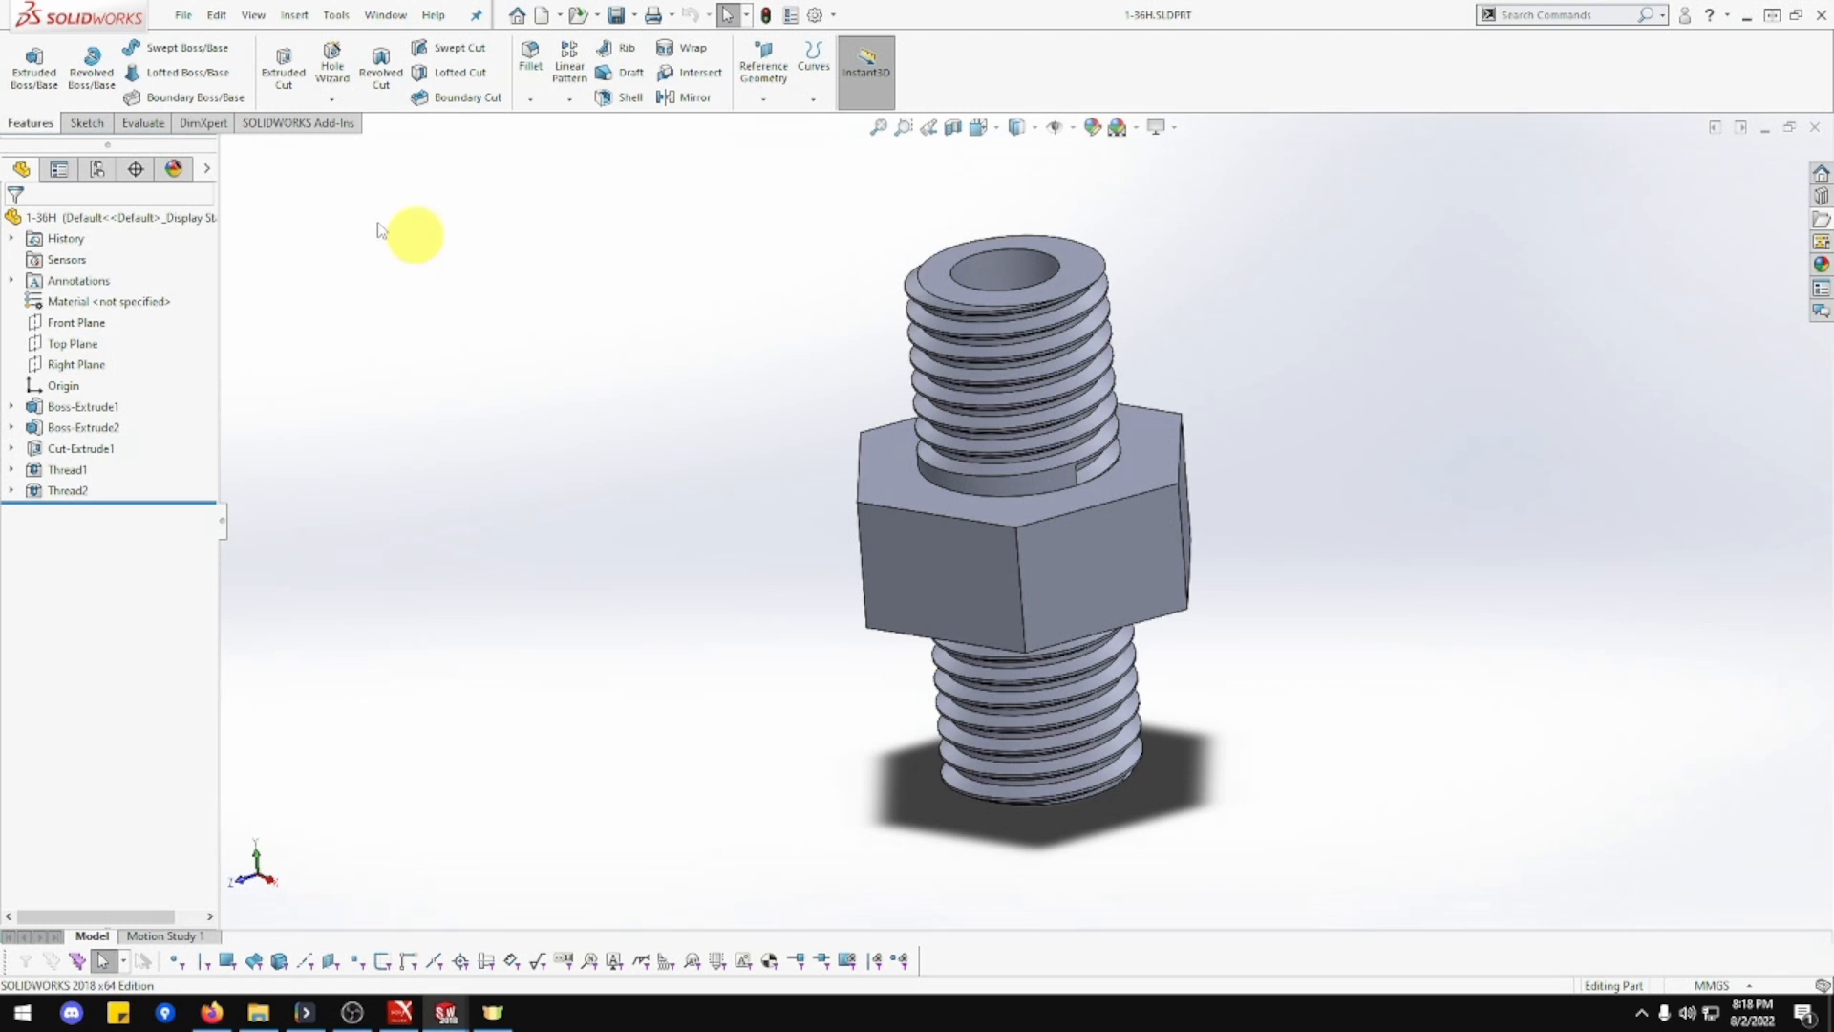
# Create a new assembly document from the Assembly MMGS template.
pyautogui.click(187, 19)
pyautogui.click(191, 36)
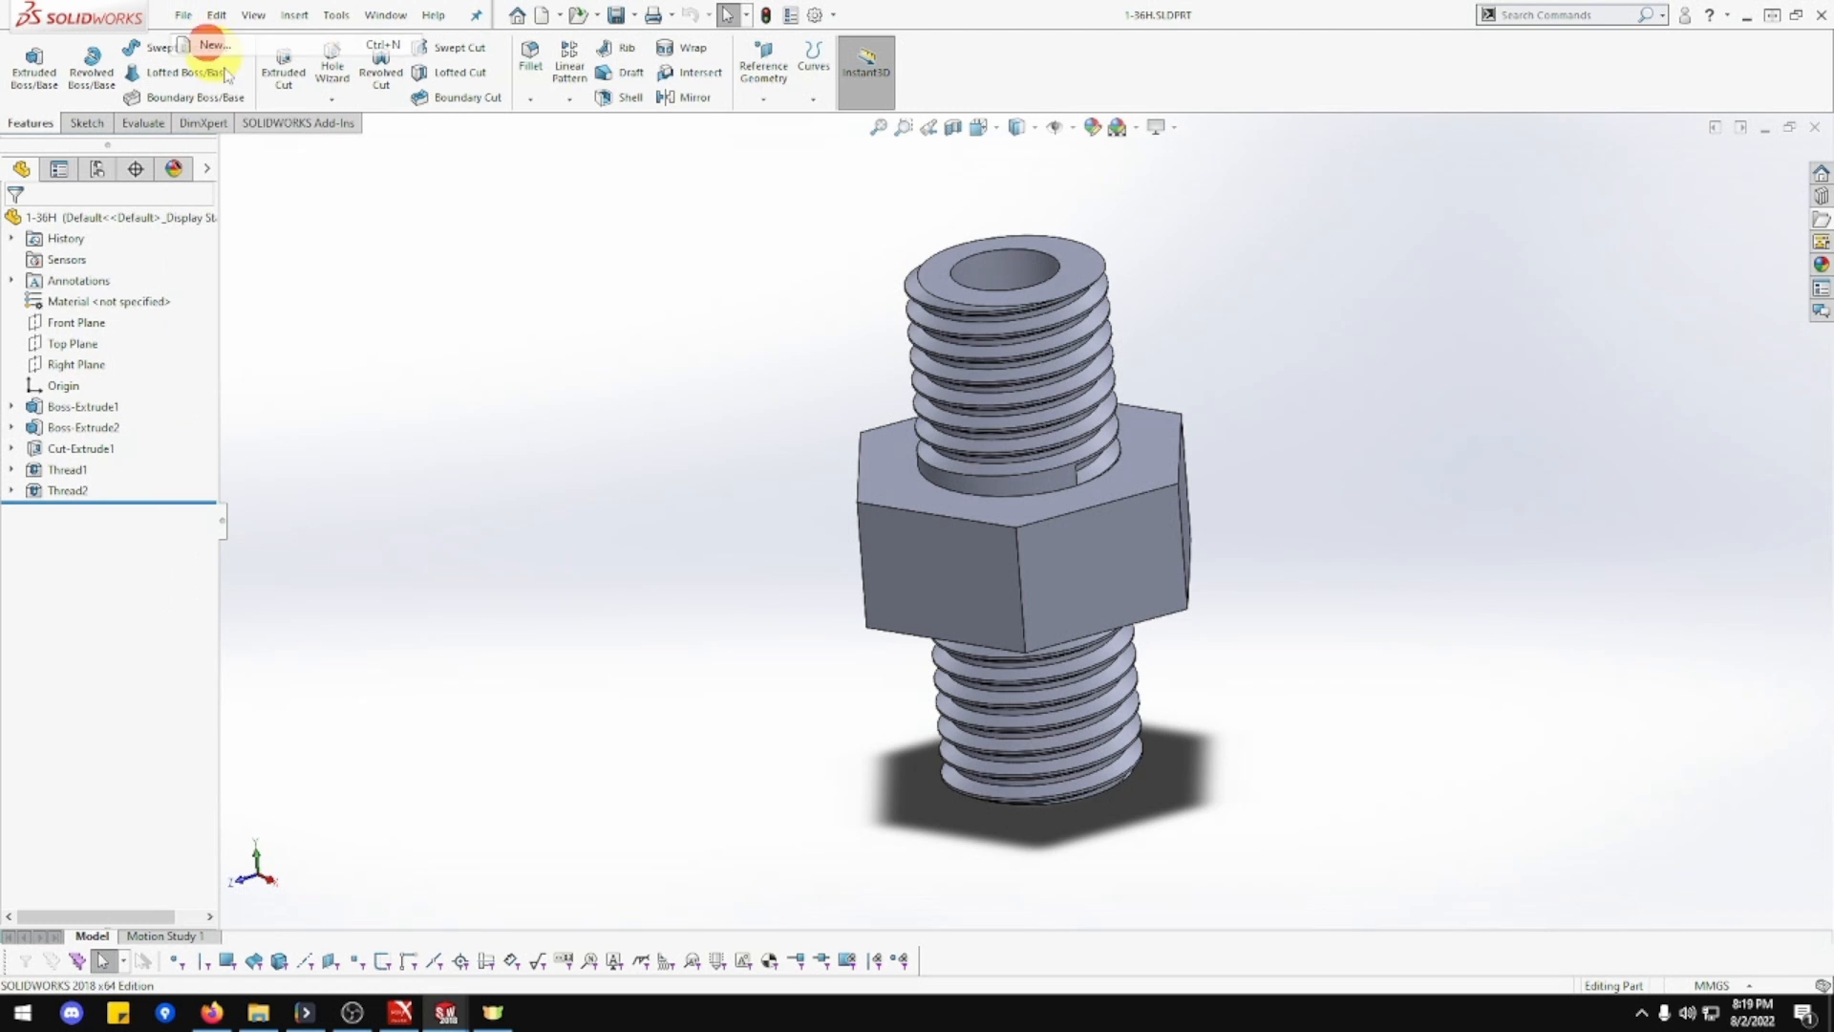
pyautogui.click(707, 283)
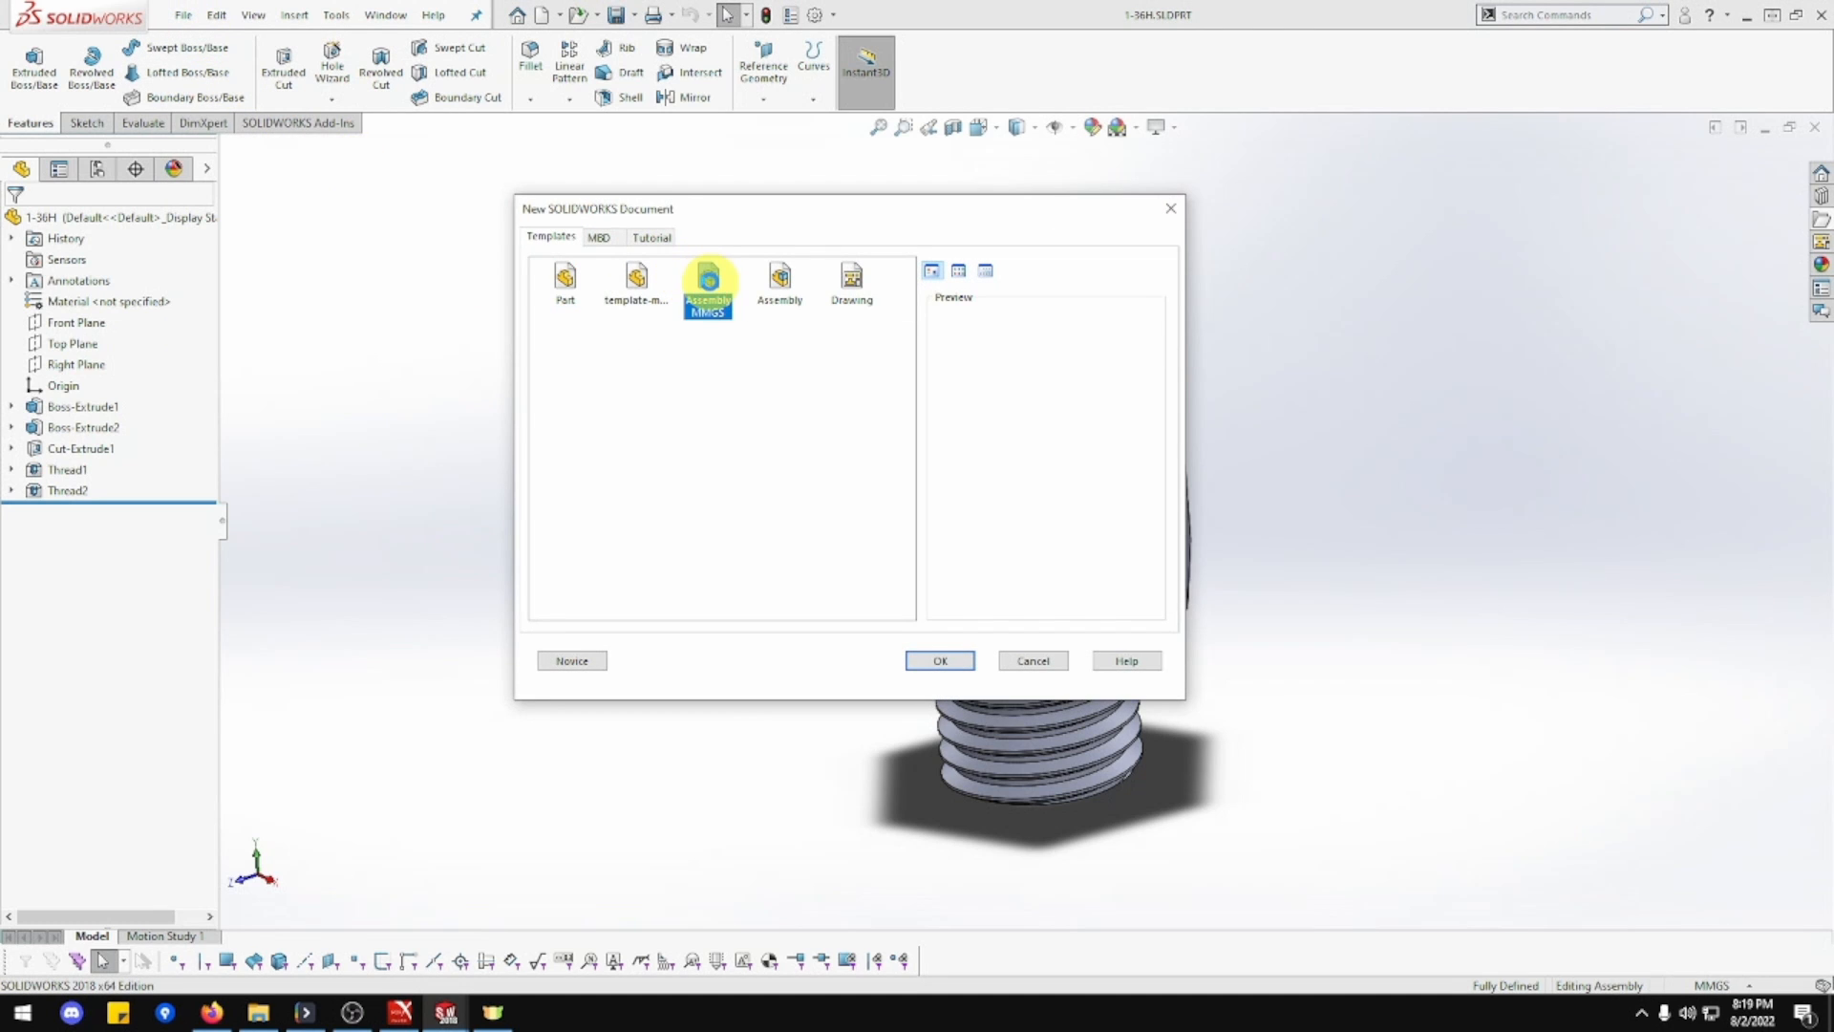
pyautogui.doubleClick(705, 302)
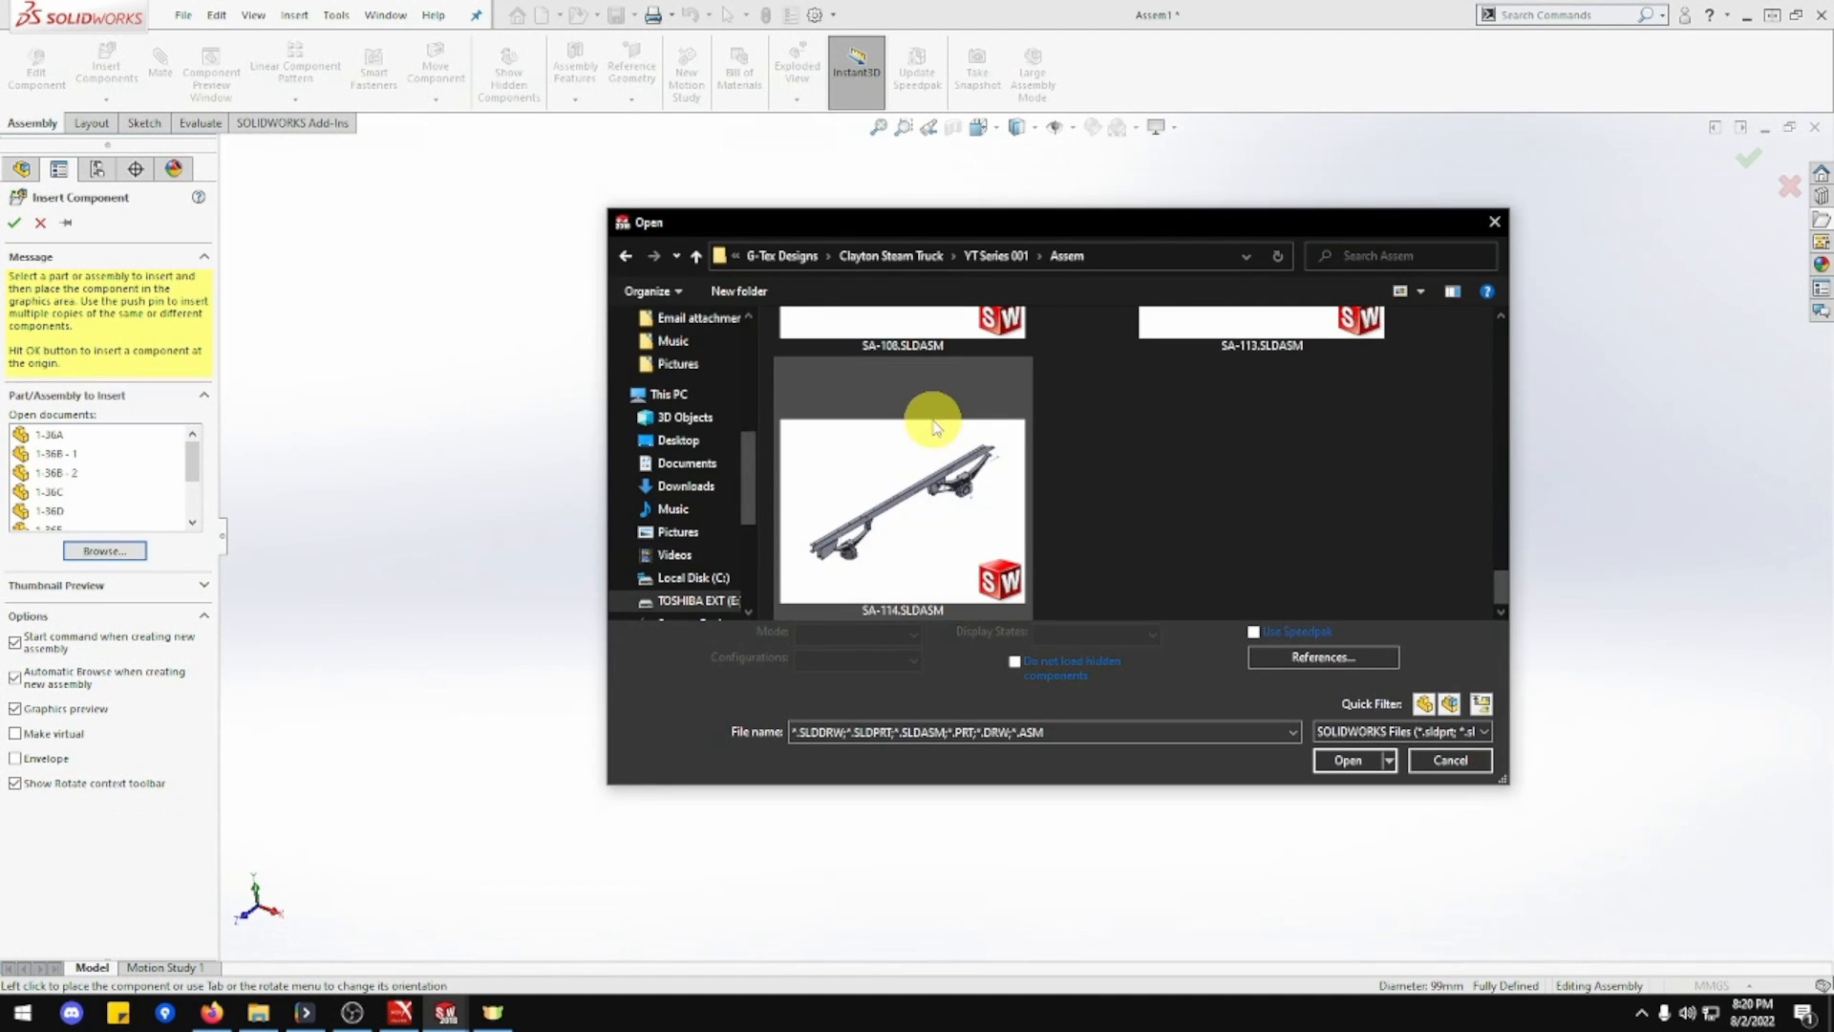
# Insert the 1-36B.SLDASM subassembly from the Assem folder, rebuild it, and place it as the first component.
pyautogui.scroll(5, 936, 427)
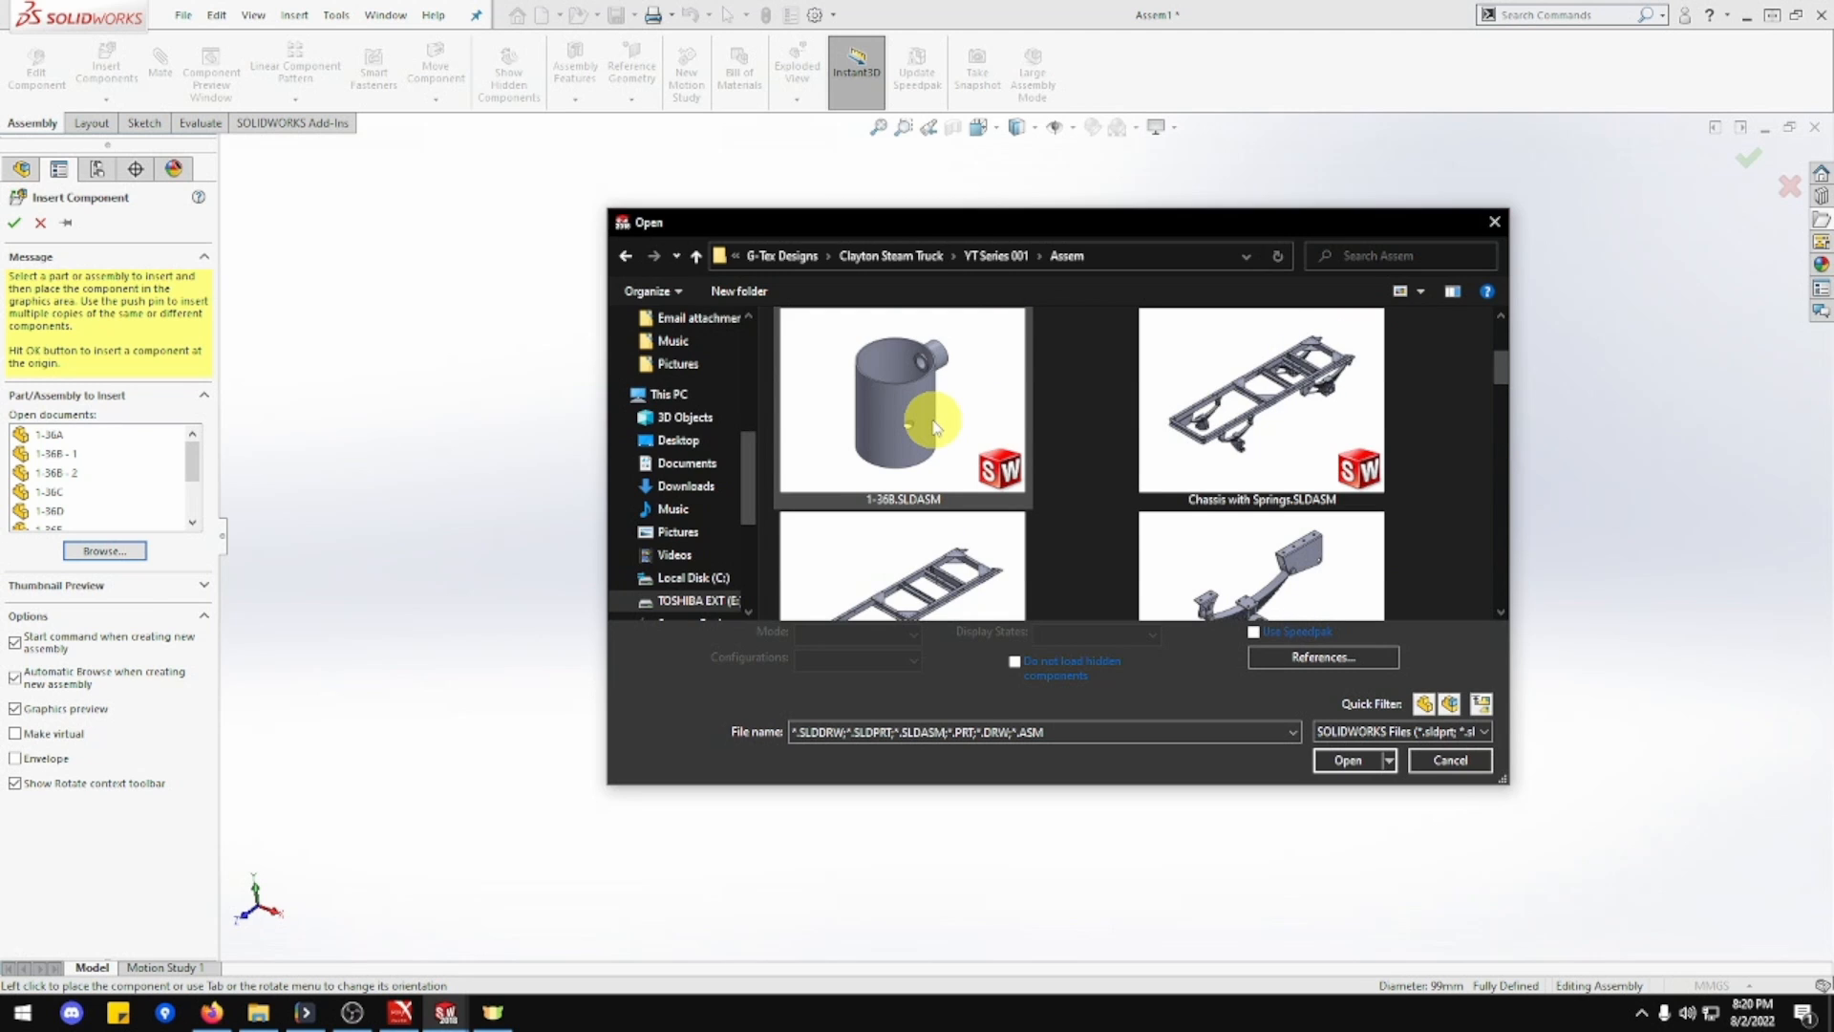
pyautogui.doubleClick(935, 427)
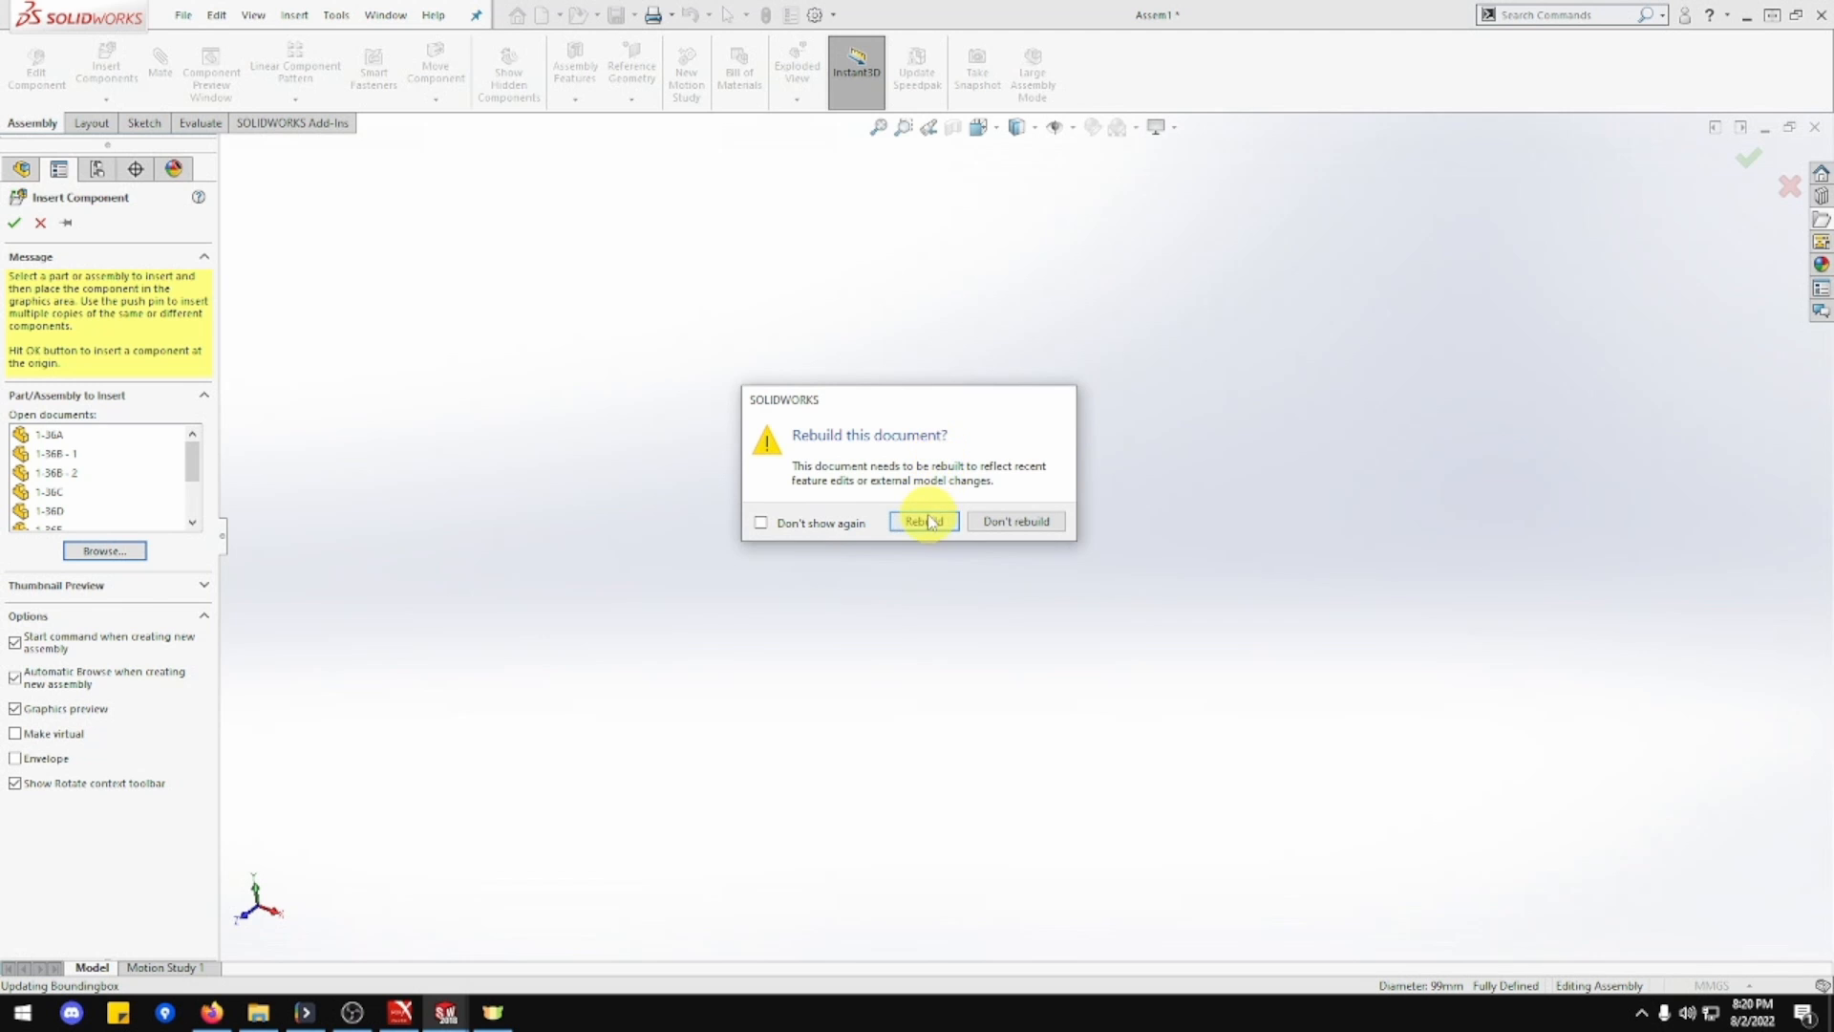
pyautogui.click(927, 522)
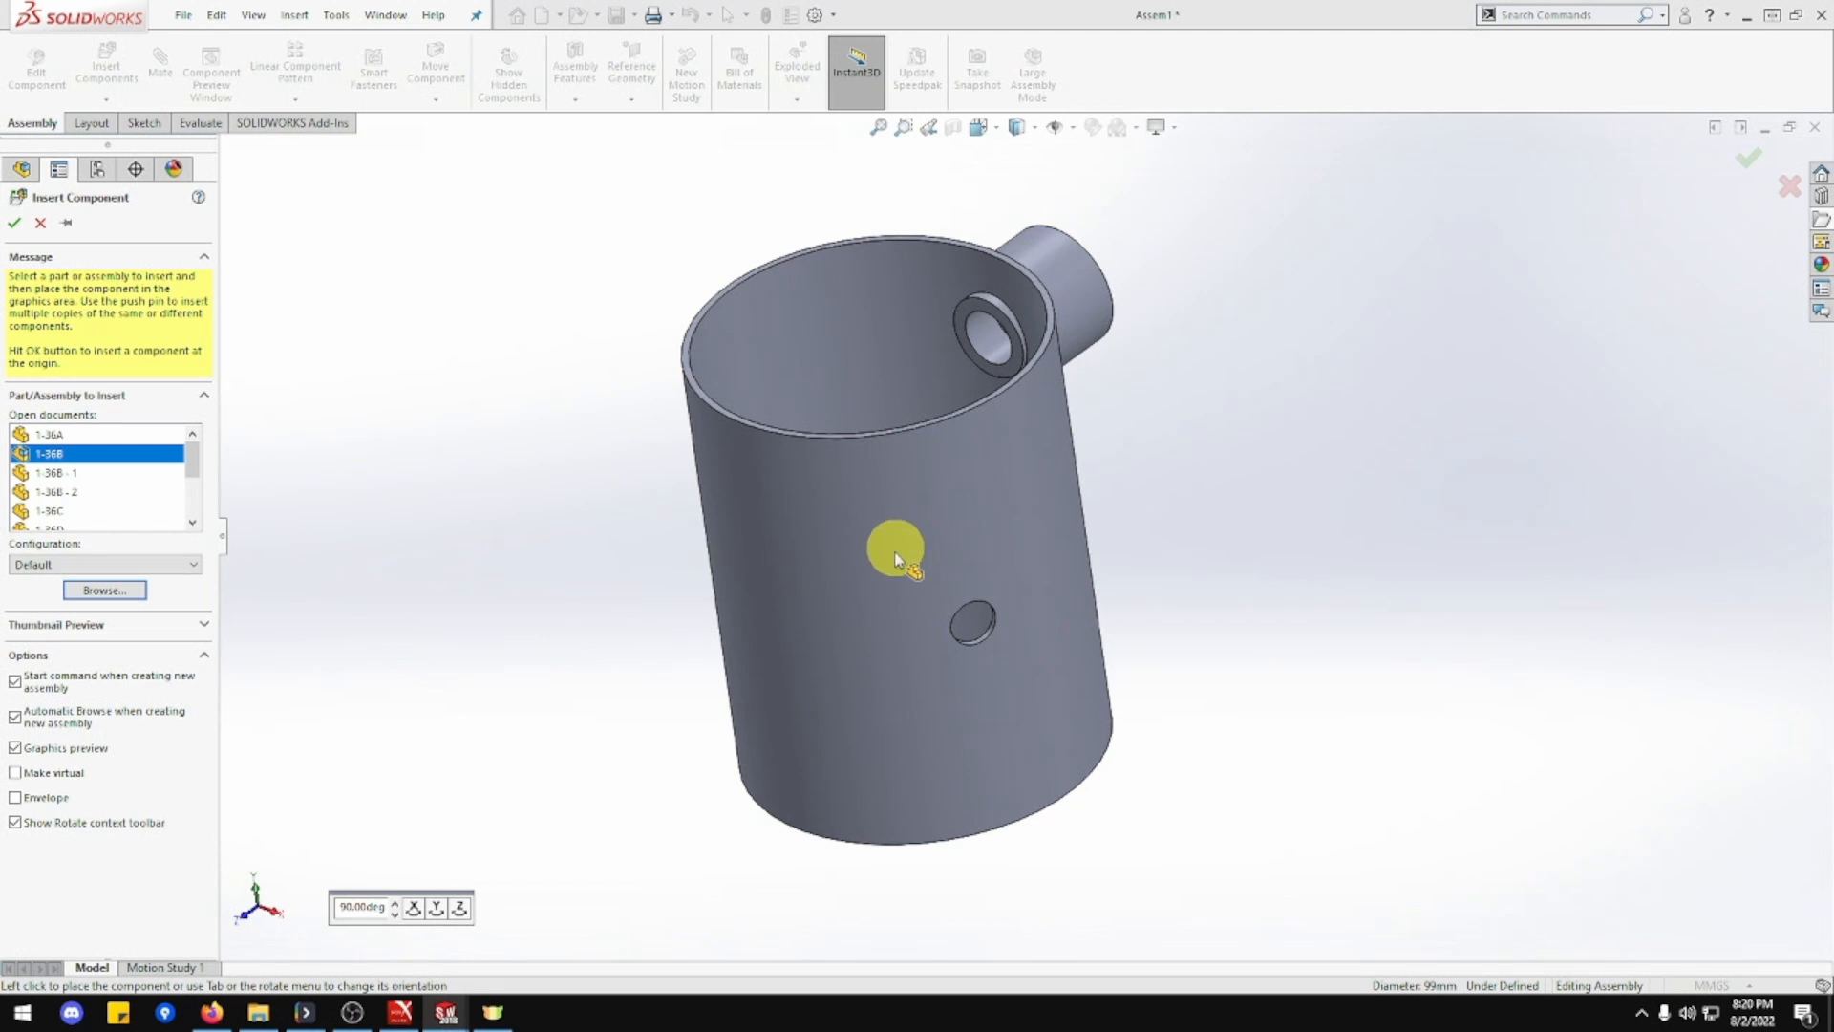
pyautogui.click(999, 526)
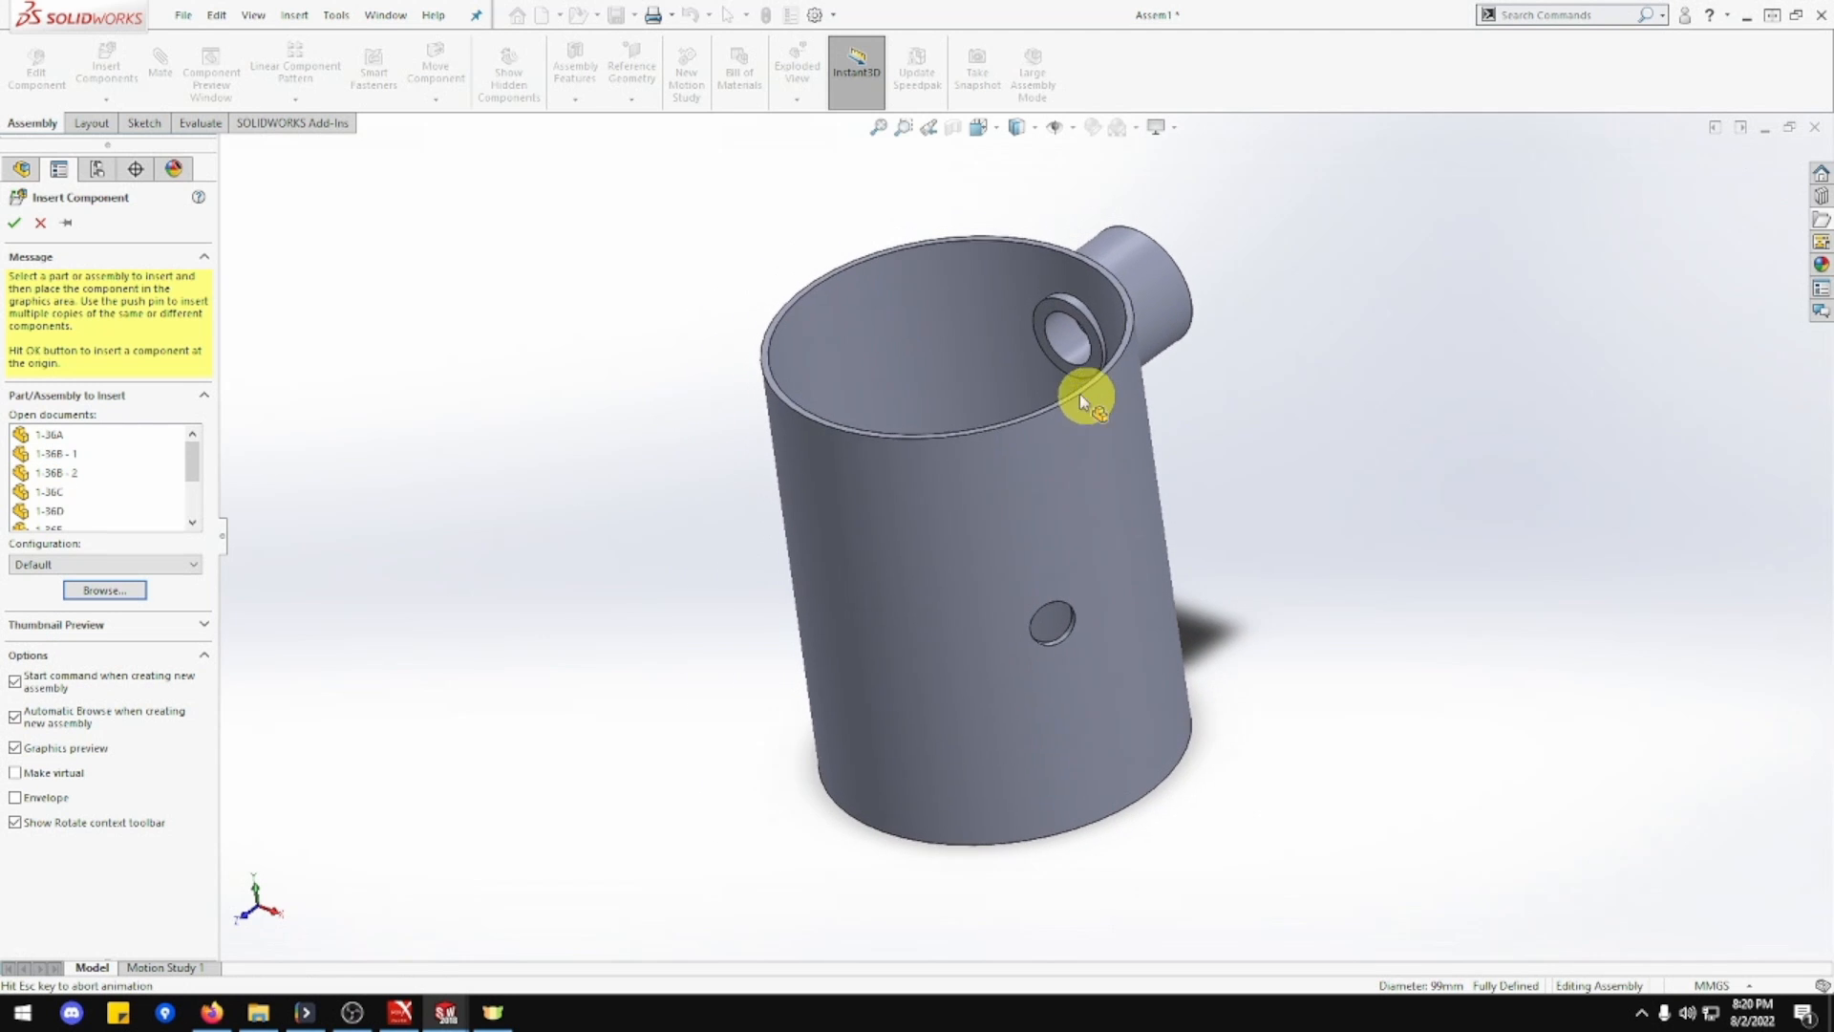
# Insert the 1-36C ring and the 1-36D cover plate, placing both beside the cylinder.
pyautogui.moveTo(1160, 415); pyautogui.dragTo(1076, 532, button='middle')
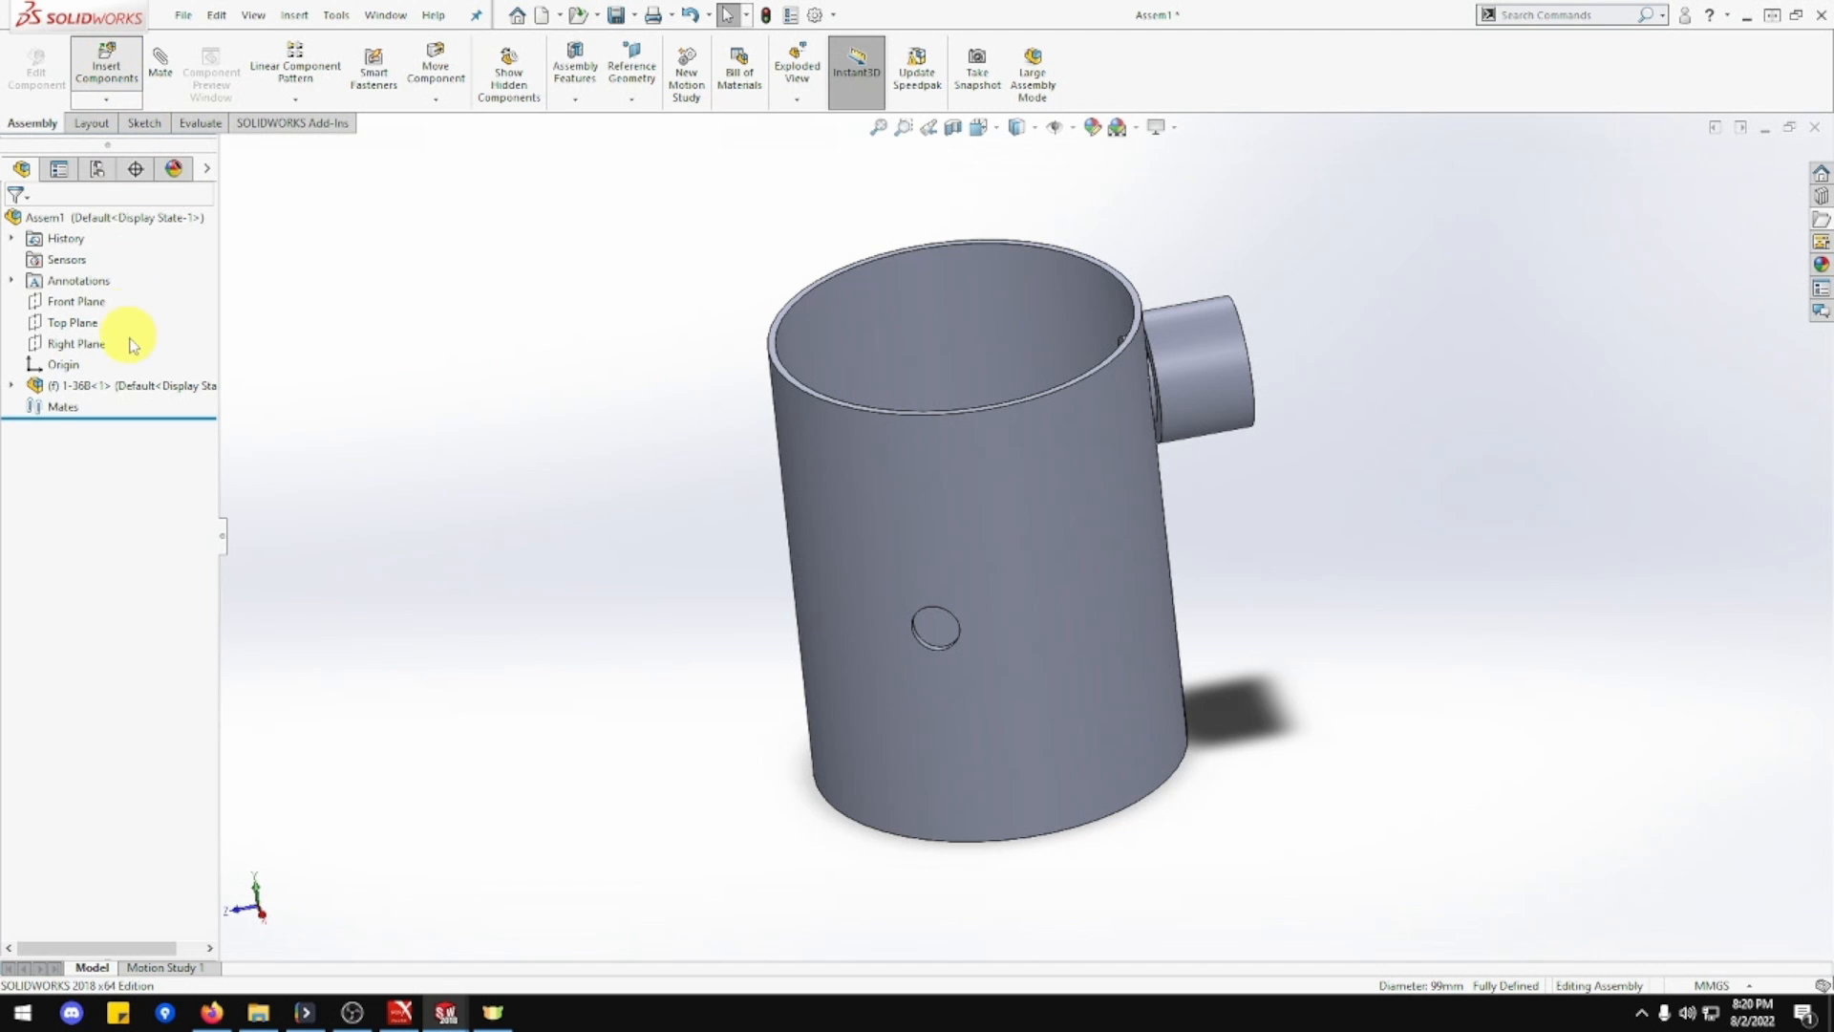
pyautogui.click(106, 67)
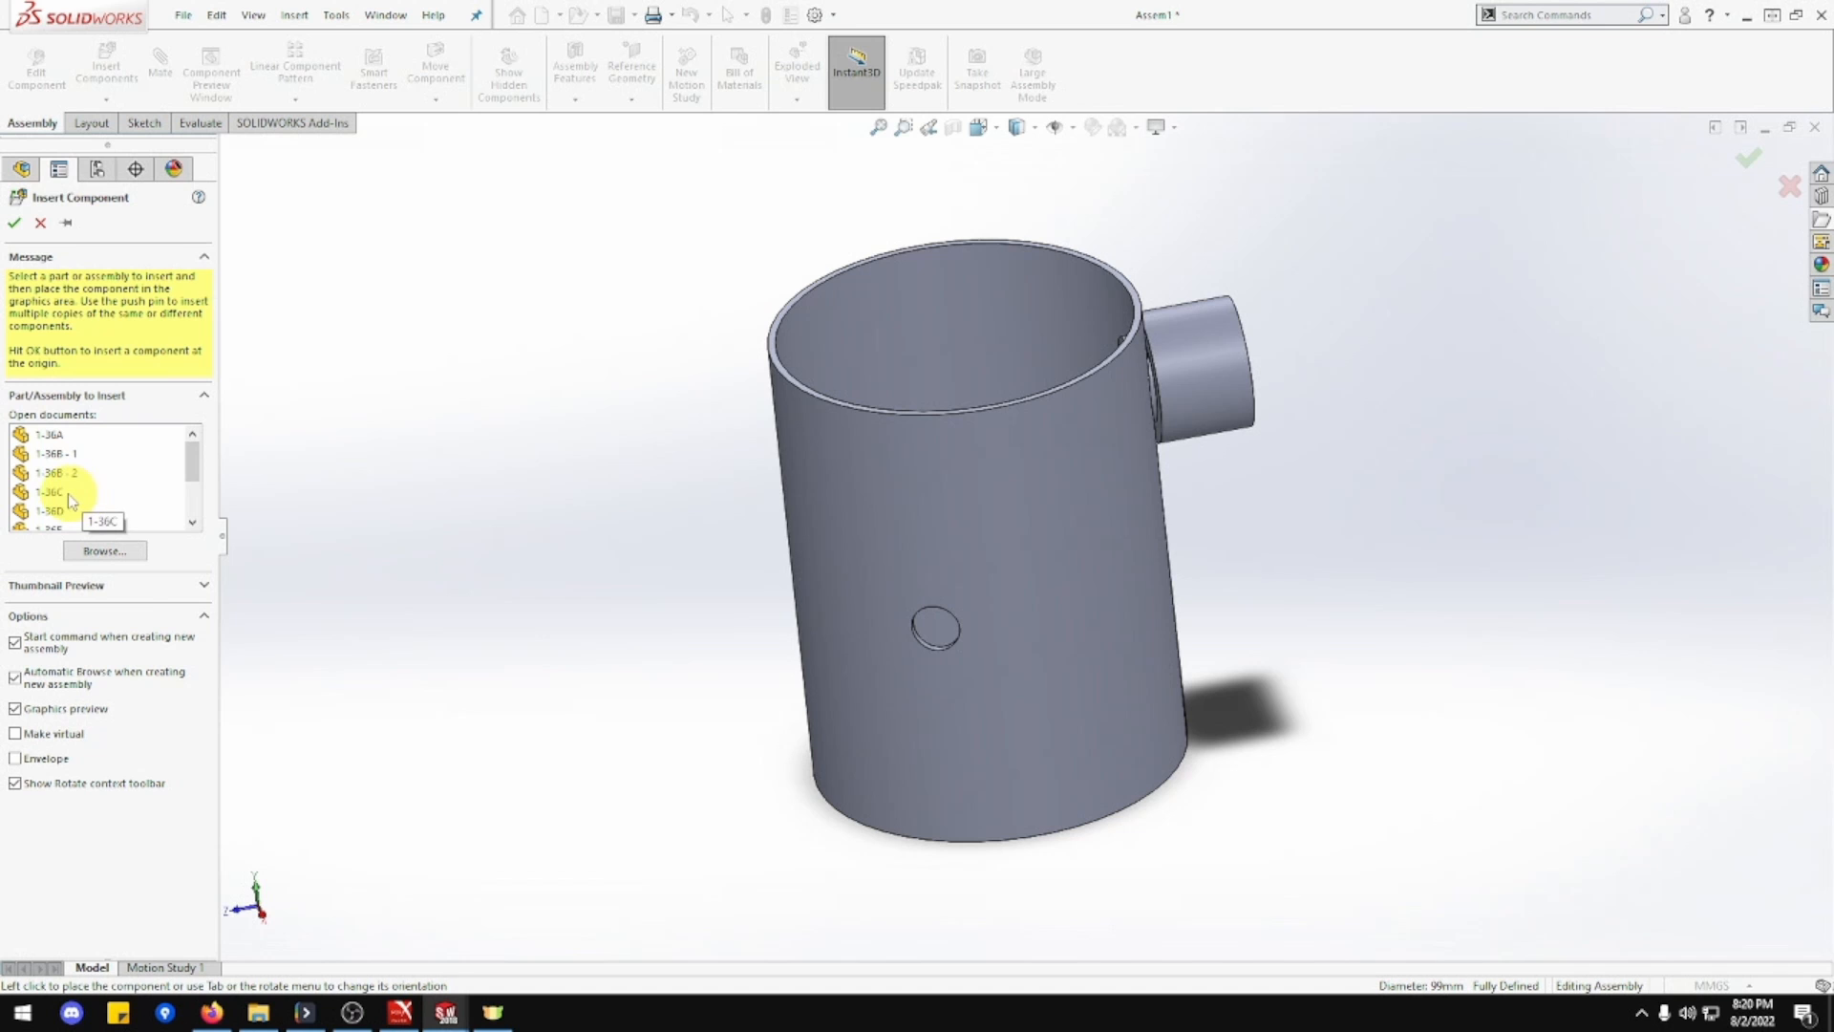
pyautogui.moveTo(67, 495); pyautogui.dragTo(62, 515)
pyautogui.click(479, 377)
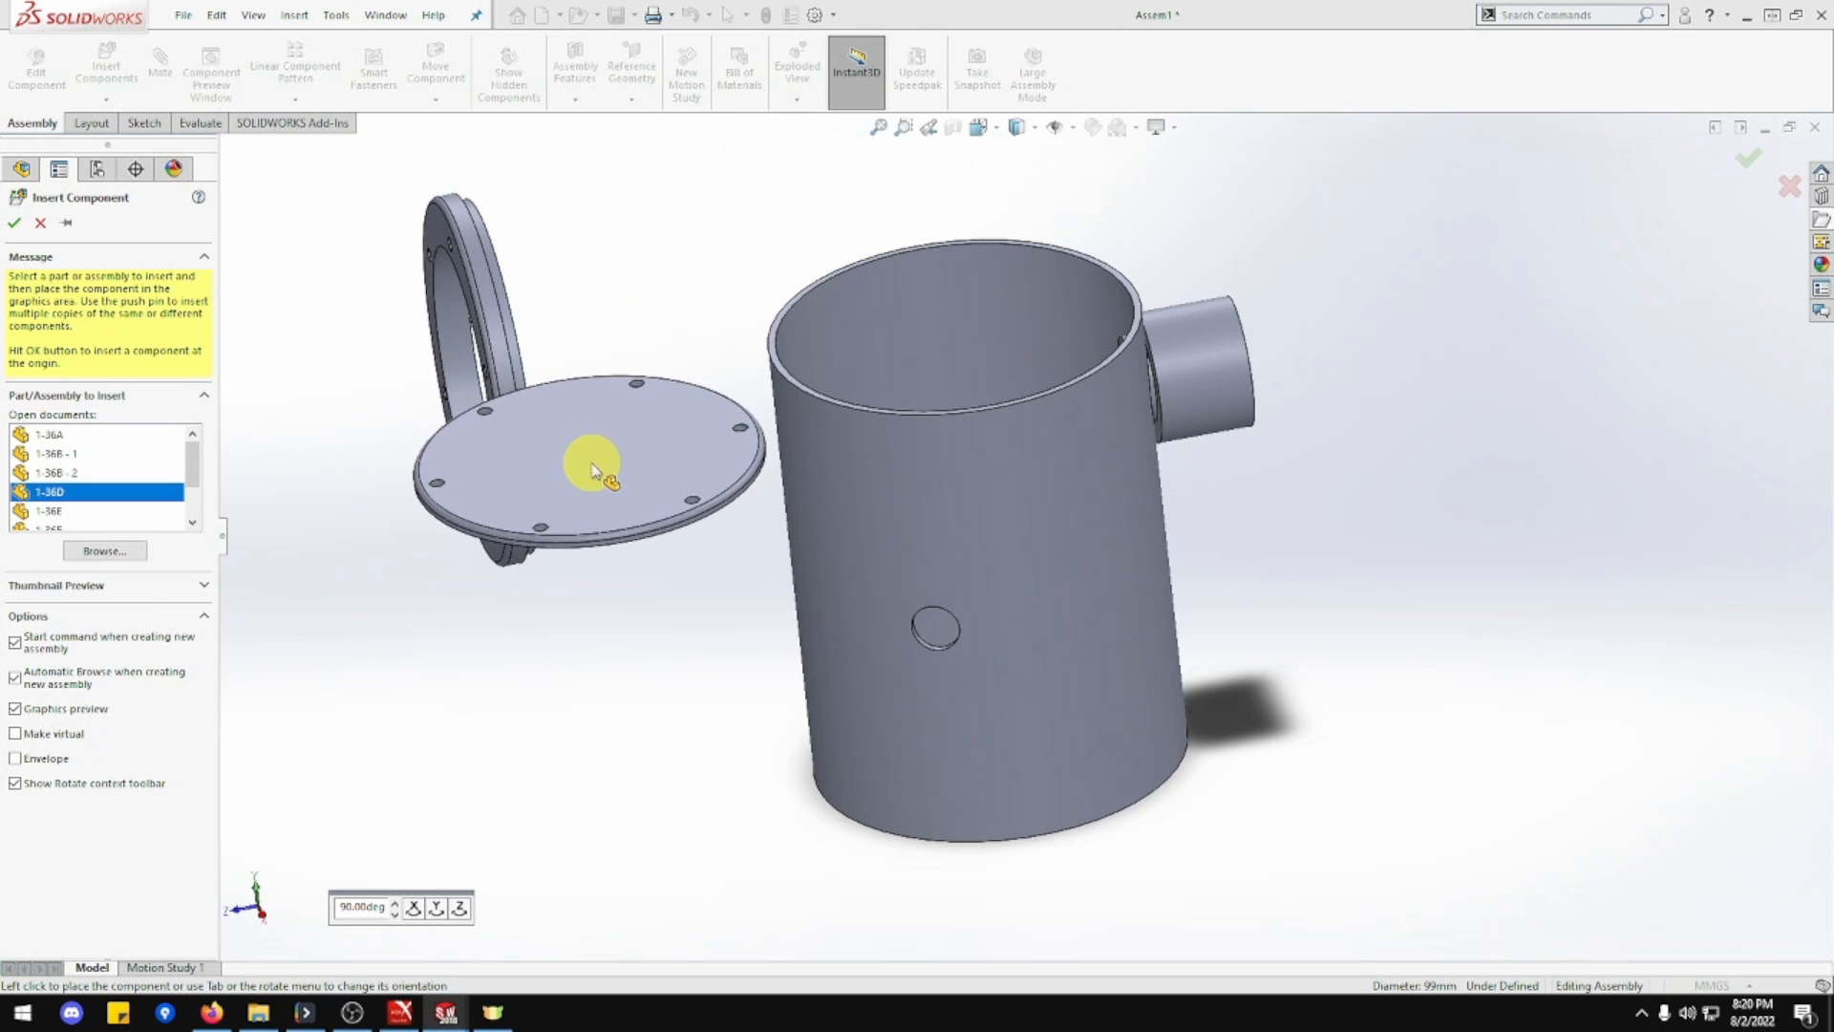
pyautogui.click(594, 467)
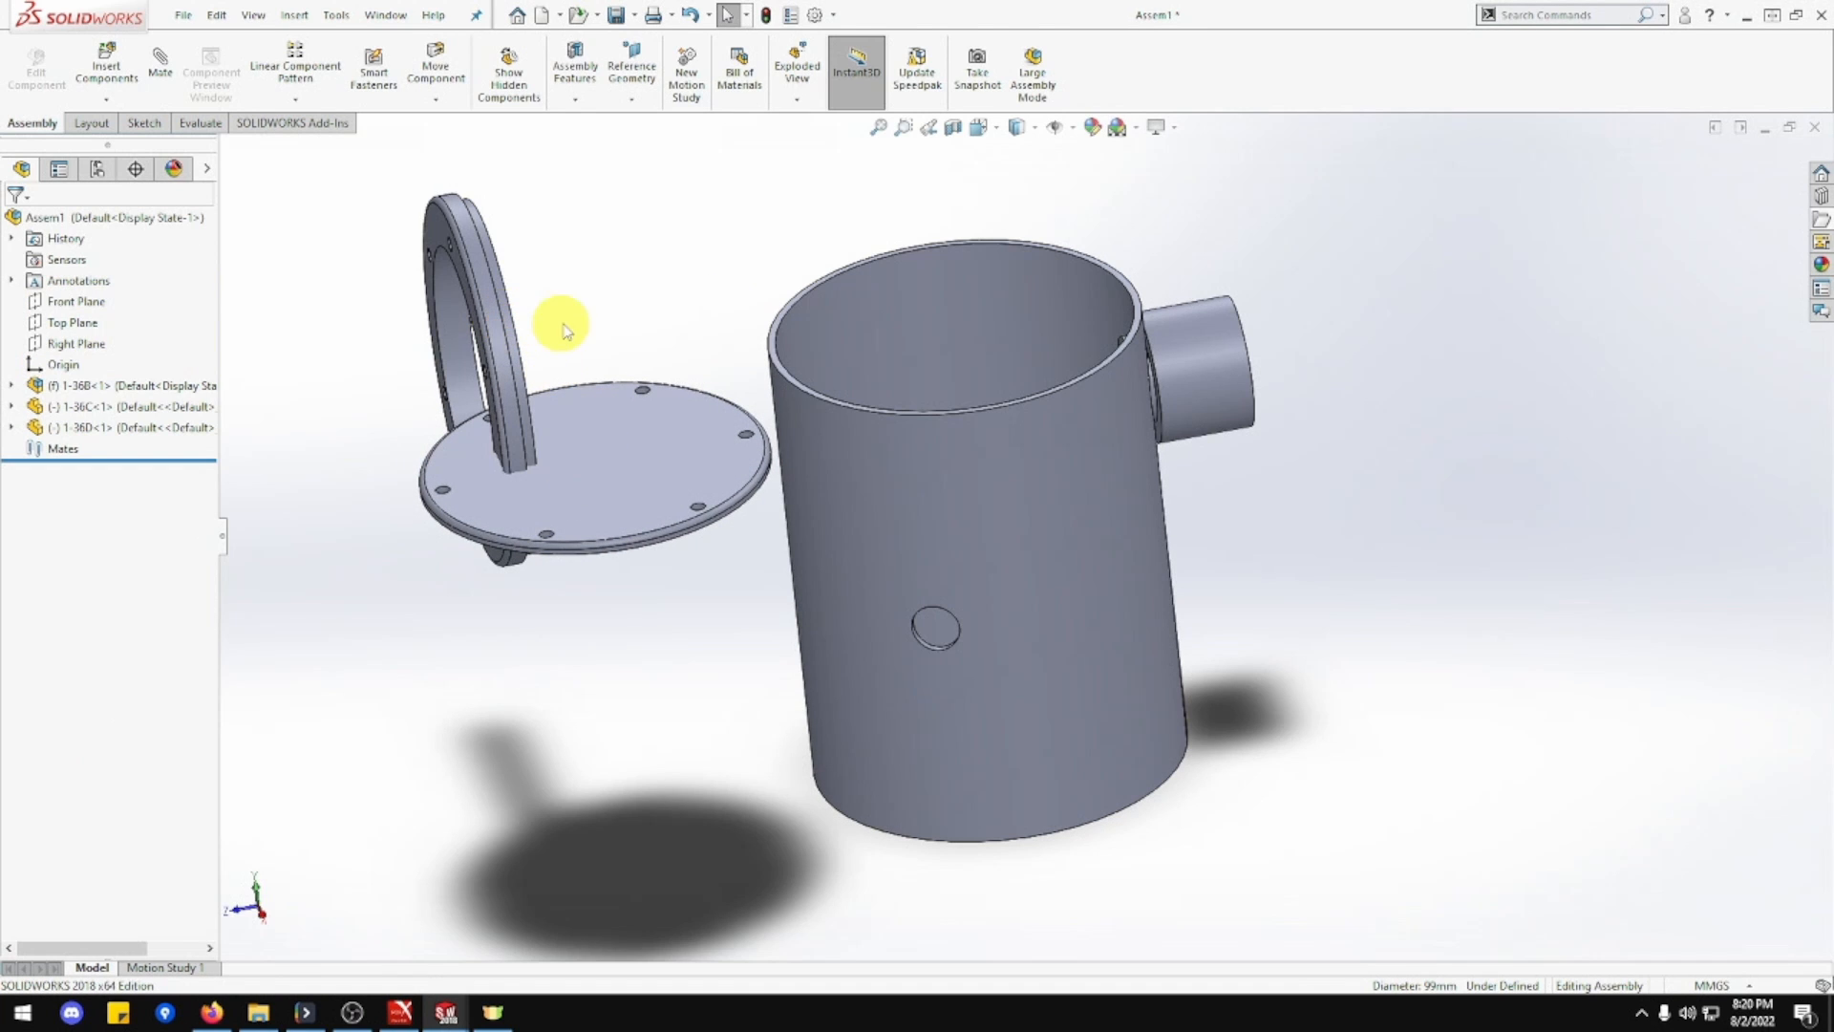
# Add a concentric mate between the 1-36C ring's cylindrical step and the inner wall of the 1-36B cylinder.
pyautogui.moveTo(635, 303); pyautogui.dragTo(704, 357, button='middle')
pyautogui.scroll(-3, 667, 319)
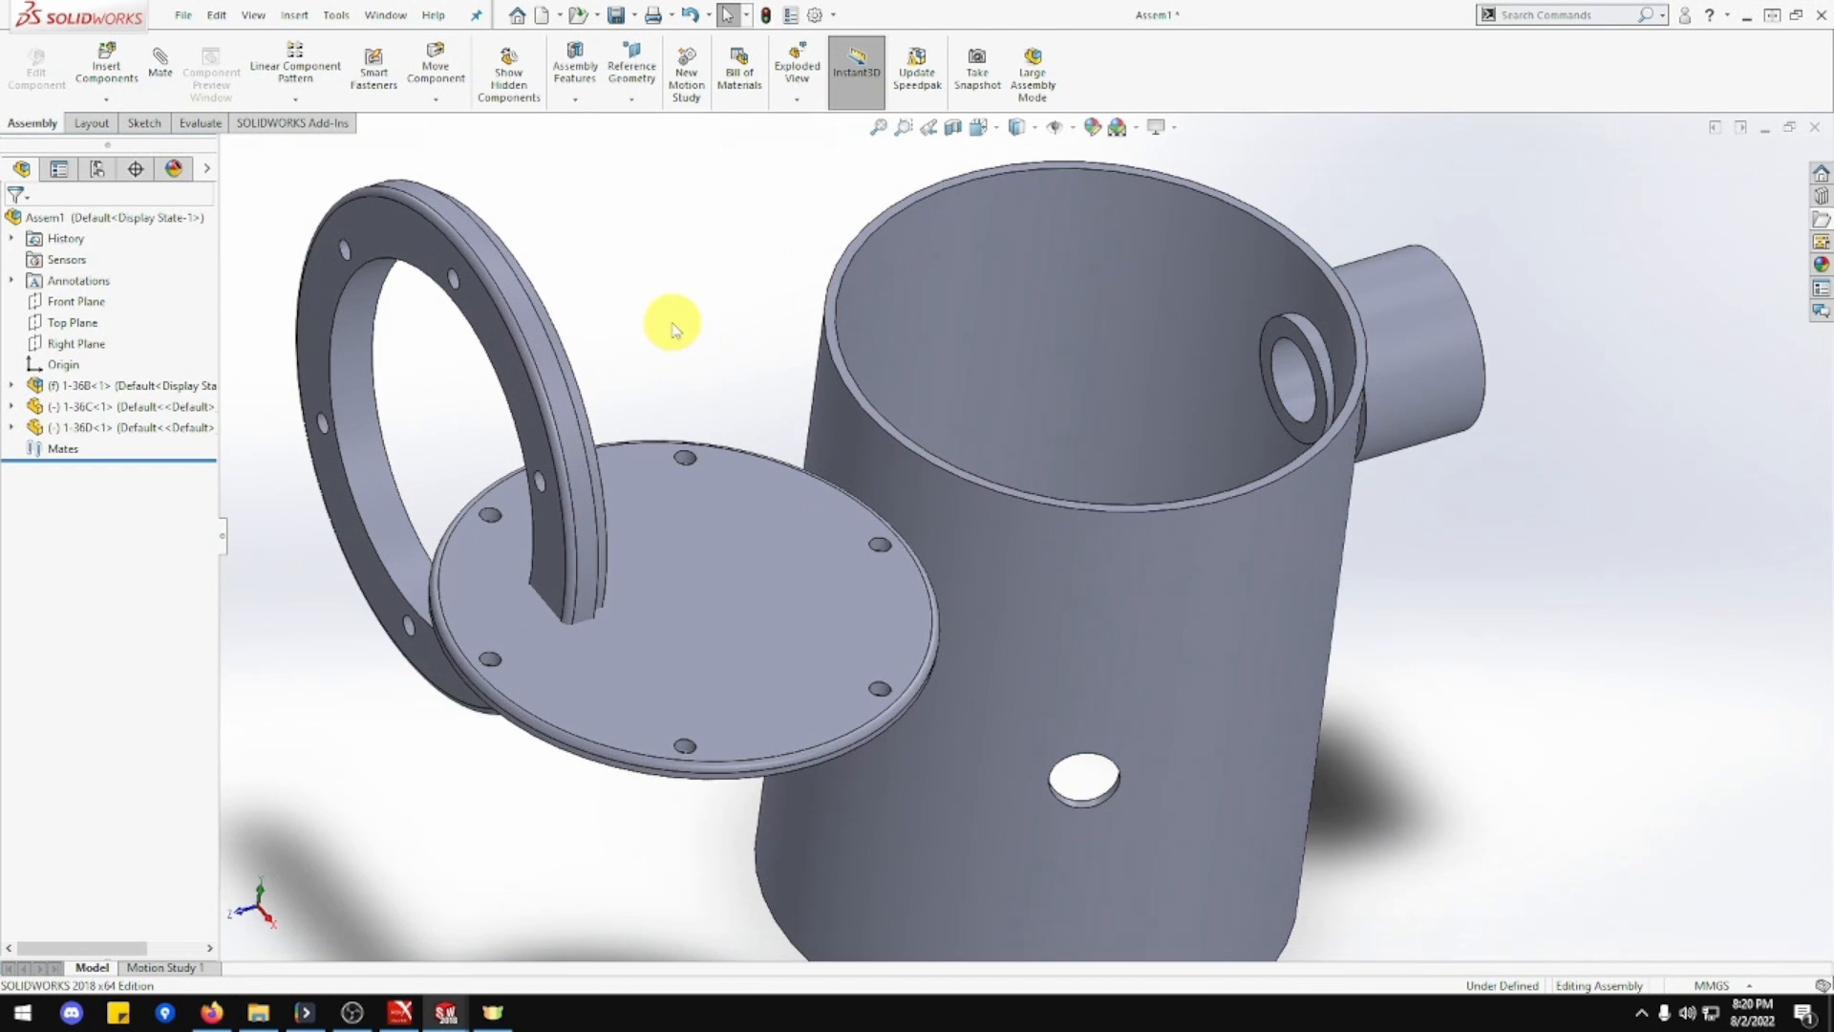
pyautogui.click(162, 65)
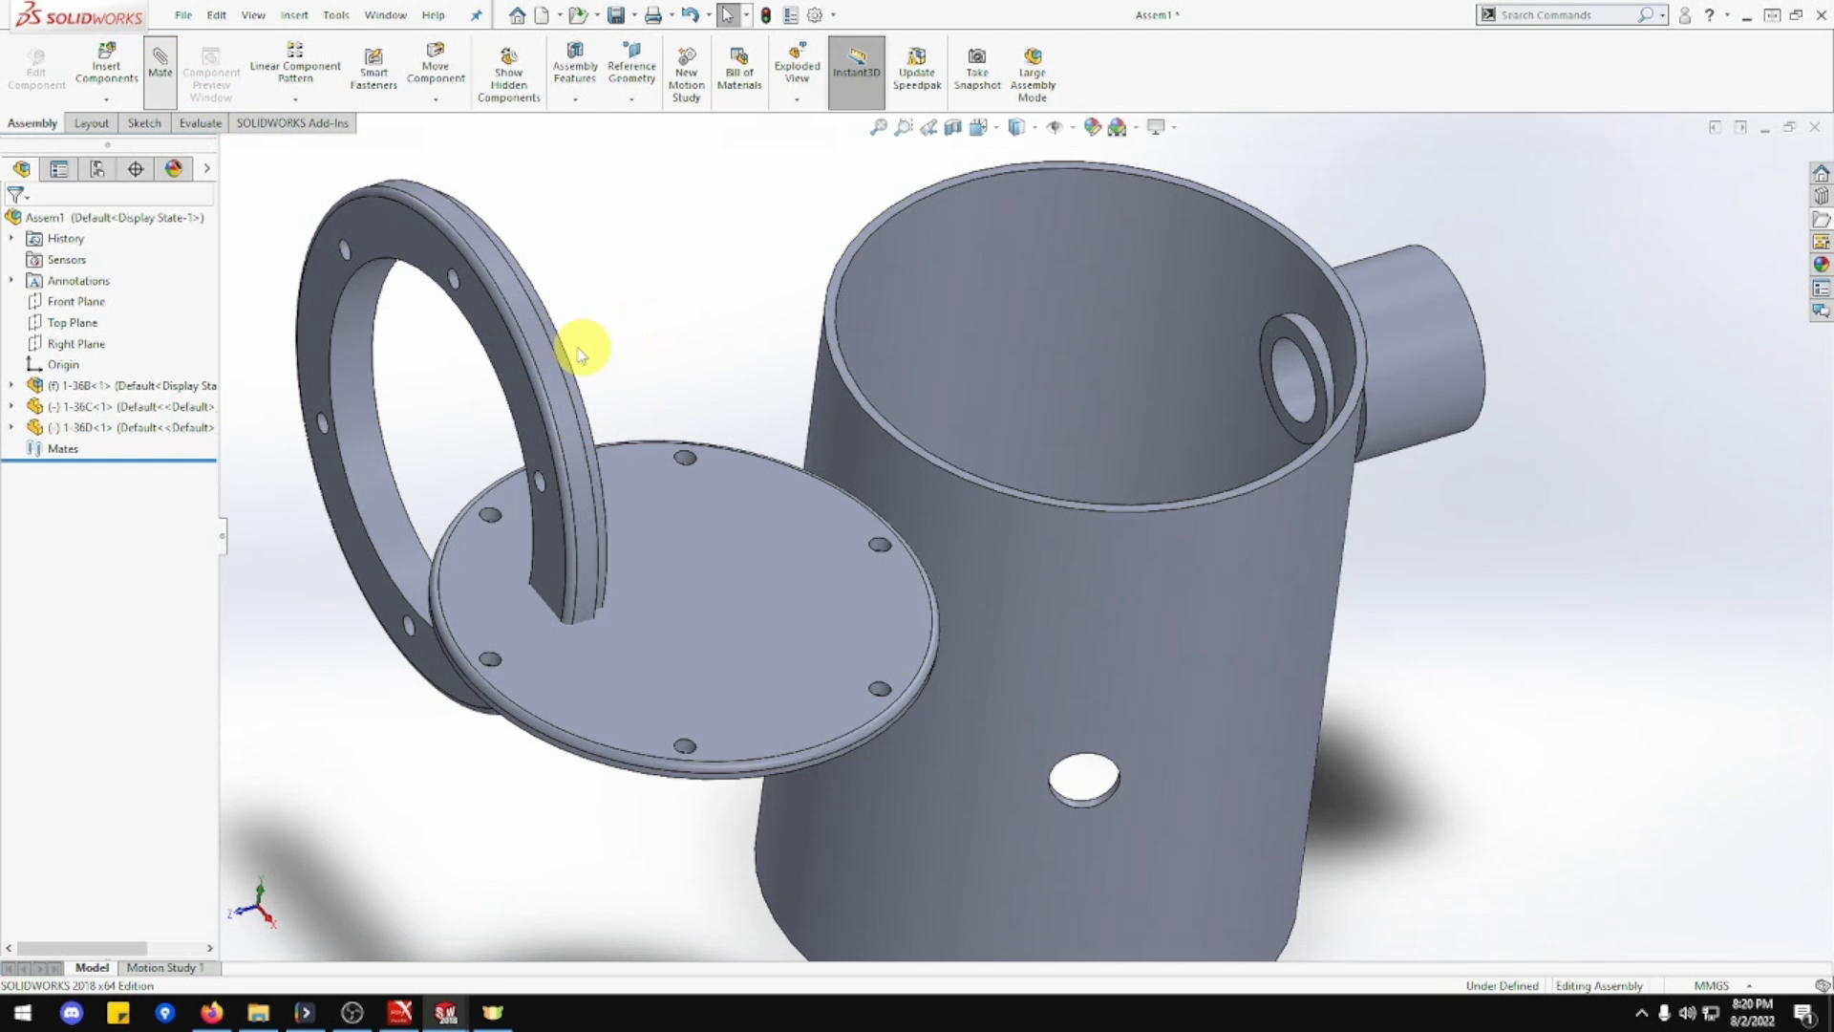
pyautogui.moveTo(577, 319); pyautogui.dragTo(653, 368, button='middle')
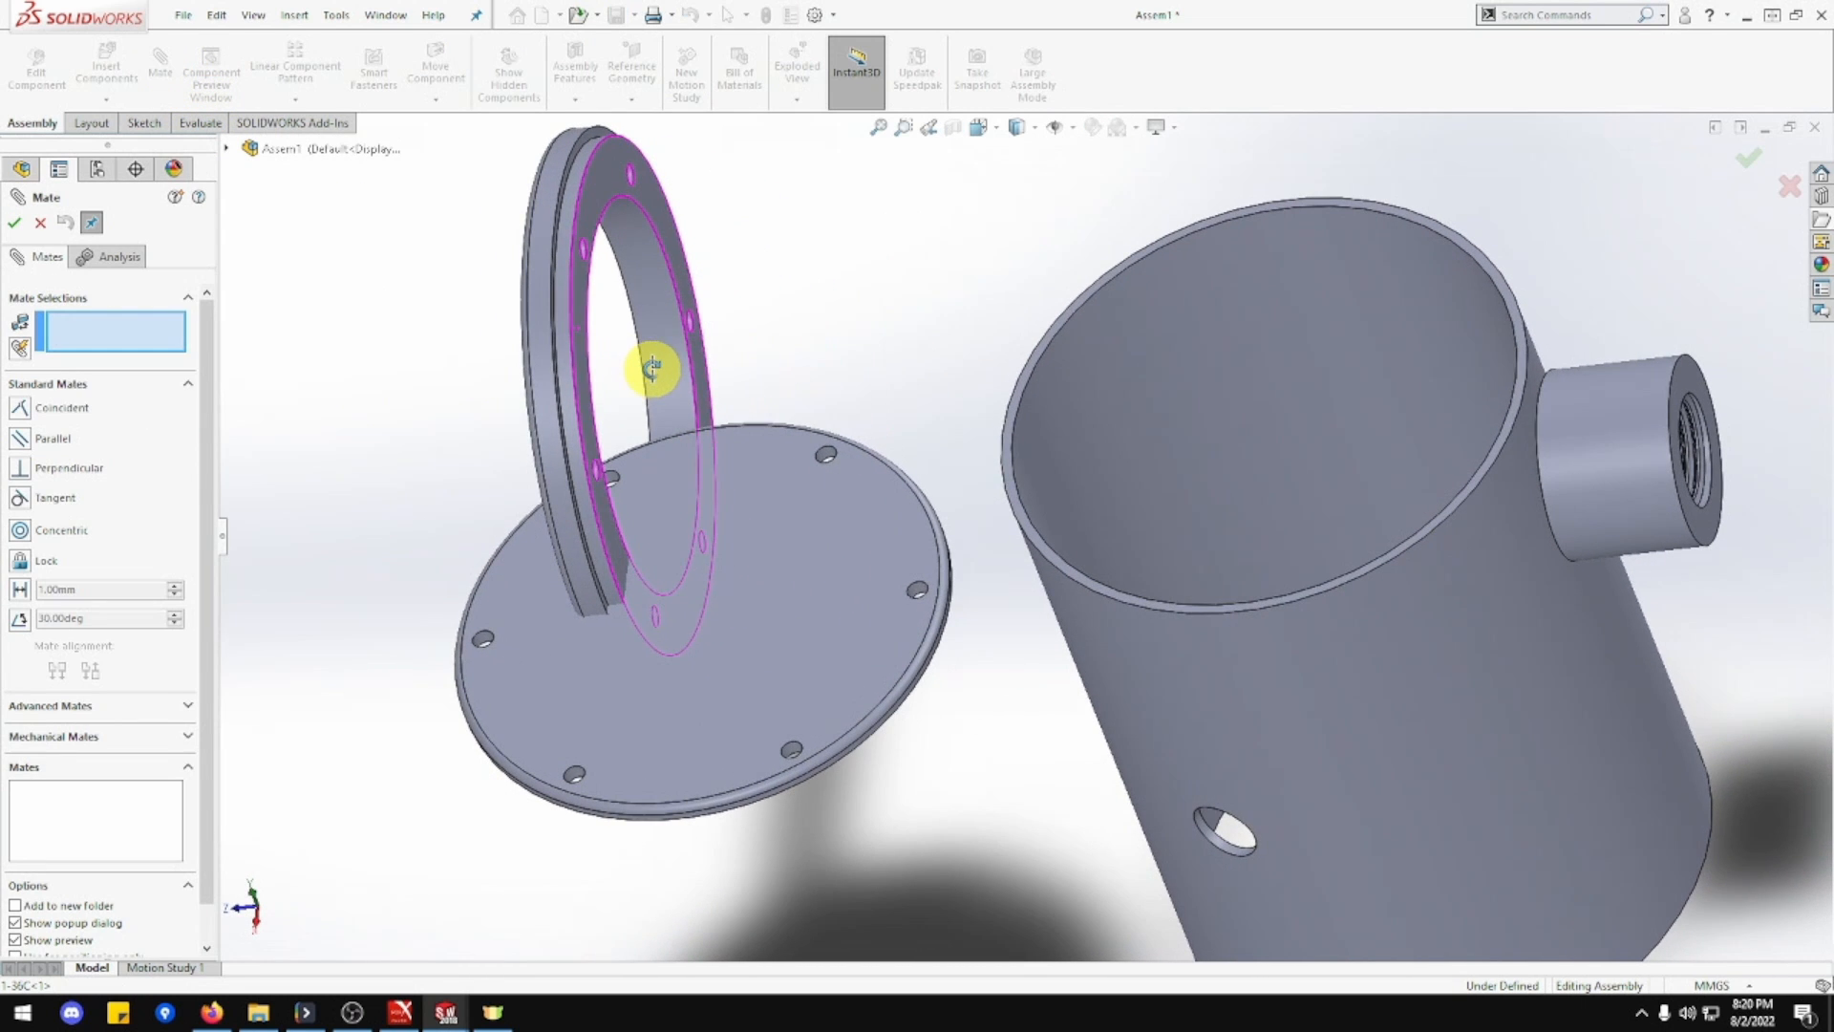
pyautogui.click(560, 332)
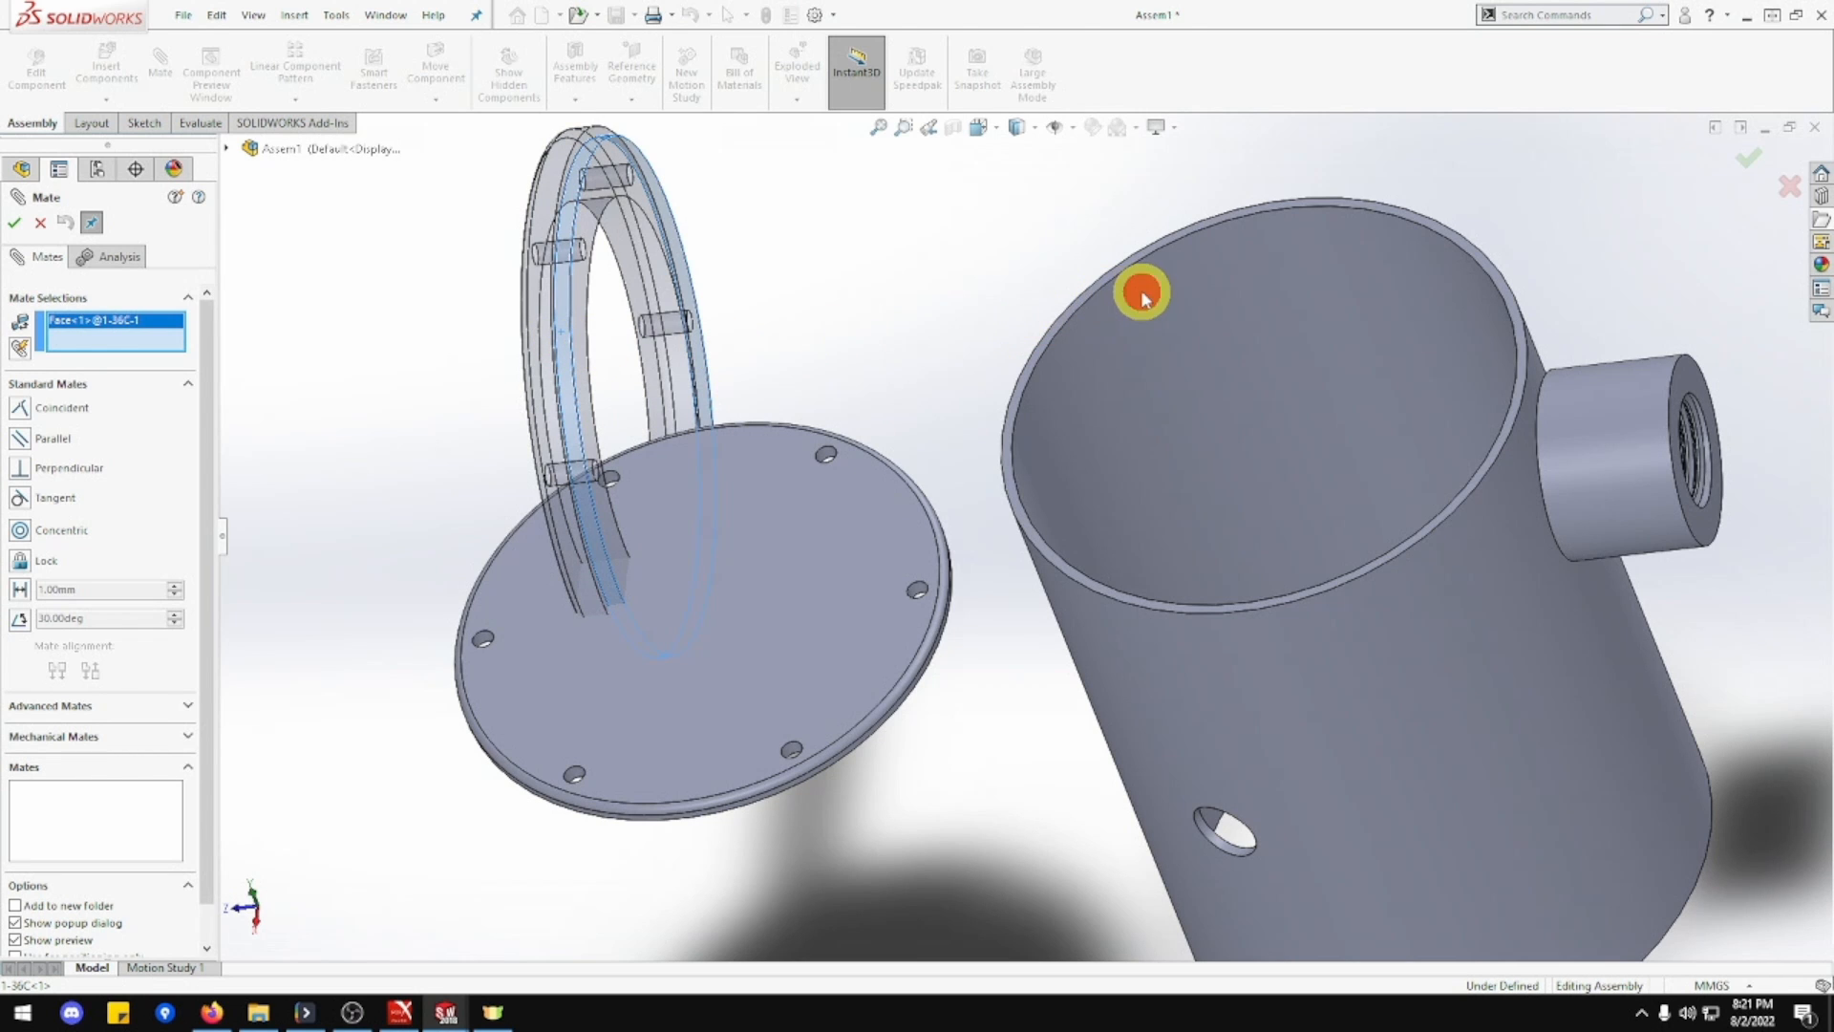
pyautogui.click(1144, 298)
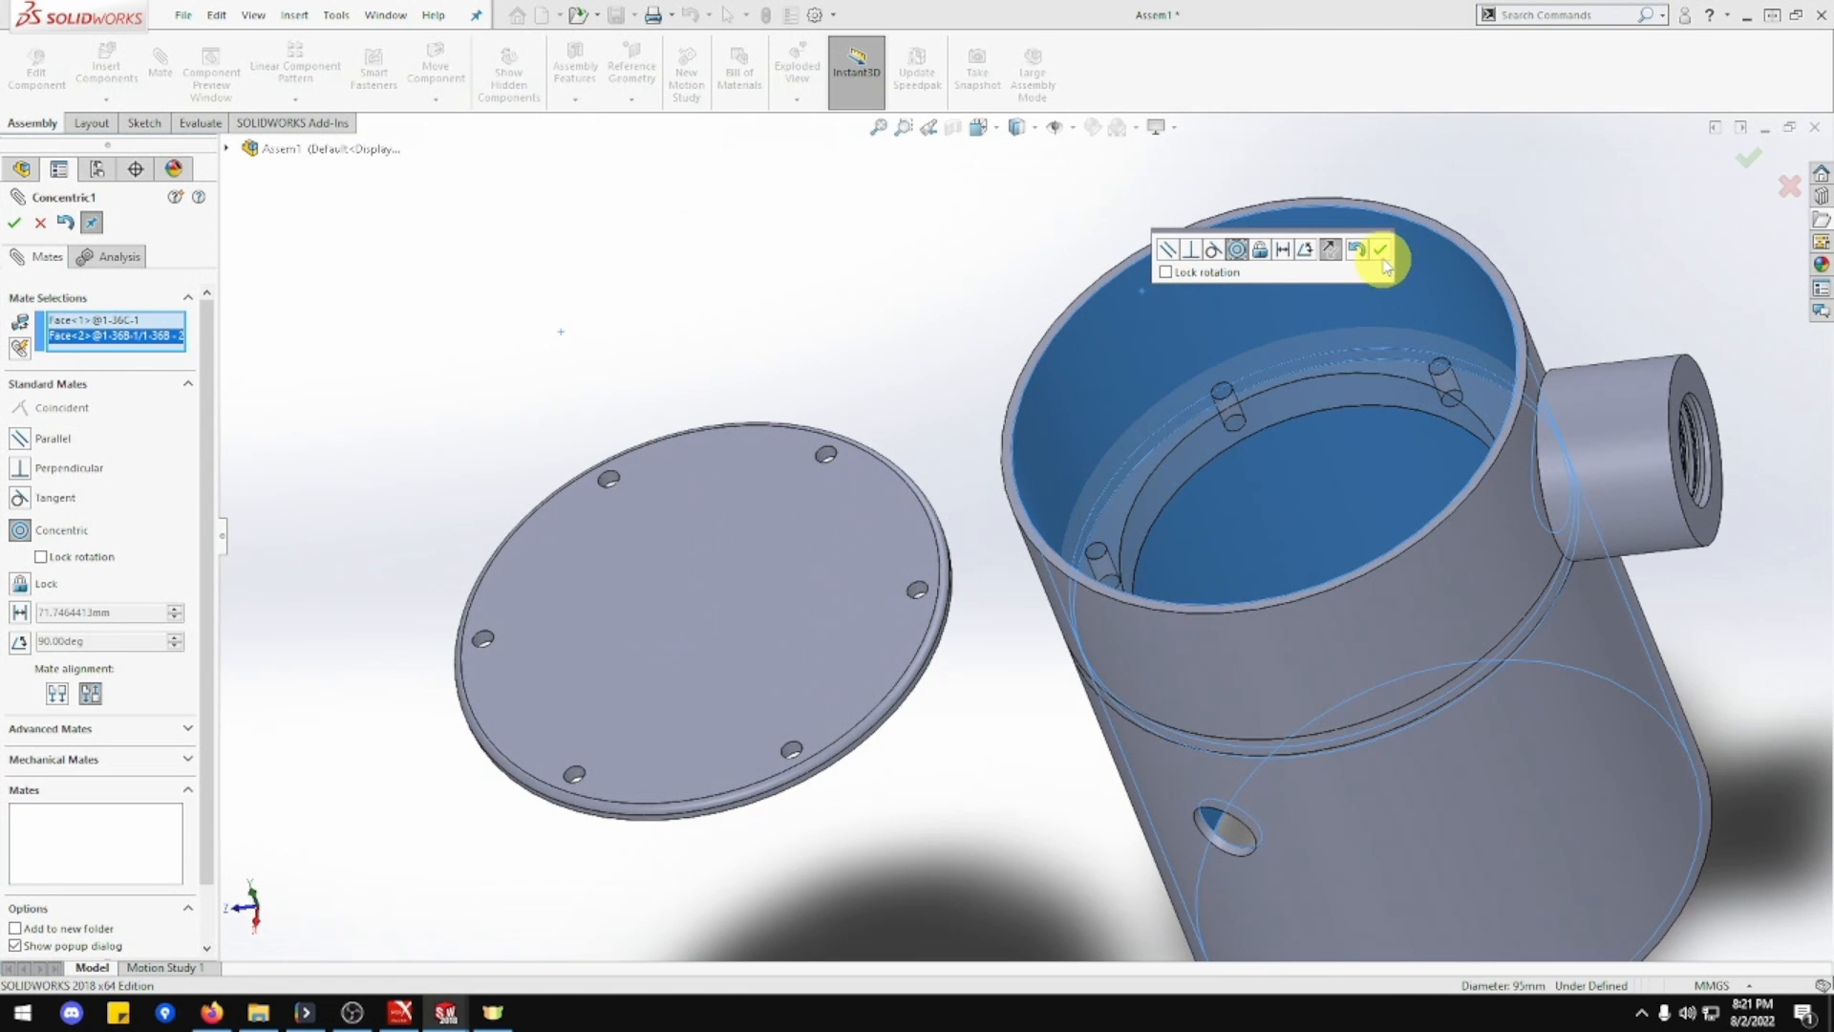
pyautogui.click(1381, 251)
# Move the 1-36C ring along its axis until it sits clear above the cylinder's open end.
pyautogui.click(1244, 407)
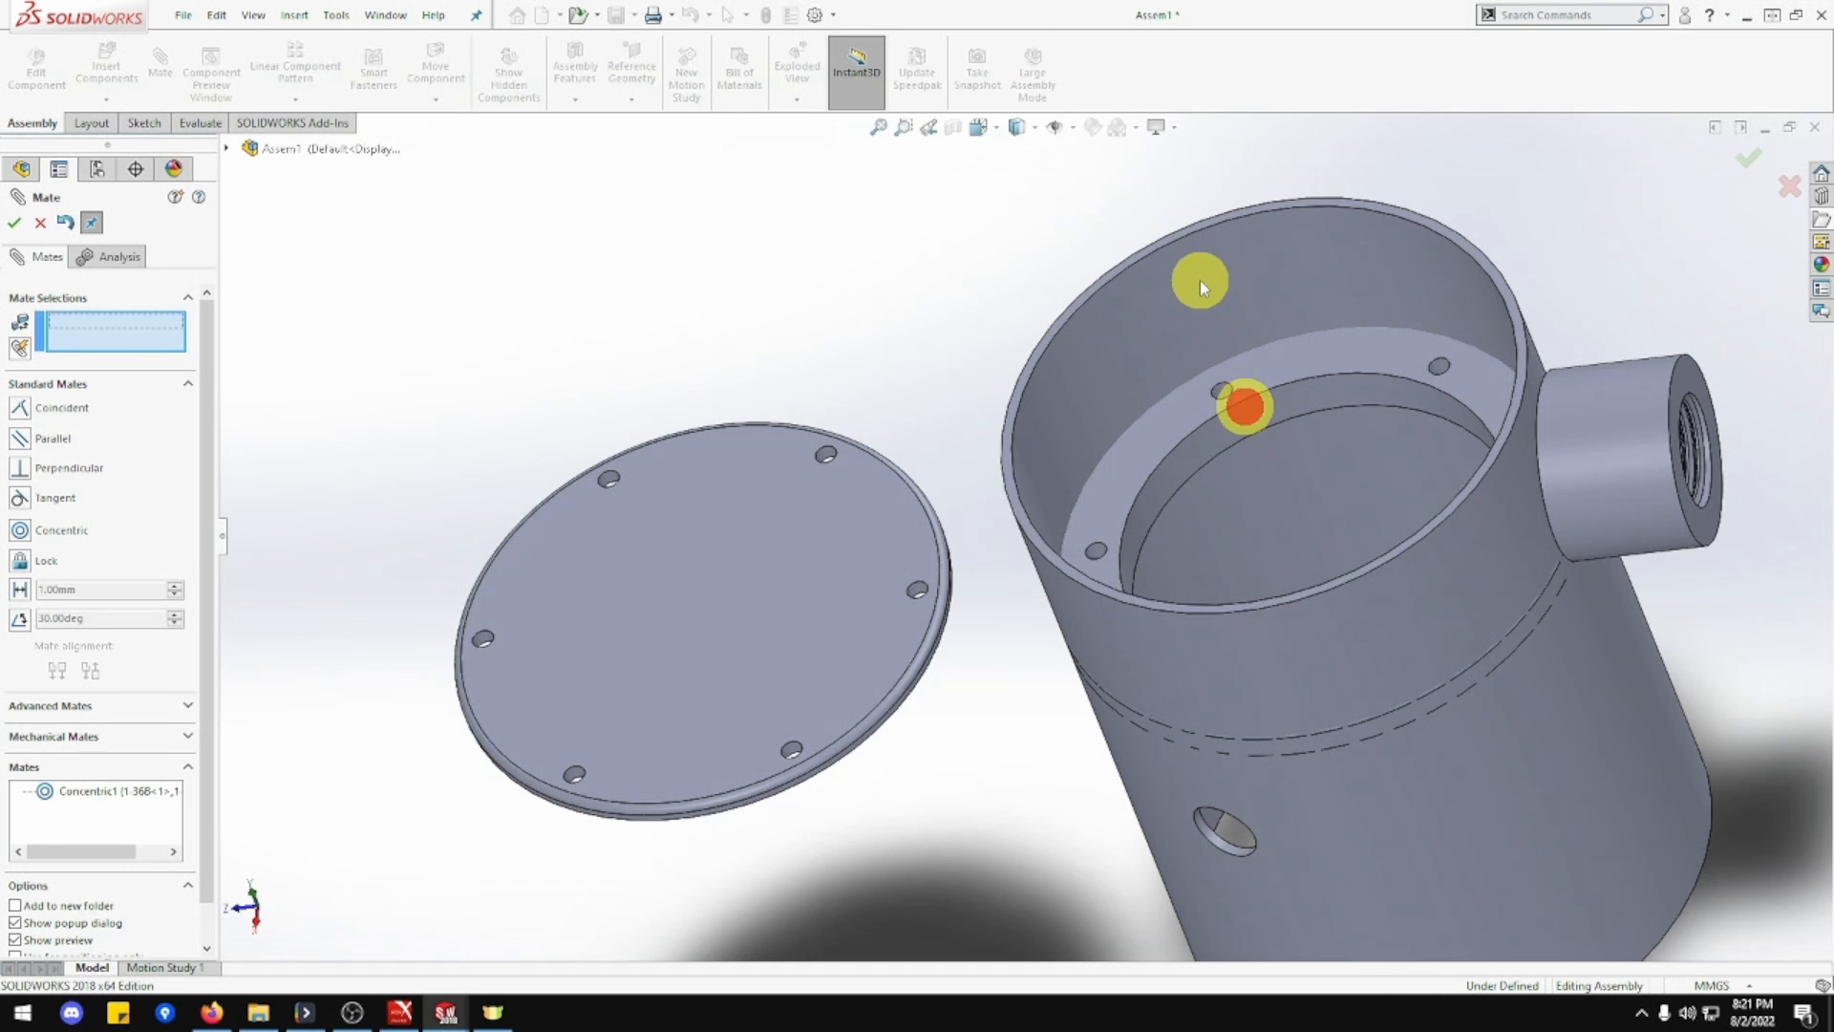
pyautogui.moveTo(1202, 286); pyautogui.dragTo(1064, 163)
pyautogui.scroll(-3, 1158, 463)
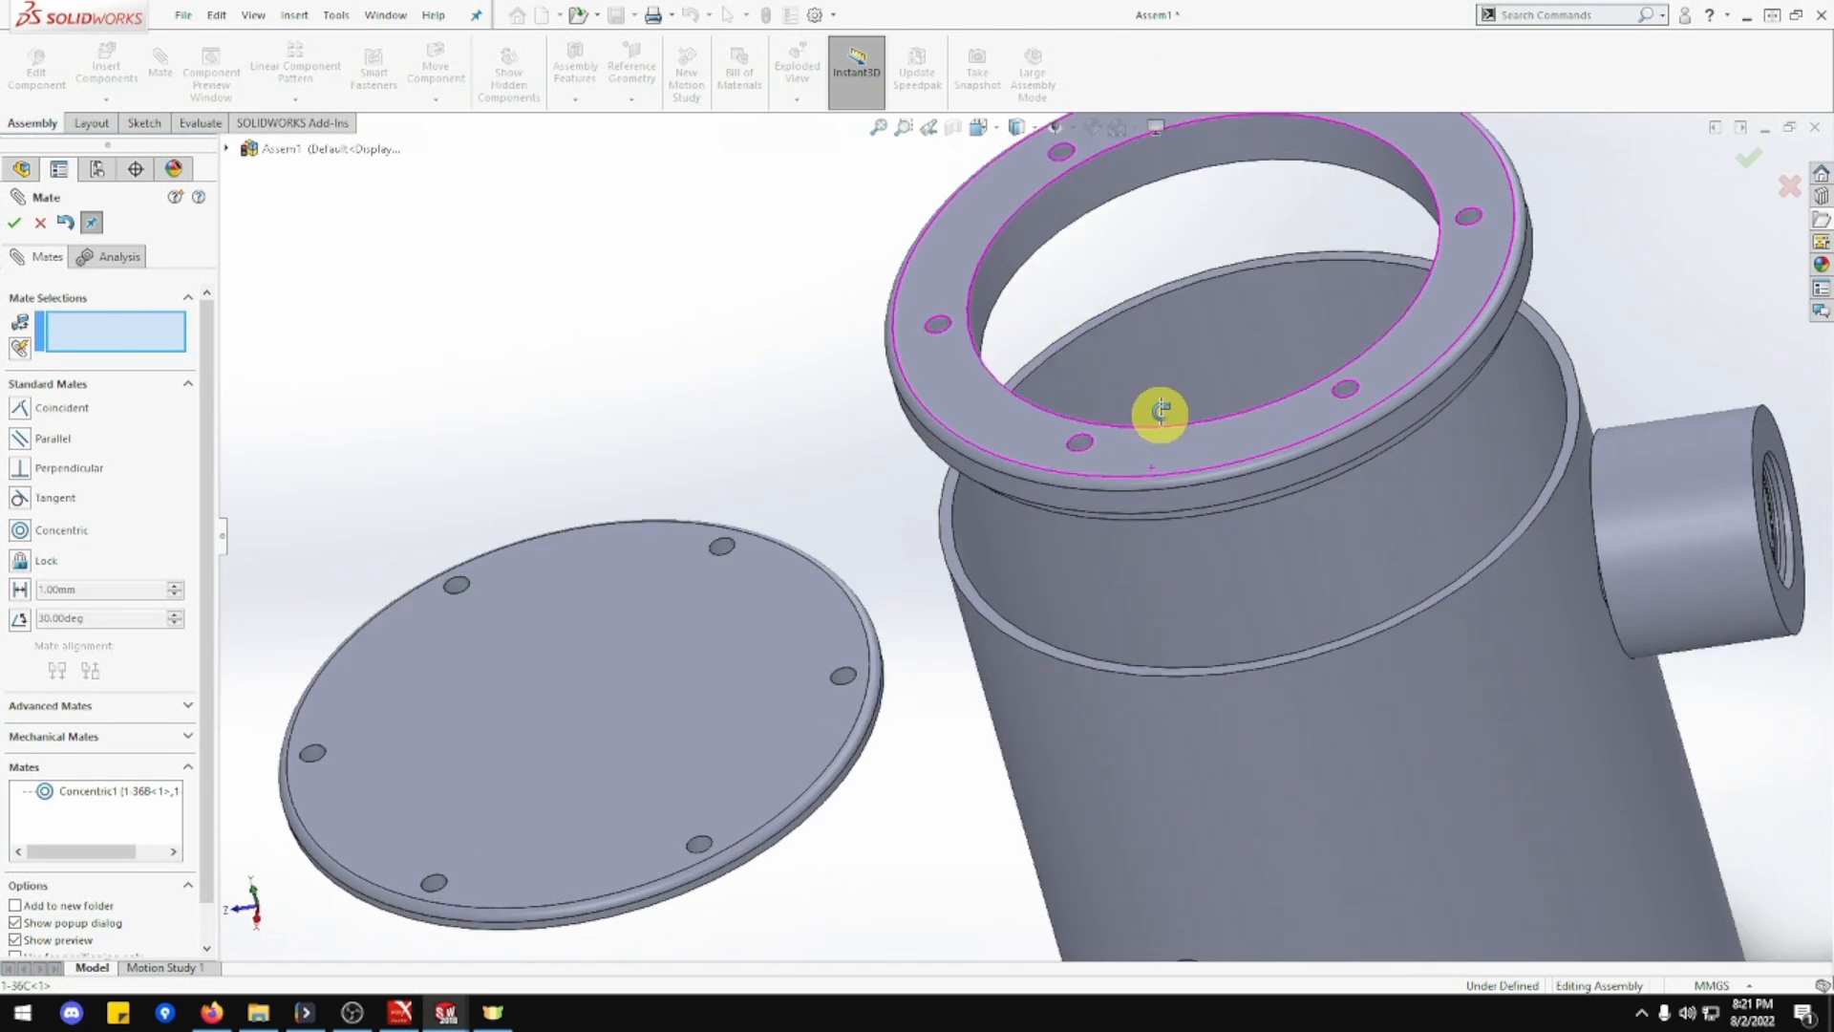
# Add a coincident mate between the ring's narrow shoulder face and the cylinder's upper rim face.
pyautogui.moveTo(1158, 410); pyautogui.dragTo(1086, 481, button='middle')
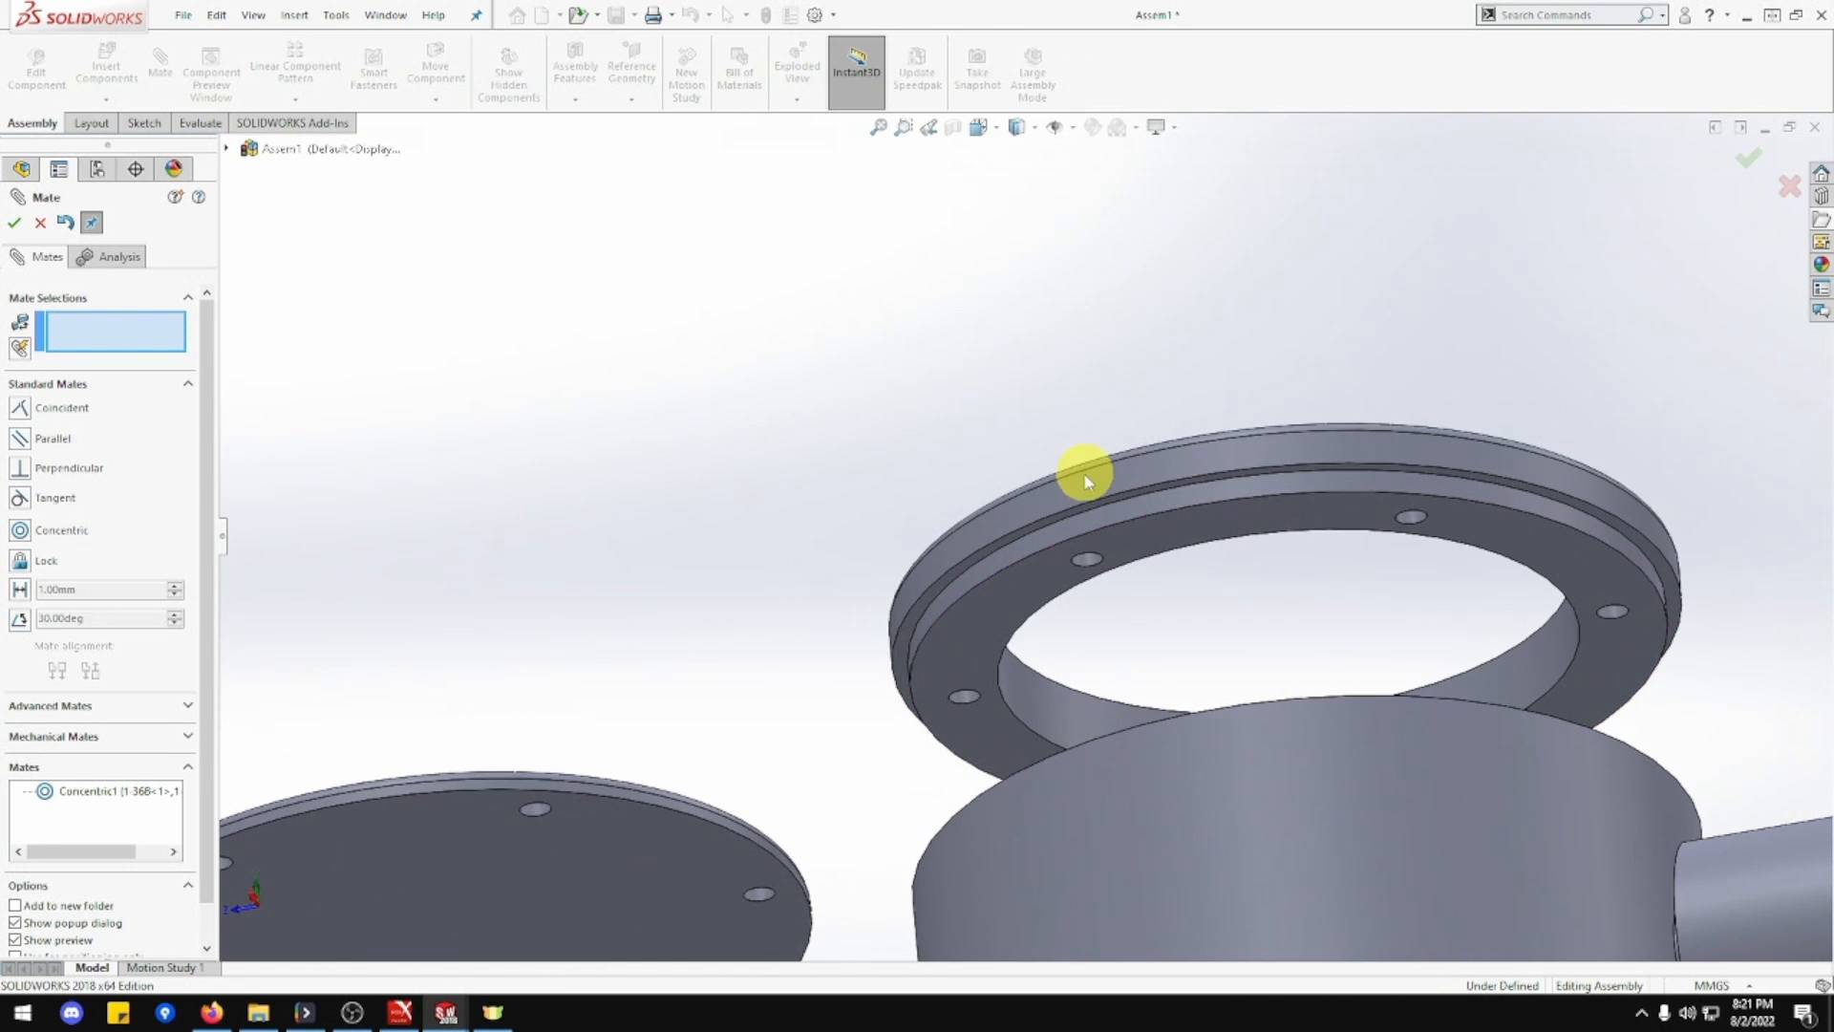
pyautogui.click(1089, 514)
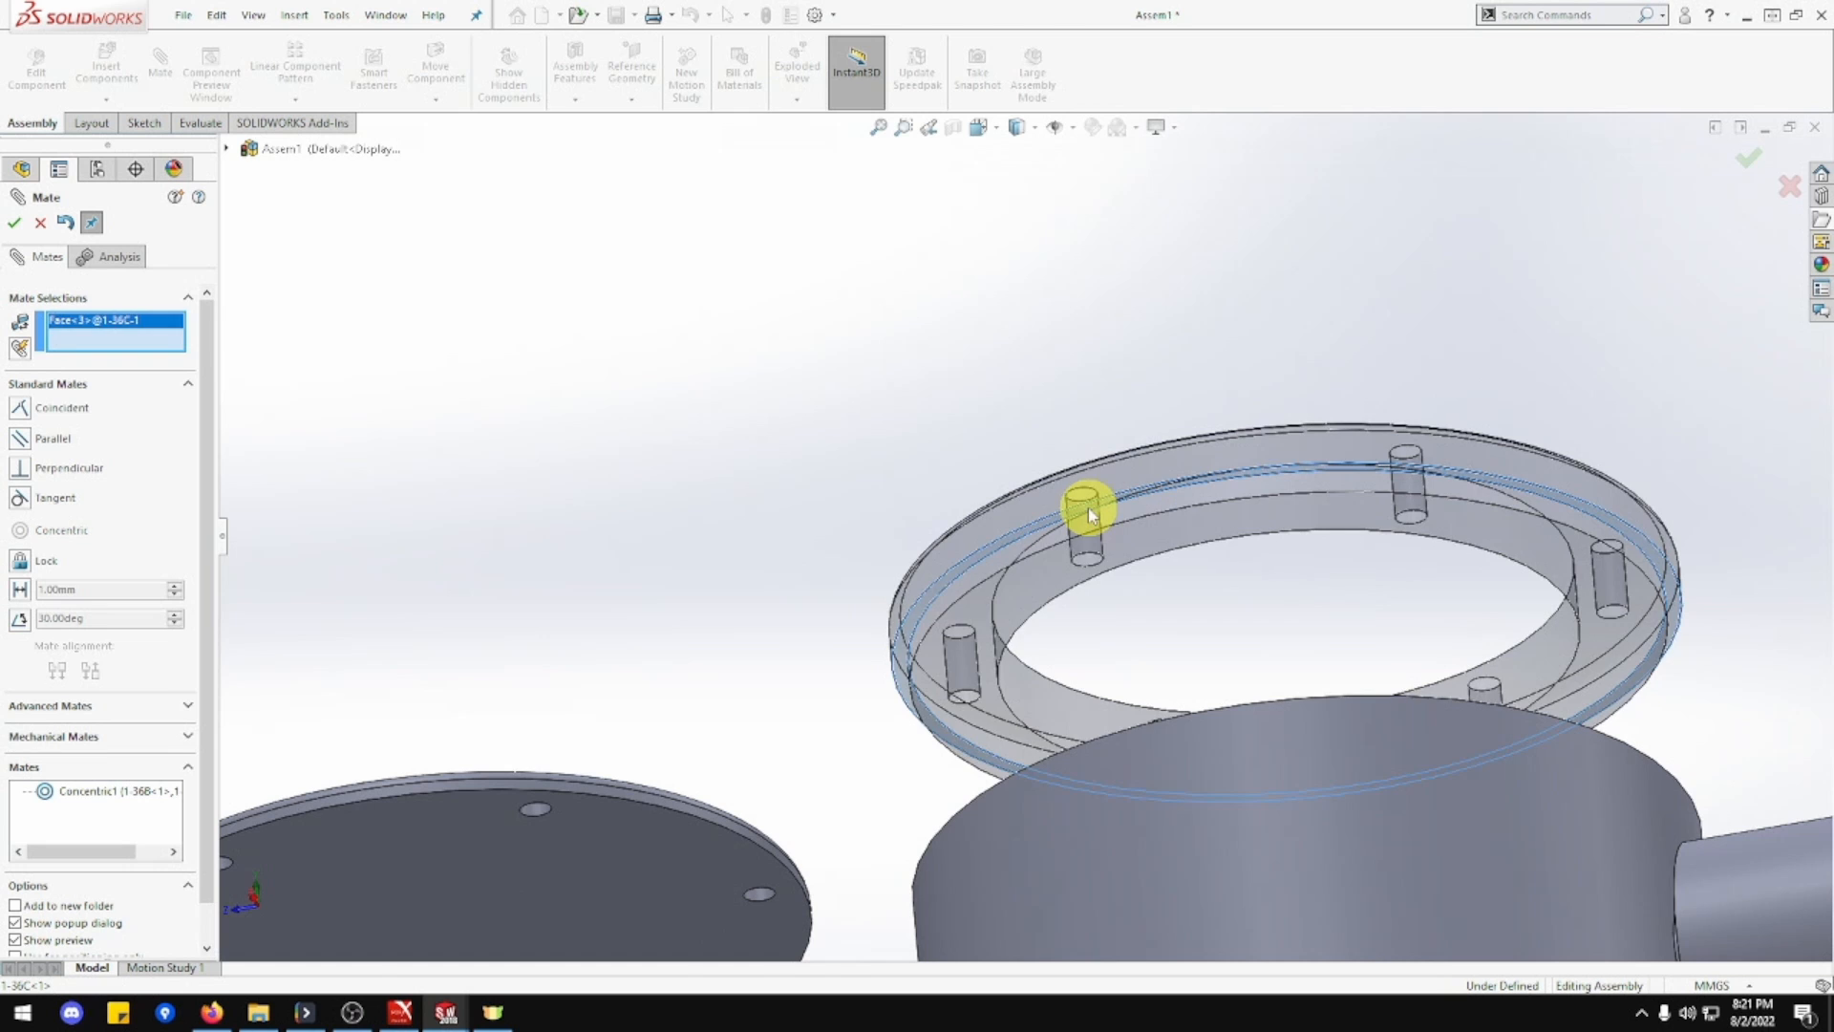
pyautogui.scroll(-3, 1096, 507)
pyautogui.scroll(5, 1097, 507)
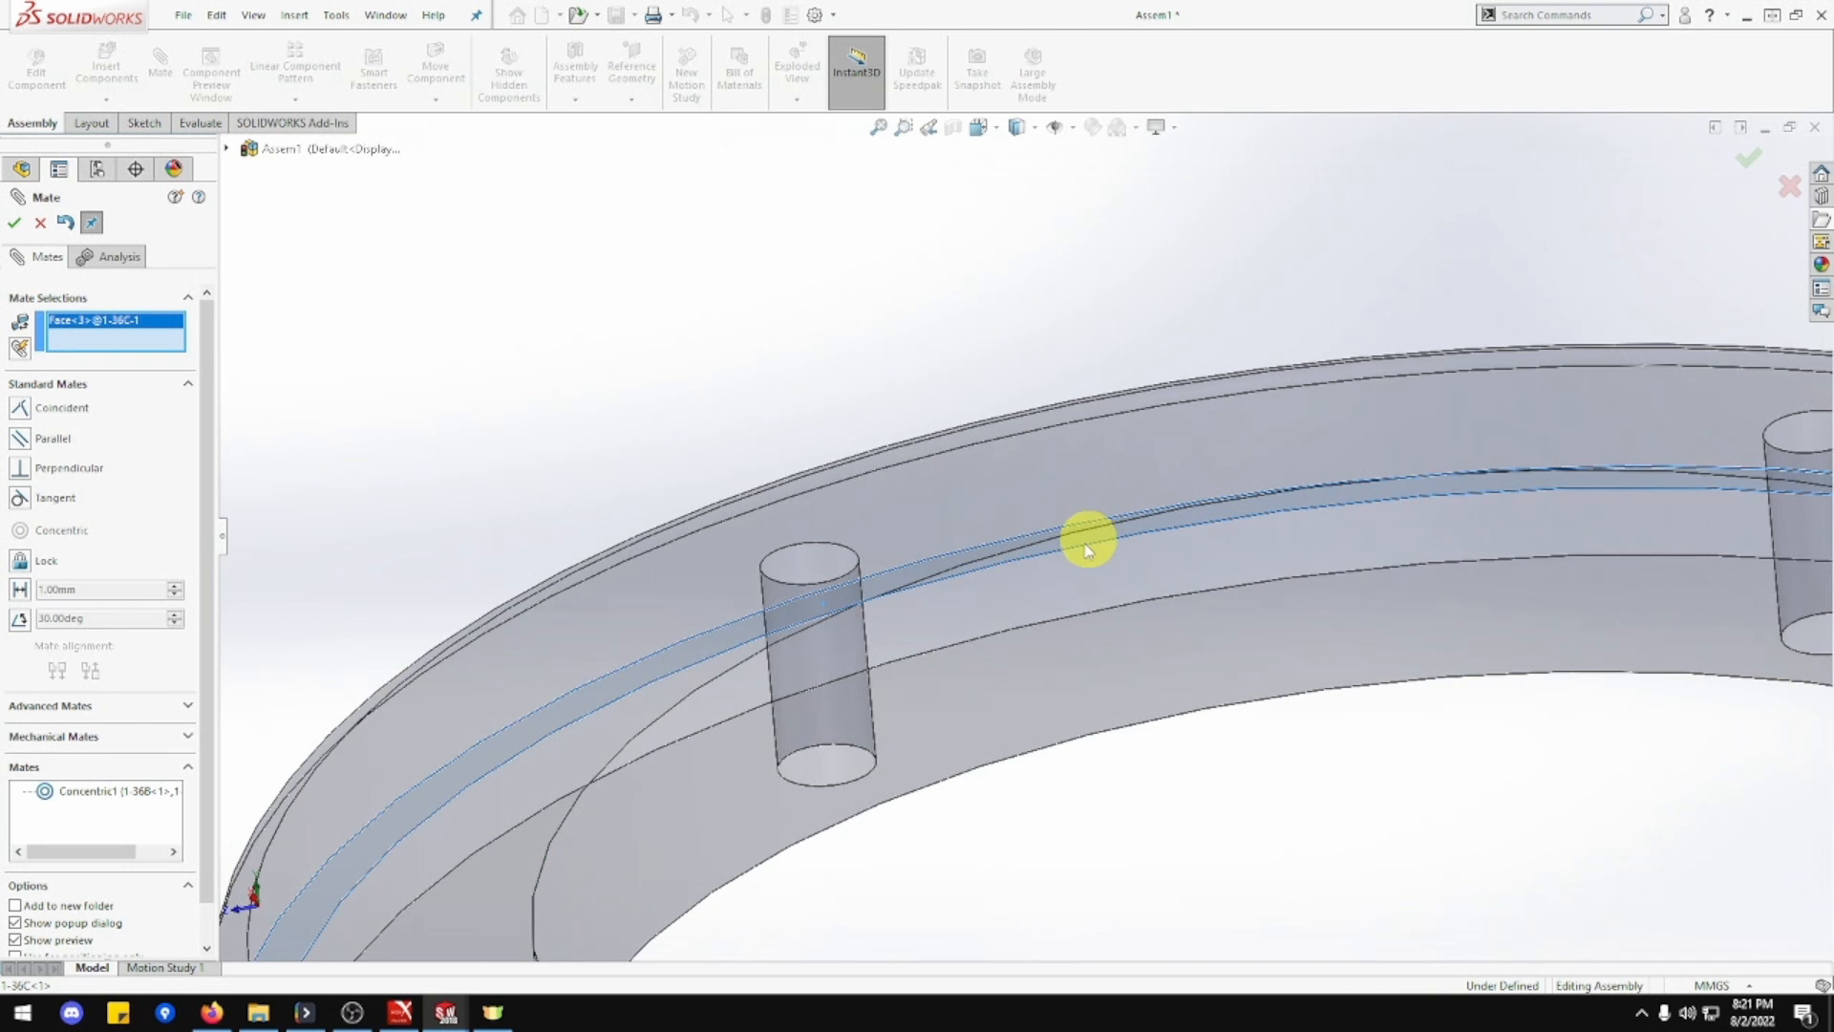
pyautogui.moveTo(1079, 594); pyautogui.dragTo(1098, 776, button='middle')
pyautogui.scroll(-3, 1098, 778)
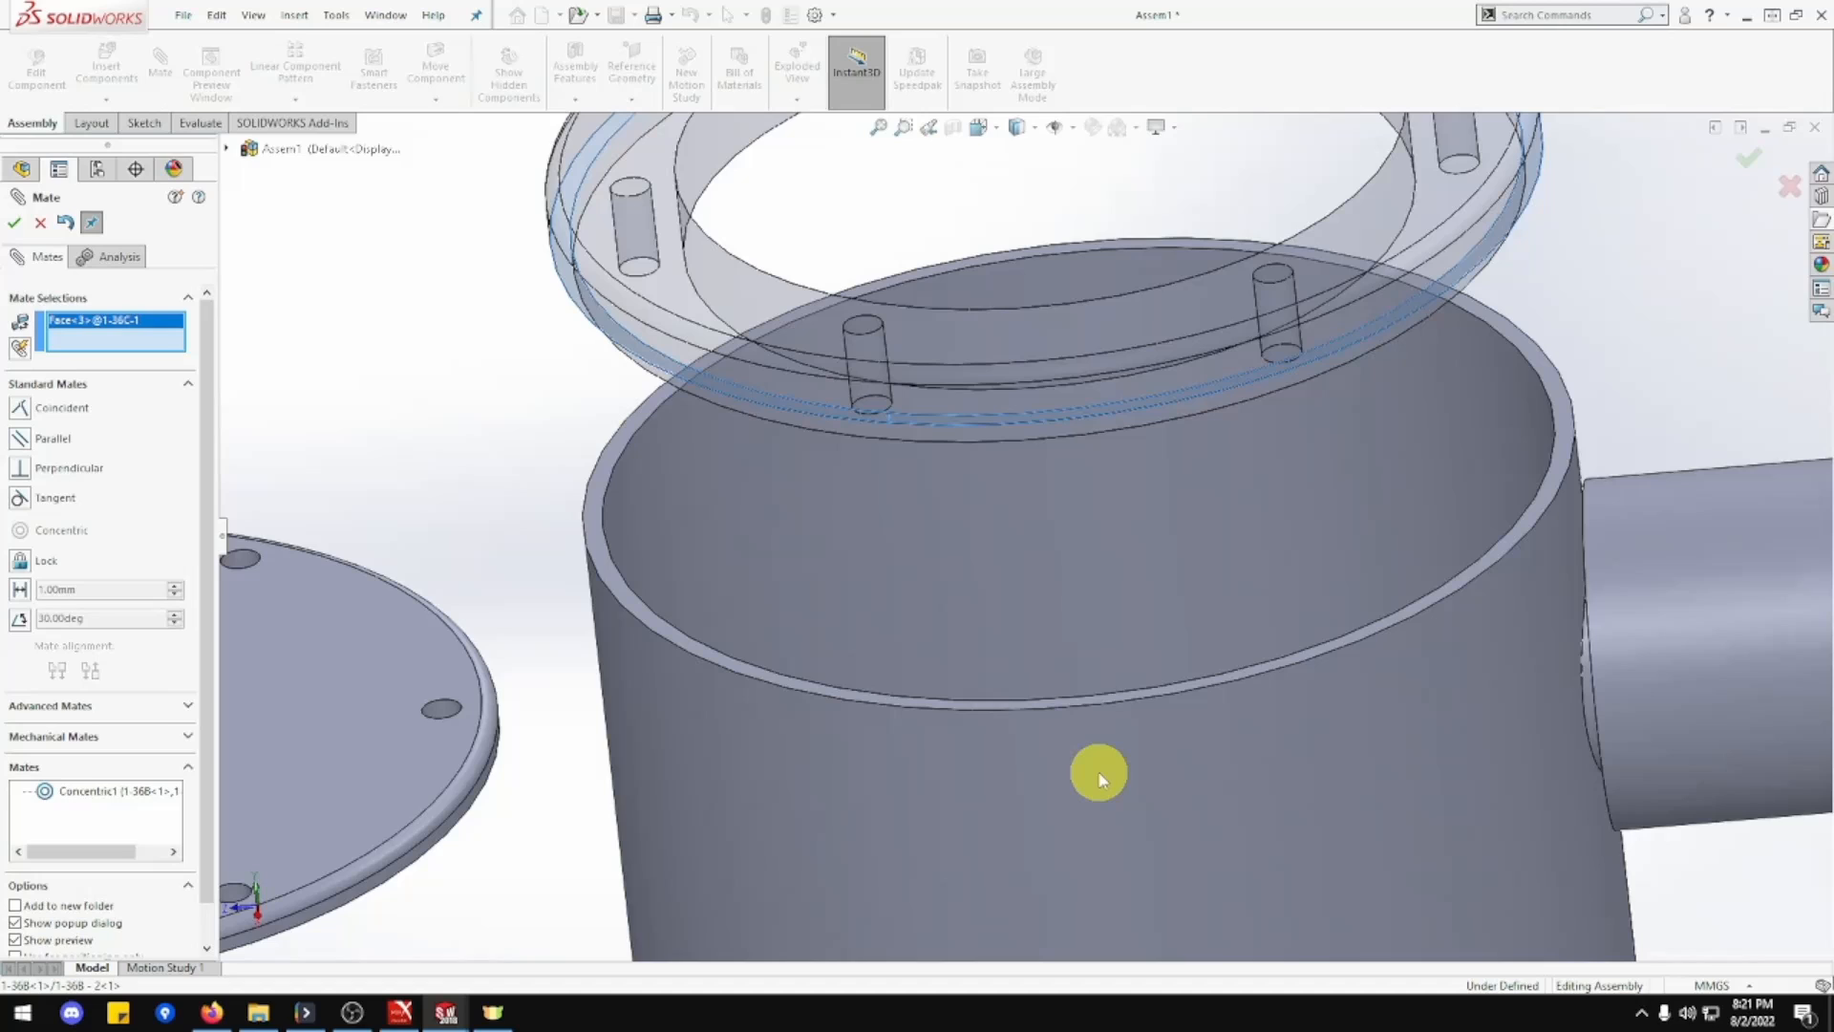
pyautogui.click(1124, 703)
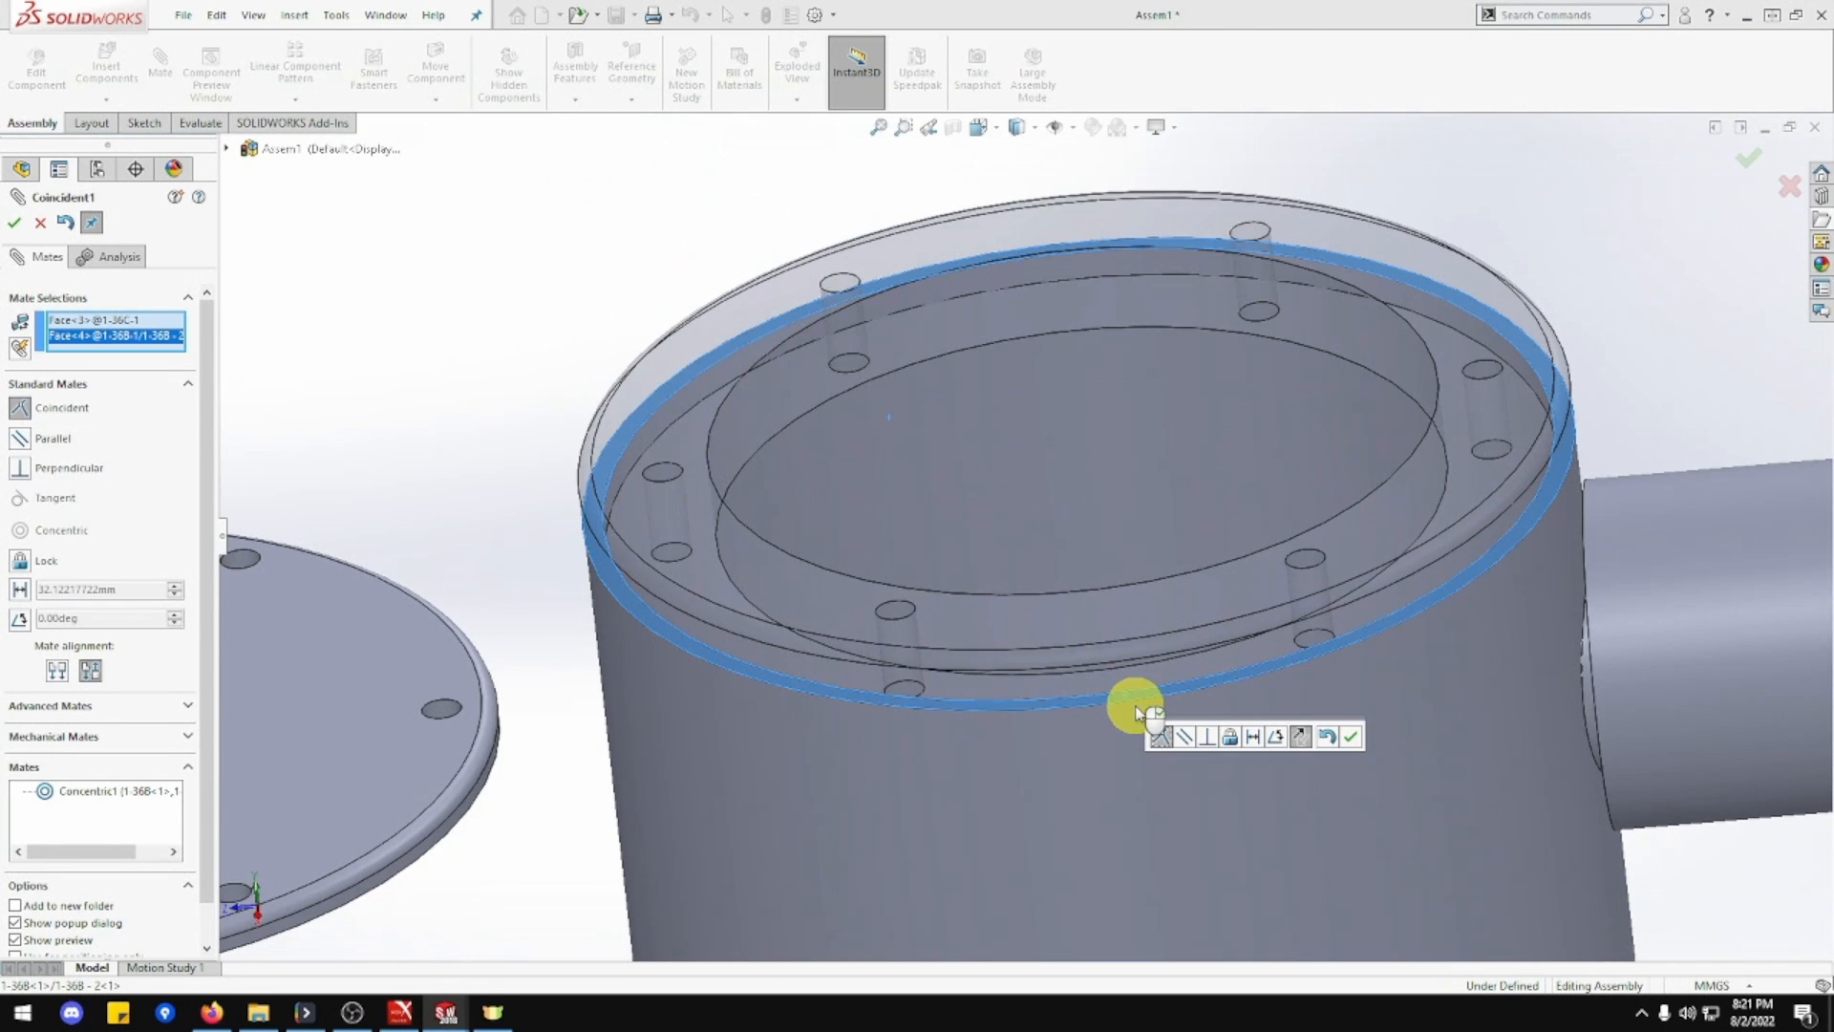
pyautogui.click(1351, 738)
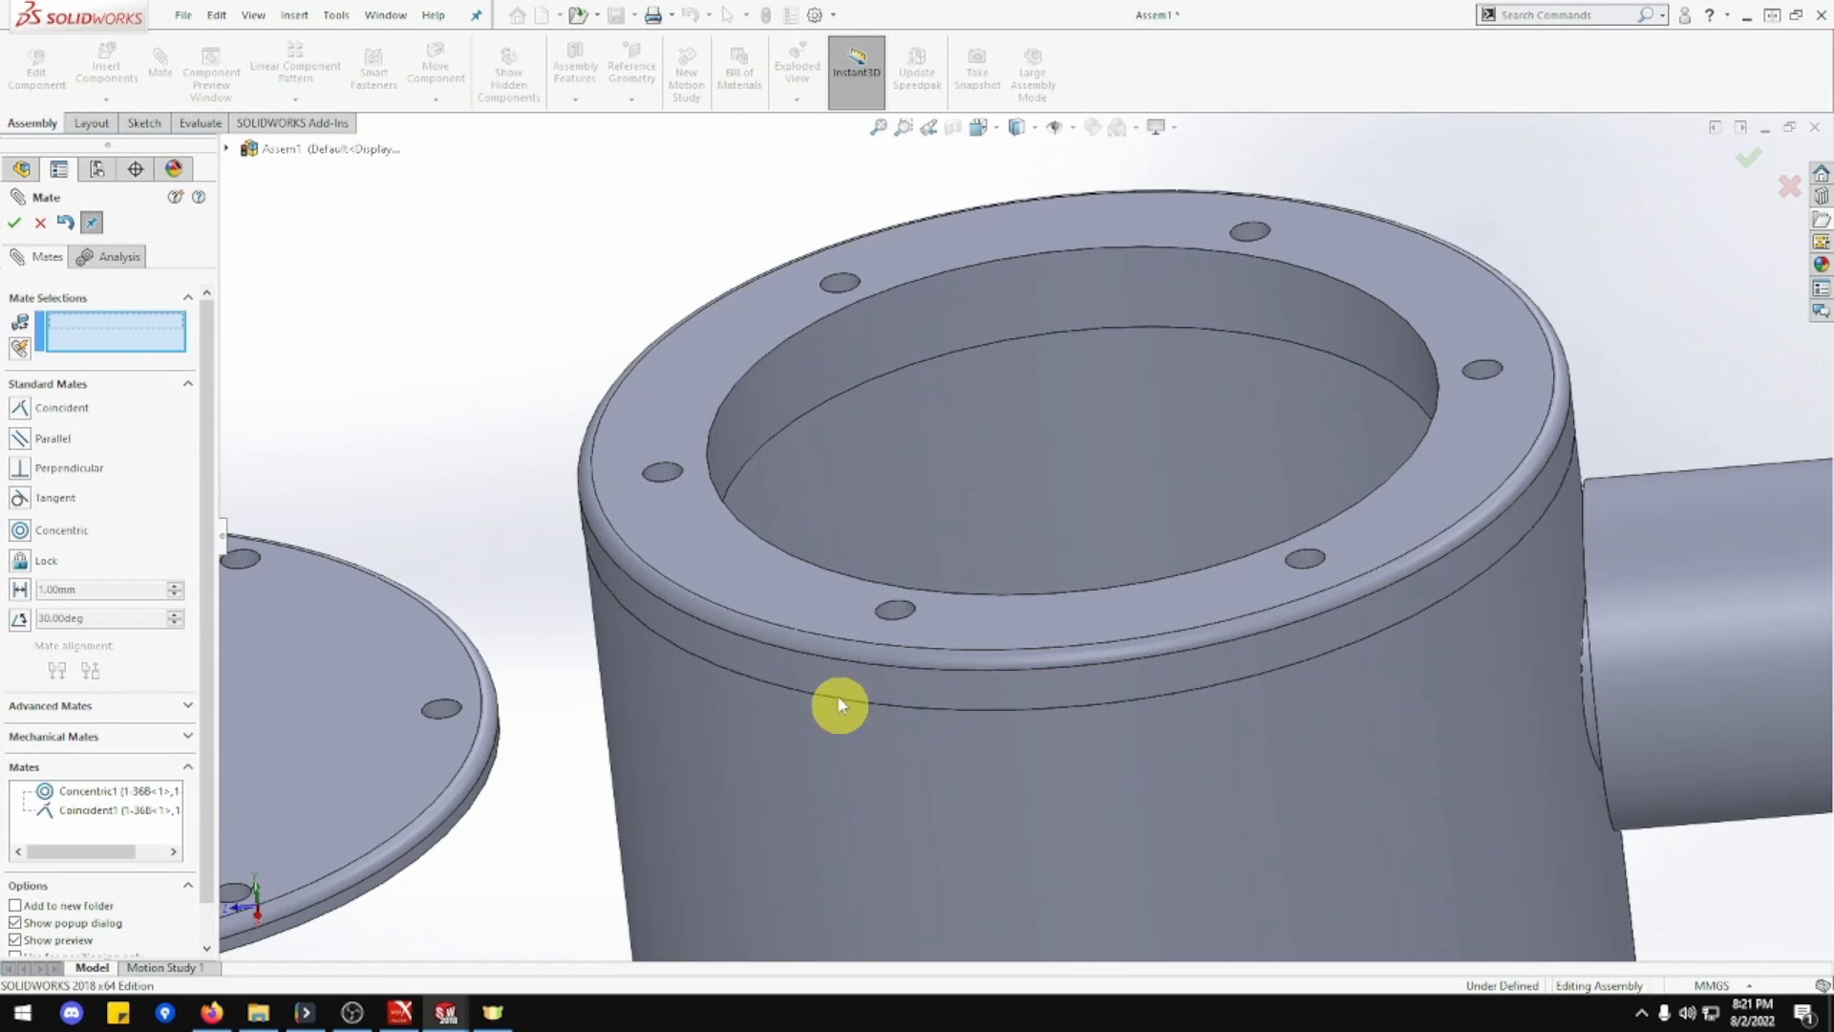
# Add a coincident mate between the flat upper face of the 1-36C ring and the underside of the 1-36D cover plate.
pyautogui.scroll(3, 836, 695)
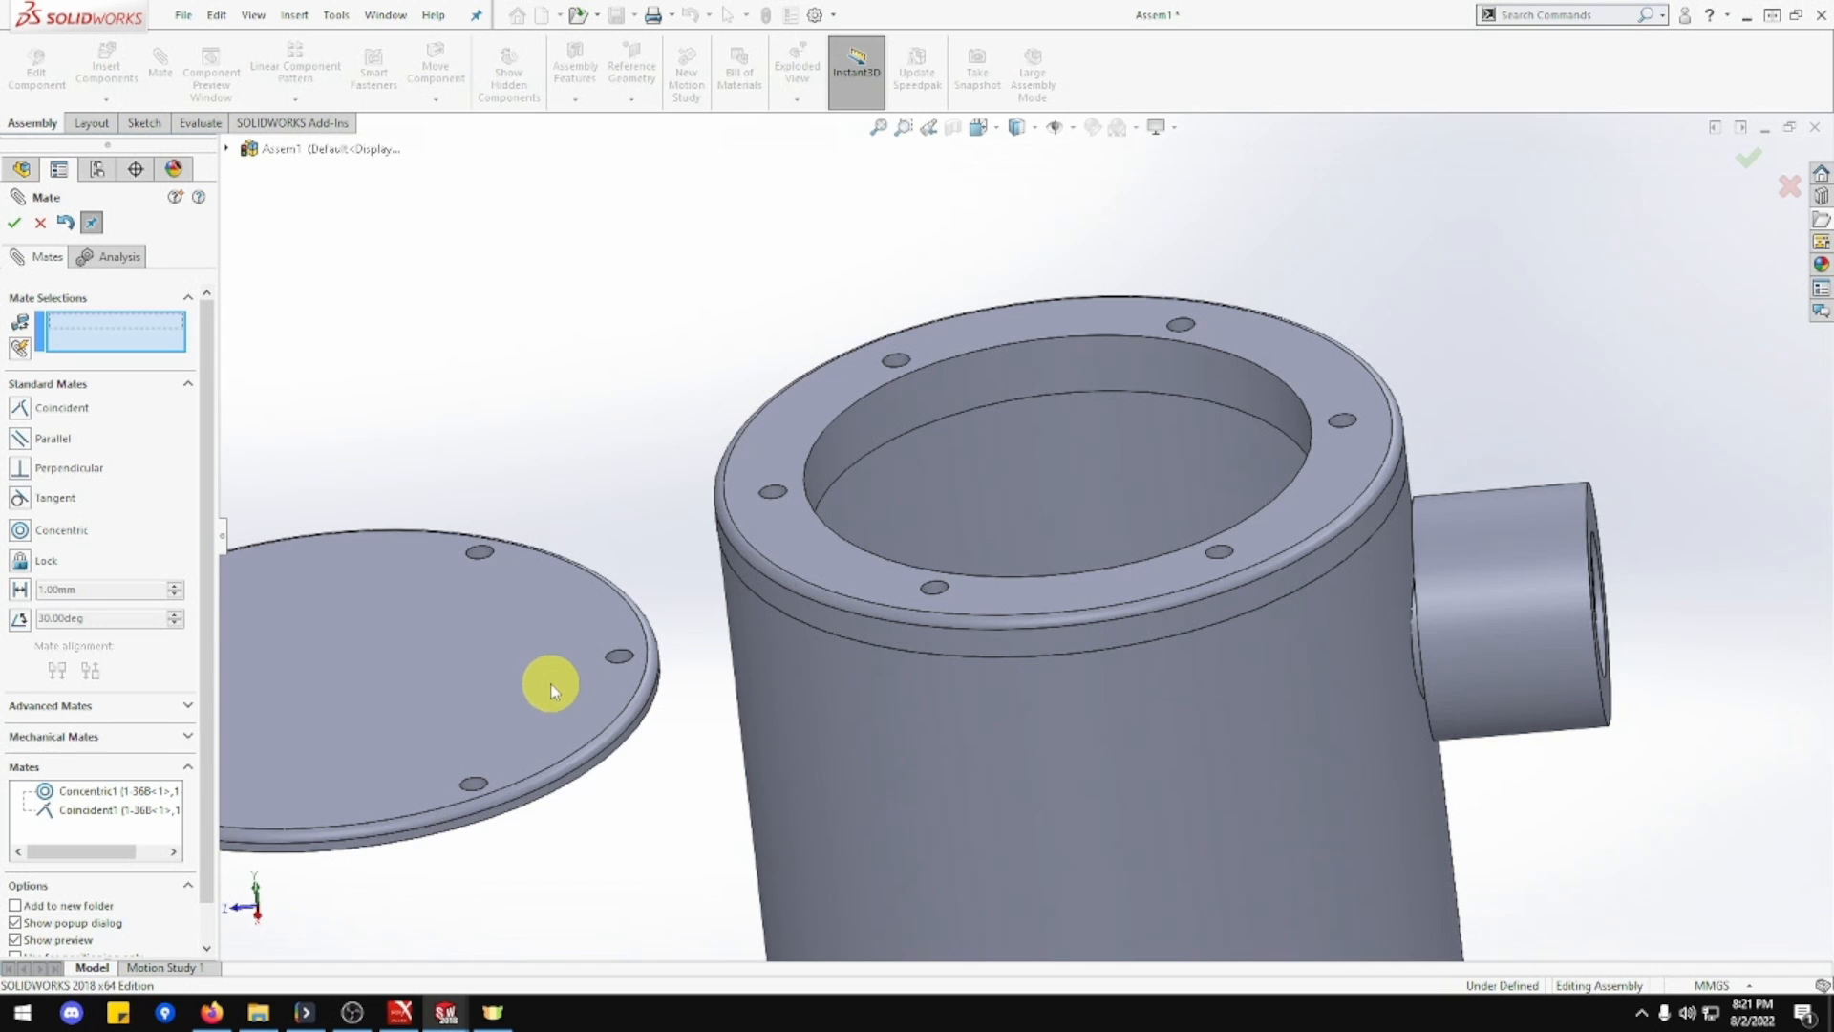
pyautogui.moveTo(812, 543); pyautogui.dragTo(570, 544, button='middle')
pyautogui.click(790, 606)
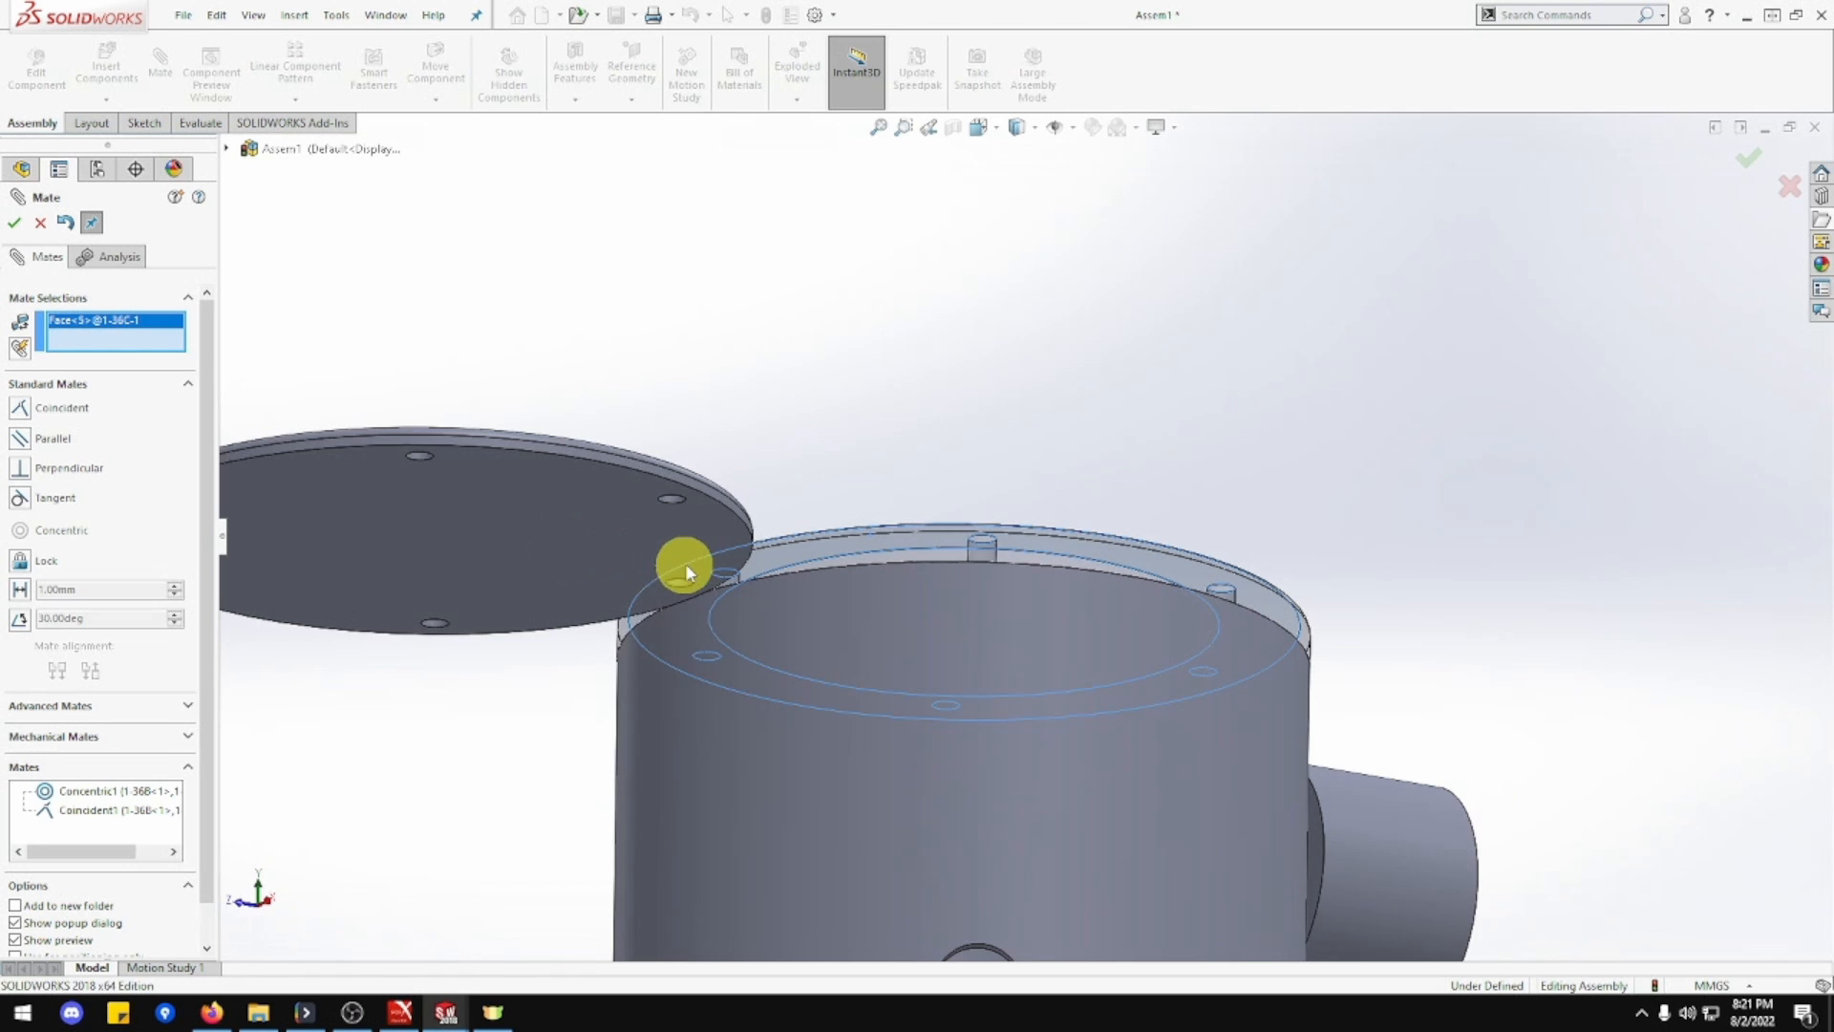
pyautogui.click(576, 523)
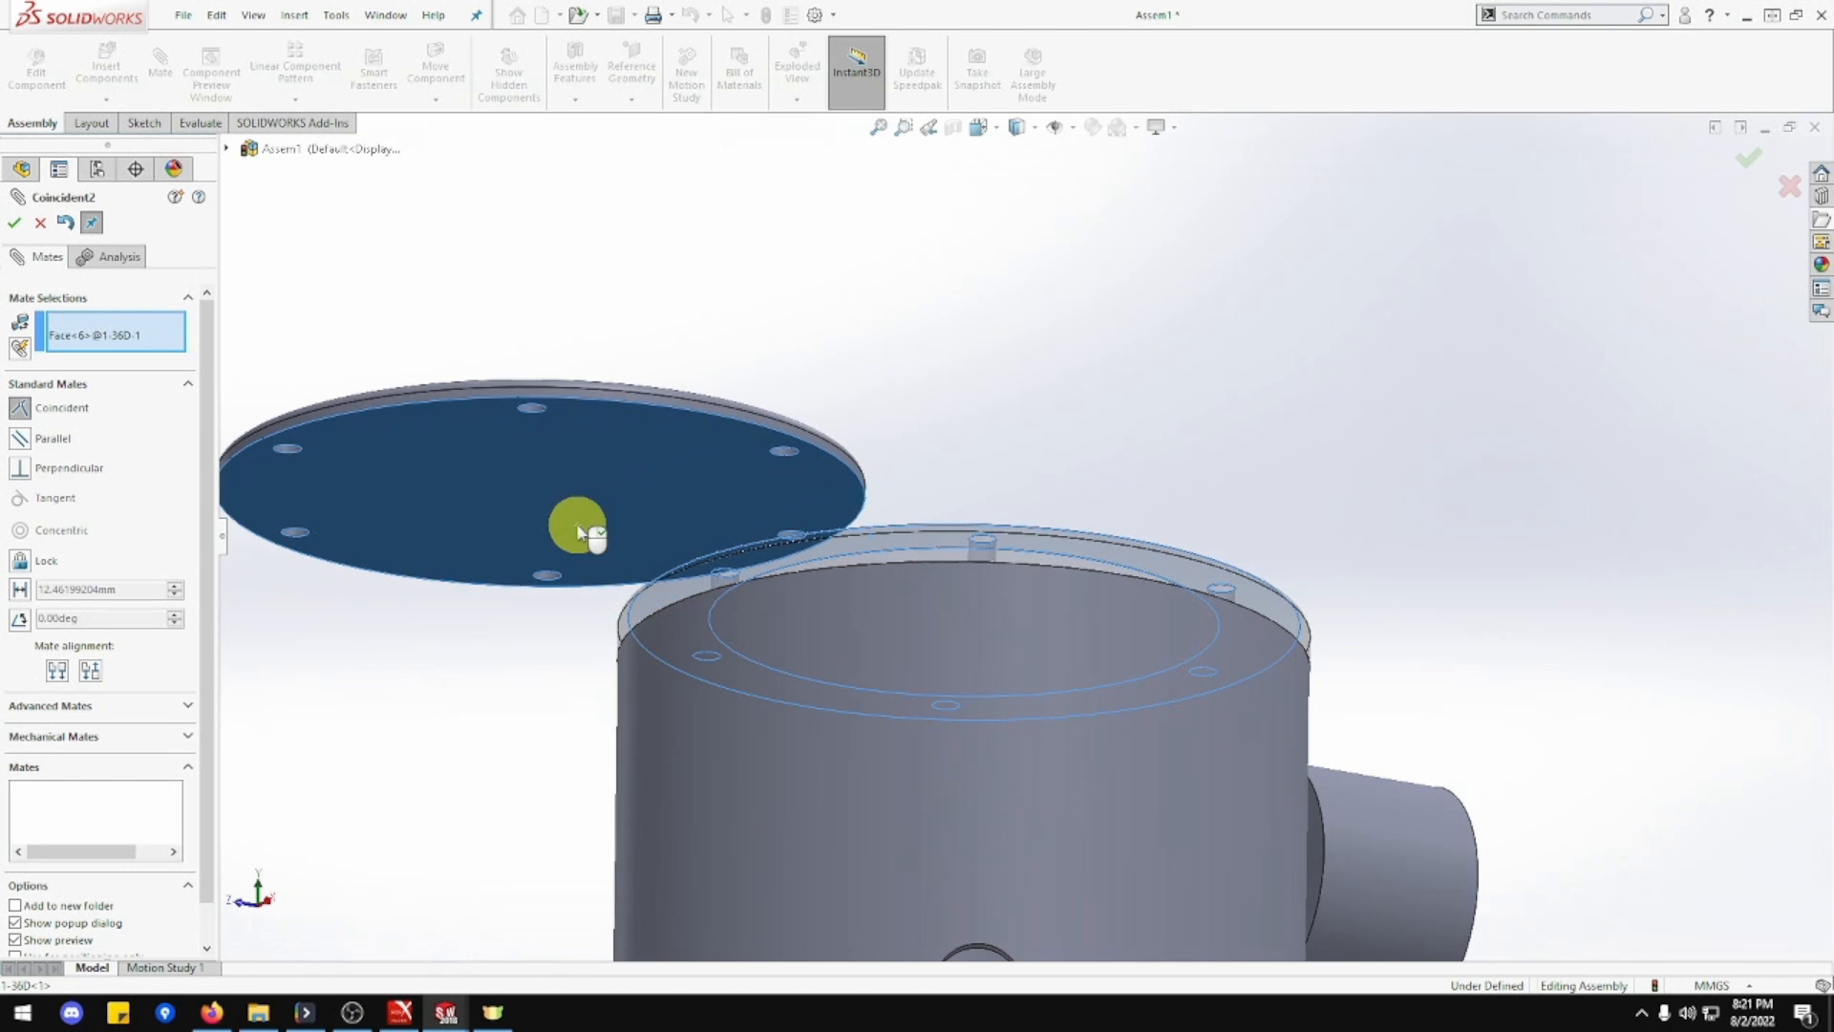
pyautogui.click(554, 501)
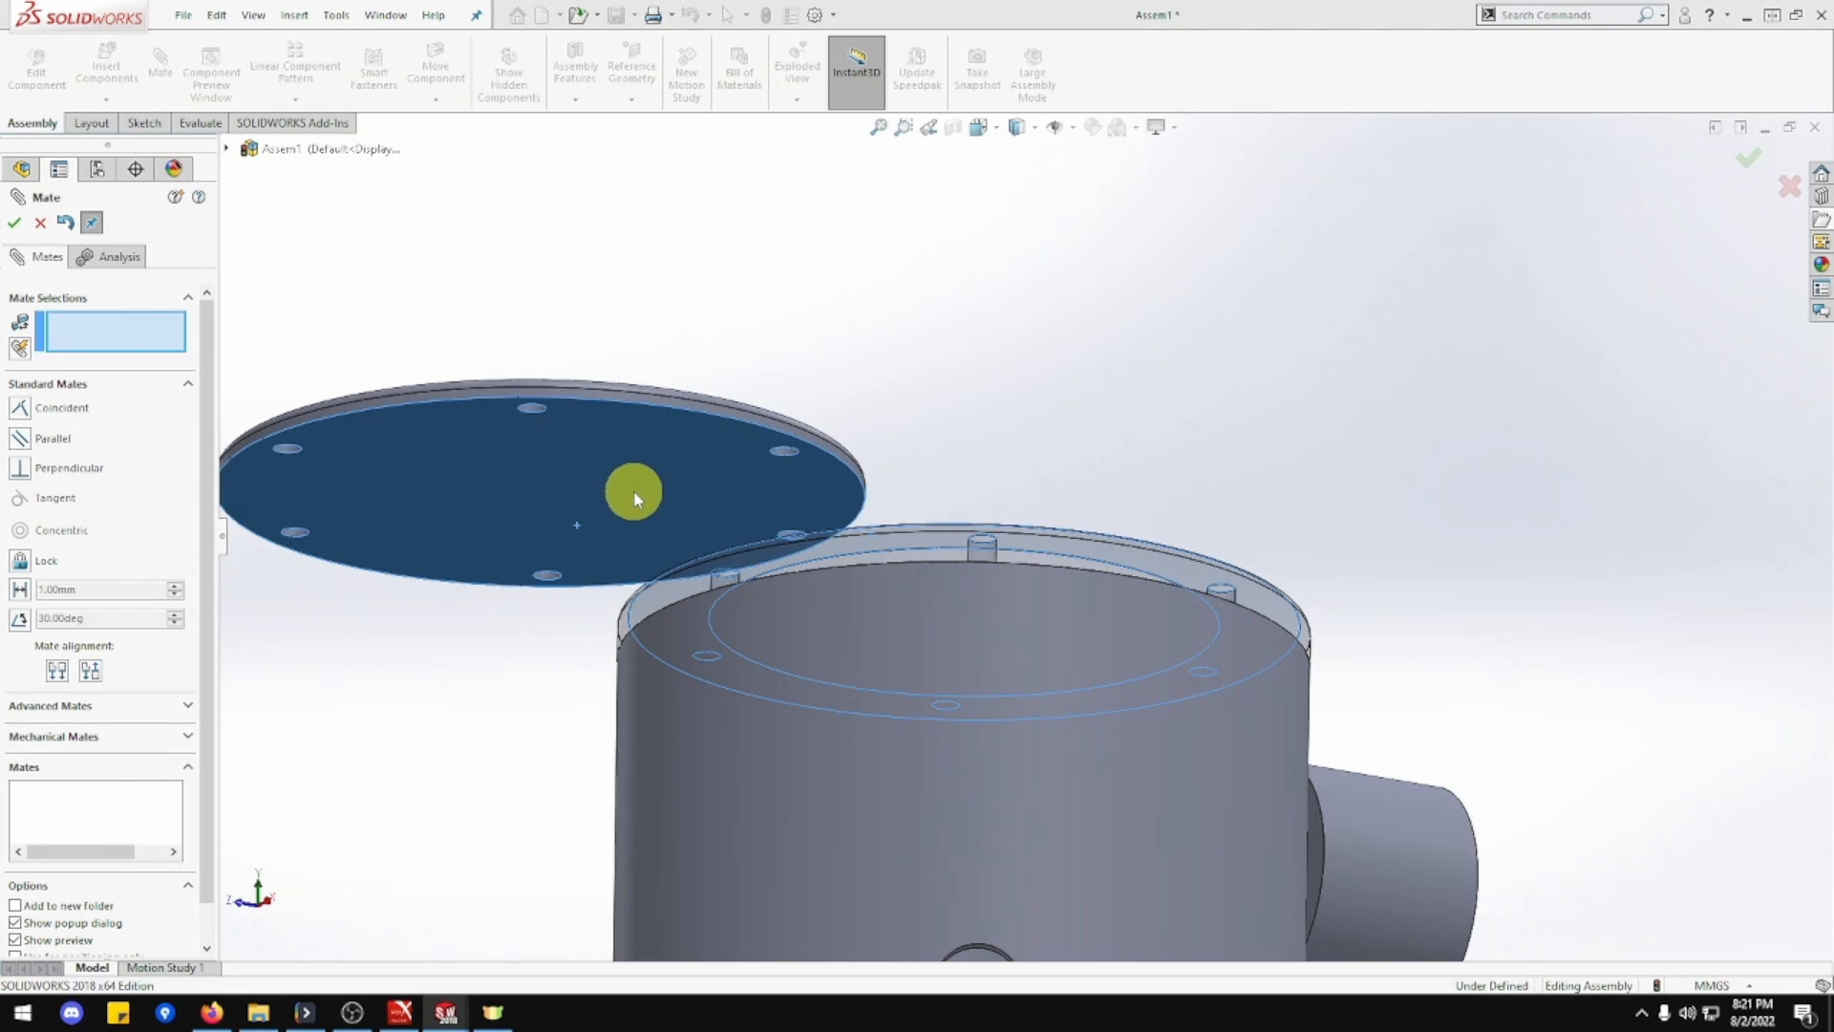
# Add a concentric mate between one bolt hole of the cover plate and a bolt hole of the ring near the side pipe.
pyautogui.moveTo(630, 491); pyautogui.dragTo(740, 533, button='middle')
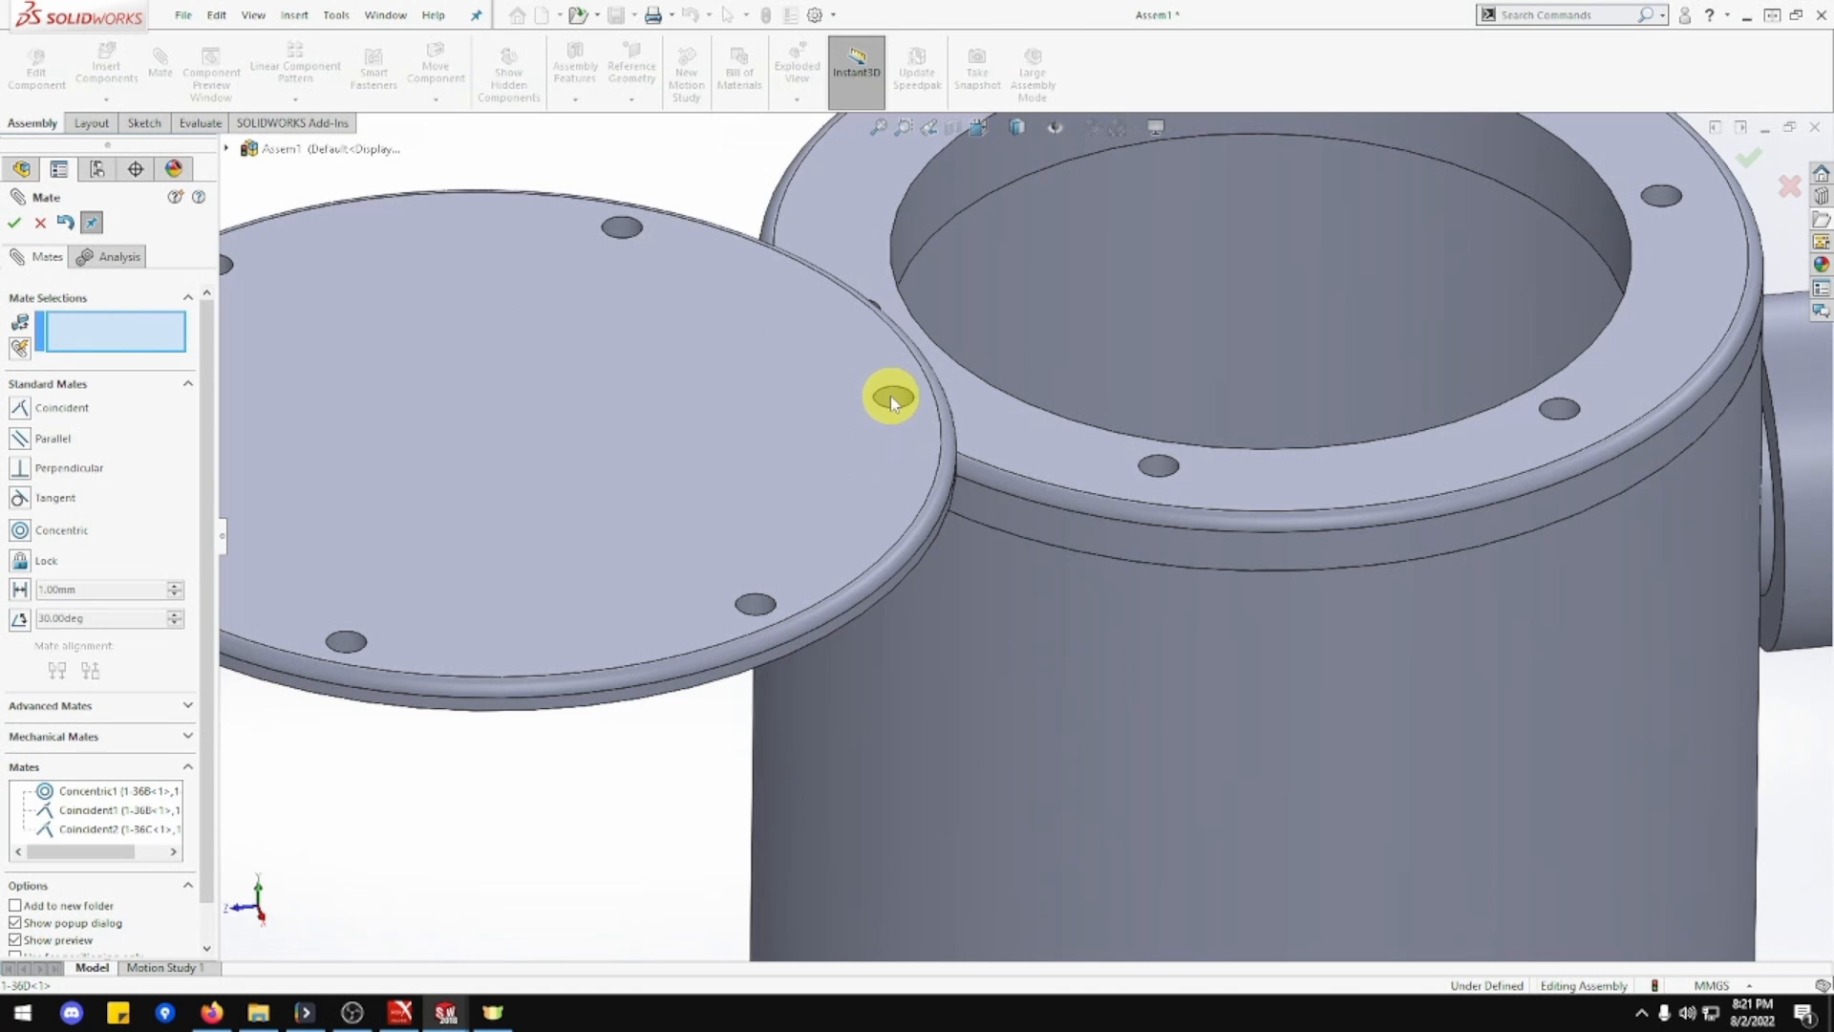
pyautogui.click(888, 406)
pyautogui.moveTo(933, 388); pyautogui.dragTo(1266, 394, button='middle')
pyautogui.scroll(-5, 1374, 360)
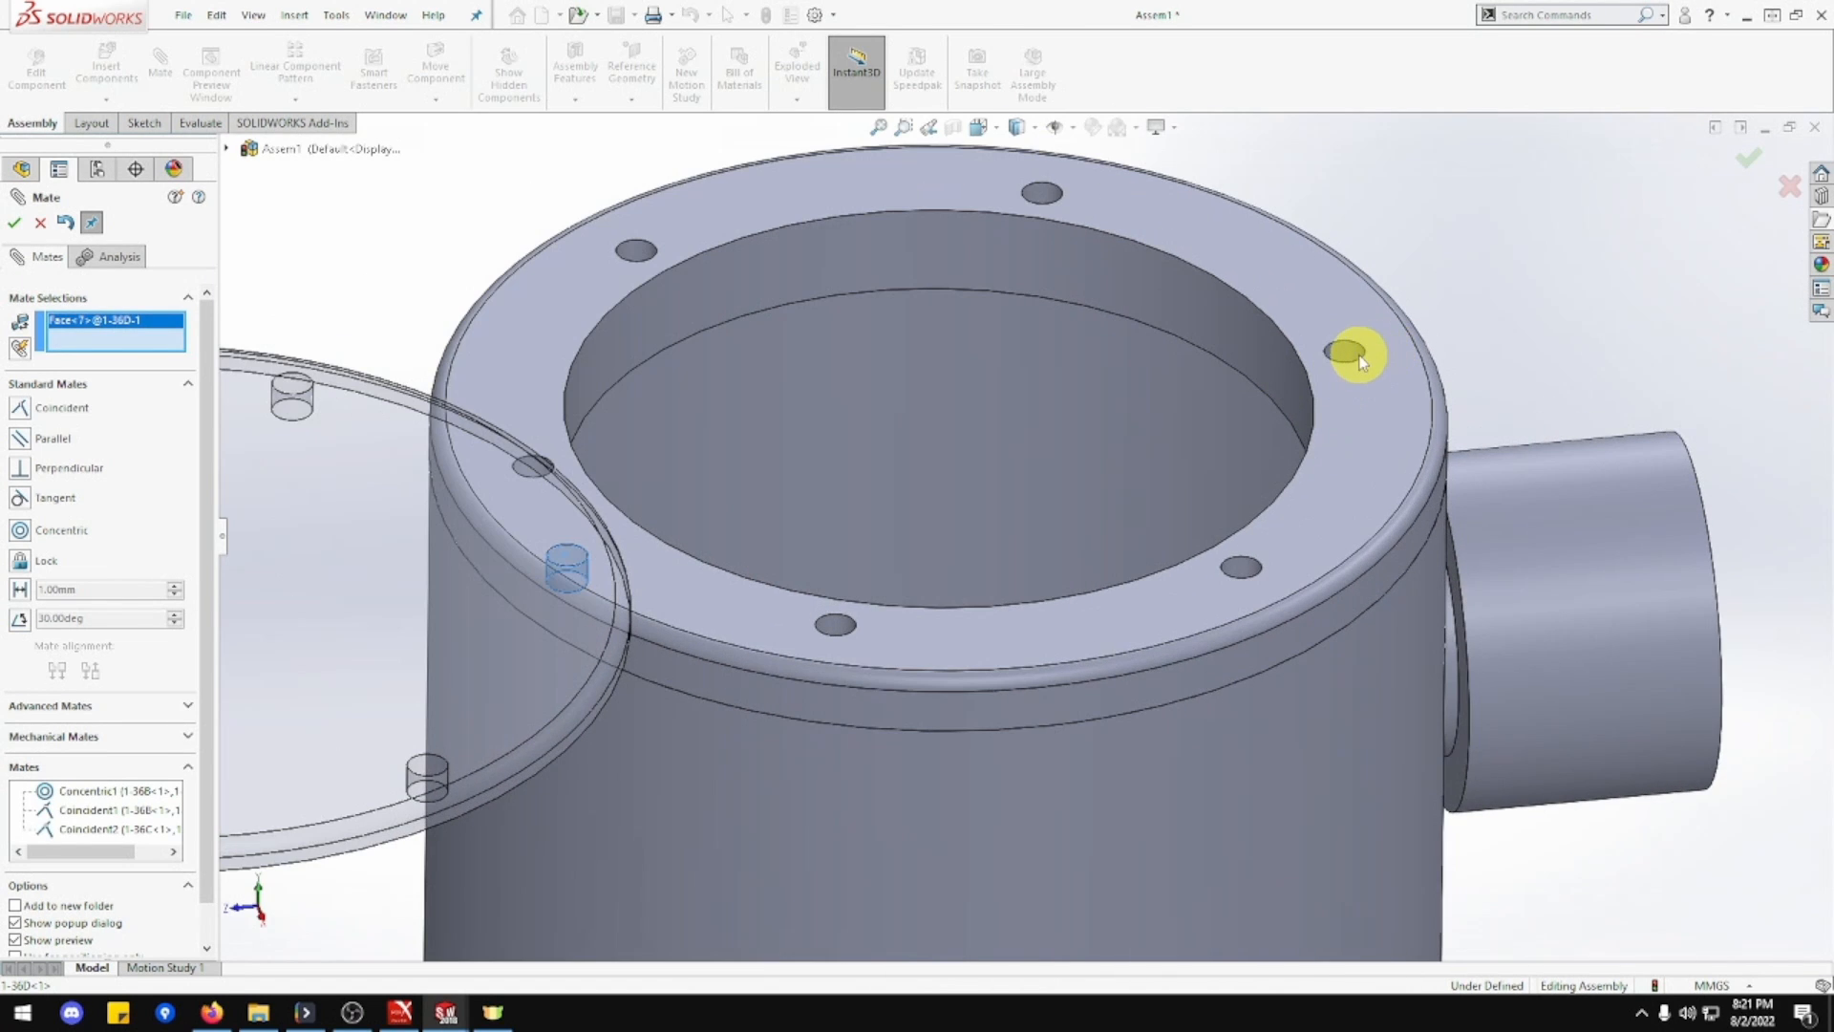
pyautogui.click(1348, 353)
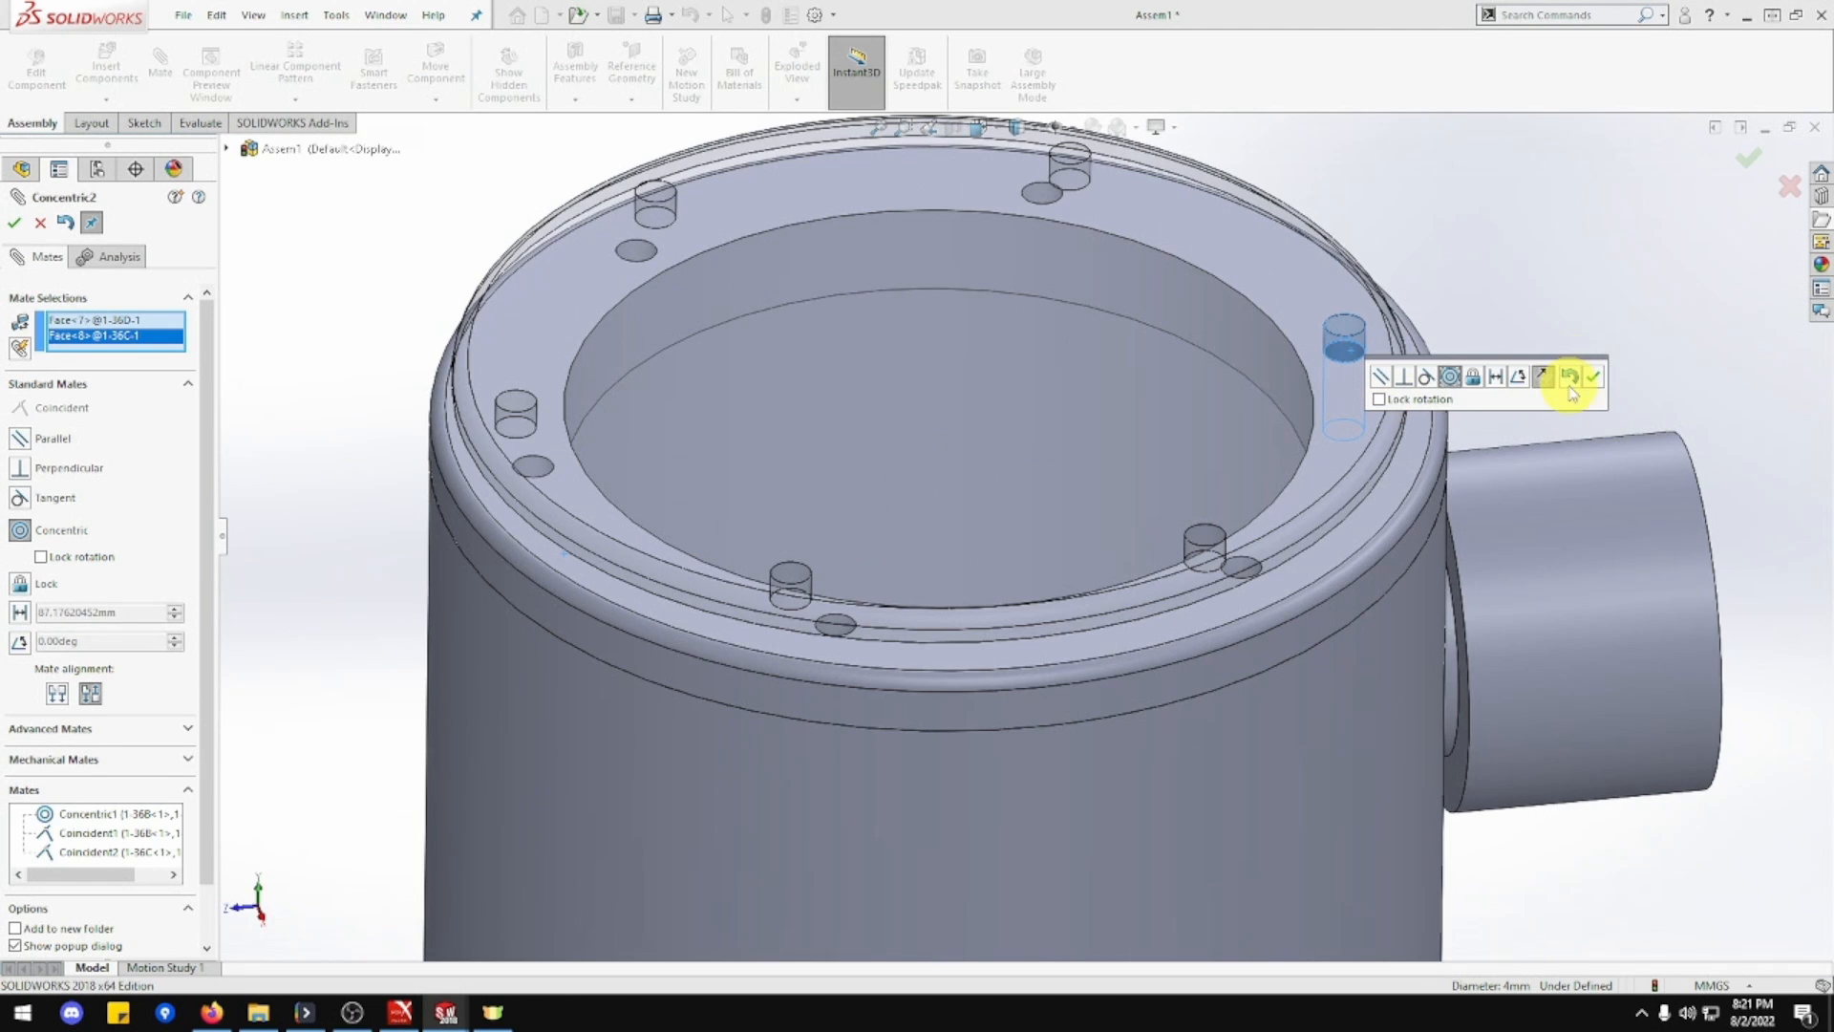
pyautogui.click(1595, 379)
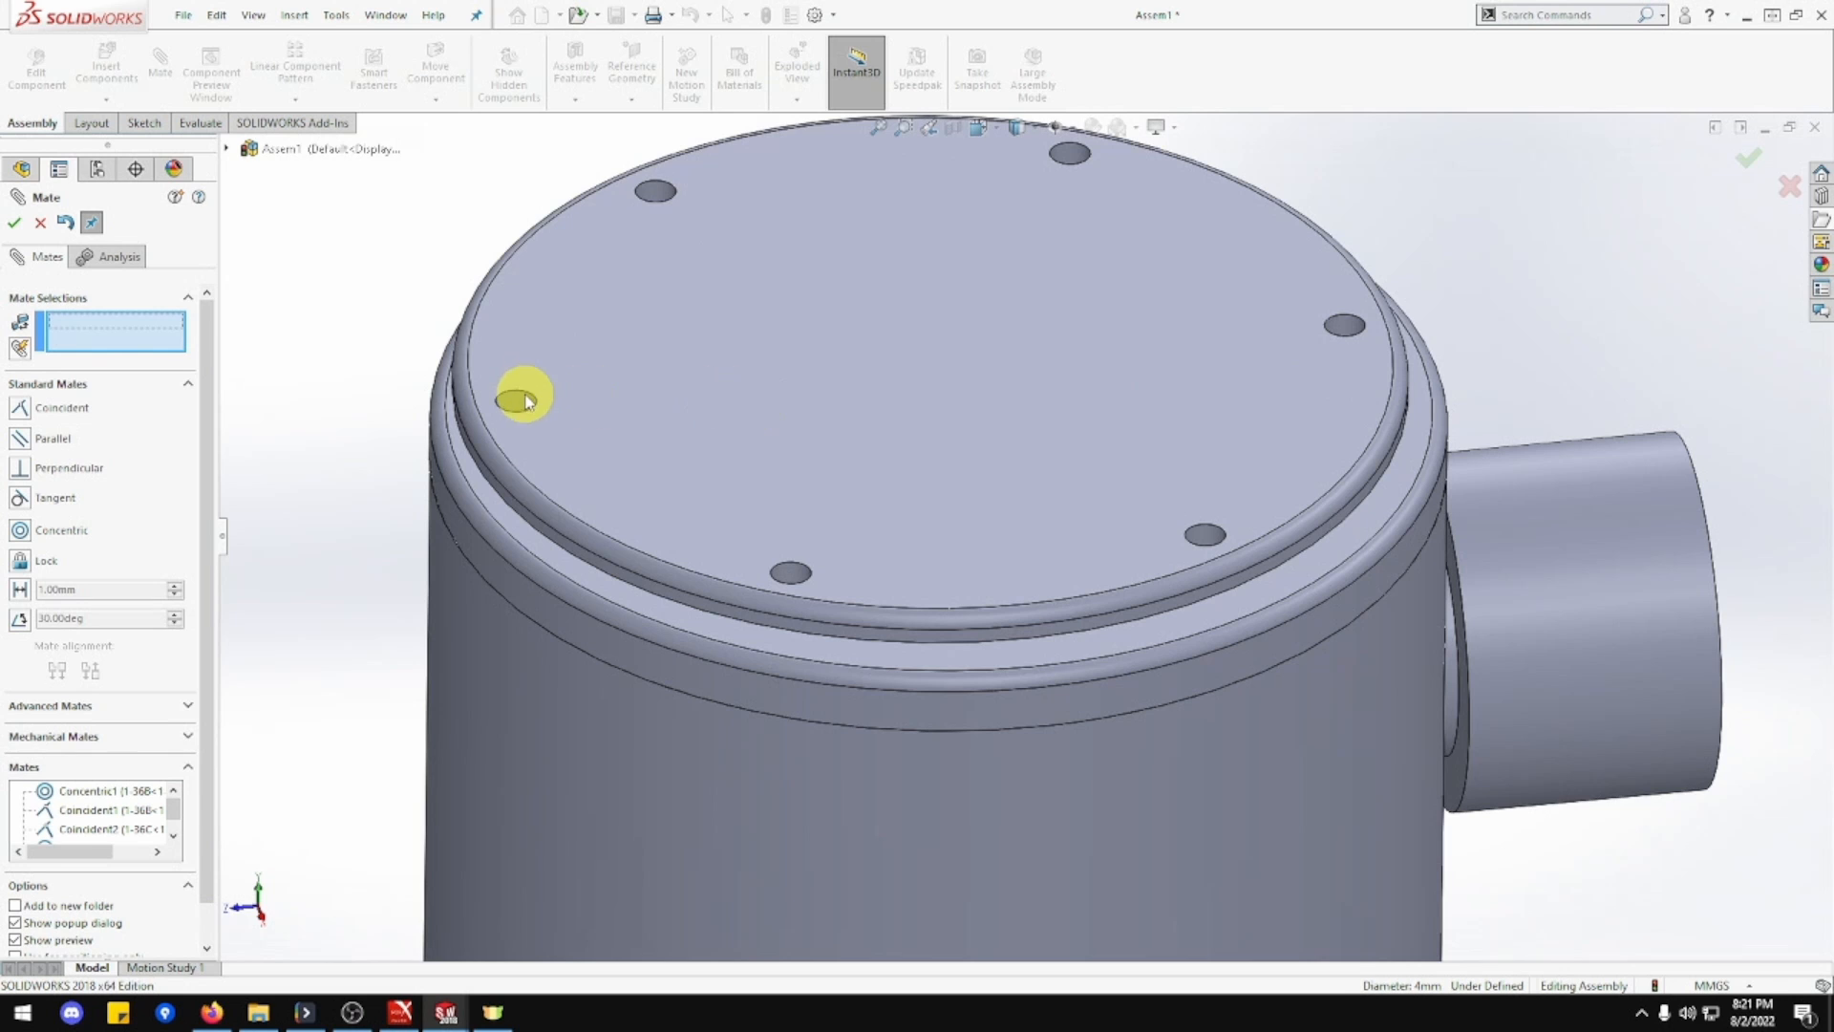
# Align the cover plate's rotation with a second concentric mate between the opposite pair of cover and ring bolt holes.
pyautogui.click(519, 401)
pyautogui.click(527, 462)
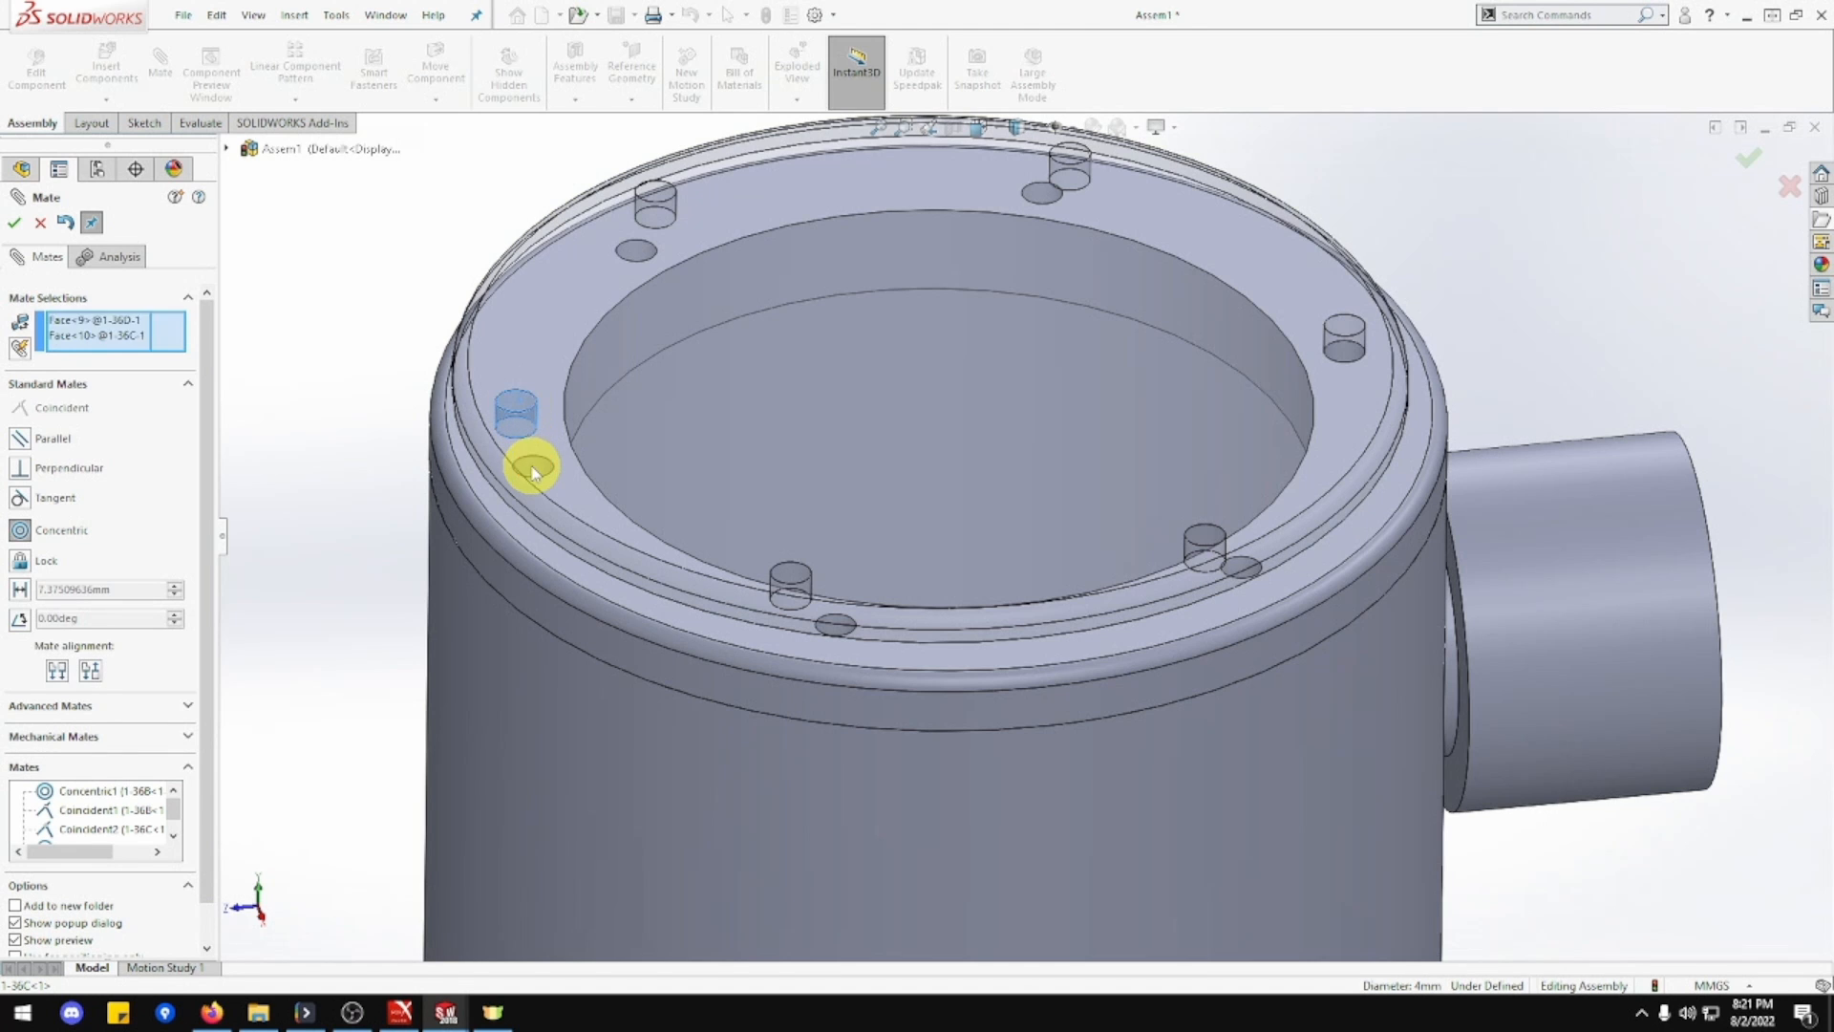
pyautogui.click(532, 470)
pyautogui.click(509, 425)
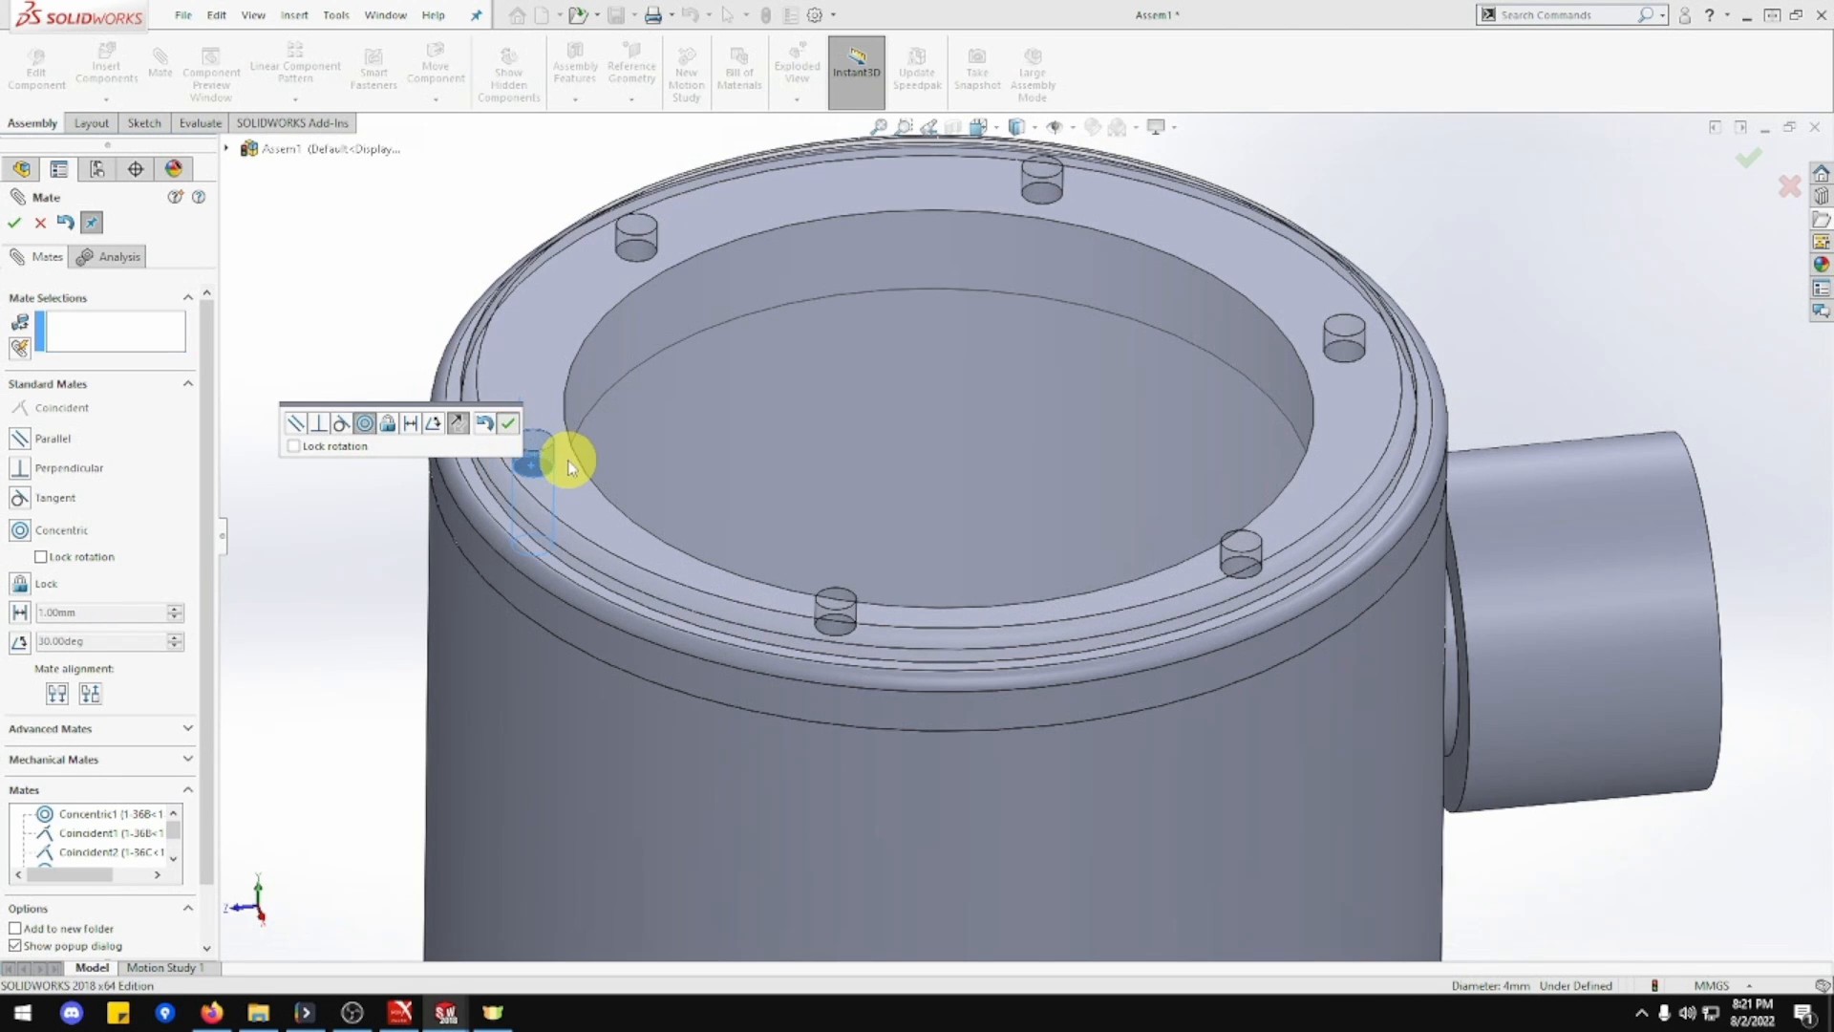
pyautogui.moveTo(618, 467); pyautogui.dragTo(564, 413, button='middle')
pyautogui.scroll(2, 608, 472)
pyautogui.scroll(1, 608, 472)
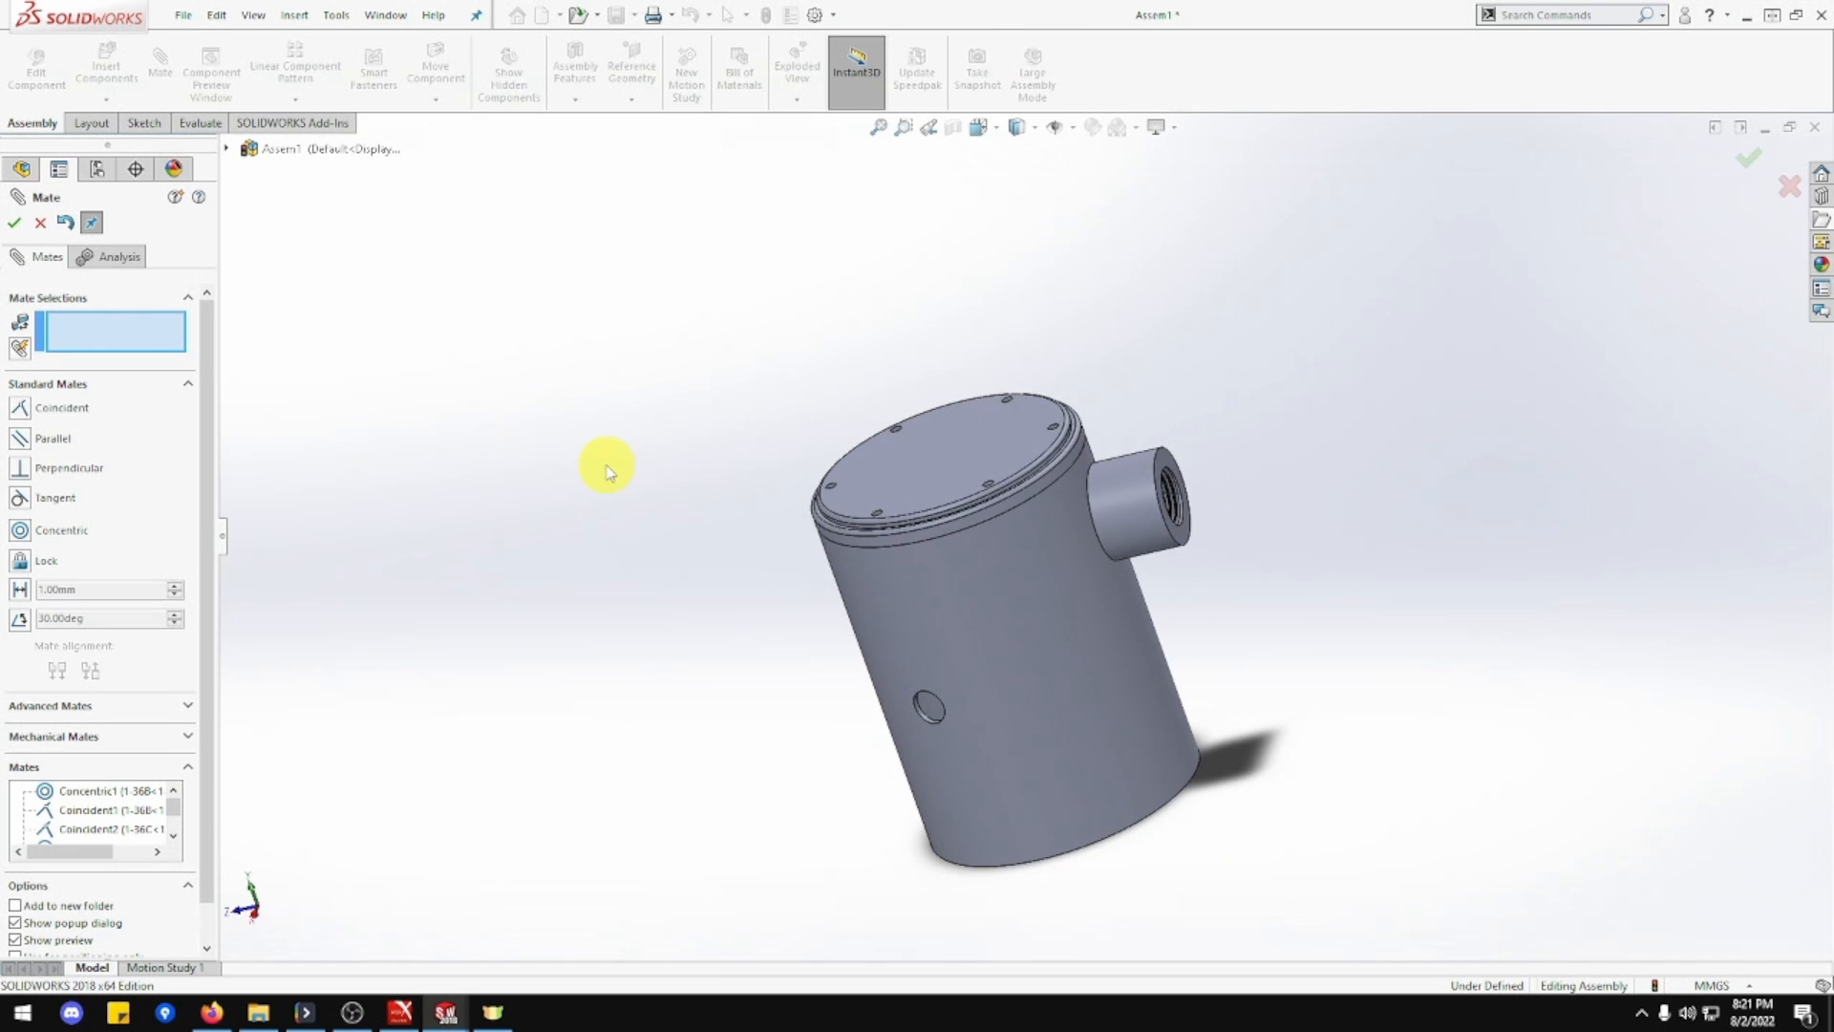
# Finish mating and save the assembly together with the modified 1-36B subassembly, naming the assembly file SA-109.
pyautogui.scroll(2, 612, 468)
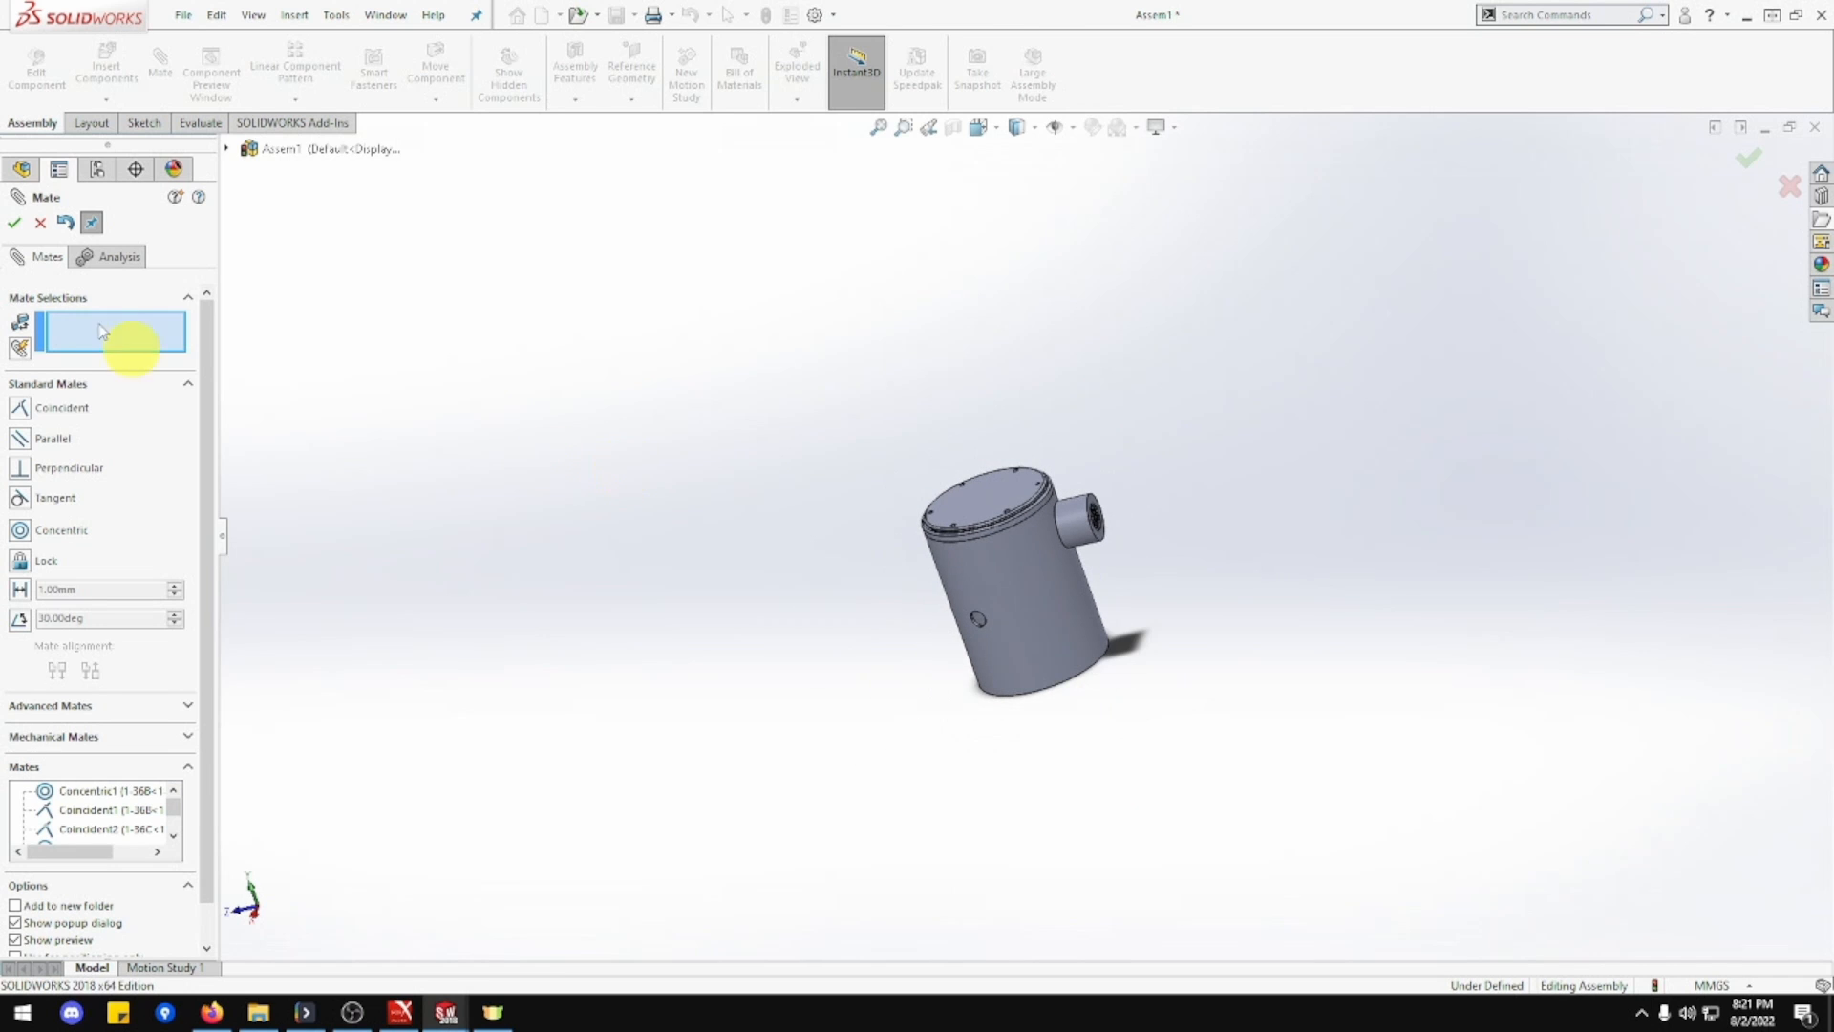
pyautogui.click(14, 222)
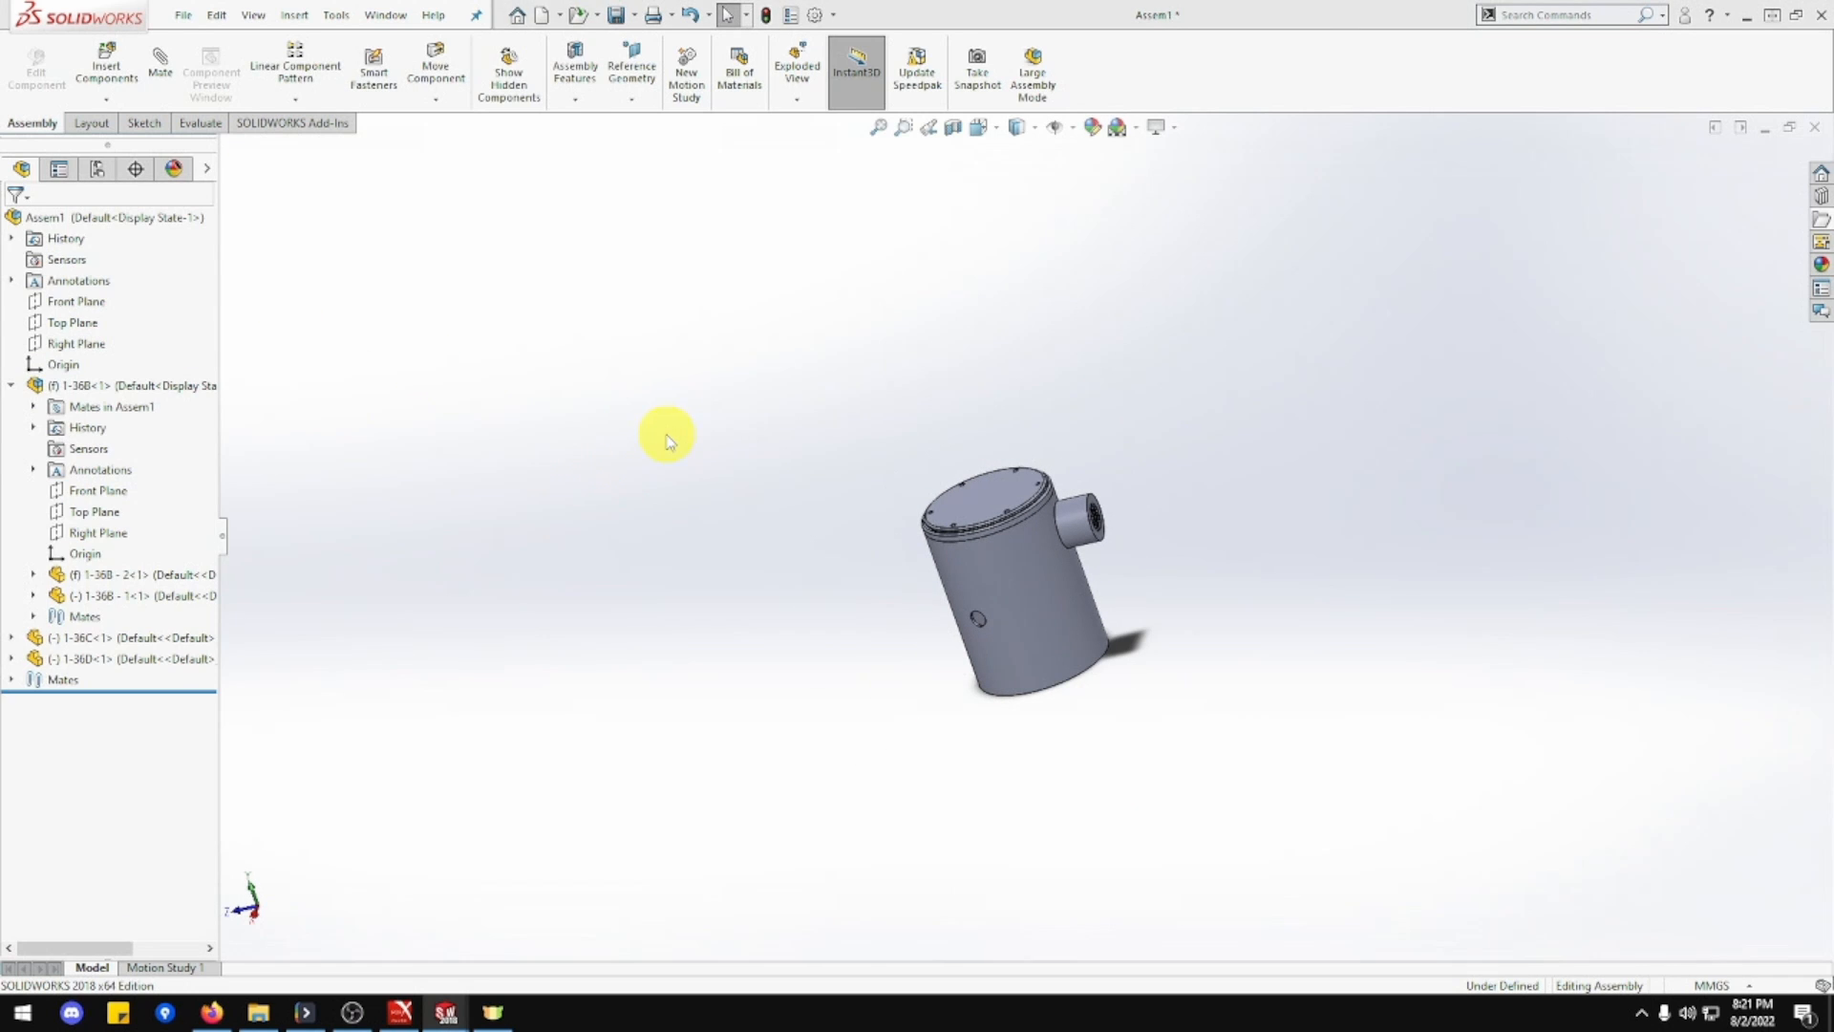
pyautogui.hotkey('ctrl', 's')
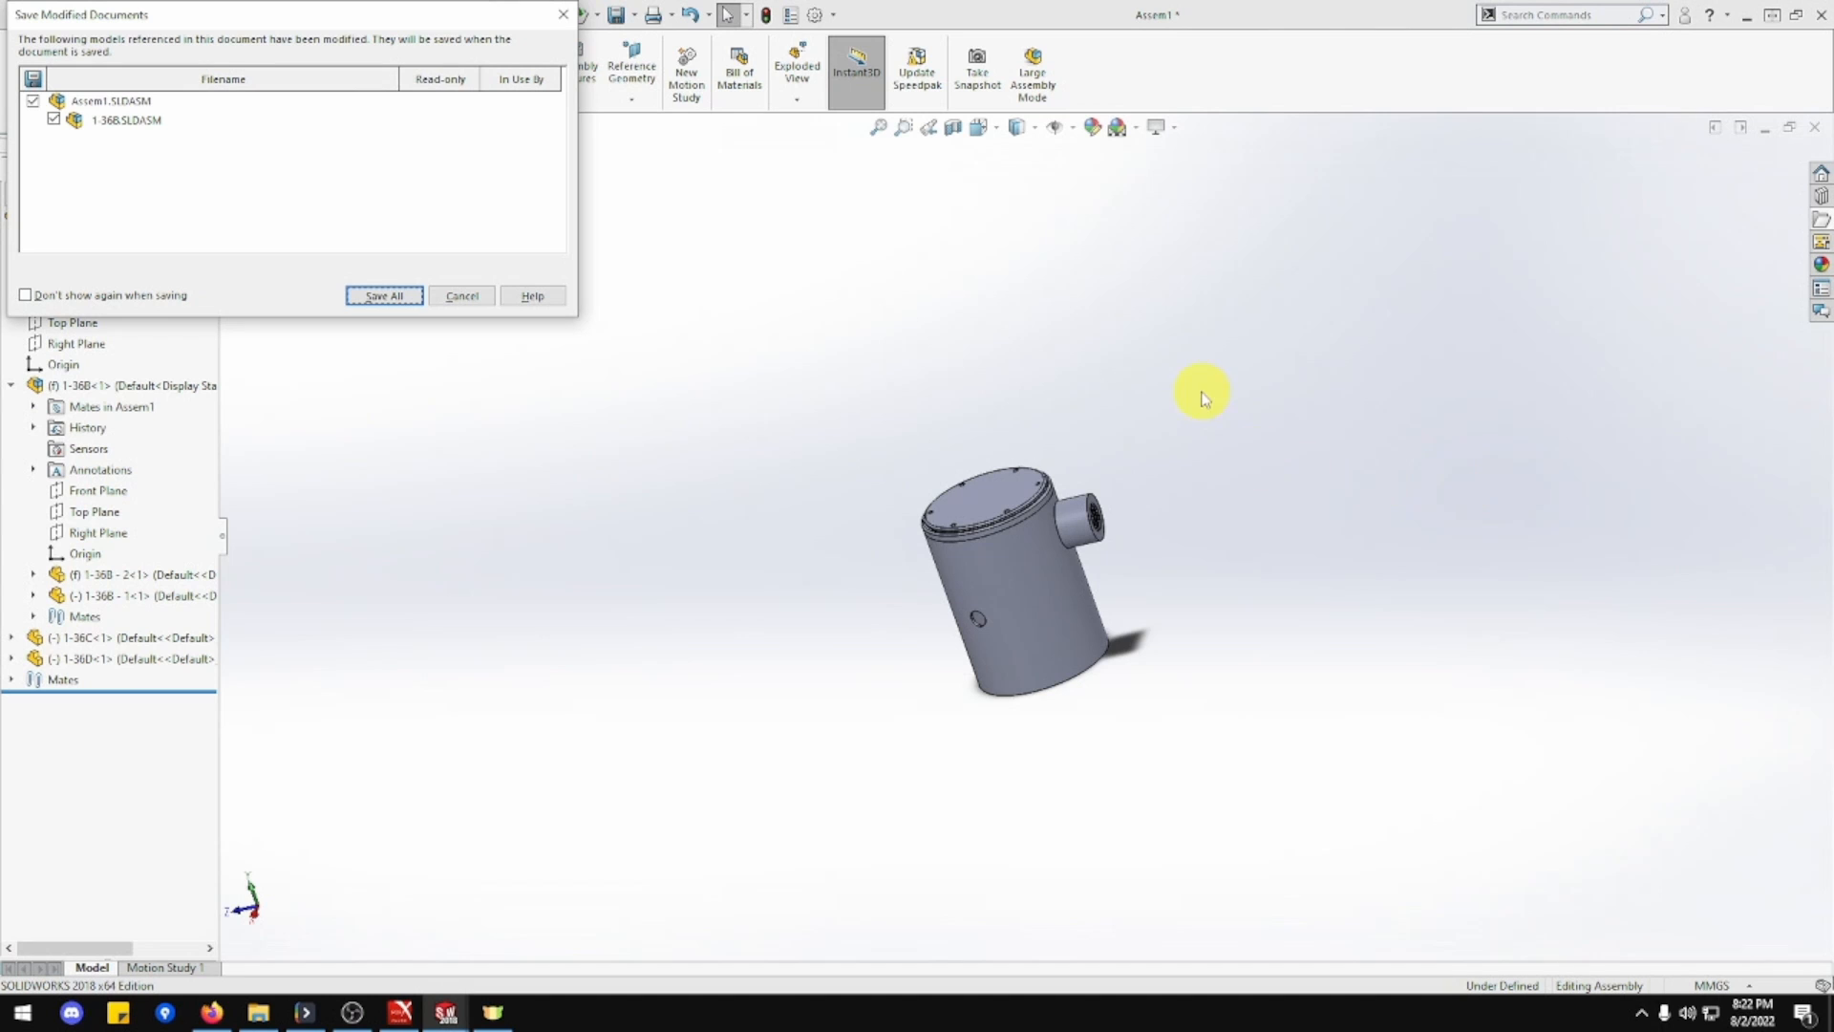
pyautogui.click(398, 292)
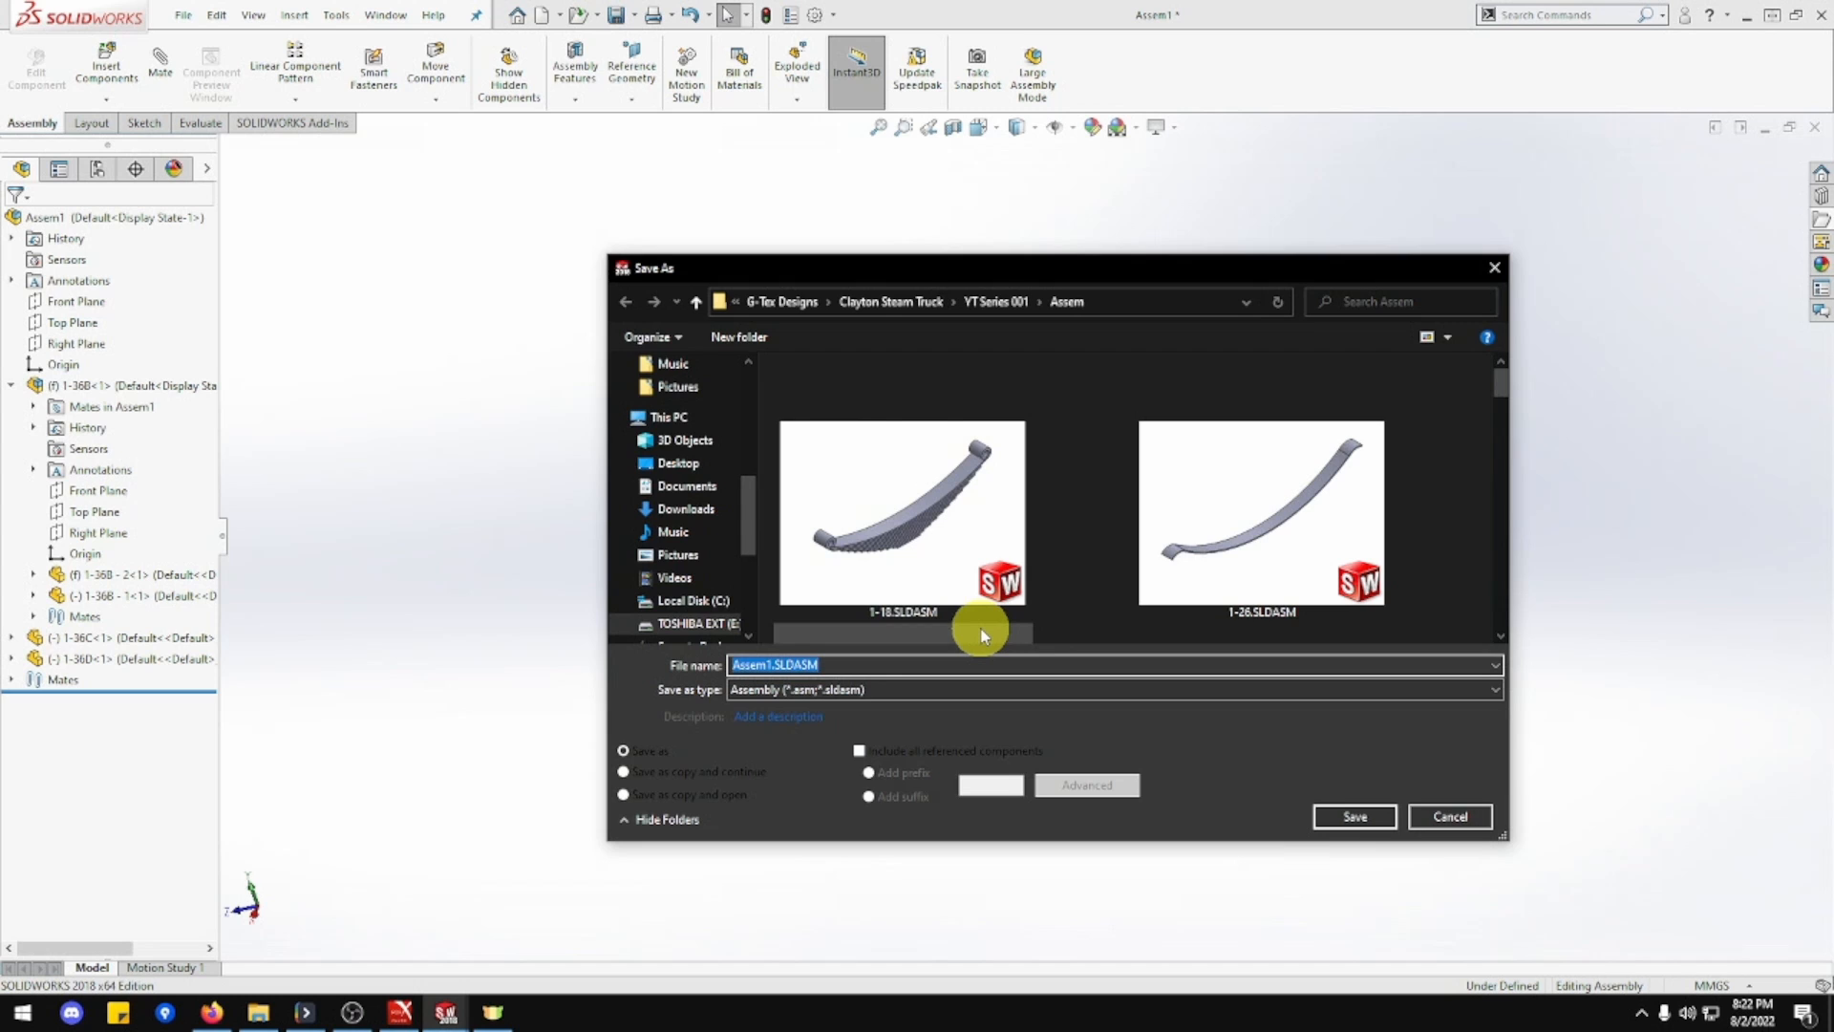
pyautogui.write('SA-109')
pyautogui.press('Return')
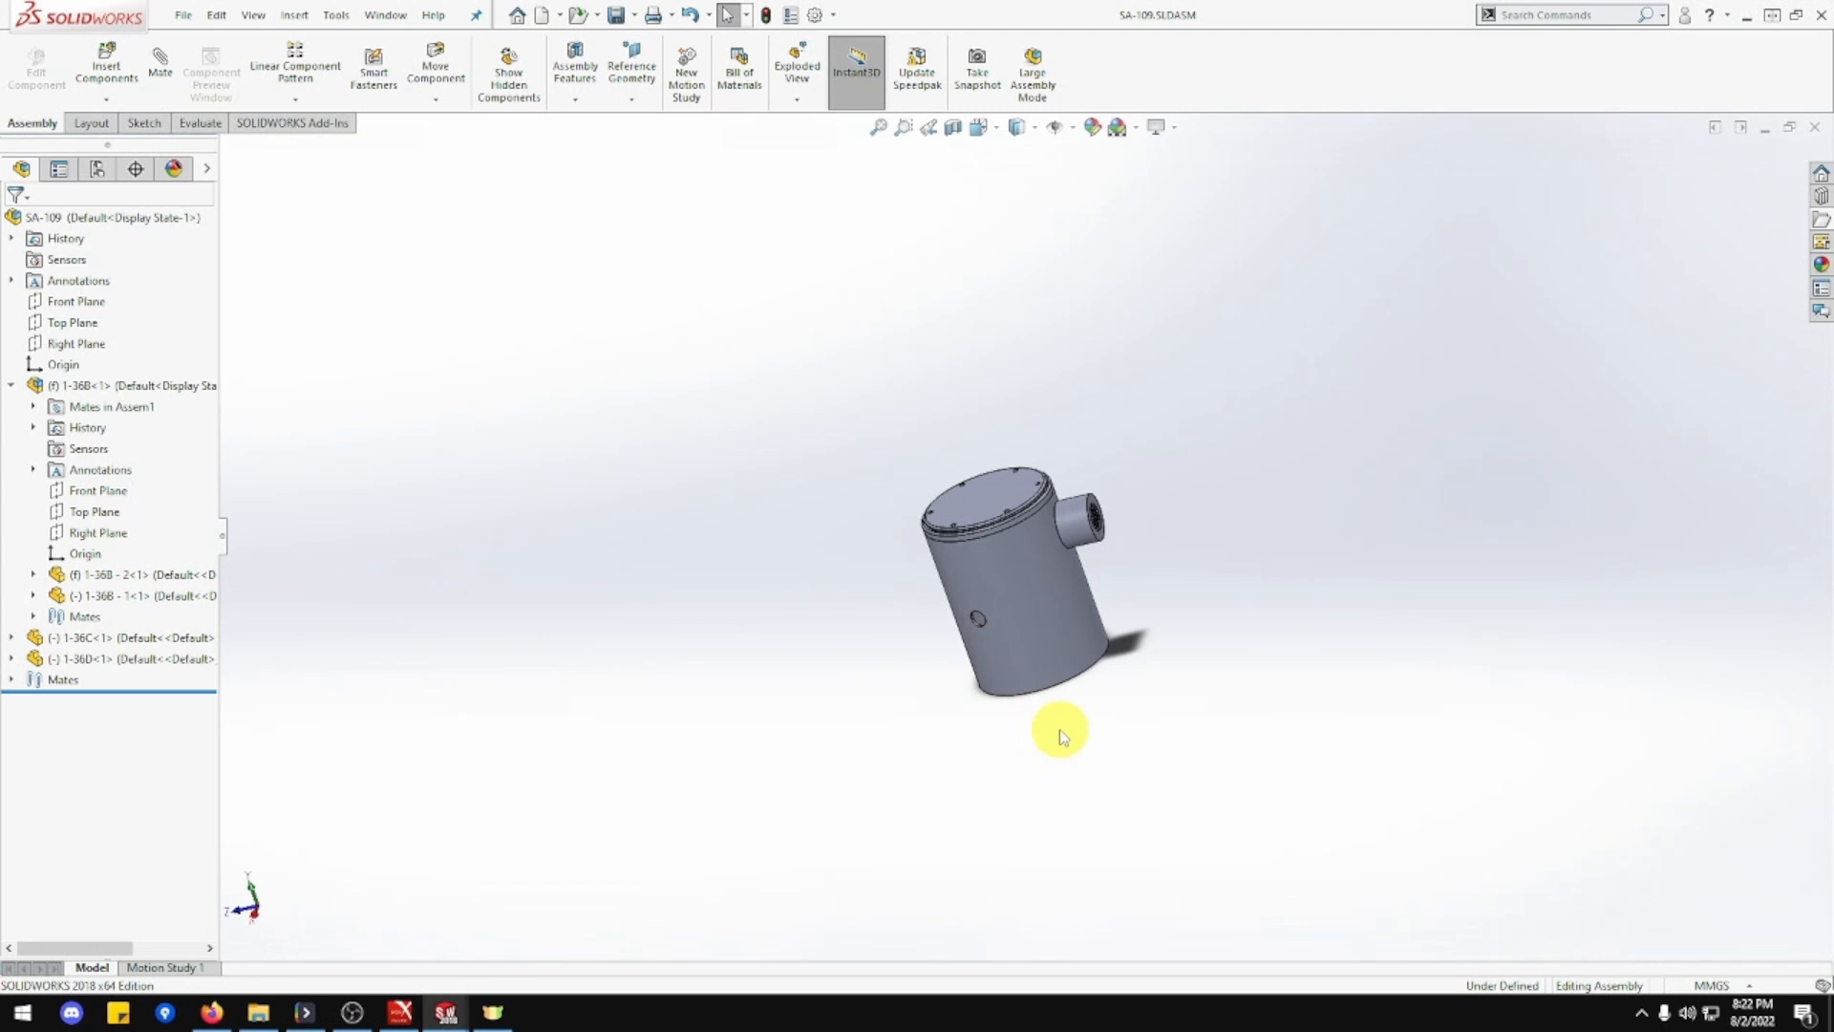
# Insert components 1-36A, 1-36F, 1-36G and 1-36H, placing them in the empty space beside and below the vessel.
pyautogui.scroll(-4, 1098, 712)
pyautogui.scroll(3, 1093, 764)
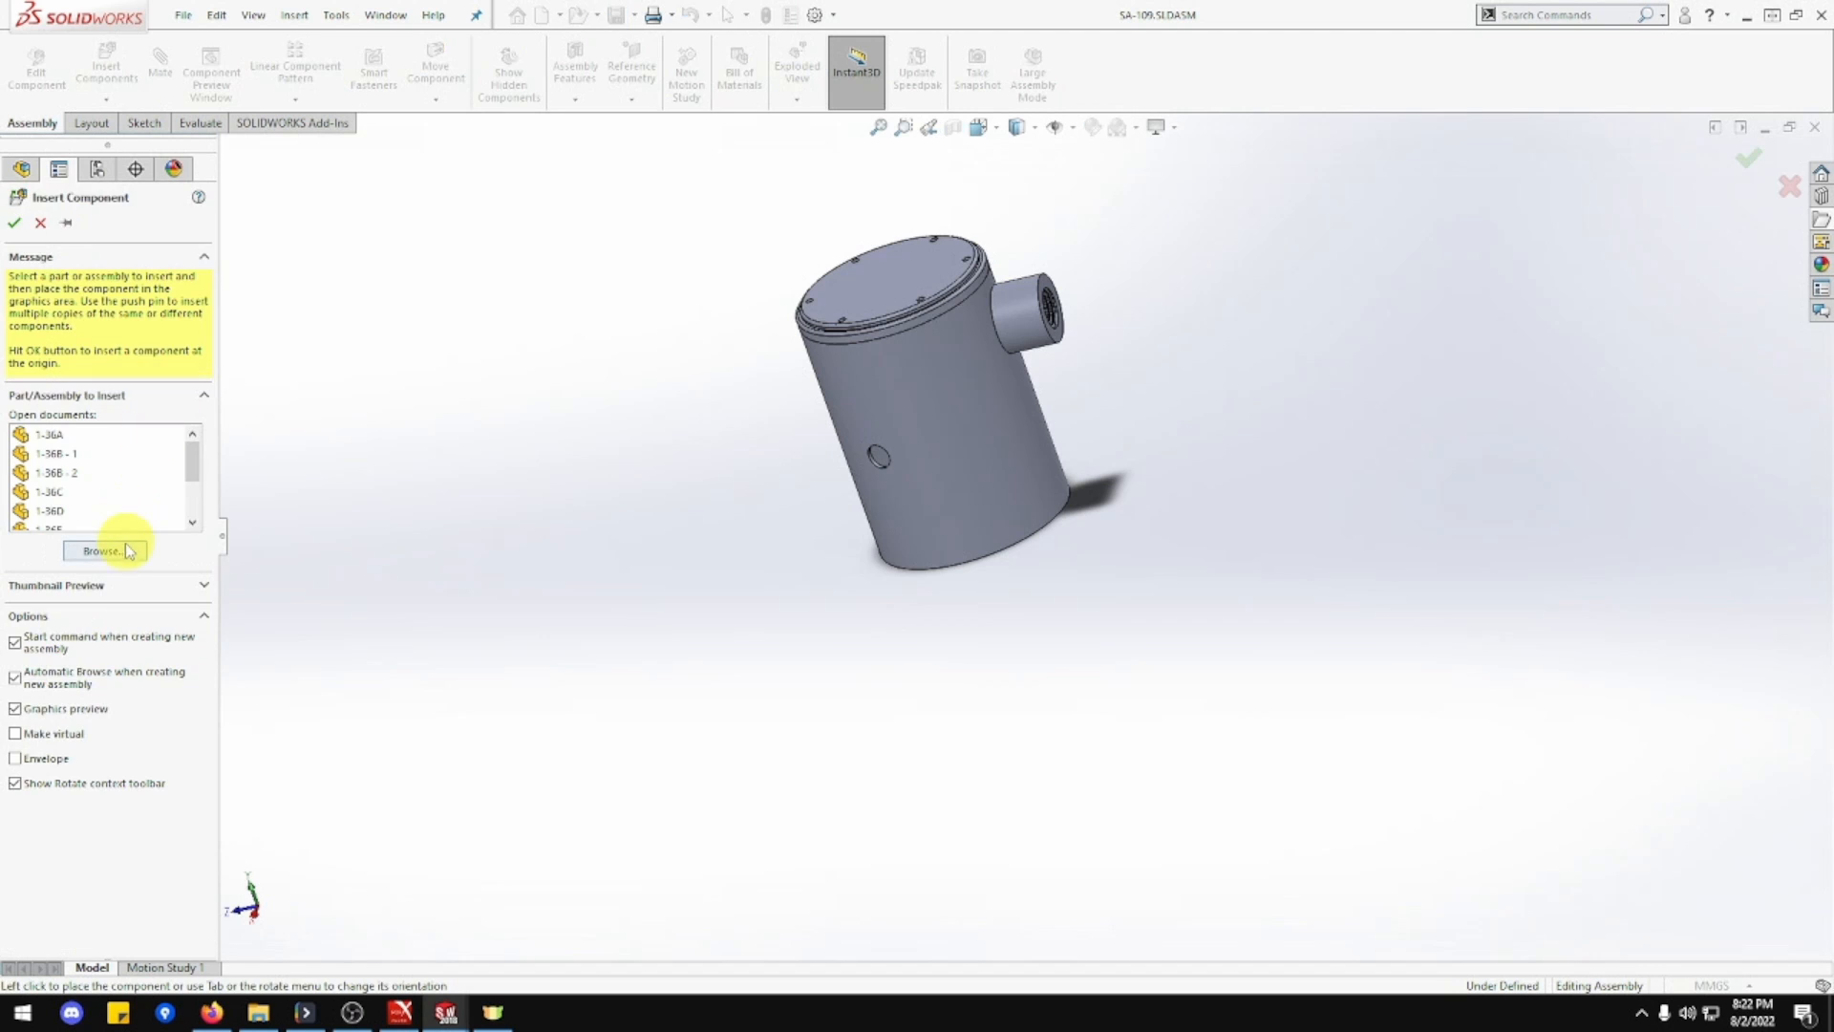
pyautogui.click(46, 435)
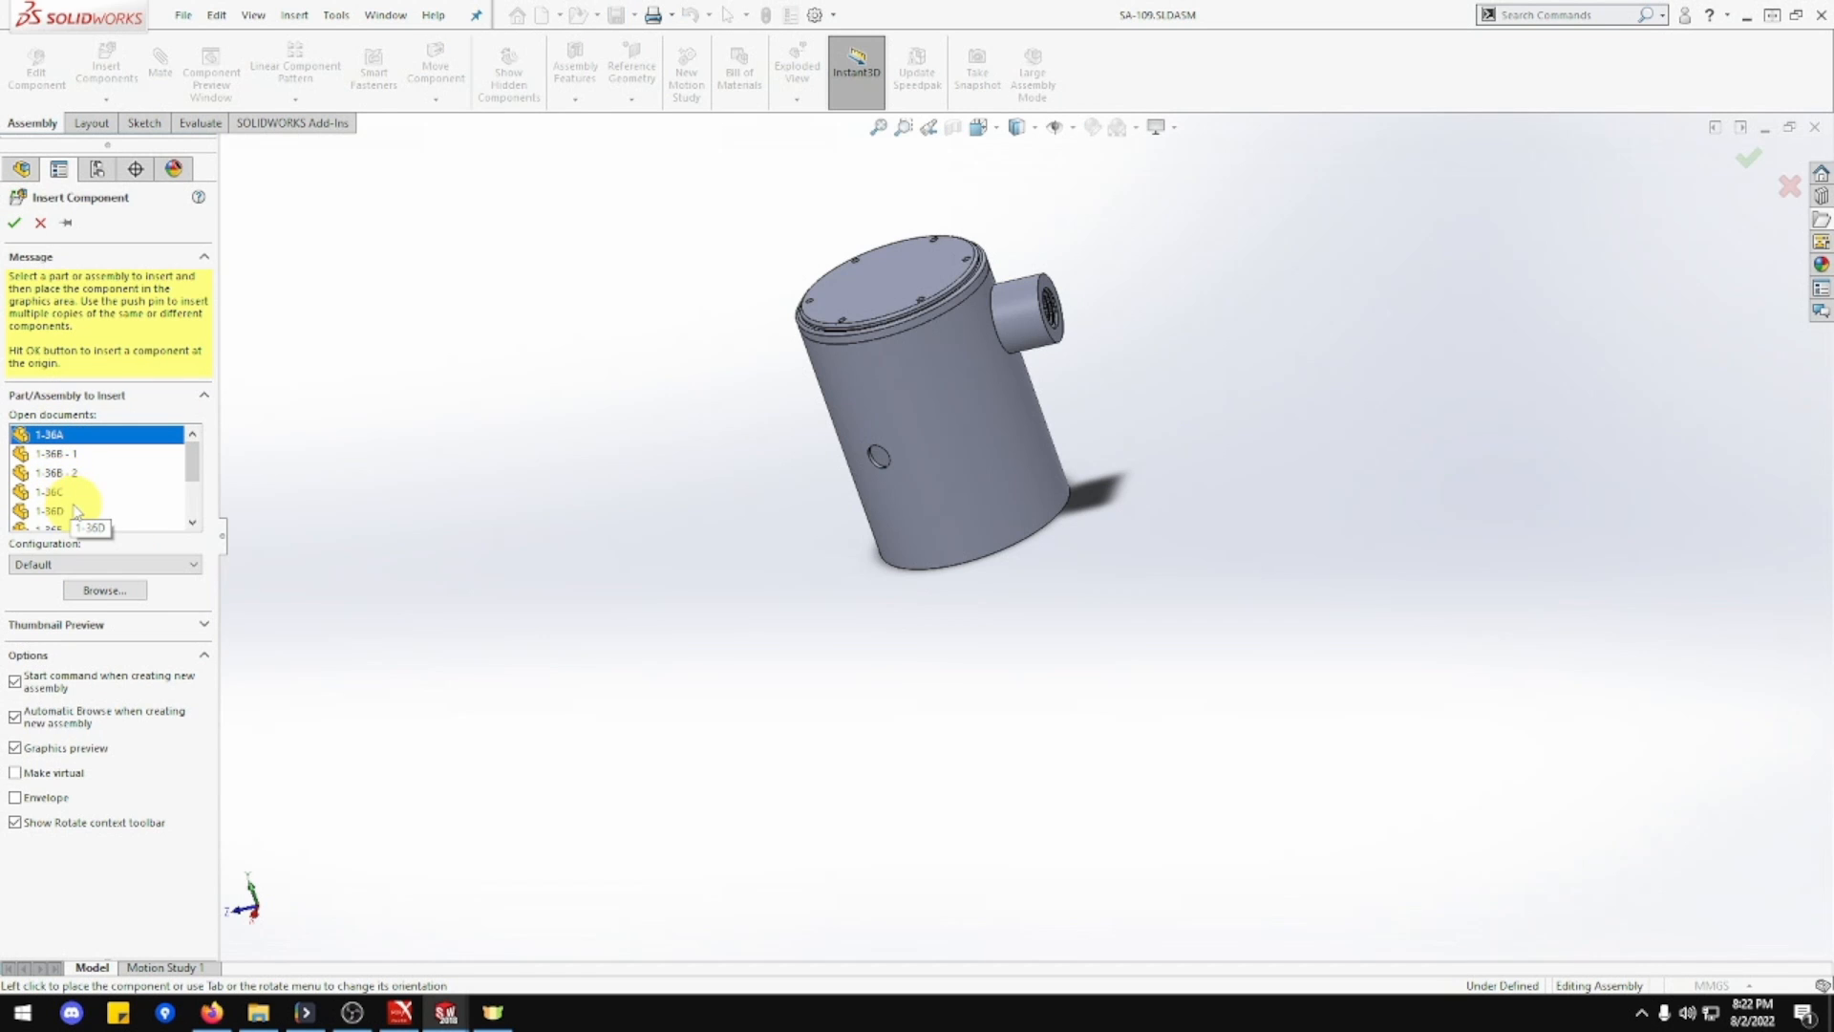
pyautogui.scroll(-1, 69, 497)
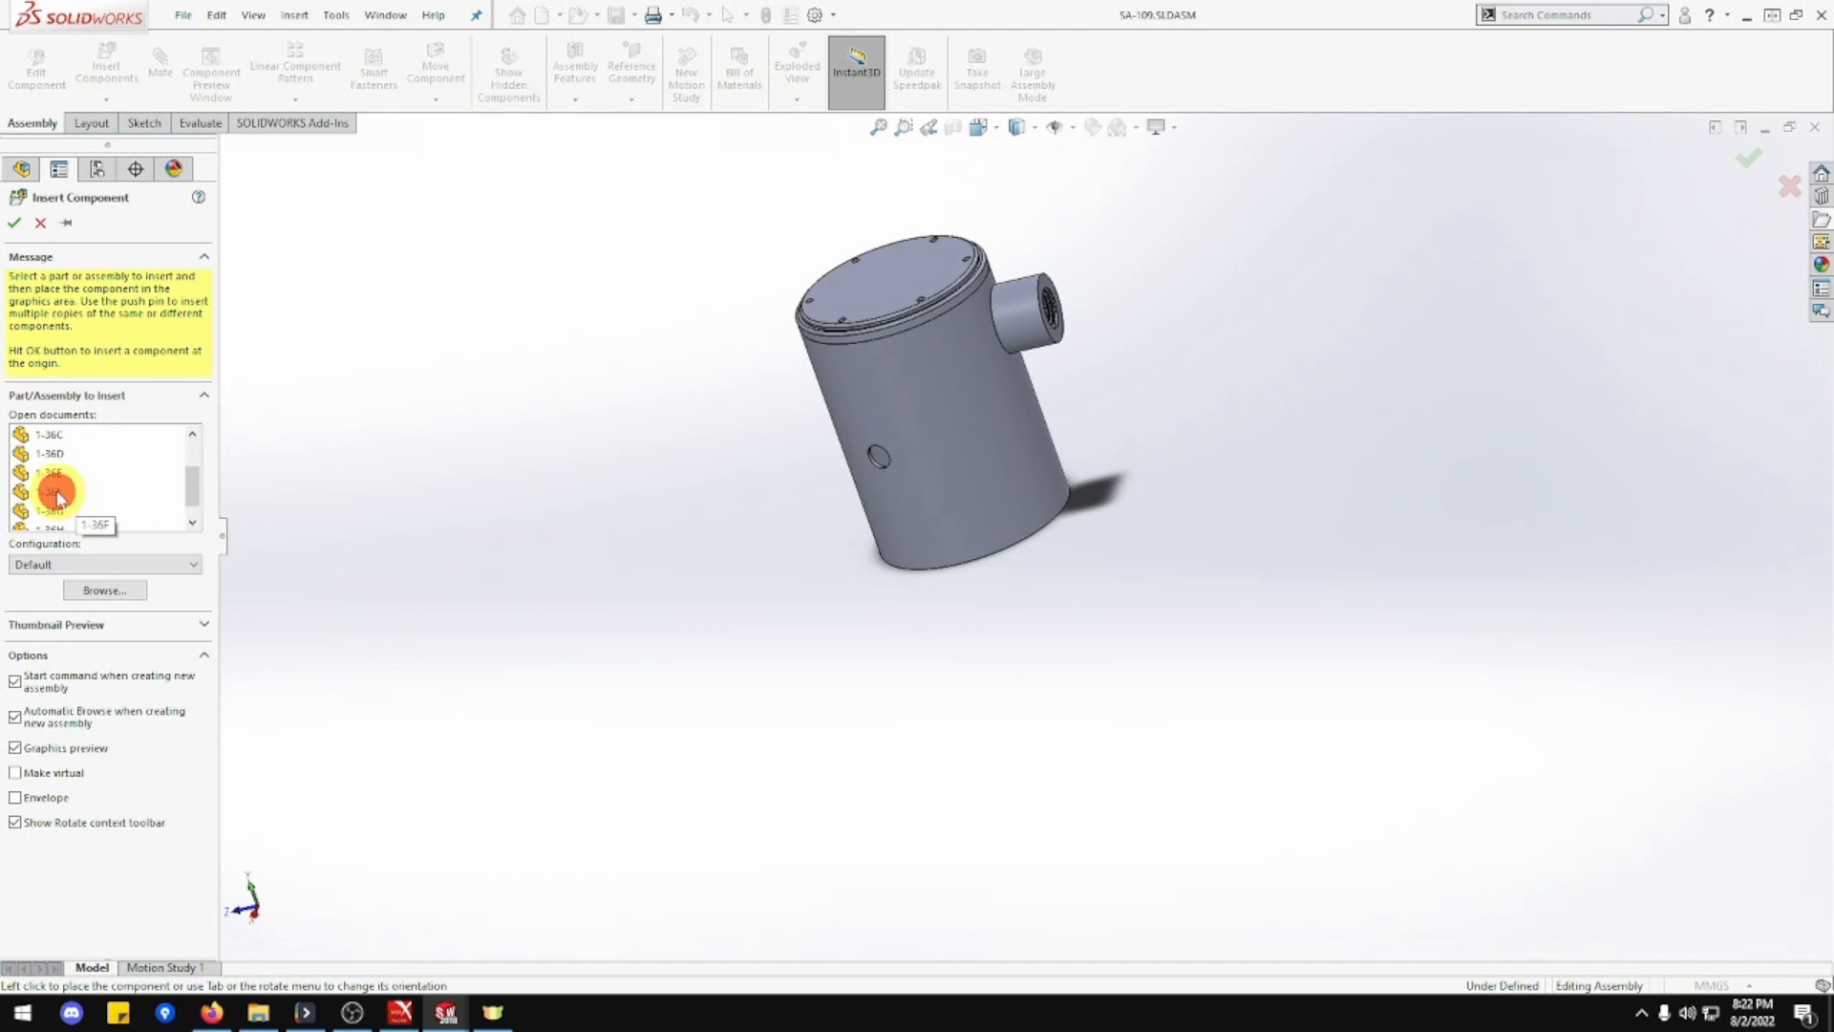
pyautogui.click(58, 497)
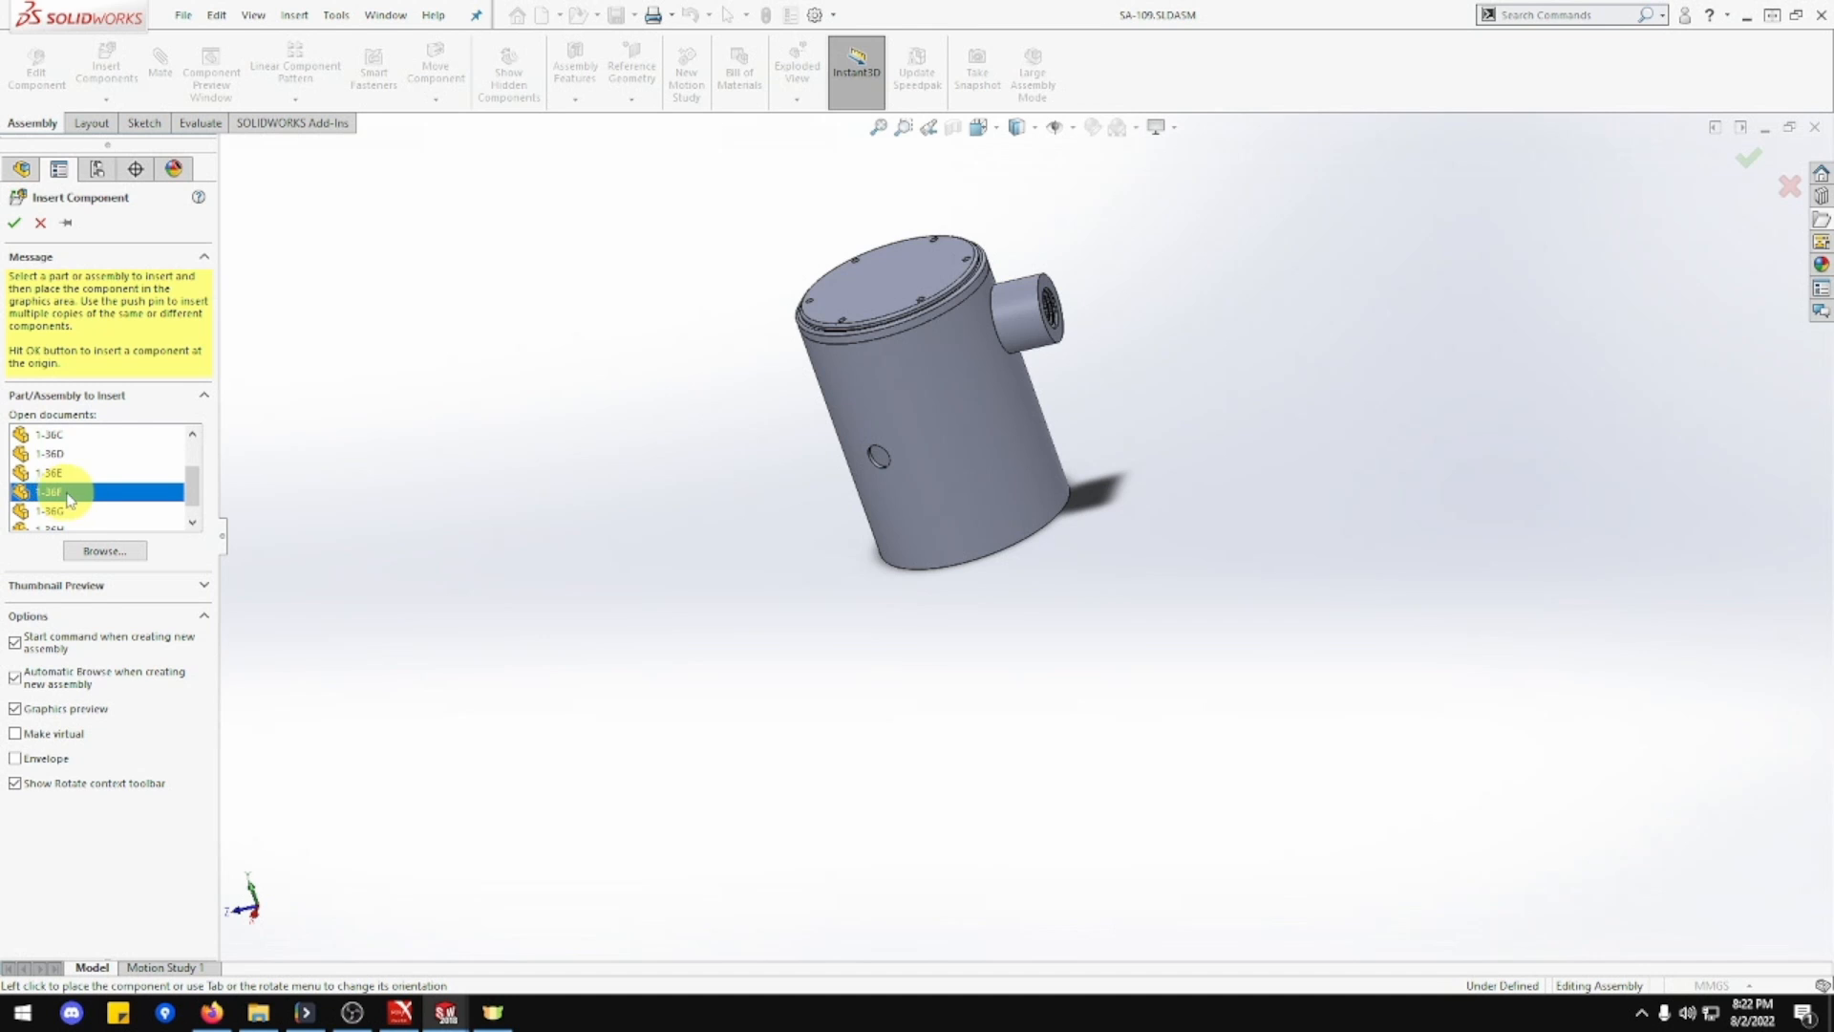
pyautogui.keyDown('ctrl'); pyautogui.click(73, 513); pyautogui.keyUp('ctrl')
pyautogui.keyDown('ctrl'); pyautogui.click(74, 528); pyautogui.keyUp('ctrl')
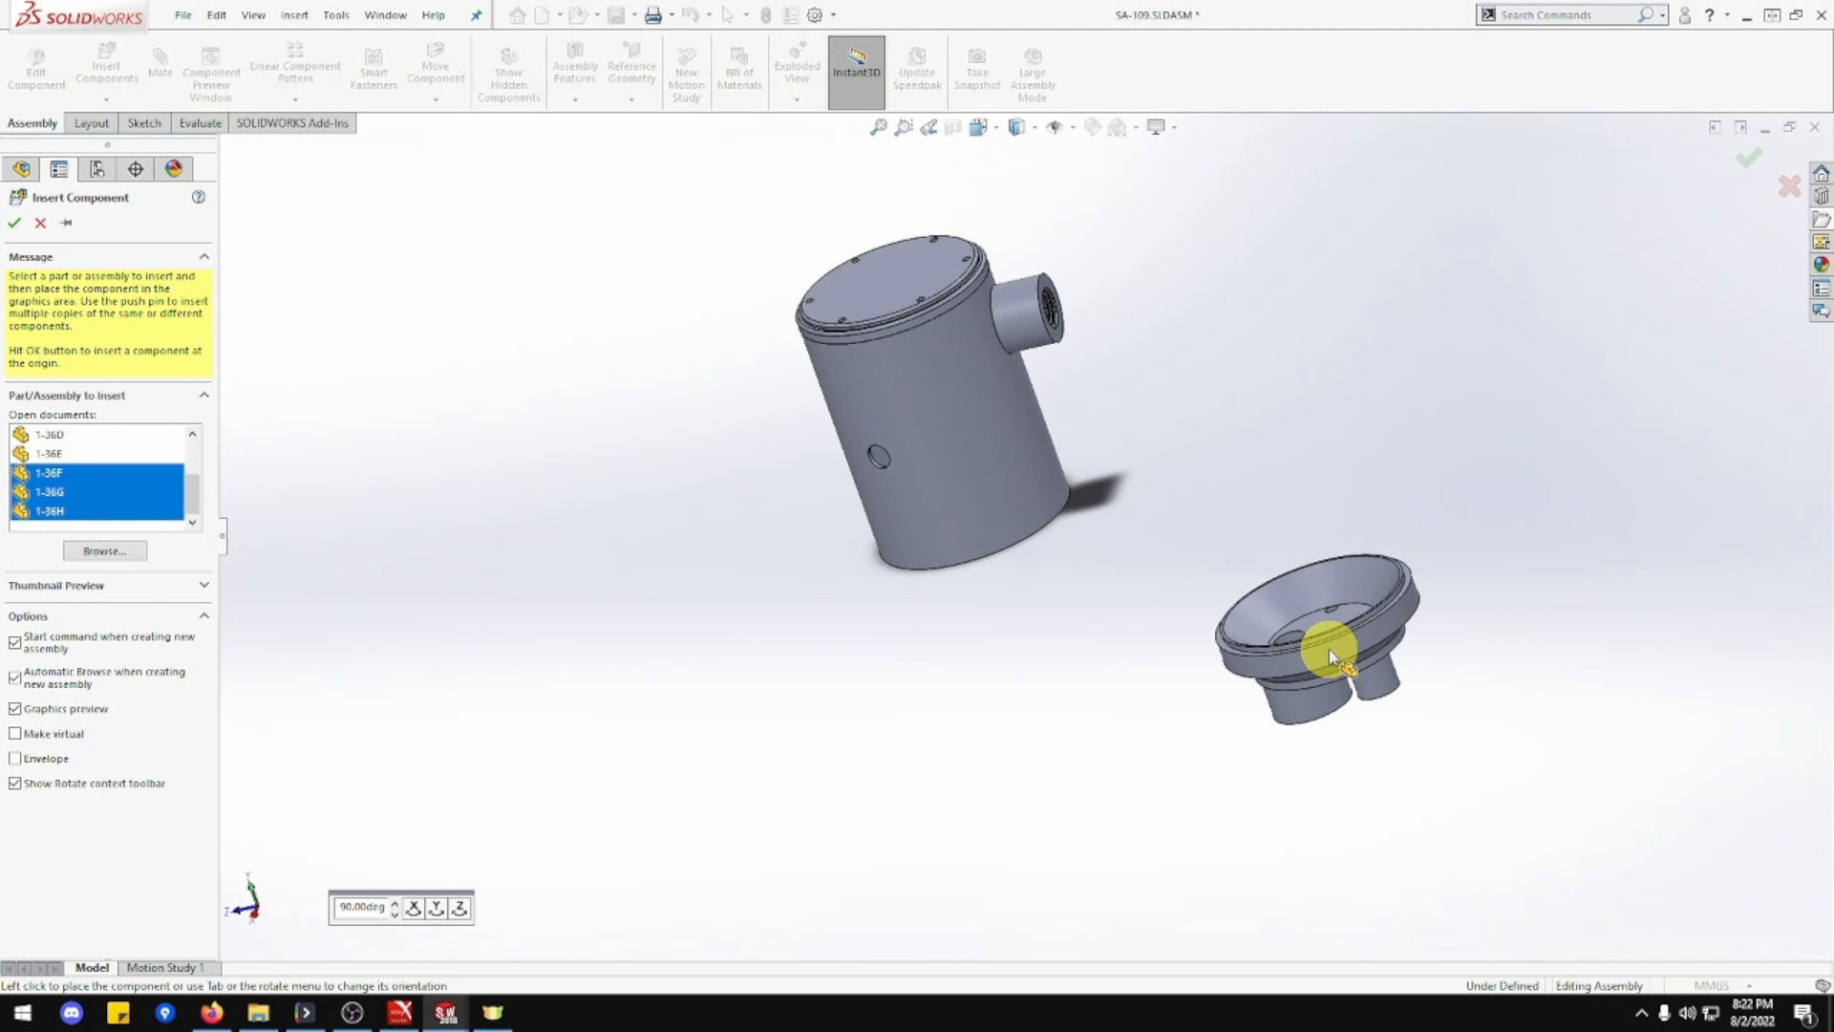
pyautogui.click(1328, 649)
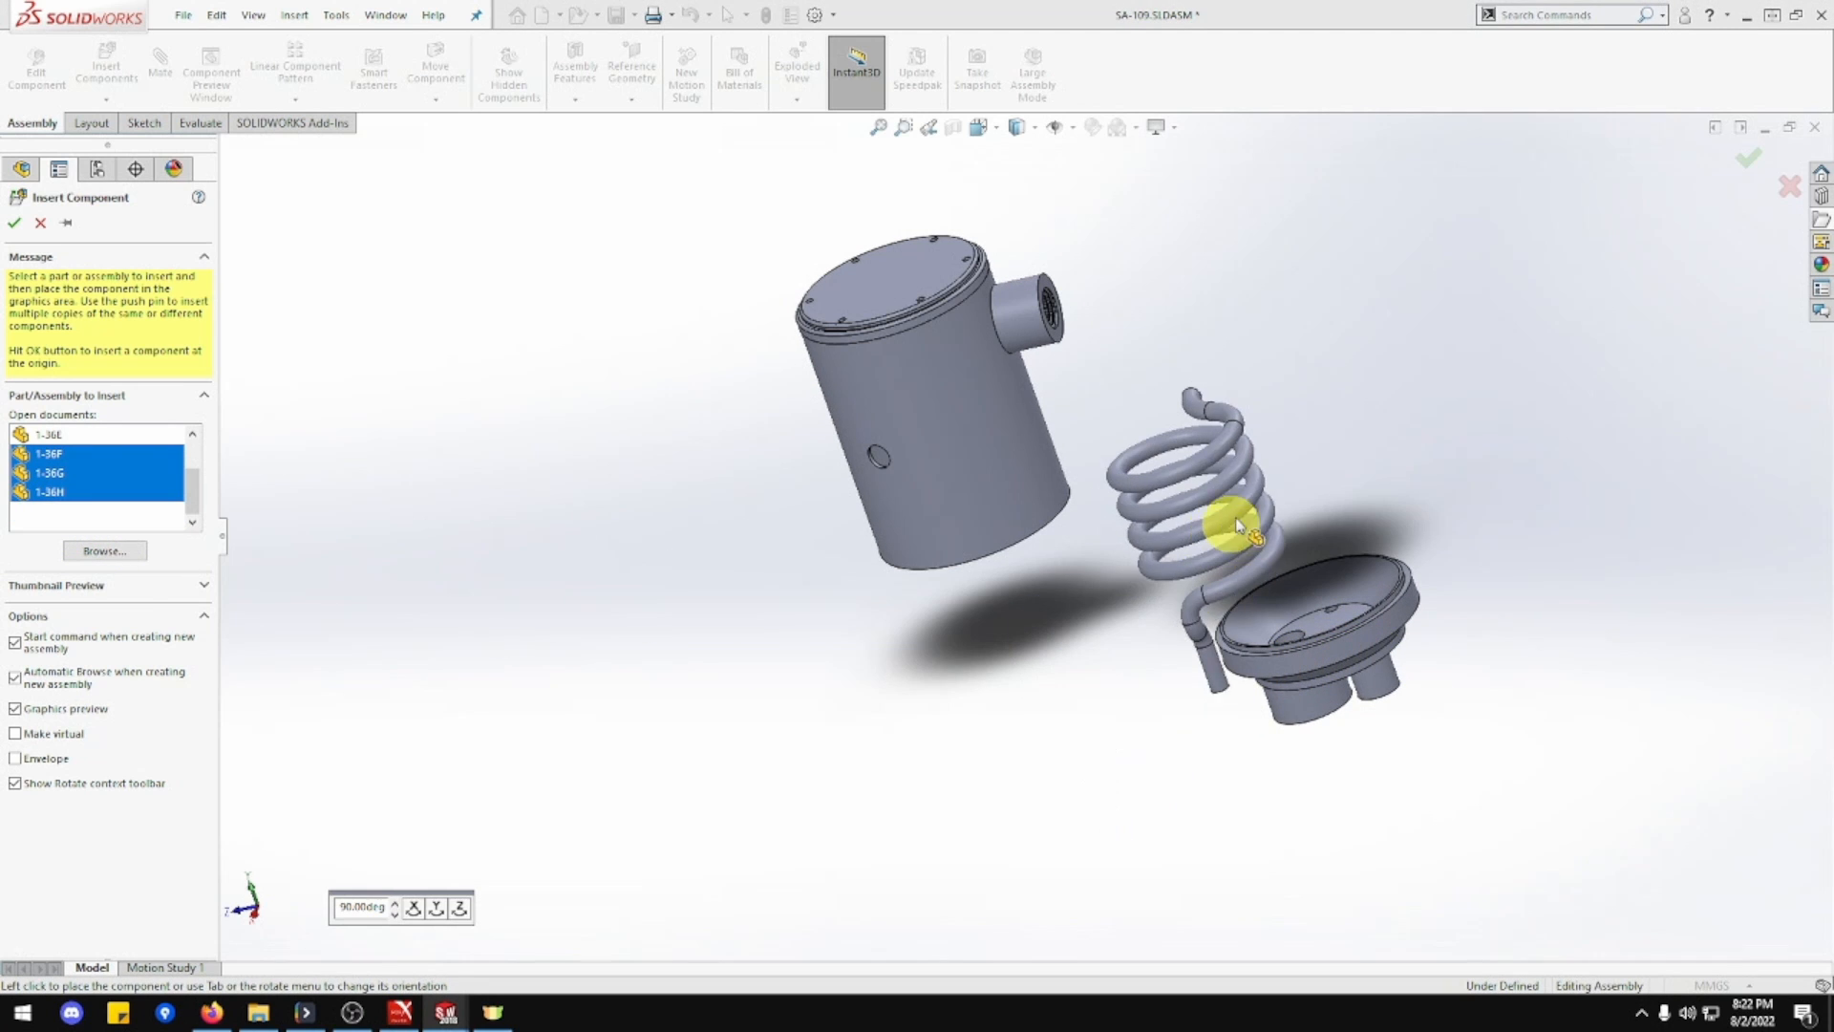
pyautogui.click(1217, 416)
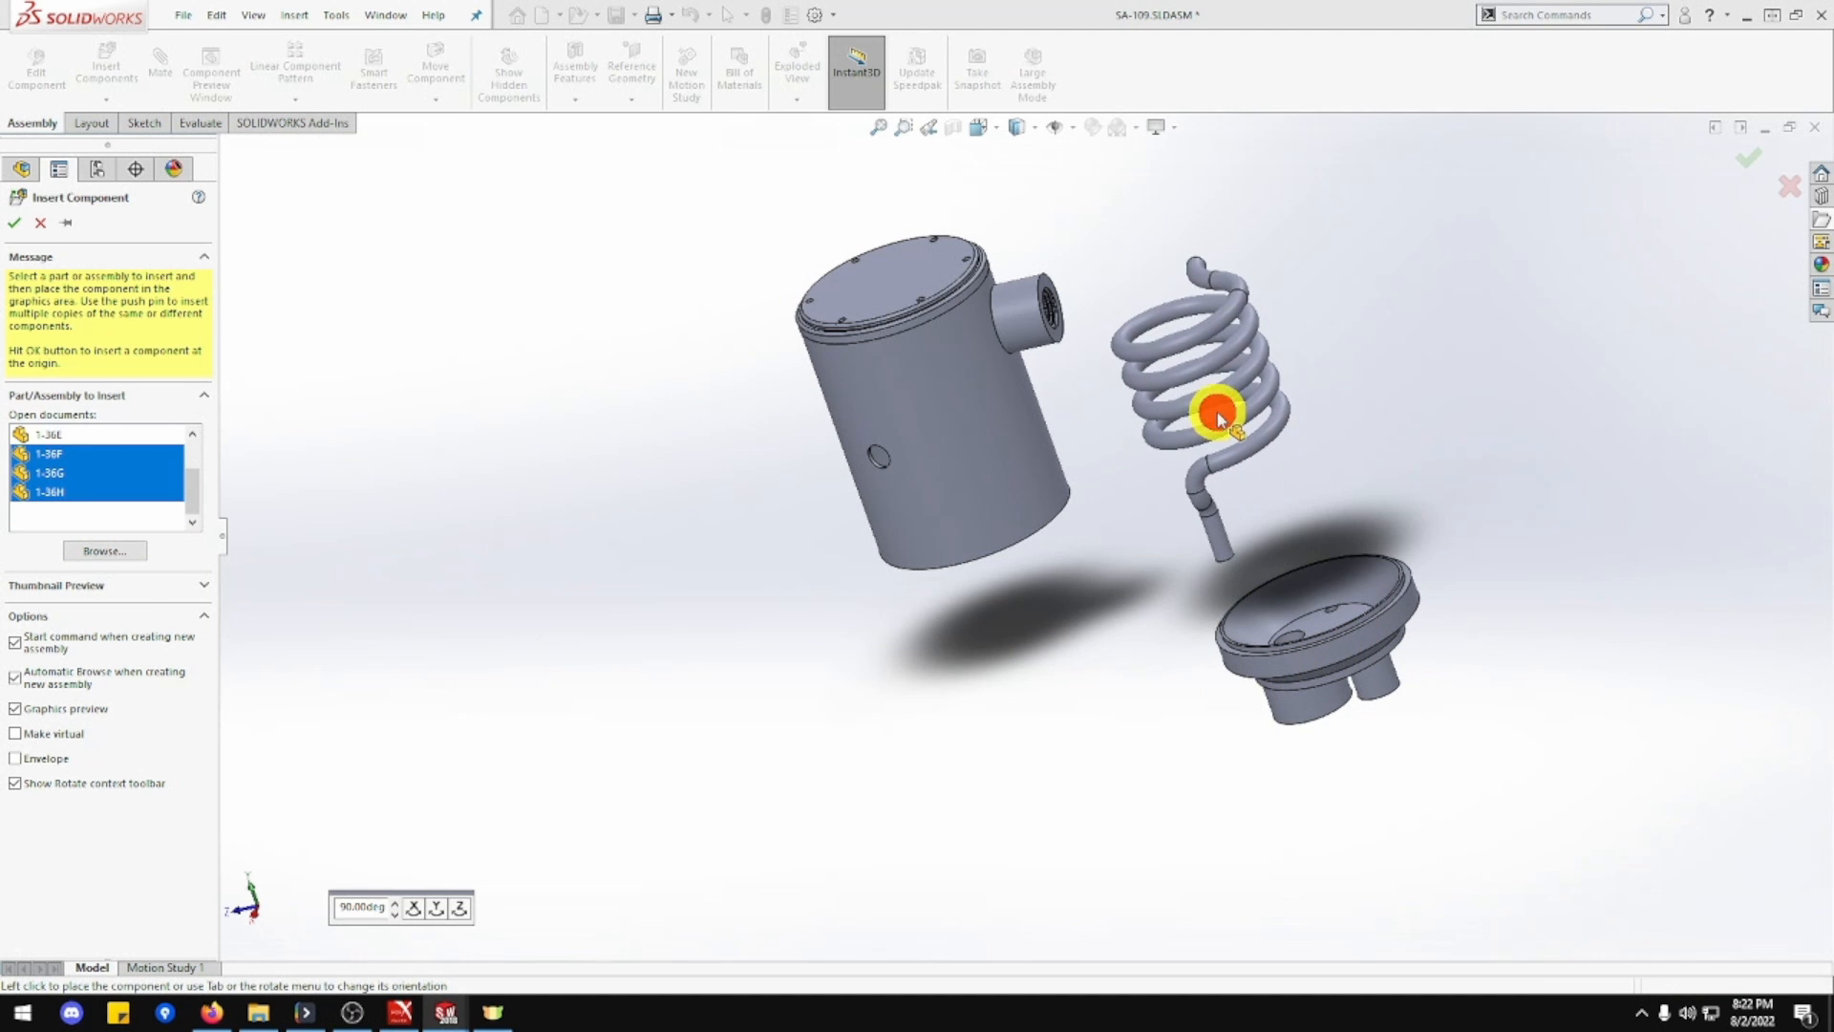
pyautogui.click(1111, 619)
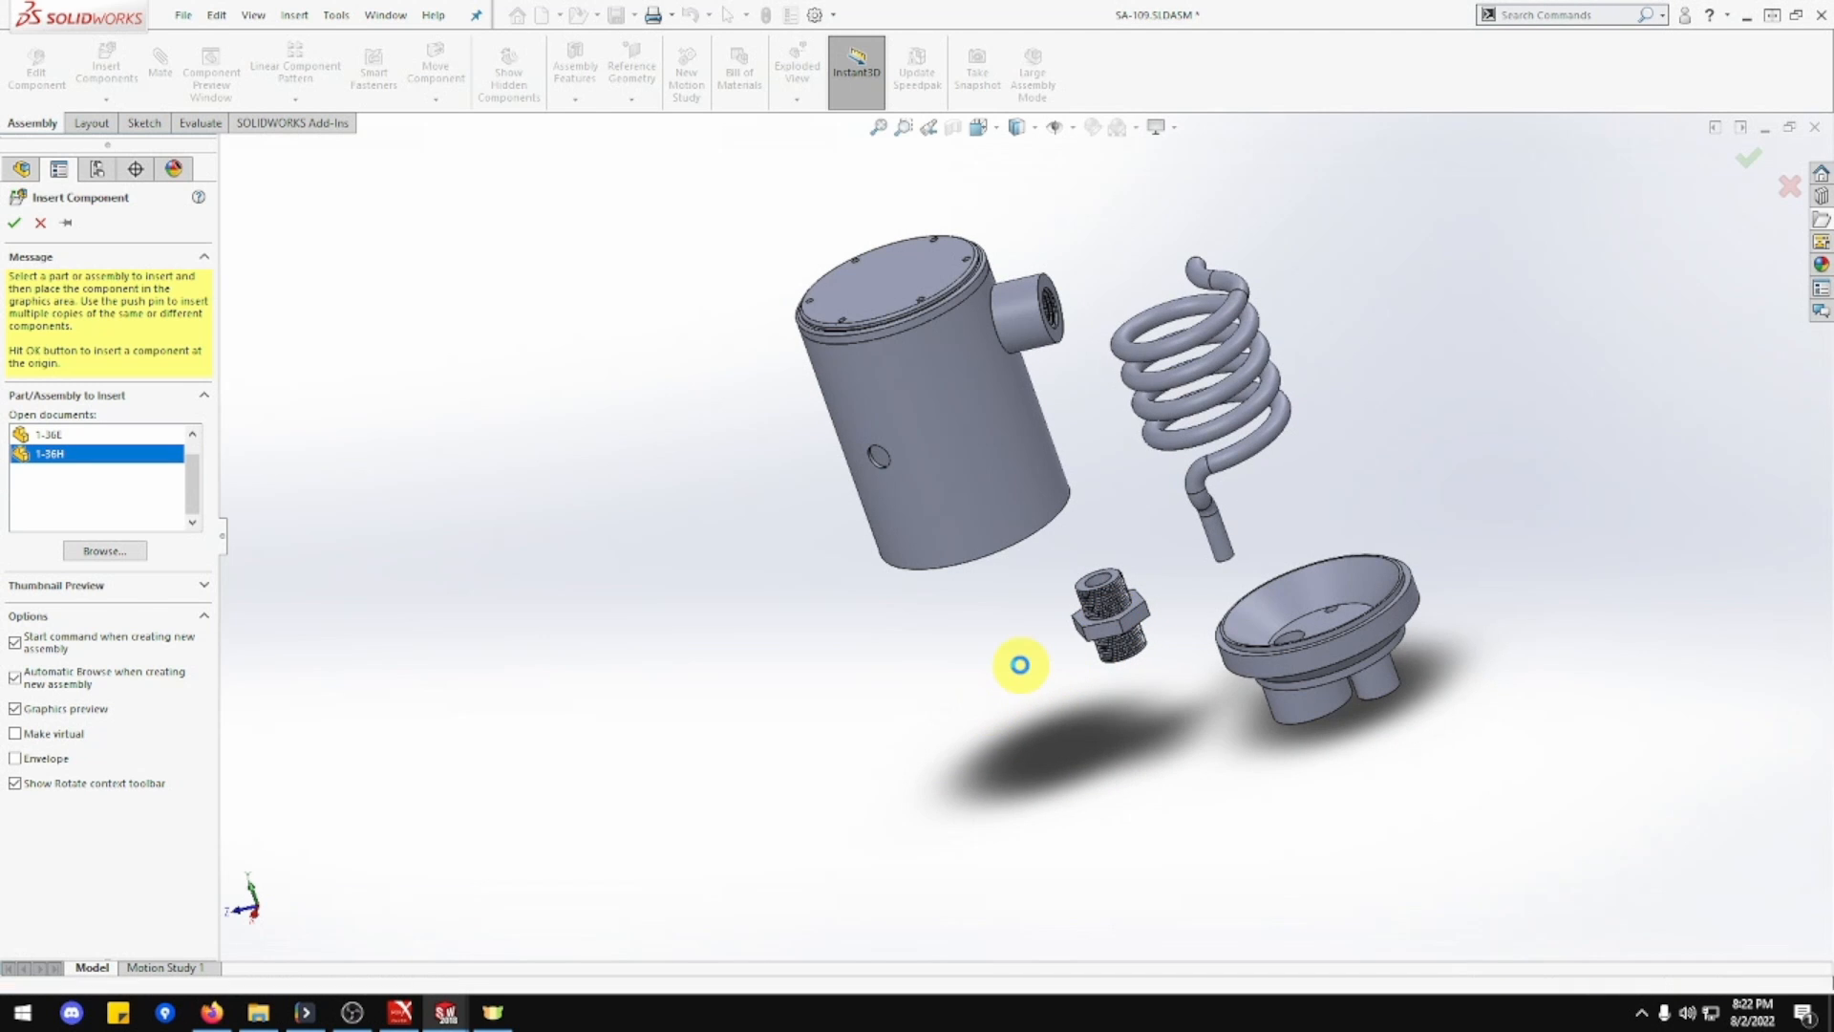
pyautogui.click(963, 719)
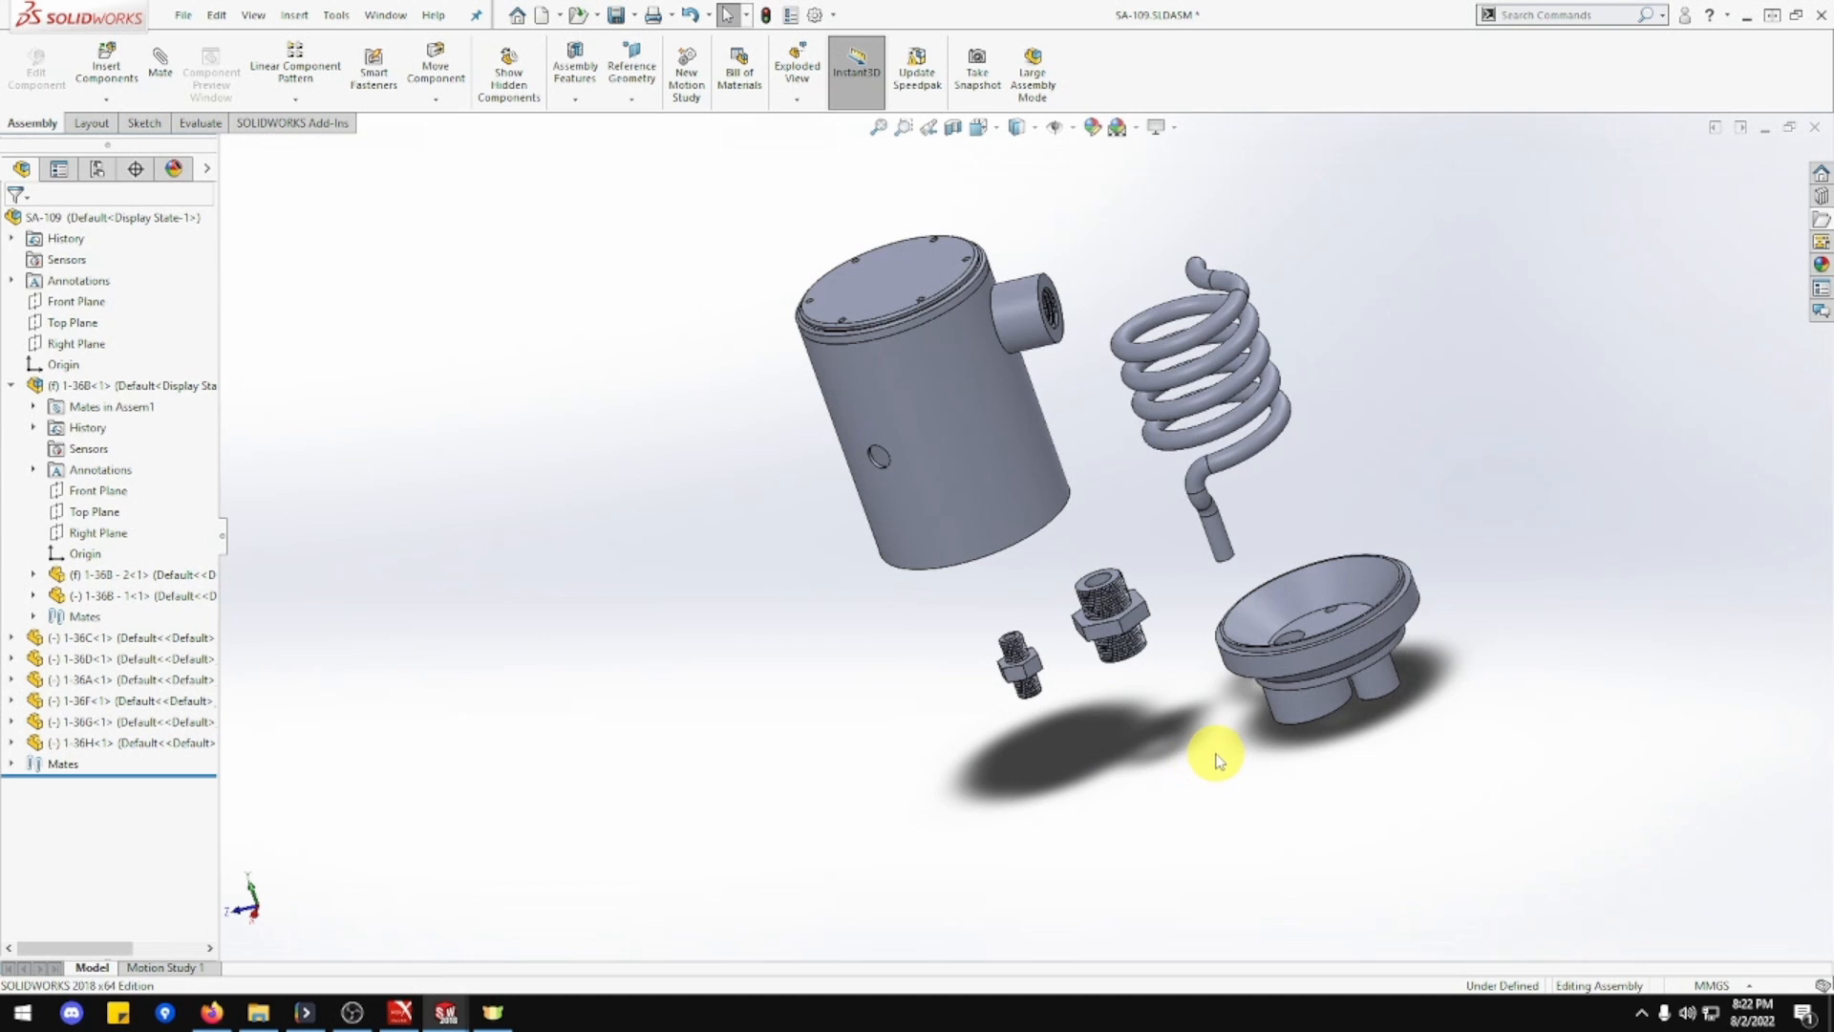
# Add a coincident mate between the hex shoulder face of fitting 1-36G and the end face of the larger boss on 1-36A.
pyautogui.moveTo(1240, 675); pyautogui.dragTo(1146, 626, button='middle')
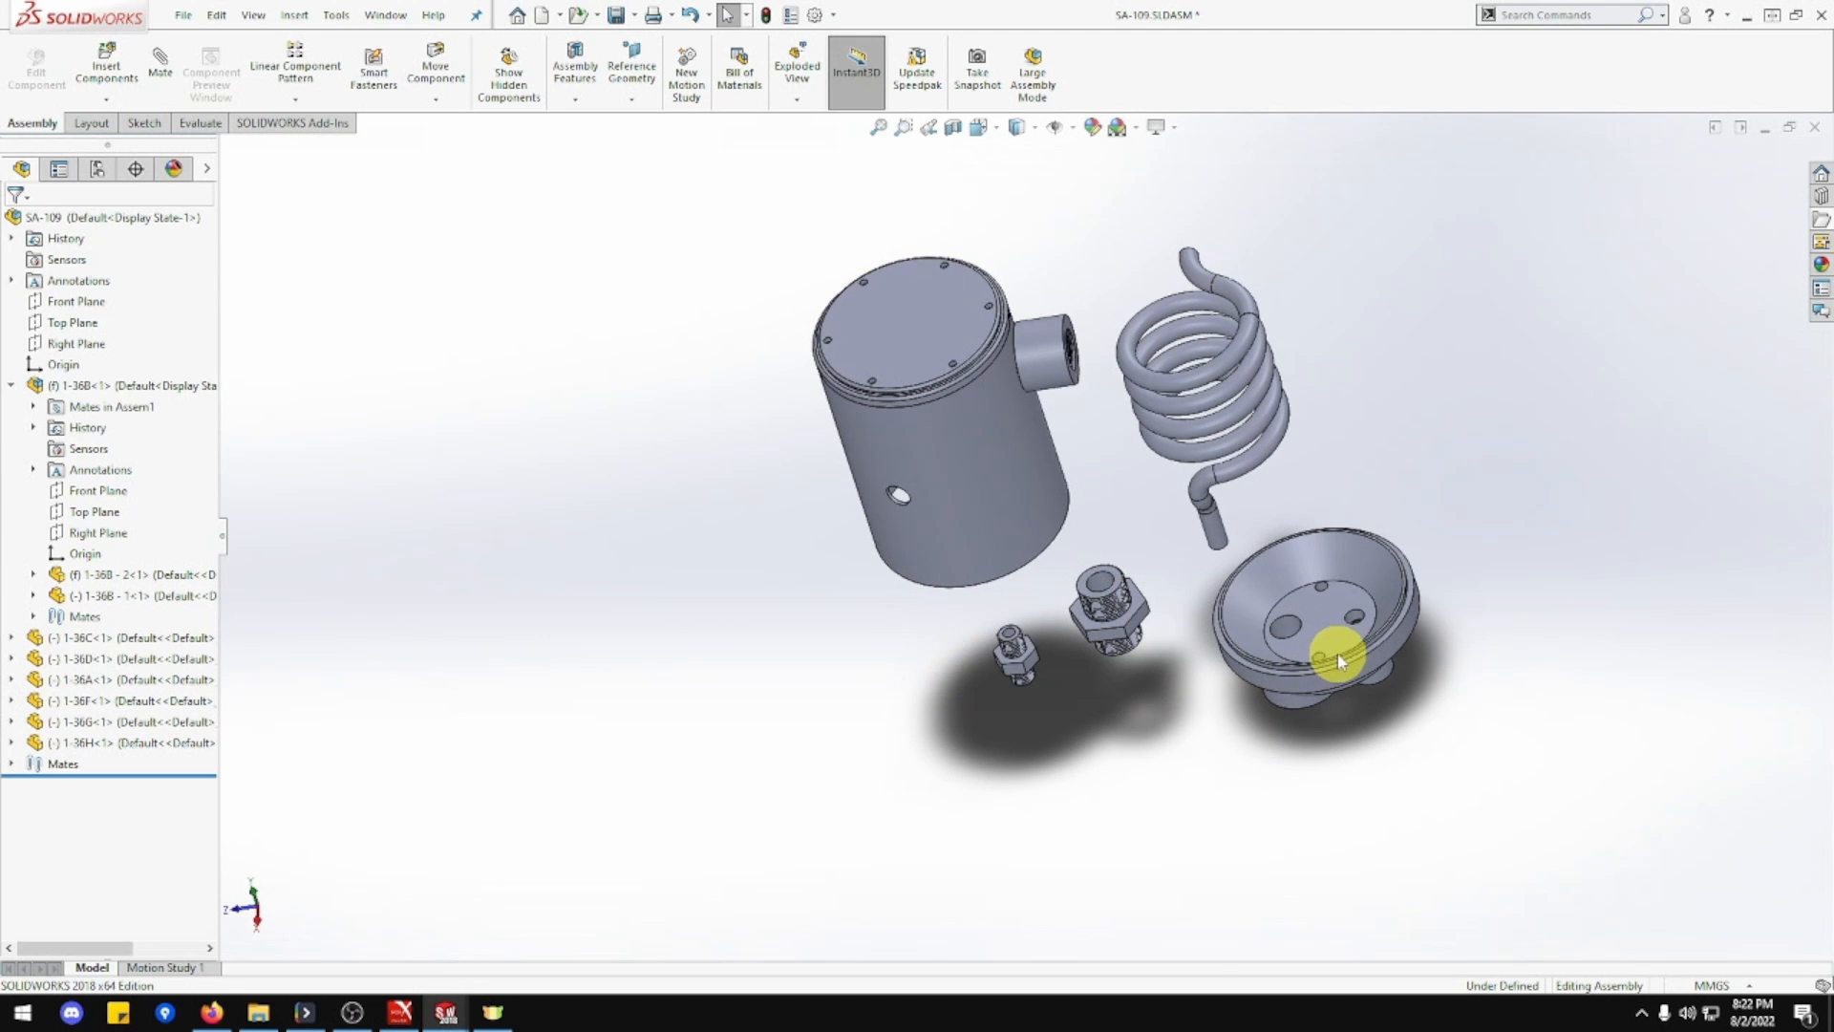
pyautogui.scroll(-5, 1309, 703)
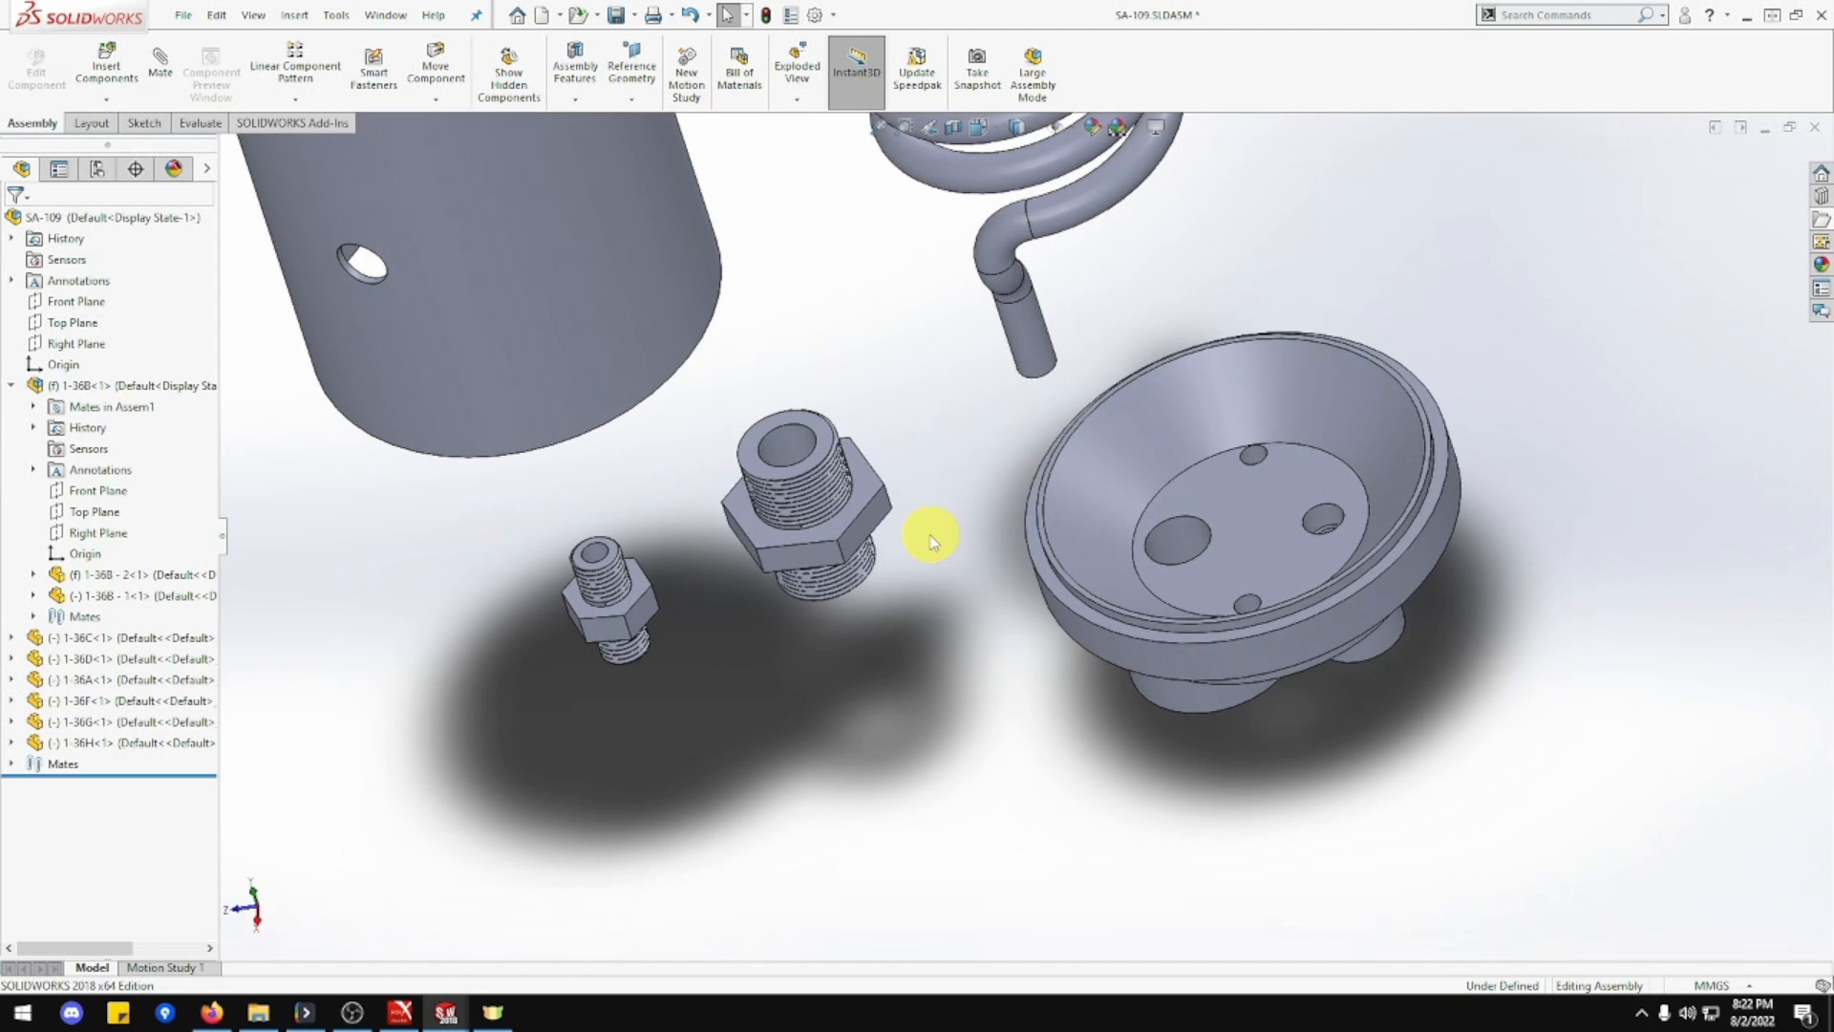
pyautogui.click(160, 64)
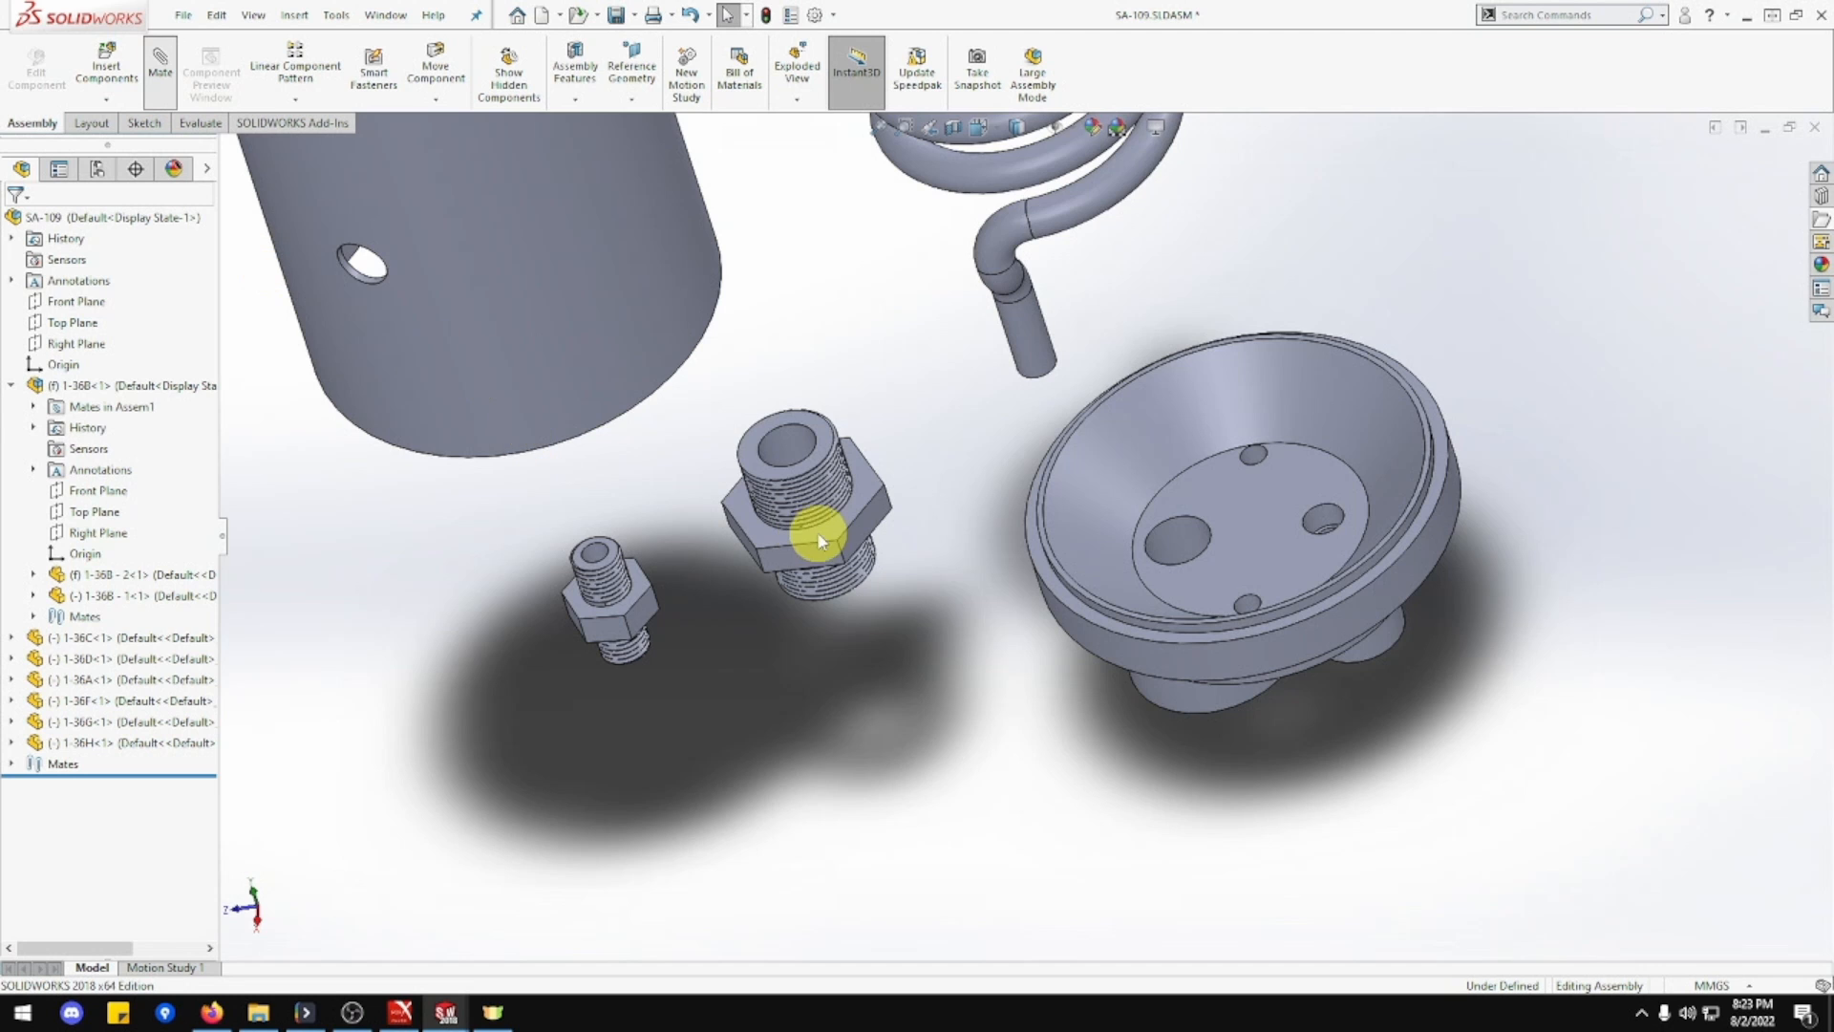
pyautogui.click(904, 587)
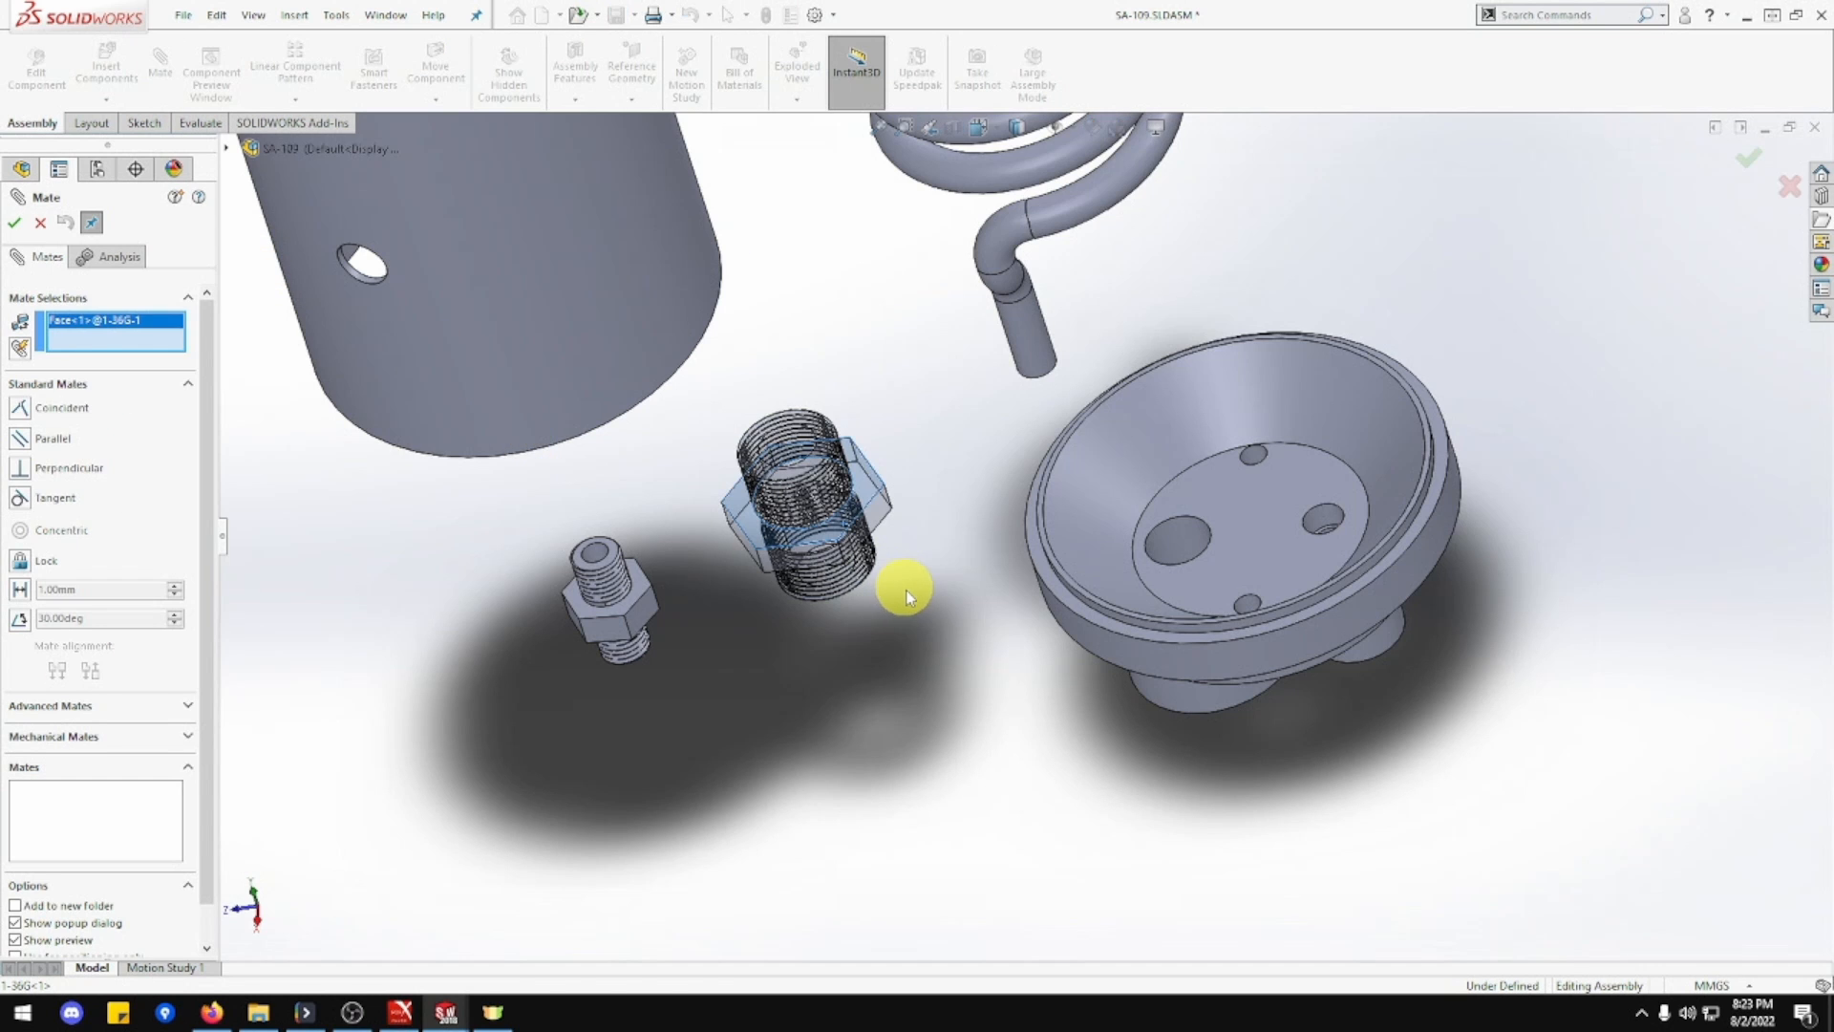
pyautogui.moveTo(904, 588); pyautogui.dragTo(895, 459, button='middle')
pyautogui.scroll(1, 895, 463)
pyautogui.scroll(-3, 1053, 627)
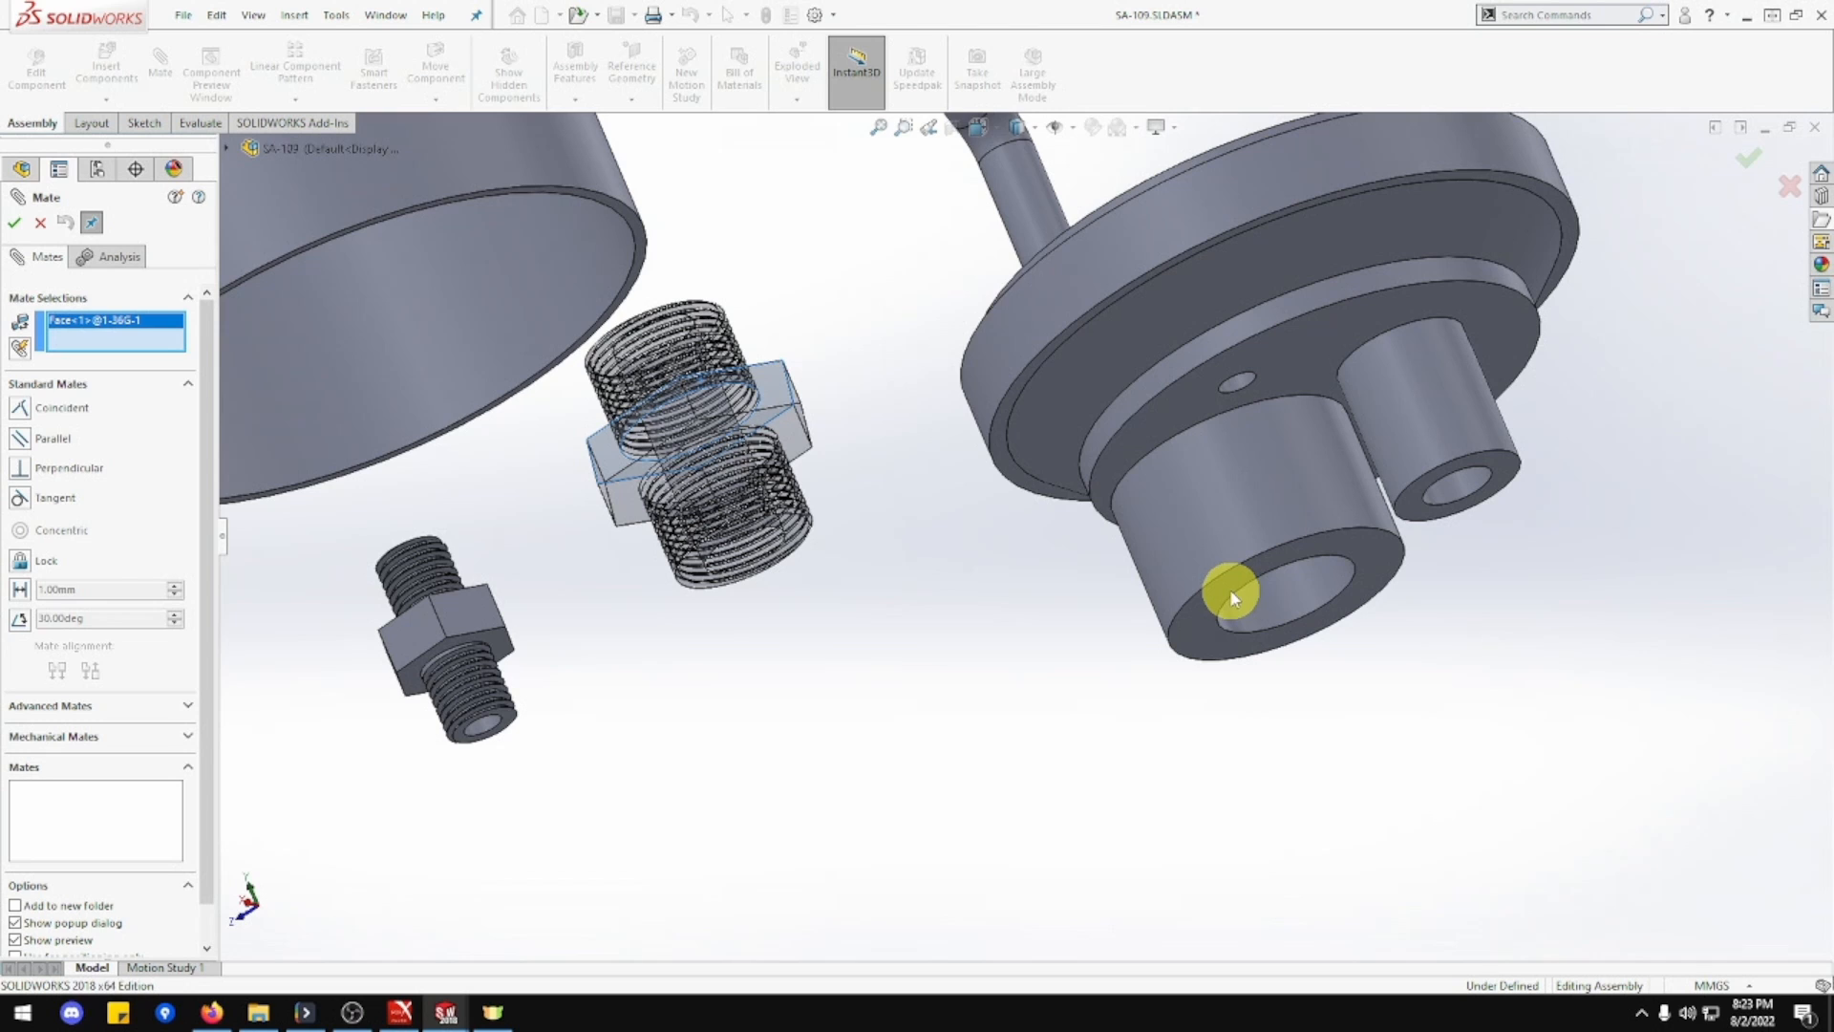
pyautogui.click(1229, 588)
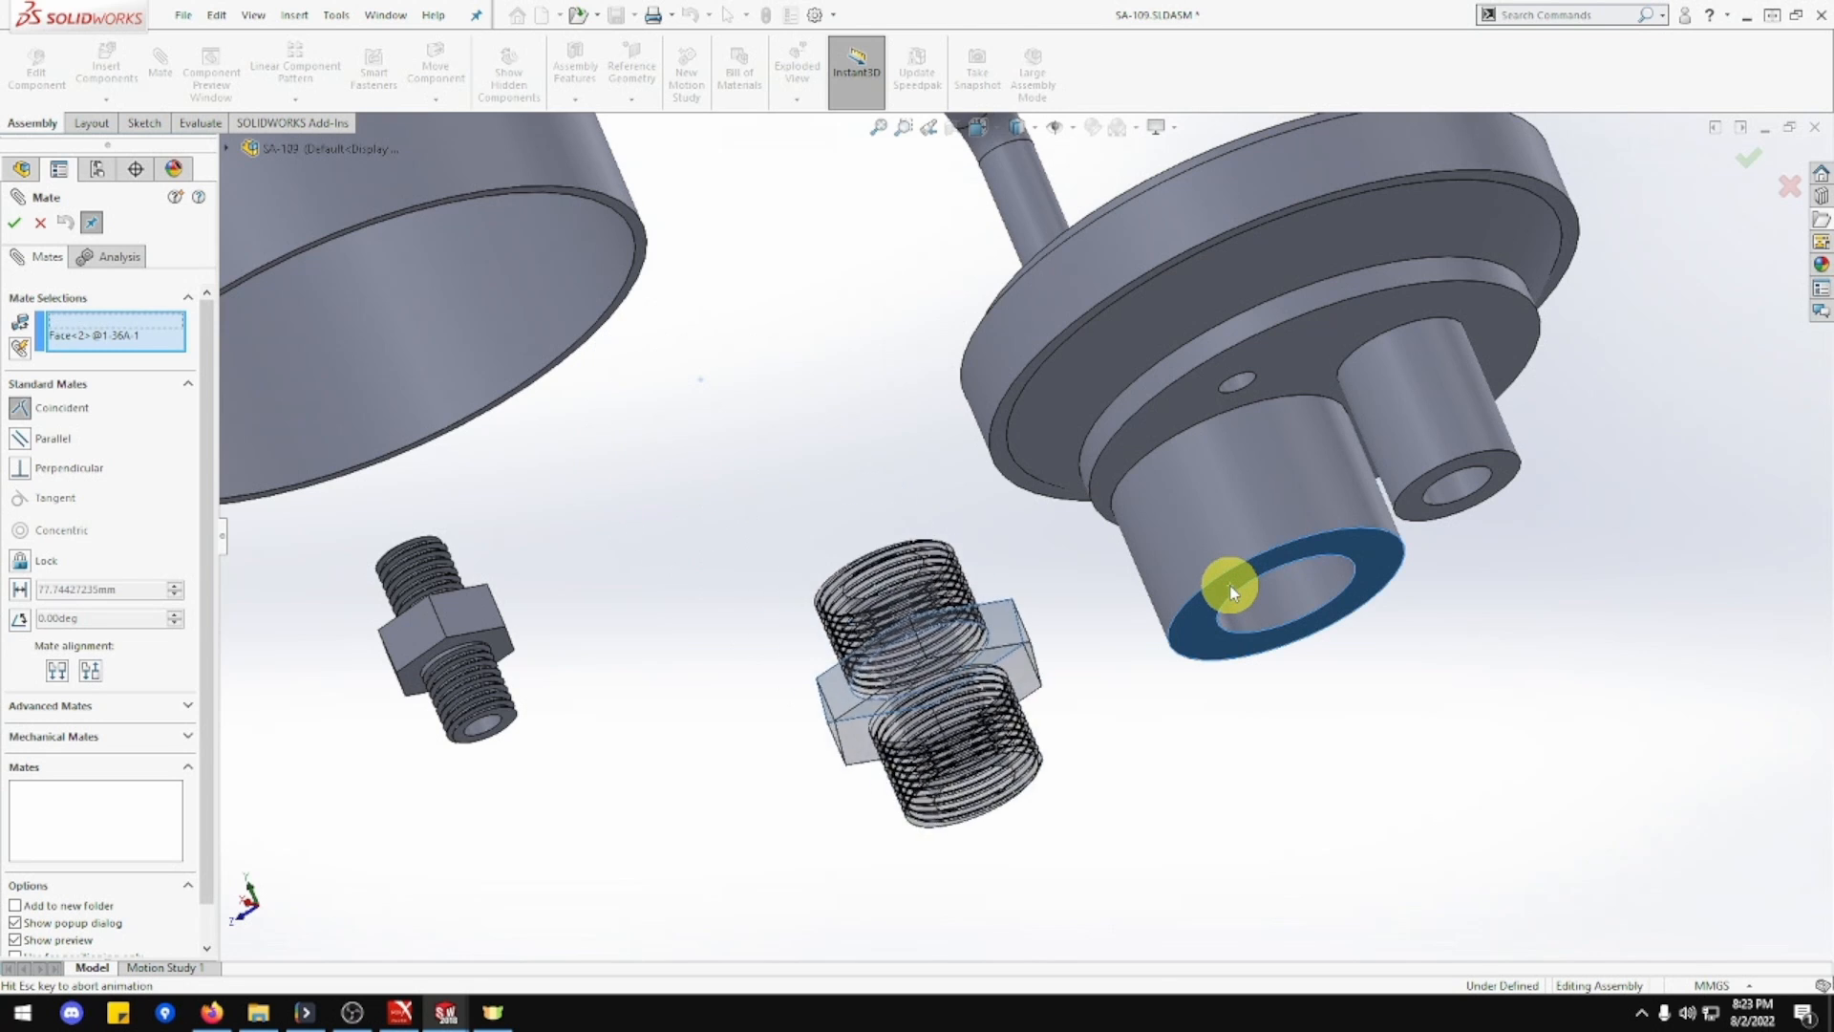
pyautogui.click(1448, 621)
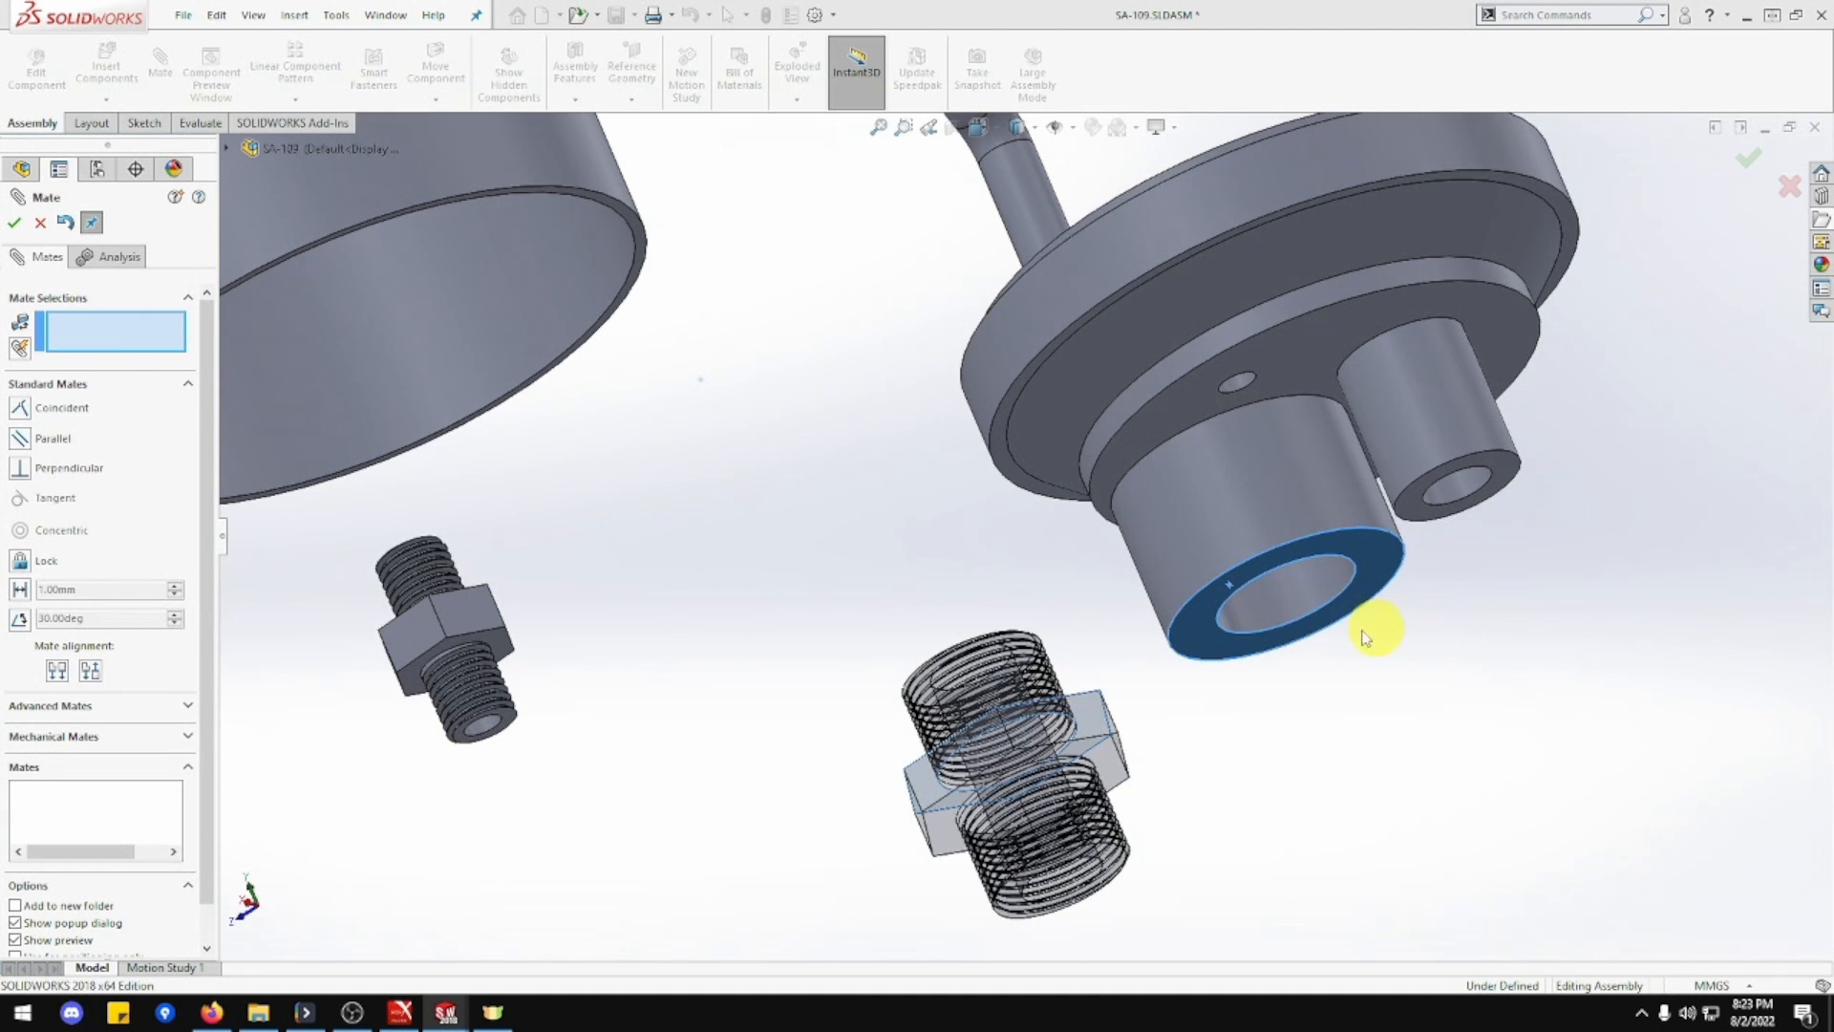
# Align 1-36G with the larger boss by a coincident mate between the bore's circular edge and the fitting's thread-base edge.
pyautogui.click(1217, 620)
pyautogui.moveTo(1166, 668); pyautogui.dragTo(1211, 800, button='middle')
pyautogui.scroll(-5, 1016, 737)
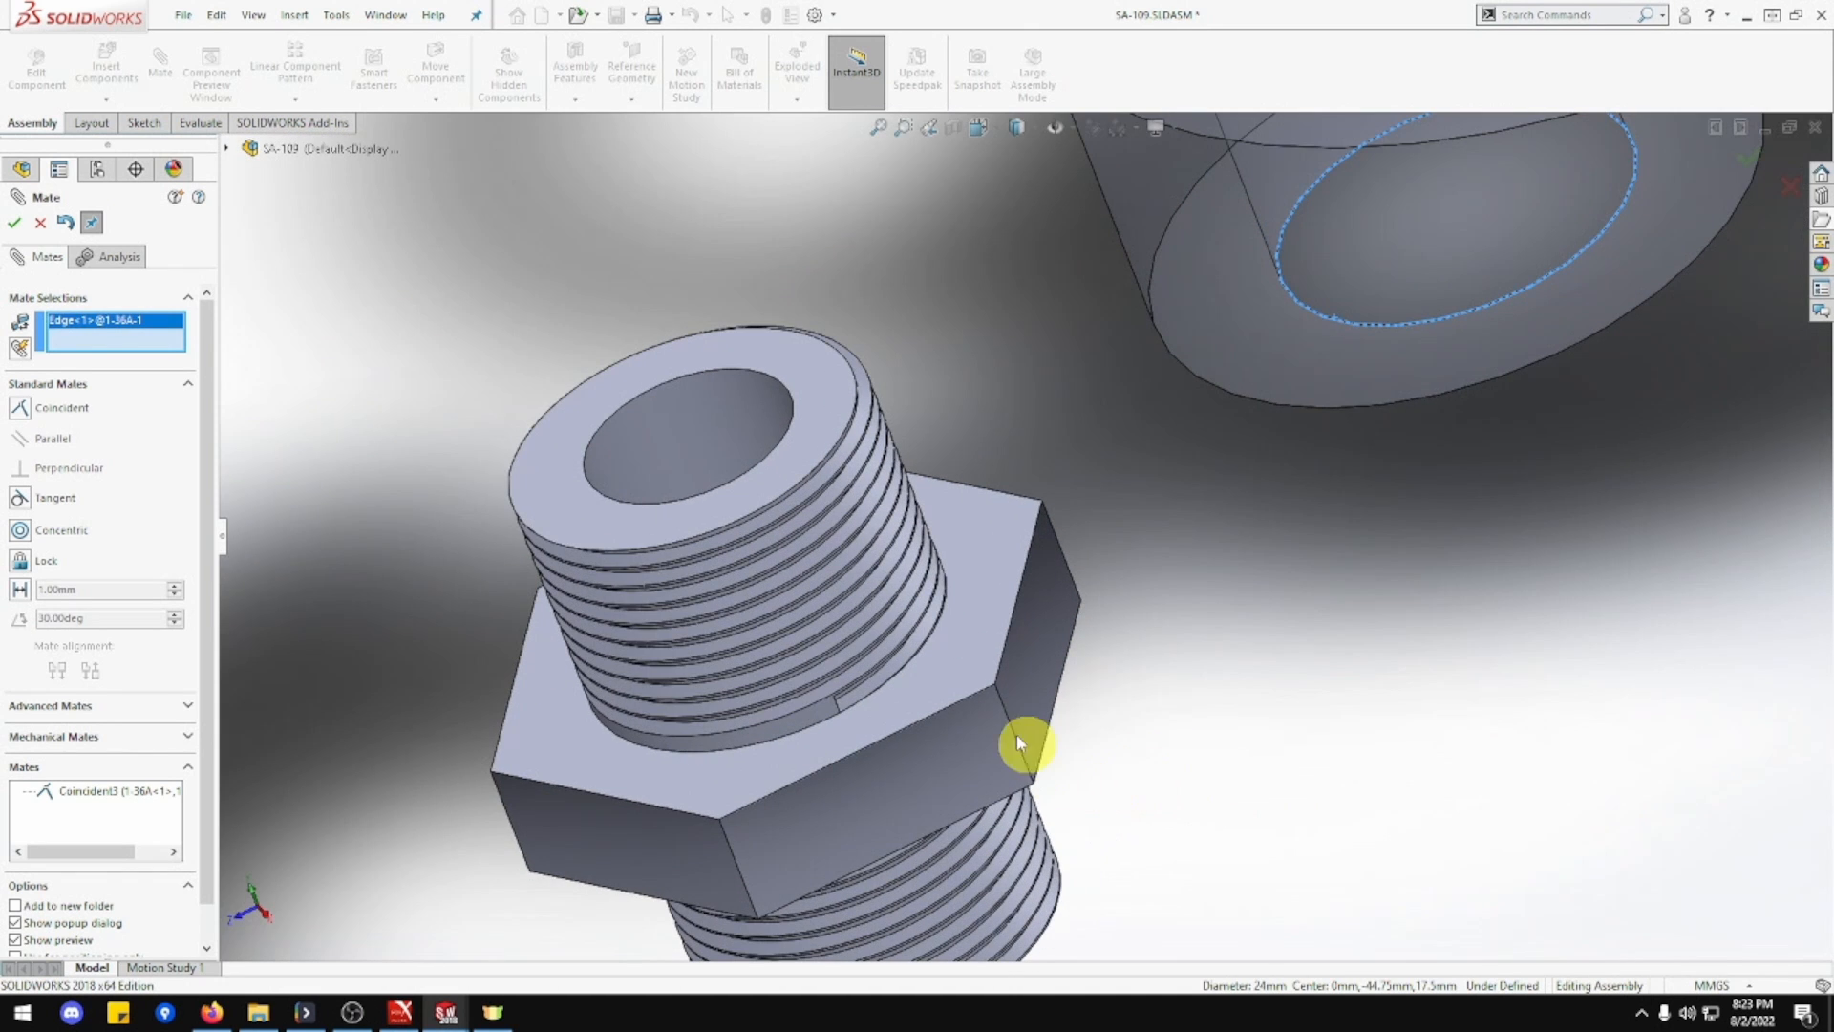
pyautogui.click(835, 716)
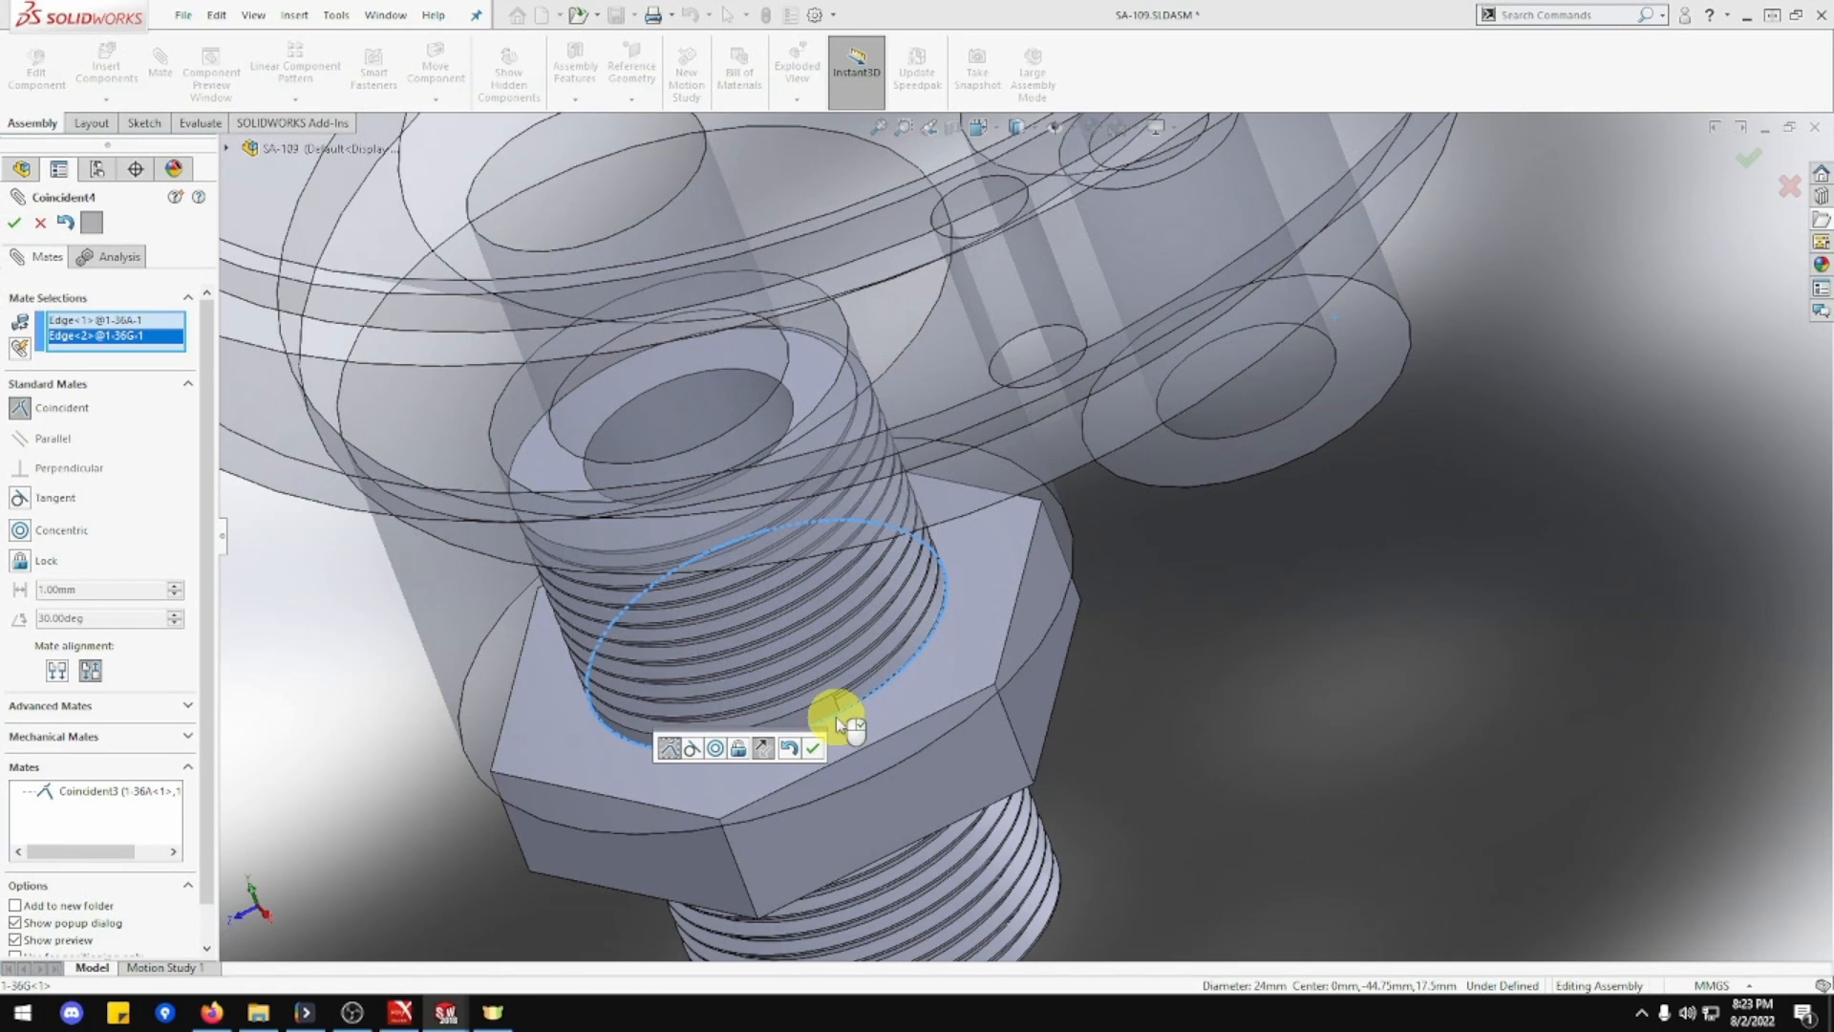
pyautogui.scroll(5, 953, 764)
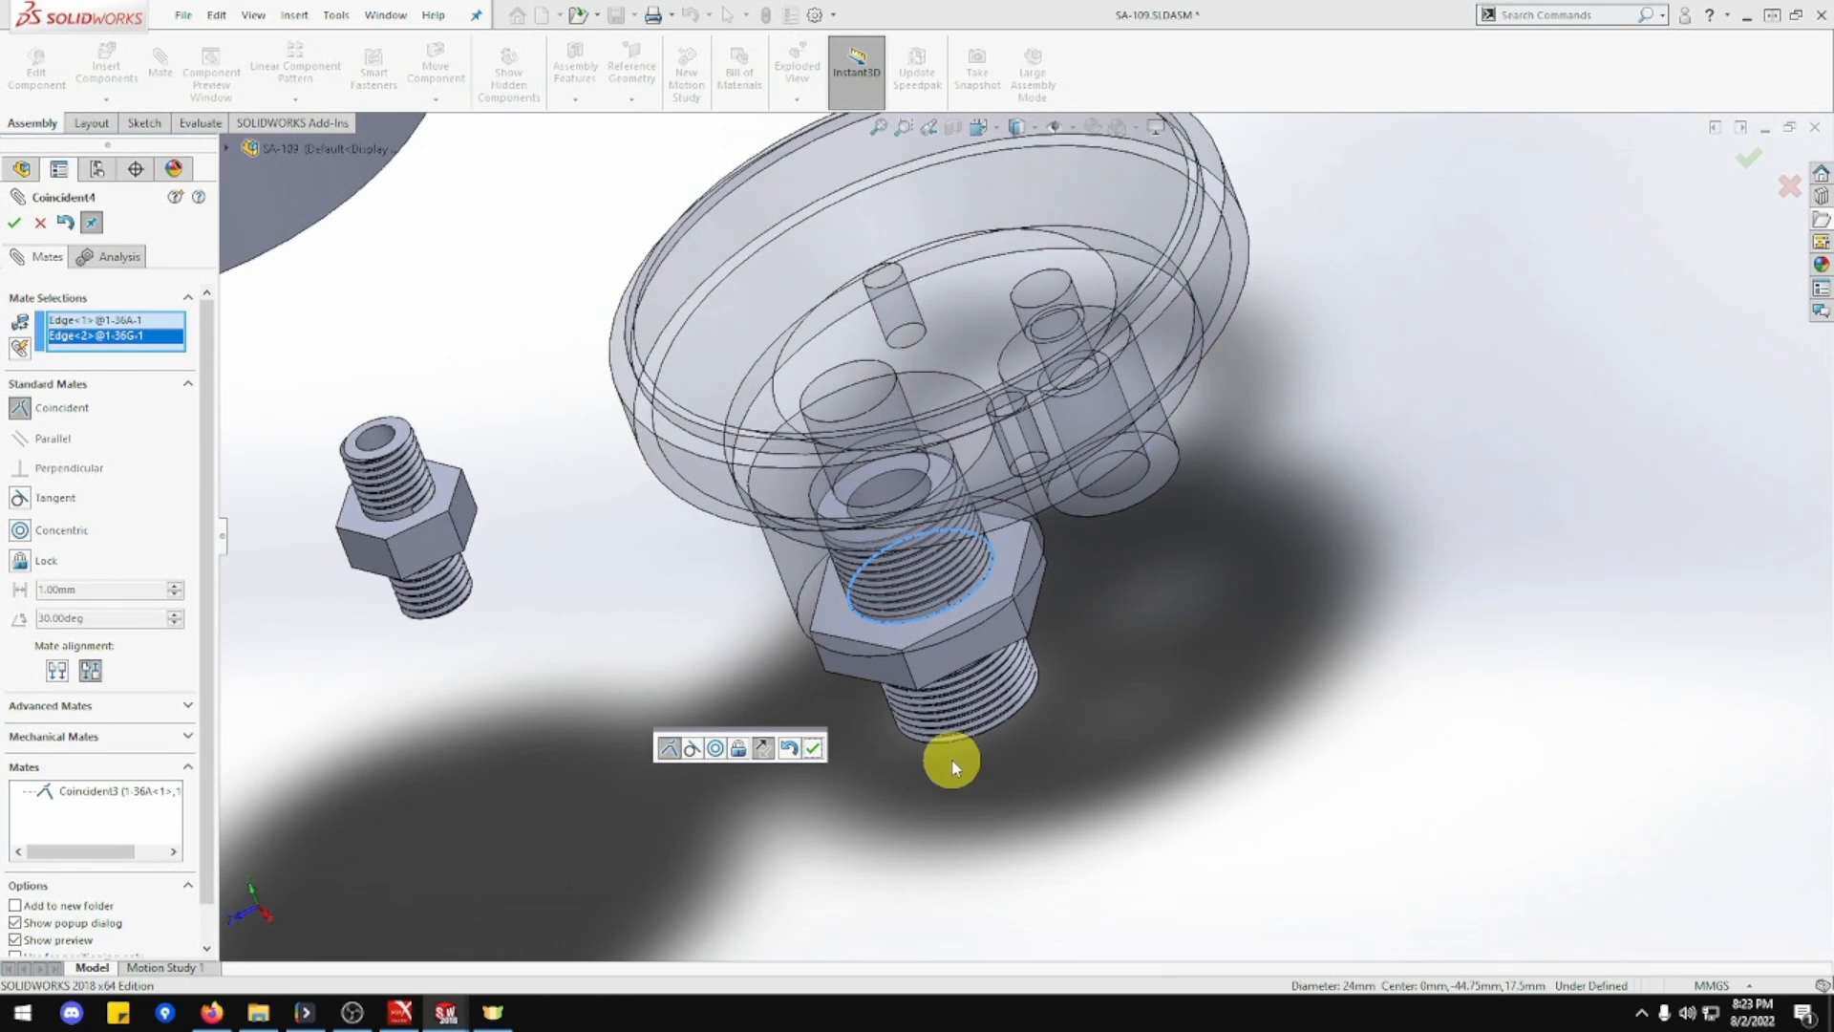
pyautogui.click(815, 750)
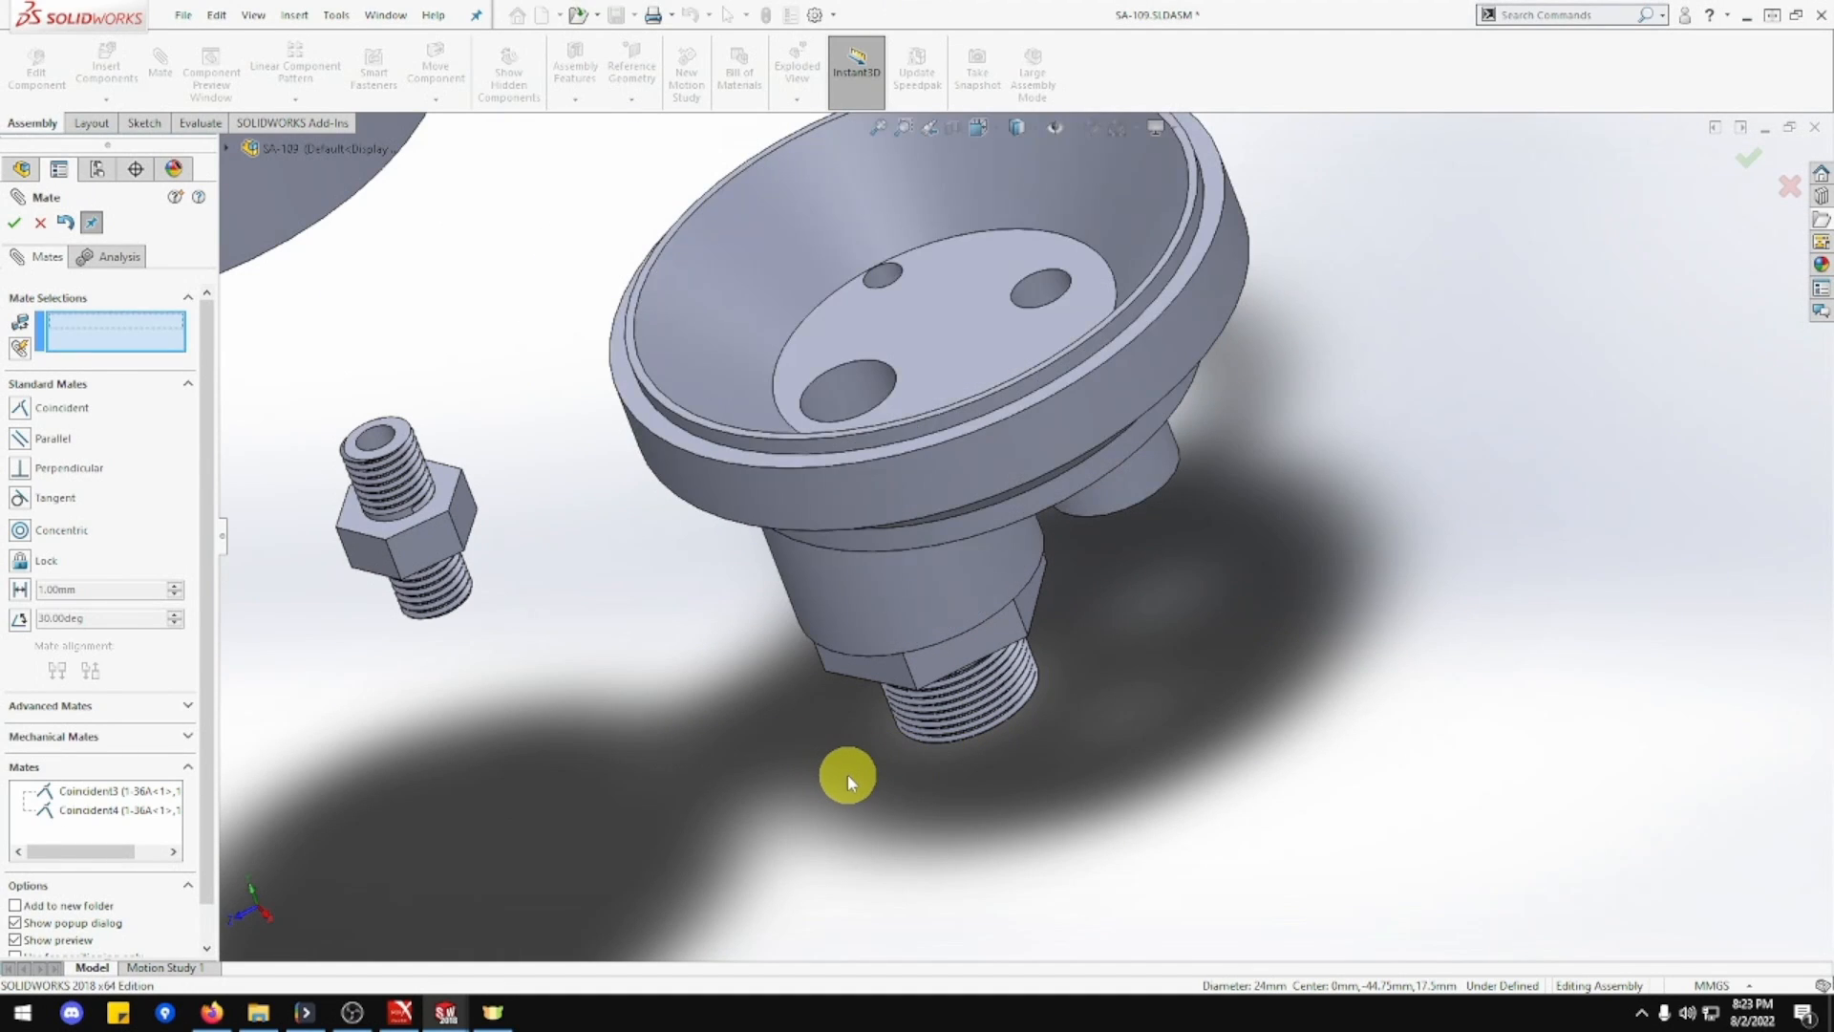
# Add a coincident mate between the end face of the smaller boss on 1-36A and the hex shoulder face of fitting 1-36H.
pyautogui.moveTo(831, 802); pyautogui.dragTo(798, 606, button='middle')
pyautogui.moveTo(669, 806); pyautogui.dragTo(783, 690, button='middle')
pyautogui.scroll(-2, 1127, 528)
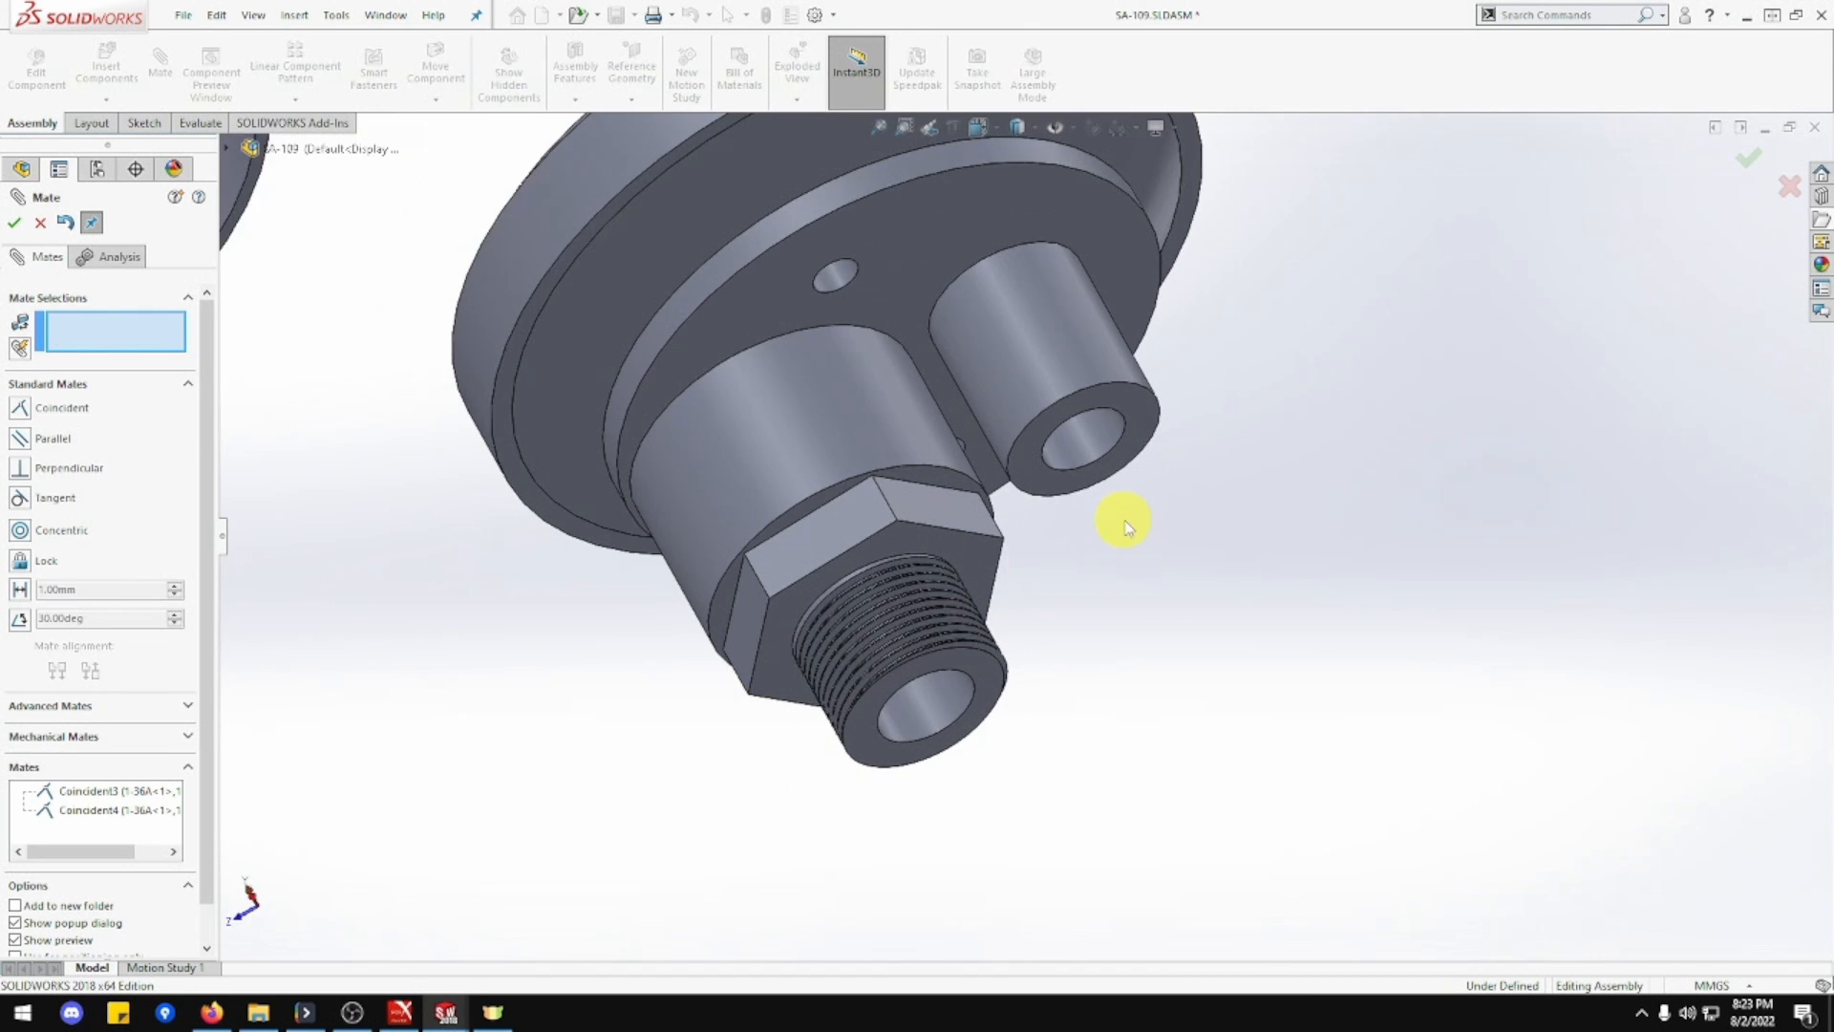
pyautogui.click(1075, 484)
pyautogui.scroll(2, 1053, 525)
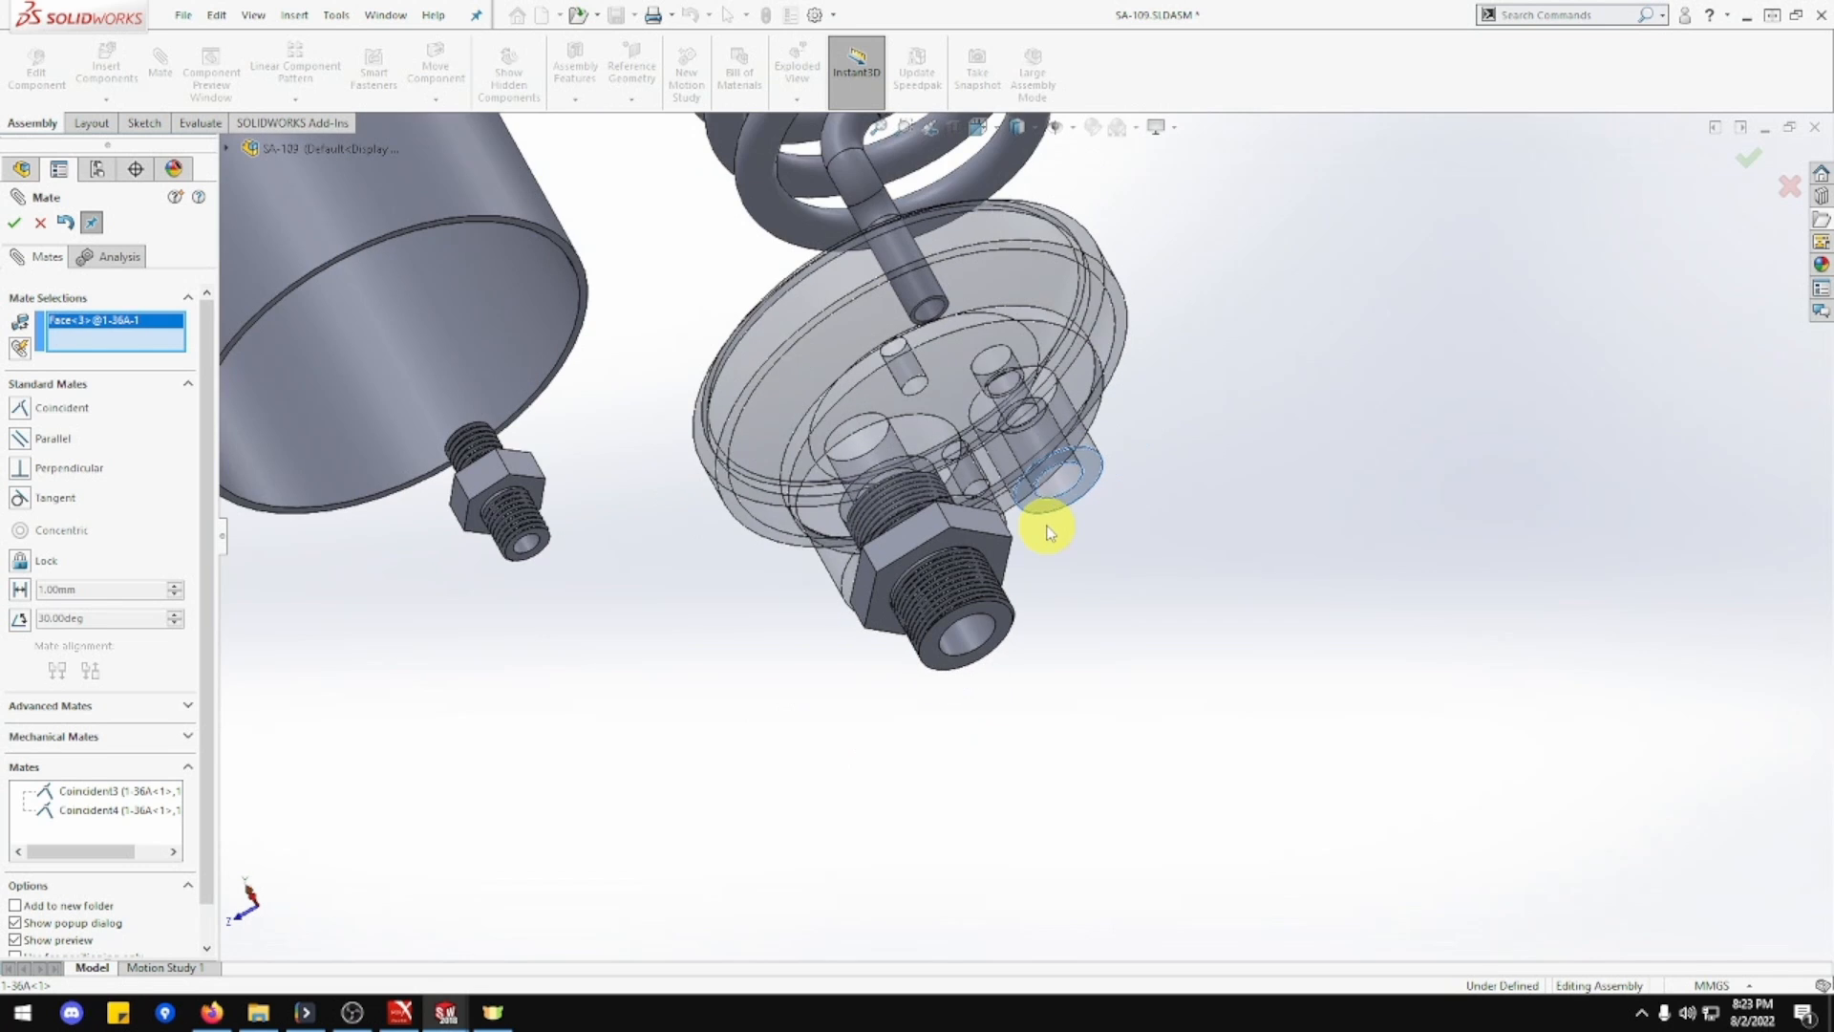
pyautogui.moveTo(1051, 482); pyautogui.dragTo(917, 515, button='middle')
pyautogui.scroll(-3, 653, 480)
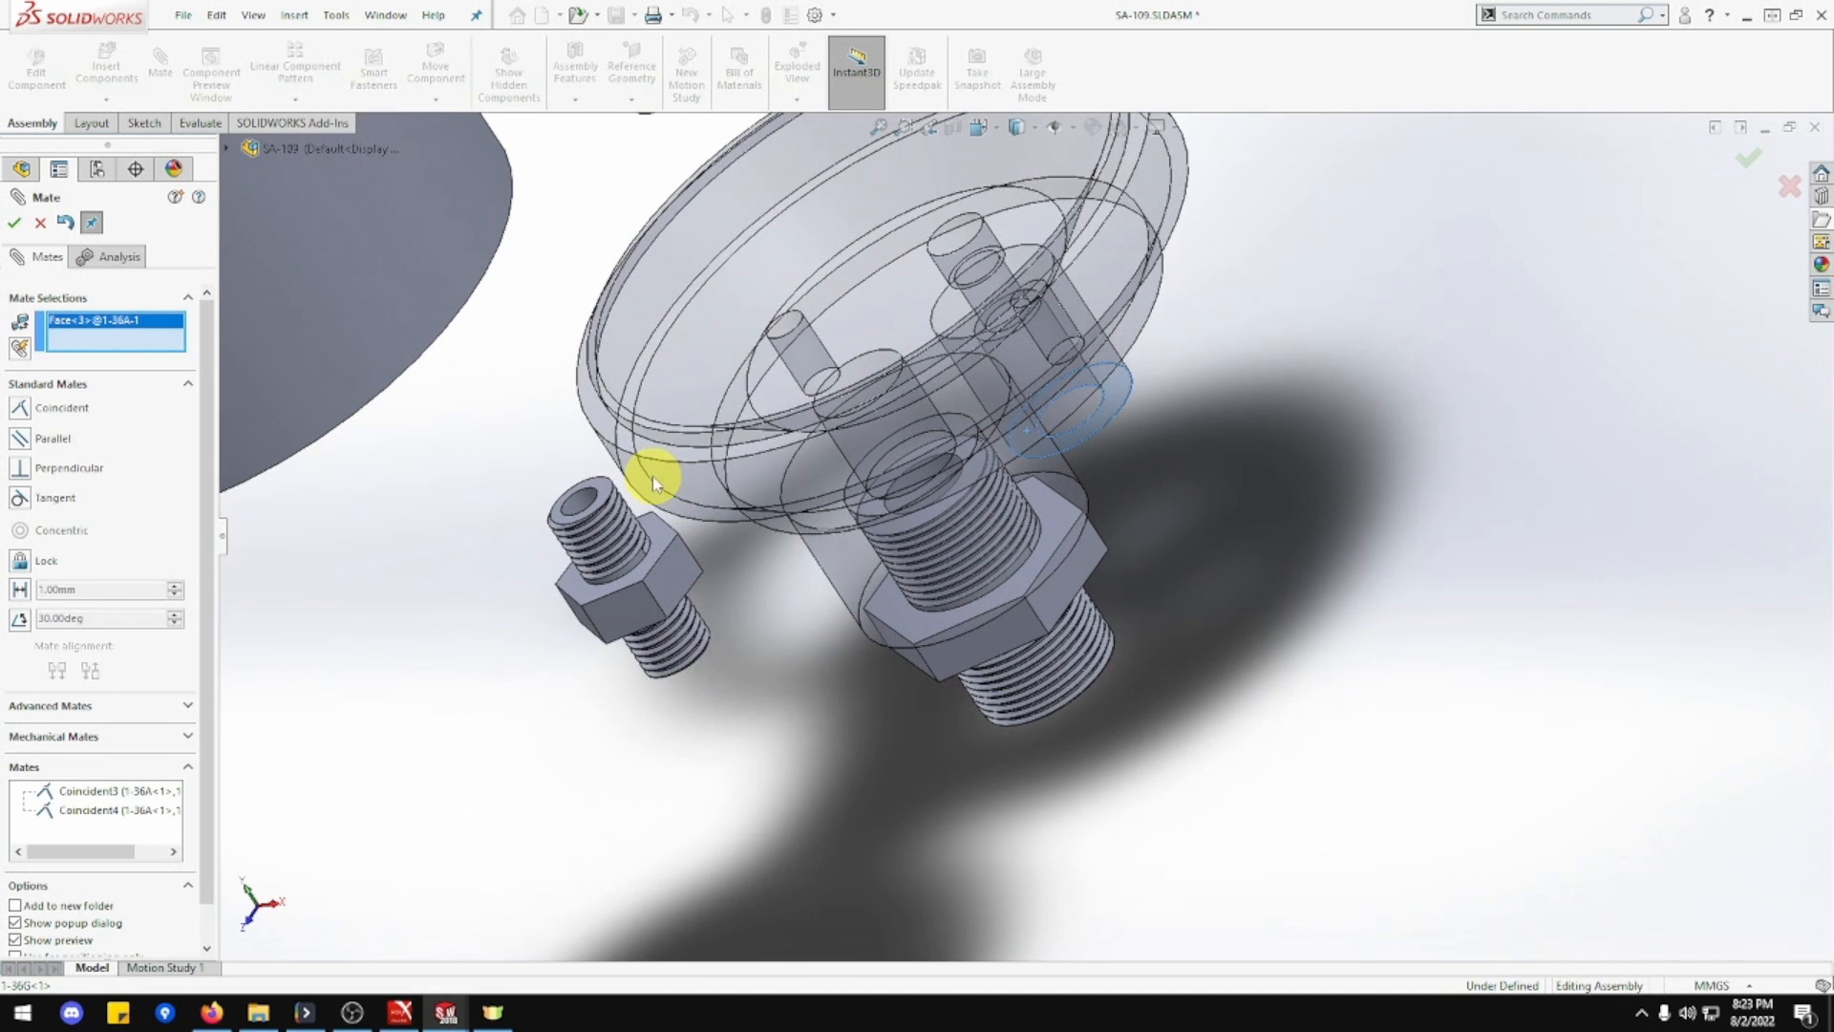
pyautogui.click(655, 531)
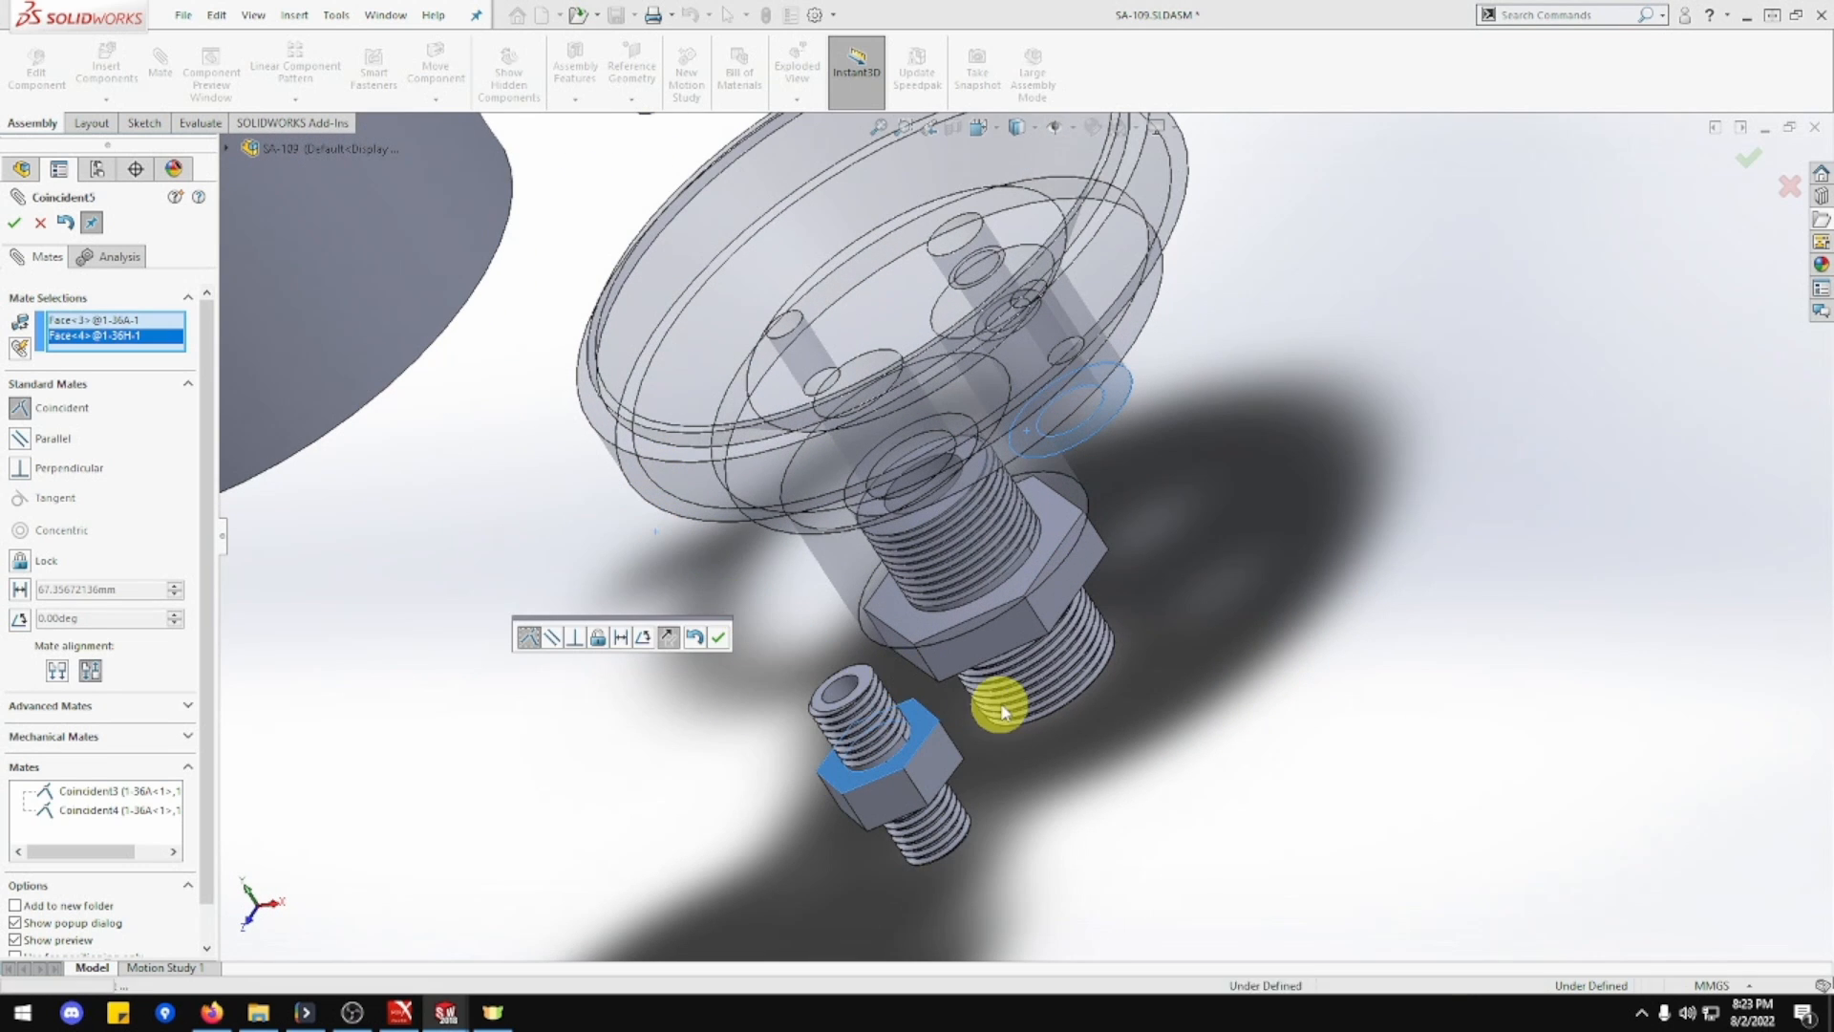
pyautogui.click(719, 640)
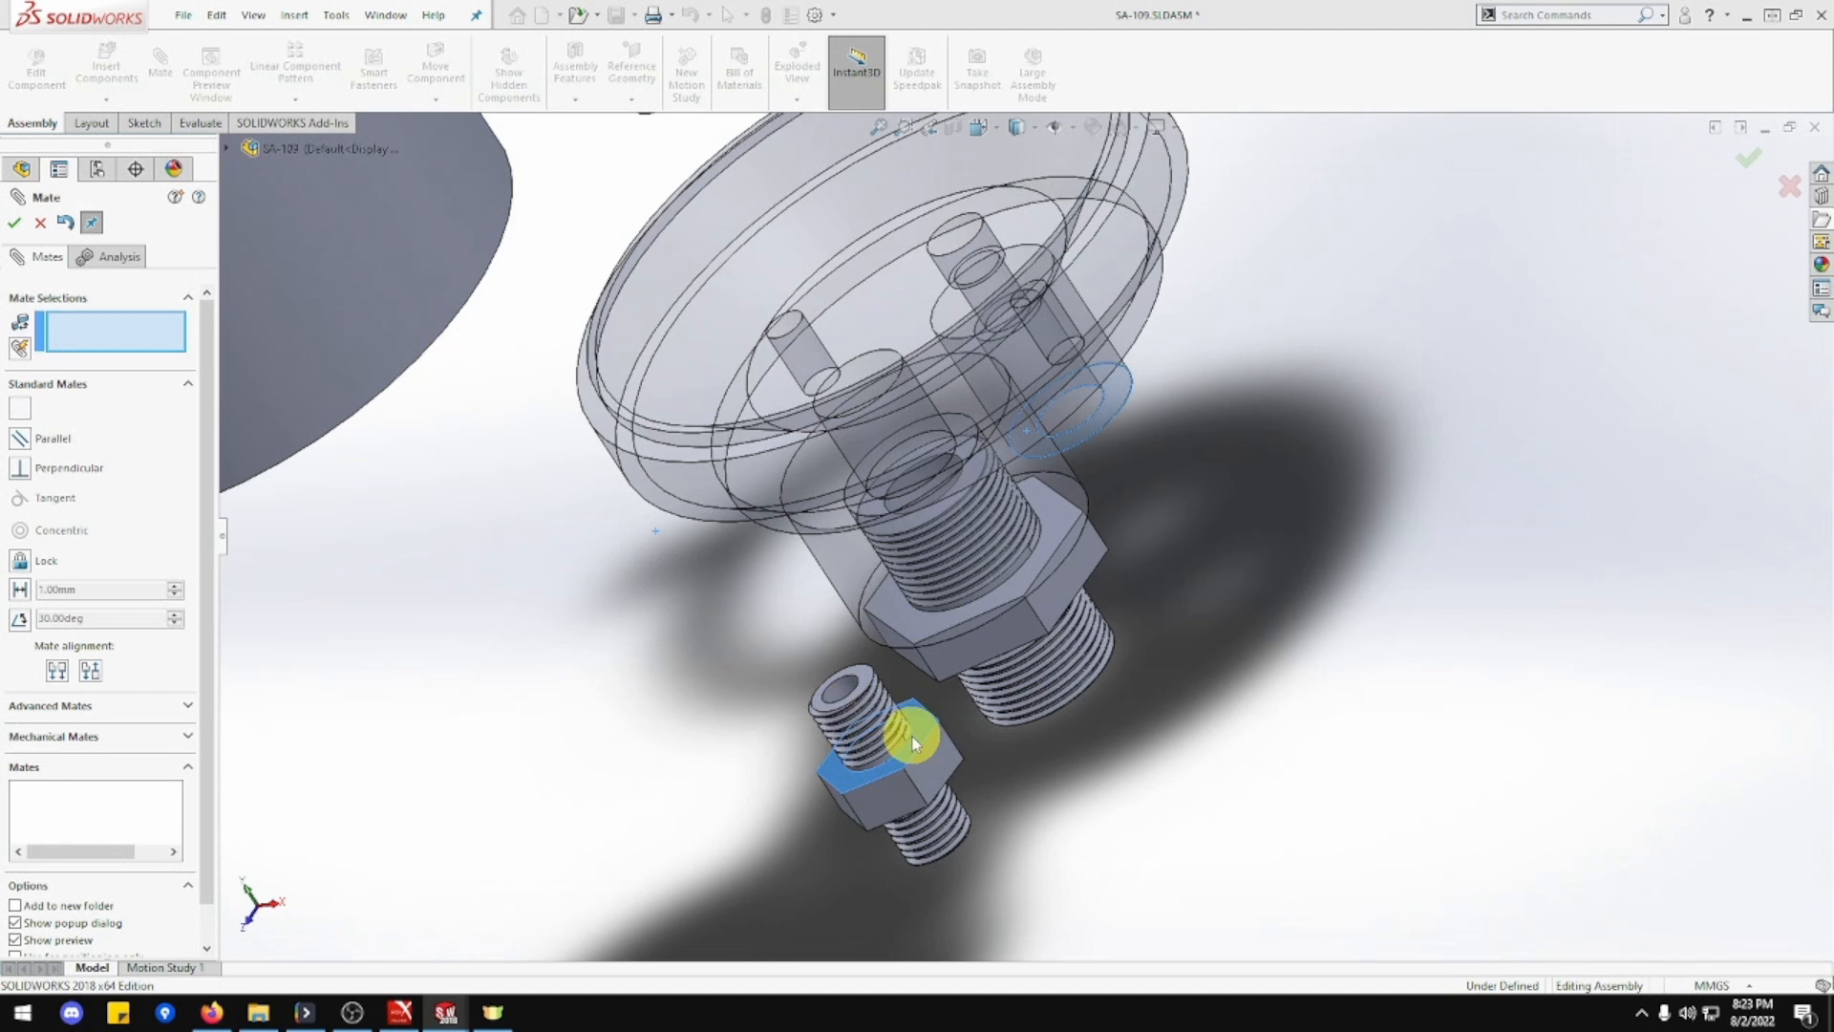
# Align fitting 1-36H with the smaller boss on 1-36A by a coincident mate between its thread-base edge and the bore's circular edge.
pyautogui.scroll(-3, 911, 736)
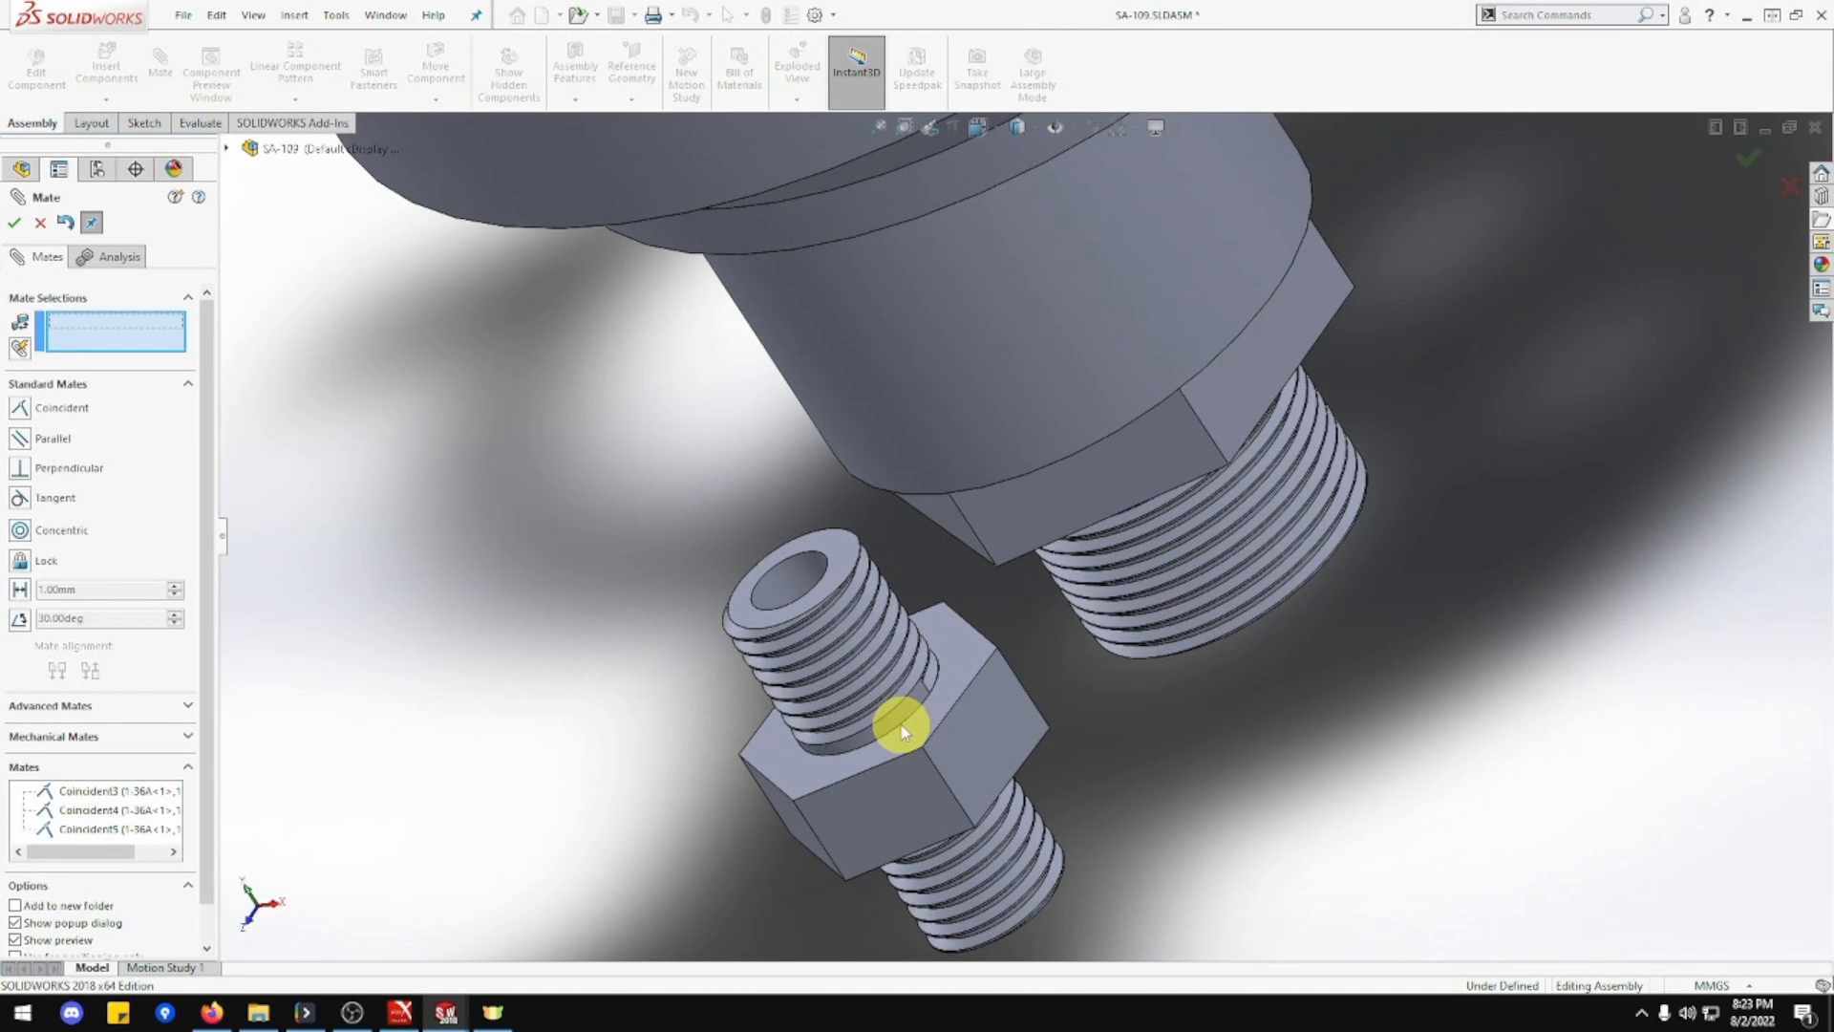
pyautogui.click(898, 725)
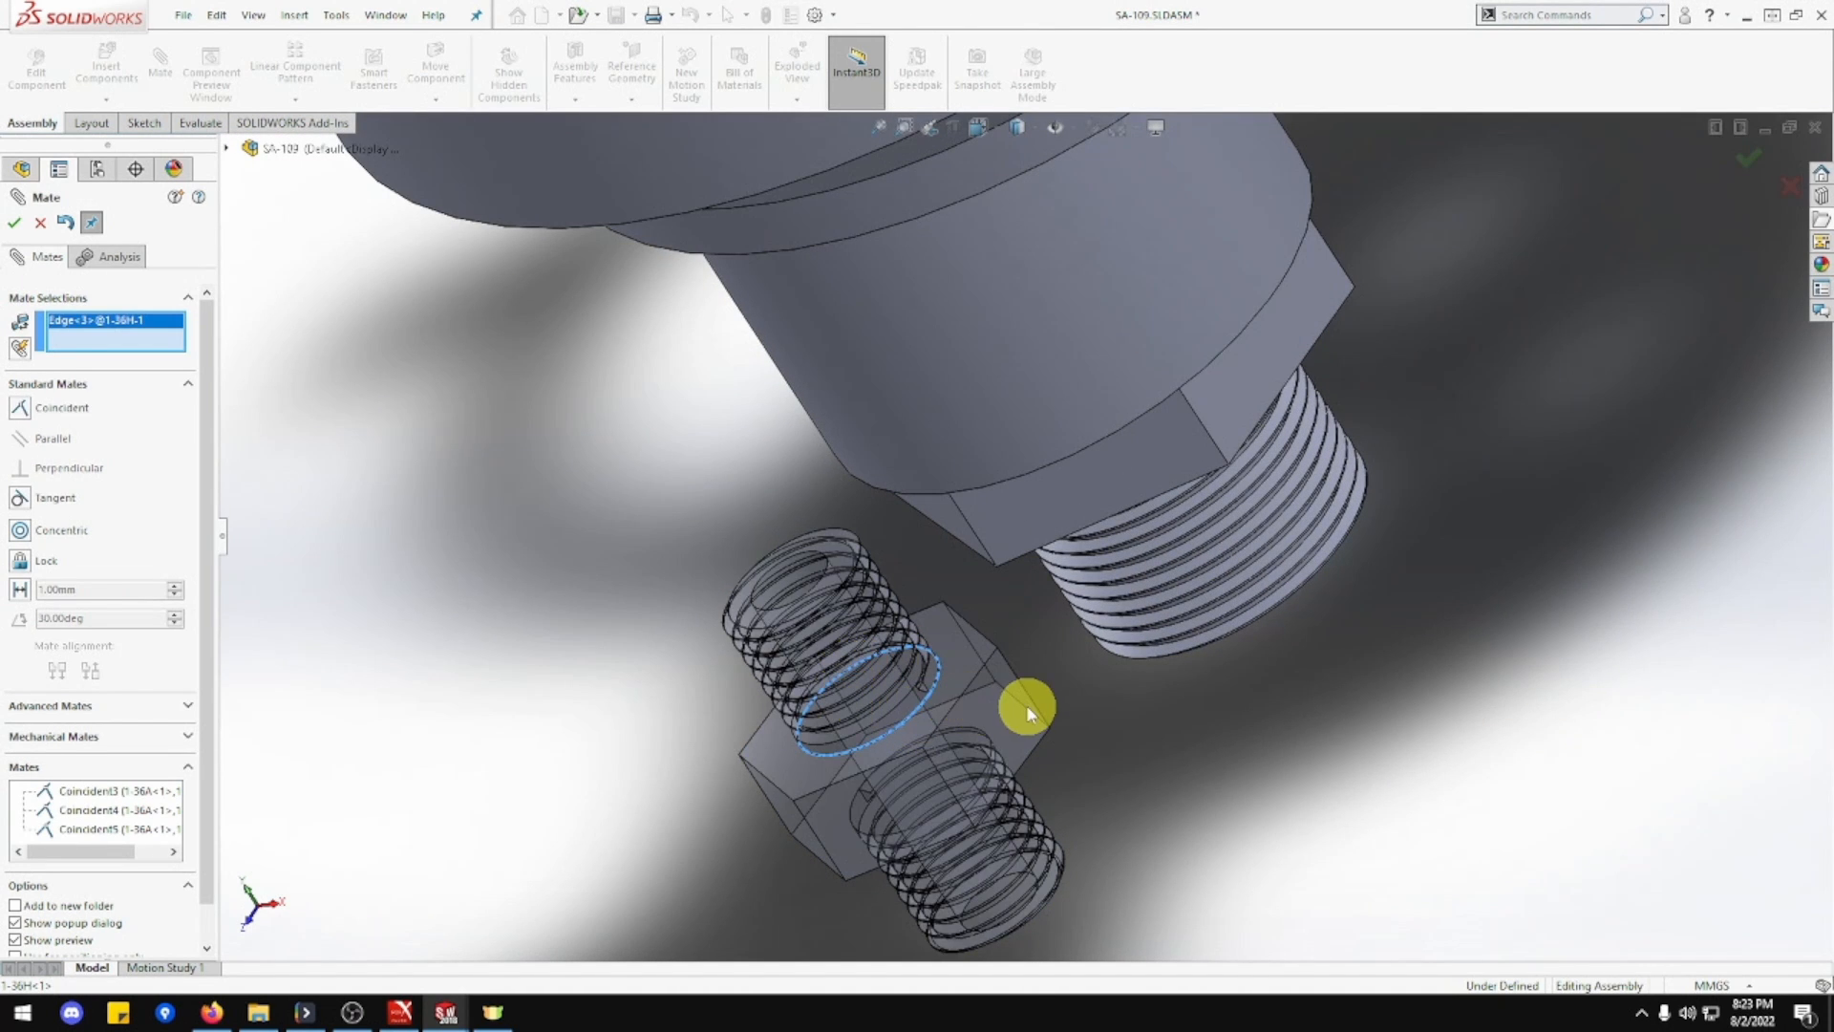
pyautogui.scroll(5, 1026, 705)
pyautogui.moveTo(1161, 544); pyautogui.dragTo(1354, 441, button='middle')
pyautogui.scroll(-5, 1354, 442)
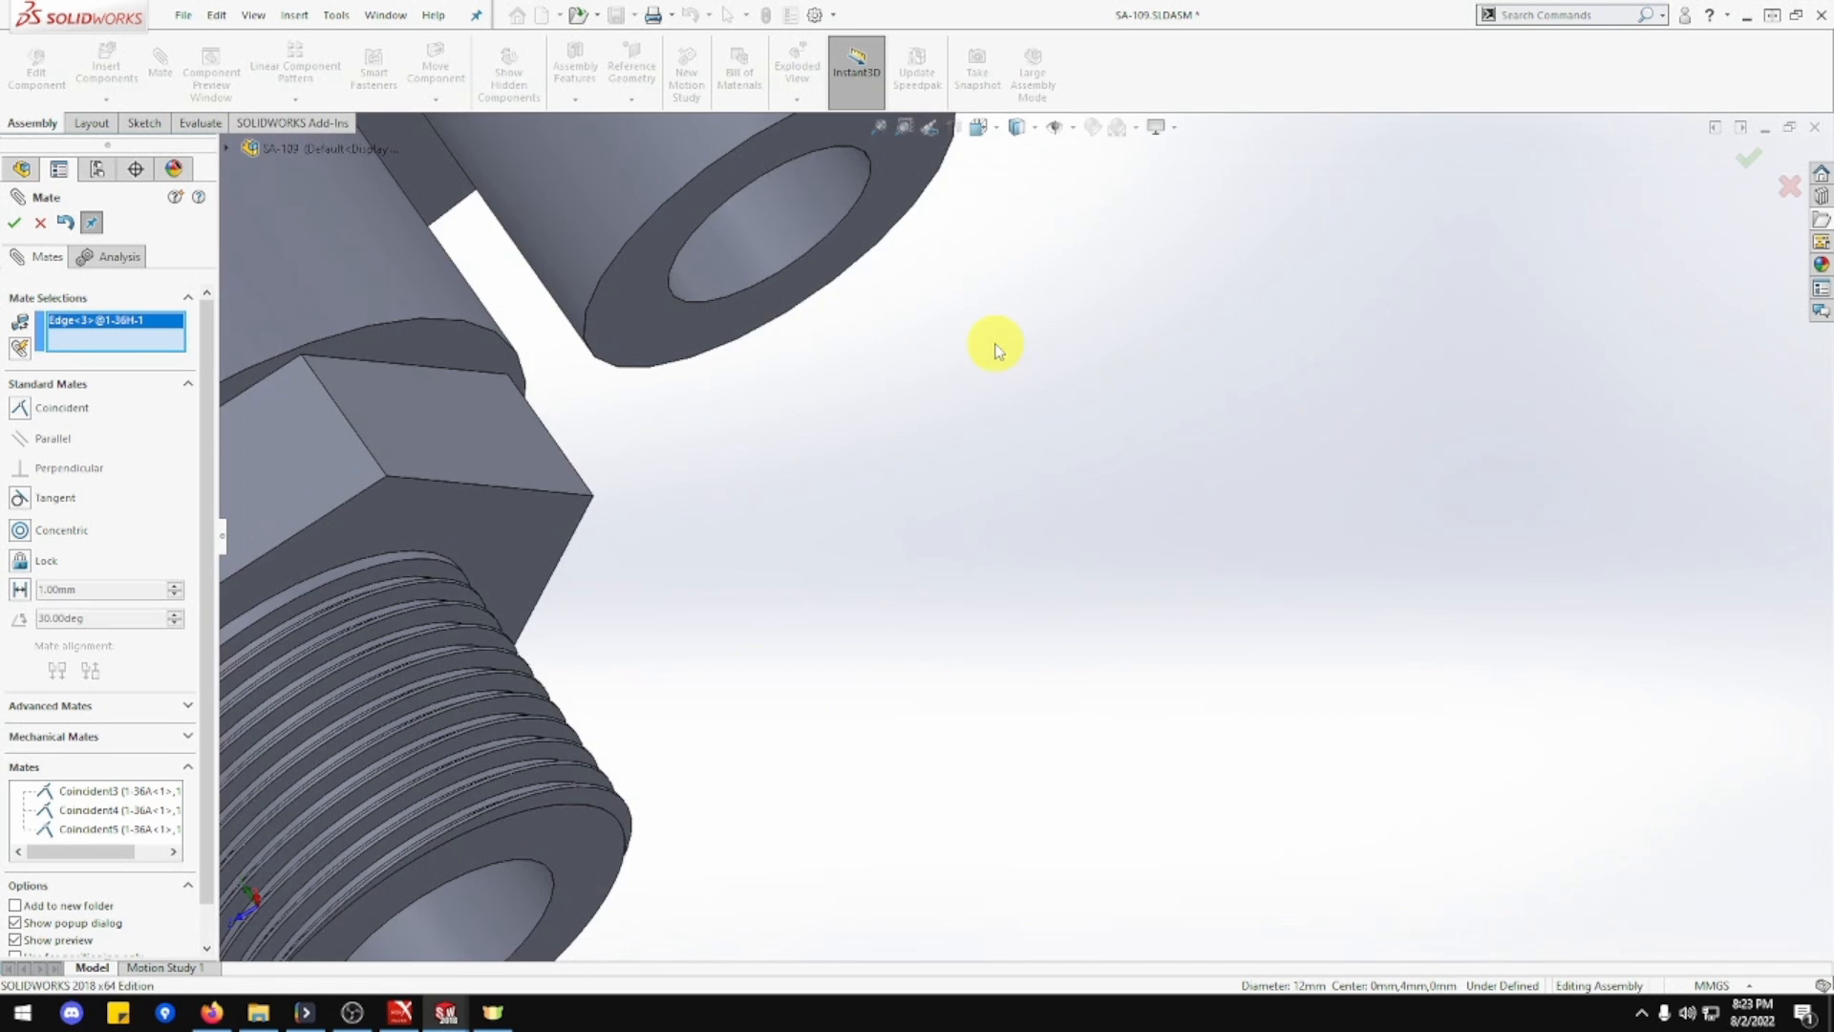
pyautogui.scroll(4, 996, 350)
pyautogui.scroll(-6, 877, 320)
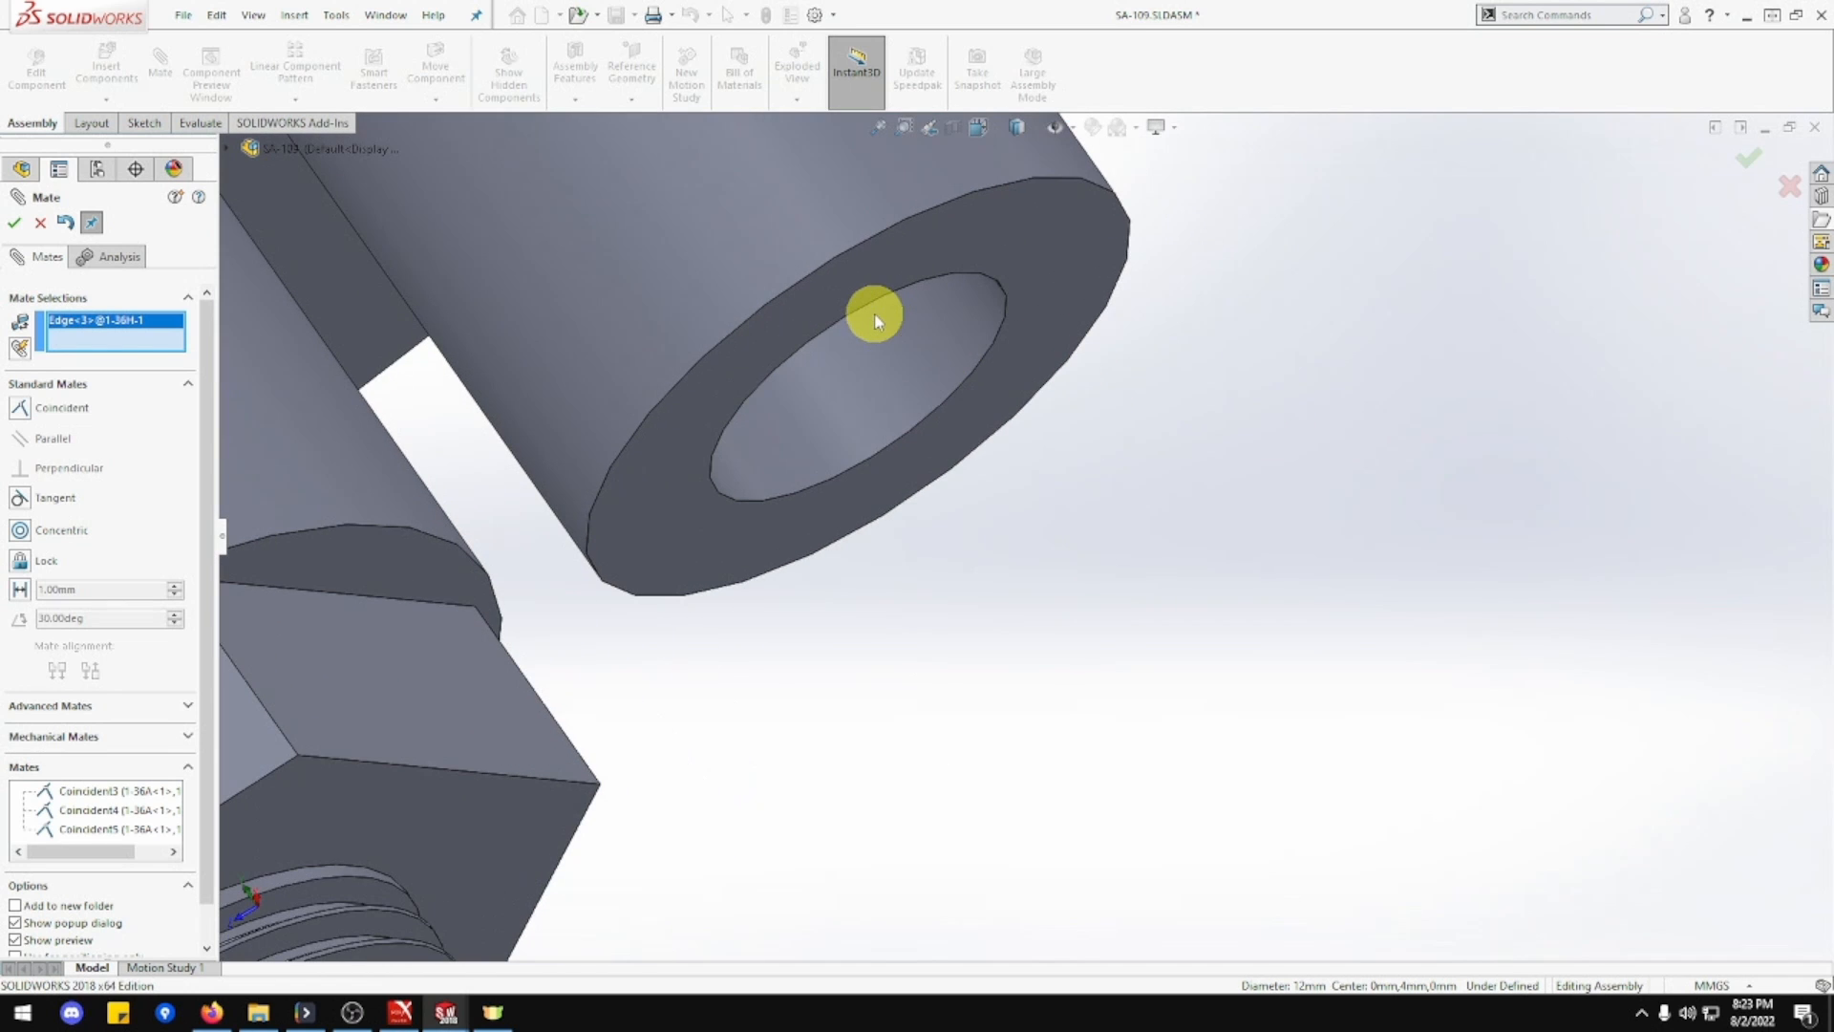
pyautogui.click(944, 273)
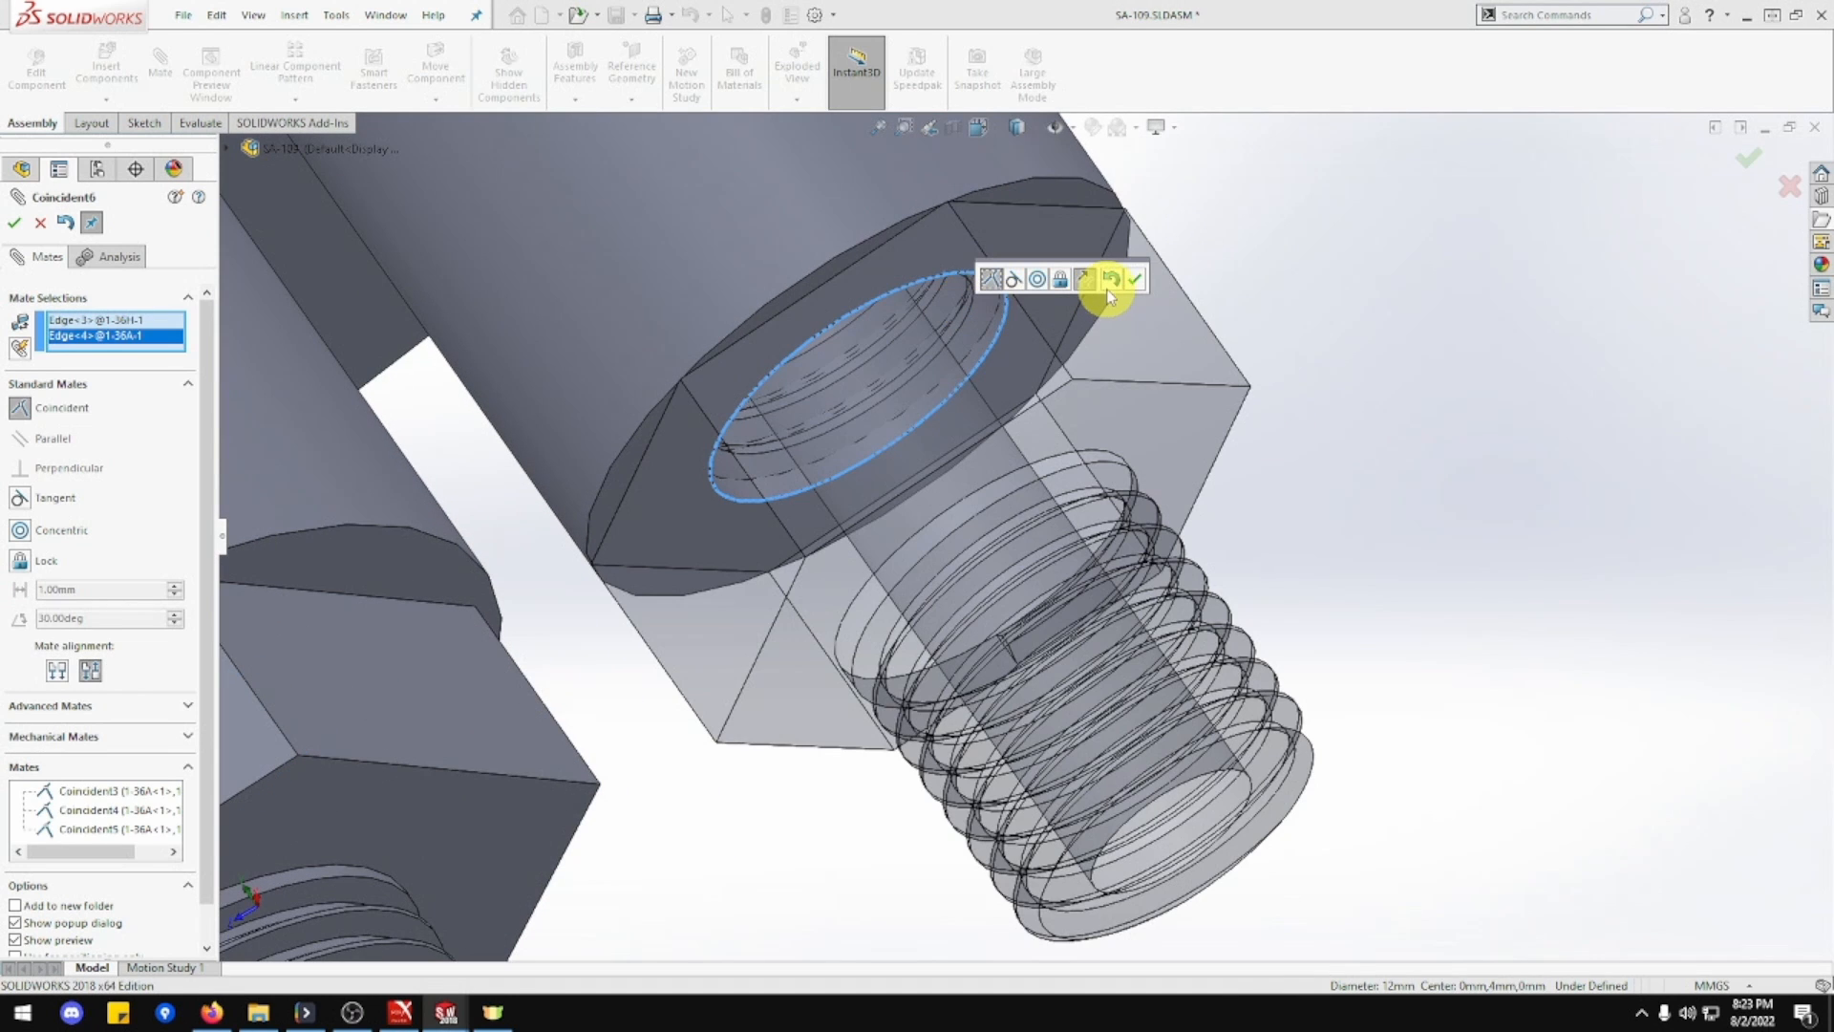
pyautogui.click(1130, 279)
pyautogui.scroll(5, 1164, 416)
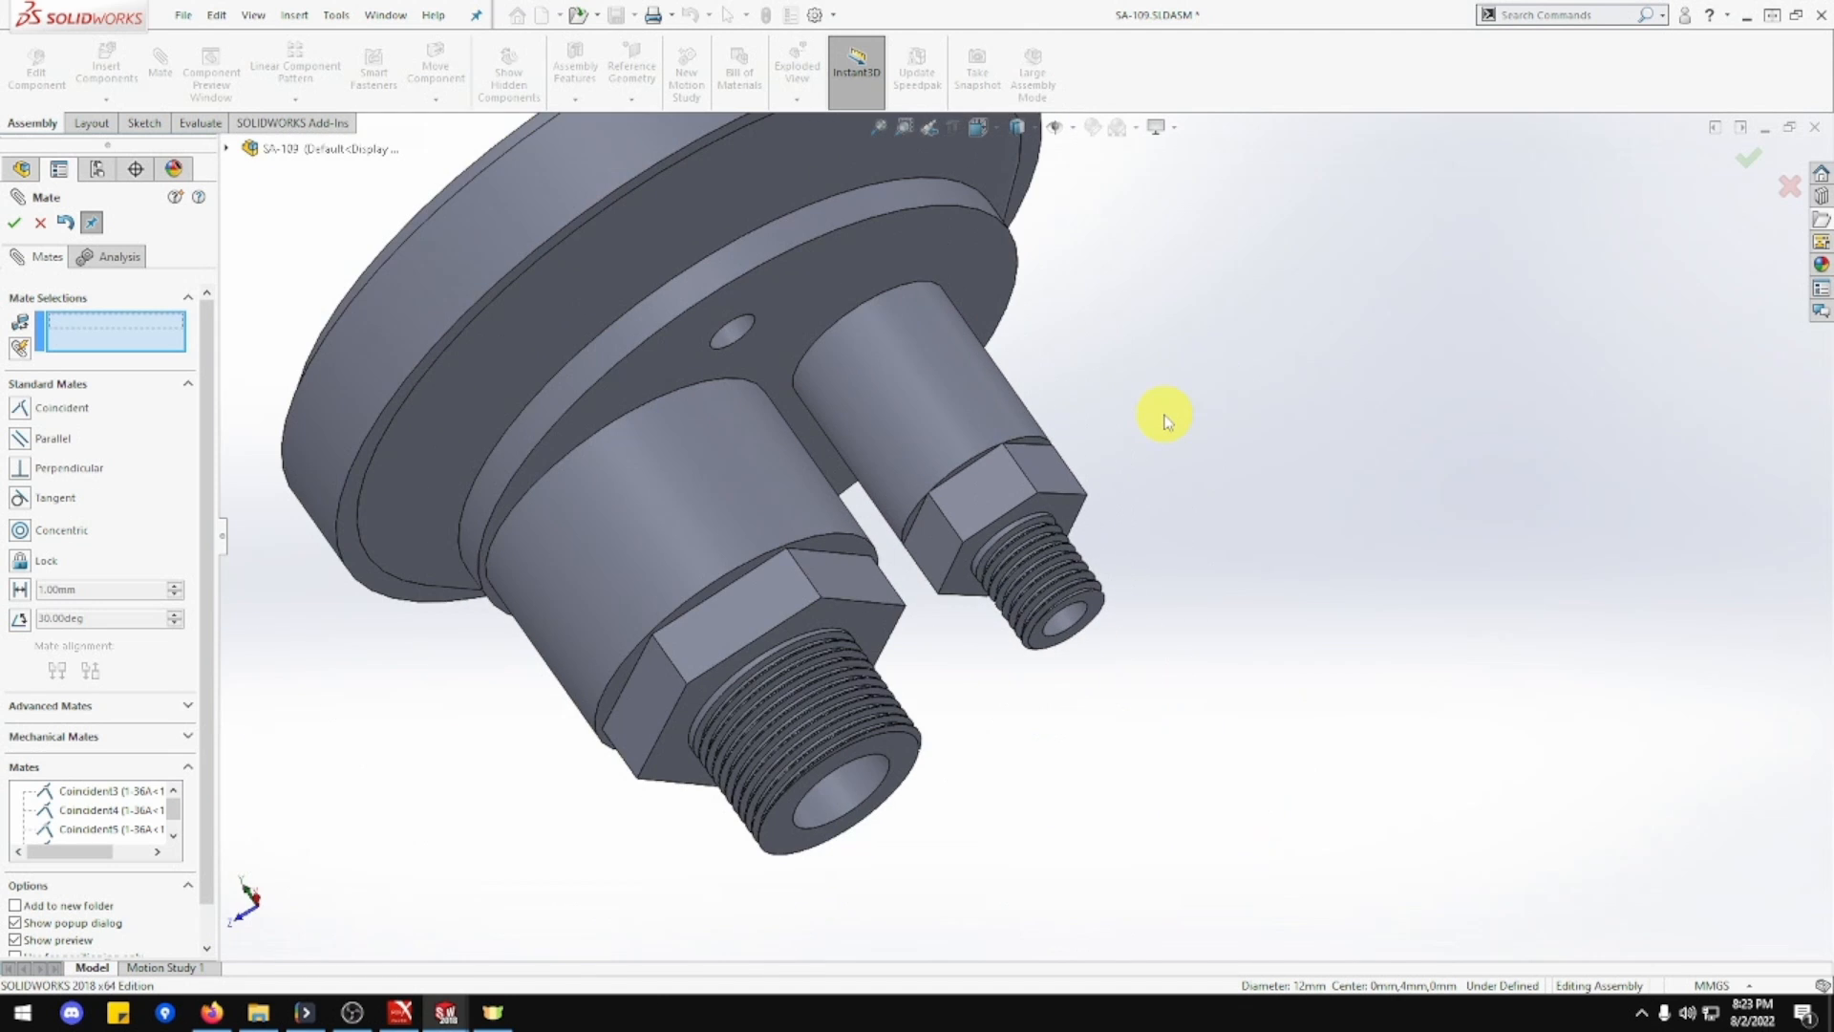
# Add a coincident mate between the straight tube's end face on coil 1-36F and the ledge inside the stepped hole of 1-36A.
pyautogui.moveTo(1194, 471); pyautogui.dragTo(1118, 571, button='middle')
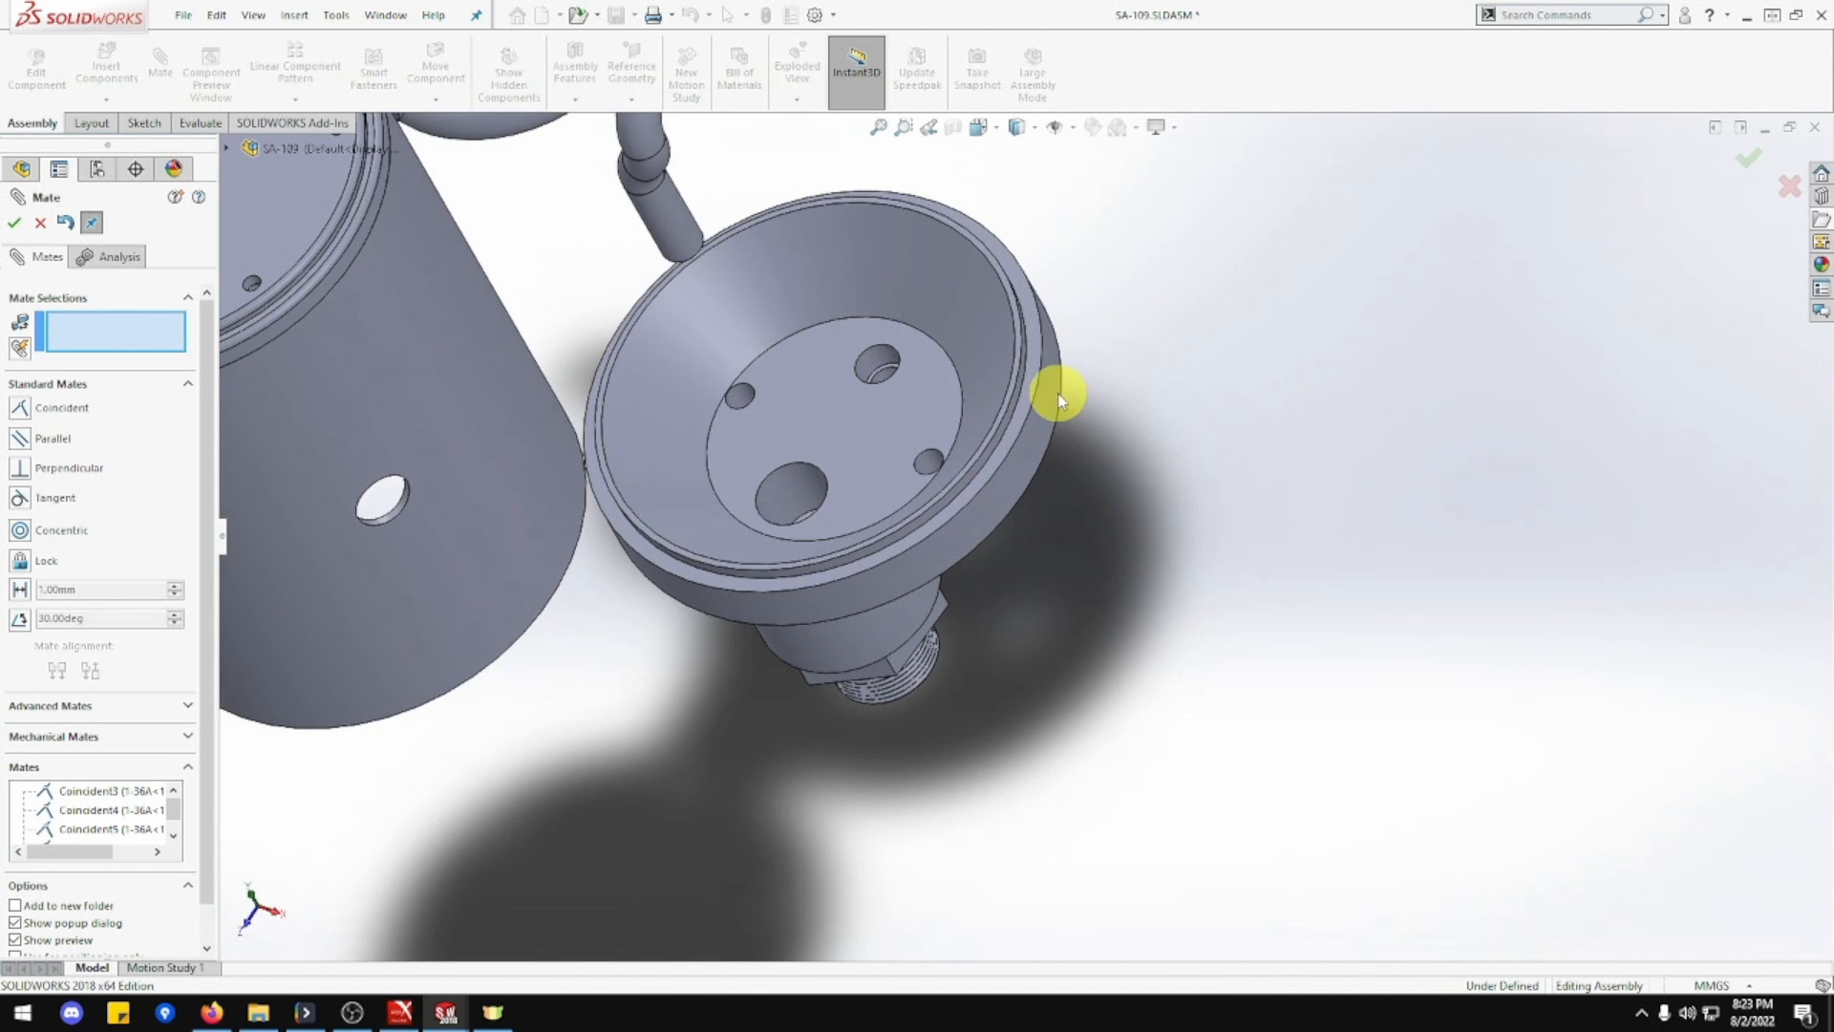
pyautogui.scroll(4, 1058, 399)
pyautogui.moveTo(994, 320); pyautogui.dragTo(888, 287, button='middle')
pyautogui.scroll(-4, 850, 296)
pyautogui.scroll(-4, 885, 421)
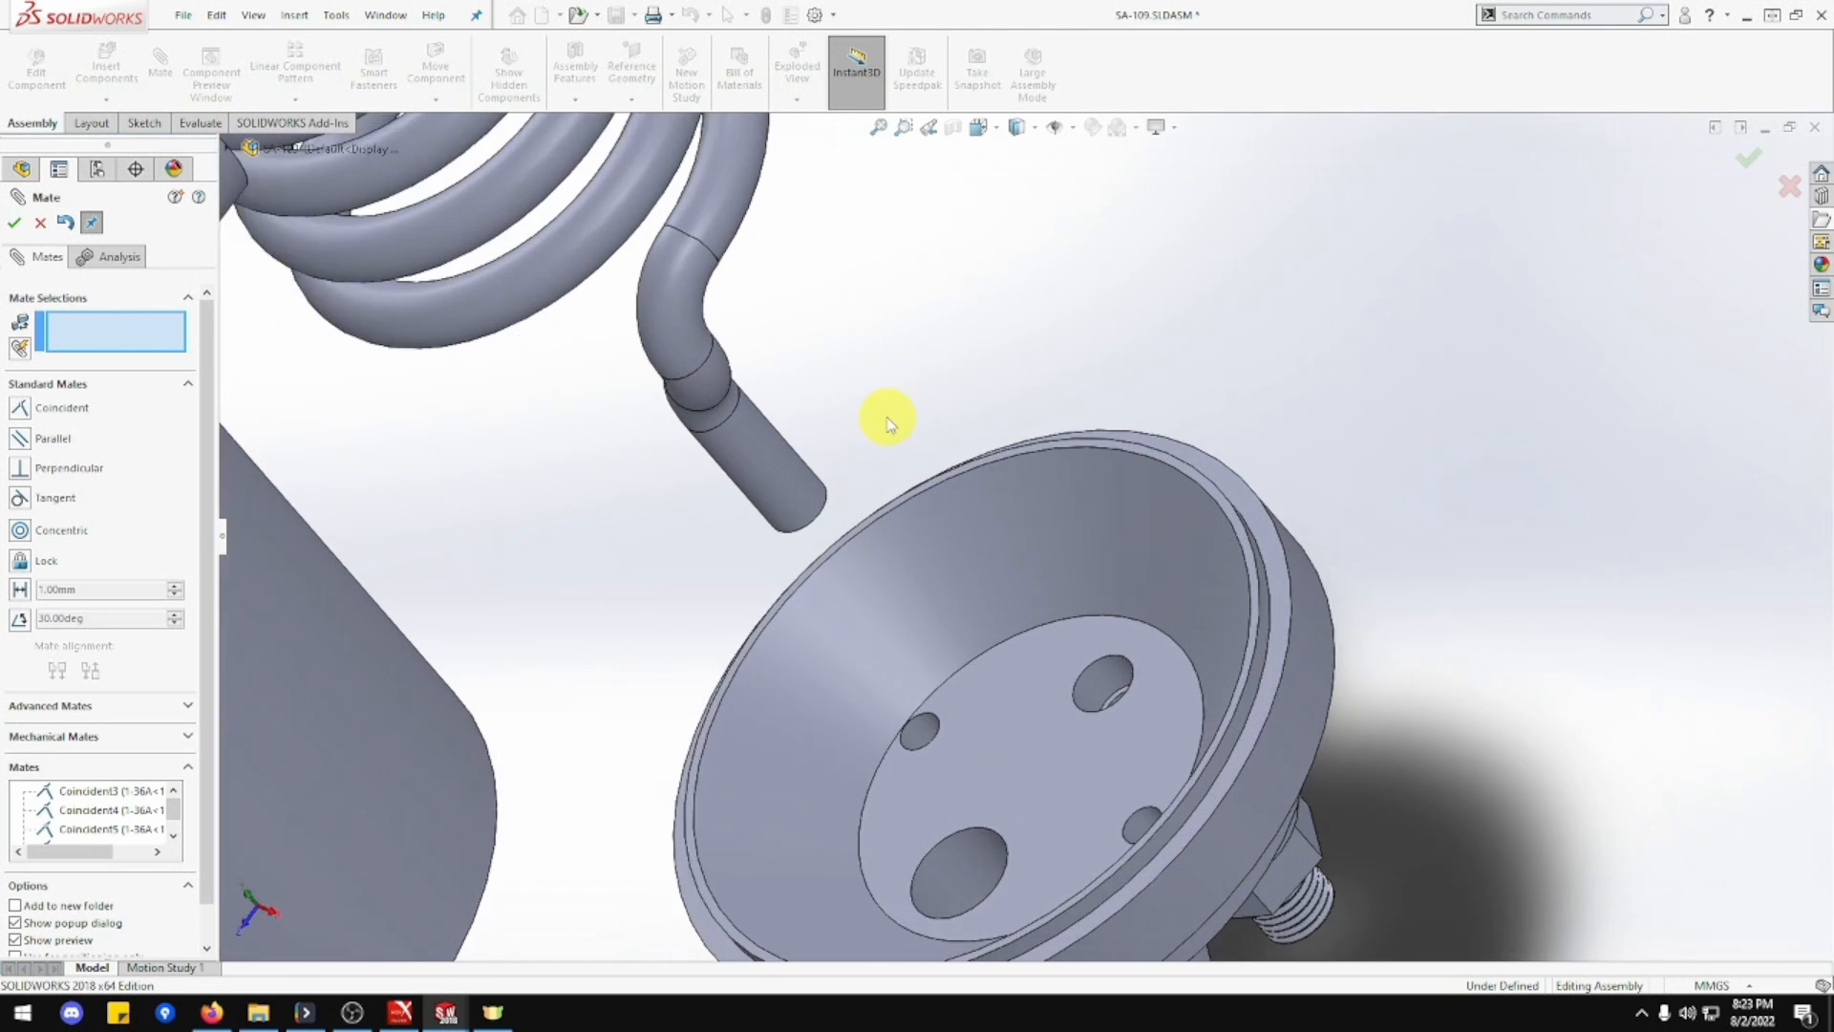
pyautogui.moveTo(884, 426); pyautogui.dragTo(754, 501, button='middle')
pyautogui.scroll(-3, 755, 502)
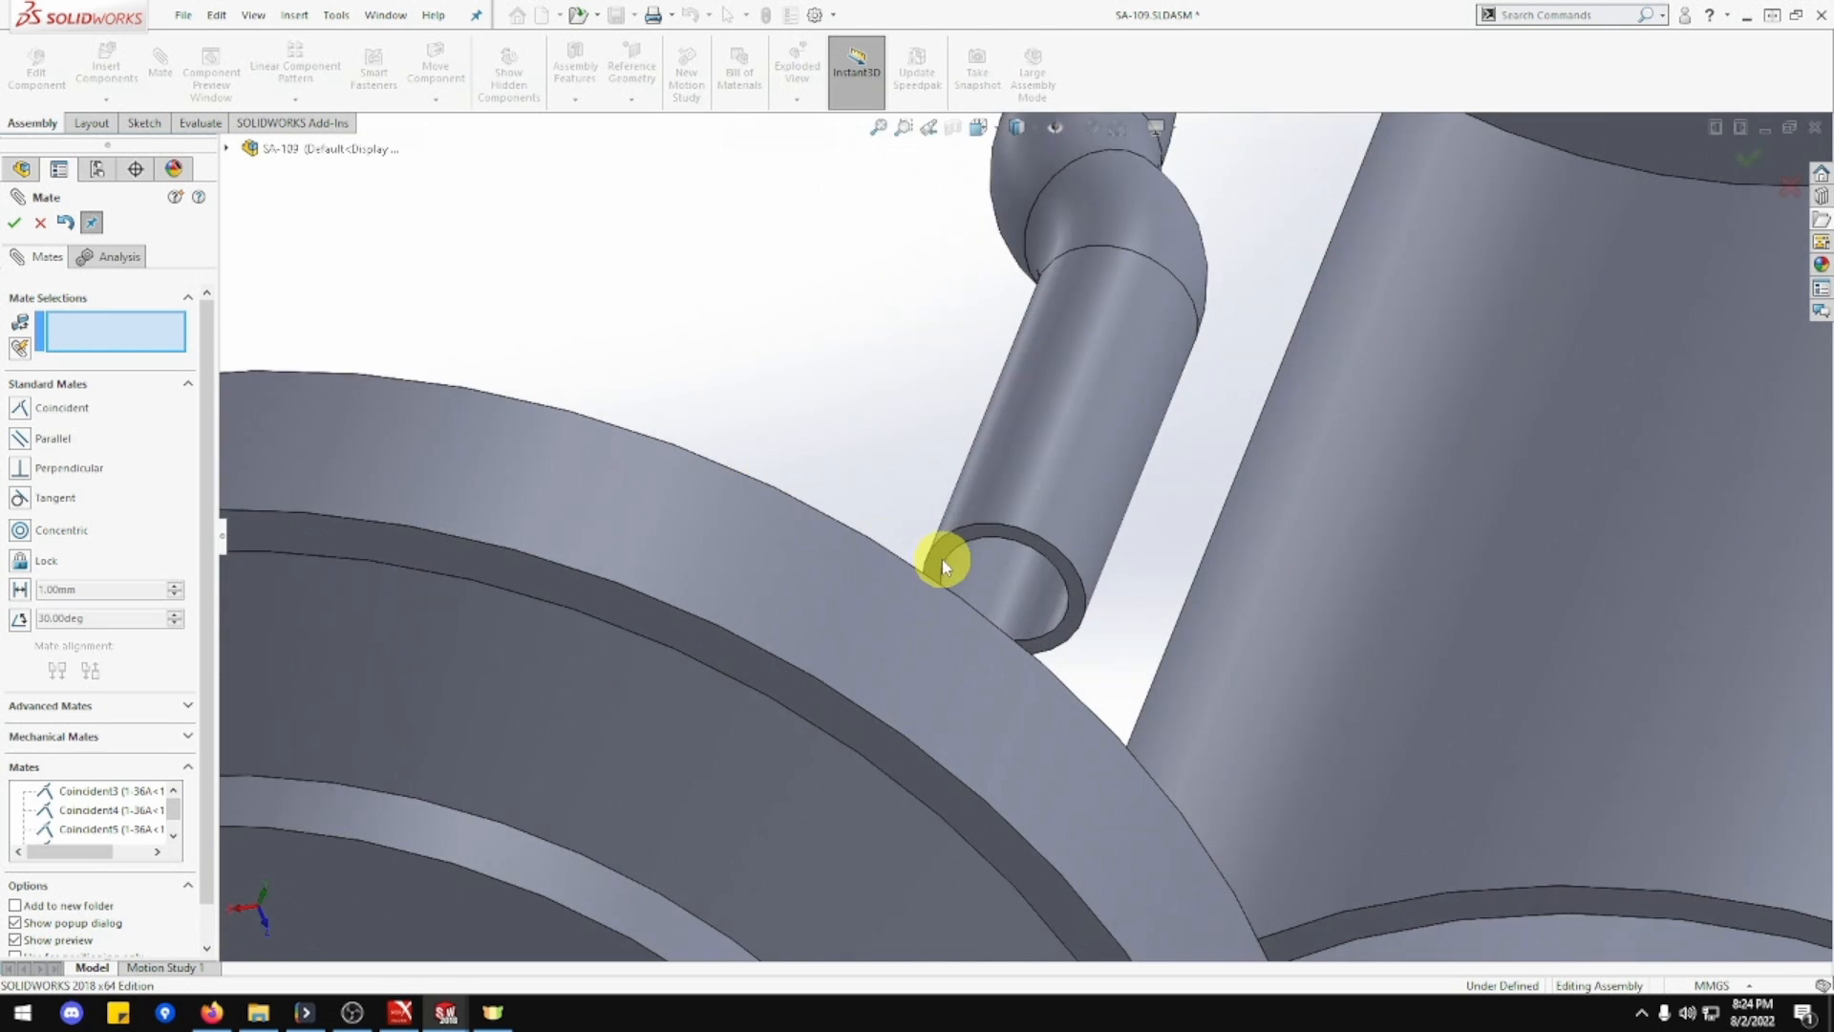
pyautogui.click(973, 544)
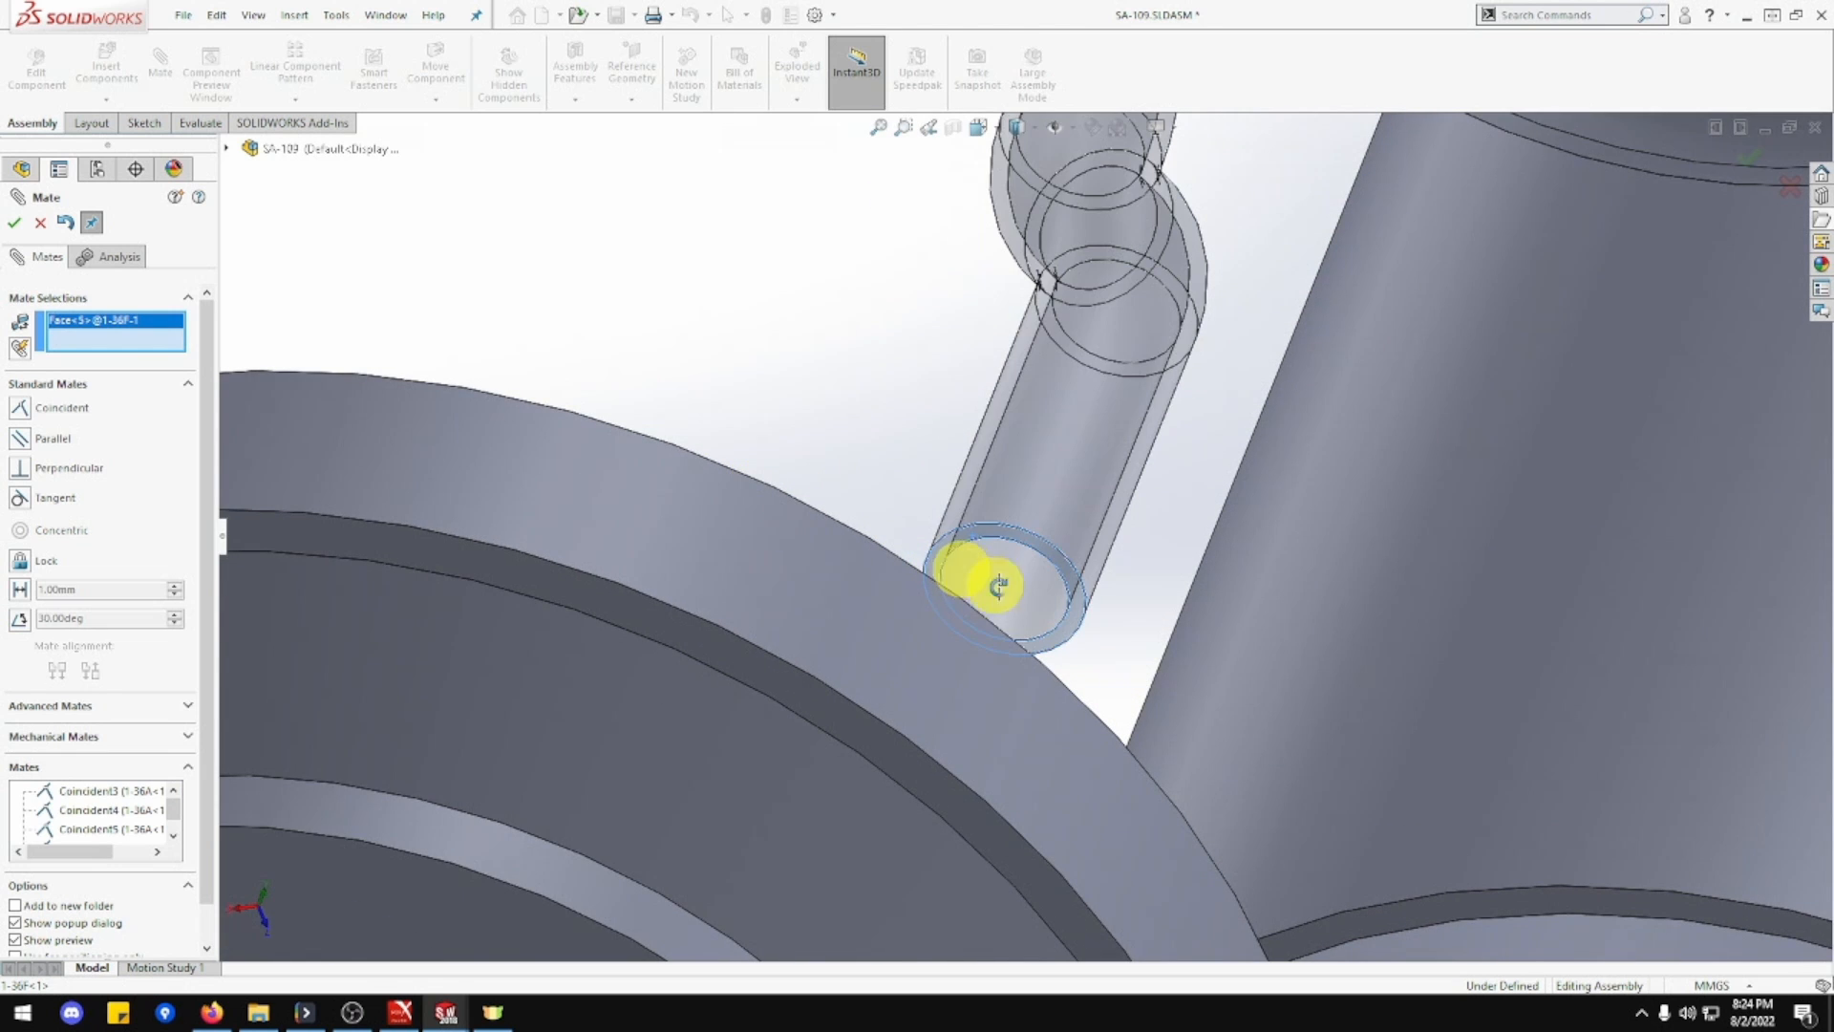
pyautogui.moveTo(983, 573); pyautogui.dragTo(1193, 892, button='middle')
pyautogui.scroll(4, 1194, 892)
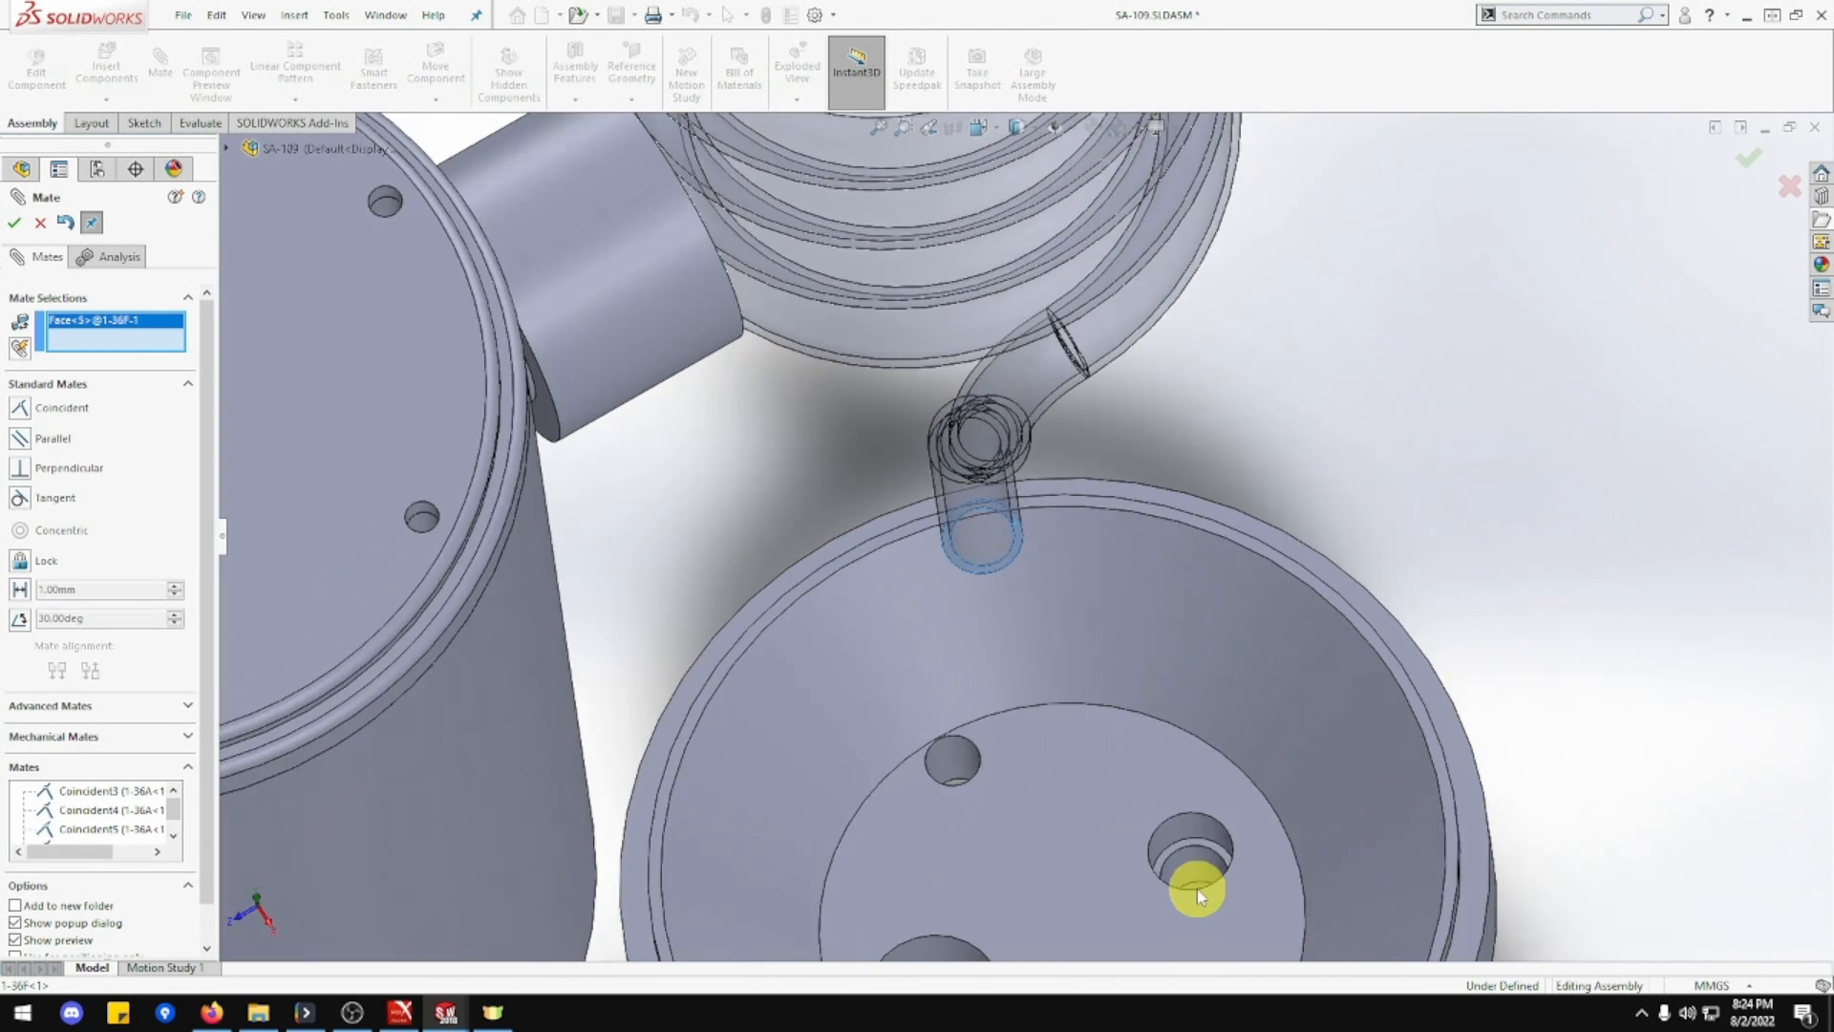
pyautogui.scroll(-4, 1196, 888)
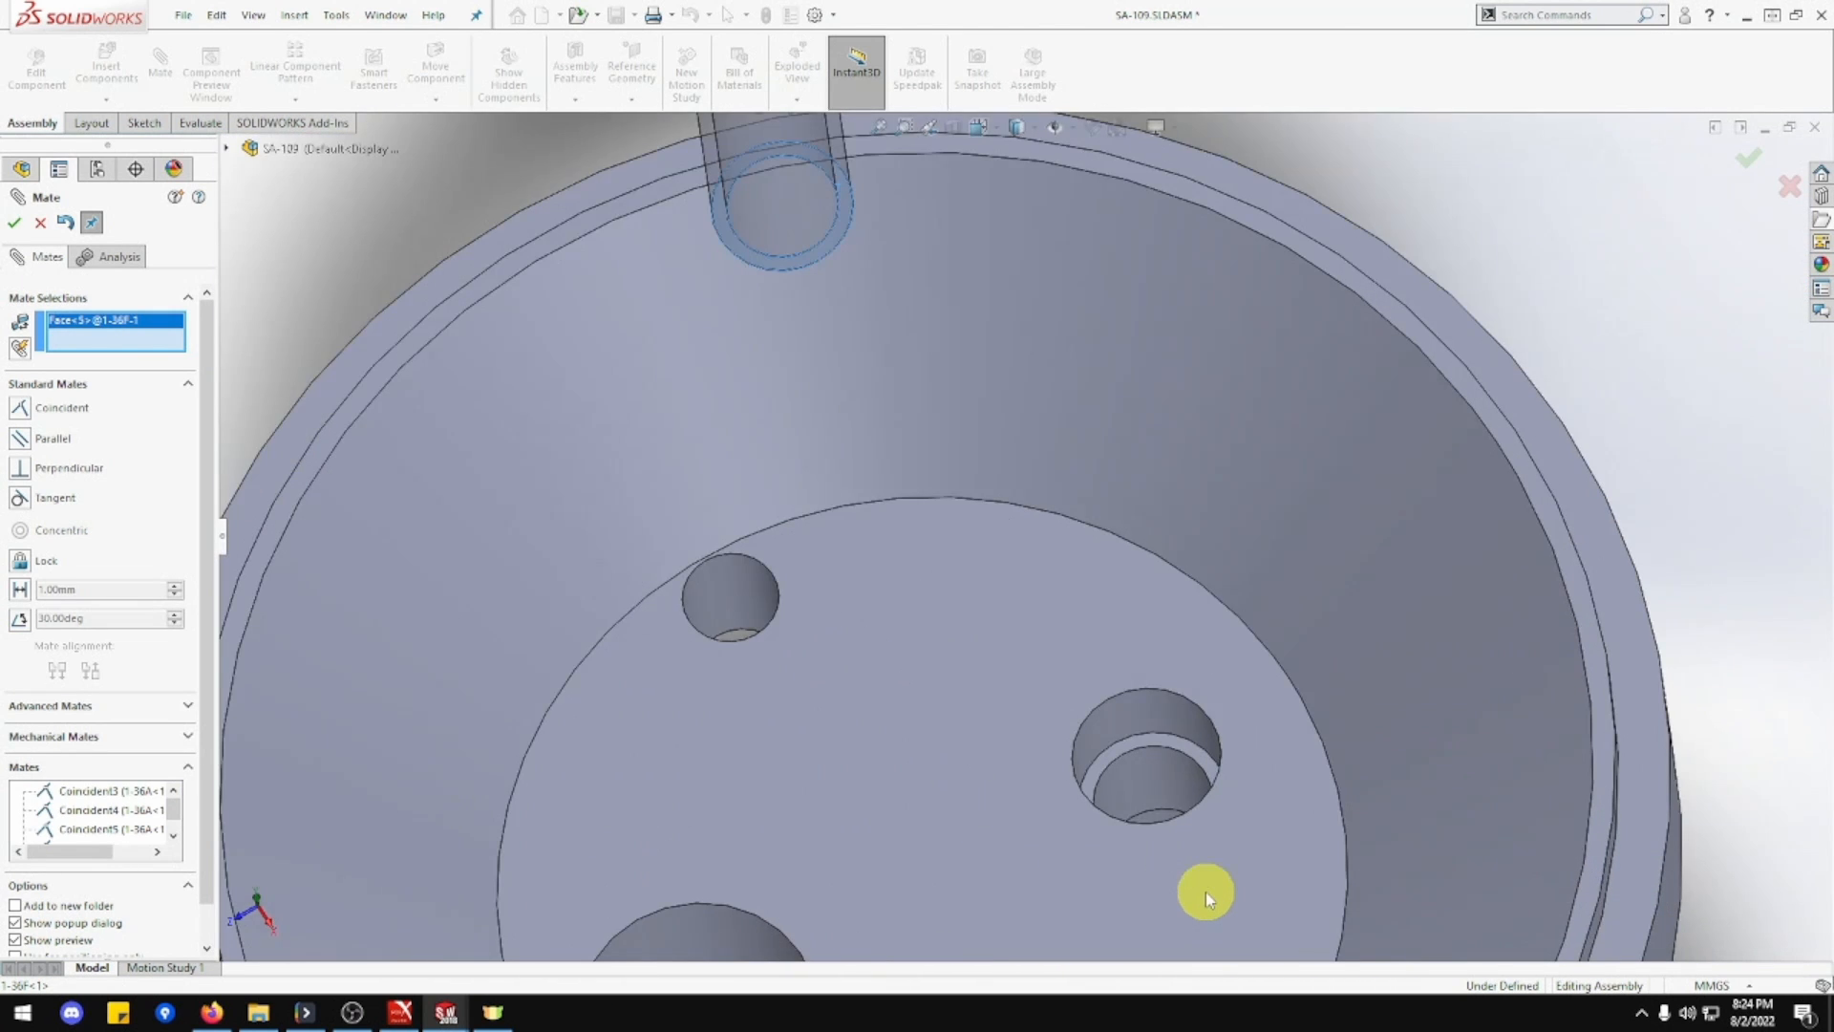
pyautogui.click(1193, 759)
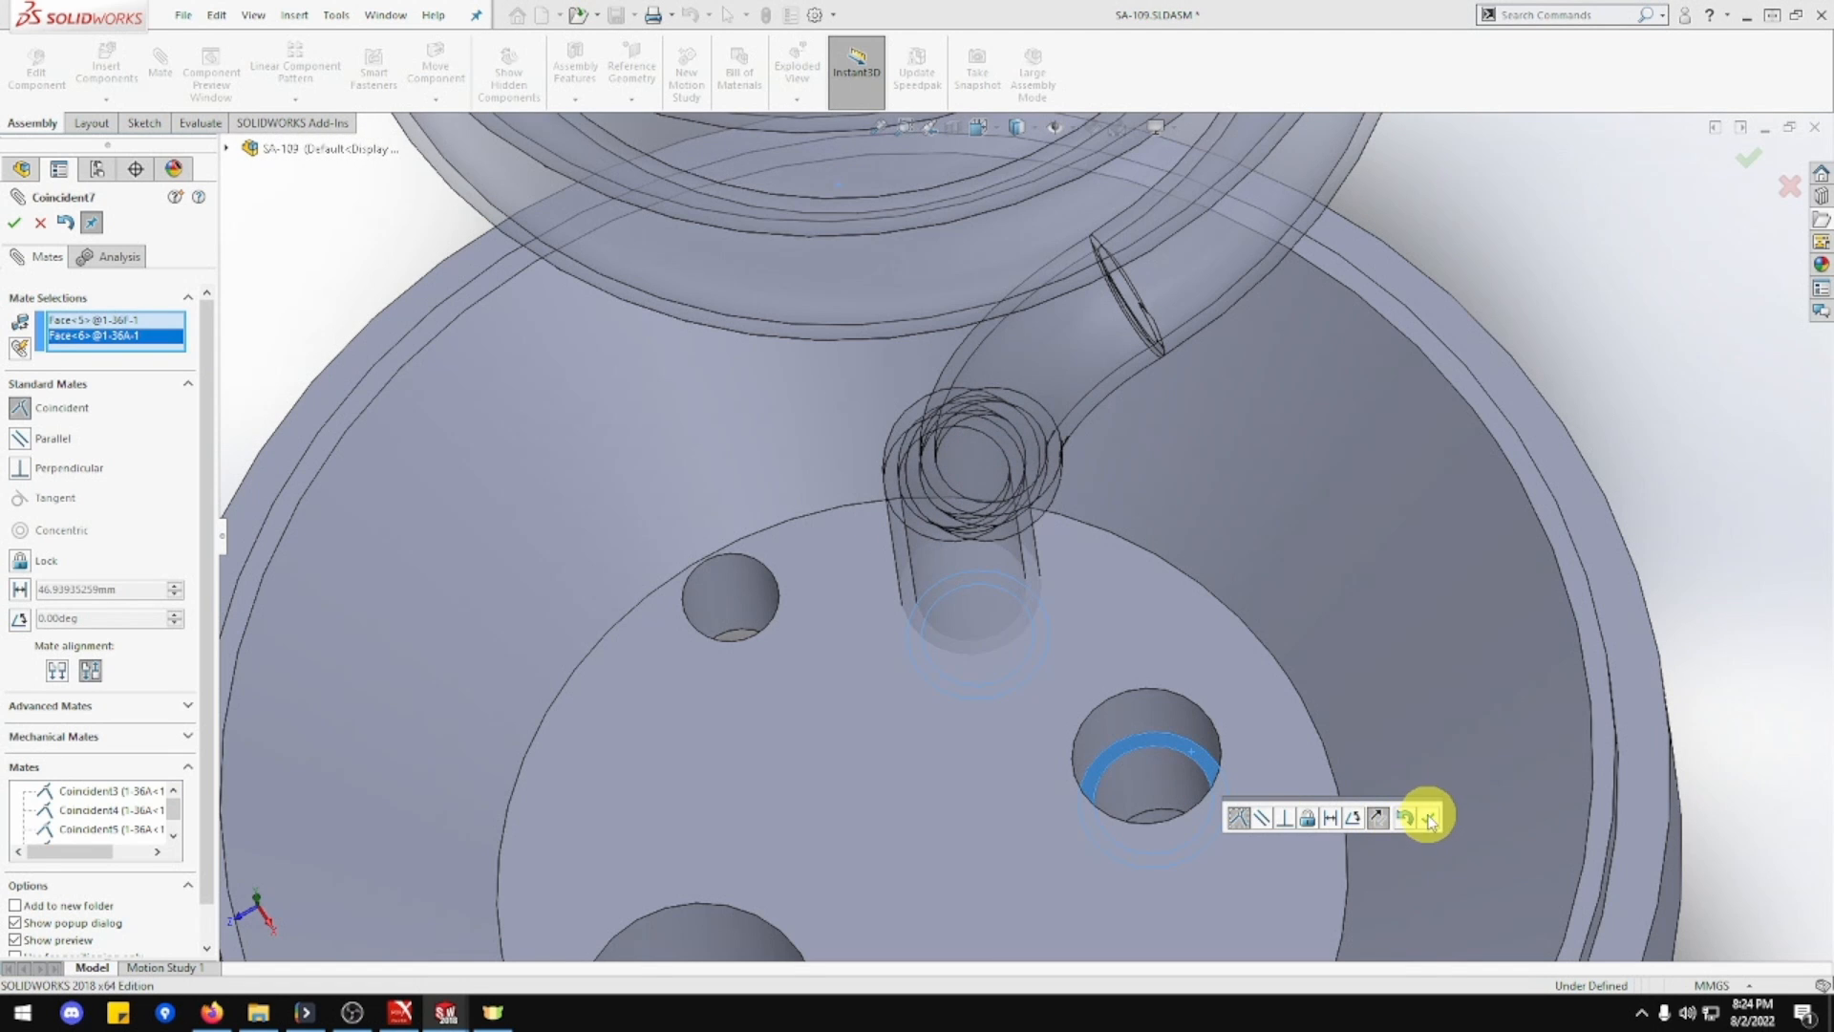
pyautogui.click(1430, 820)
# Add a concentric mate between the stepped hole's cylindrical wall on 1-36A and the coil's straight tube end, and finish mating.
pyautogui.click(1136, 718)
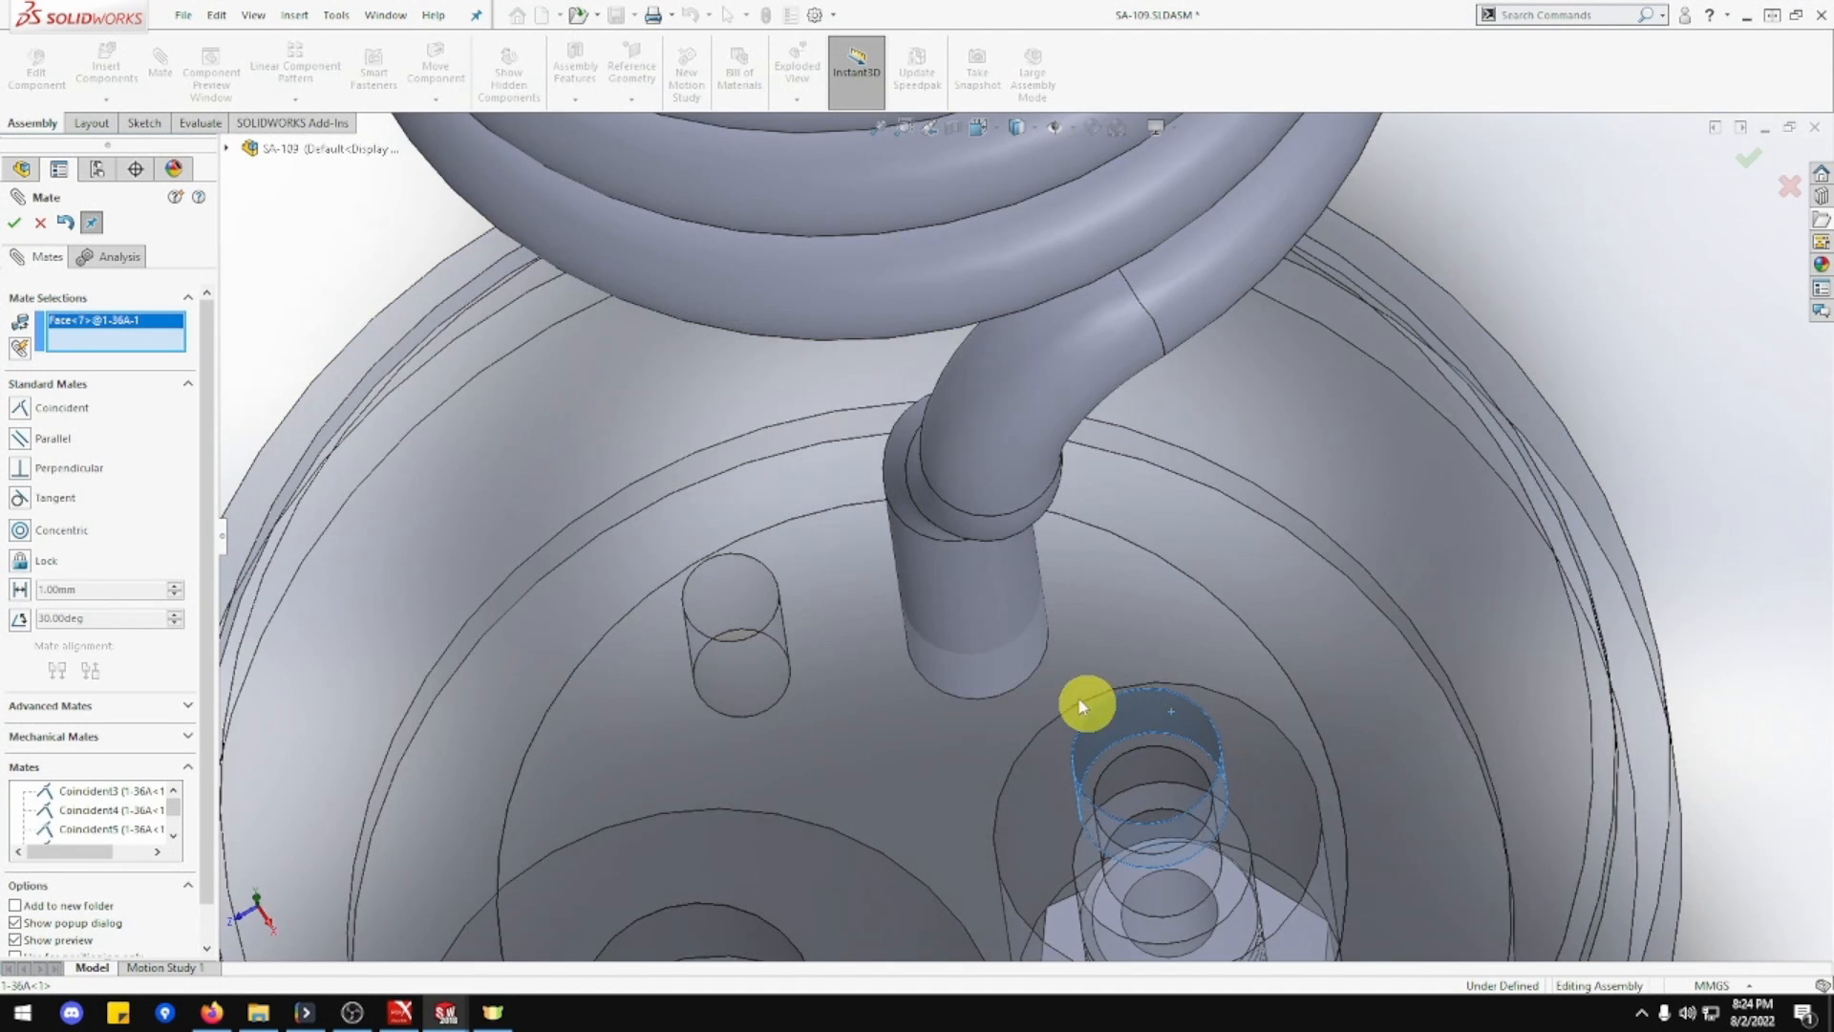
pyautogui.click(1022, 642)
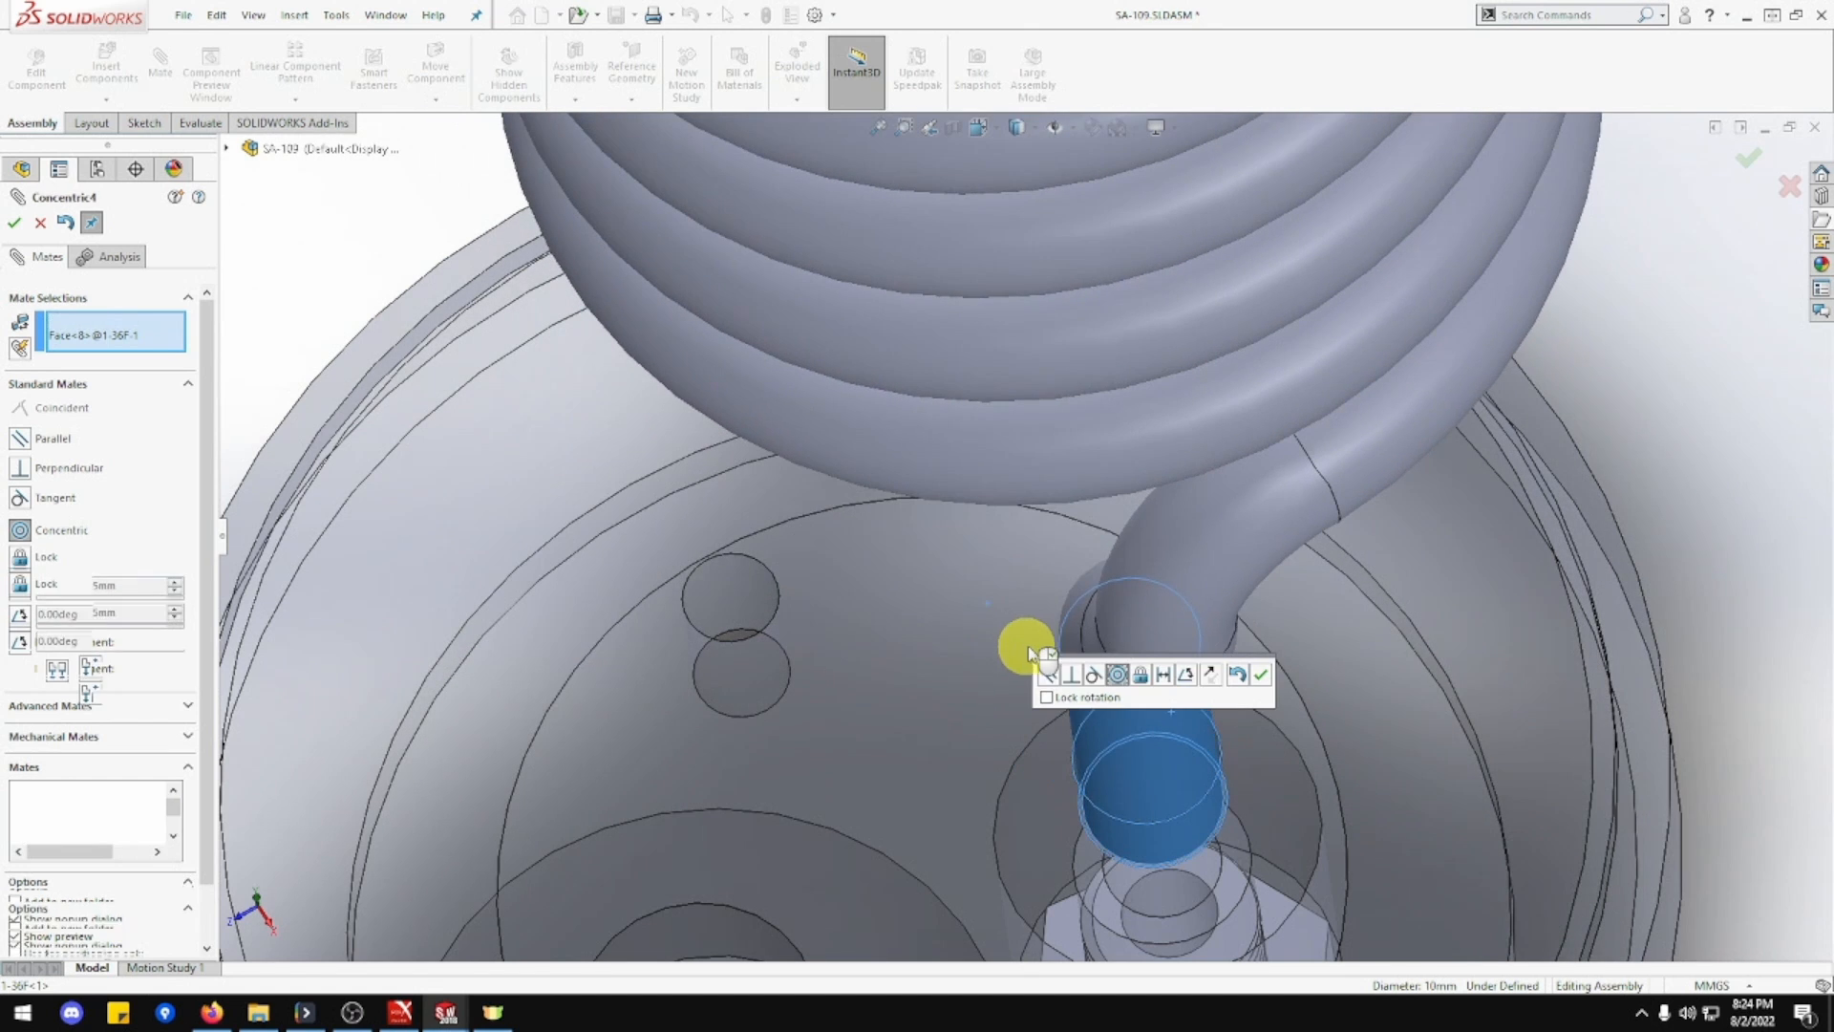
pyautogui.click(1261, 676)
pyautogui.scroll(8, 1259, 674)
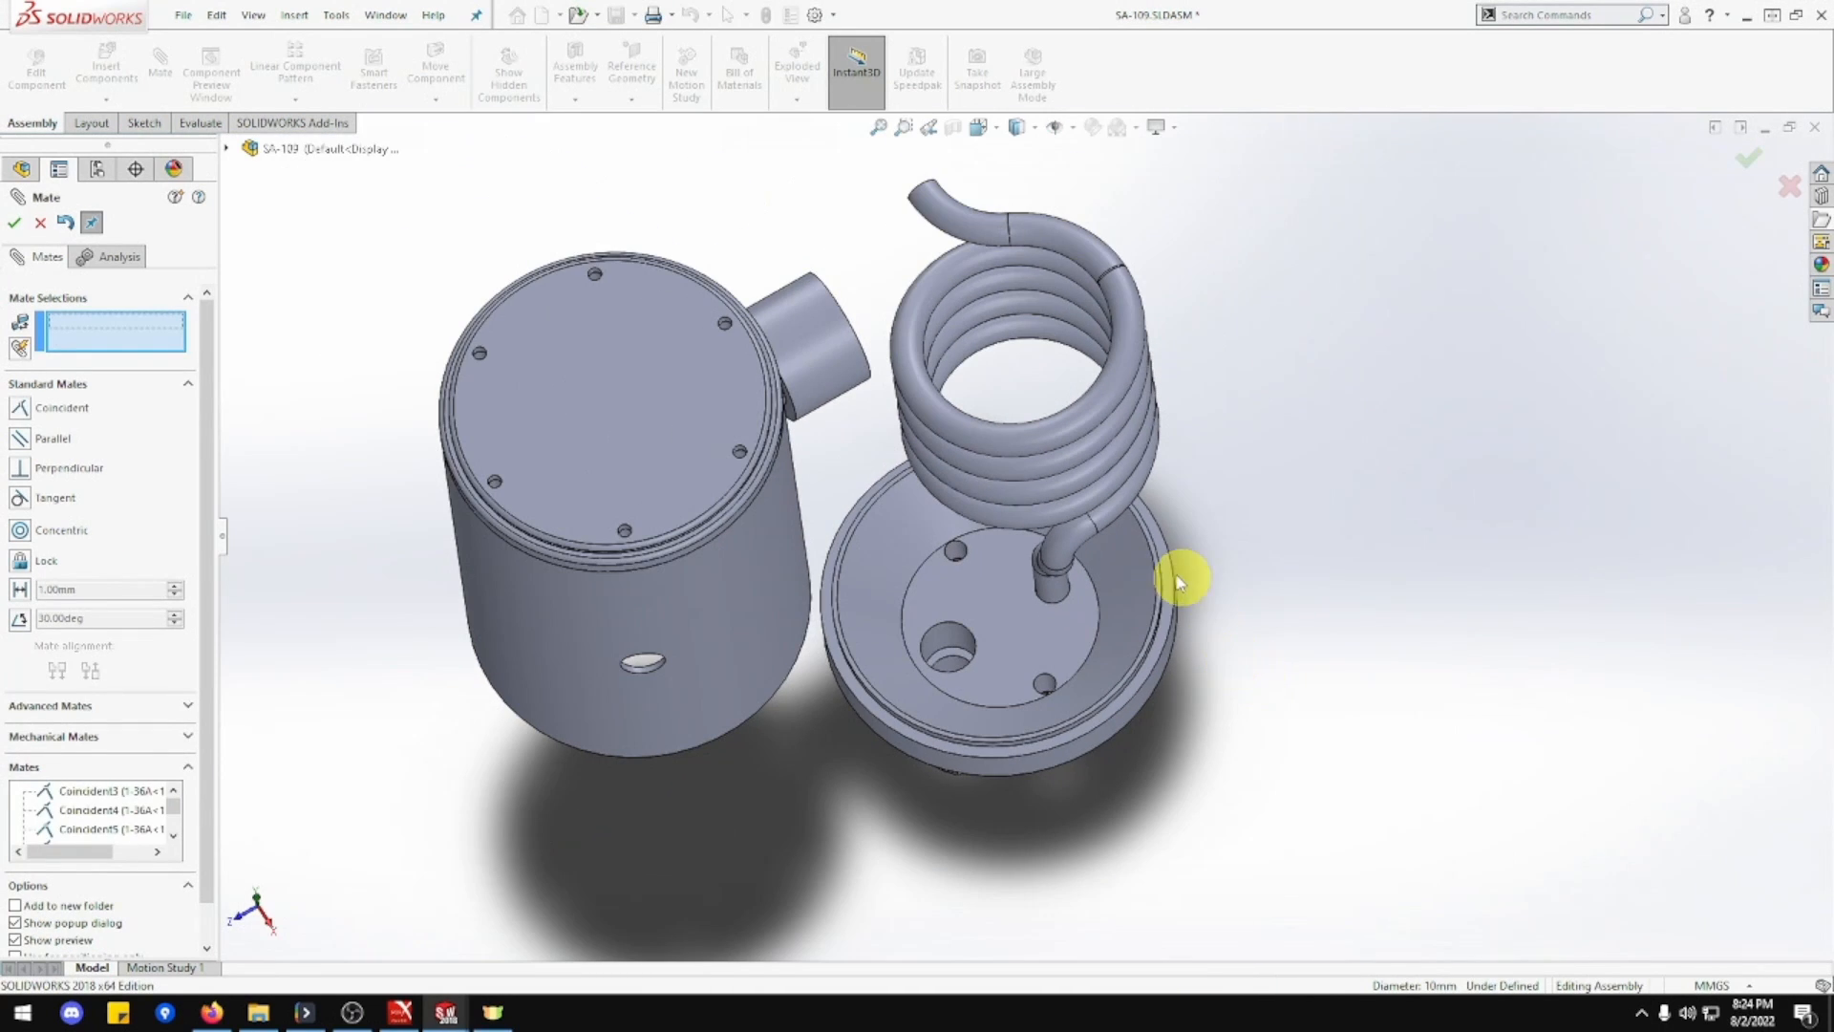
pyautogui.click(15, 223)
# Rotate coil 1-36F about its mounted tube end so that it sits over base 1-36A.
pyautogui.click(933, 393)
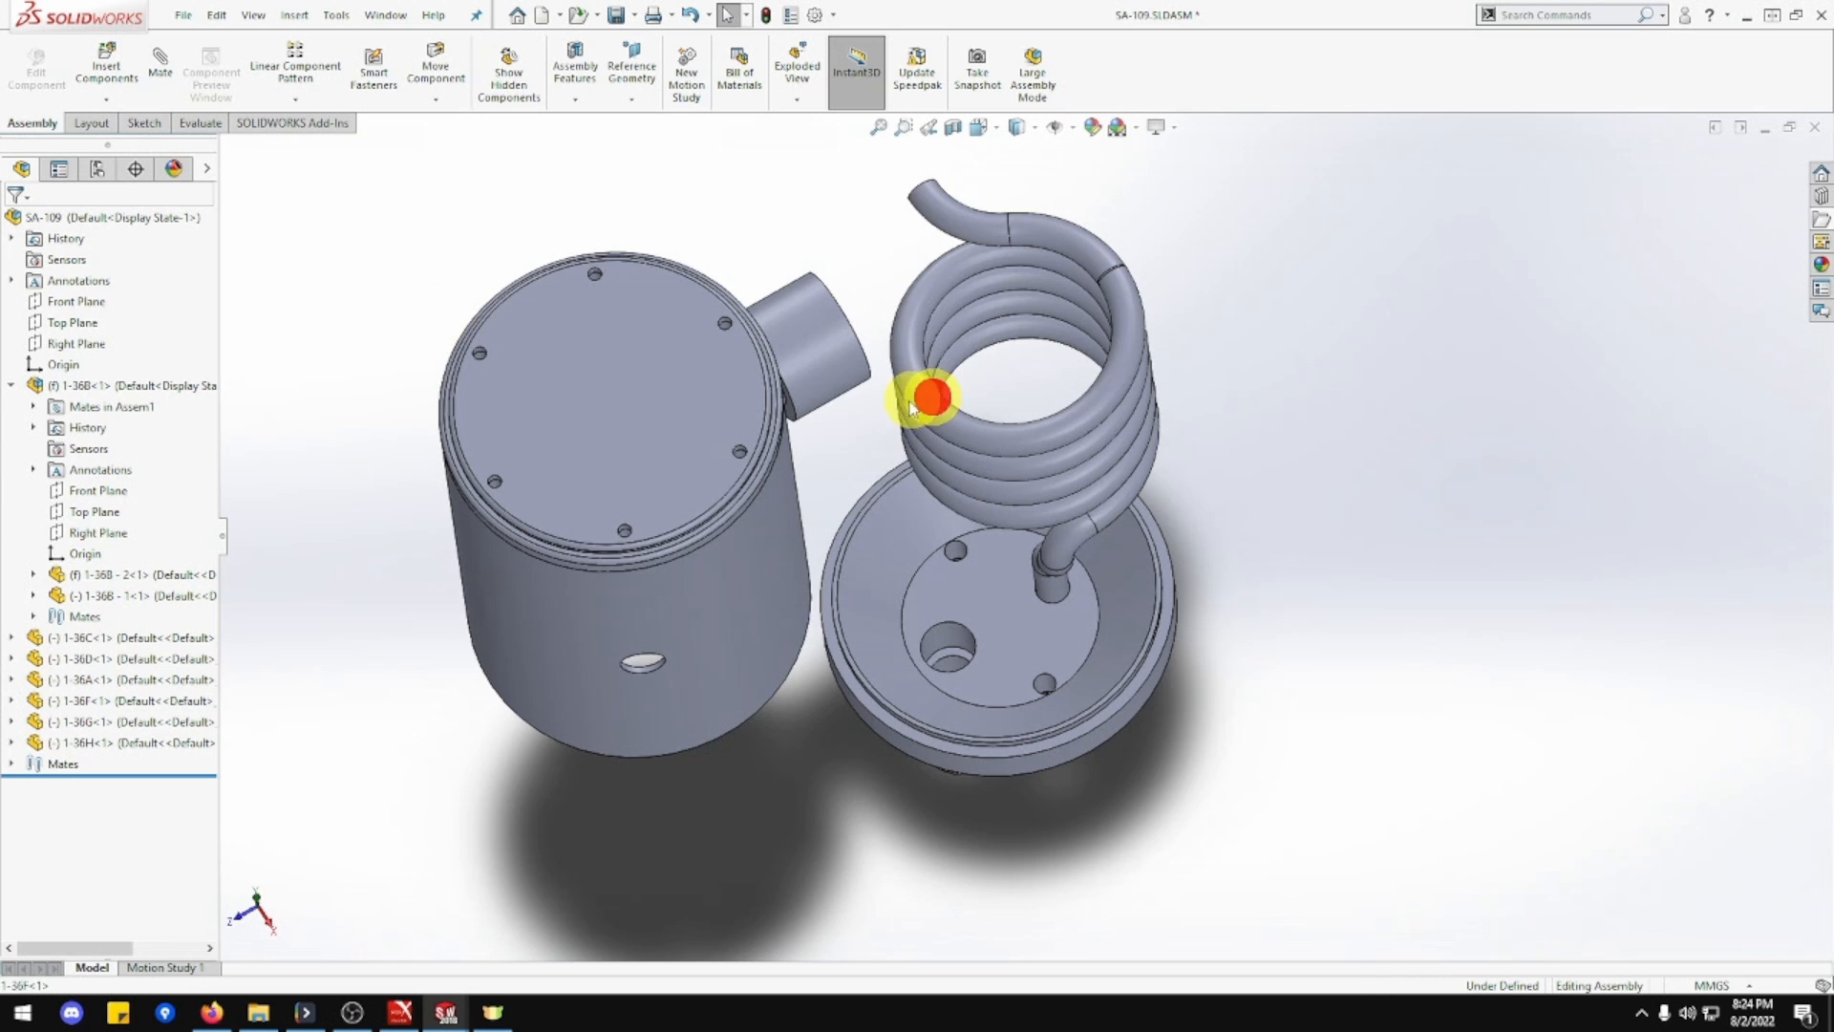
pyautogui.moveTo(903, 529); pyautogui.dragTo(1056, 642)
pyautogui.scroll(2, 1062, 659)
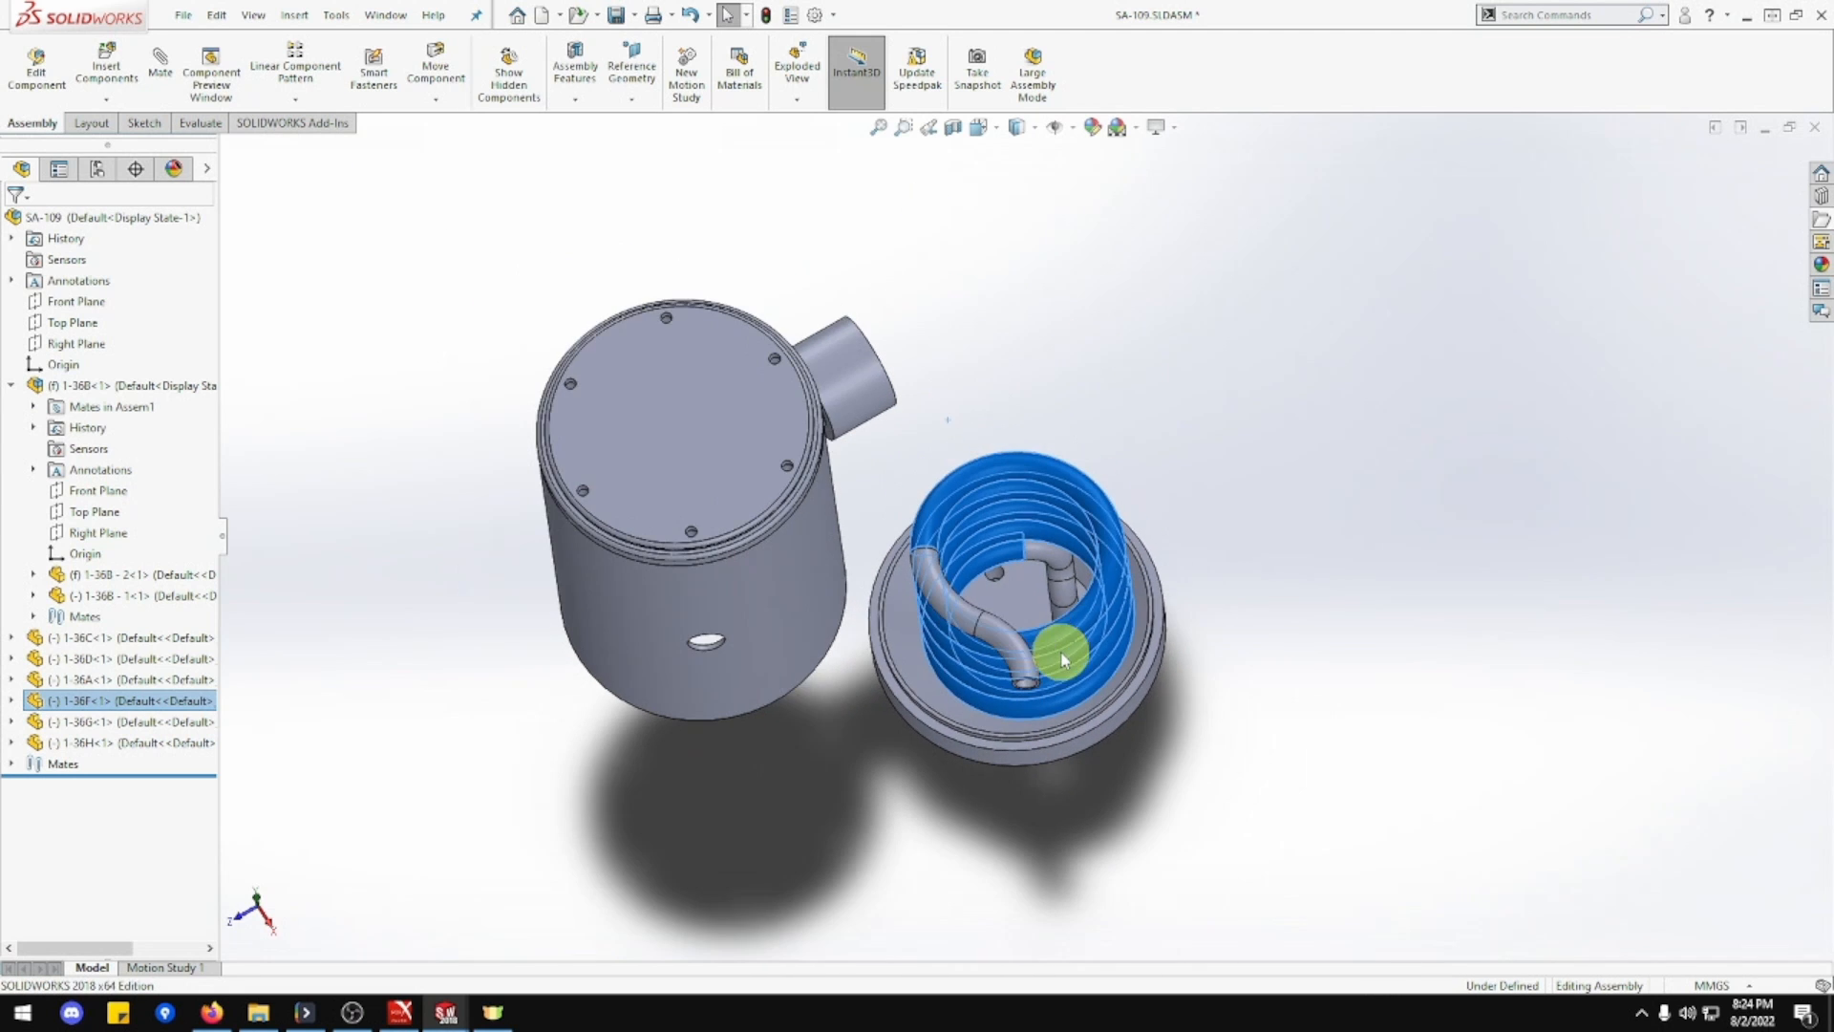
pyautogui.click(1251, 578)
pyautogui.moveTo(1249, 585); pyautogui.dragTo(1275, 717, button='middle')
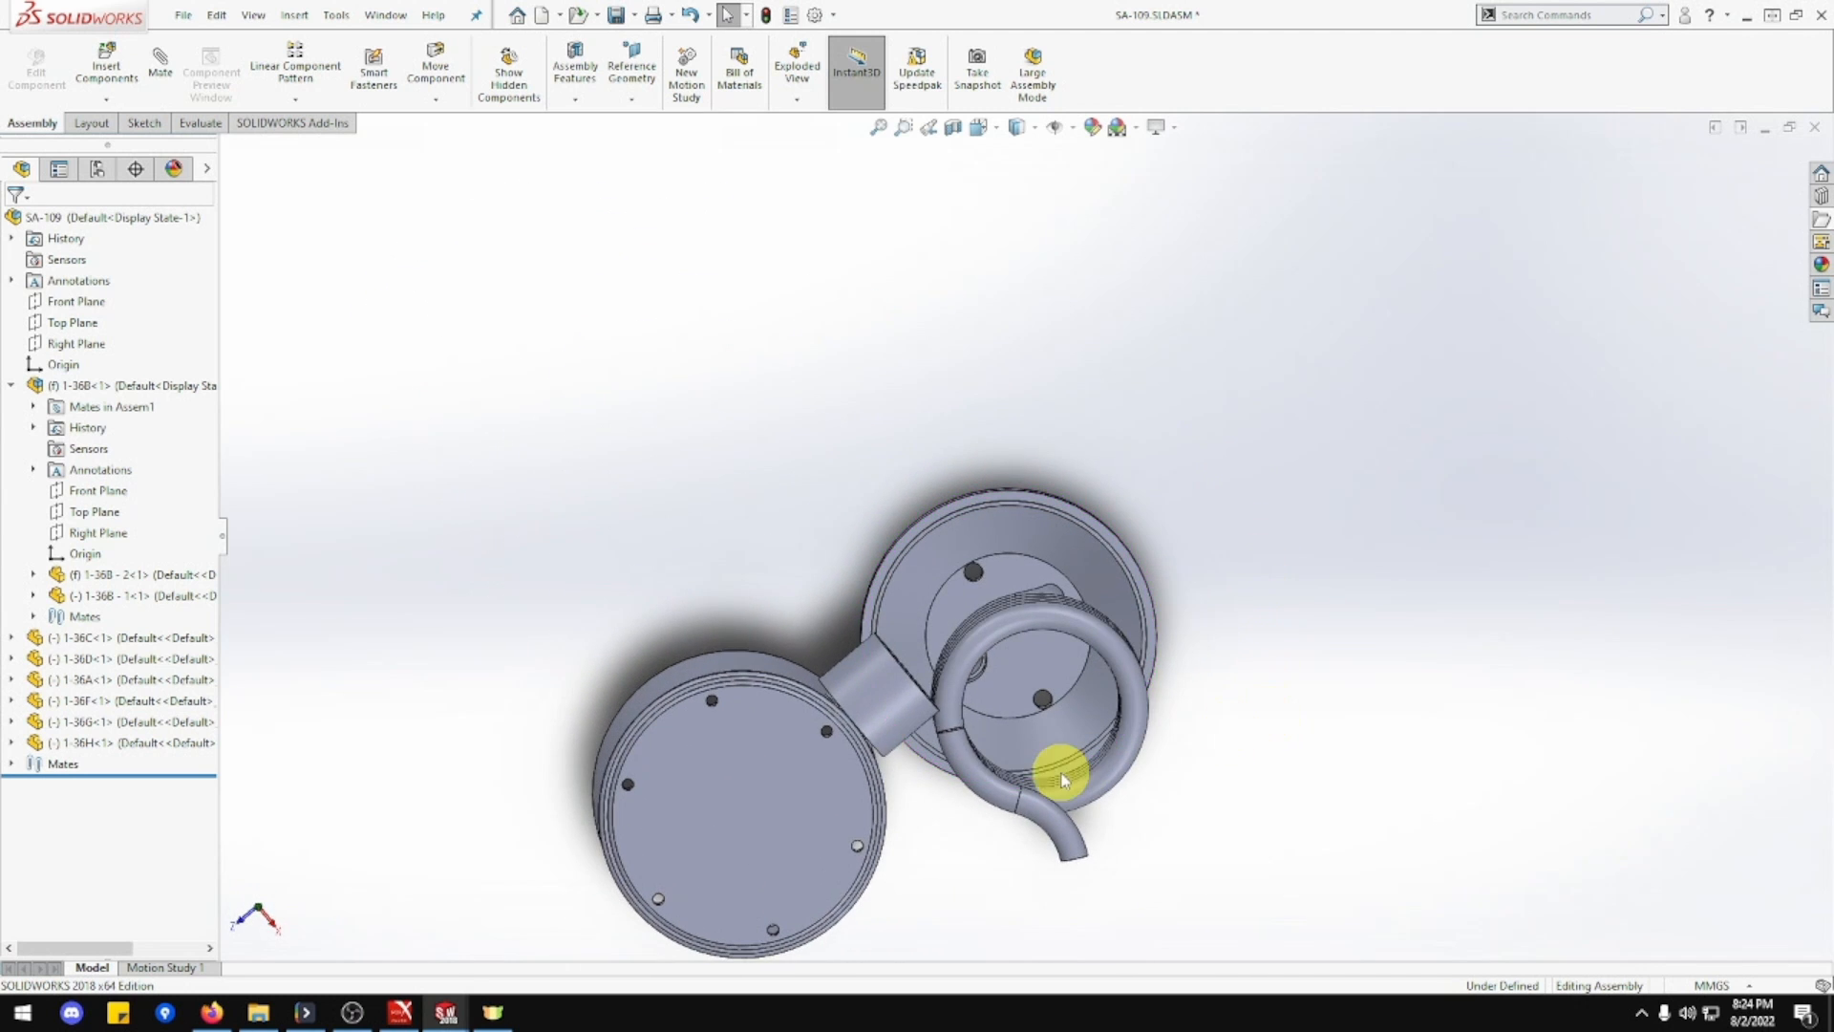
pyautogui.click(1067, 807)
pyautogui.scroll(3, 1015, 793)
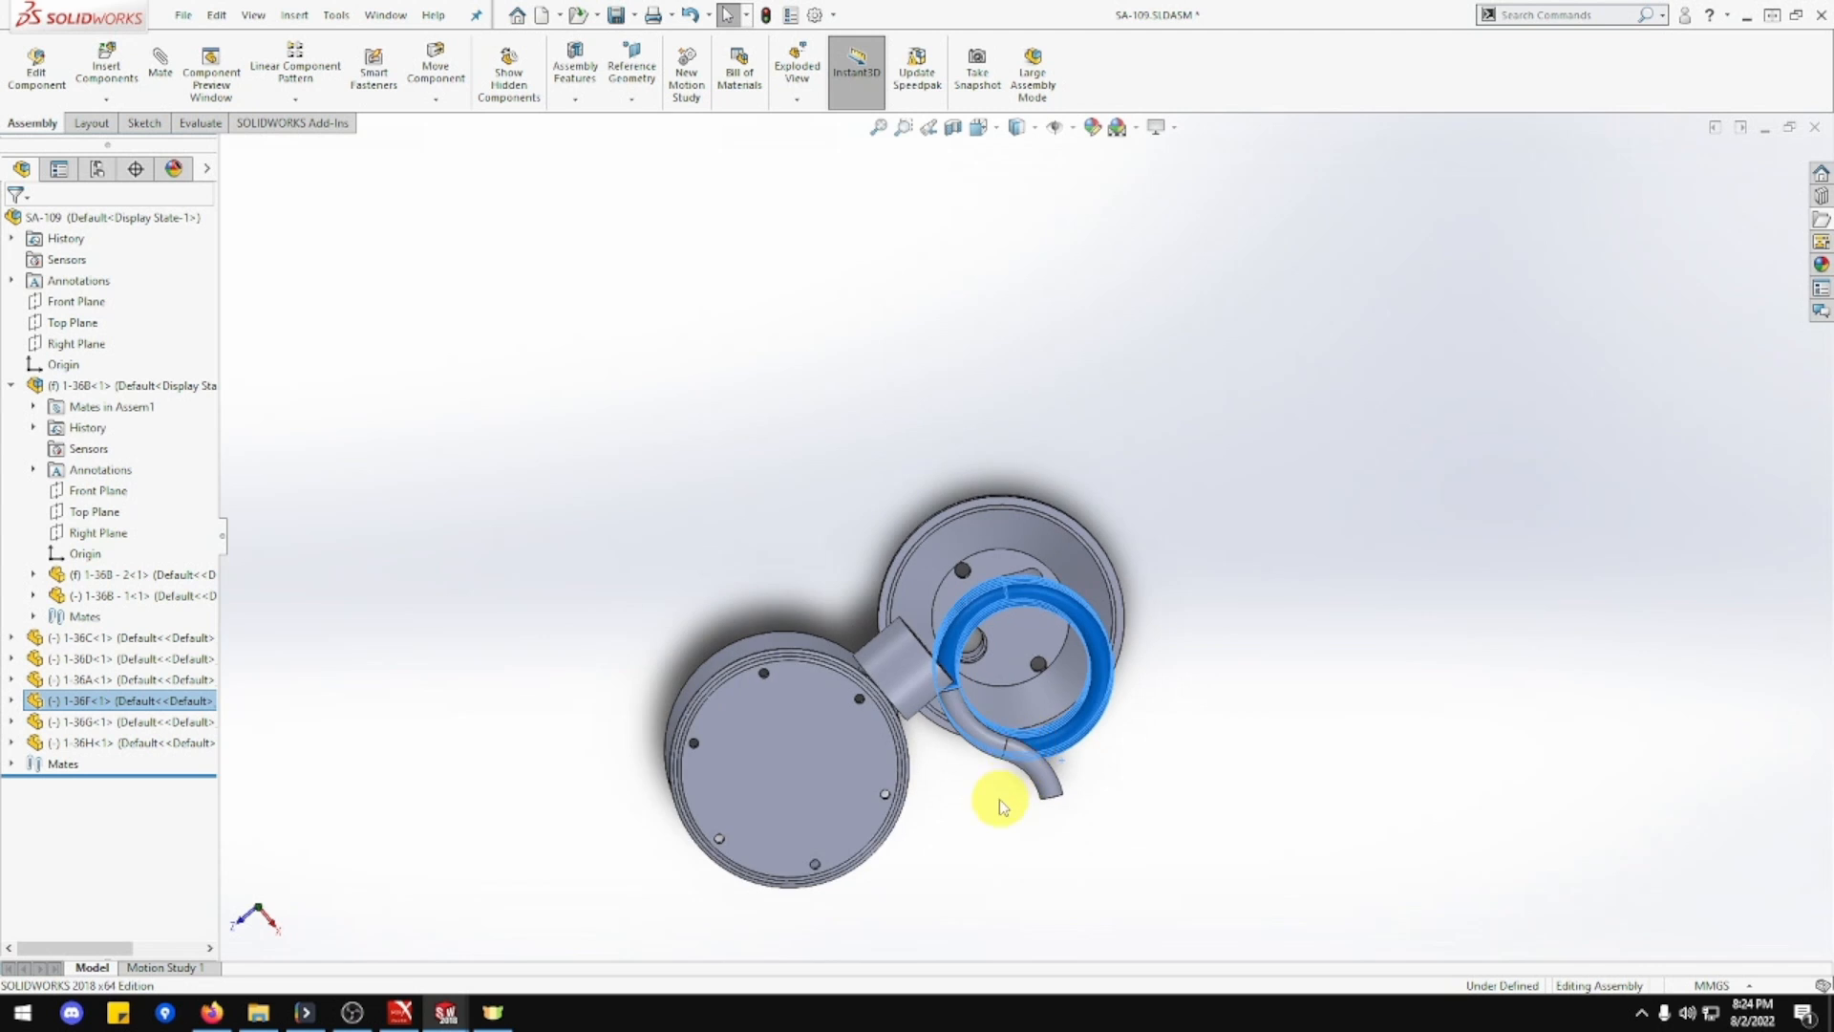
pyautogui.moveTo(999, 798); pyautogui.dragTo(983, 540, button='middle')
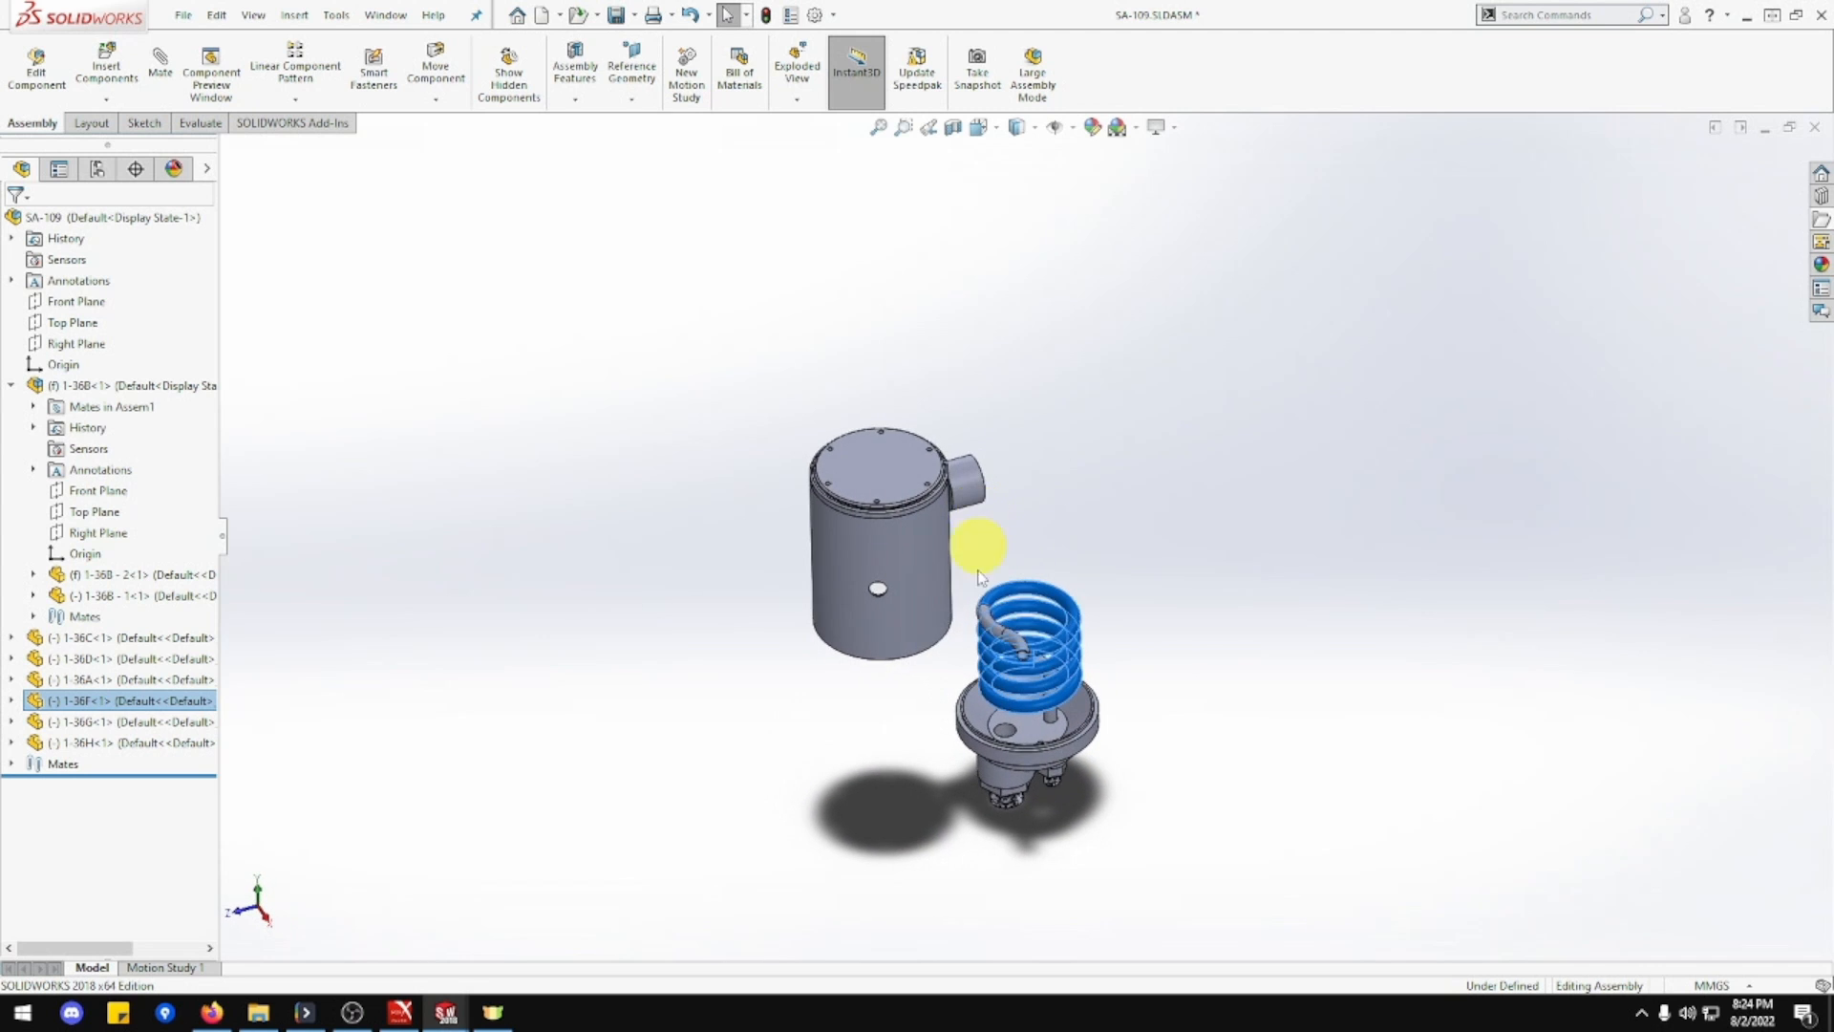
pyautogui.scroll(-3, 901, 666)
pyautogui.scroll(-3, 901, 665)
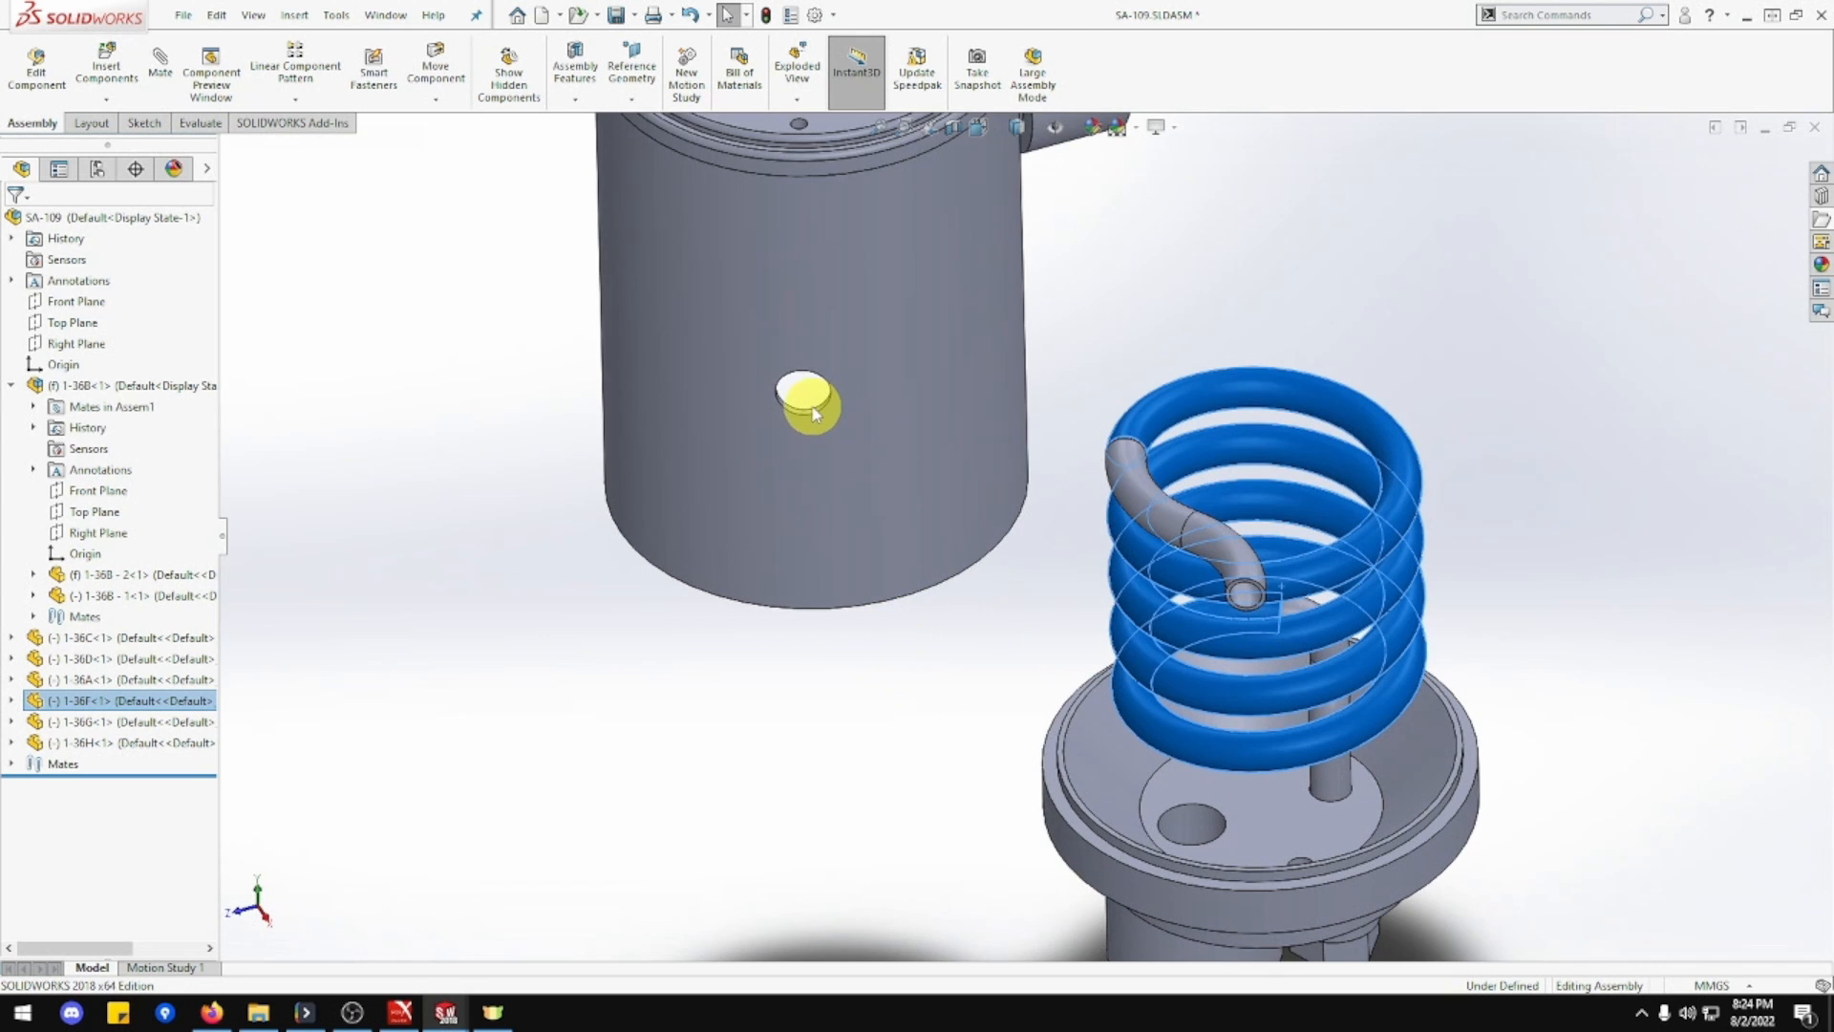
# Move coil 1-36F and base 1-36A farther from the vessel, and swing the coil outward past the base's rim.
pyautogui.click(994, 643)
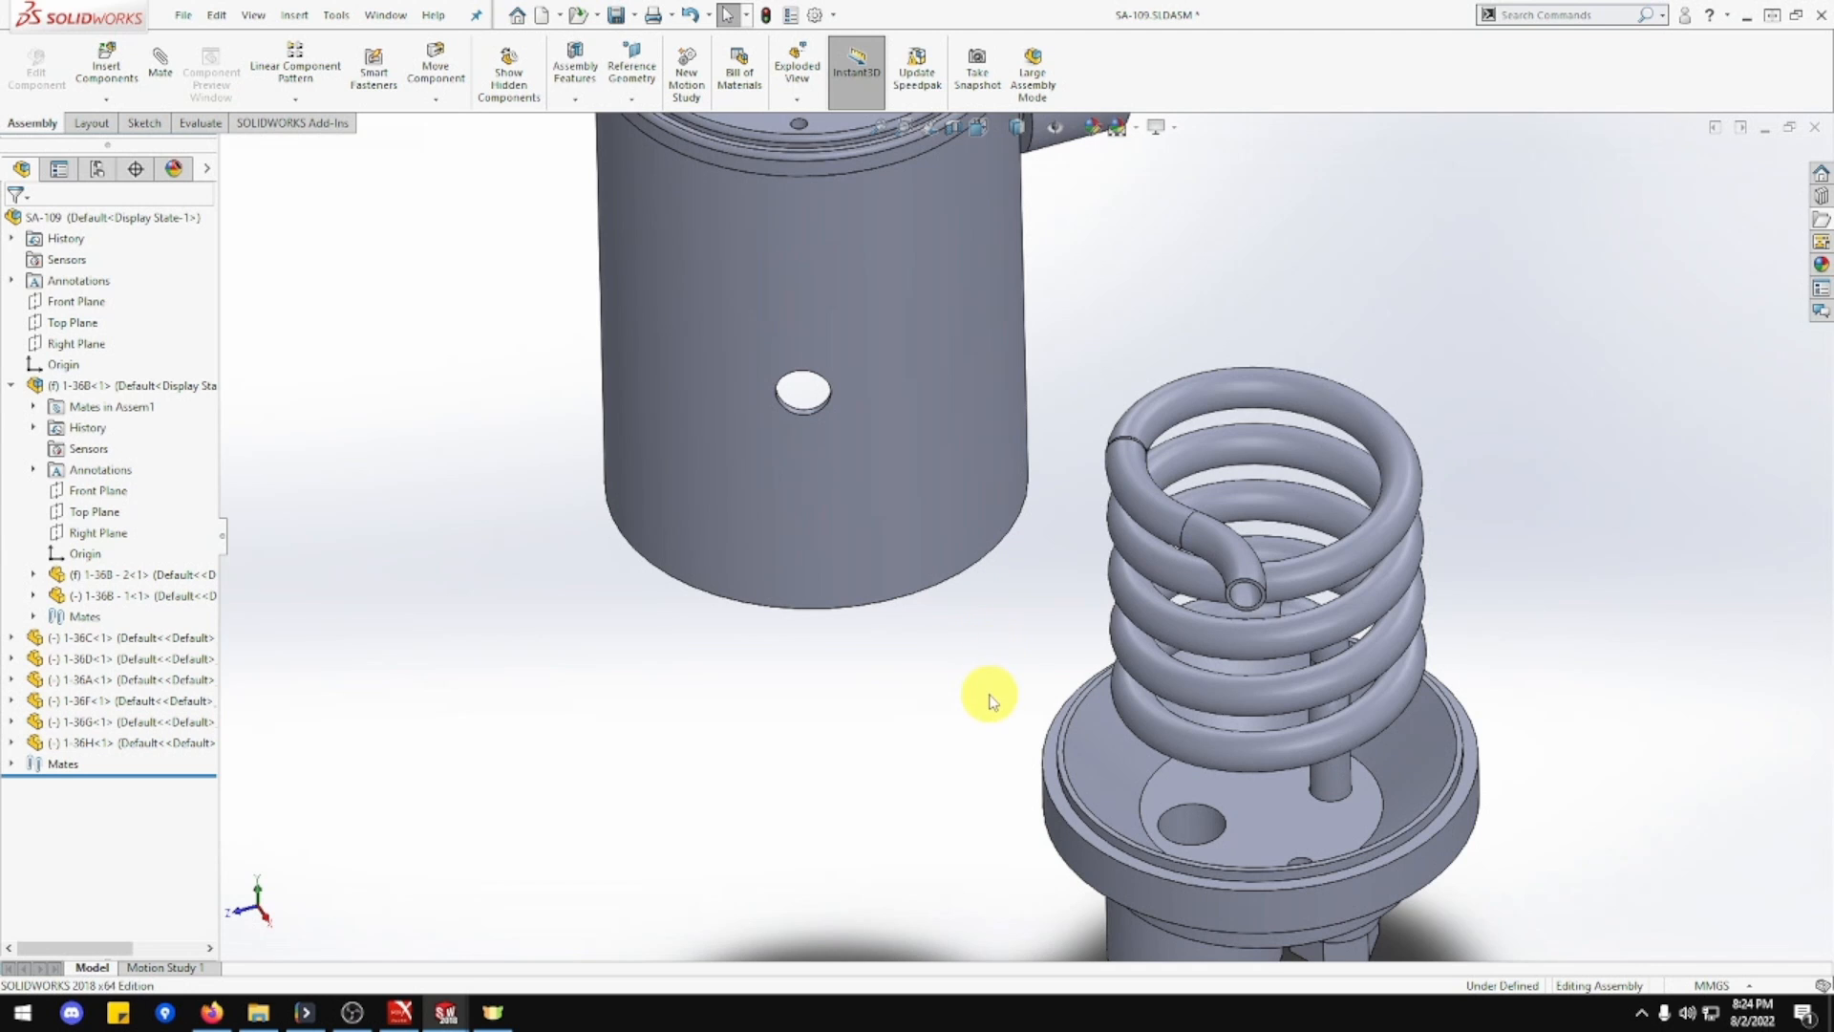
pyautogui.moveTo(1185, 636); pyautogui.dragTo(1493, 575)
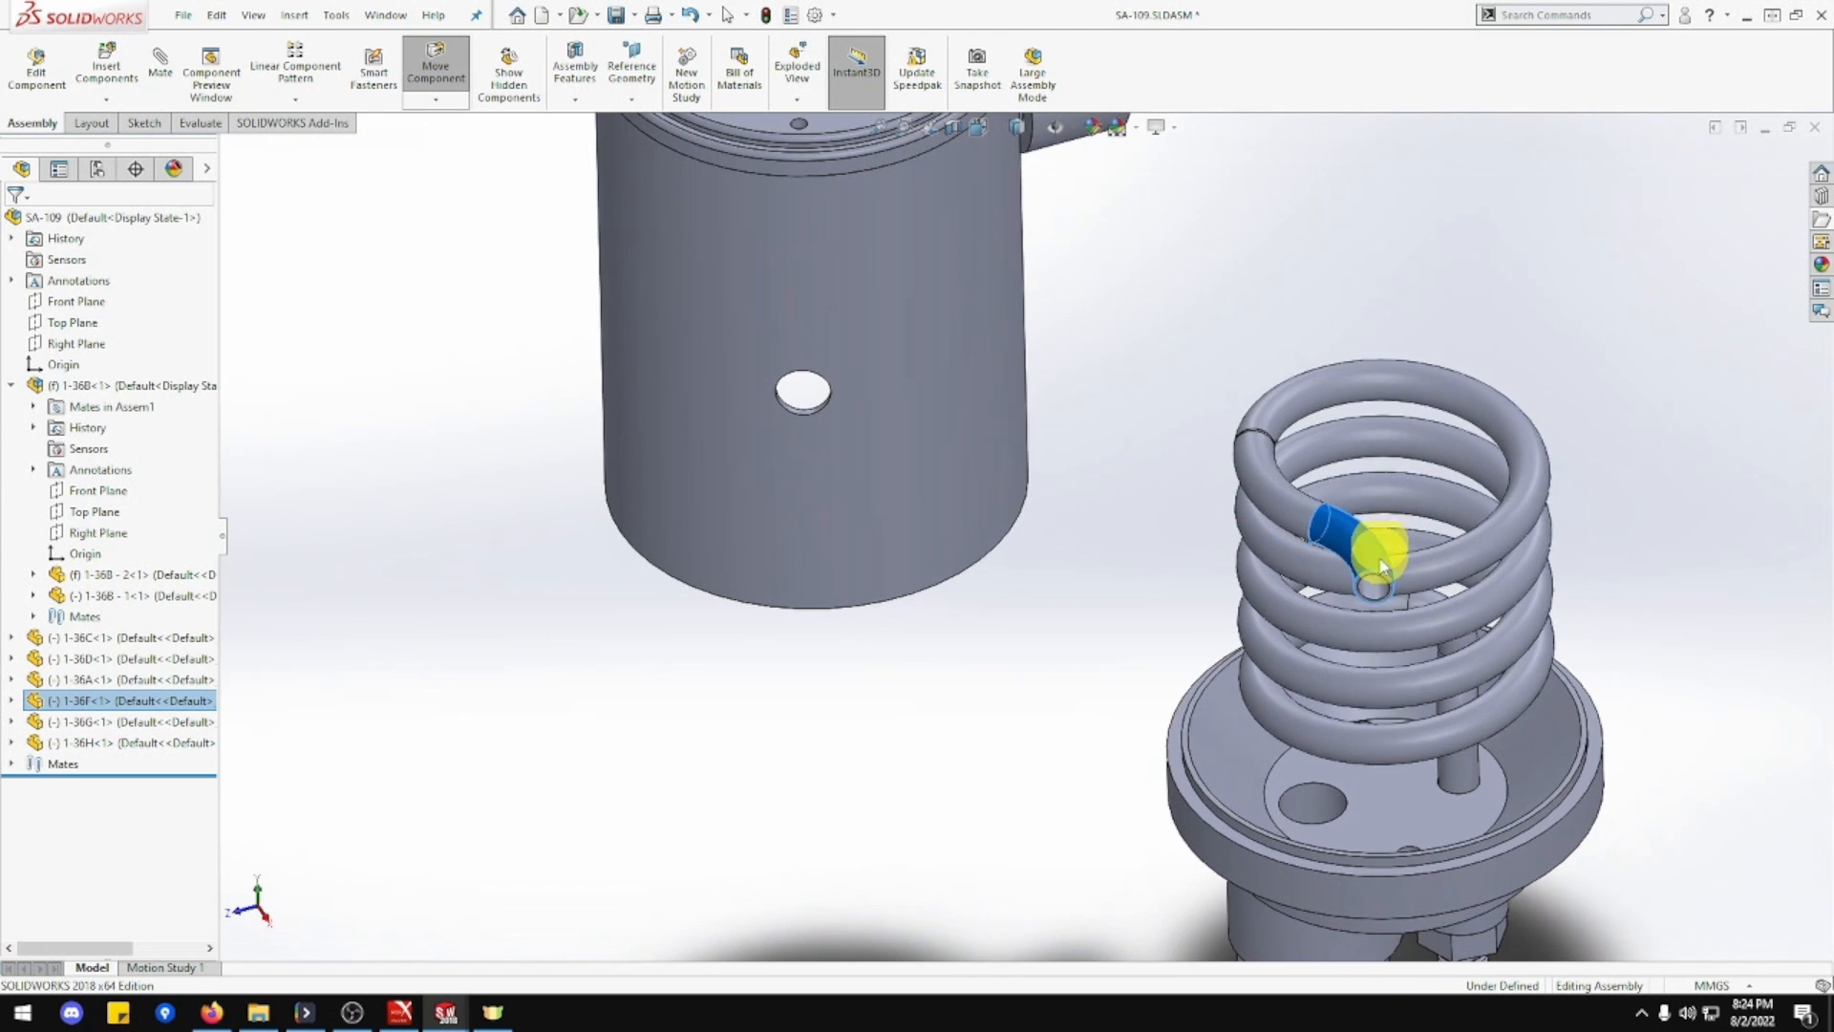
pyautogui.moveTo(1384, 545); pyautogui.dragTo(1353, 711, button='middle')
pyautogui.moveTo(1349, 490); pyautogui.dragTo(1196, 779)
pyautogui.click(1325, 890)
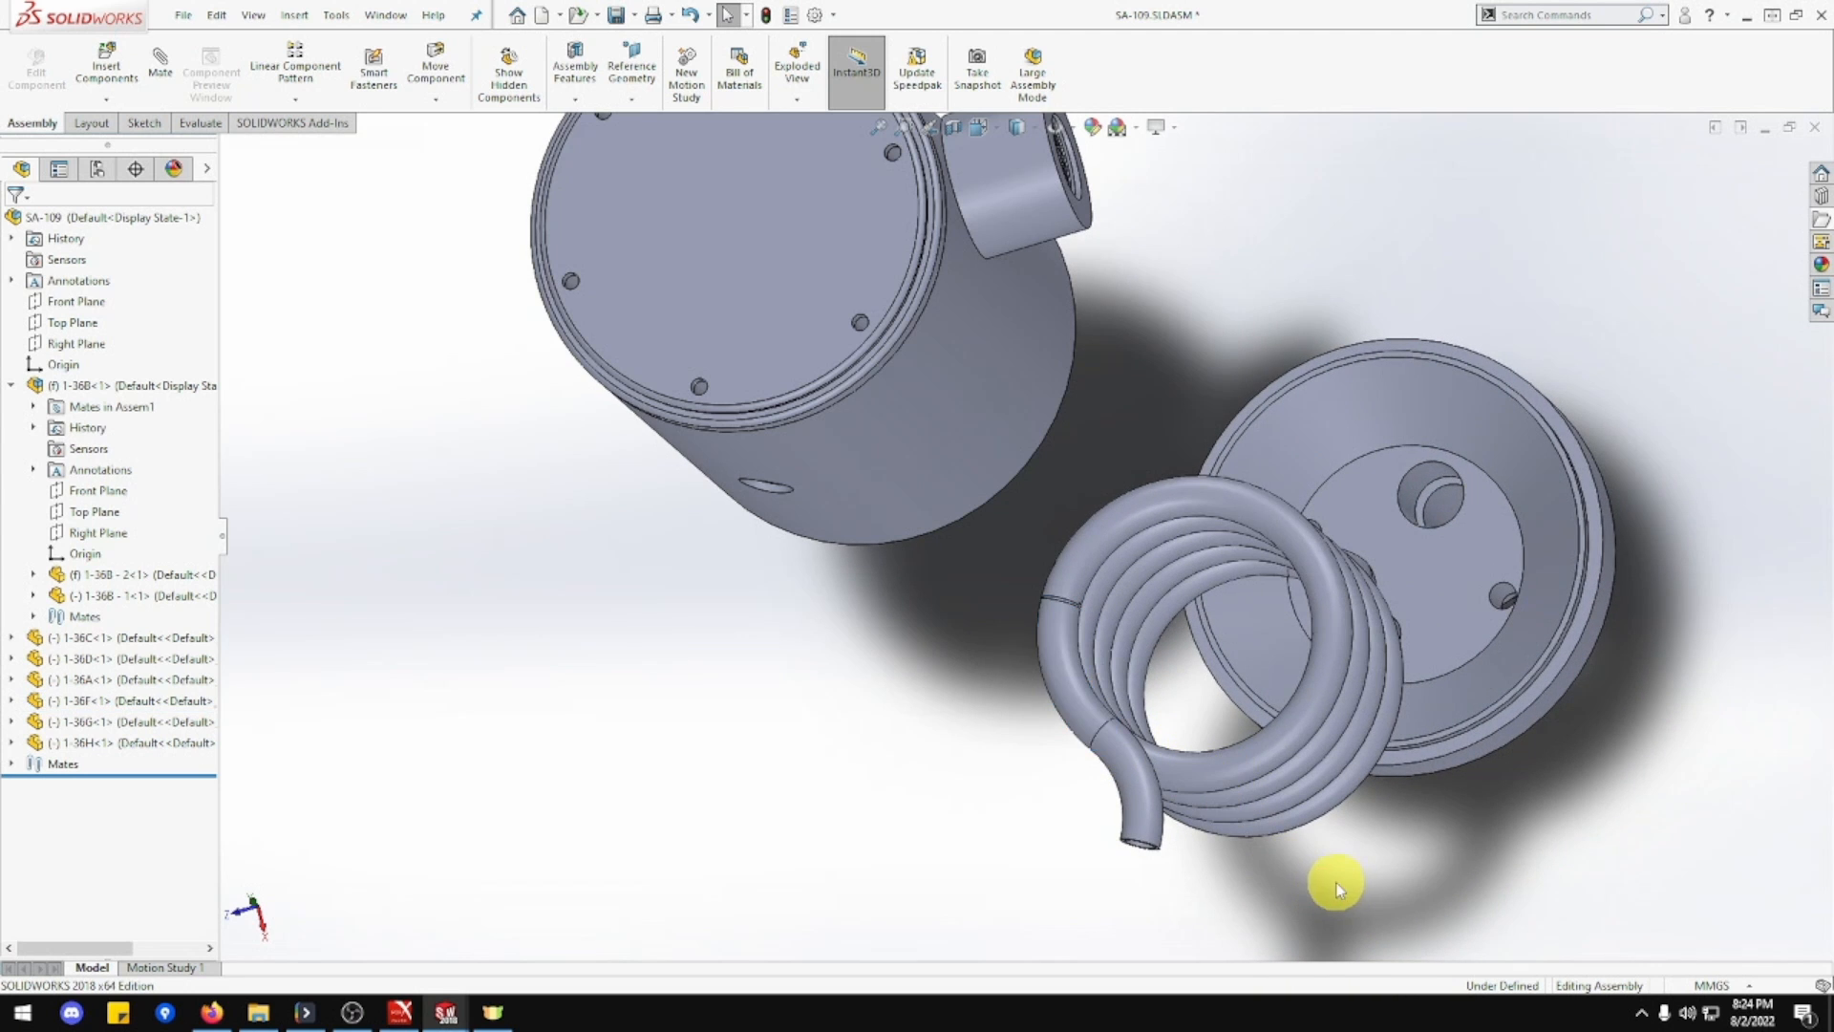
# Save the SA-109 assembly with a rebuild.
pyautogui.moveTo(1335, 881); pyautogui.dragTo(1306, 823, button='middle')
pyautogui.keyDown('shift'); pyautogui.moveTo(1407, 758); pyautogui.dragTo(1400, 611, button='middle'); pyautogui.keyUp('shift')
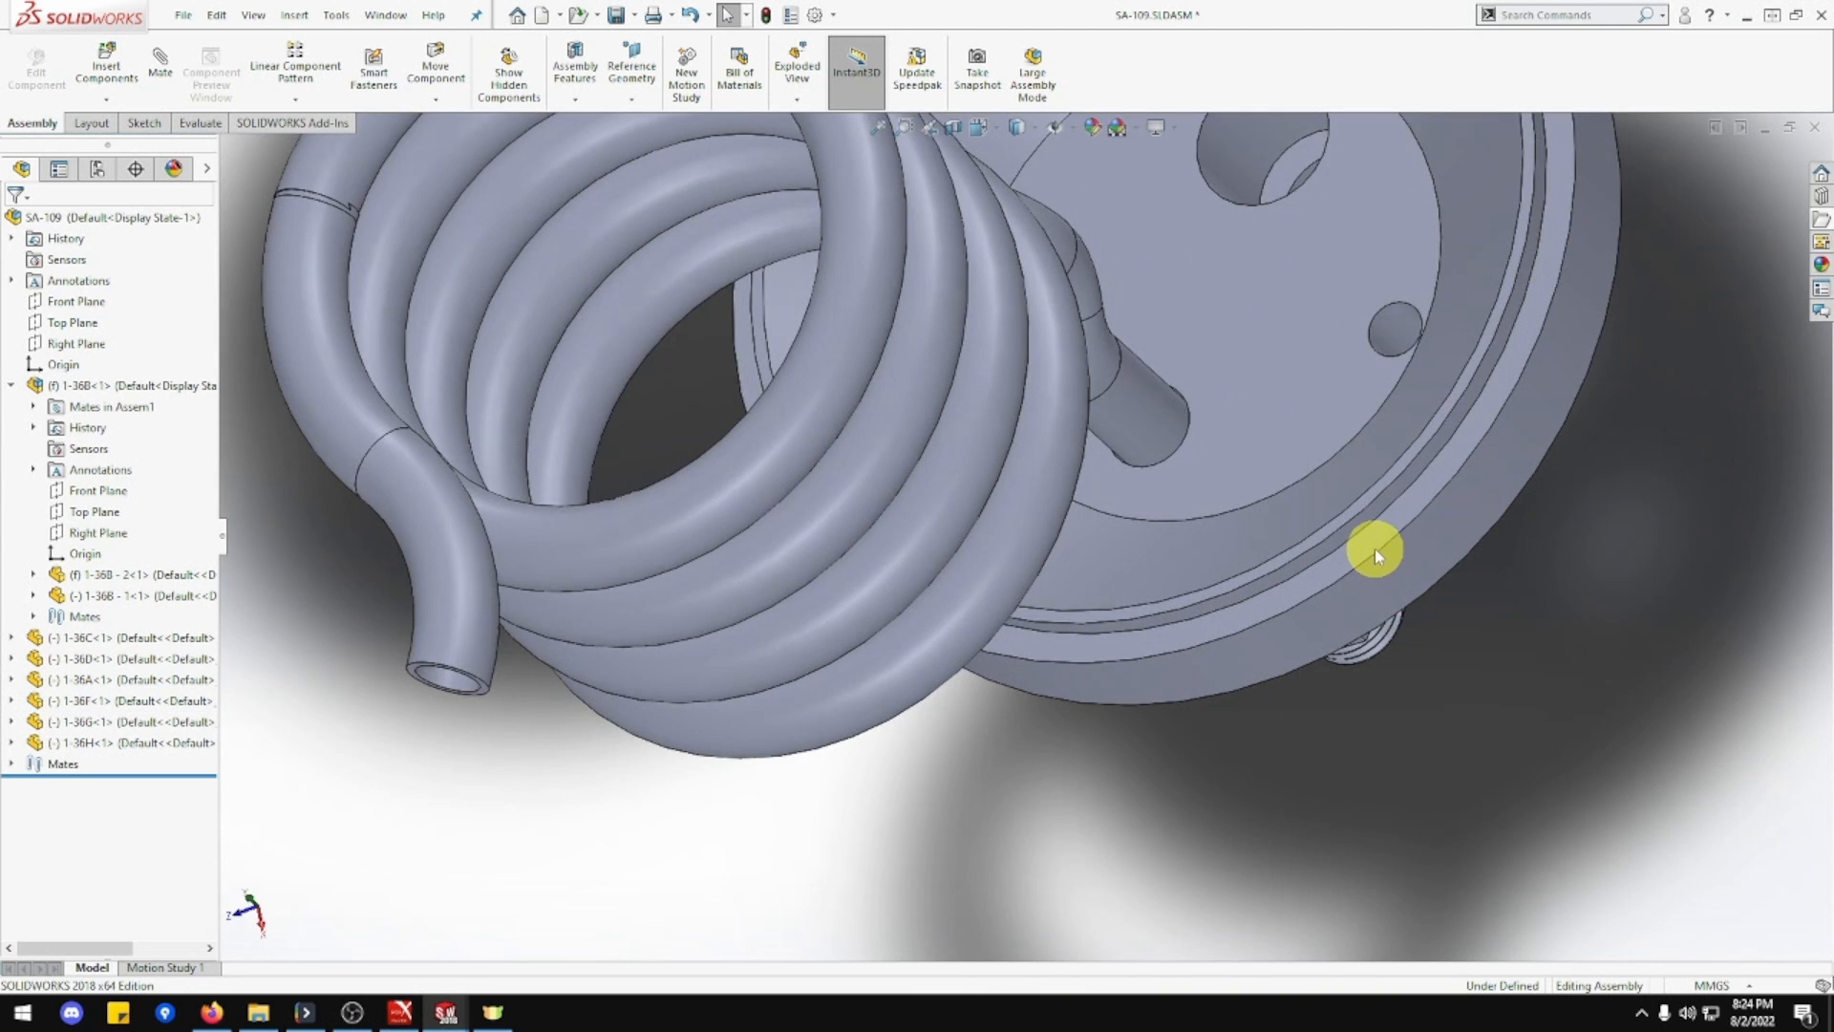
pyautogui.hotkey('ctrl', 's')
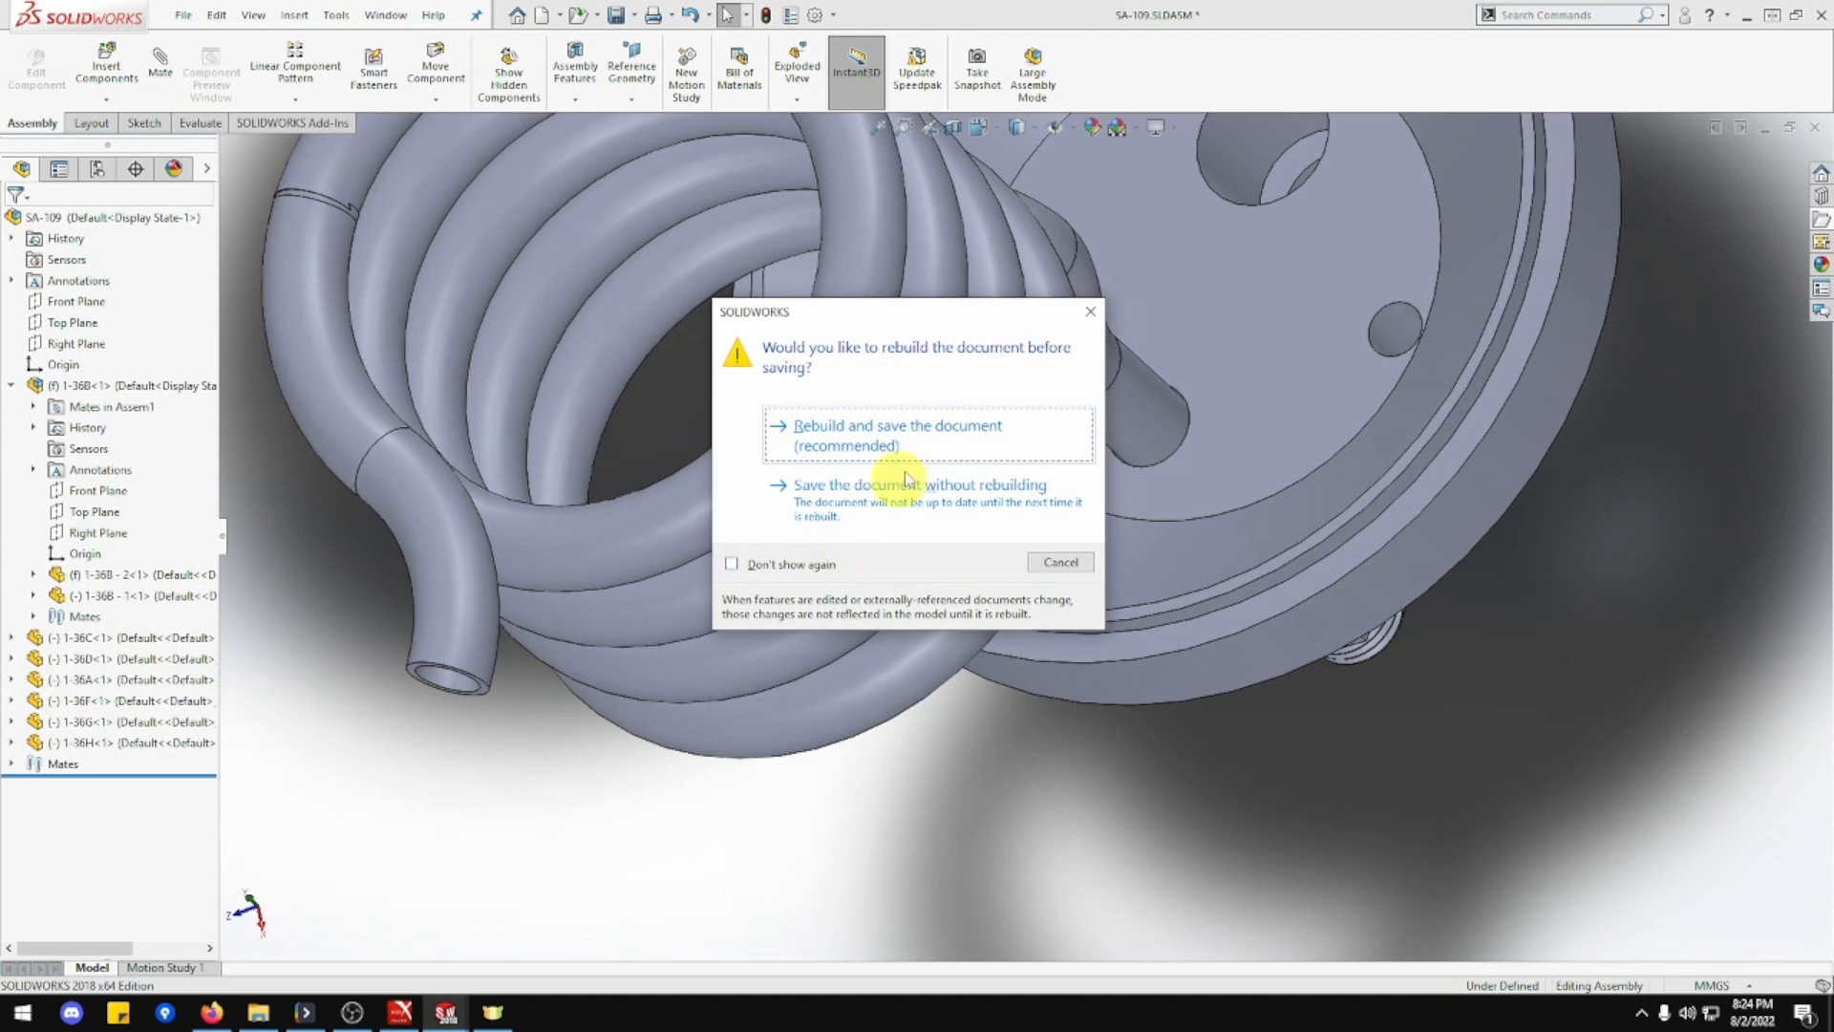
pyautogui.click(895, 442)
# Add a tangent mate between the annular rim face of base 1-36A and the cylindrical outer face of vessel body 1-36B.
pyautogui.click(160, 75)
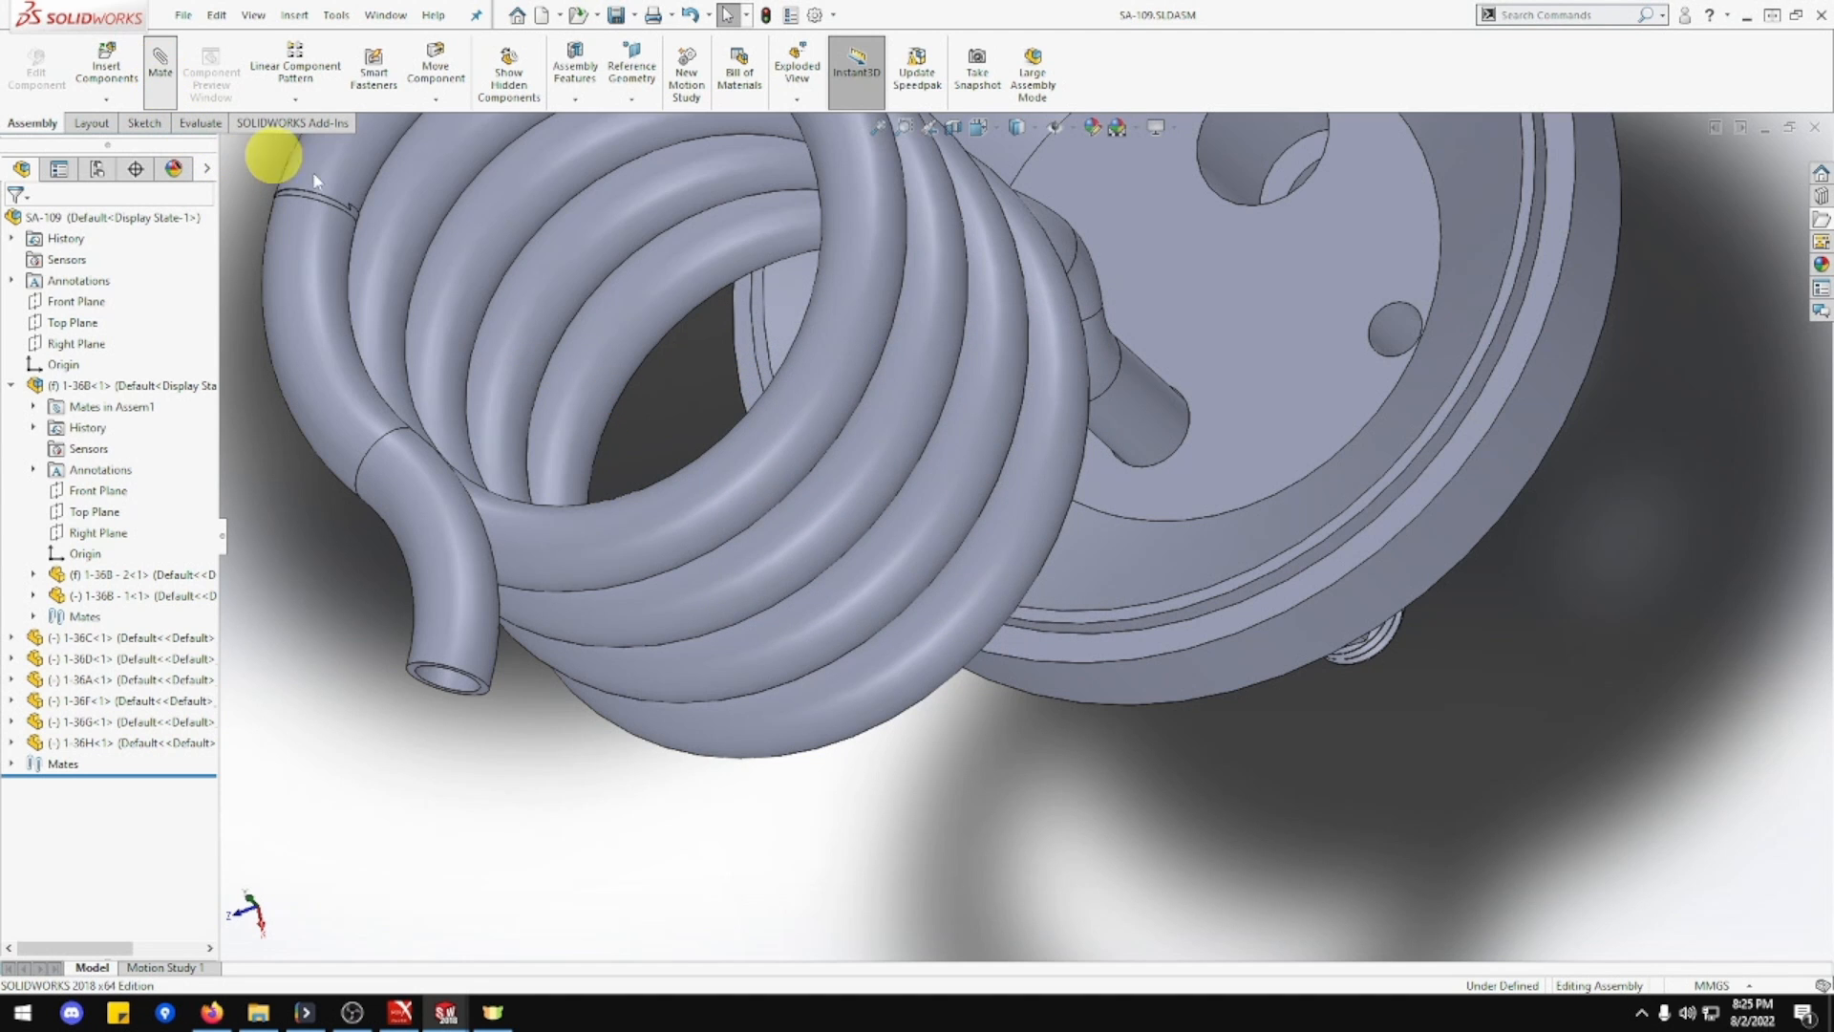
pyautogui.click(1176, 635)
pyautogui.scroll(5, 1146, 650)
pyautogui.moveTo(1115, 664); pyautogui.dragTo(831, 421, button='middle')
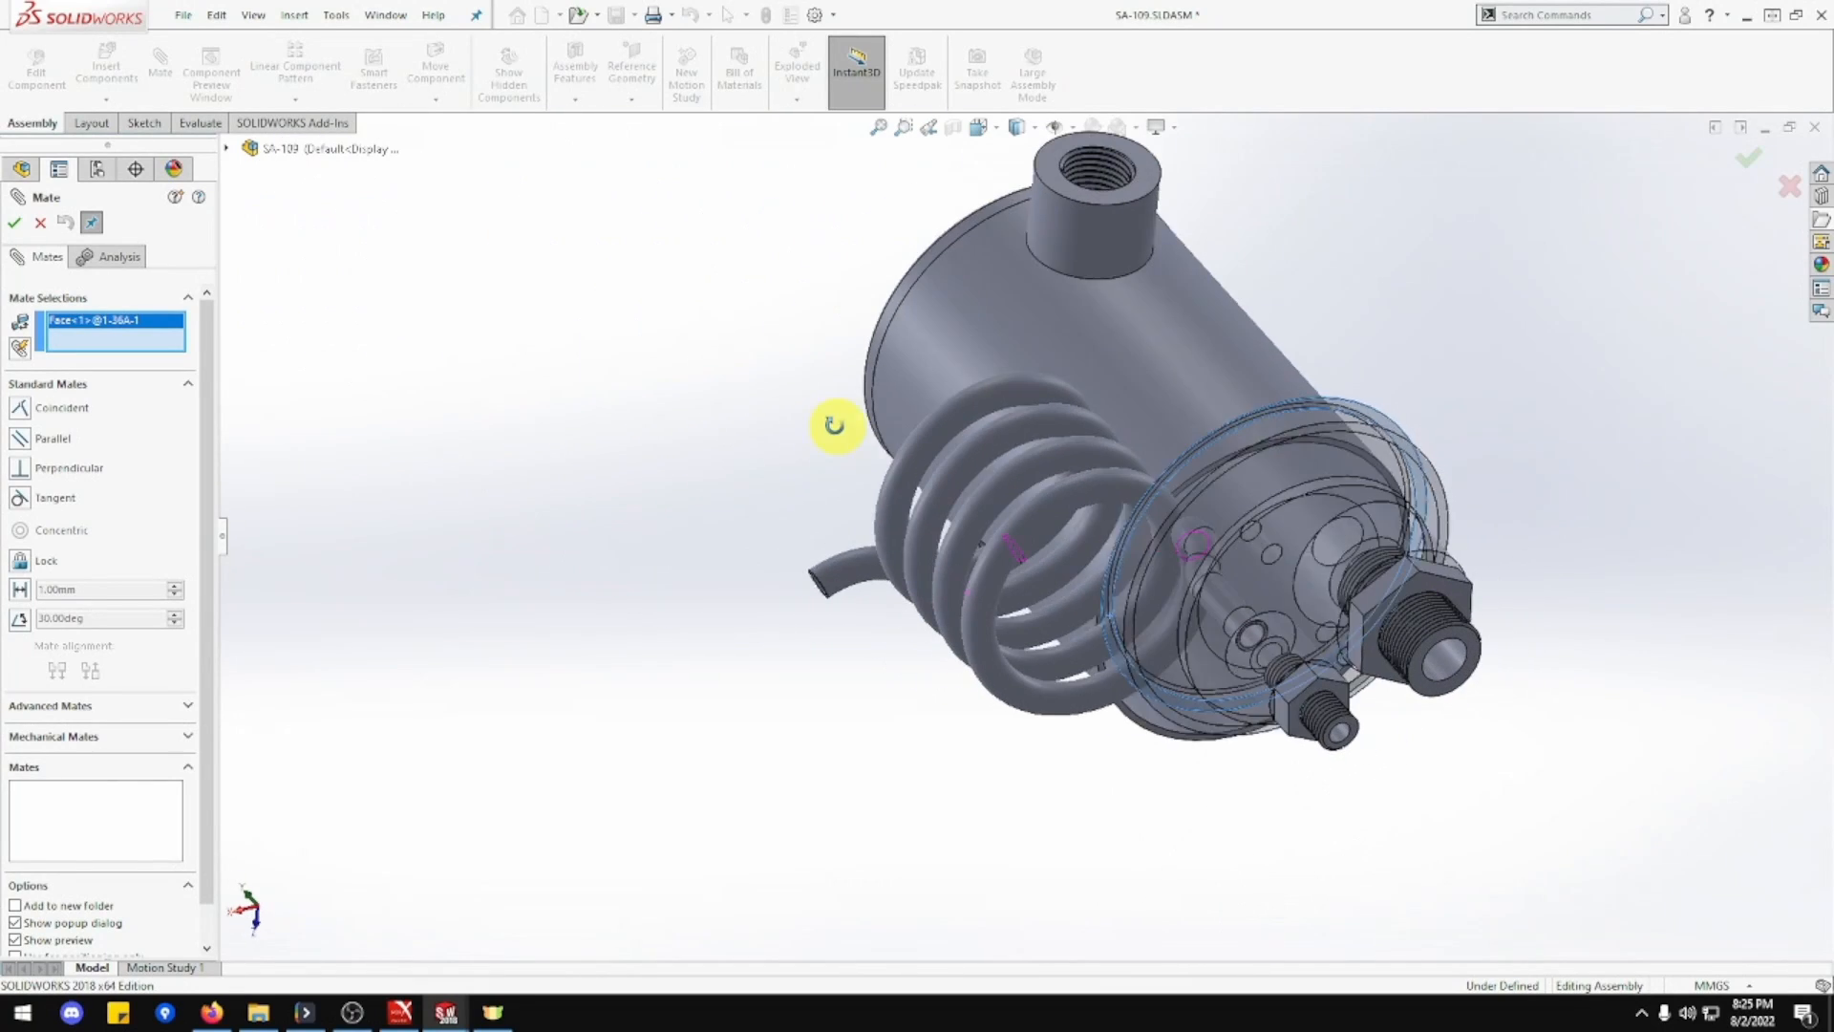
pyautogui.scroll(-8, 1223, 430)
pyautogui.click(1345, 456)
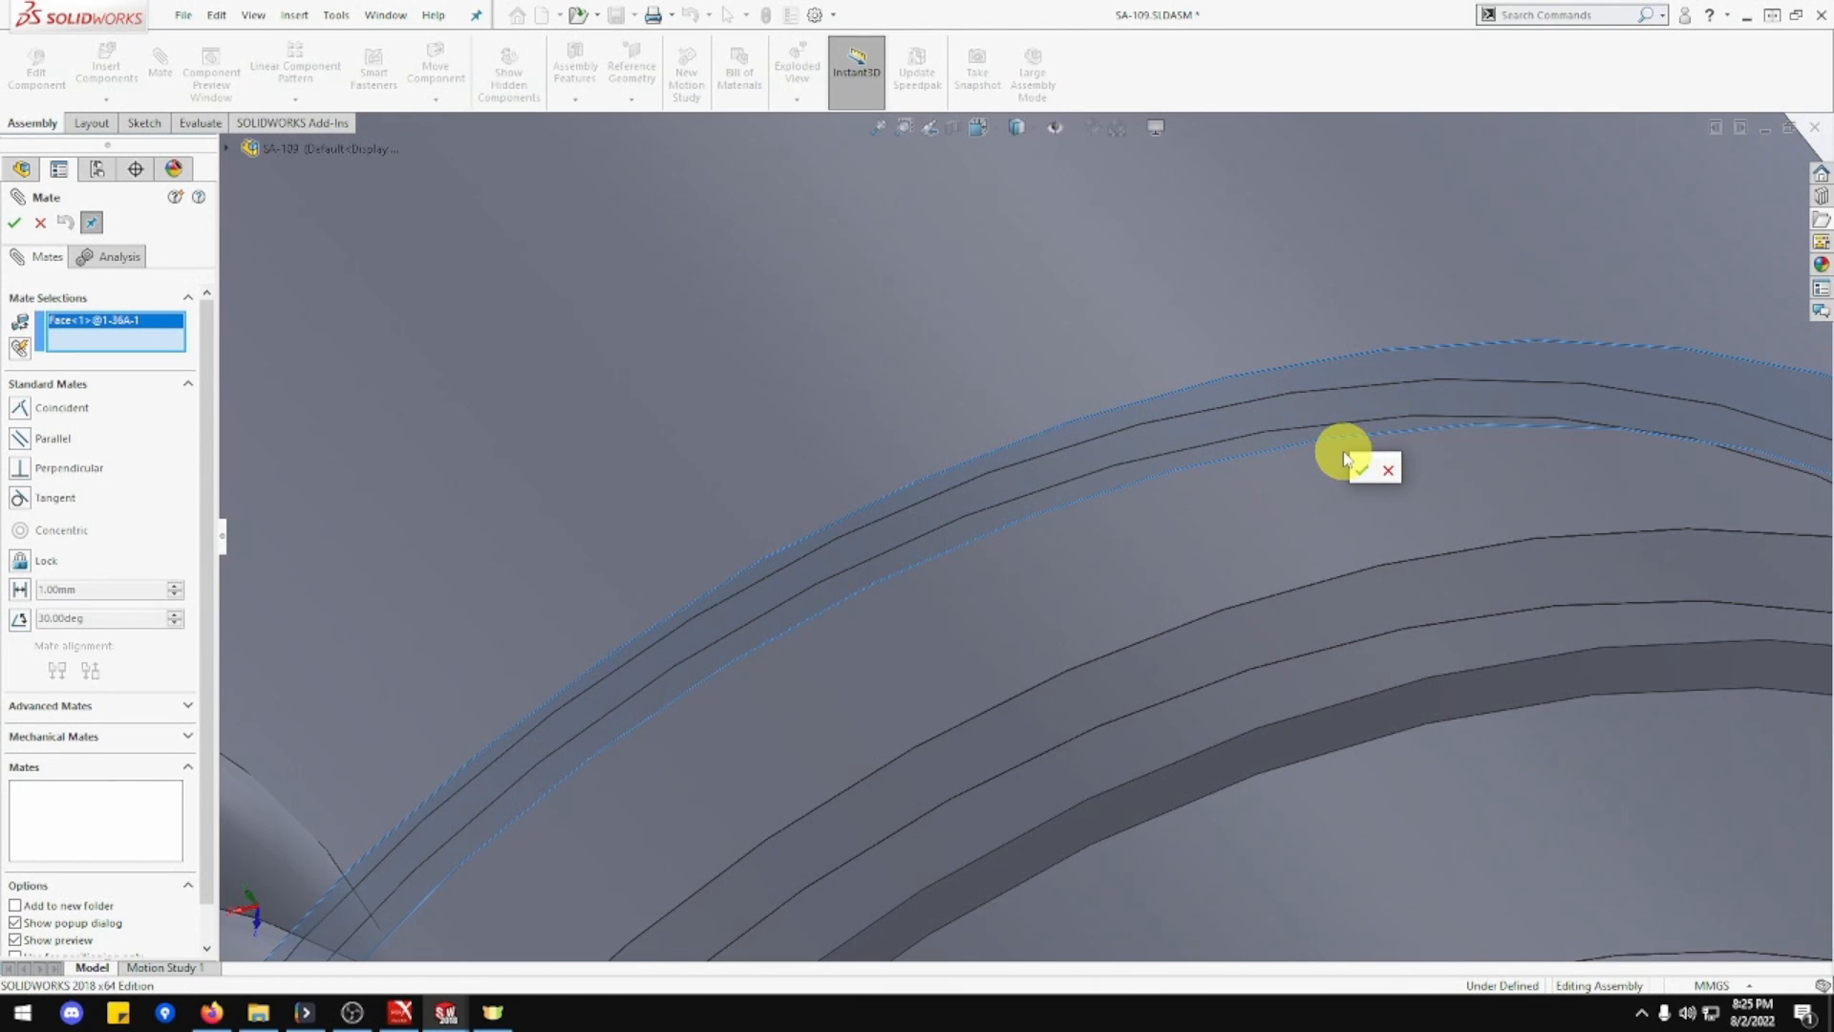
pyautogui.scroll(4, 1299, 430)
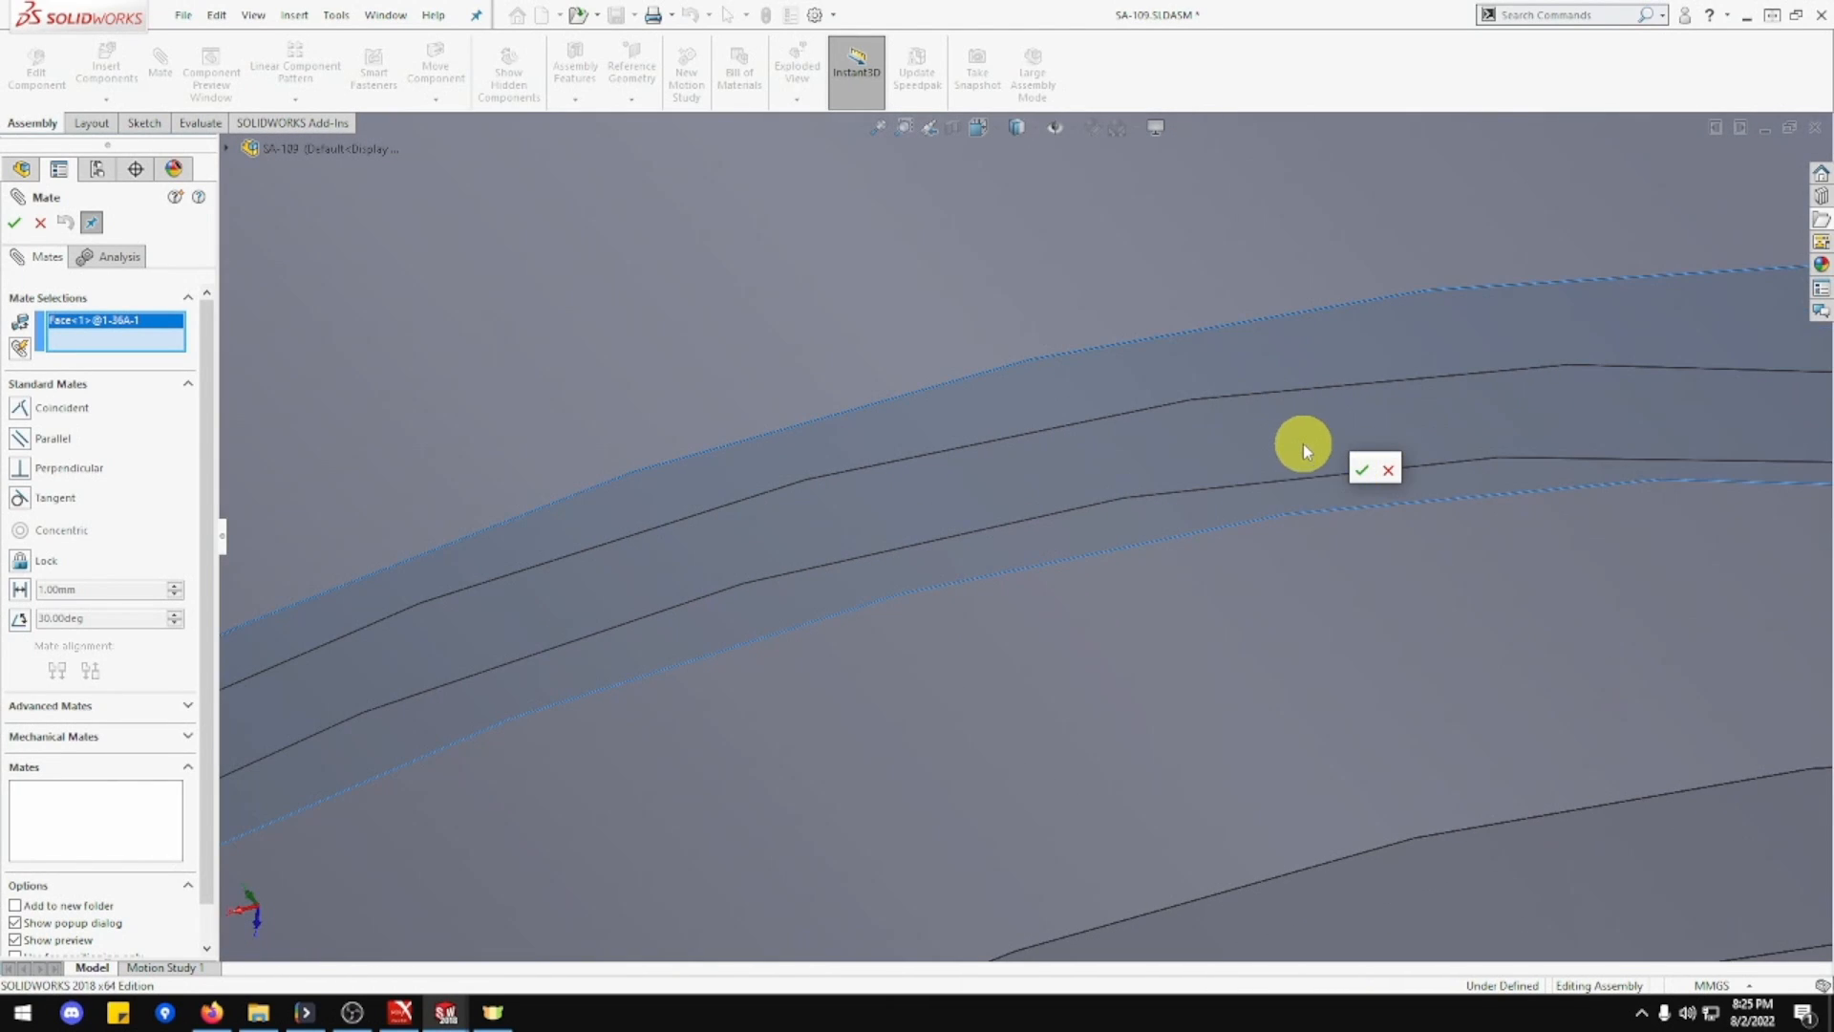
pyautogui.click(1420, 562)
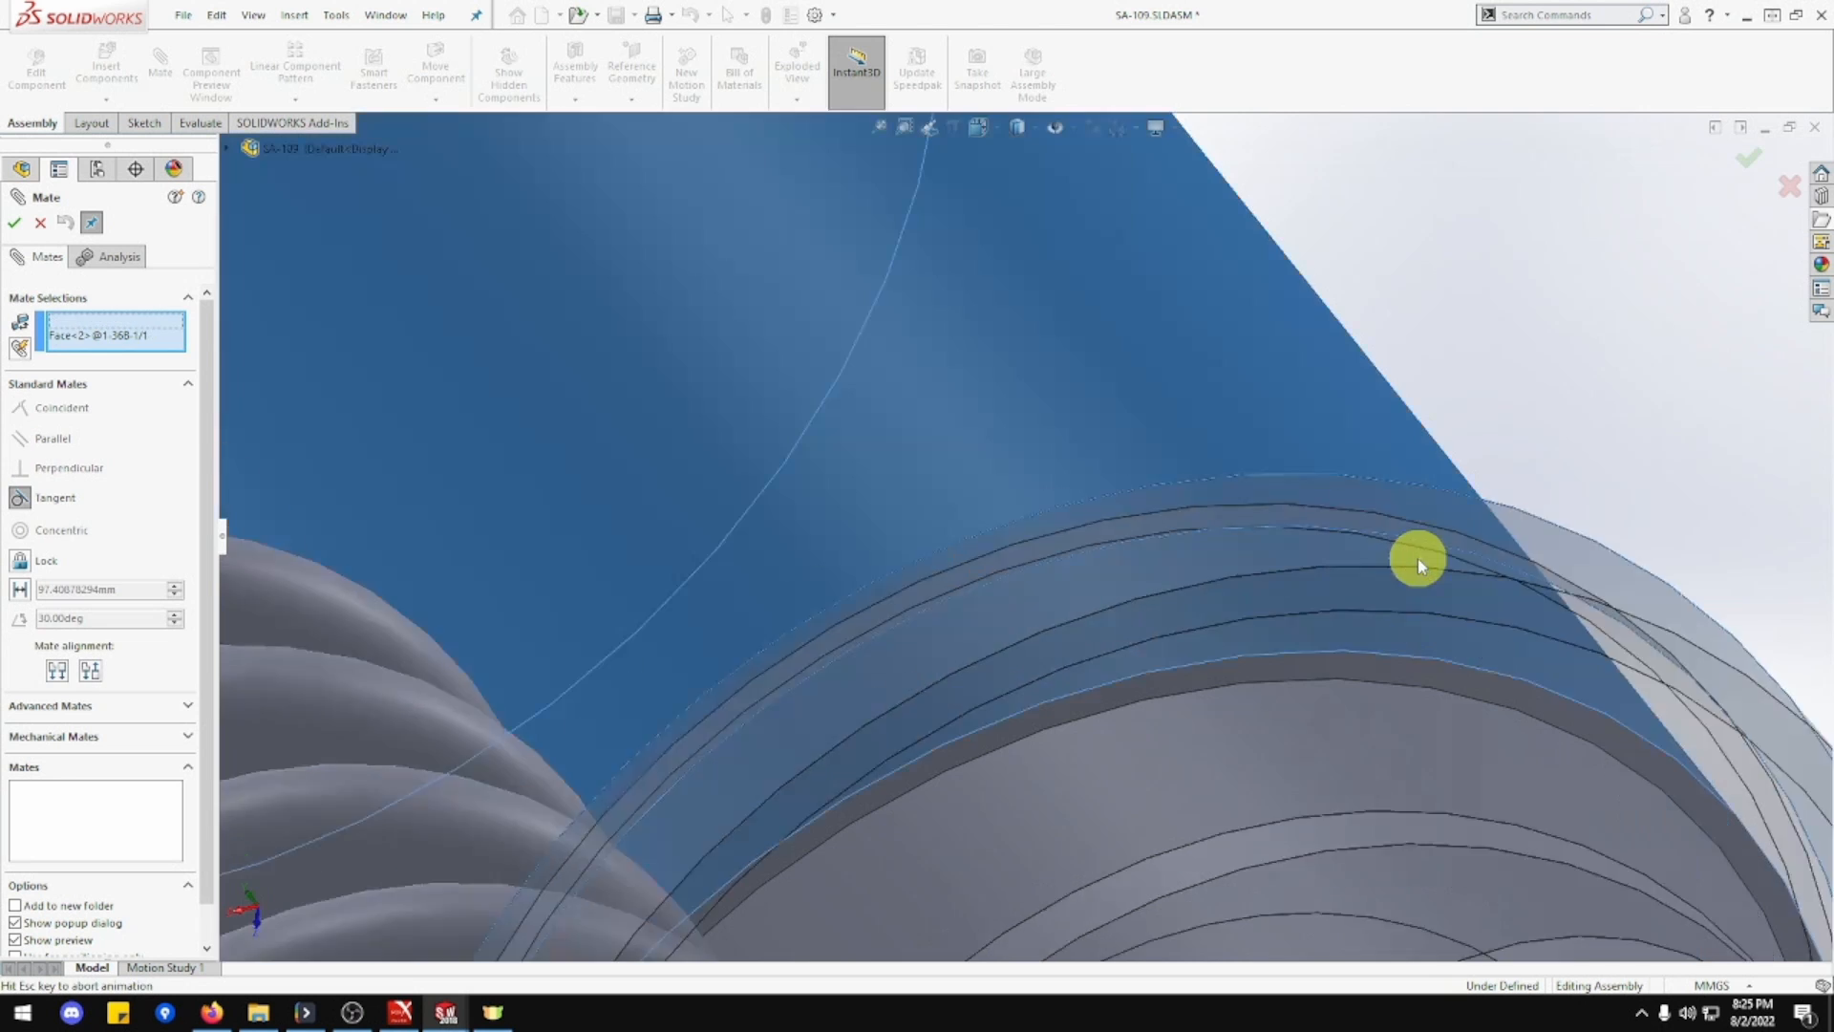
pyautogui.click(1563, 589)
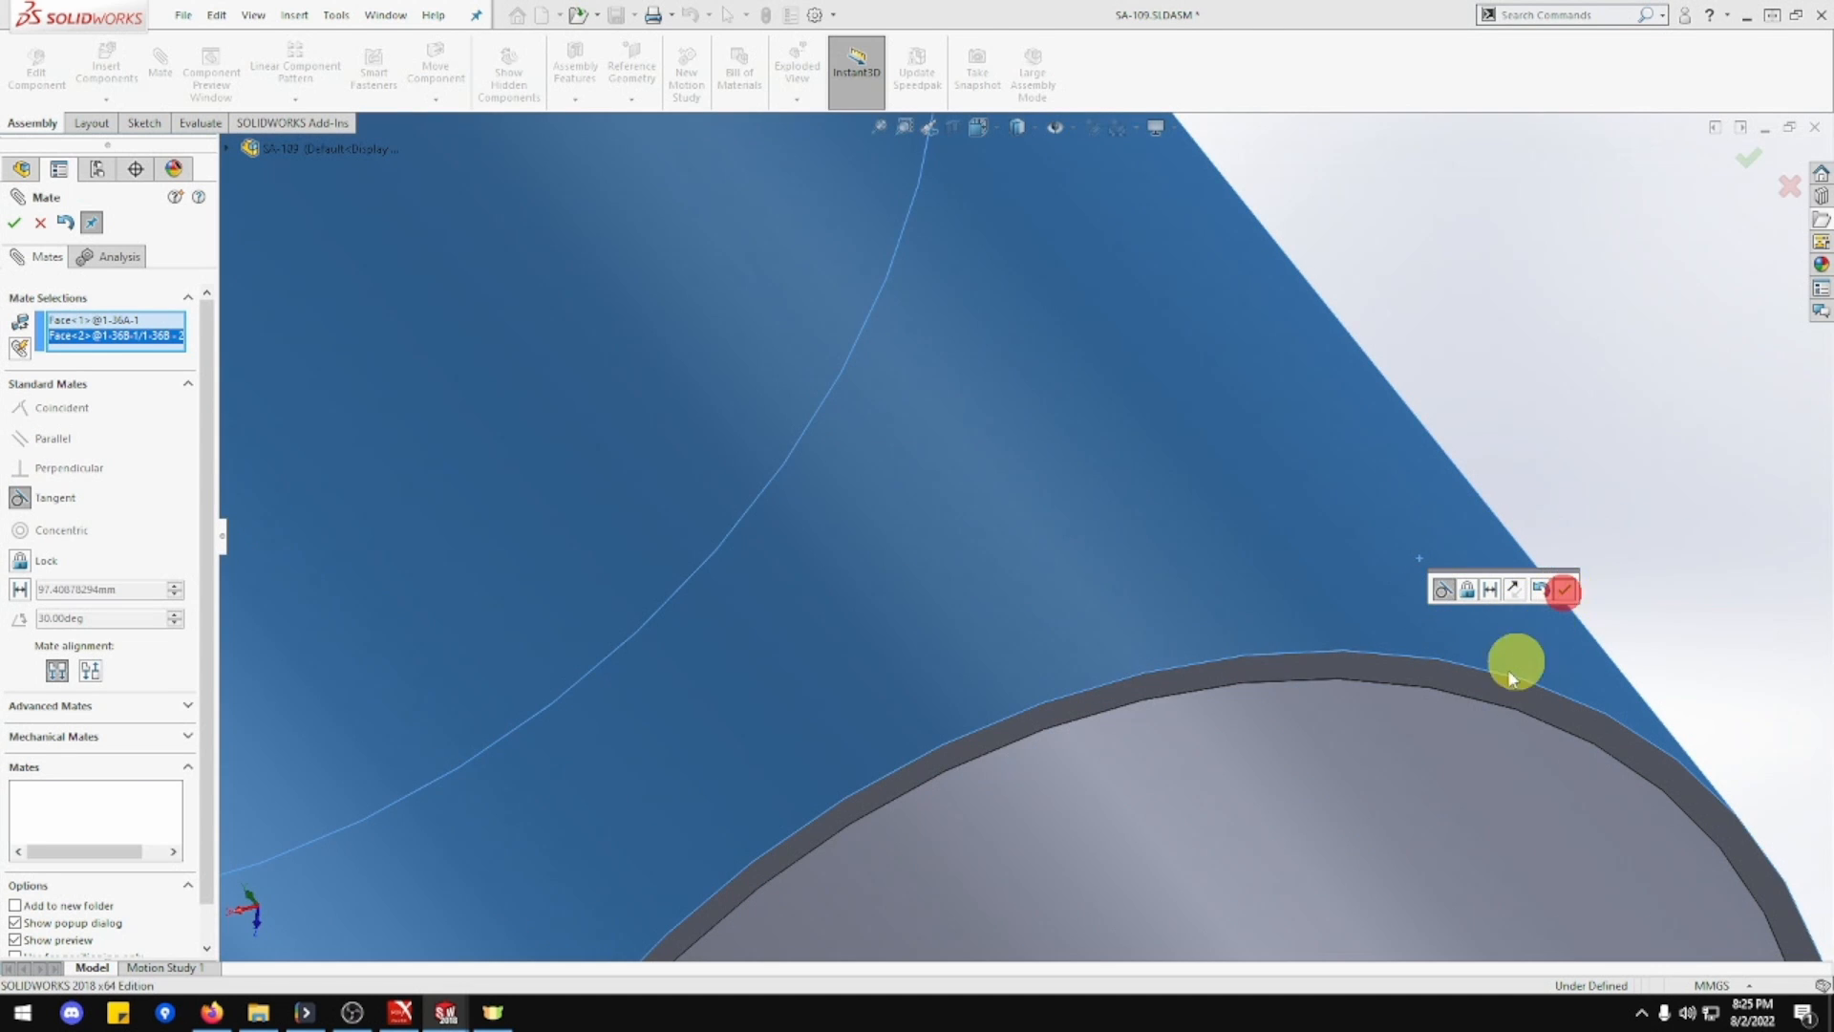
pyautogui.scroll(6, 1424, 735)
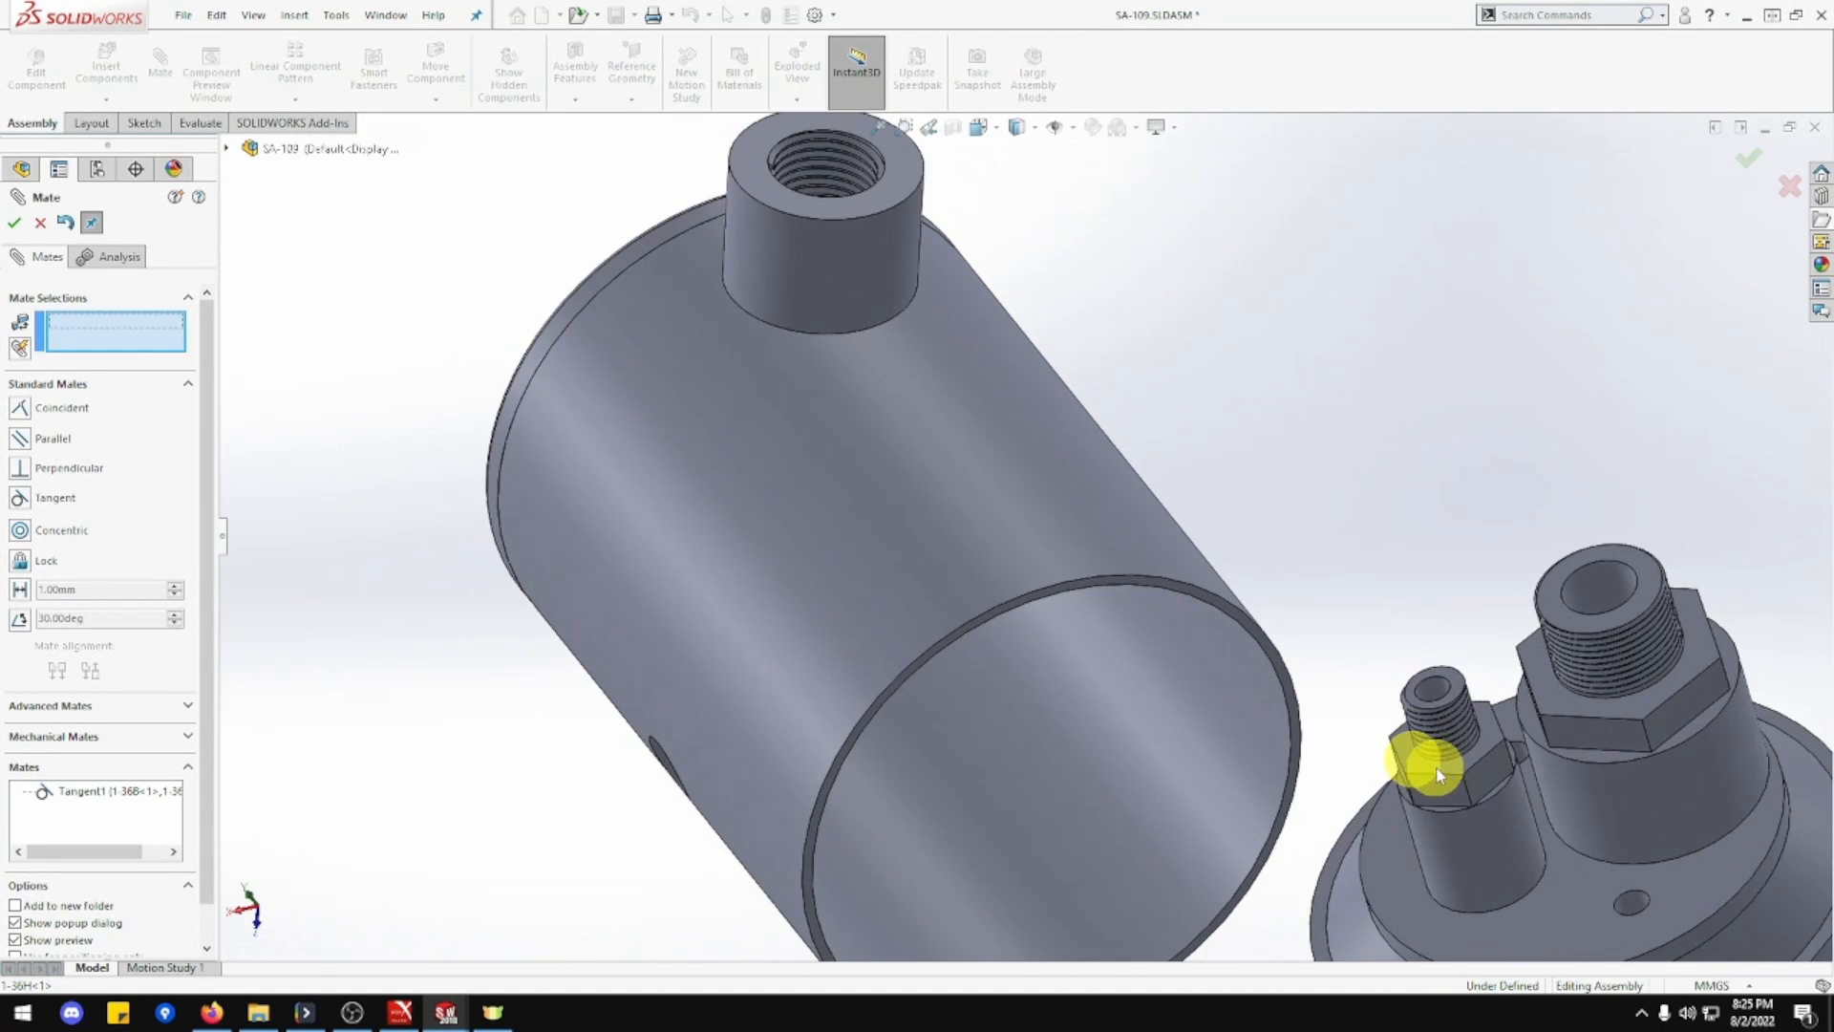
pyautogui.moveTo(1437, 773); pyautogui.dragTo(1417, 669, button='middle')
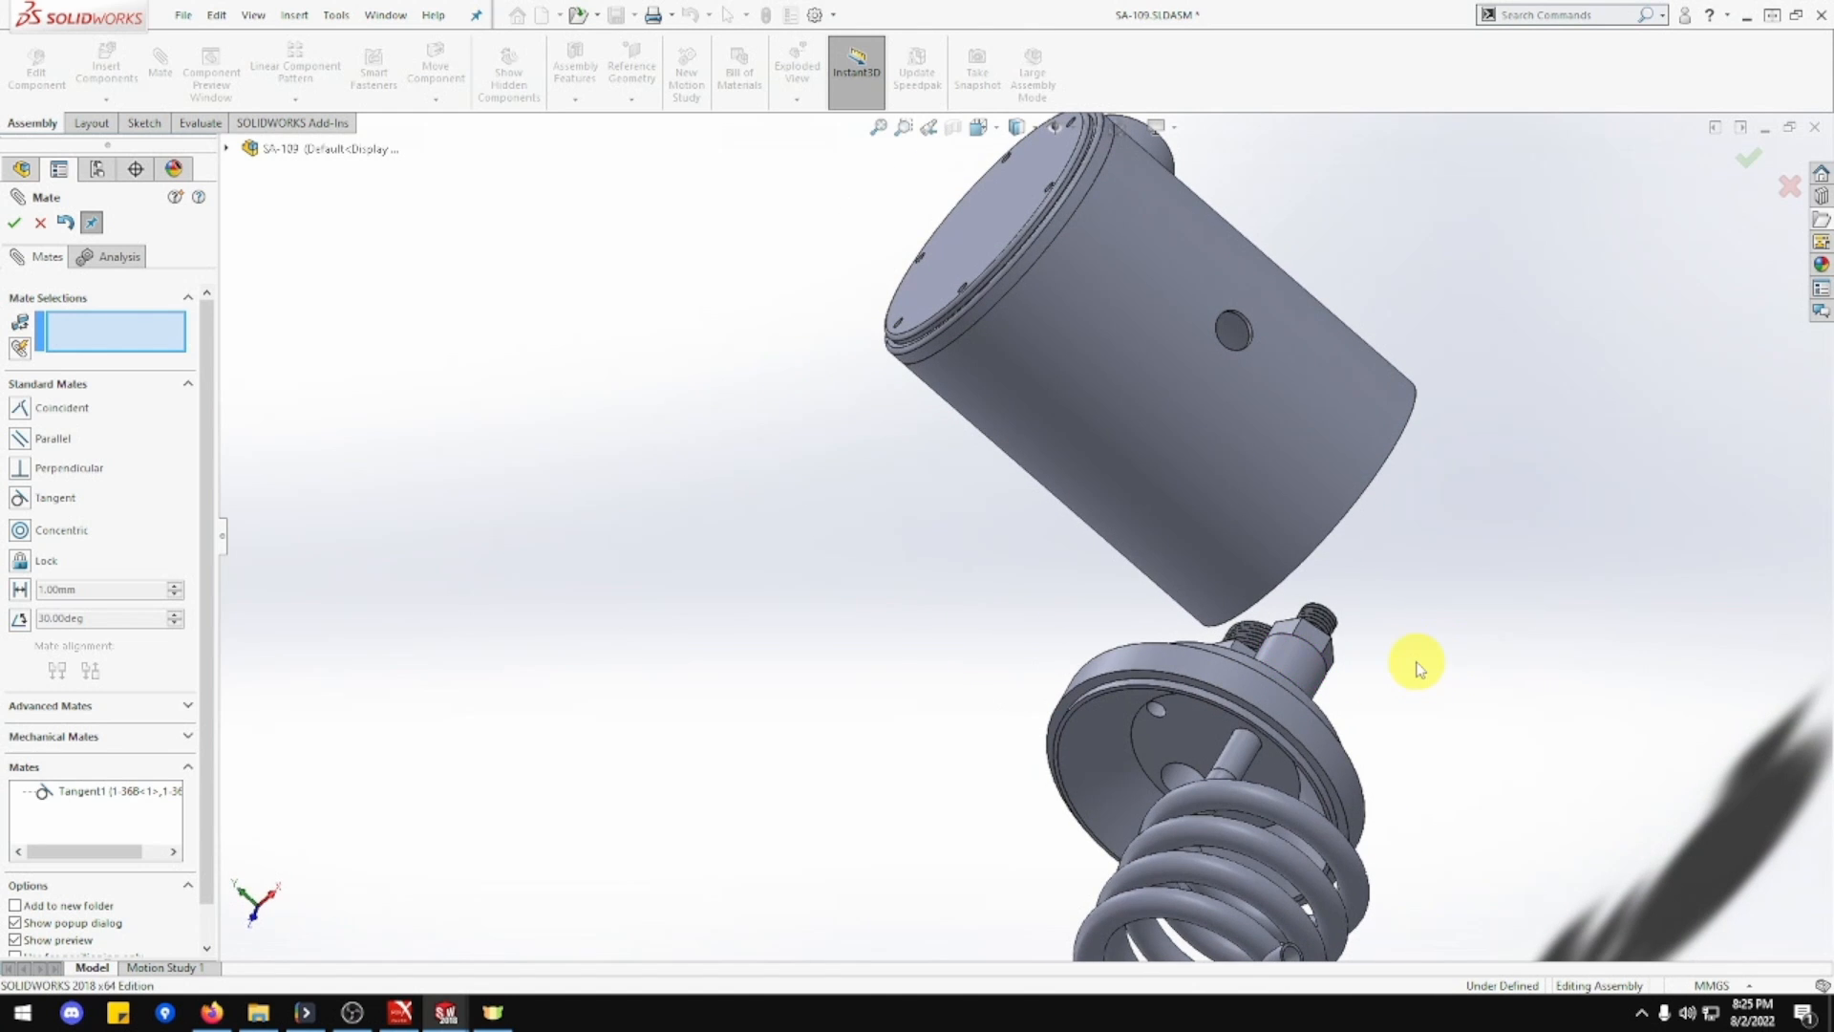
# Delete the tangent mate, and make the annular rim face of base 1-36A coincident with the open end face of vessel body 1-36B.
pyautogui.rightClick(116, 798)
pyautogui.click(157, 806)
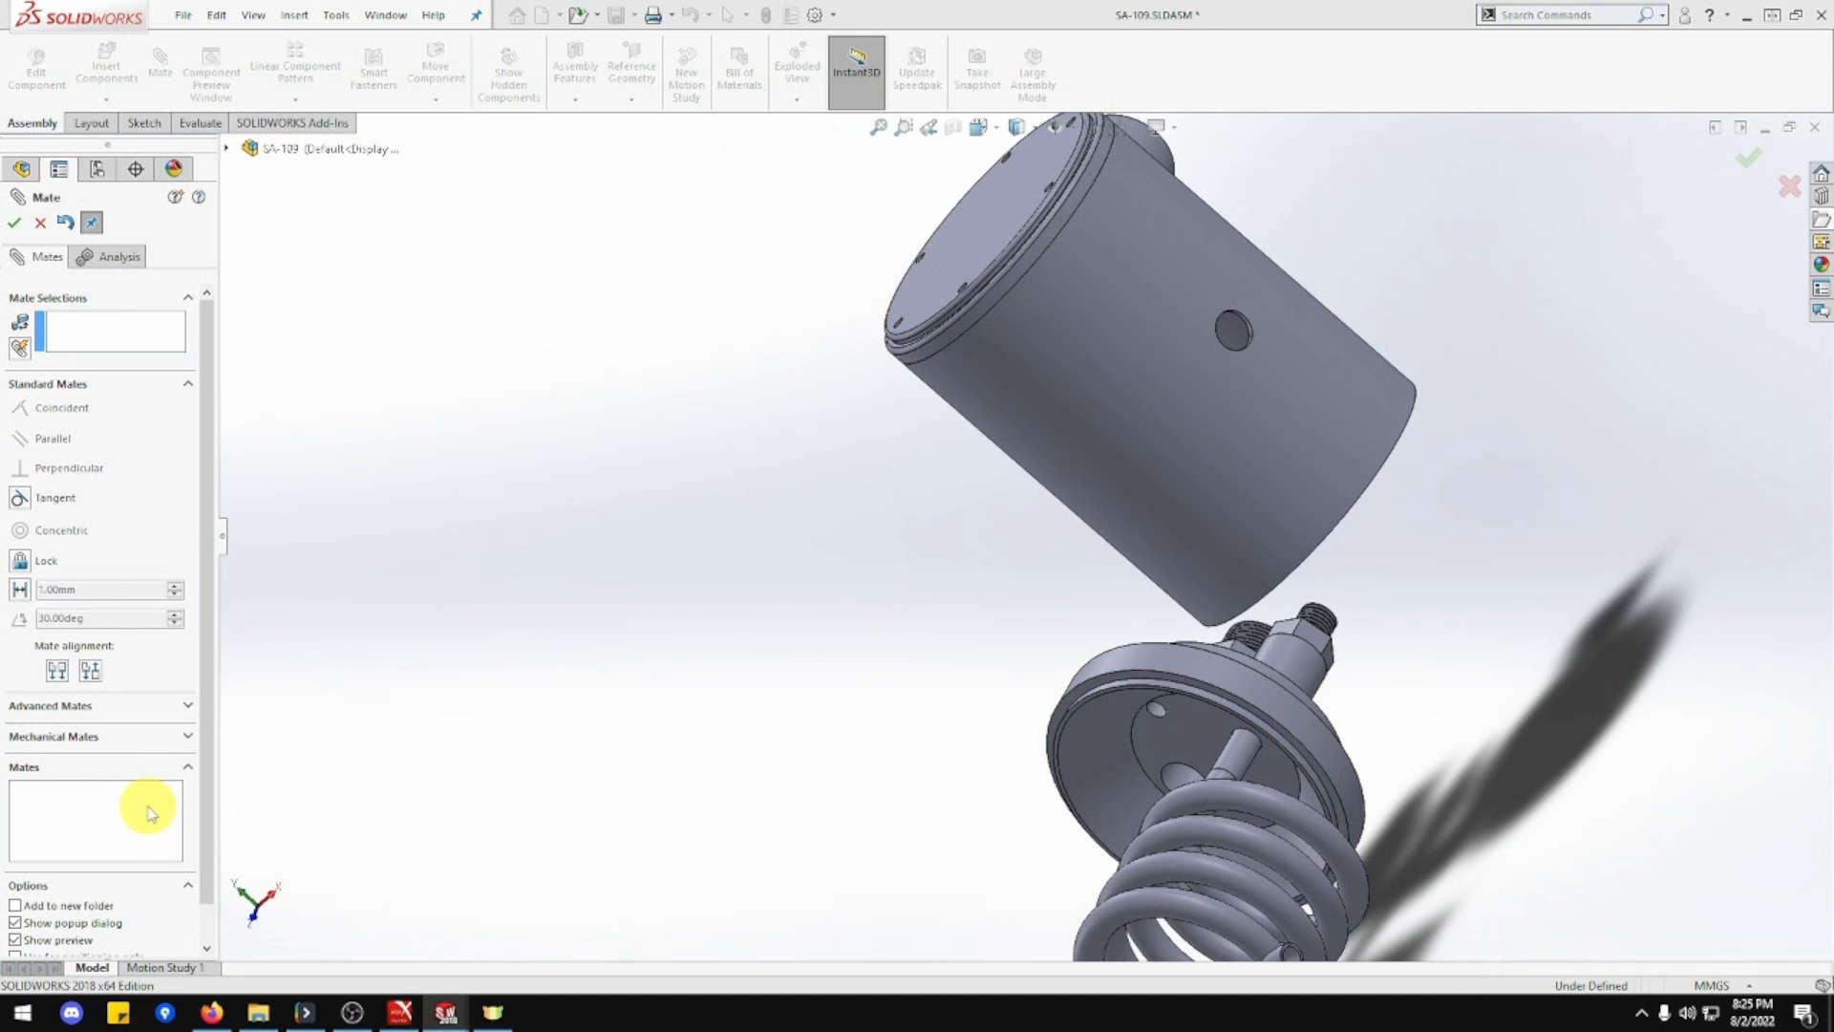
pyautogui.scroll(-3, 1108, 678)
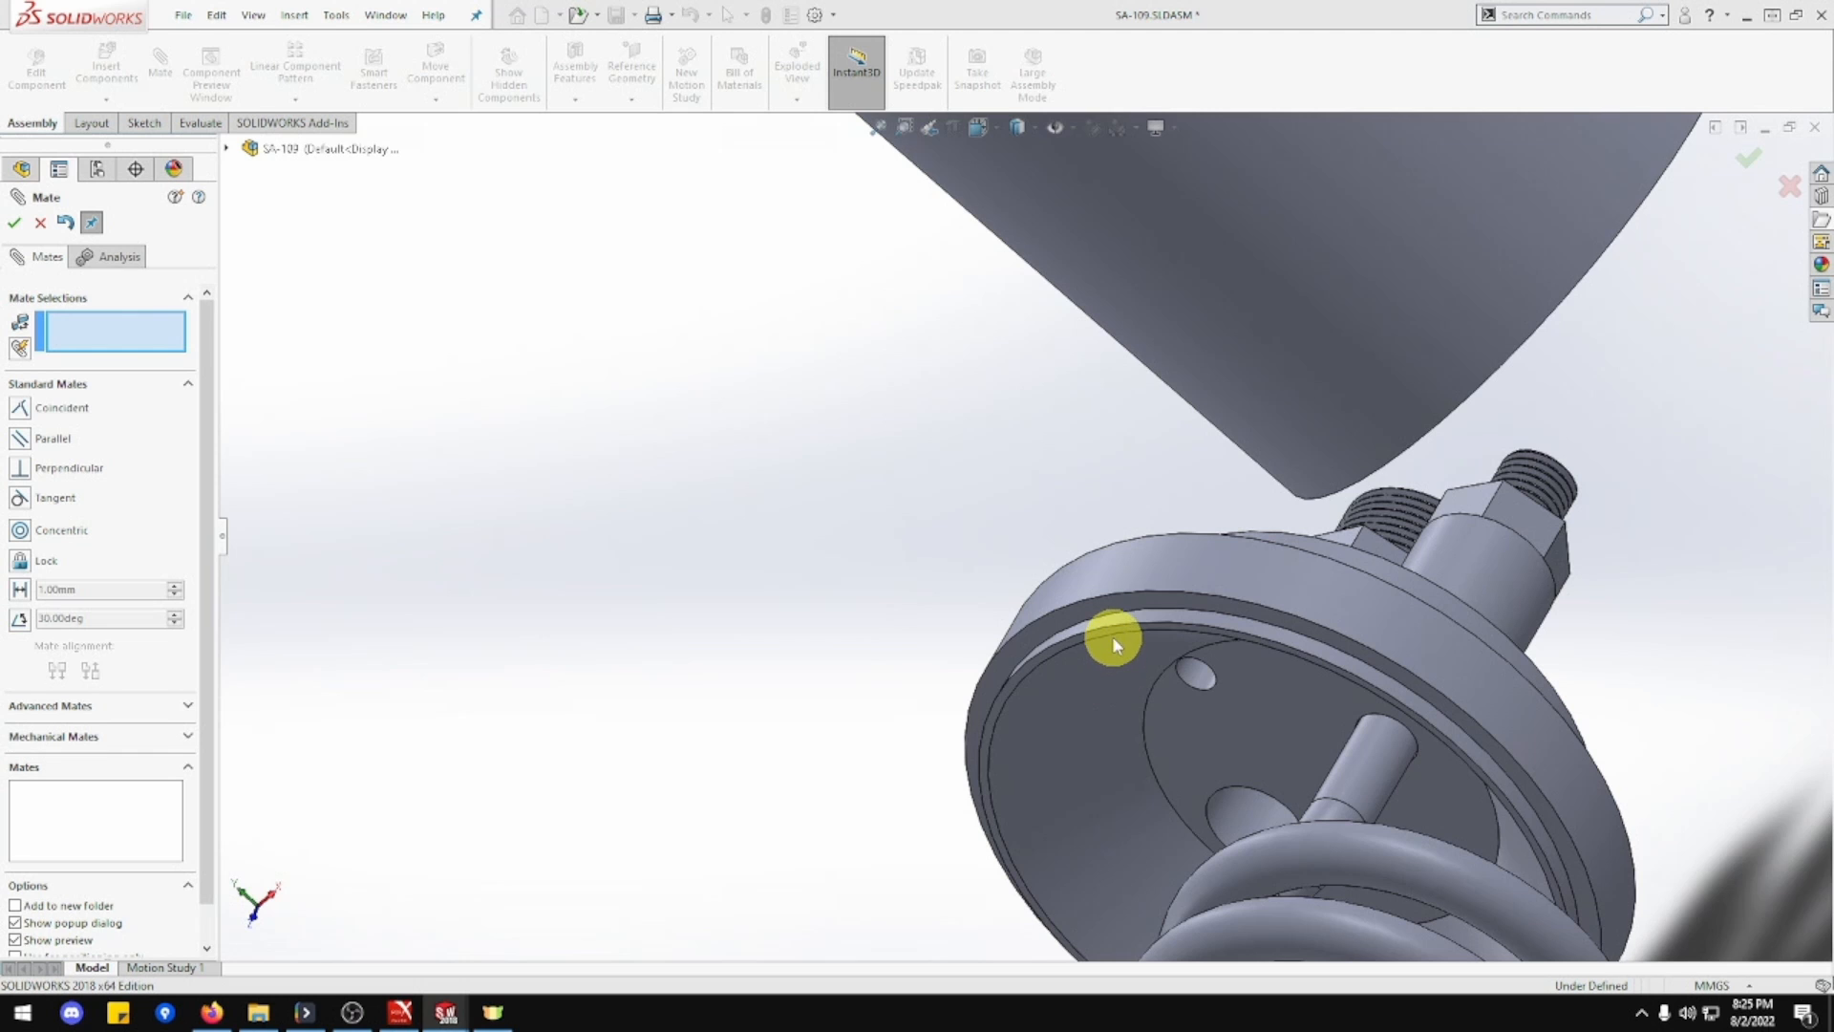
pyautogui.click(1106, 611)
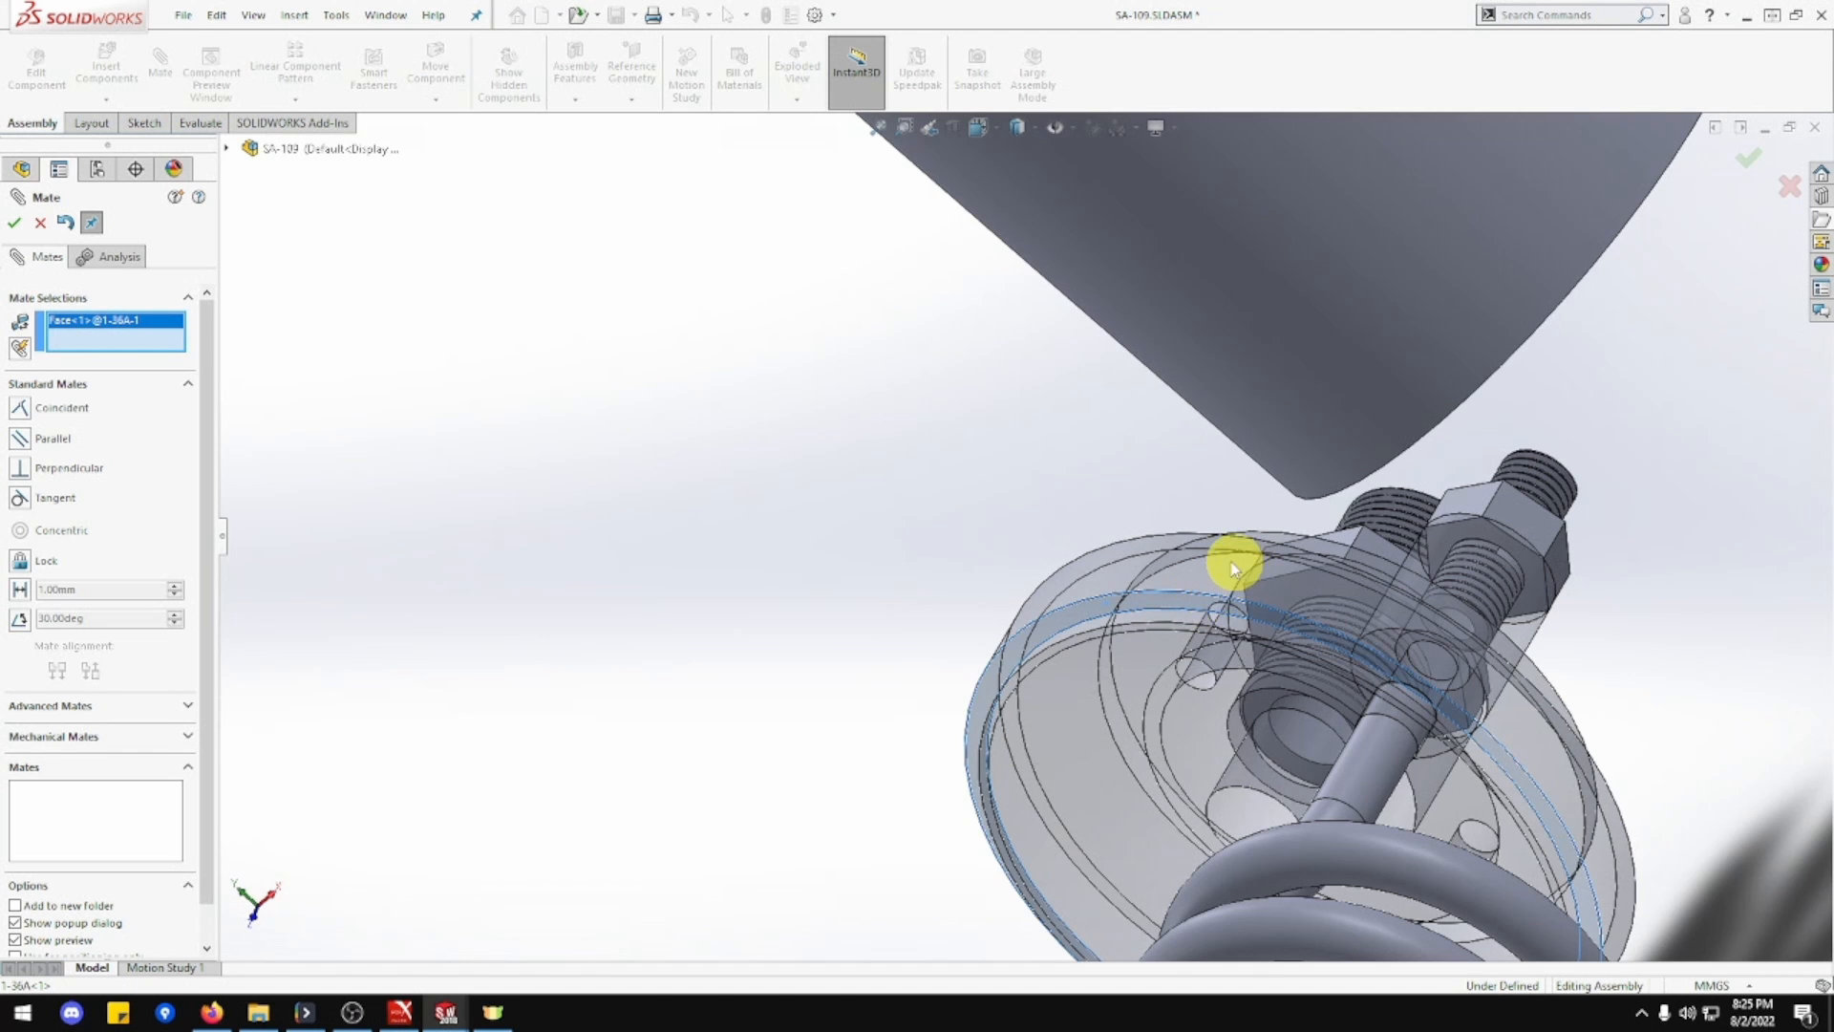
pyautogui.moveTo(1232, 561); pyautogui.dragTo(1053, 517, button='middle')
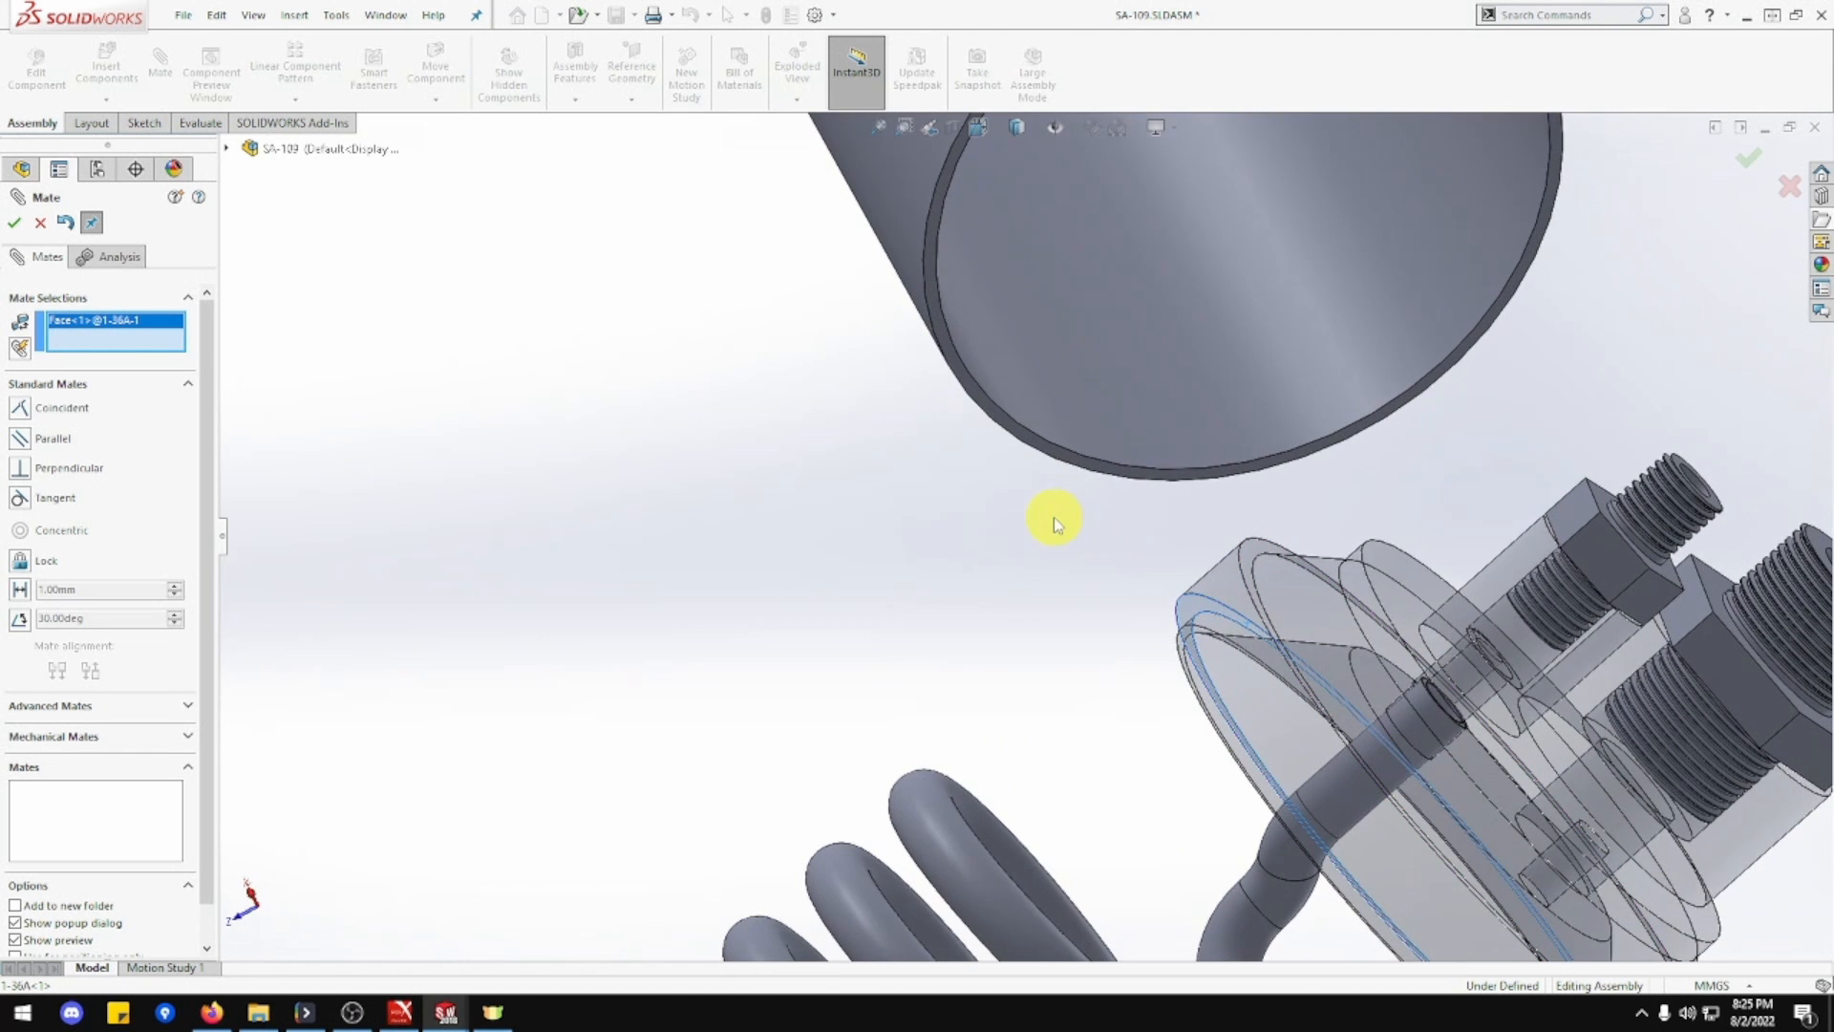
pyautogui.click(1062, 463)
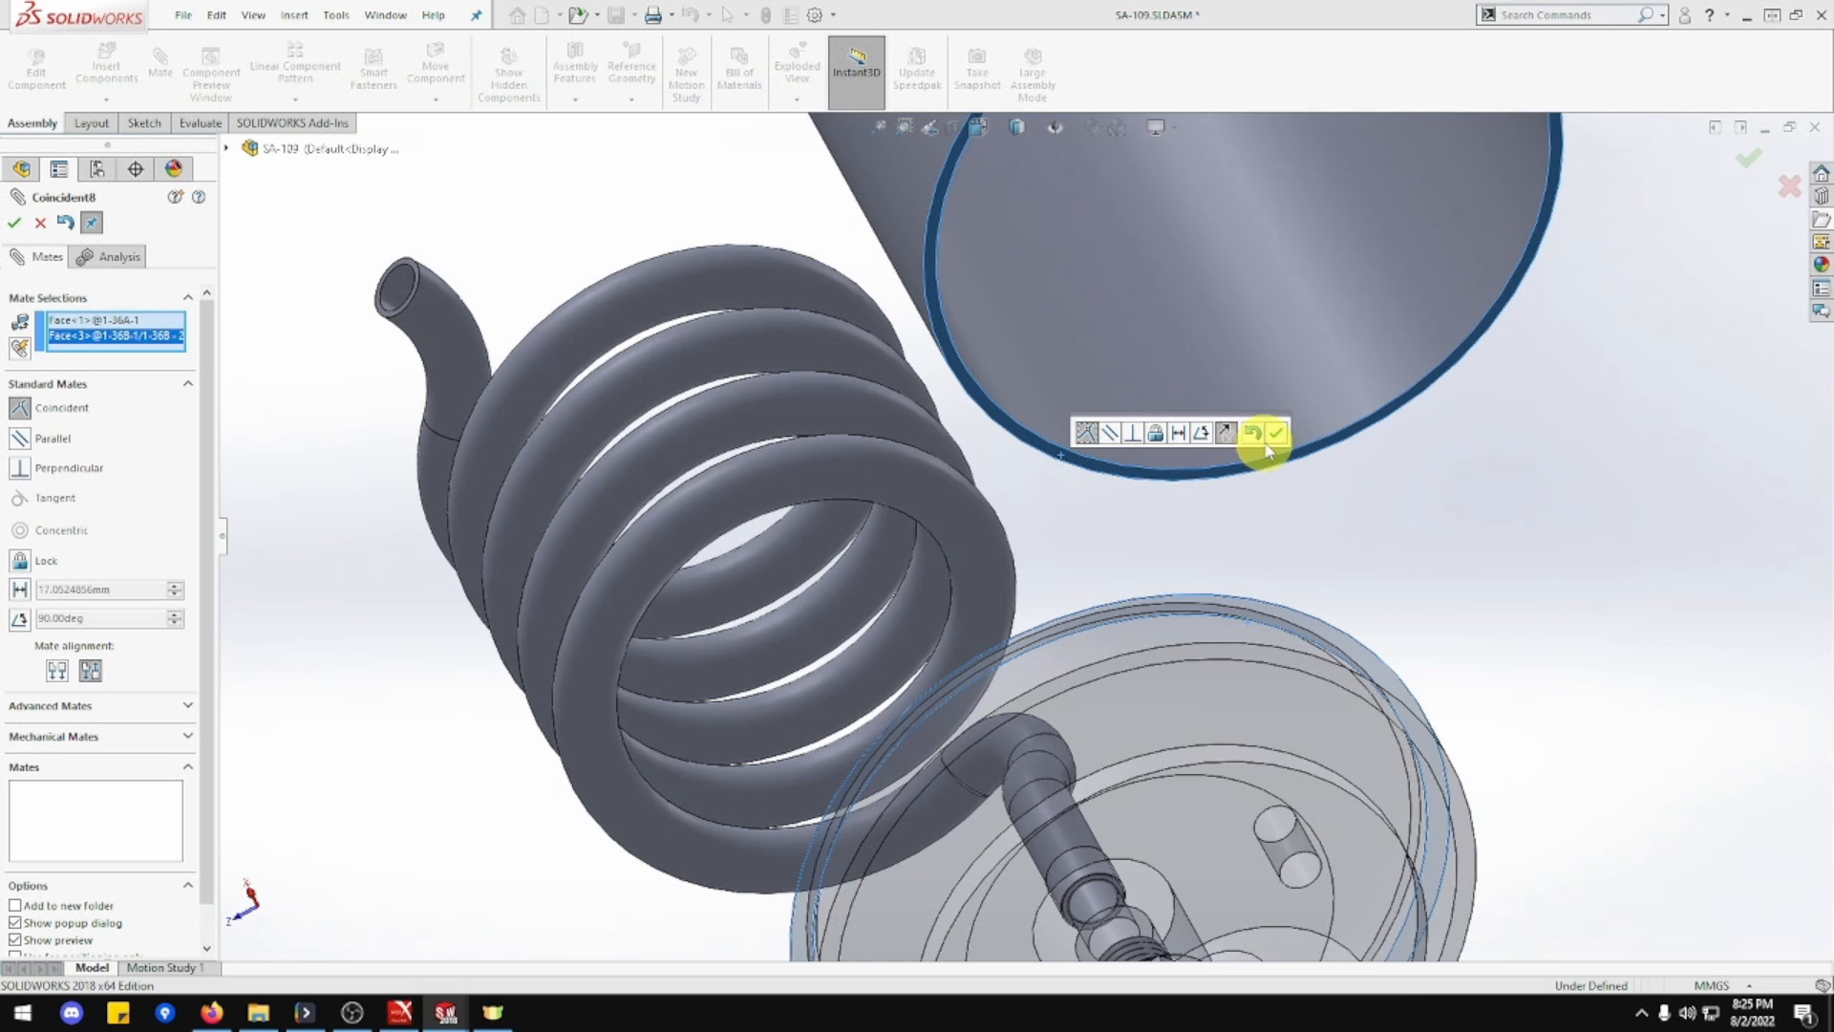
pyautogui.click(1276, 433)
# Add a concentric mate between the raised lip's cylindrical face on base 1-36A and the inner cylindrical face of vessel 1-36B.
pyautogui.moveTo(1200, 578); pyautogui.dragTo(1326, 663, button='middle')
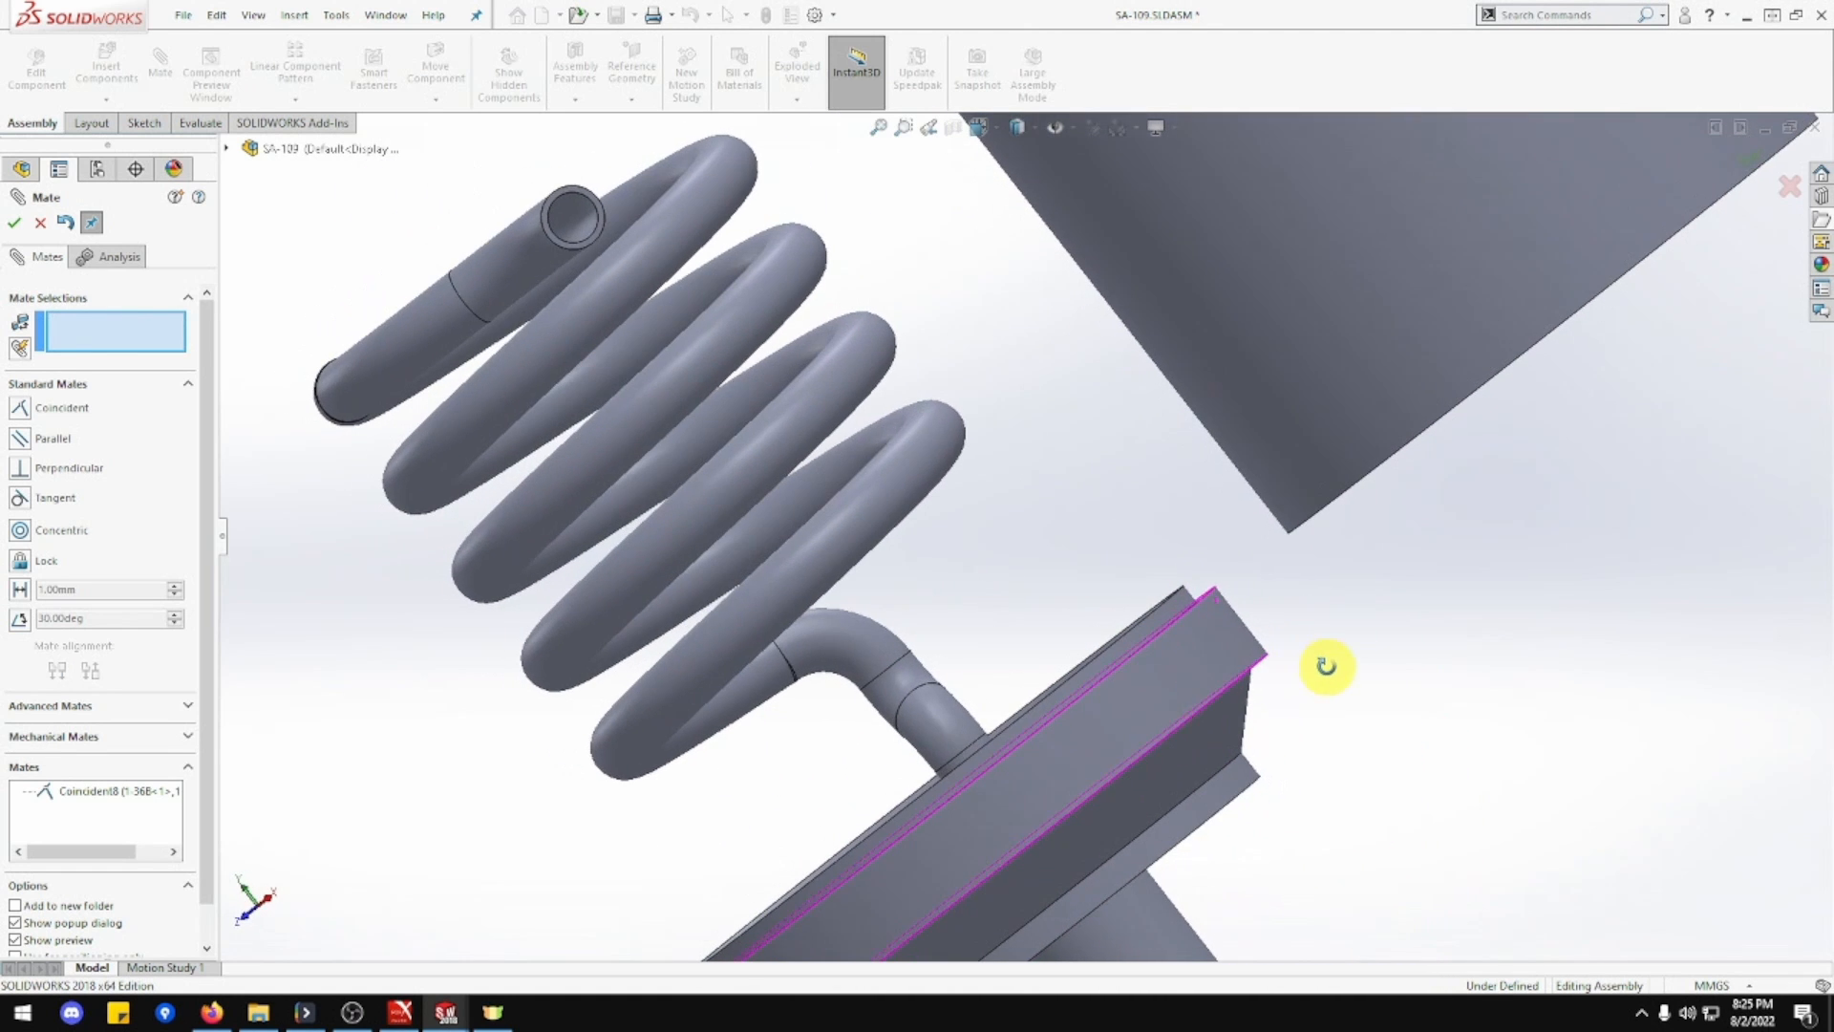
pyautogui.click(1167, 622)
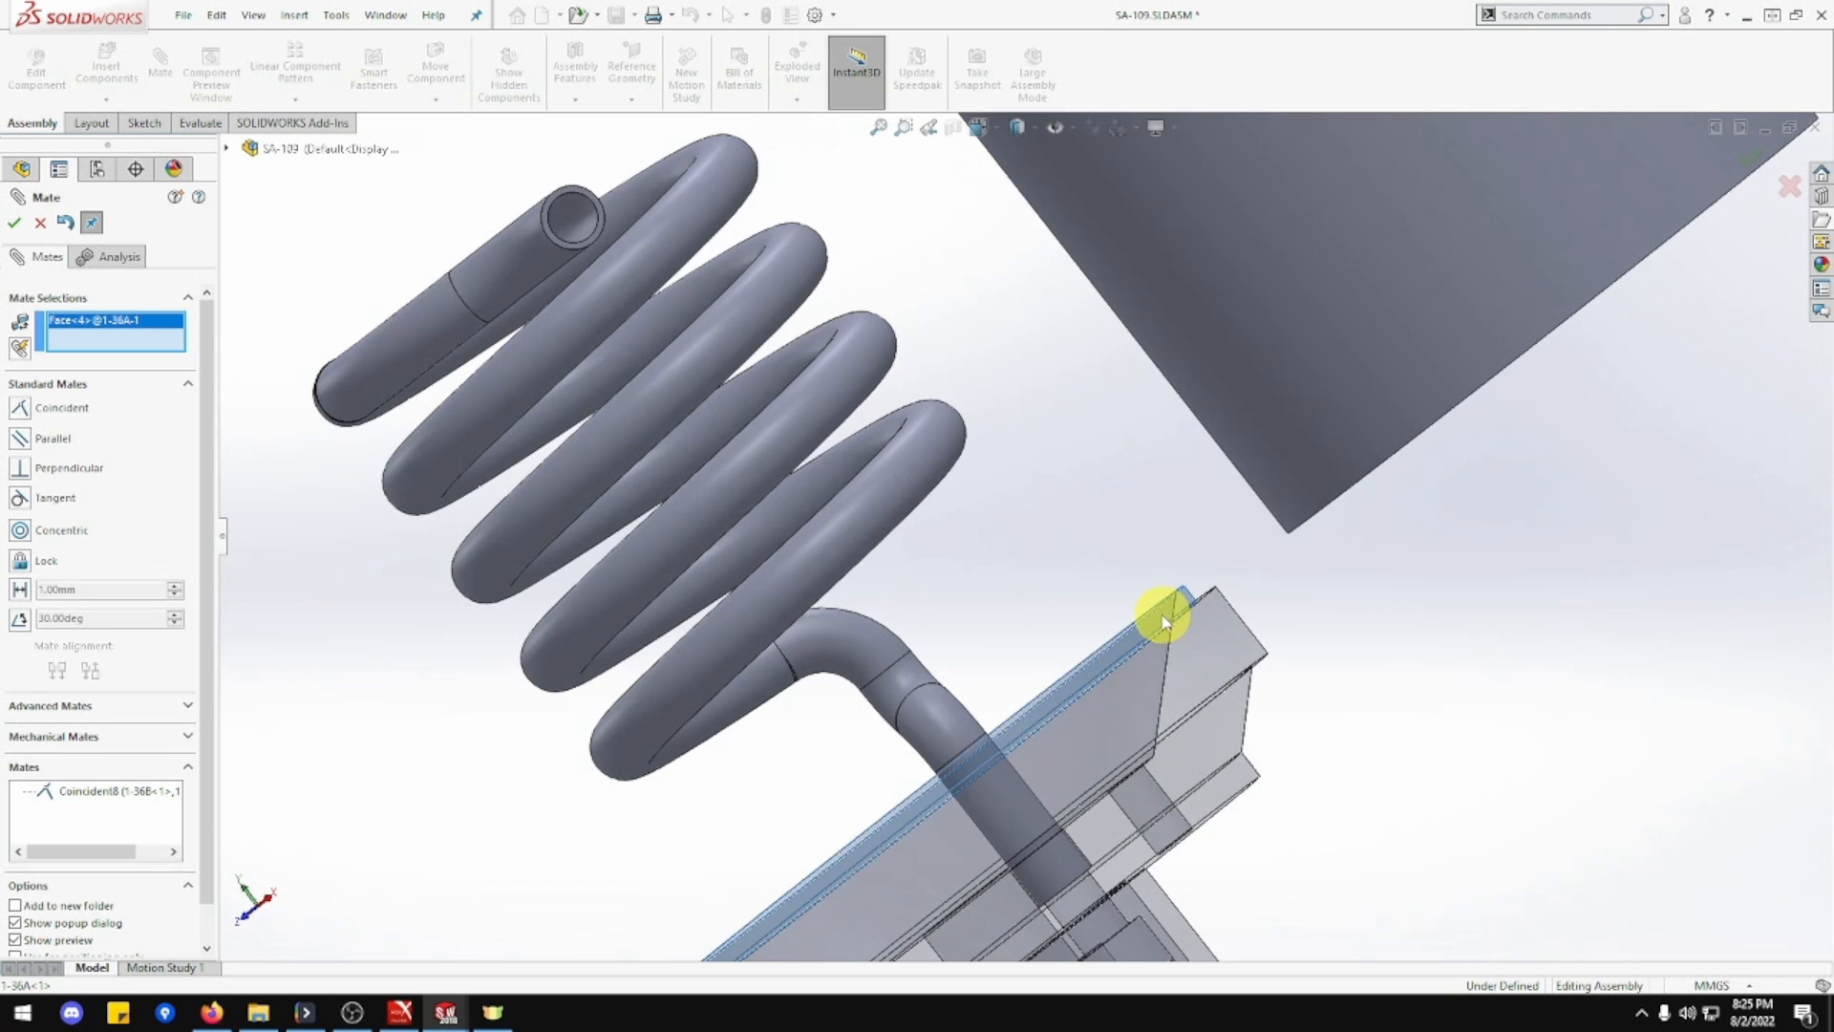
pyautogui.scroll(5, 1165, 613)
pyautogui.click(1248, 478)
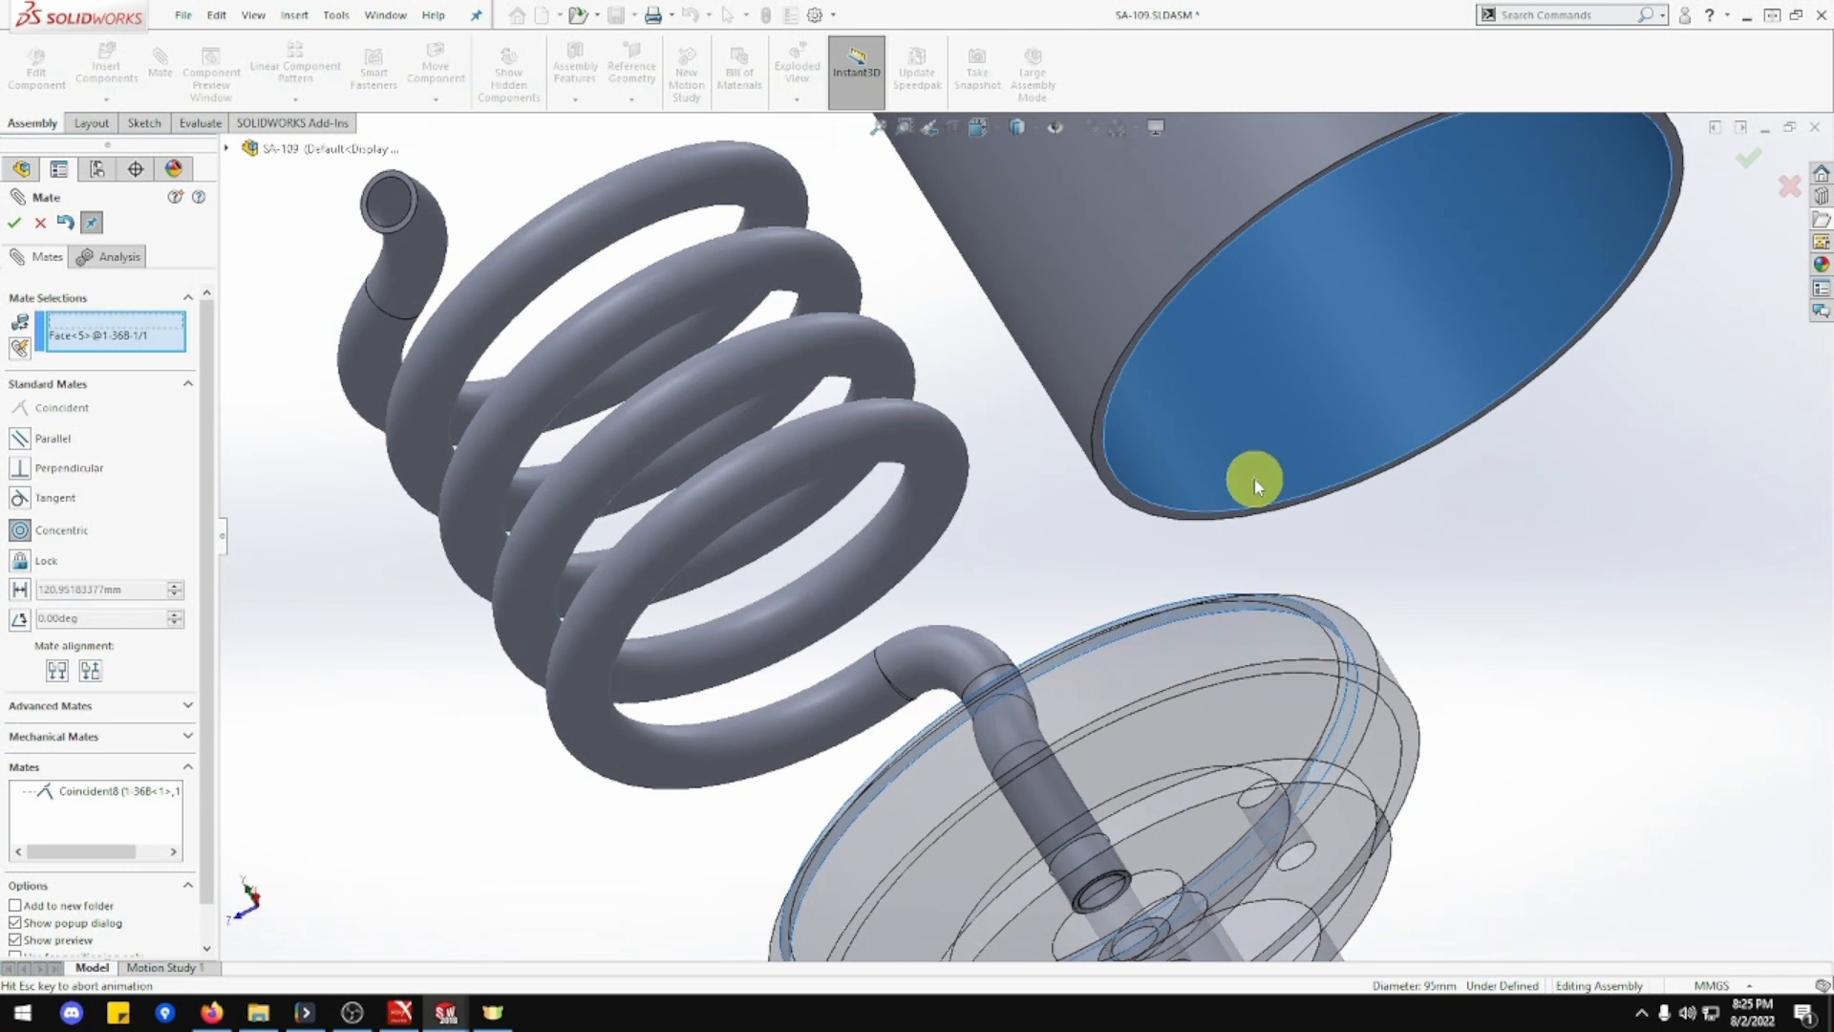
pyautogui.click(1496, 465)
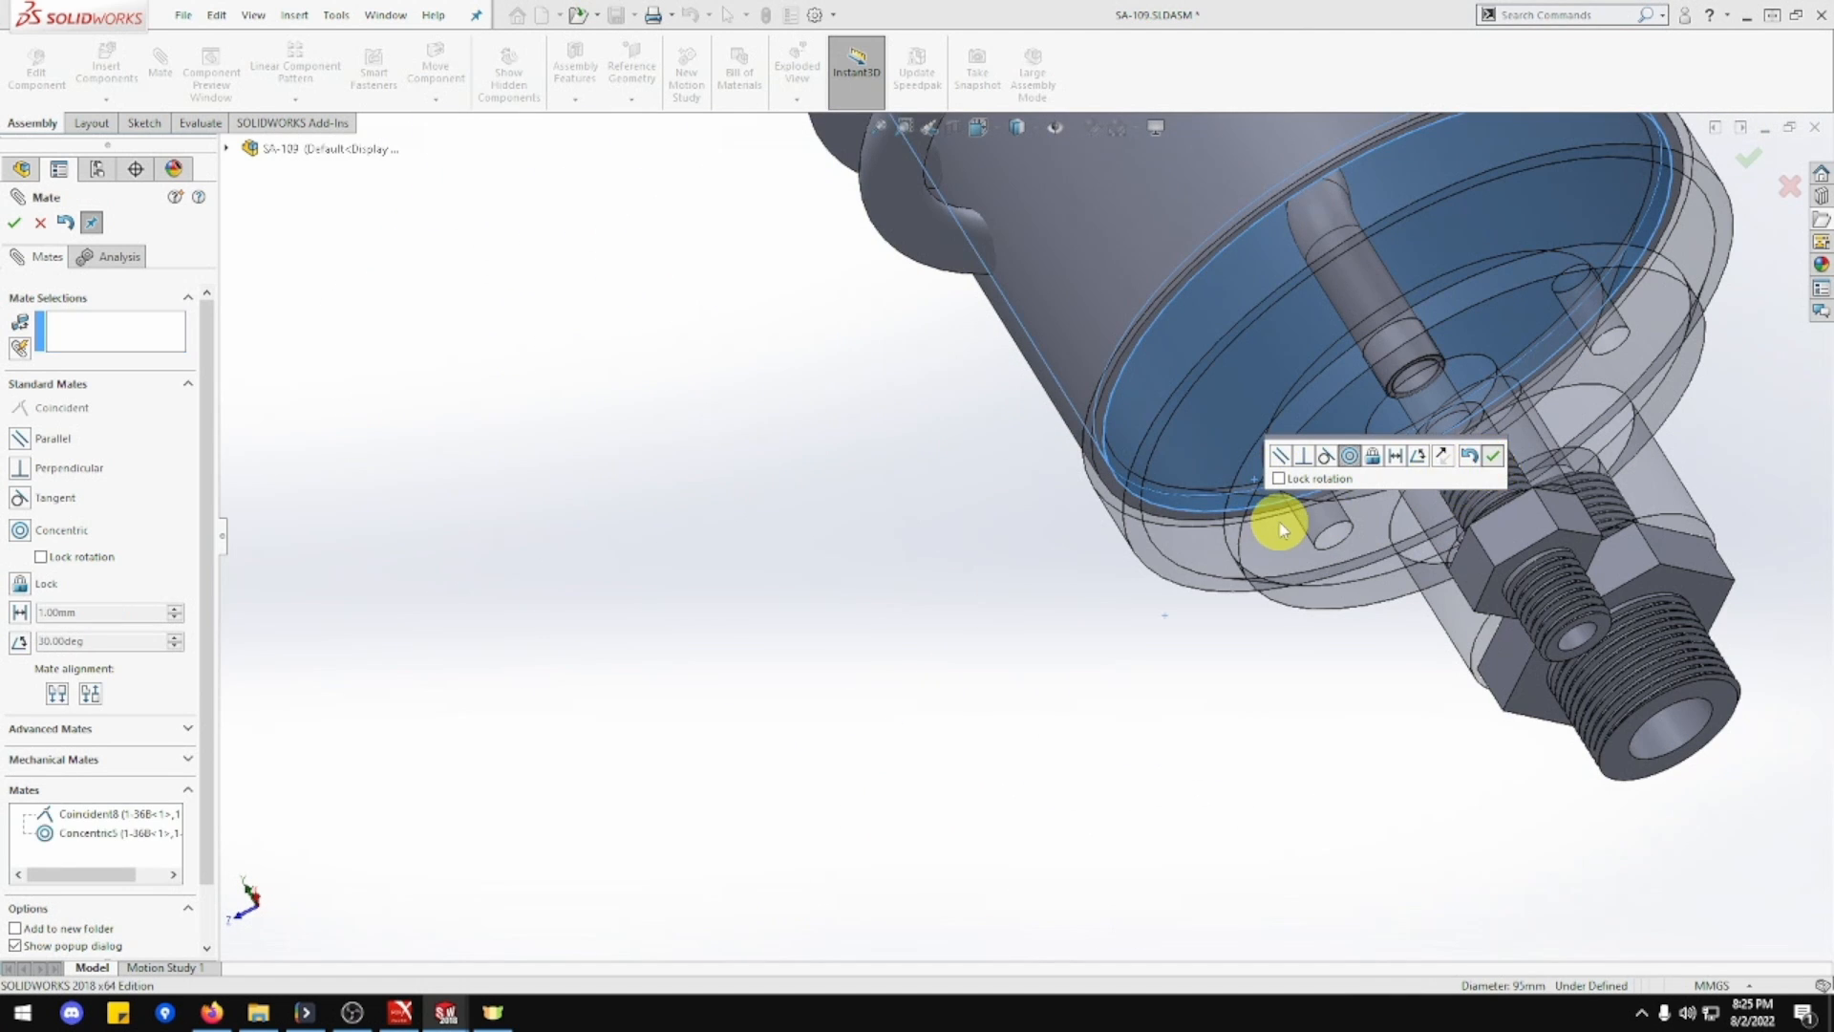
pyautogui.moveTo(1278, 519); pyautogui.dragTo(1078, 675, button='middle')
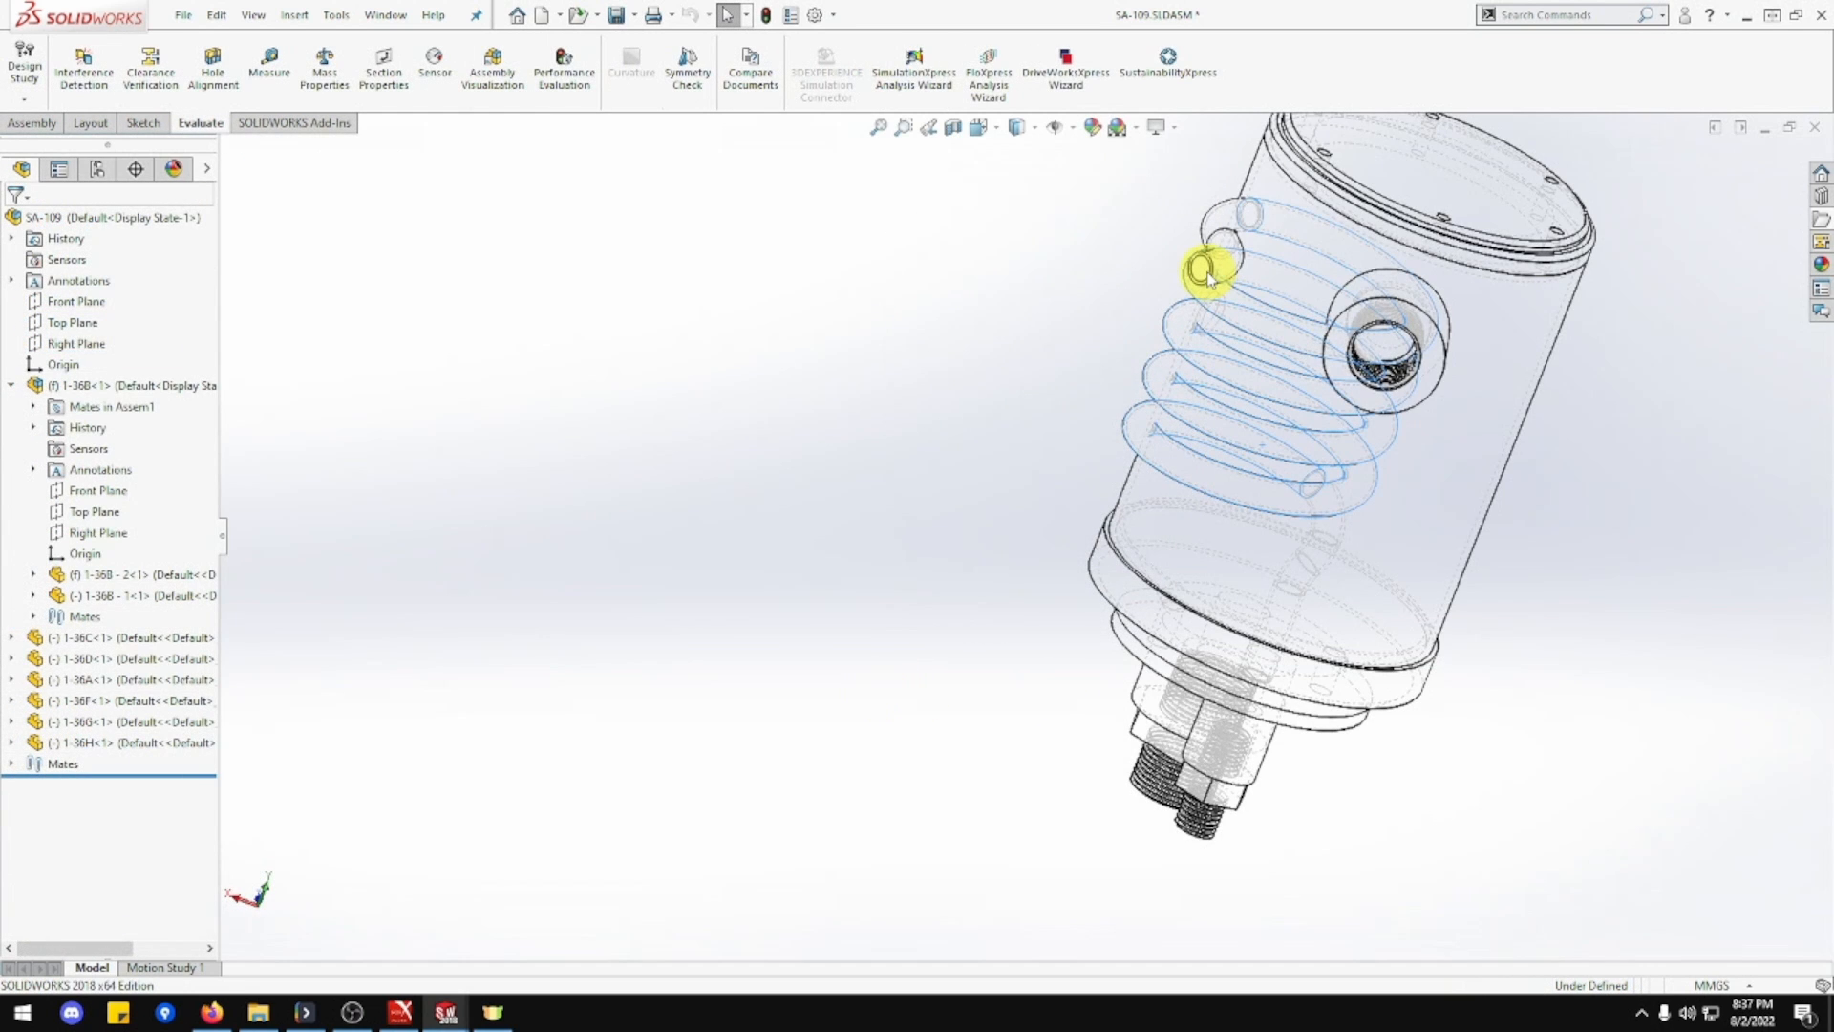
# Switch the assembly's display style from hidden lines visible to Shaded With Edges.
pyautogui.scroll(-4, 1209, 277)
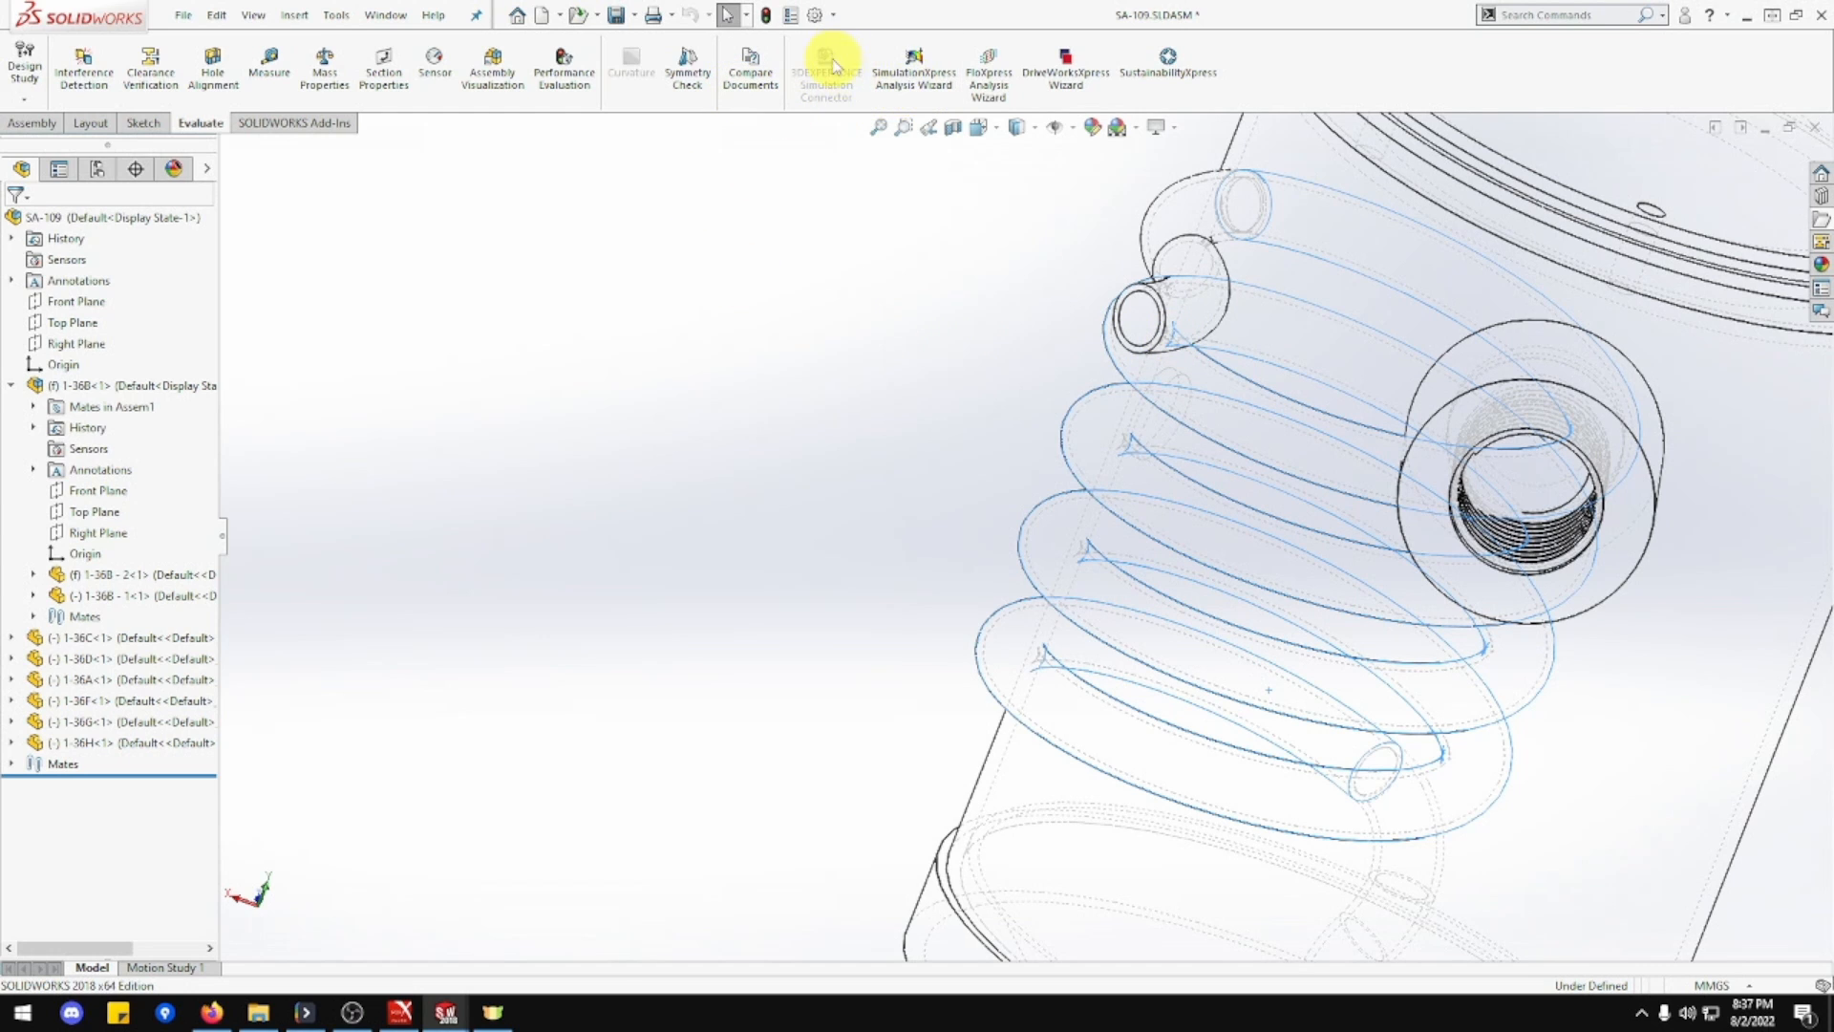
pyautogui.click(1035, 128)
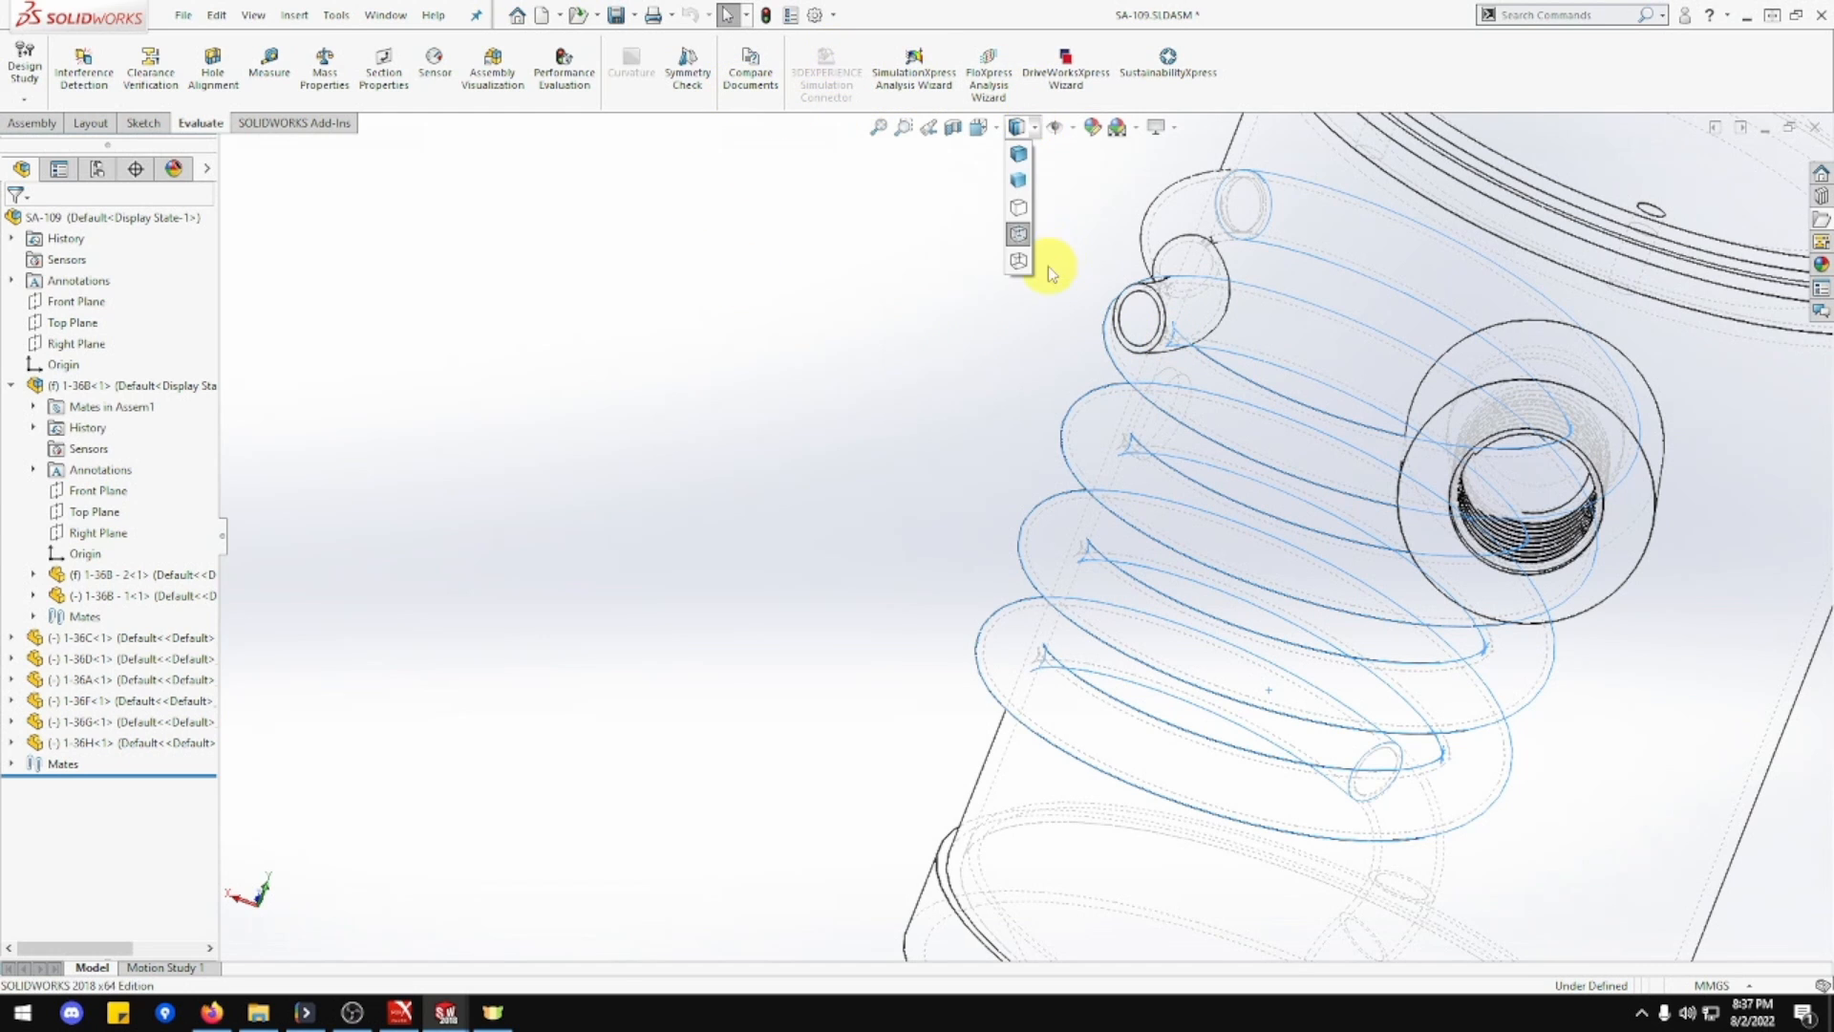
pyautogui.click(1018, 155)
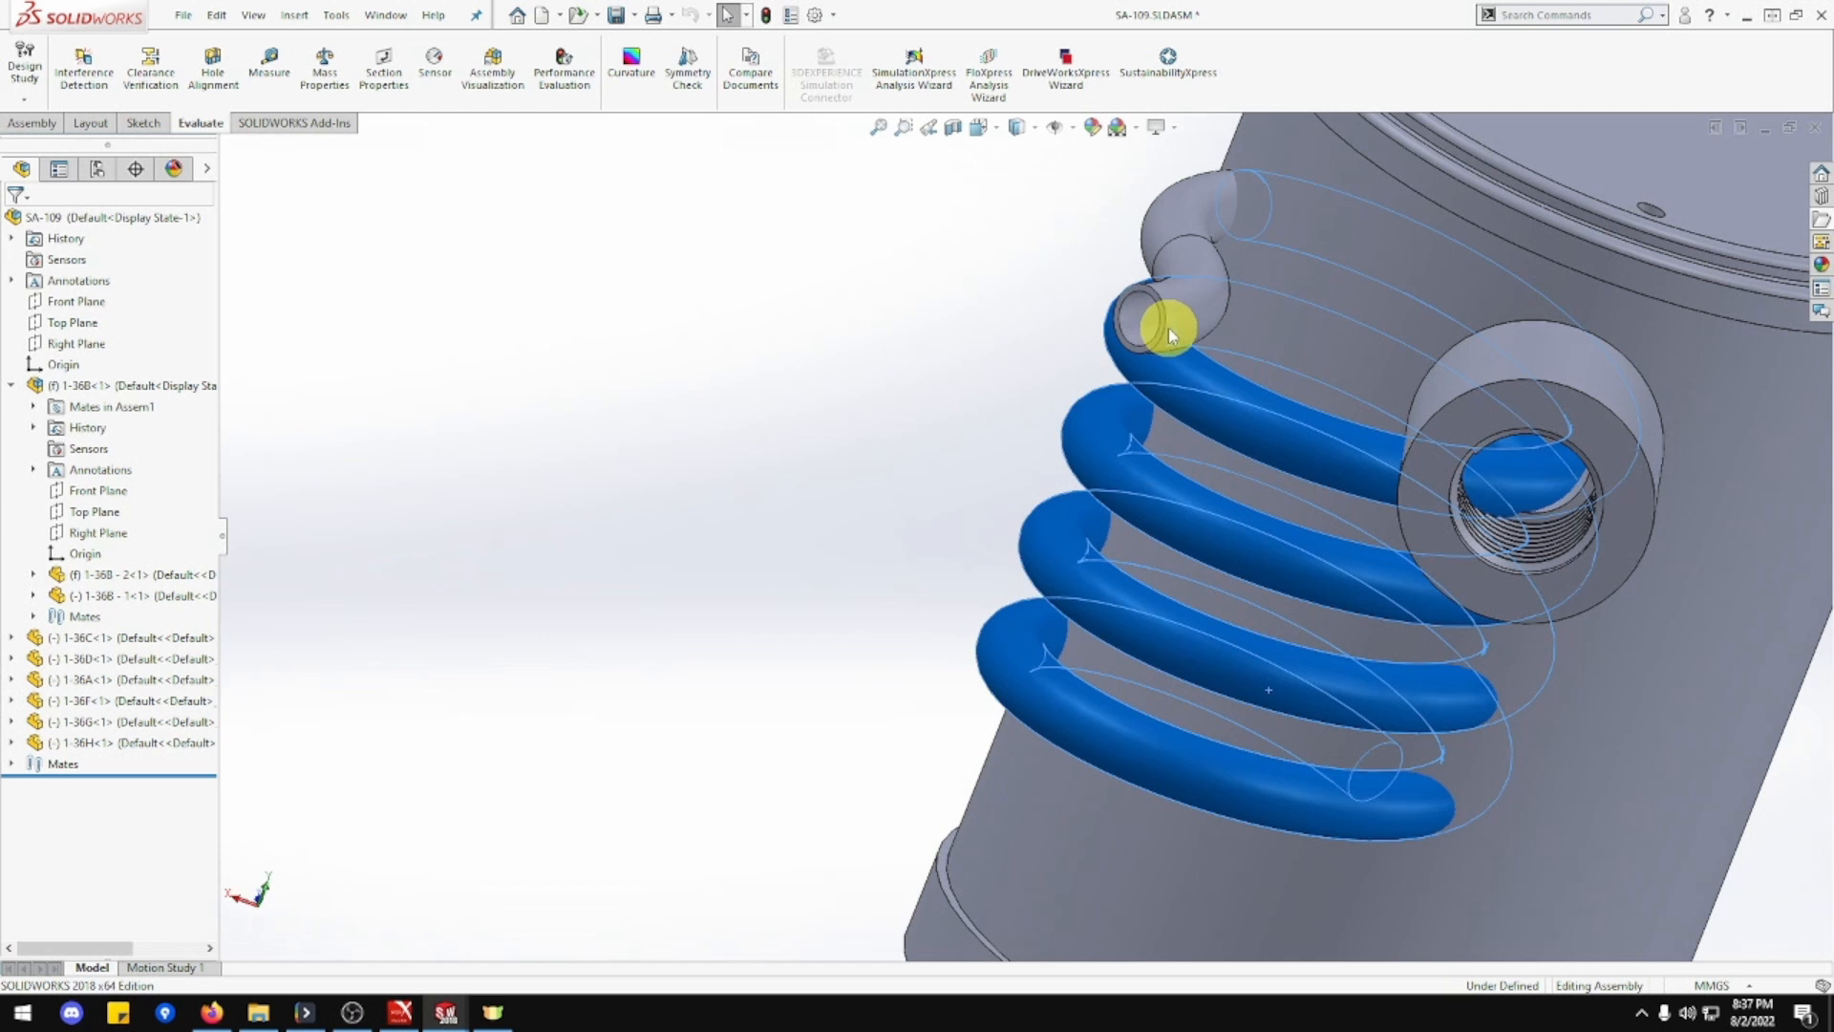
# Add a tangent mate between the circular open-end edge of coil 1-36F and the cut hole's face inside the vessel's threaded side port.
pyautogui.click(1165, 330)
pyautogui.scroll(-5, 1331, 429)
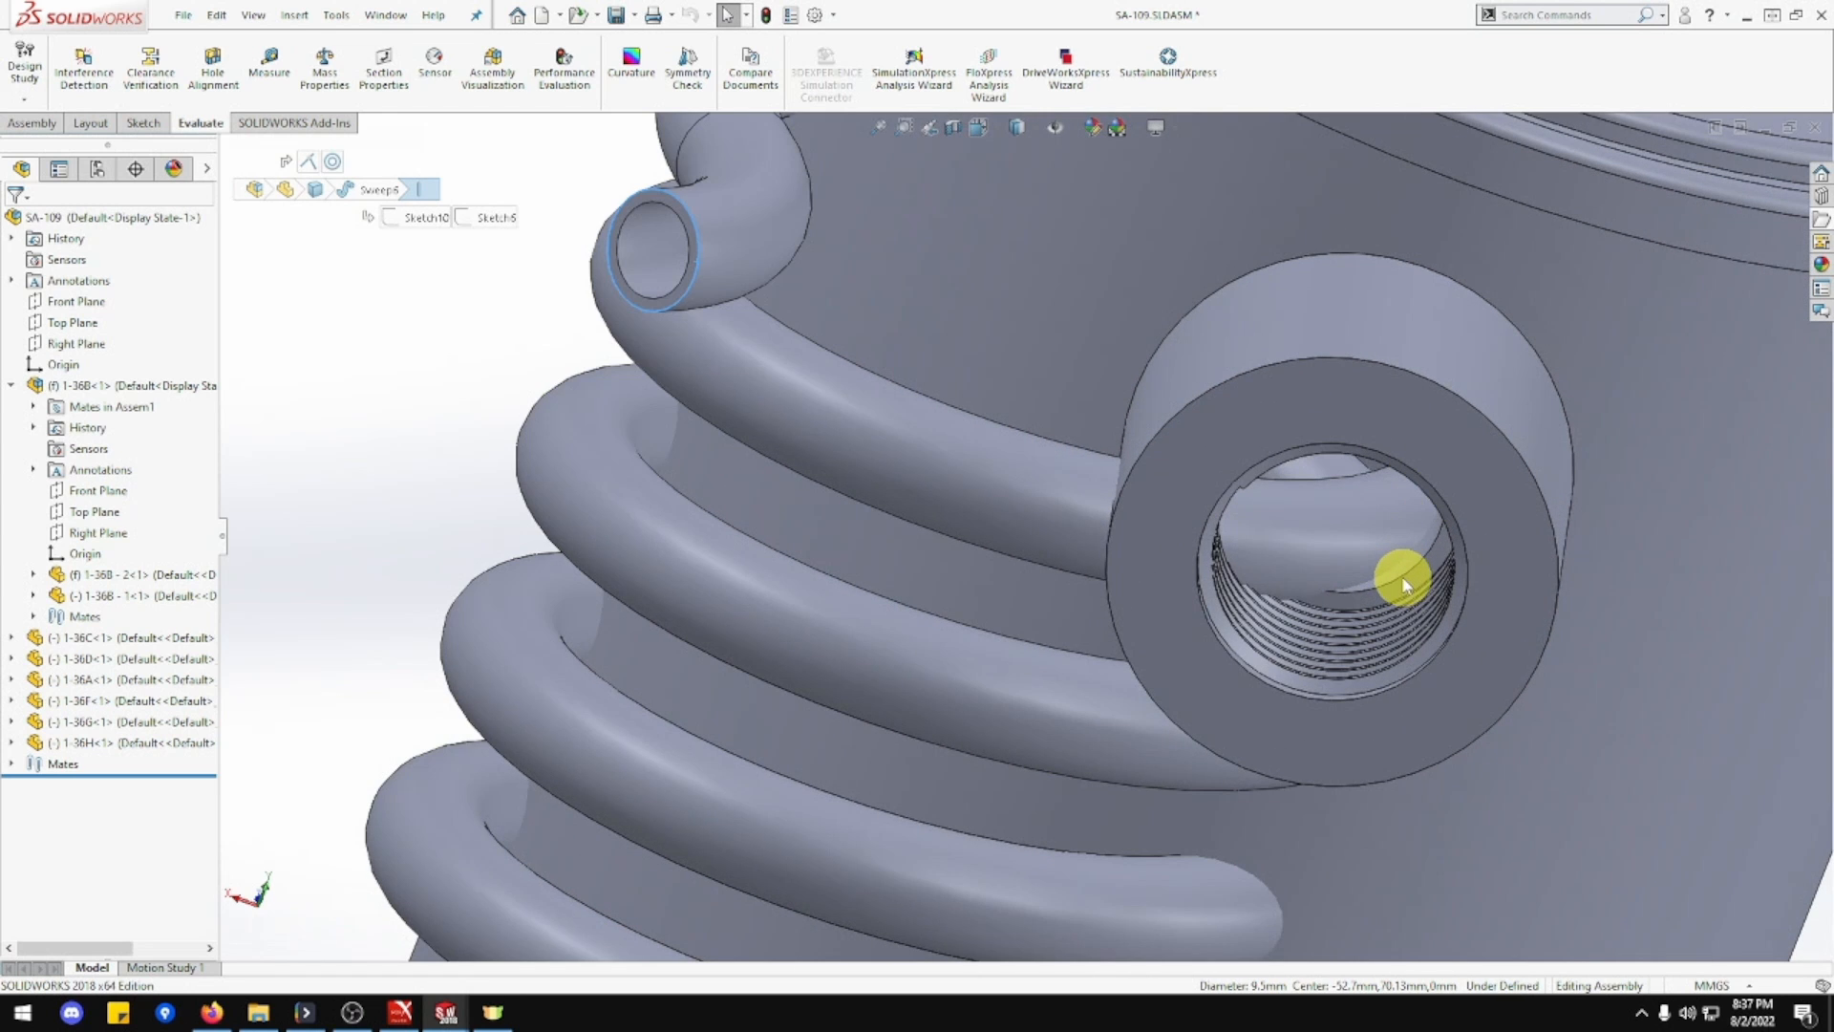
pyautogui.click(1402, 577)
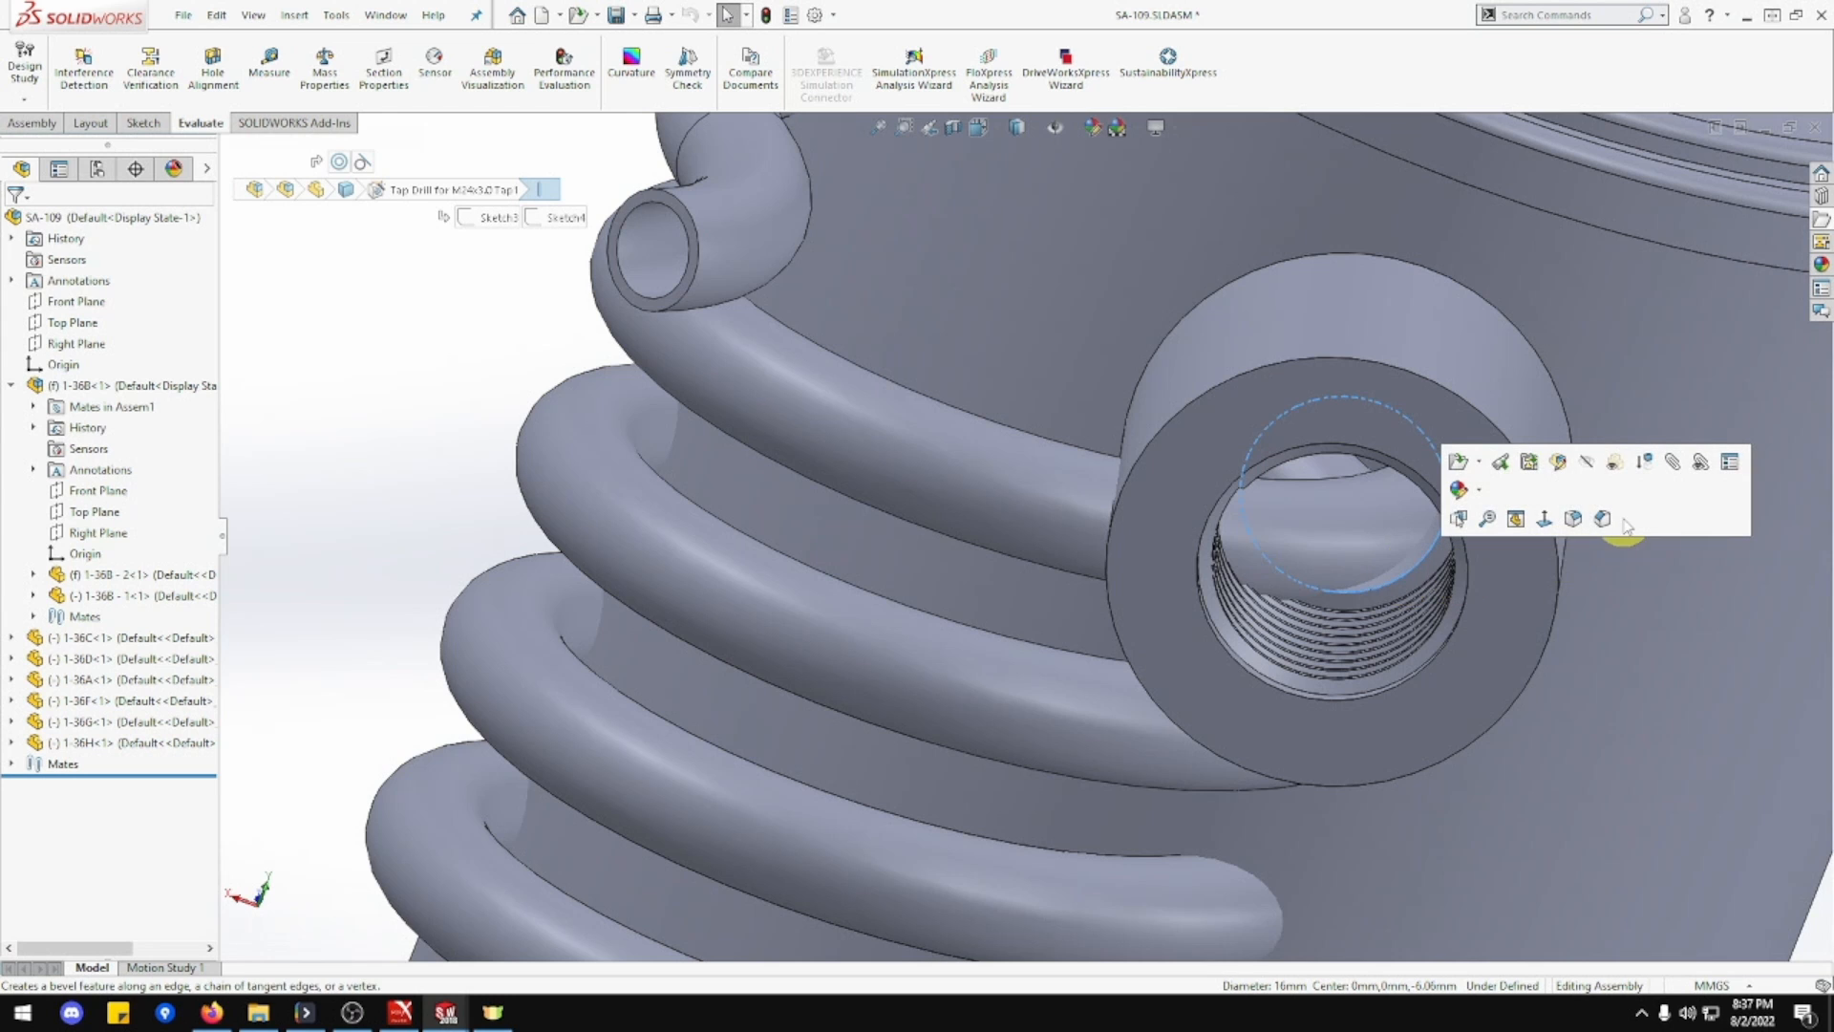
pyautogui.moveTo(1479, 552)
pyautogui.mouseDown(button='middle')
pyautogui.moveTo(1410, 609)
pyautogui.moveTo(1385, 536)
pyautogui.mouseUp(button='middle')
pyautogui.click(1276, 483)
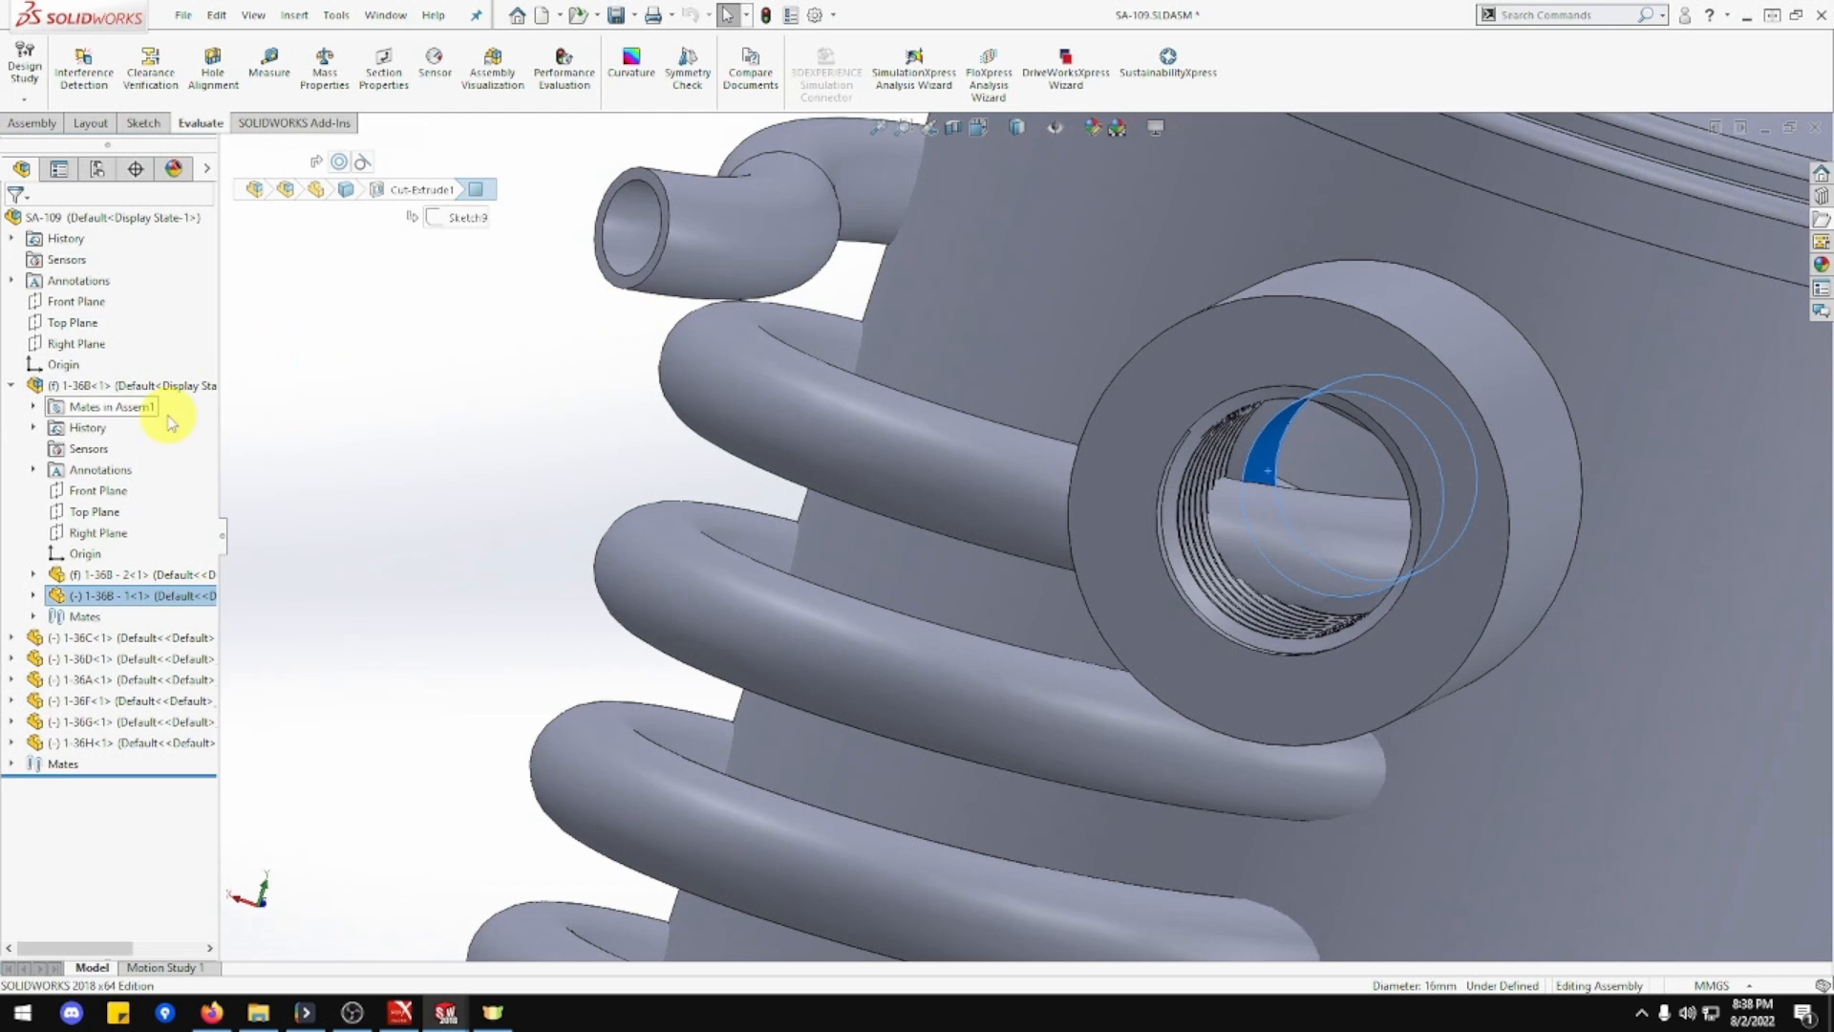
pyautogui.click(312, 368)
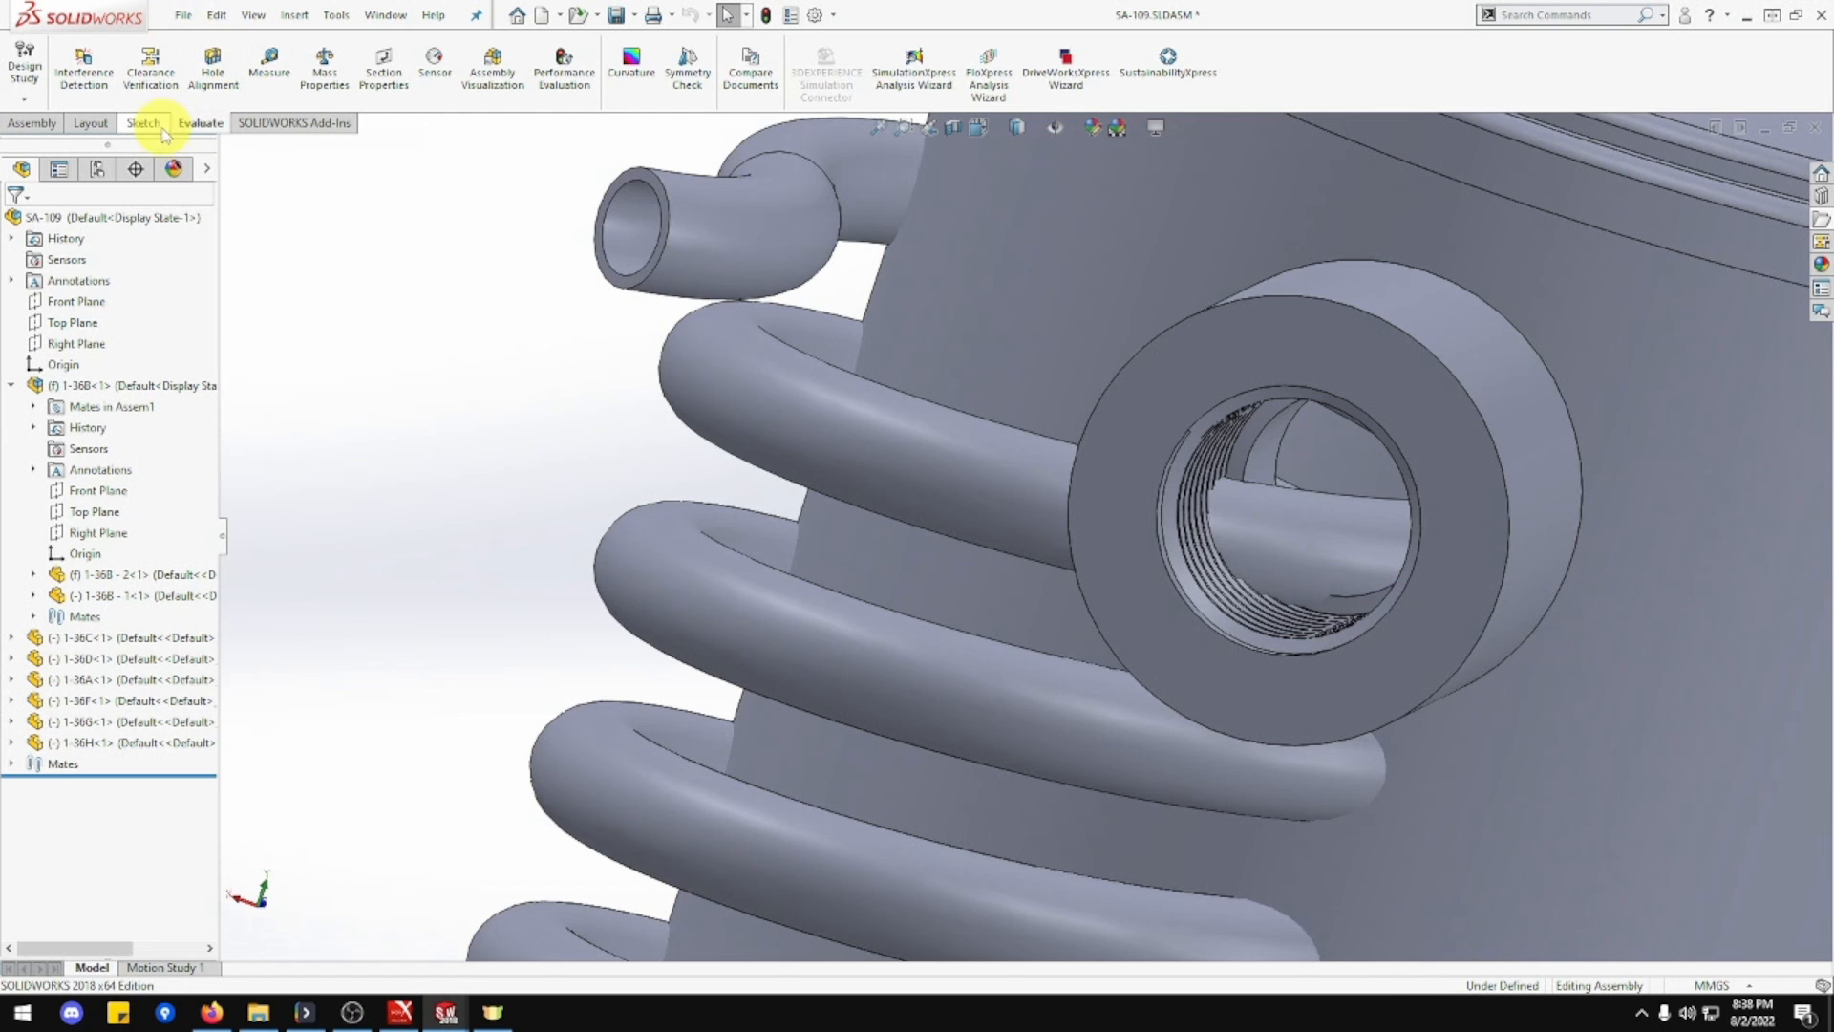
pyautogui.click(36, 128)
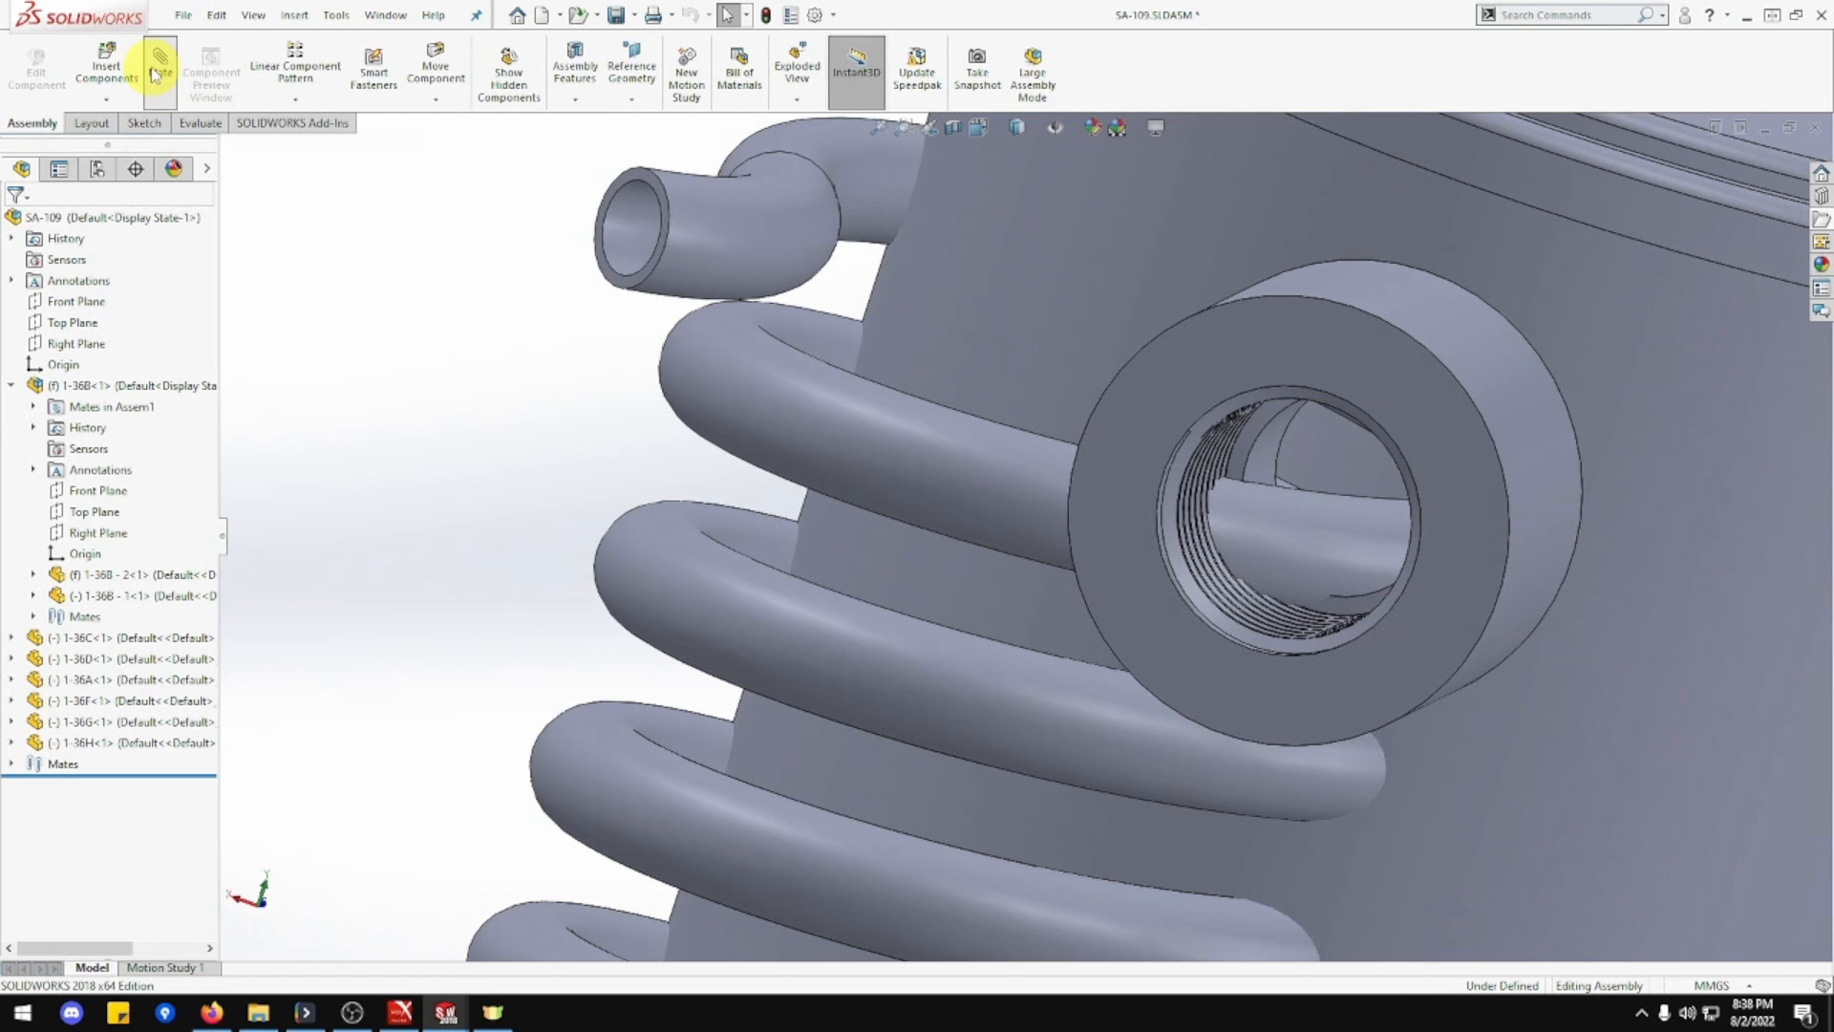
pyautogui.click(157, 68)
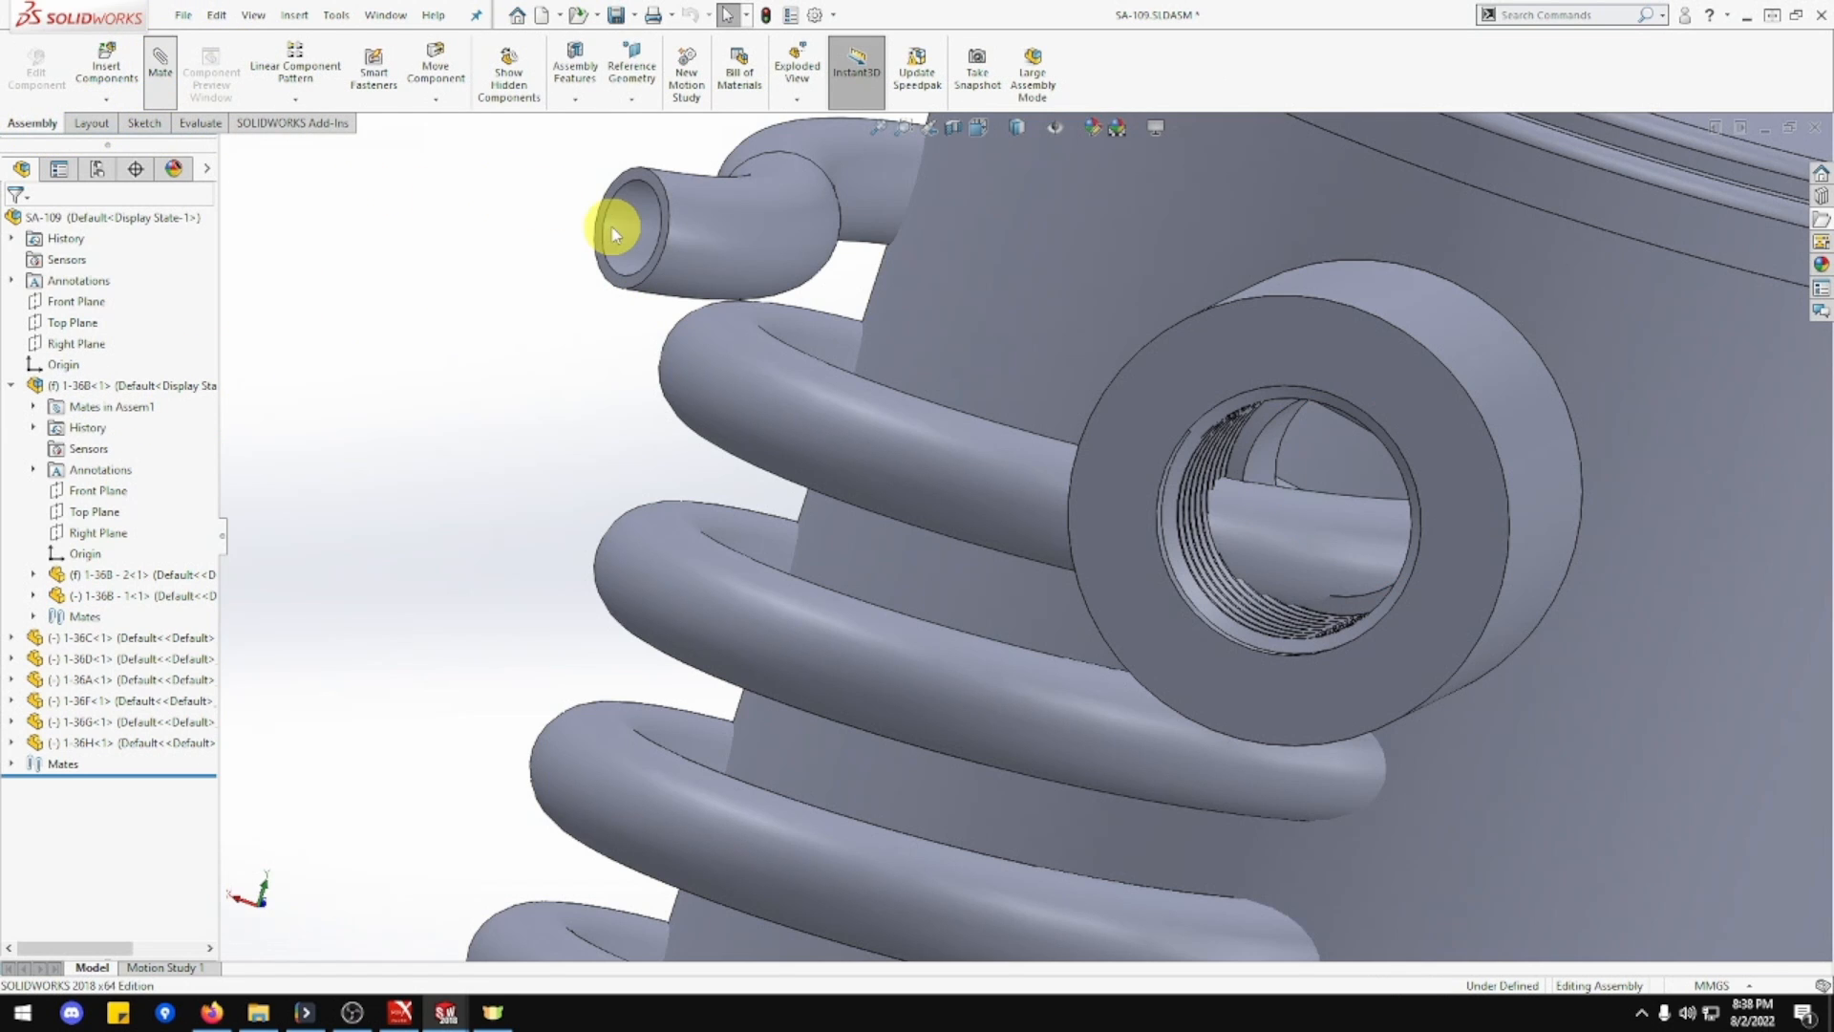
pyautogui.click(666, 242)
pyautogui.click(1270, 491)
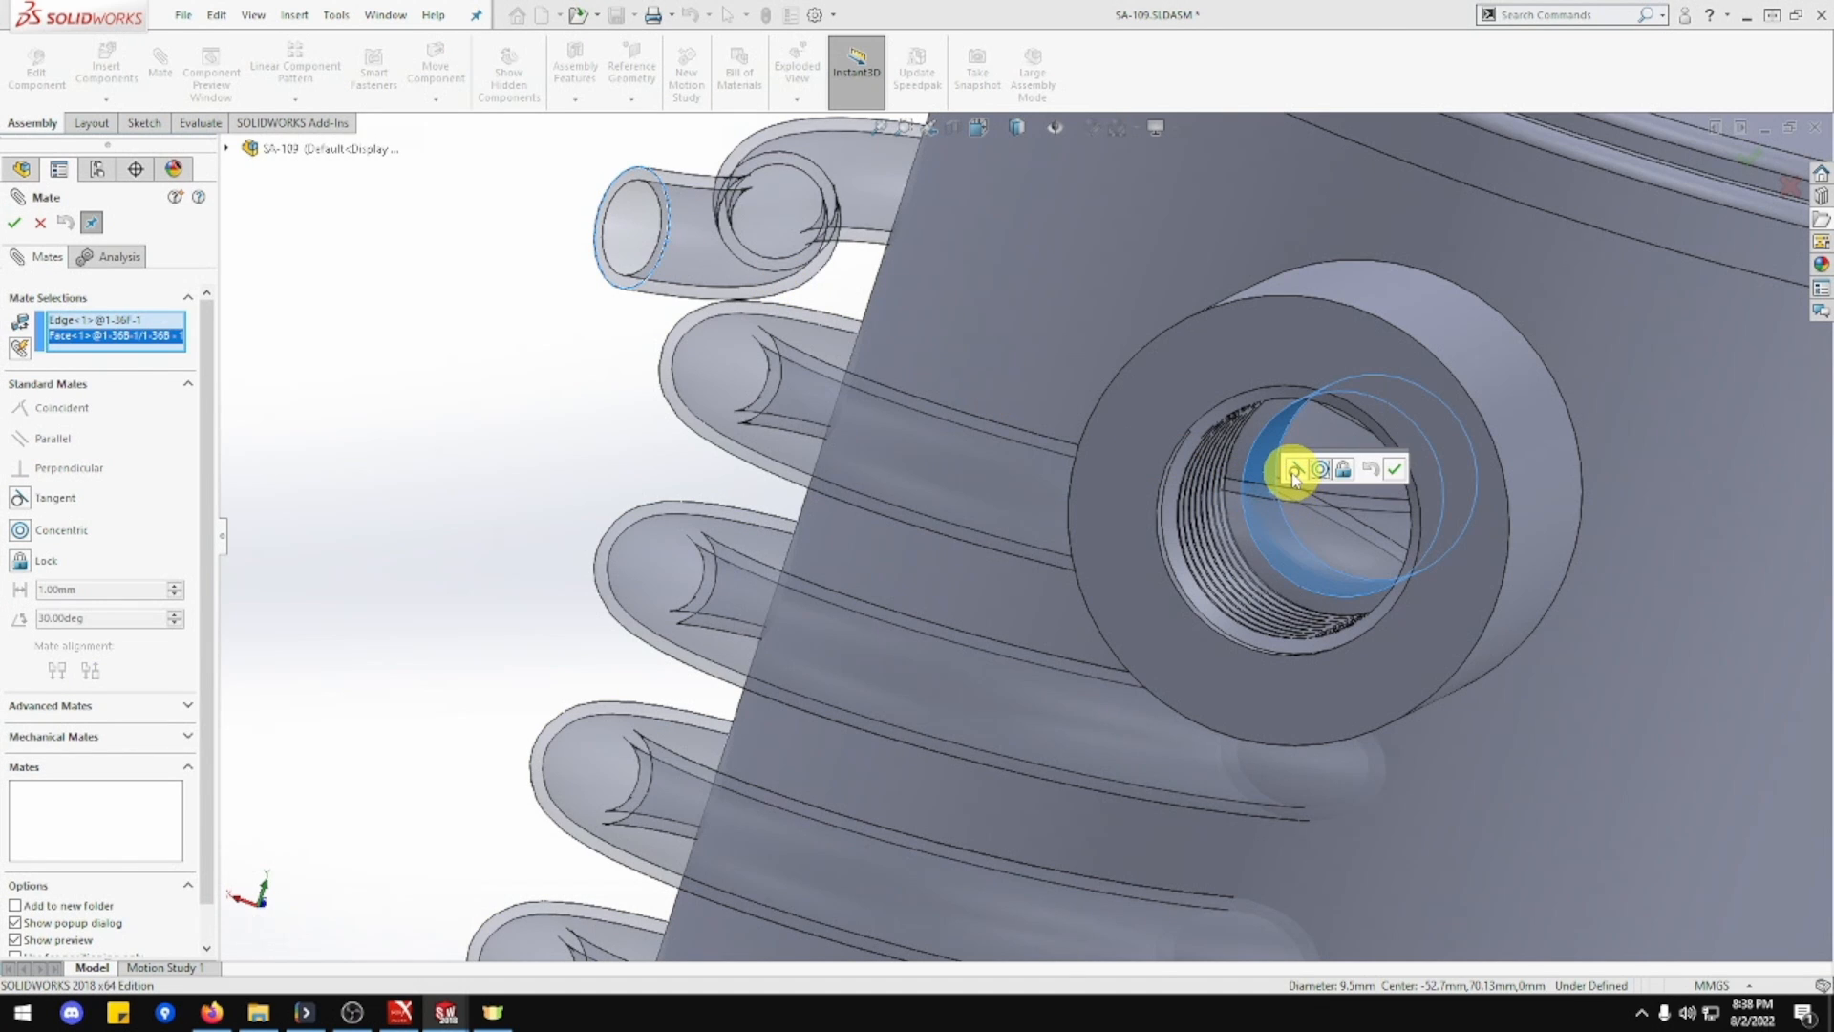
pyautogui.click(1295, 468)
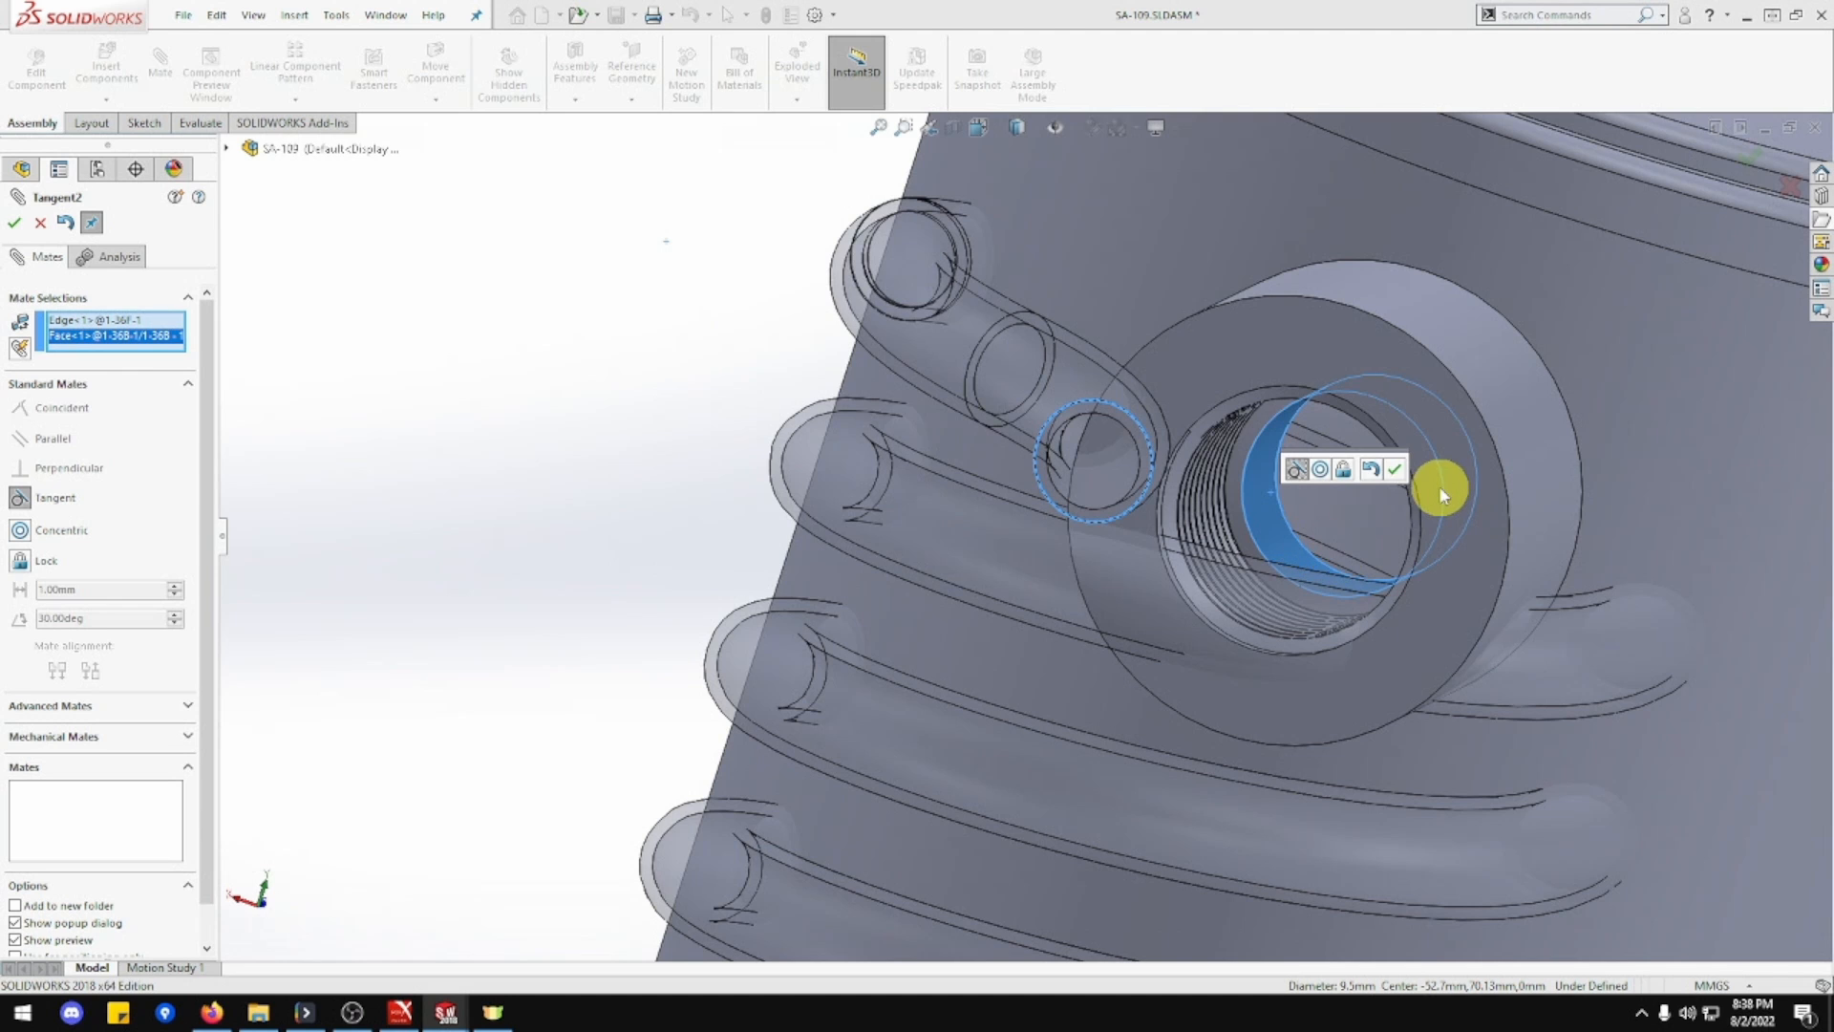
pyautogui.click(1396, 468)
# Turn base 1-36A with coil 1-36F about the vessel and examine from several sides how the coil end sits at the side port.
pyautogui.scroll(8, 1381, 614)
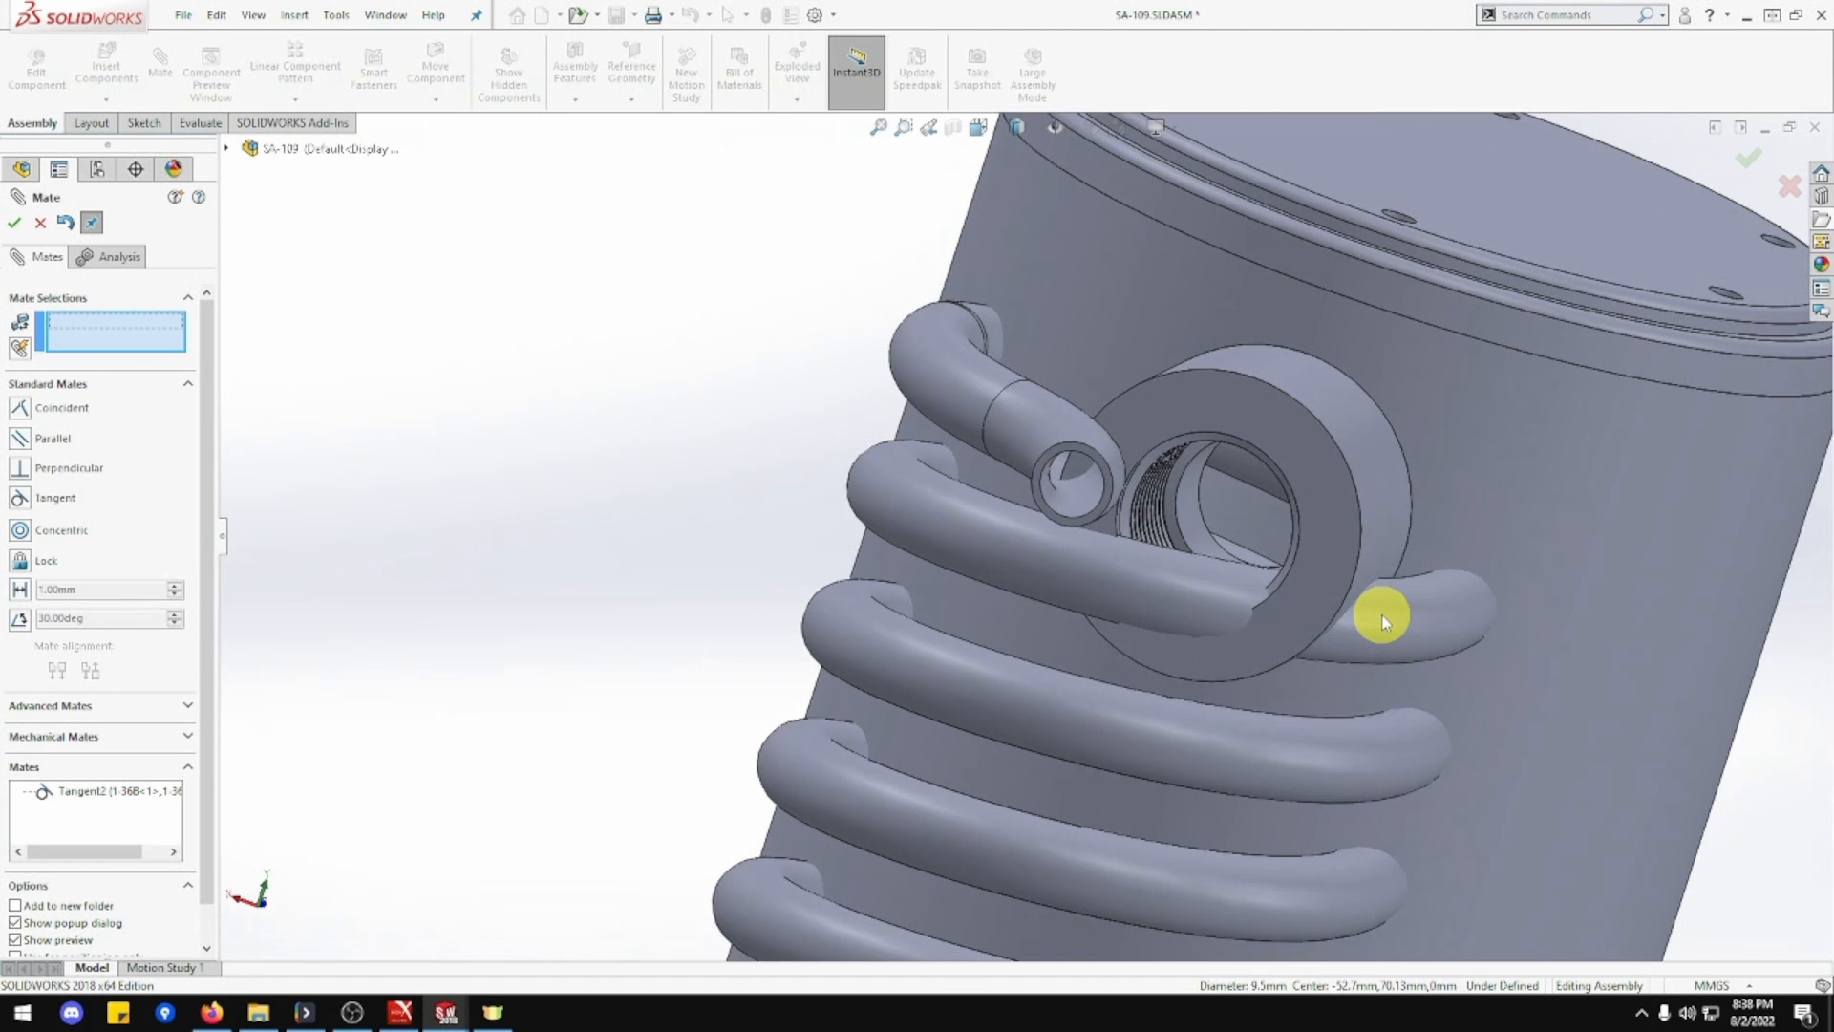
pyautogui.moveTo(1306, 749); pyautogui.dragTo(1184, 743, button='middle')
pyautogui.scroll(4, 1185, 743)
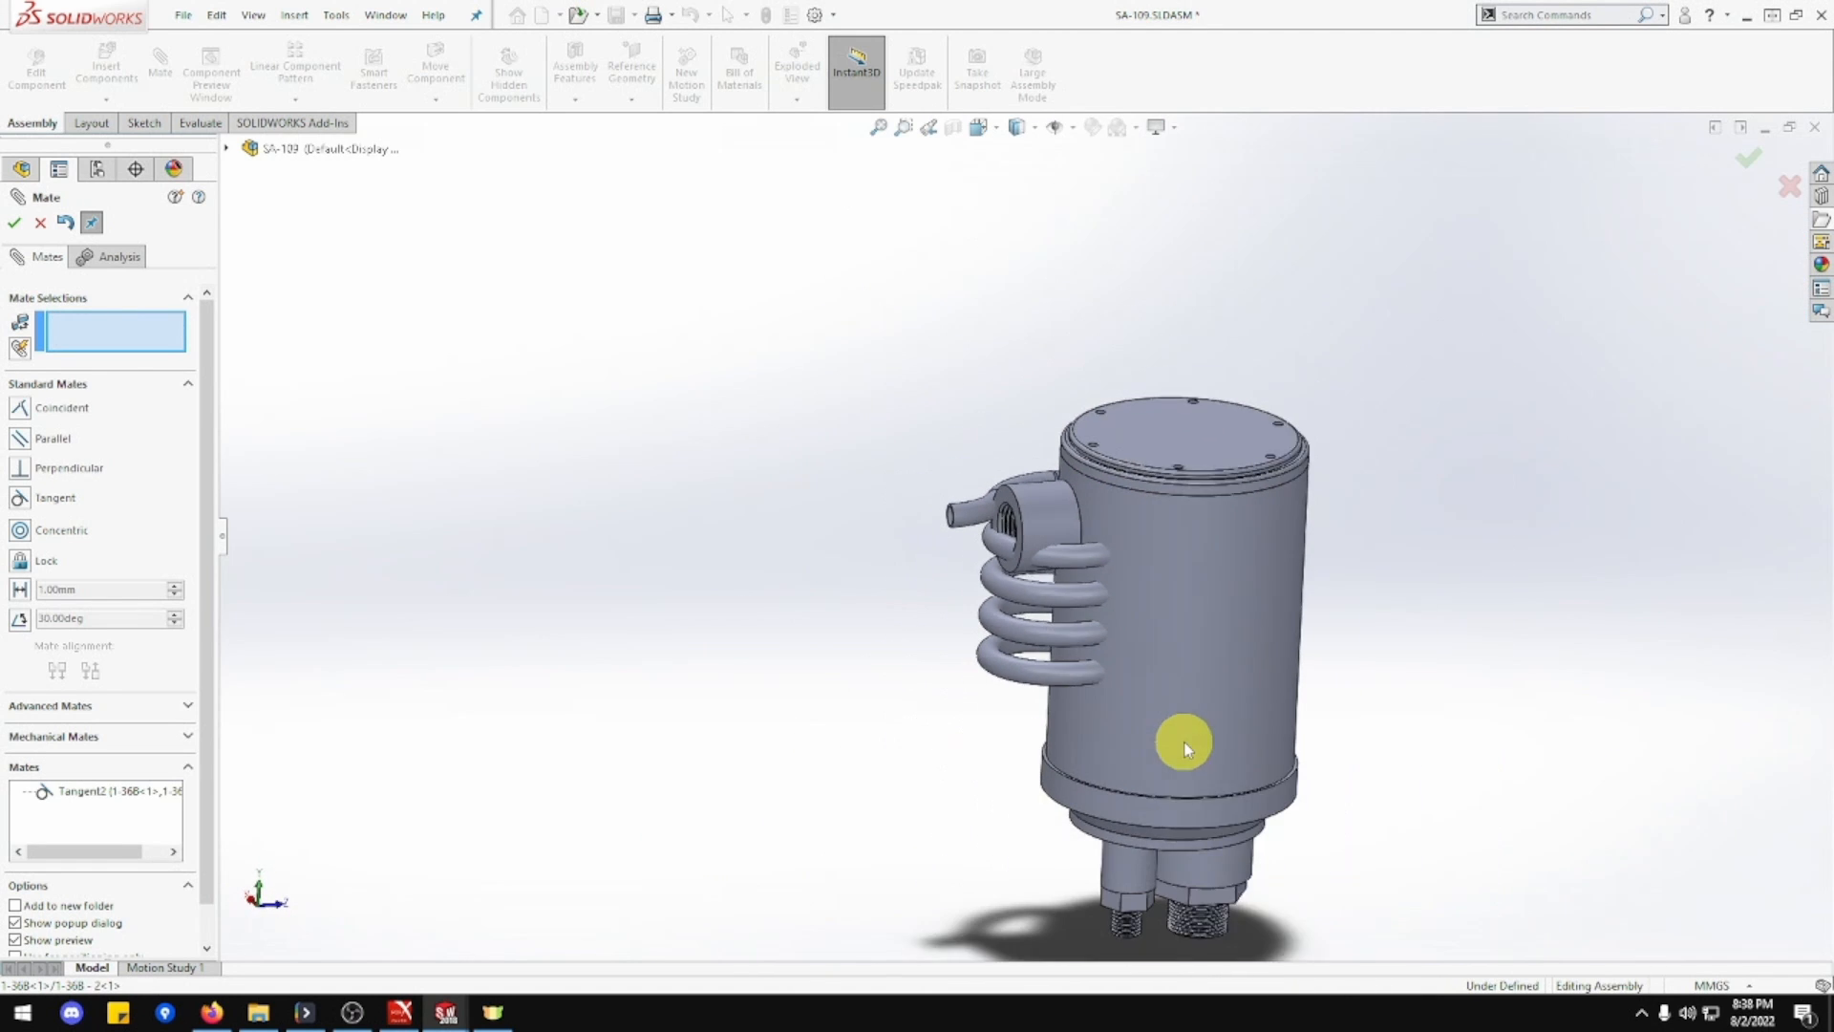
pyautogui.moveTo(1178, 822); pyautogui.dragTo(1015, 800, button='middle')
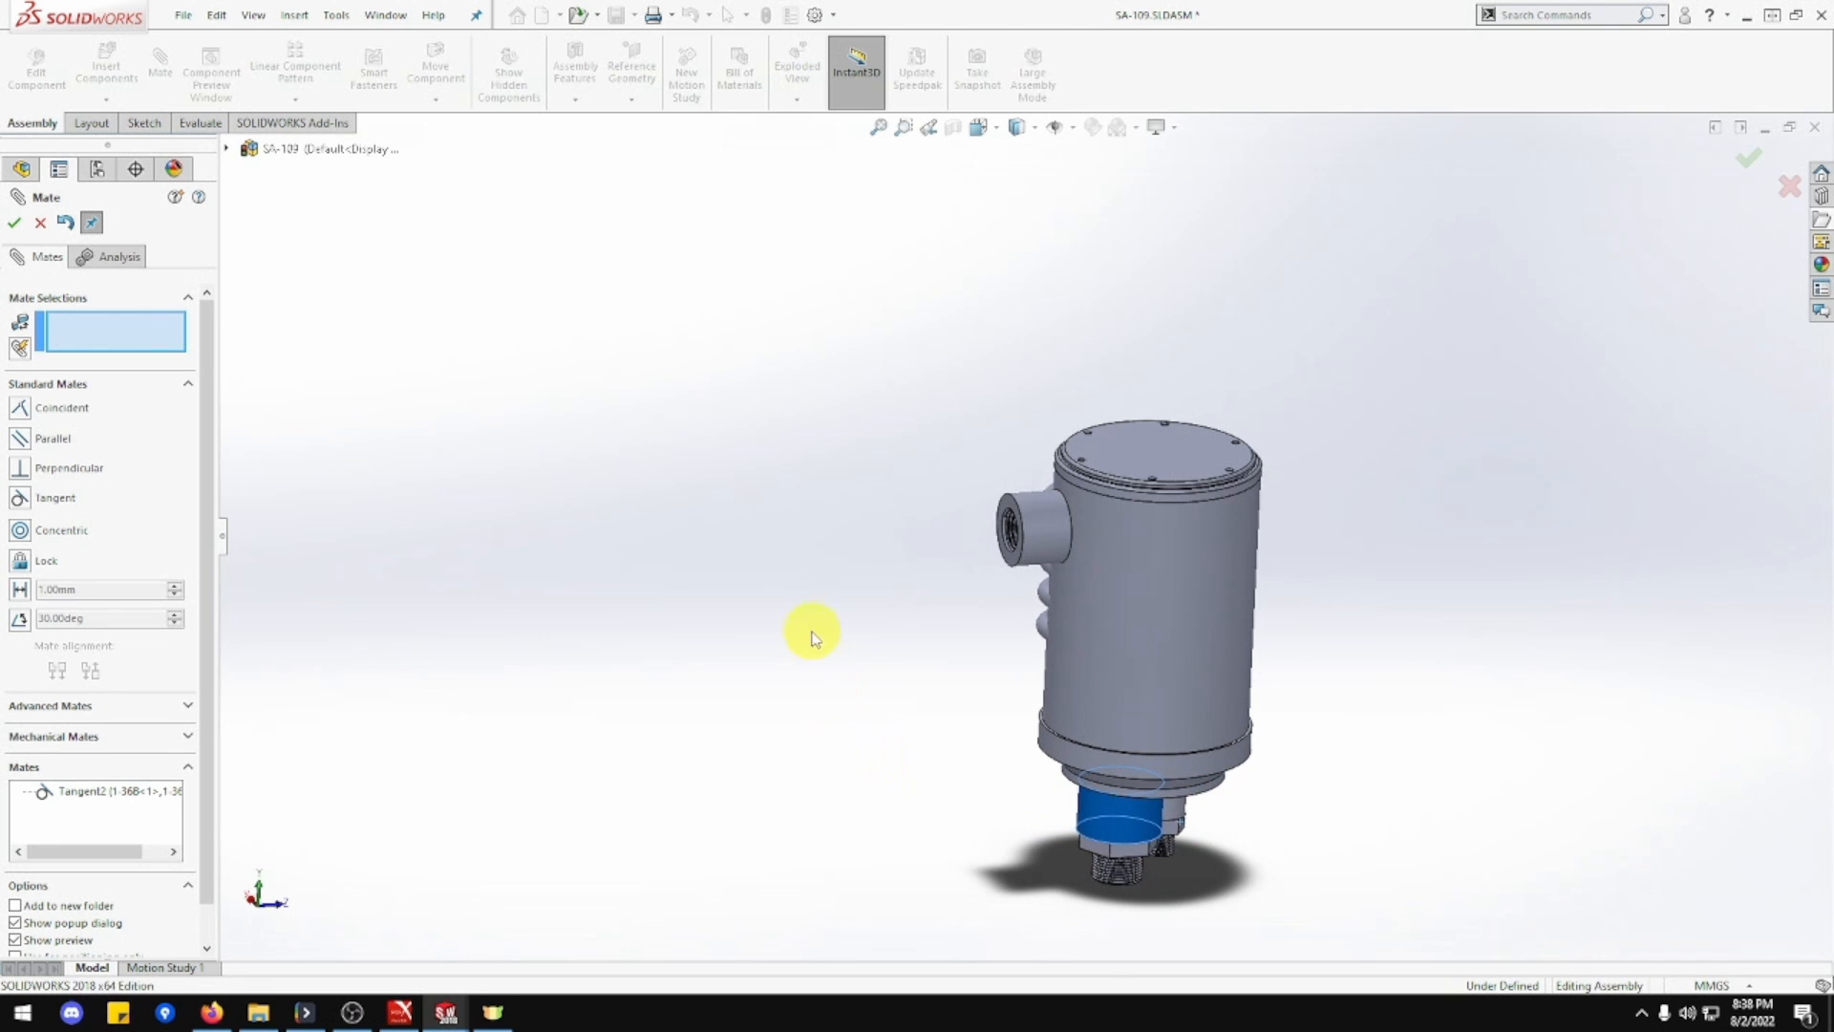
pyautogui.moveTo(886, 761); pyautogui.dragTo(1058, 796, button='middle')
pyautogui.moveTo(1098, 811); pyautogui.dragTo(1051, 768)
pyautogui.moveTo(1144, 710); pyautogui.dragTo(1184, 615, button='middle')
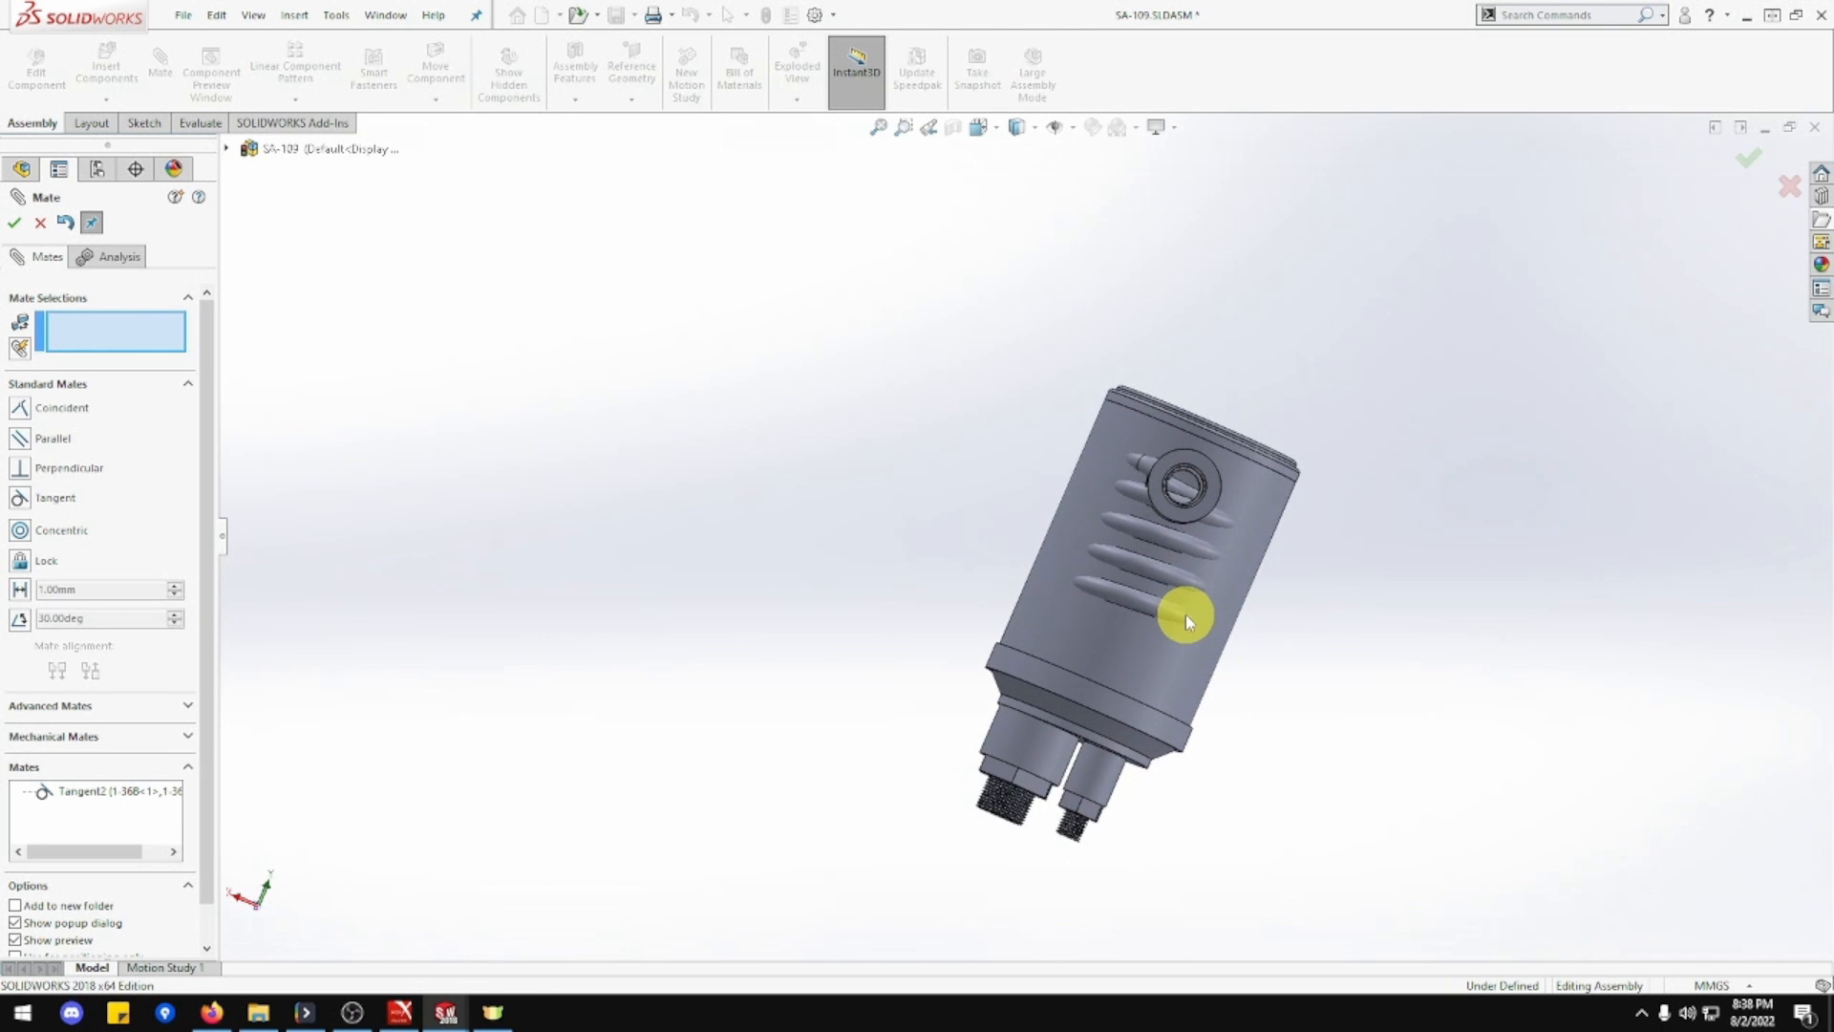
pyautogui.scroll(-3, 1194, 594)
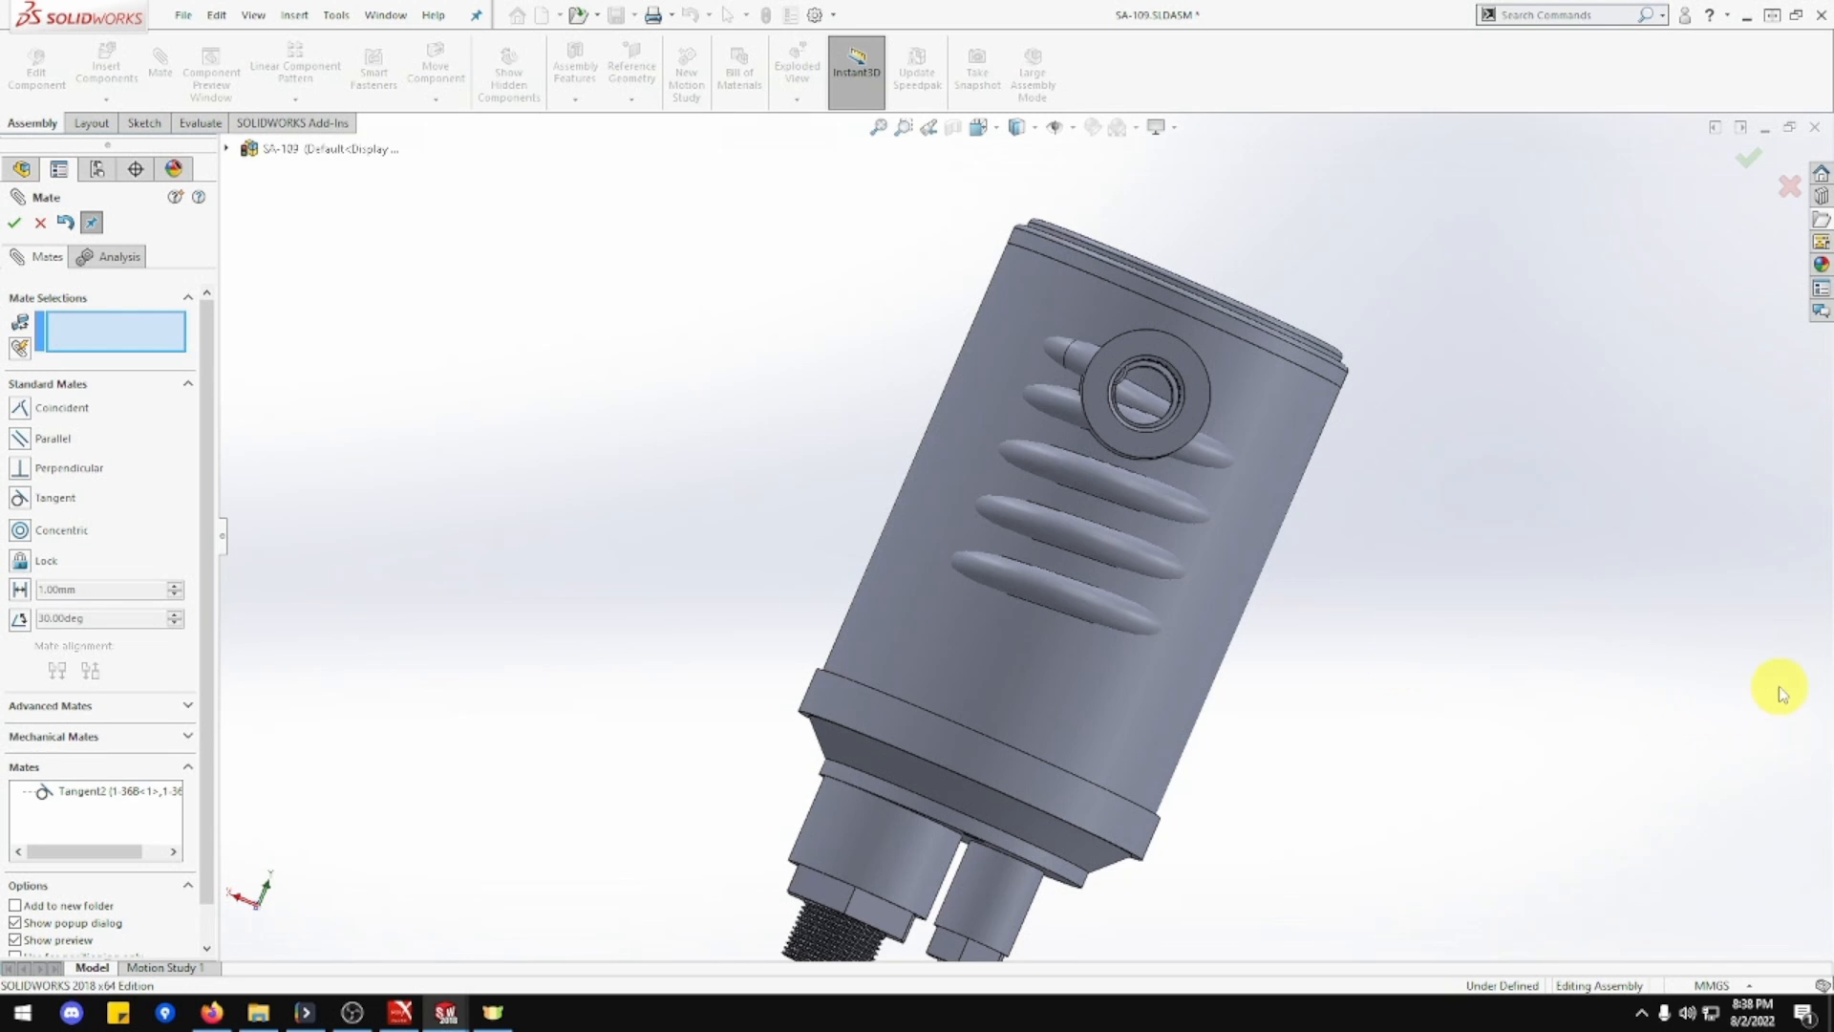
pyautogui.scroll(3, 1068, 740)
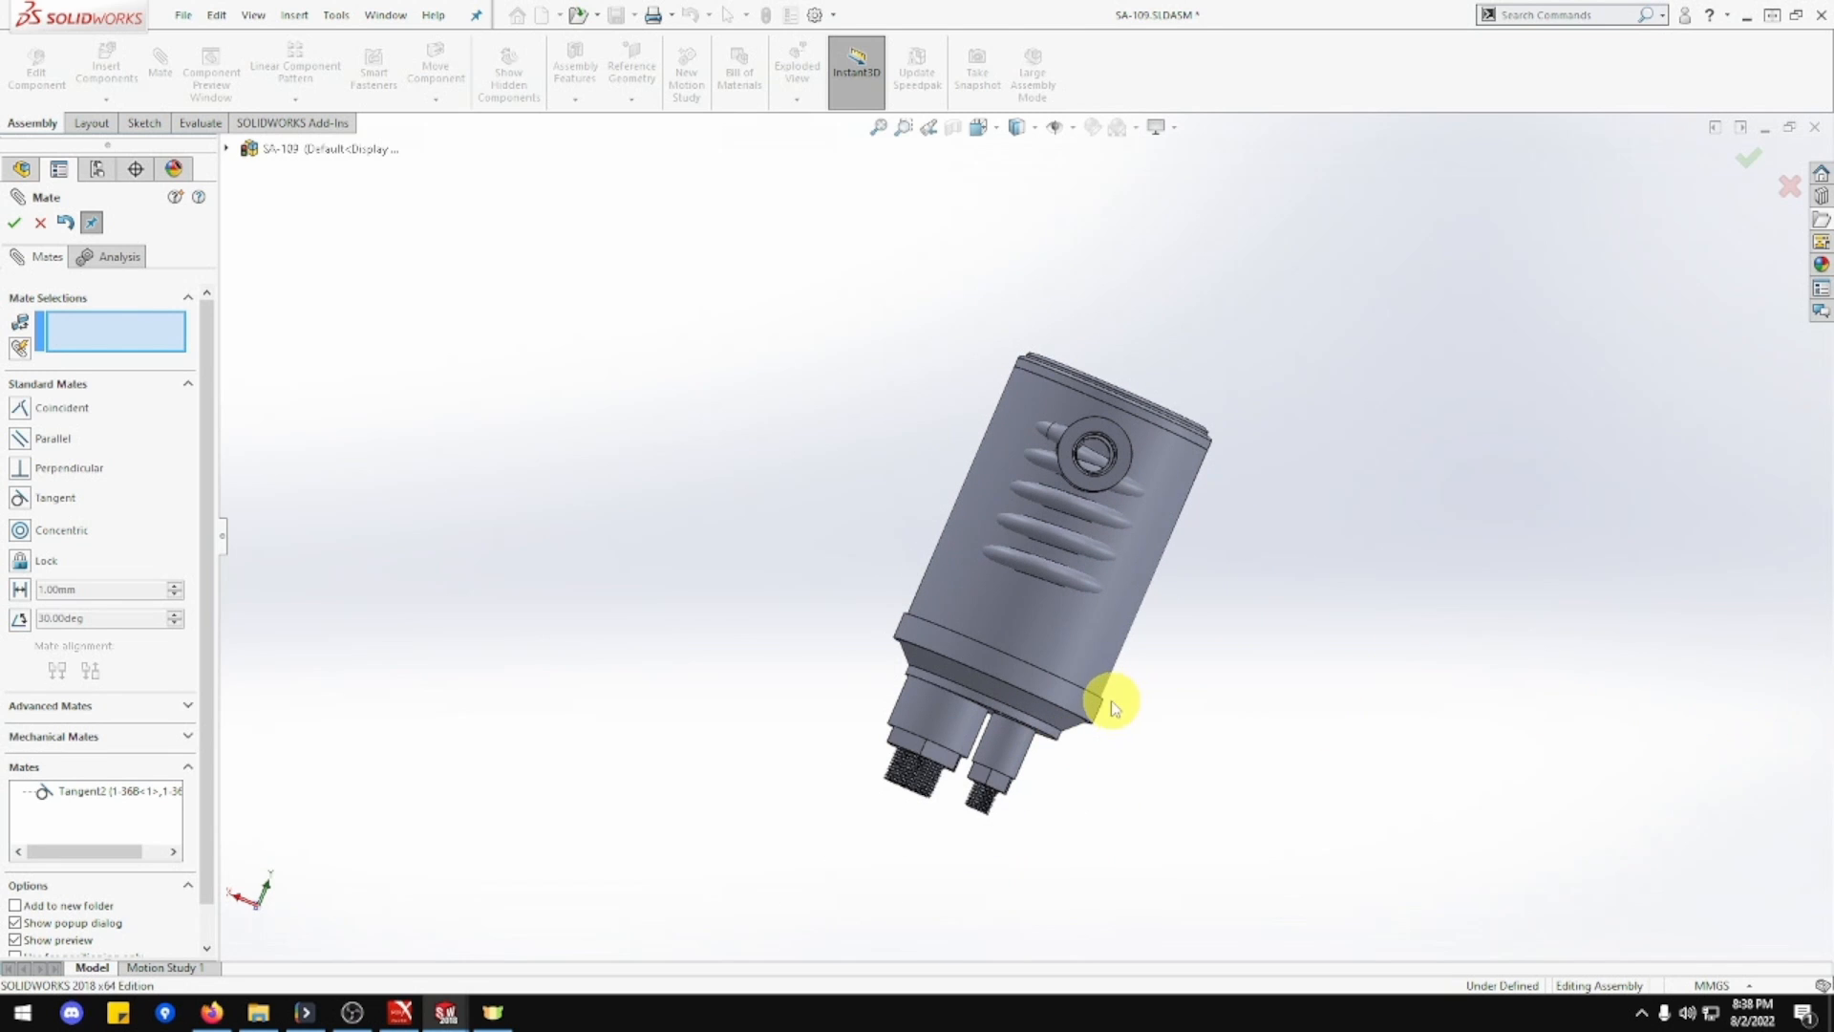
pyautogui.moveTo(1105, 704)
pyautogui.mouseDown(button='middle')
pyautogui.moveTo(1085, 745)
pyautogui.moveTo(1097, 697)
pyautogui.mouseUp(button='middle')
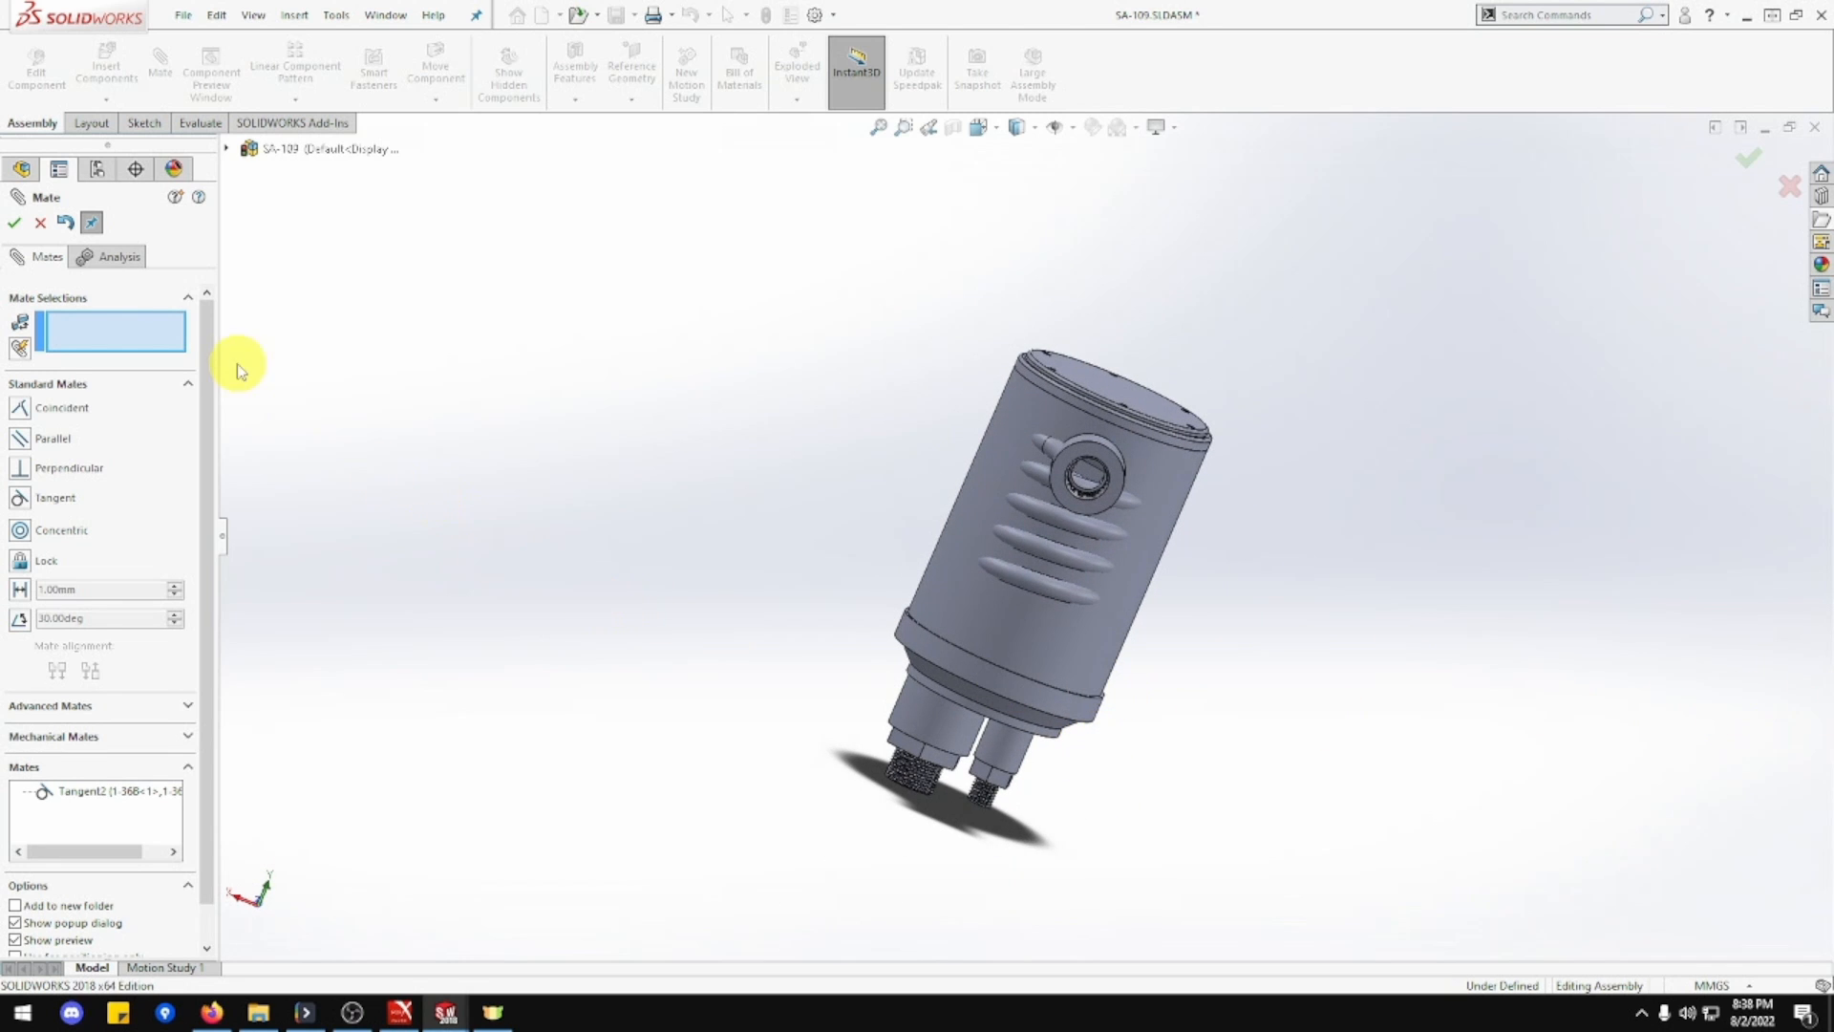
pyautogui.click(38, 221)
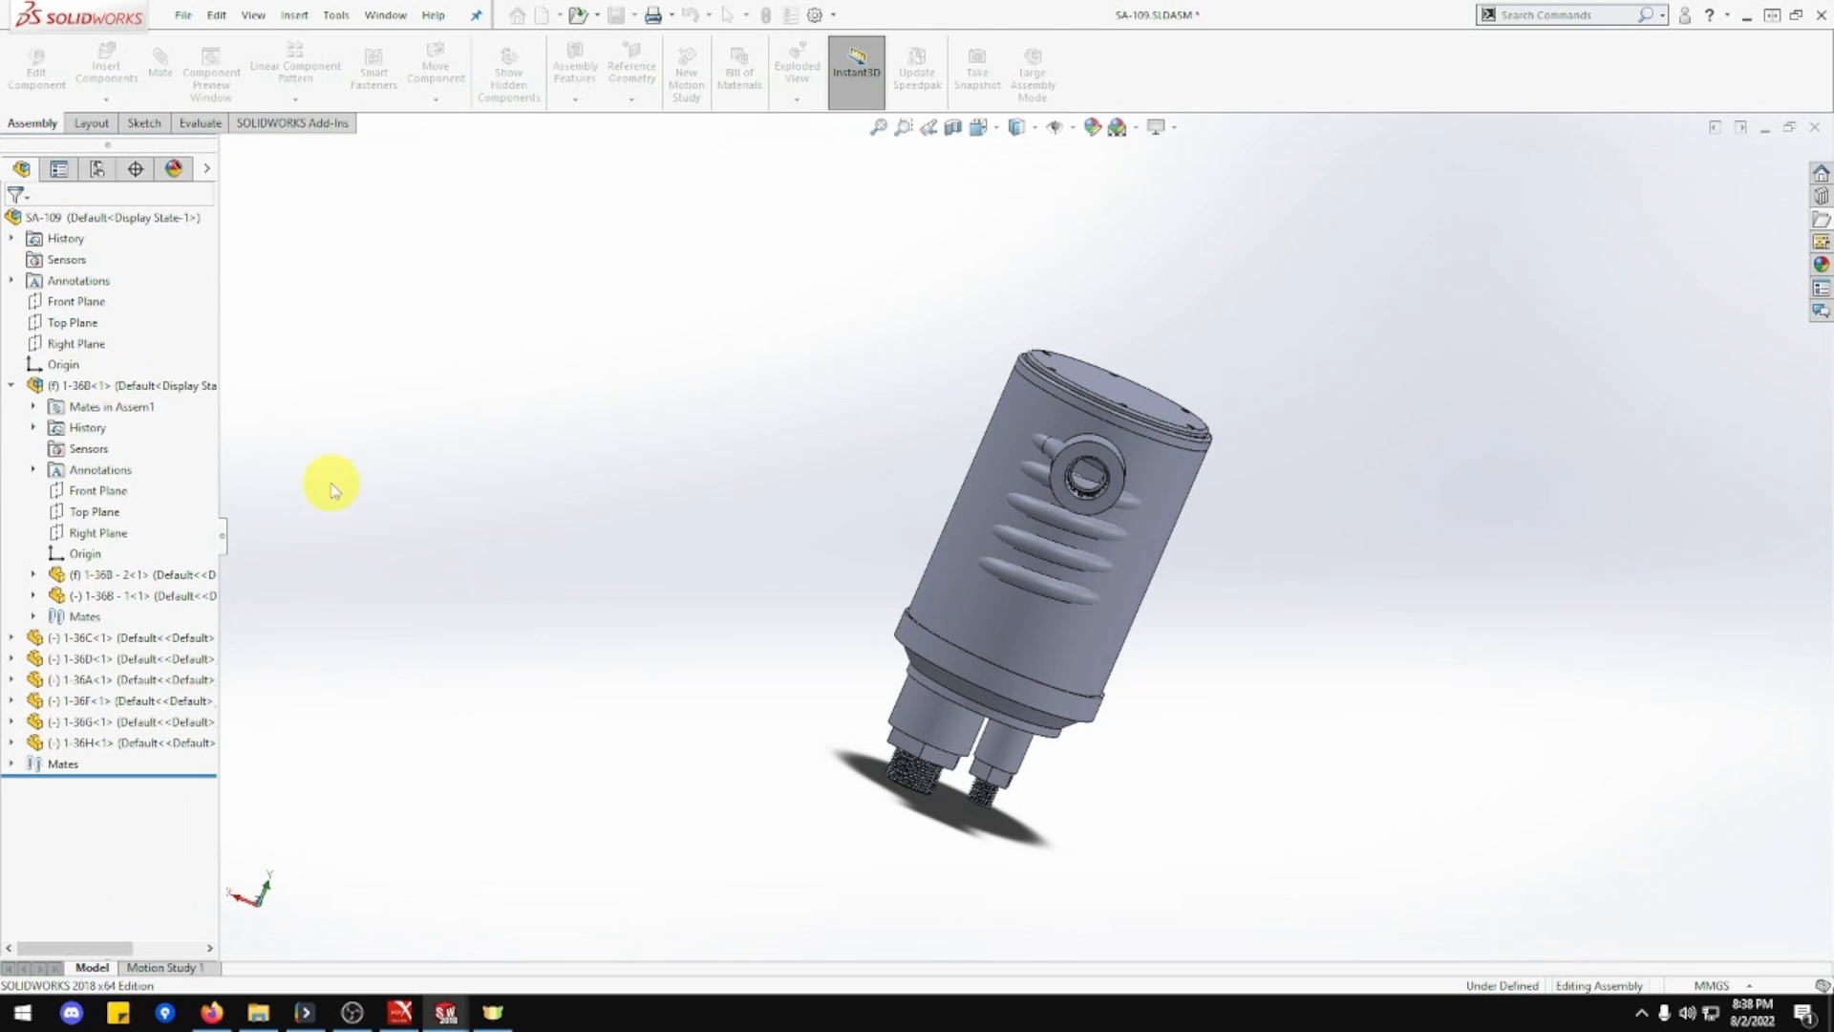
# Delete the tangent mate between coil 1-36F and the vessel's side port from the assembly's mates.
pyautogui.hscroll(3, 86, 747)
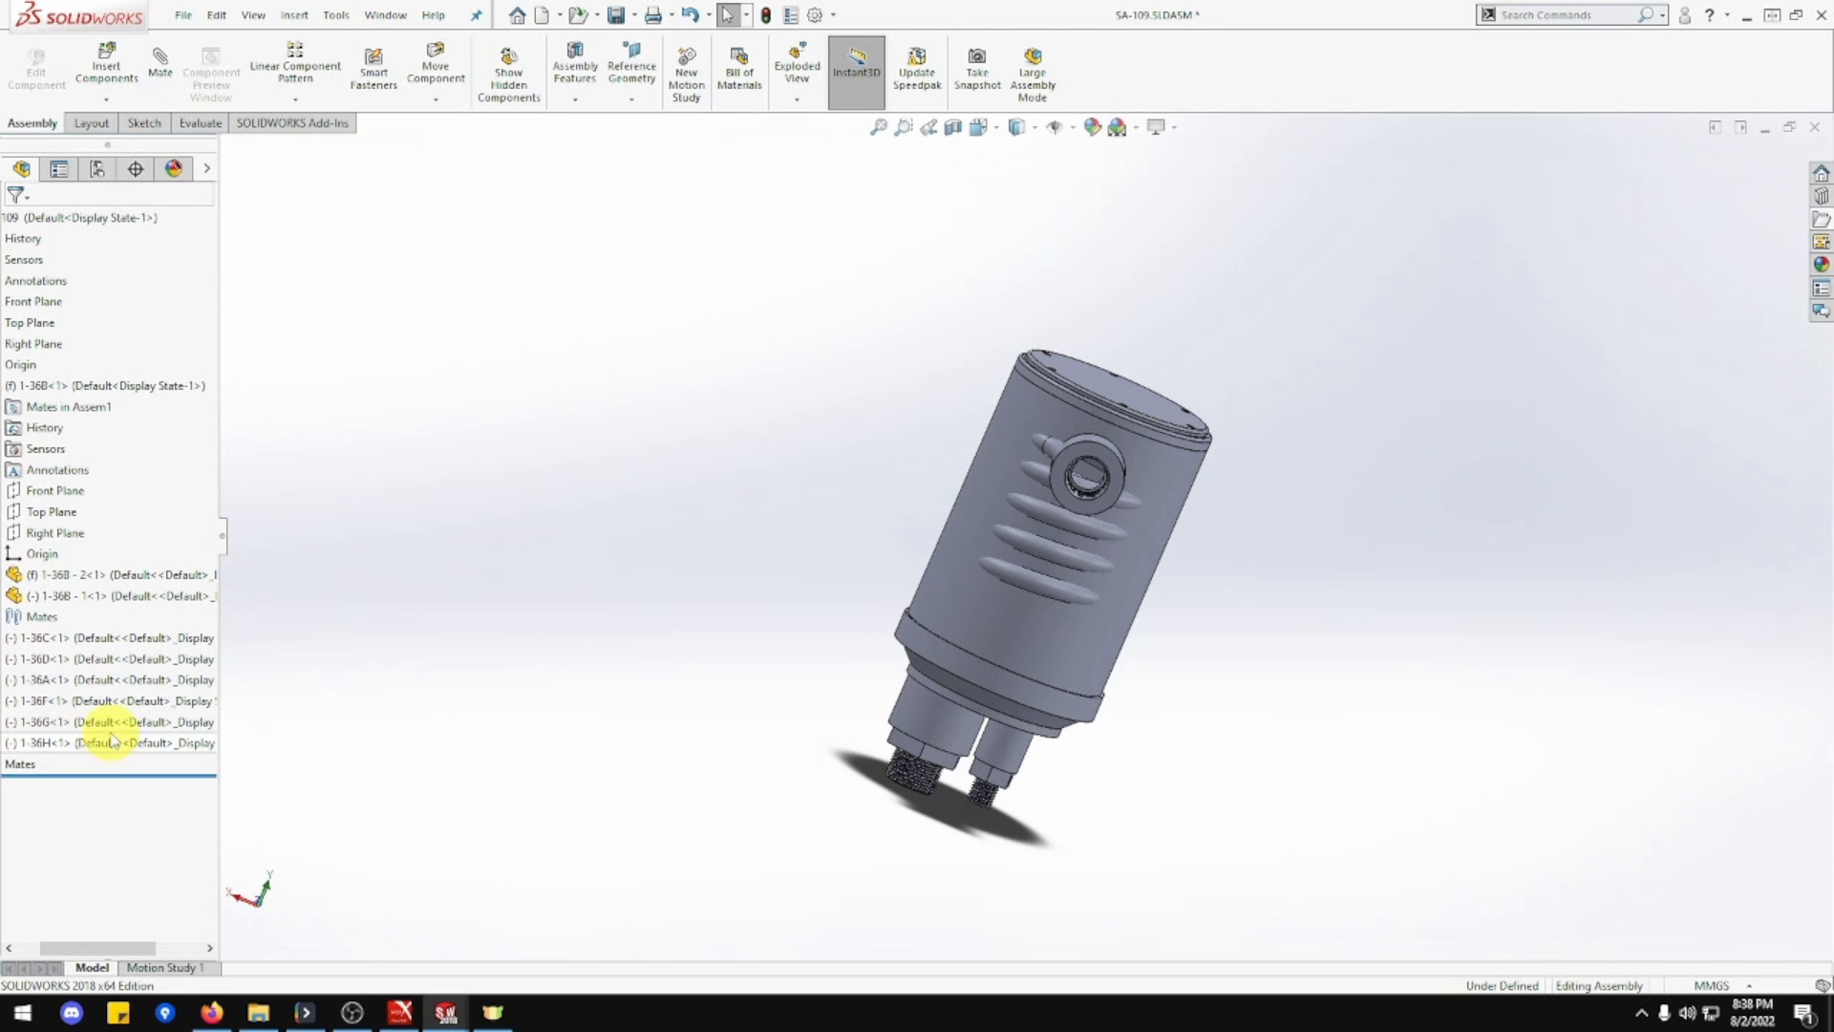
pyautogui.hscroll(-3, 113, 741)
pyautogui.click(12, 764)
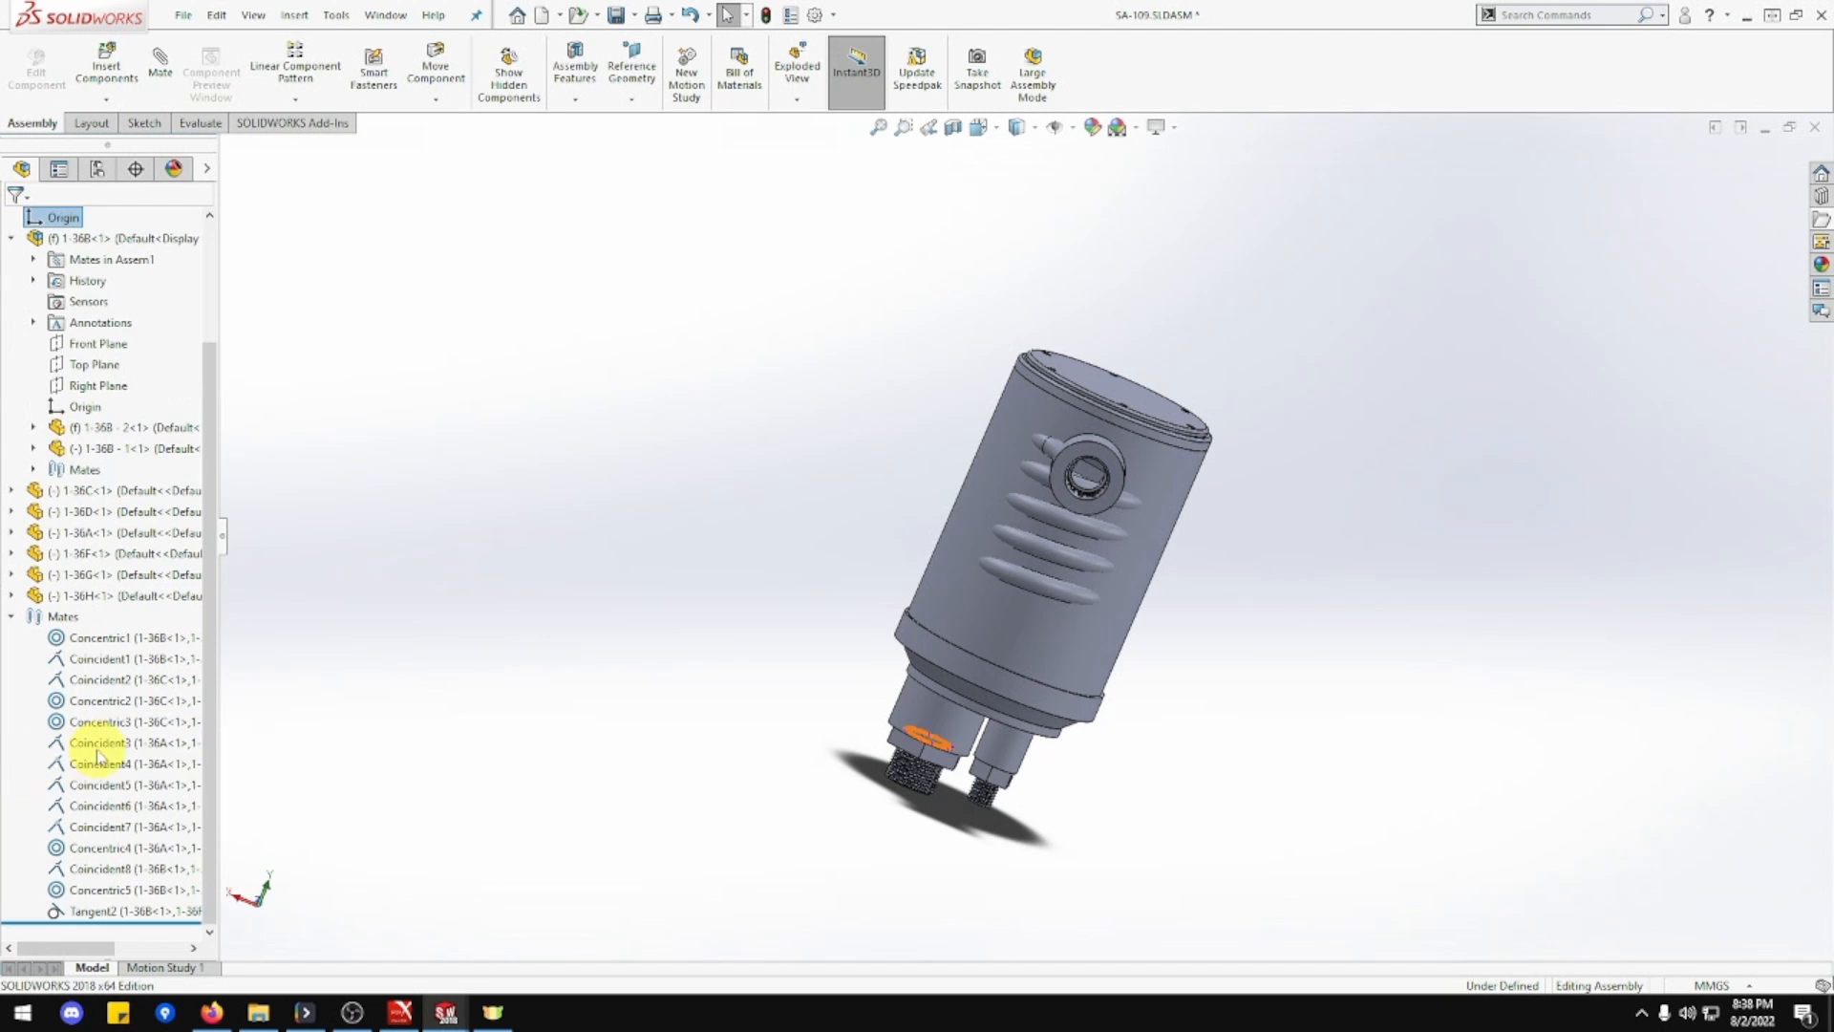
pyautogui.click(118, 912)
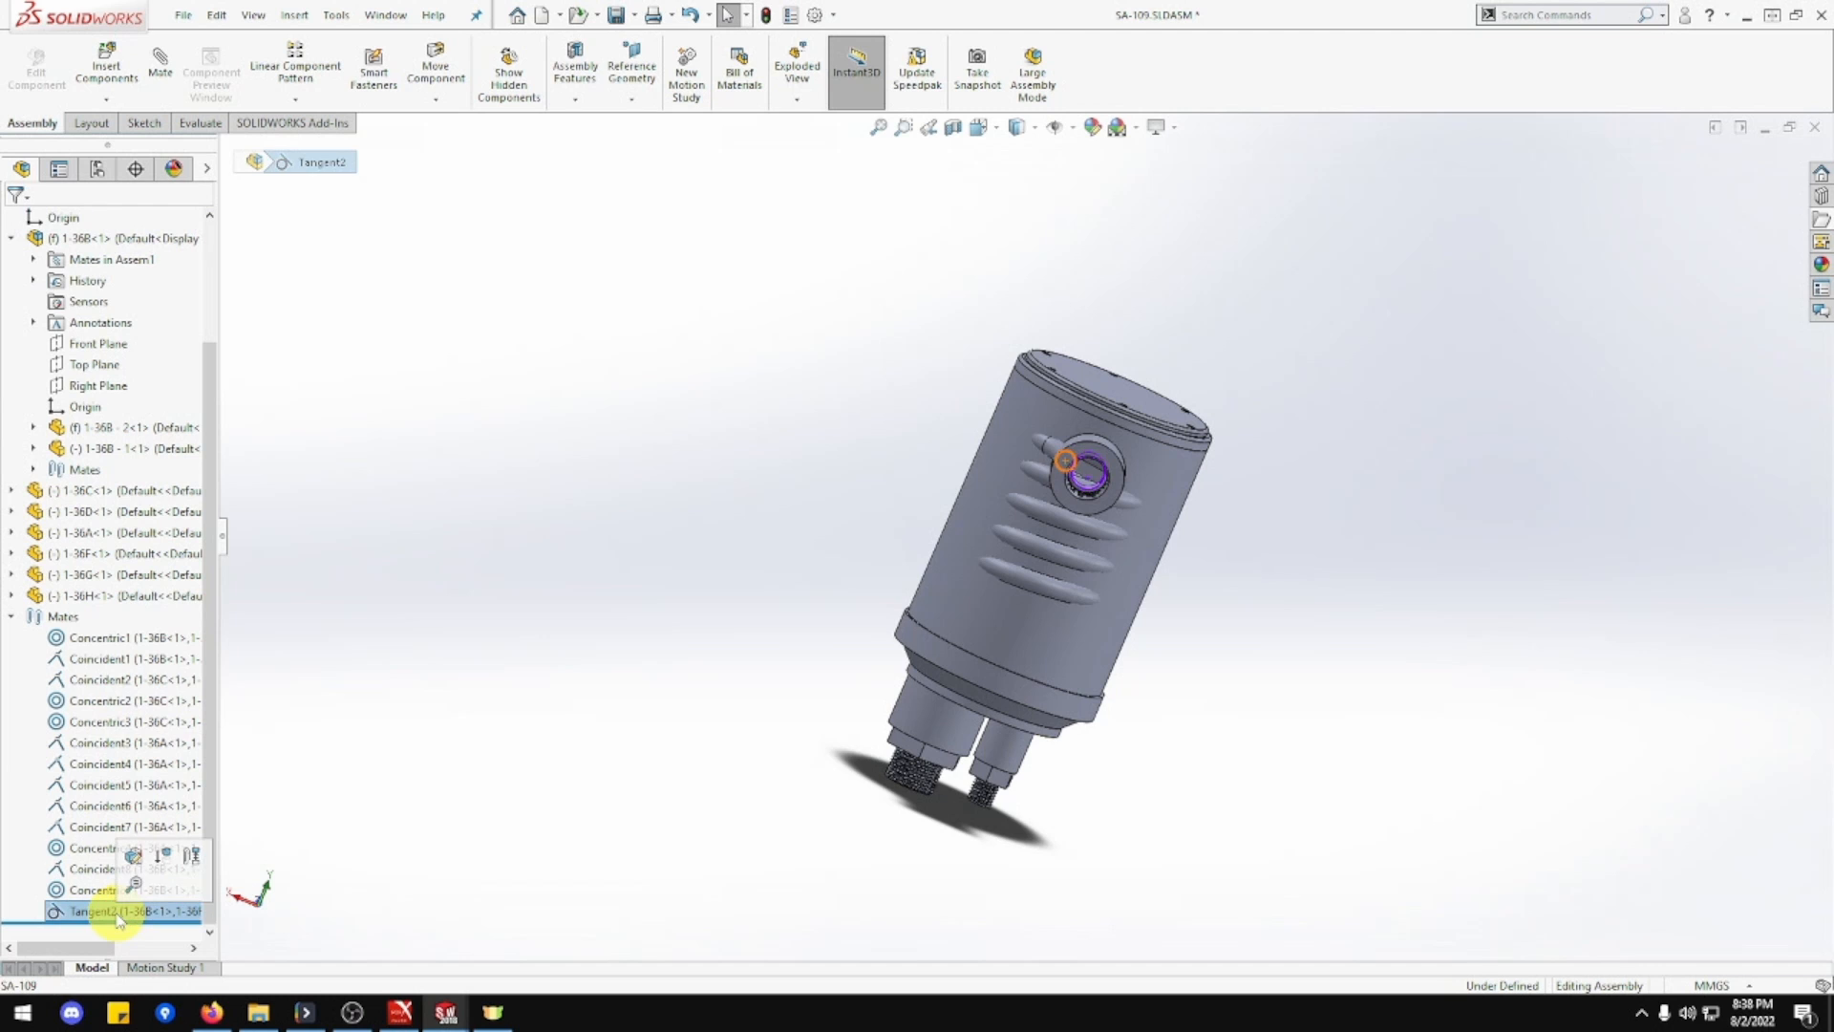
pyautogui.press('Delete')
pyautogui.press('Return')
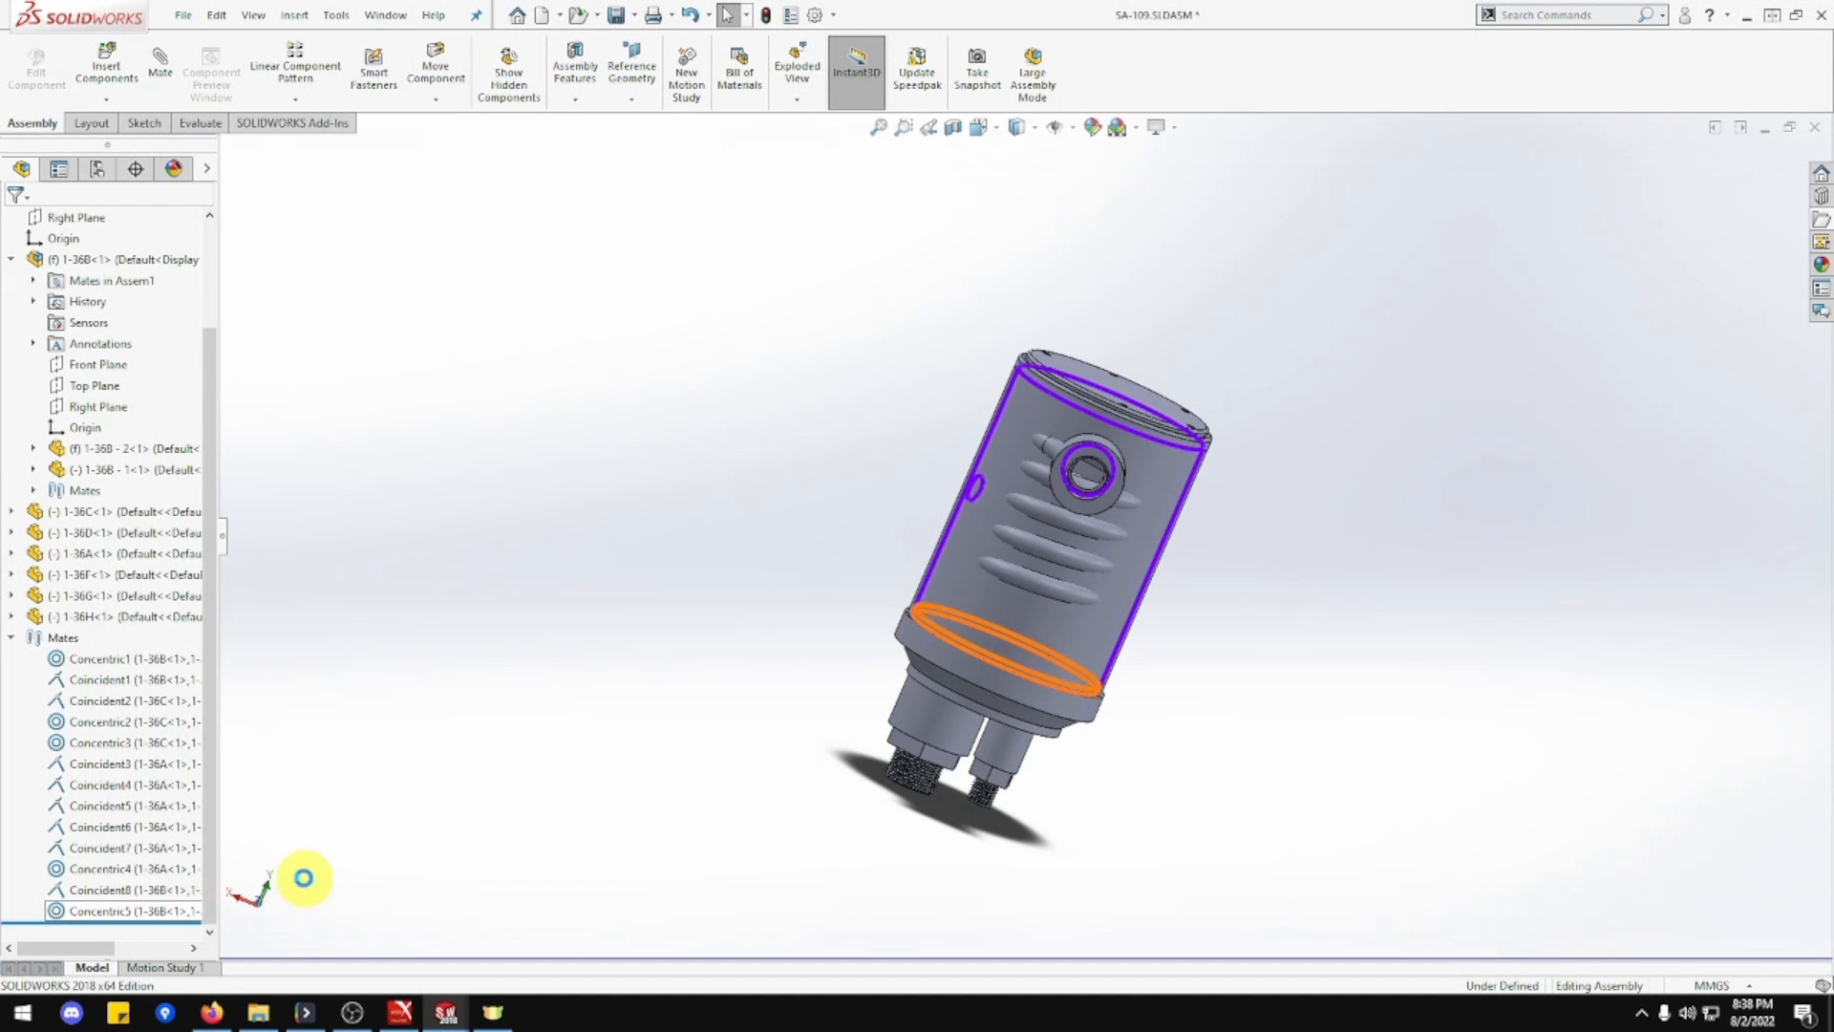
# Rotate base 1-36A, with its fittings and coil, slightly about the vessel's axis.
pyautogui.scroll(-5, 943, 742)
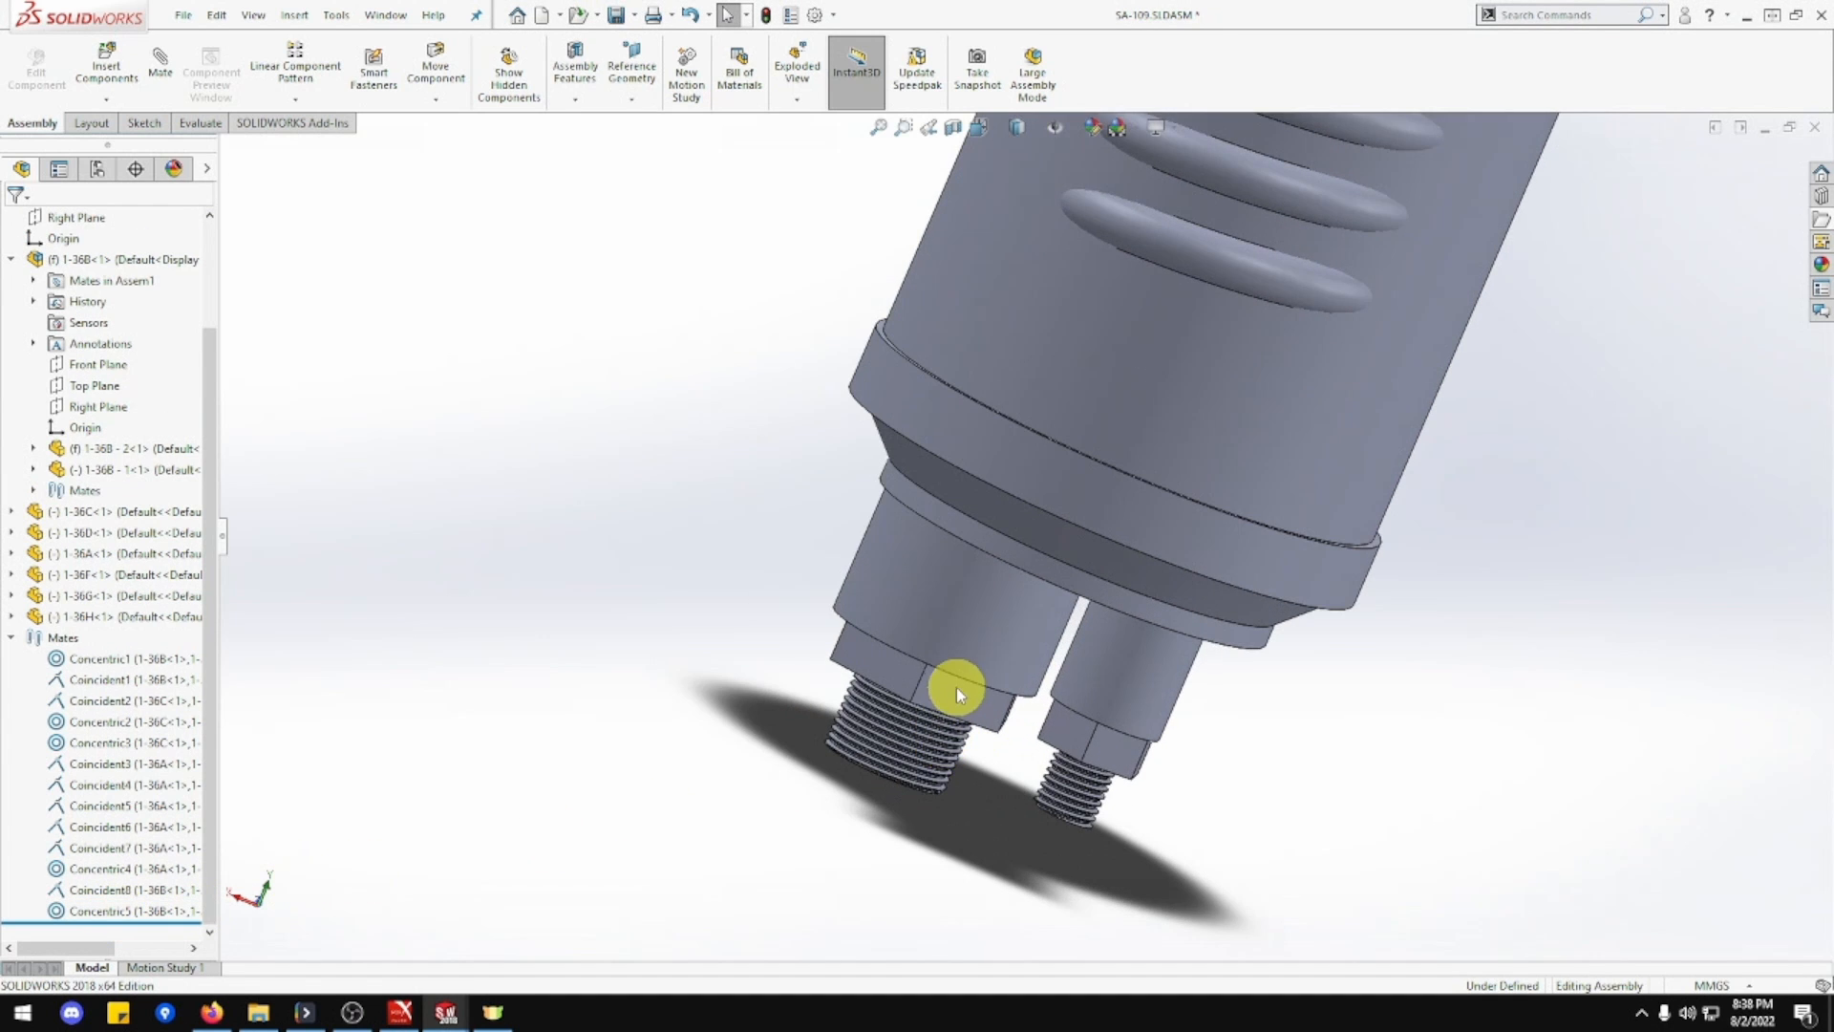
pyautogui.moveTo(953, 643); pyautogui.dragTo(781, 524)
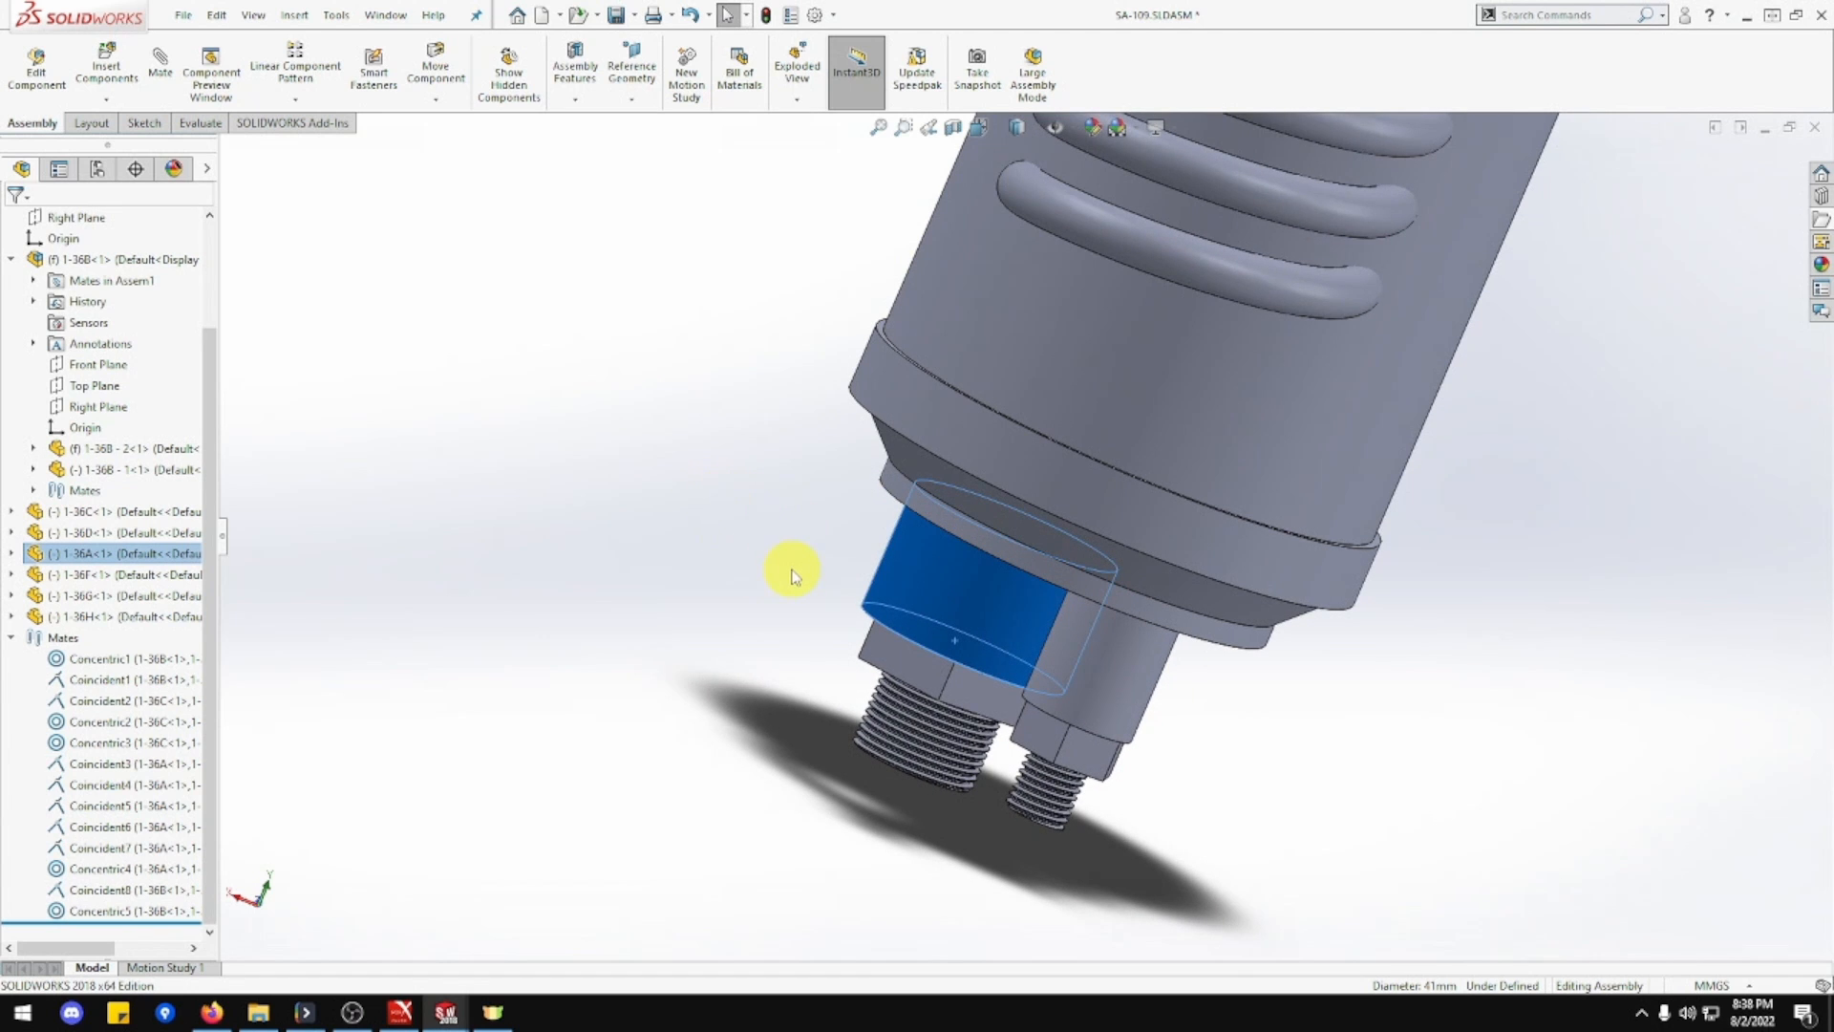
# Examine coil 1-36F and the fittings on base 1-36A from the base end and the side of the vessel.
pyautogui.moveTo(798, 575); pyautogui.dragTo(1020, 477, button='middle')
pyautogui.scroll(3, 909, 585)
pyautogui.moveTo(1037, 416); pyautogui.dragTo(1433, 565)
pyautogui.press('Escape')
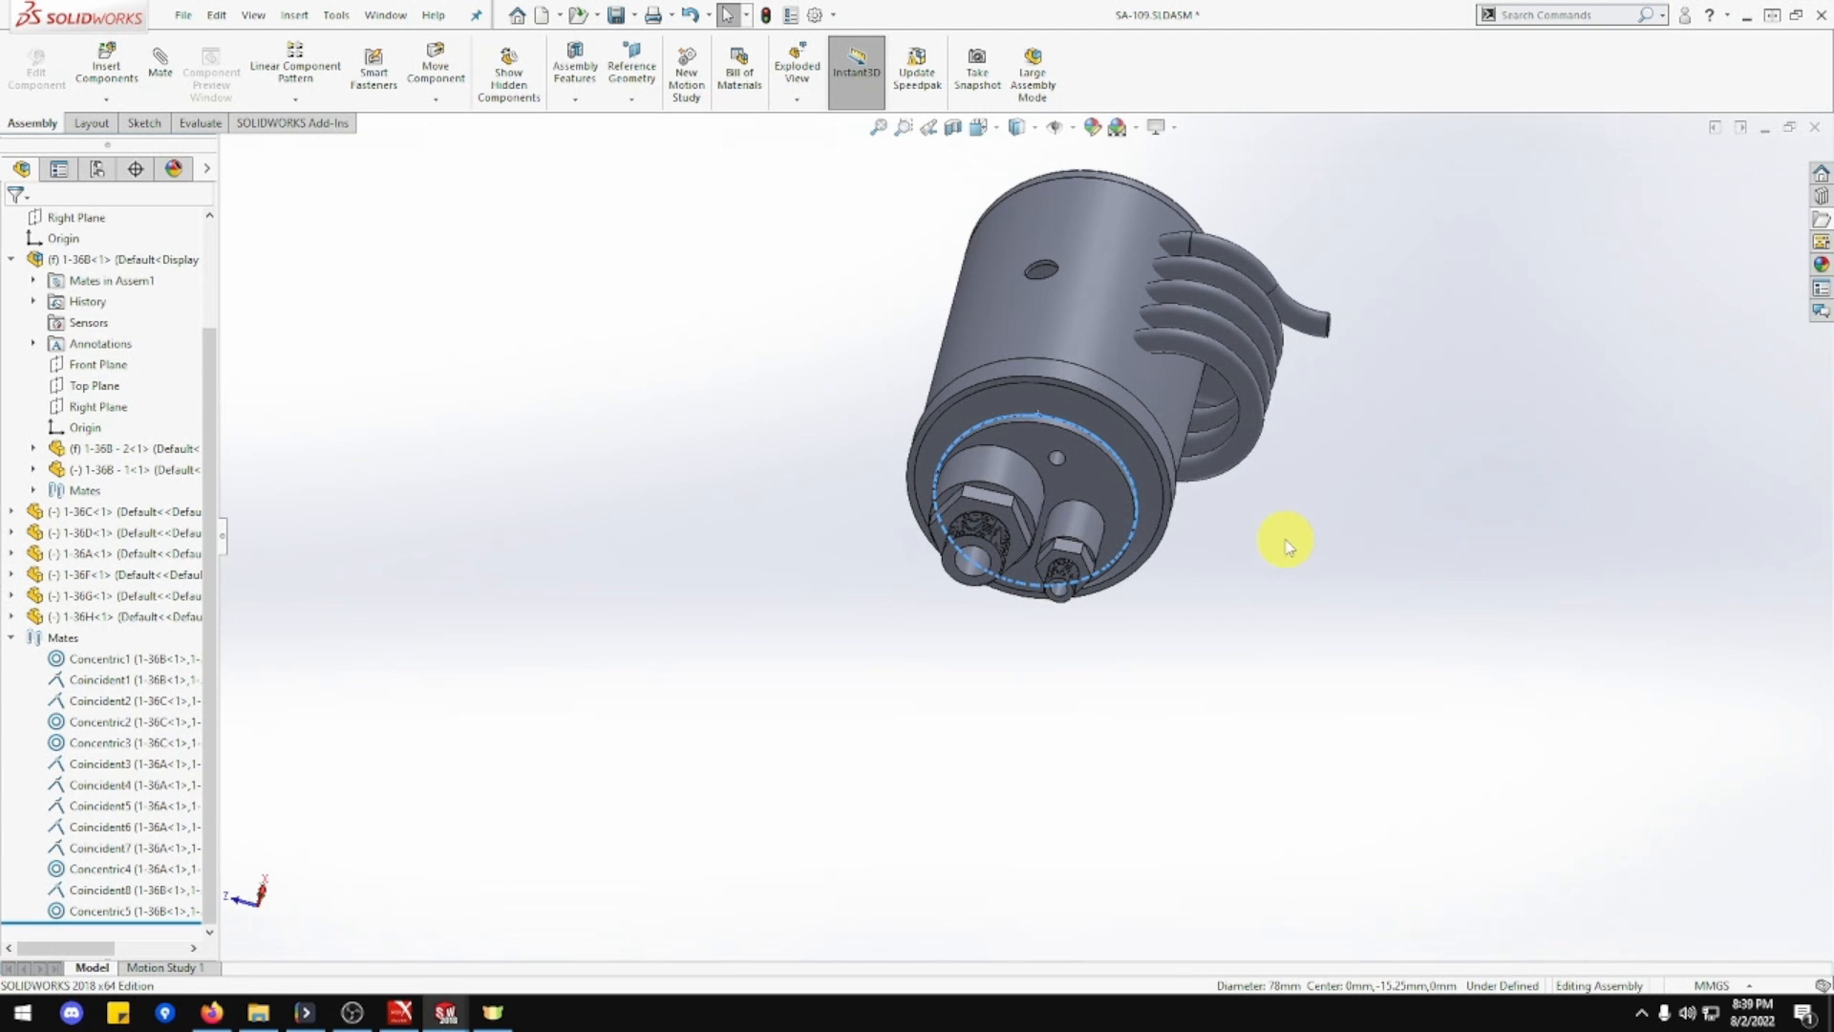
pyautogui.scroll(-3, 1282, 538)
pyautogui.scroll(2, 1241, 525)
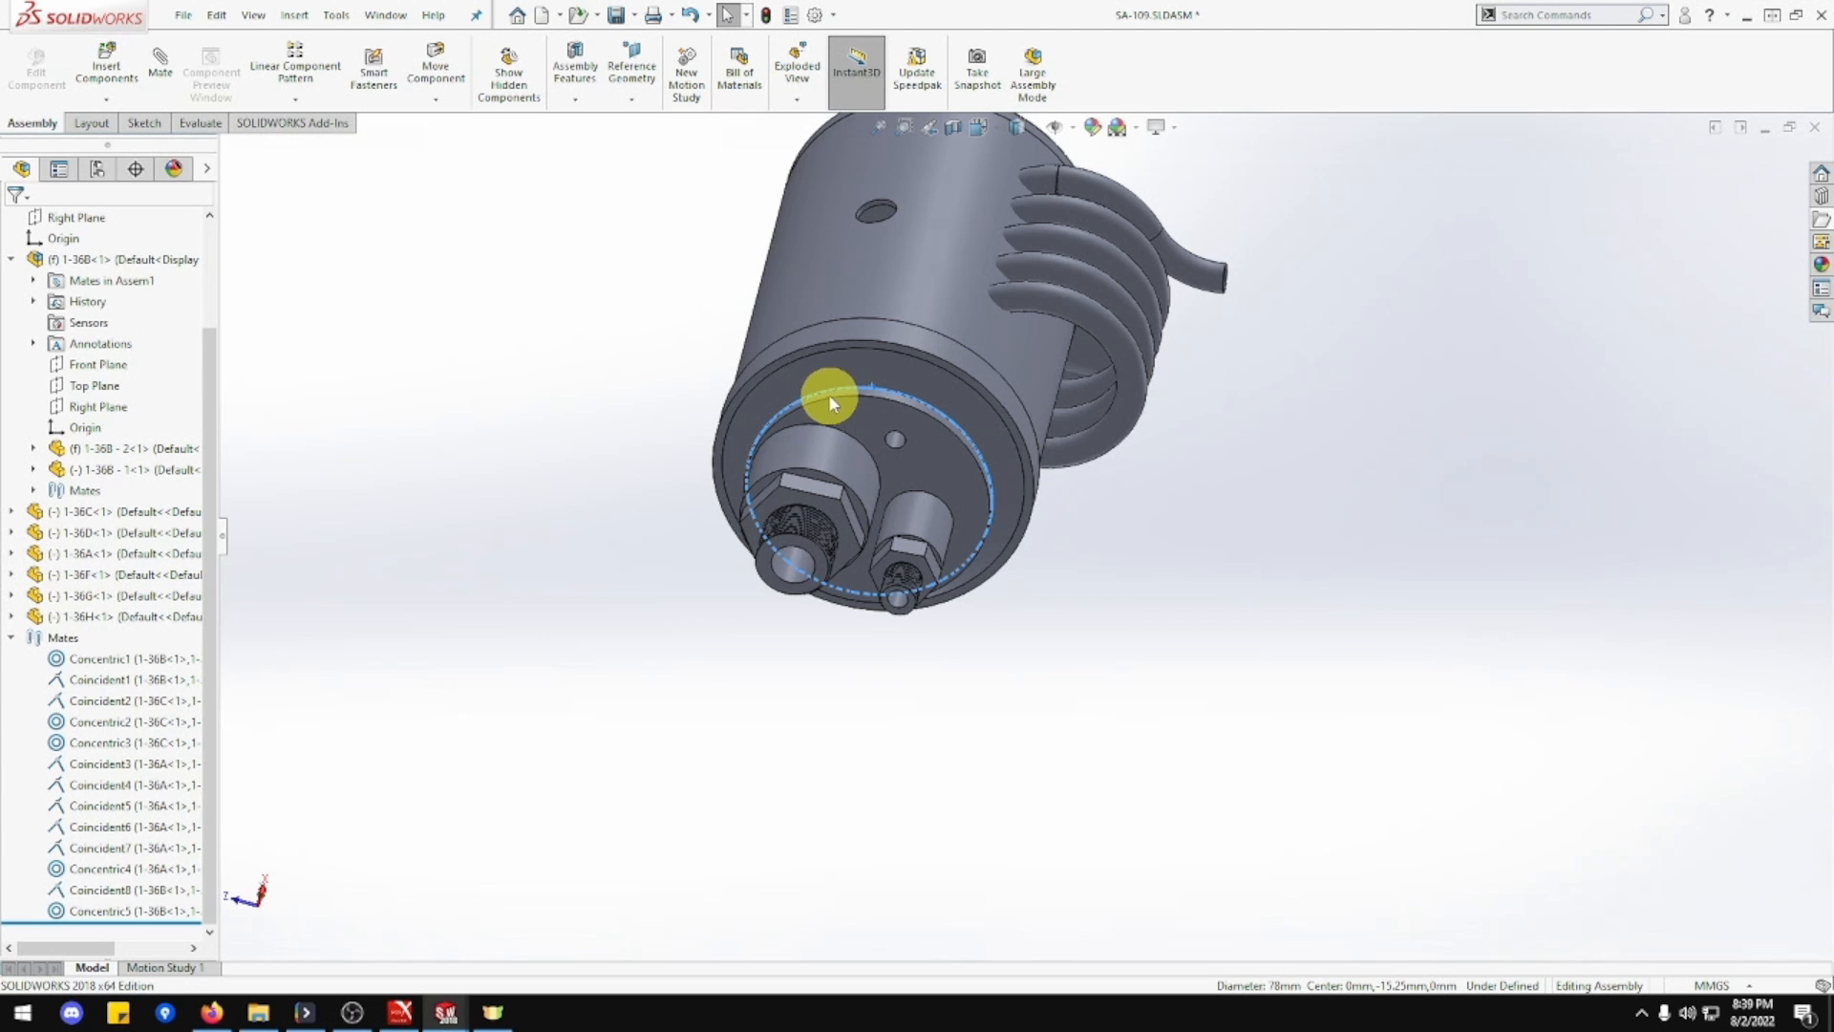
pyautogui.scroll(2, 831, 397)
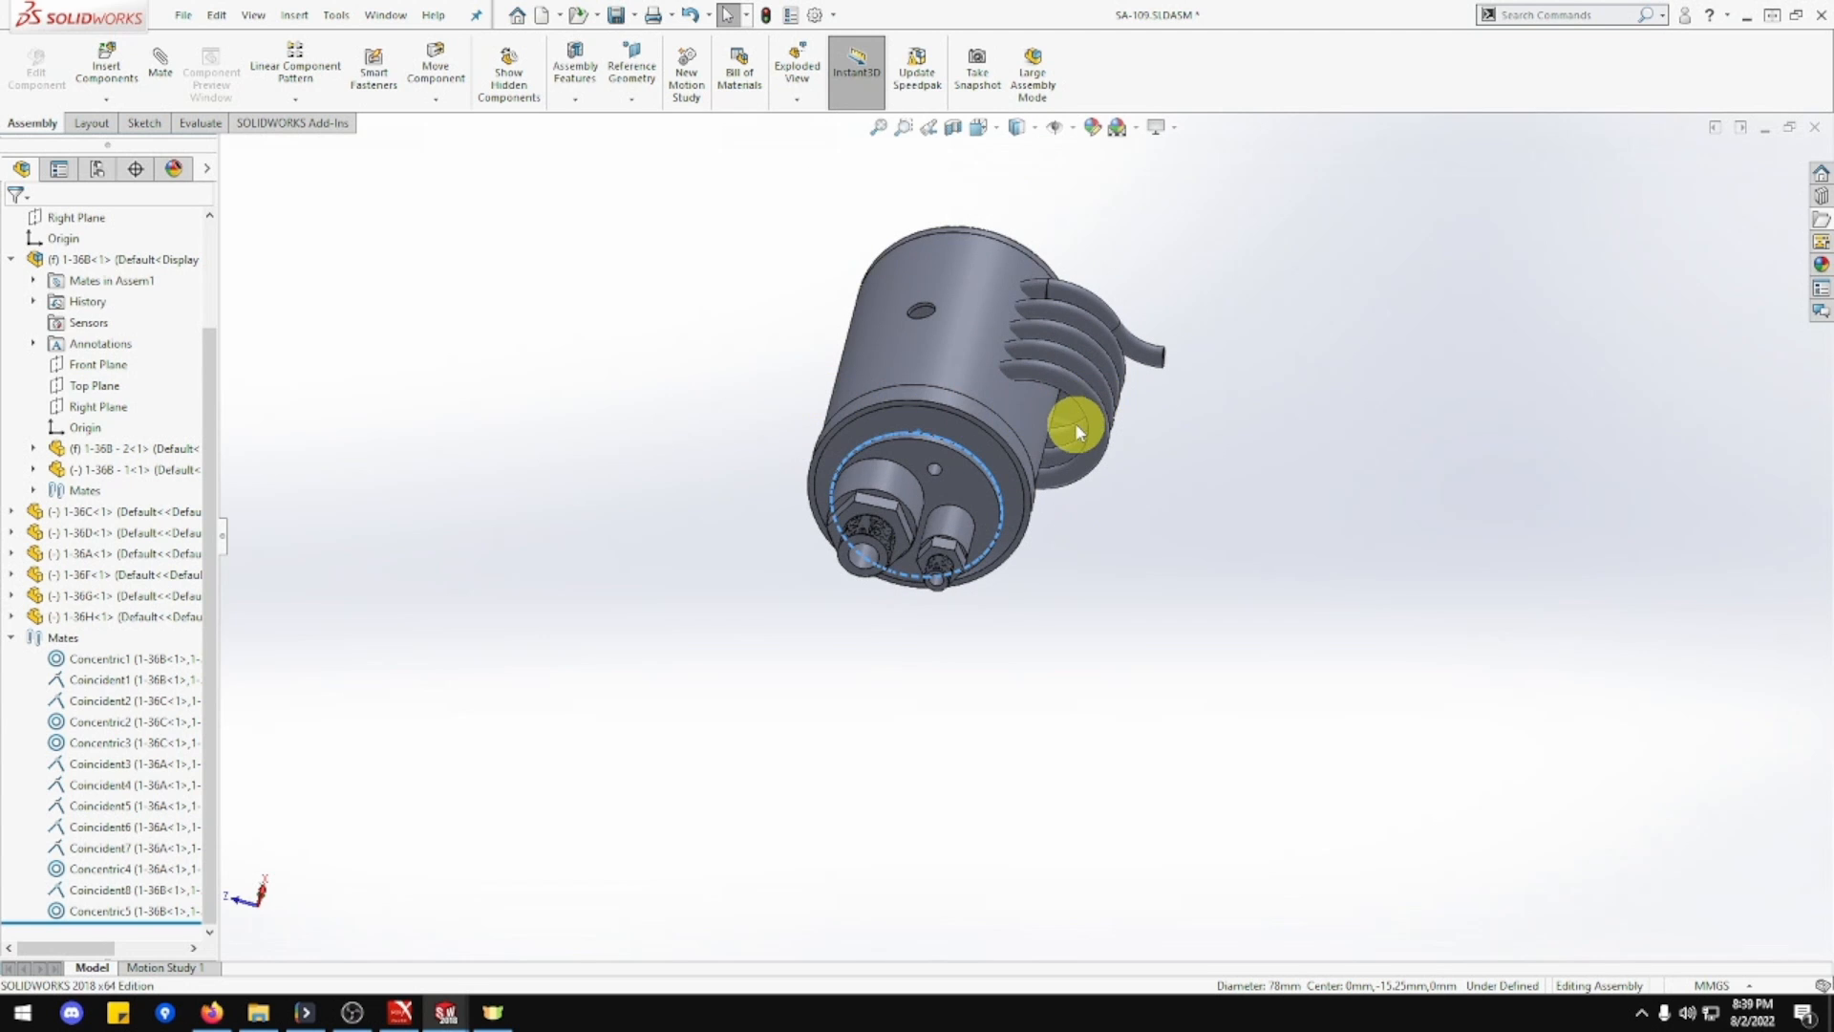
pyautogui.moveTo(1072, 377); pyautogui.dragTo(1060, 532, button='middle')
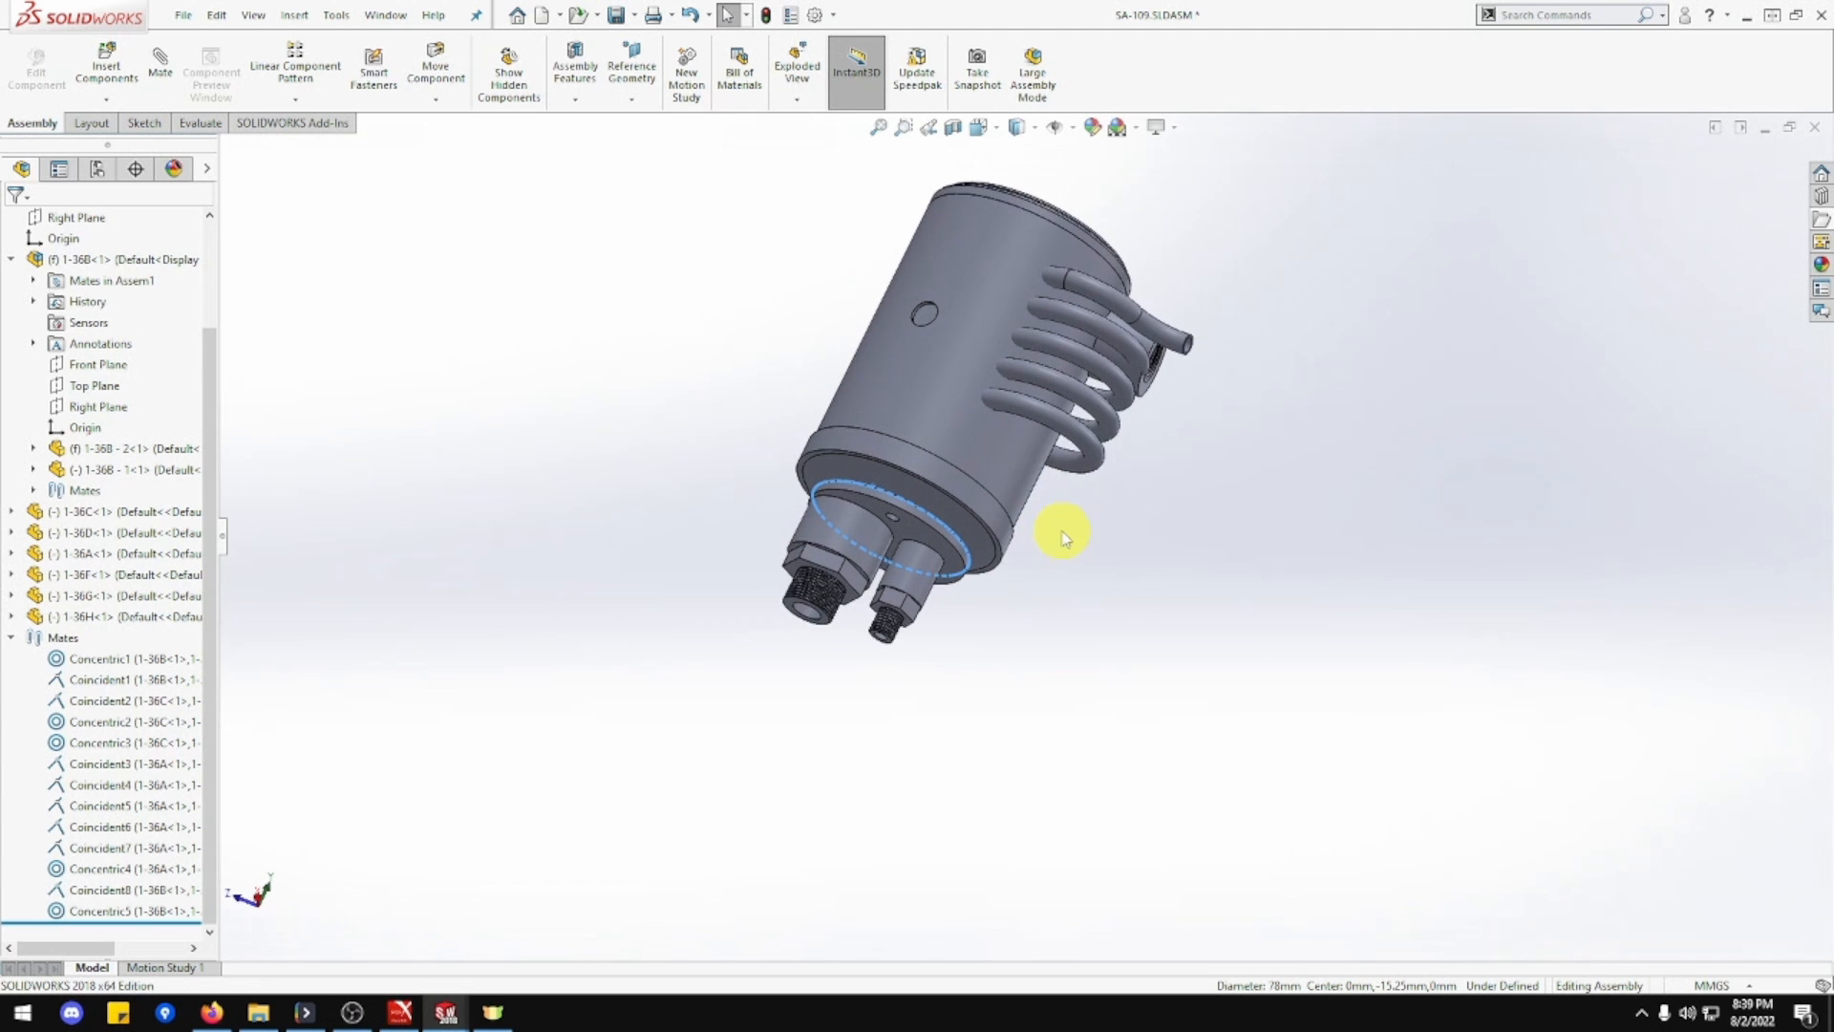
# Turn coil 1-36F together with base 1-36A back and forth about the vessel's axis.
pyautogui.click(1074, 438)
pyautogui.click(953, 388)
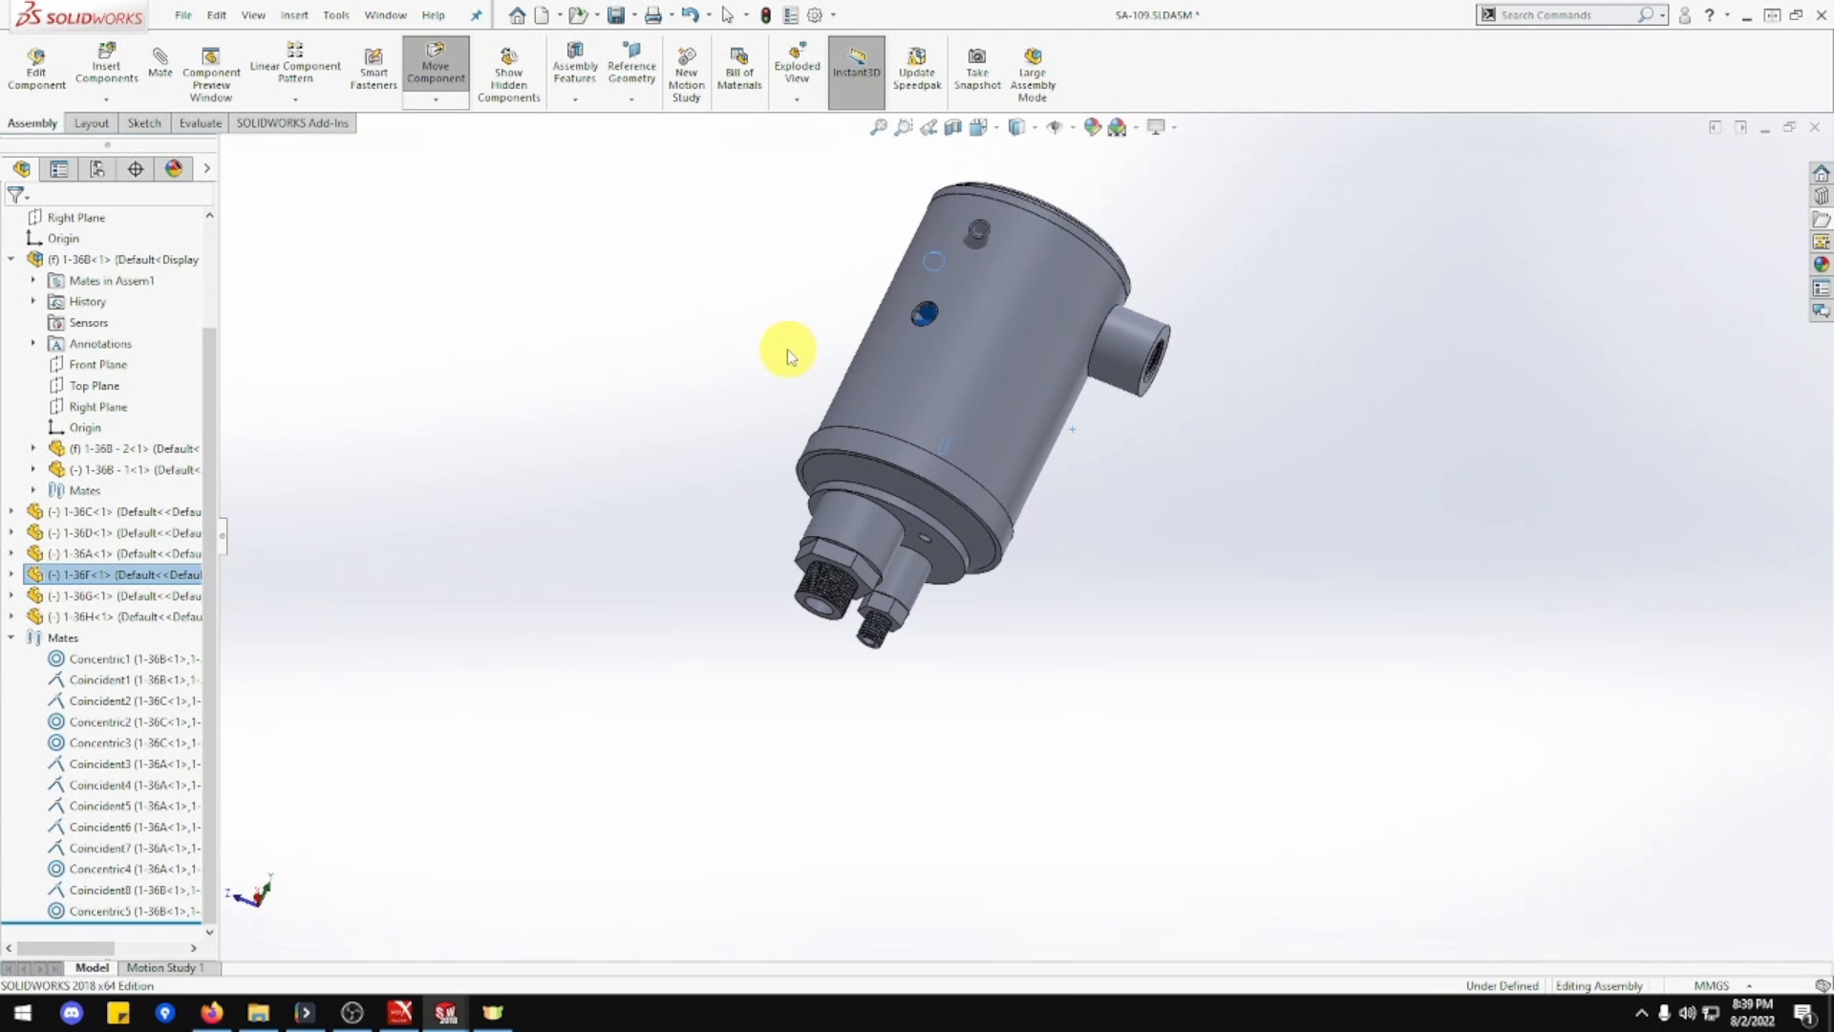
pyautogui.hotkey('ctrl', 'z')
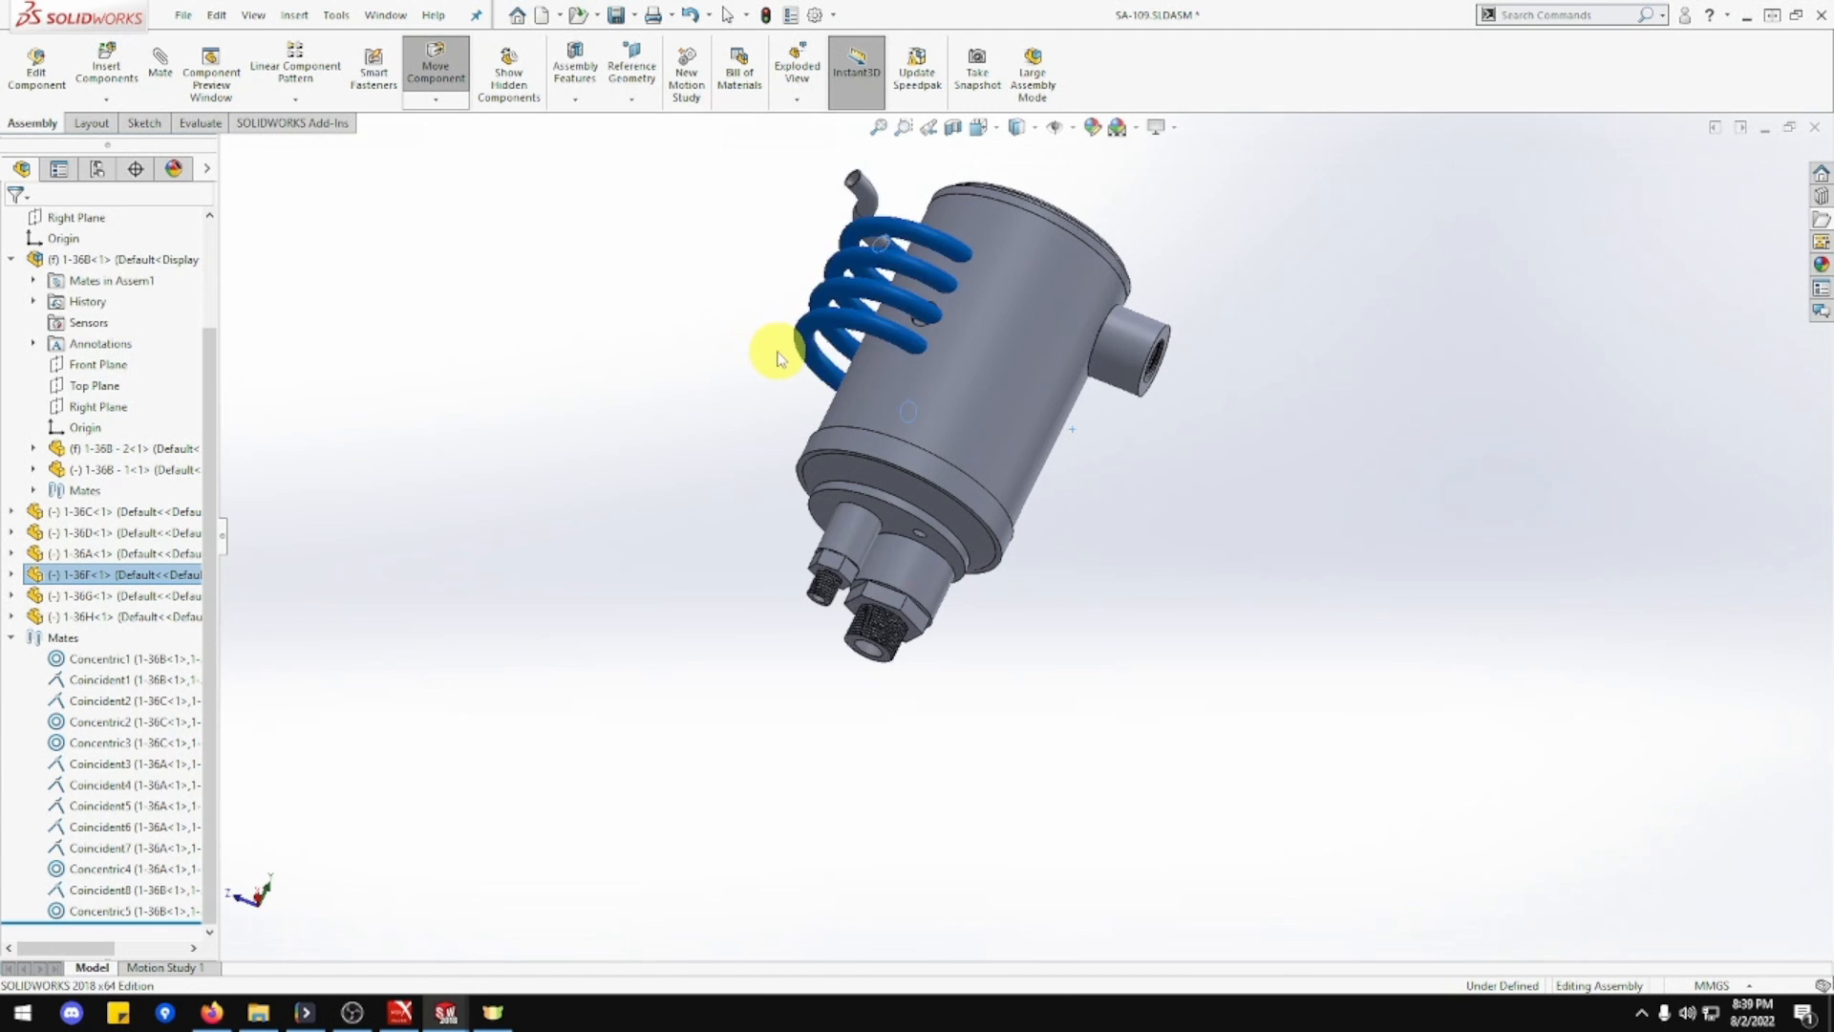
pyautogui.hotkey('ctrl', 'y')
pyautogui.hotkey('ctrl', 'z')
pyautogui.hotkey('ctrl', 'y')
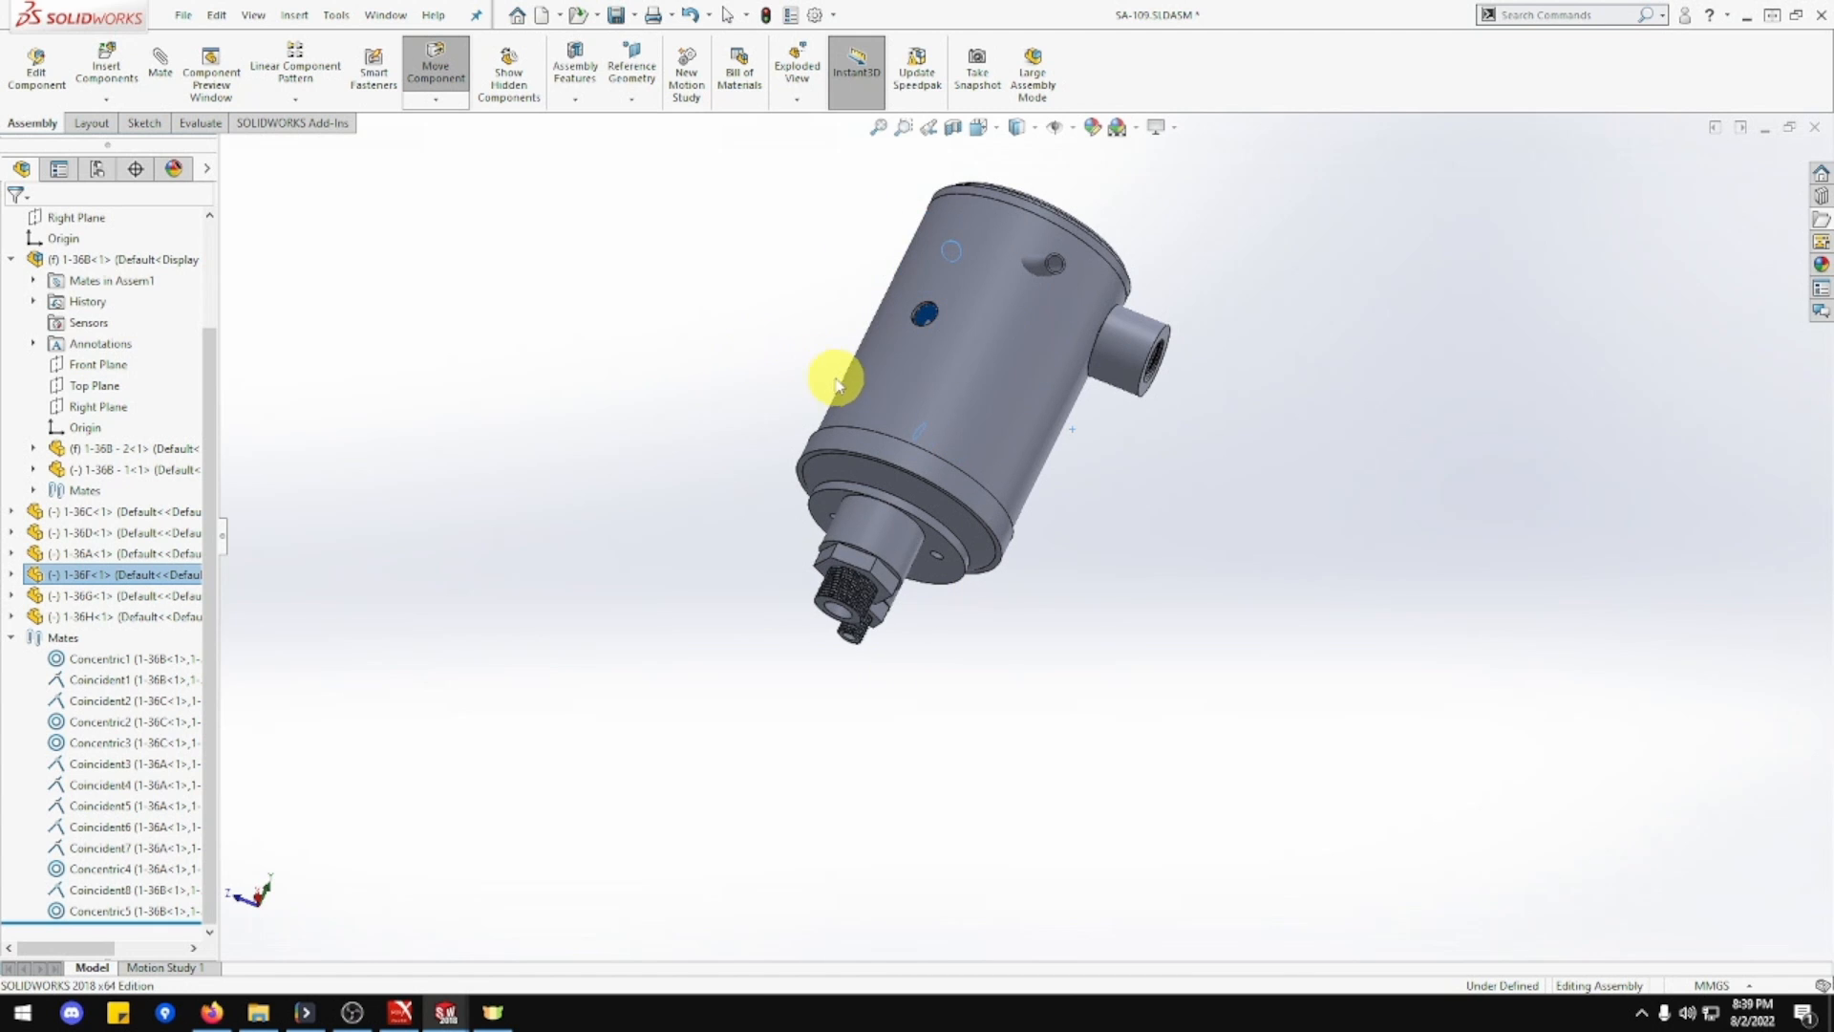
pyautogui.hotkey('ctrl', 'z')
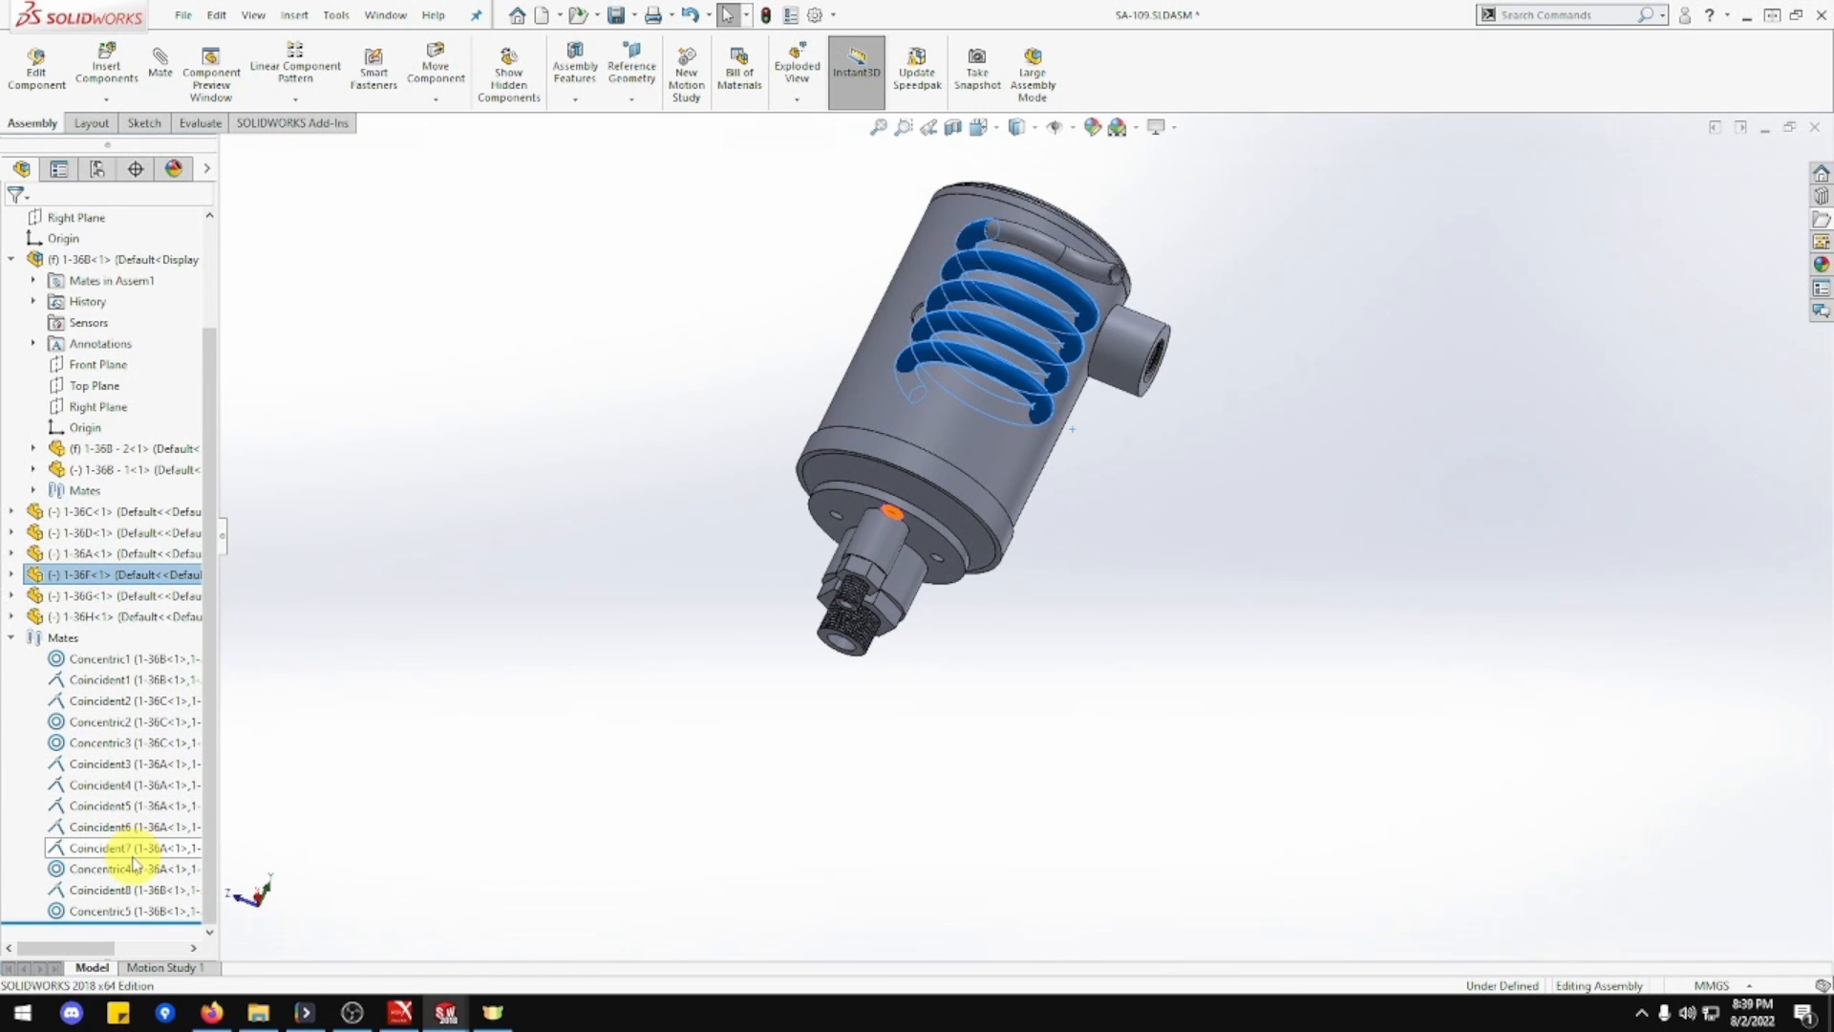
# Delete the Coincident8 and Concentric5 mates that hold base 1-36A to vessel 1-36B.
pyautogui.click(131, 893)
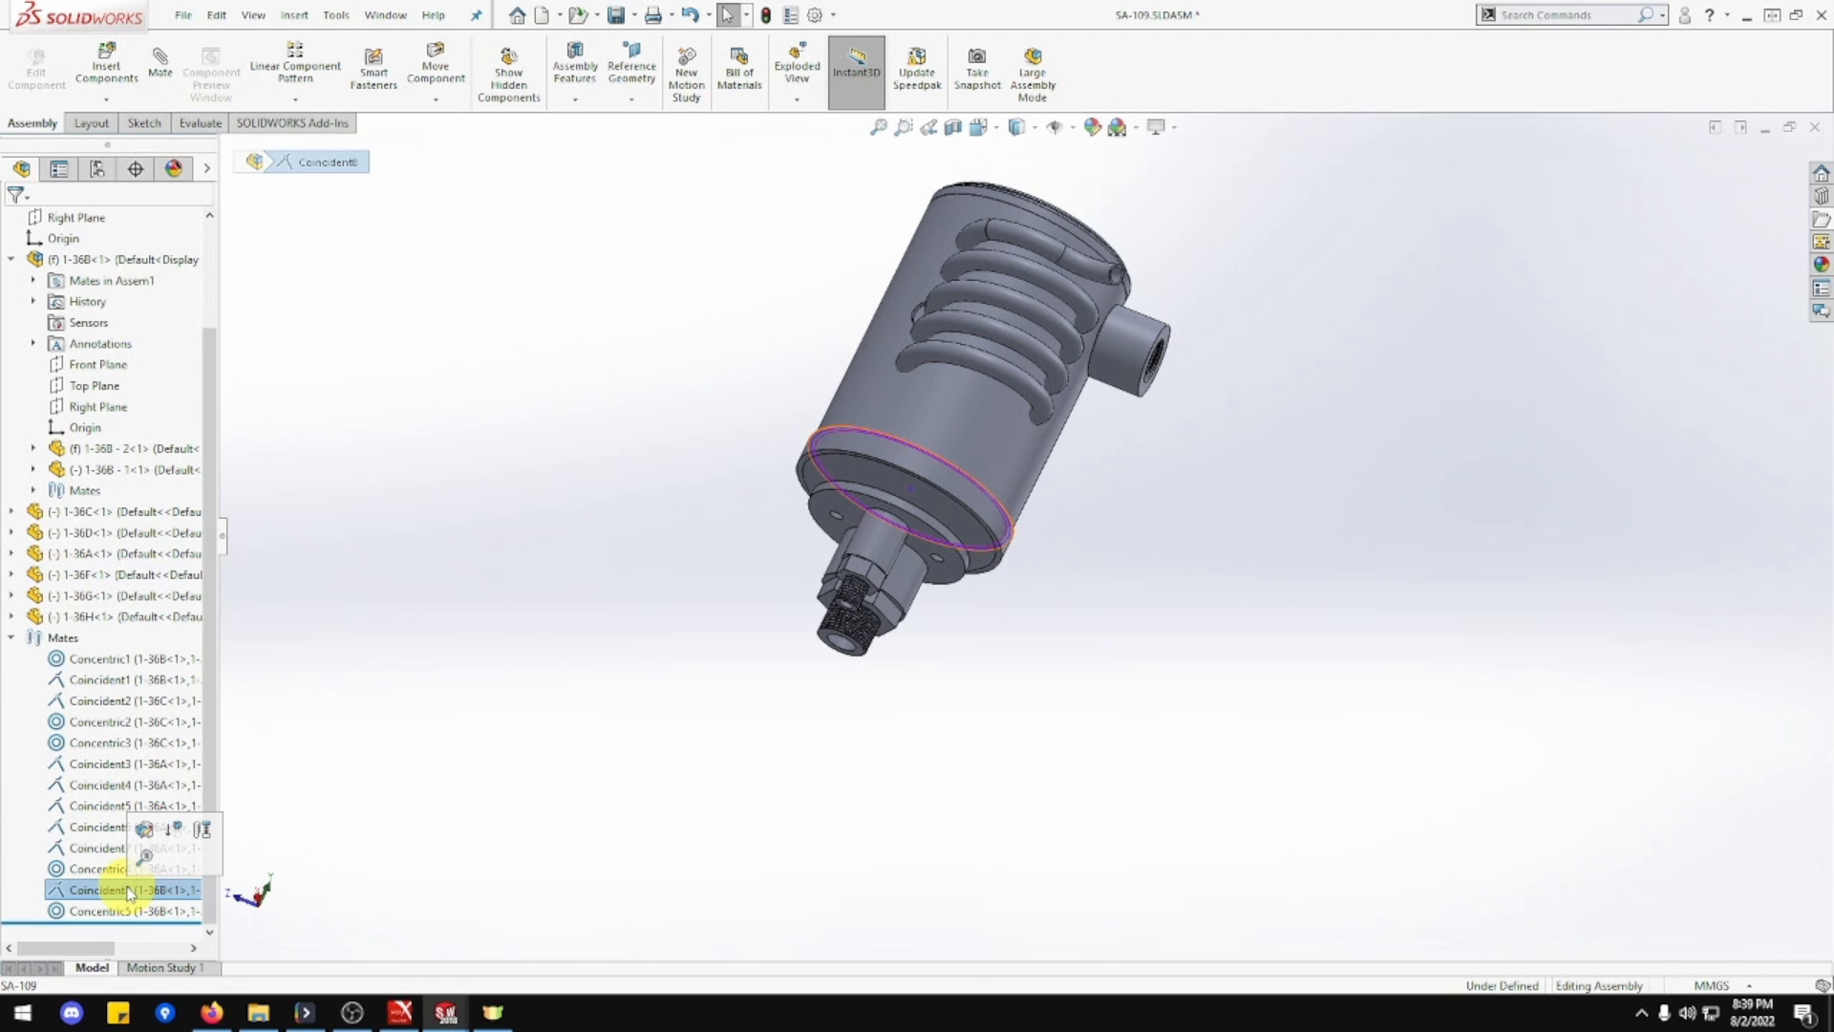
pyautogui.press('Delete')
pyautogui.press('Return')
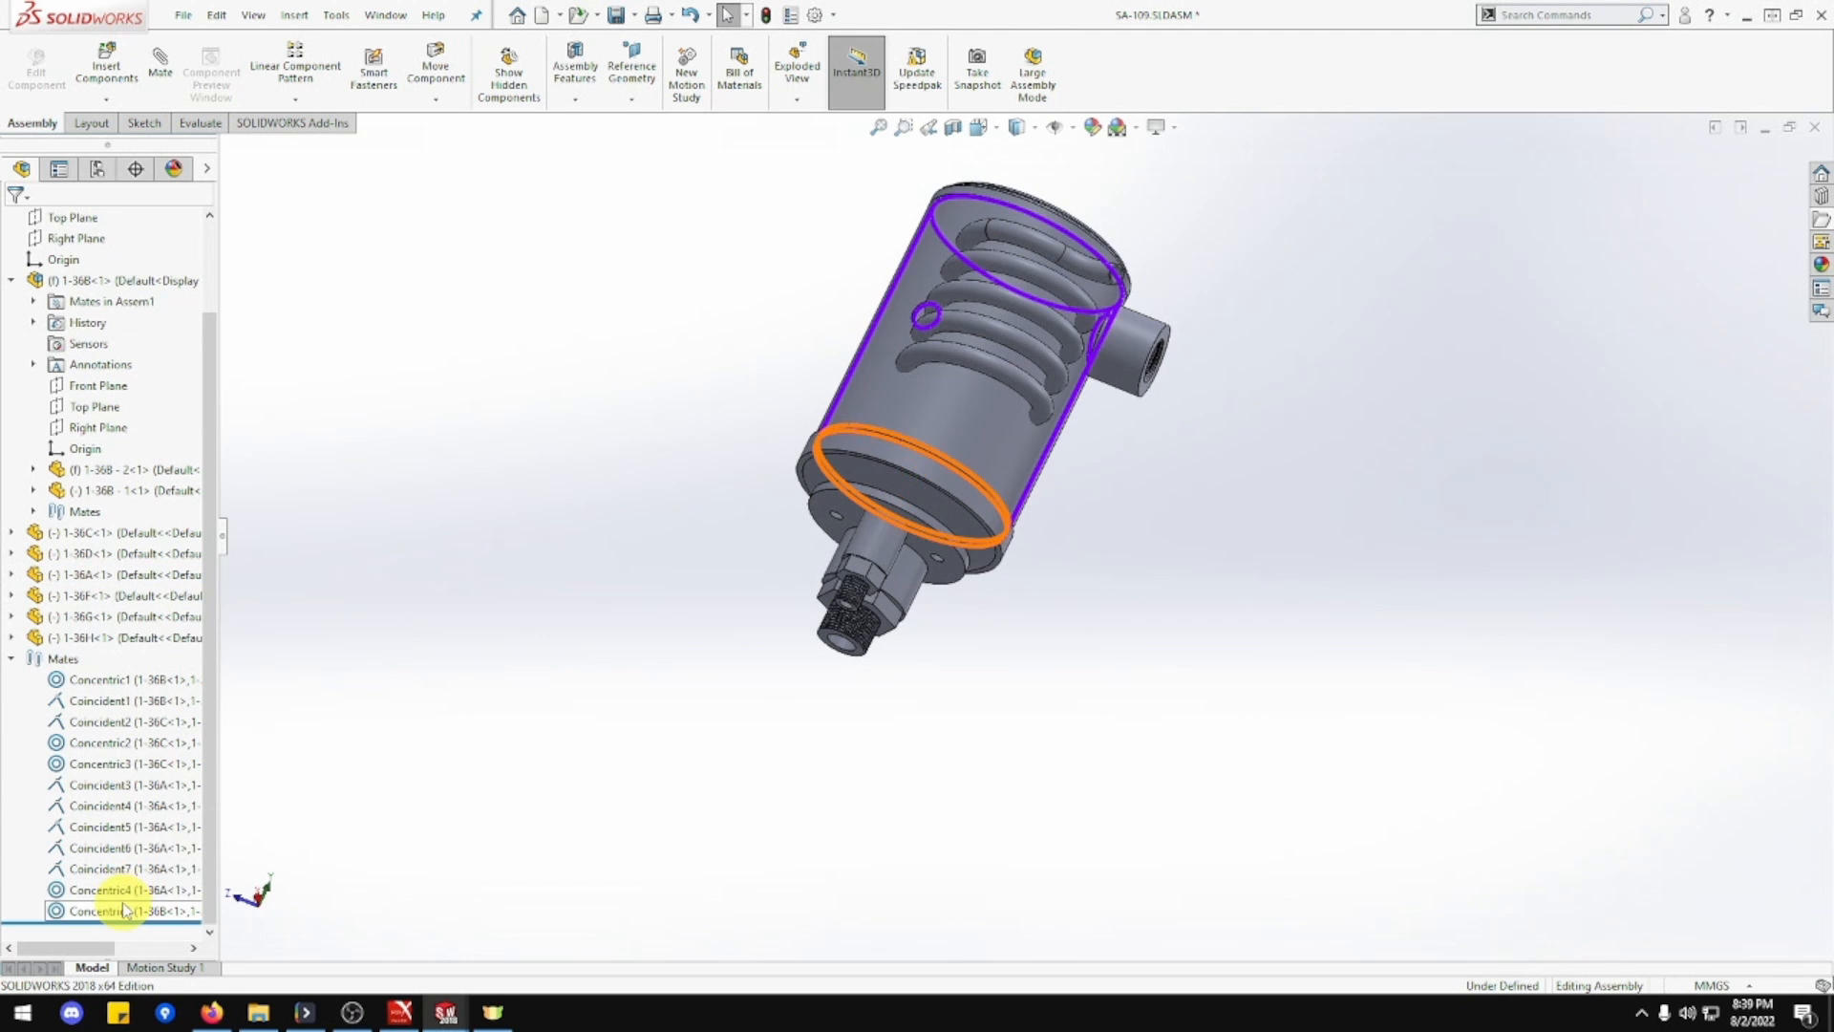
pyautogui.click(124, 909)
pyautogui.press('Delete')
pyautogui.press('Return')
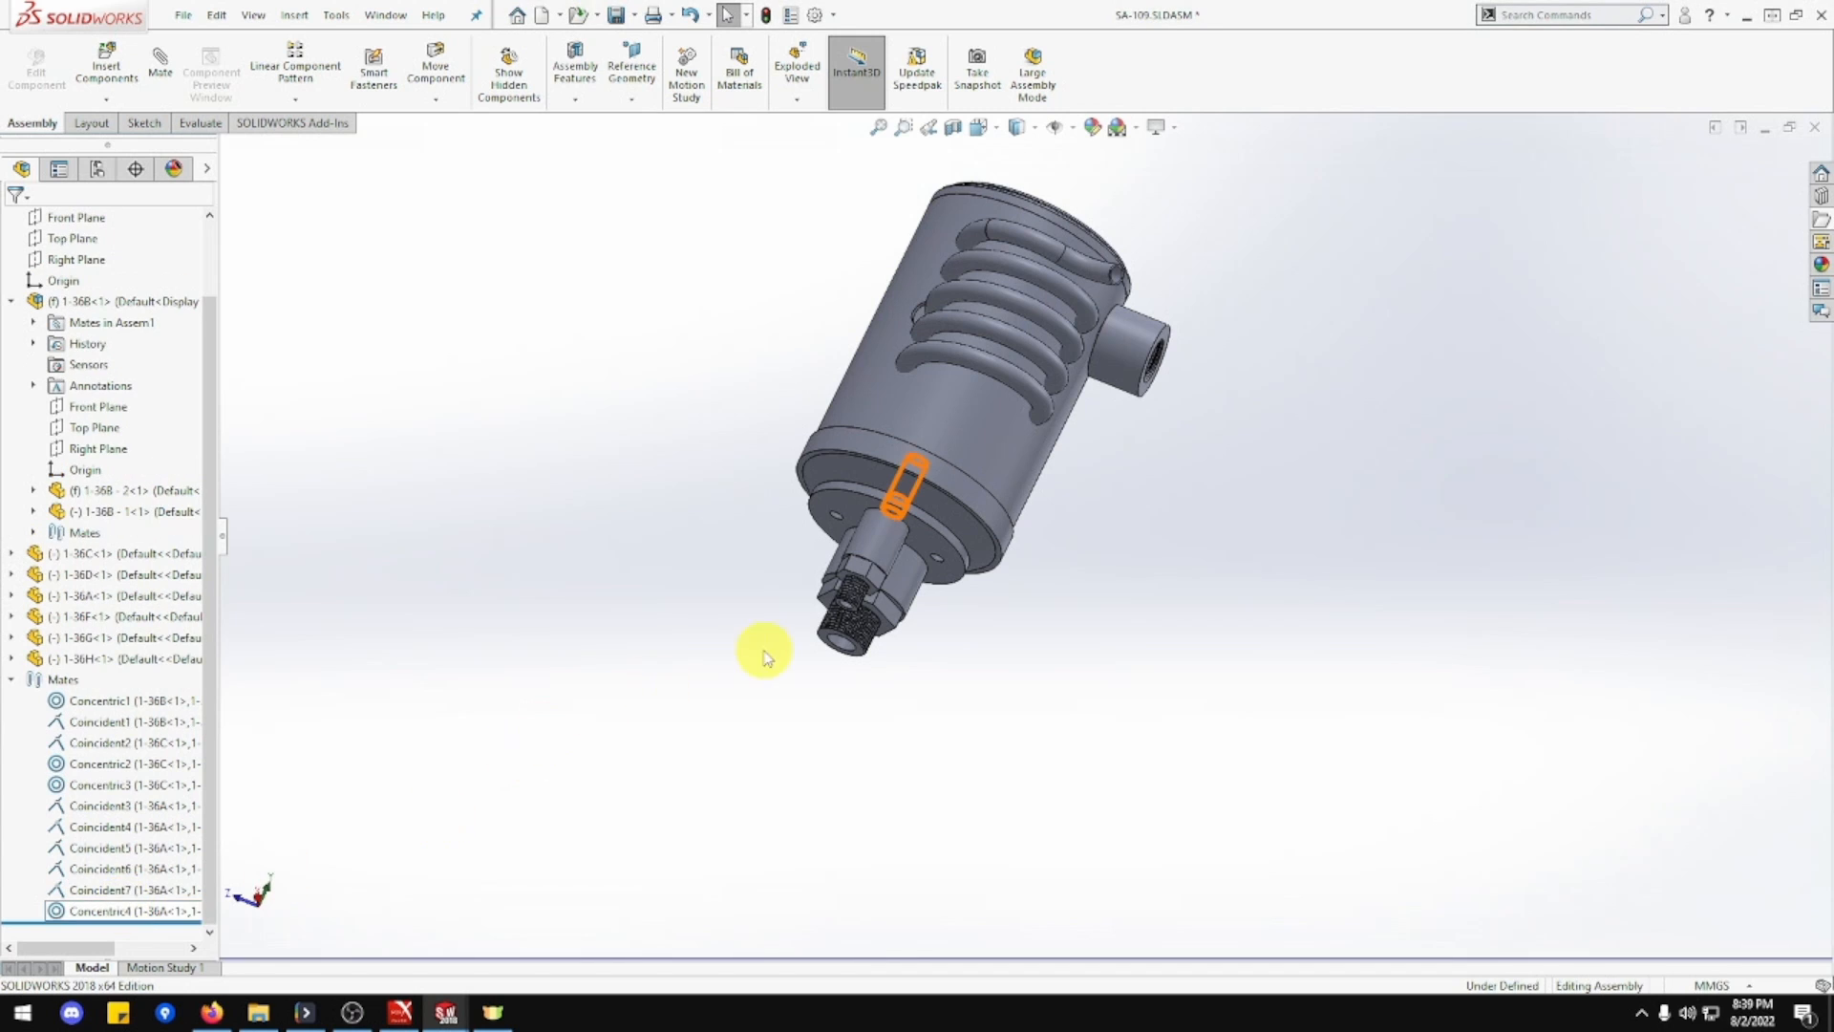
# Pull base 1-36A, with its fittings and the coil, out of the vessel's open end.
pyautogui.click(879, 620)
pyautogui.moveTo(860, 667); pyautogui.dragTo(751, 888)
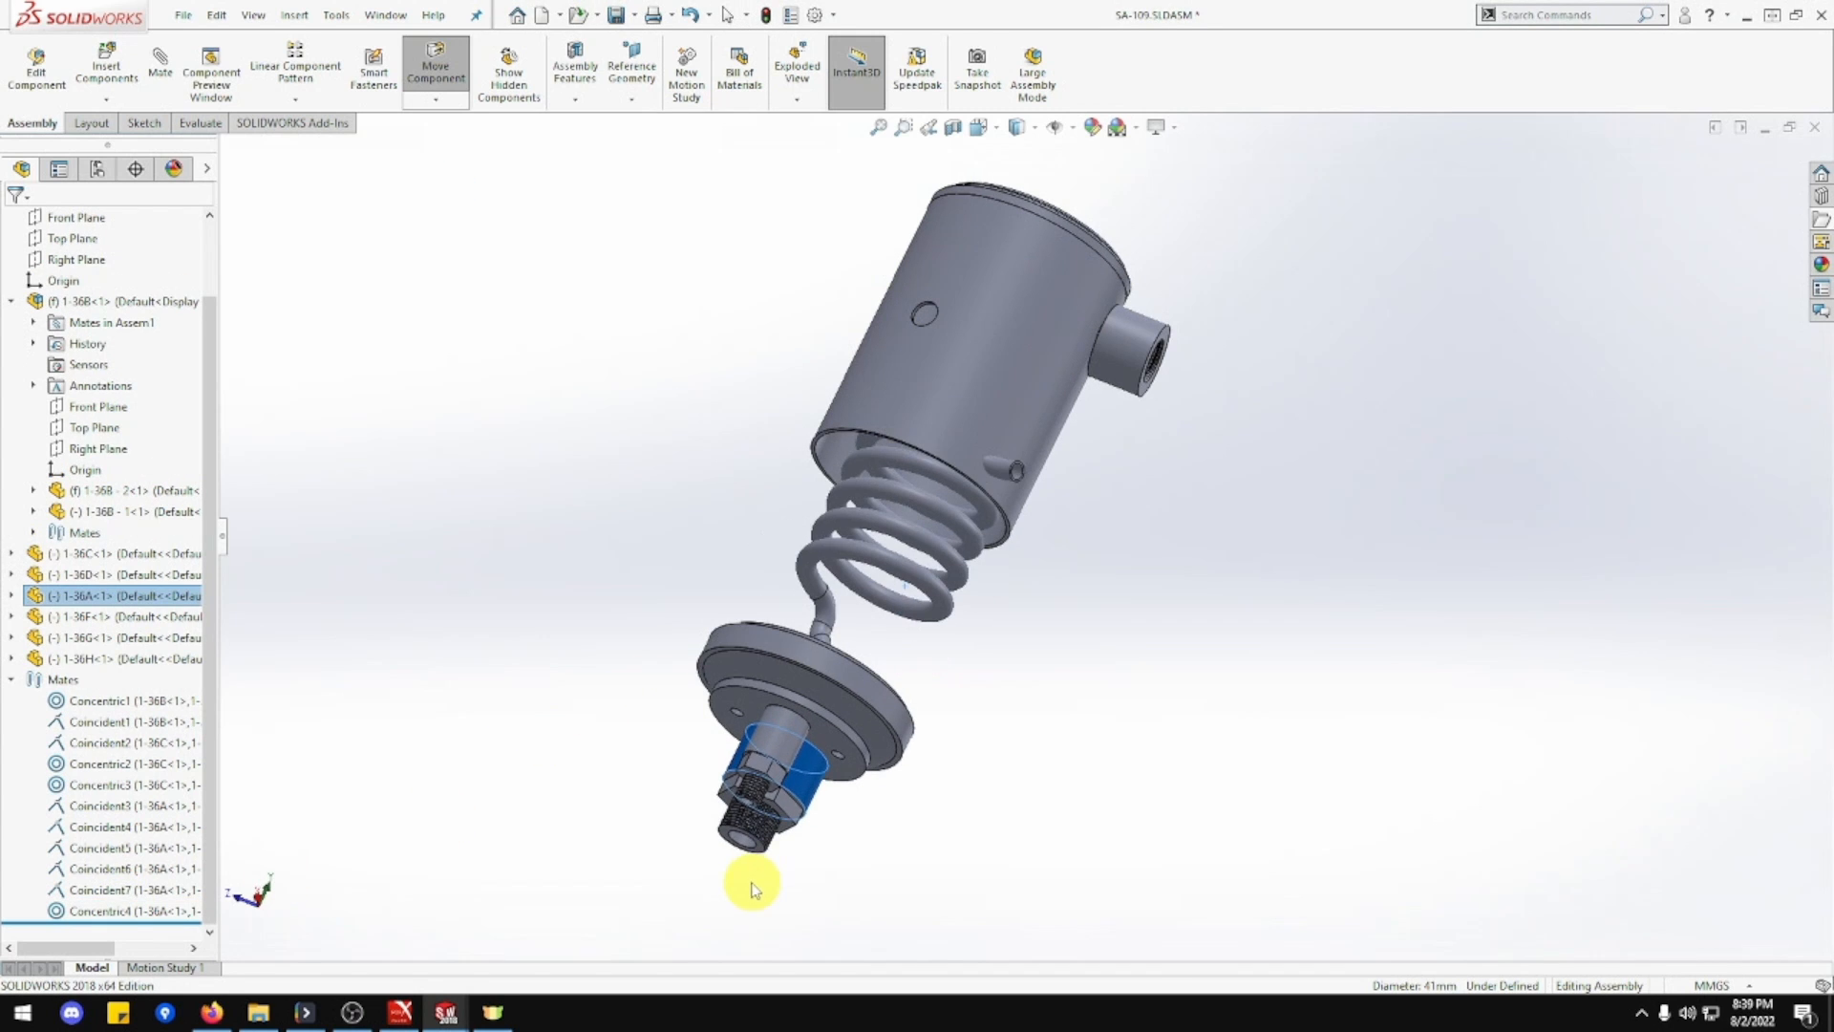
pyautogui.press('Escape')
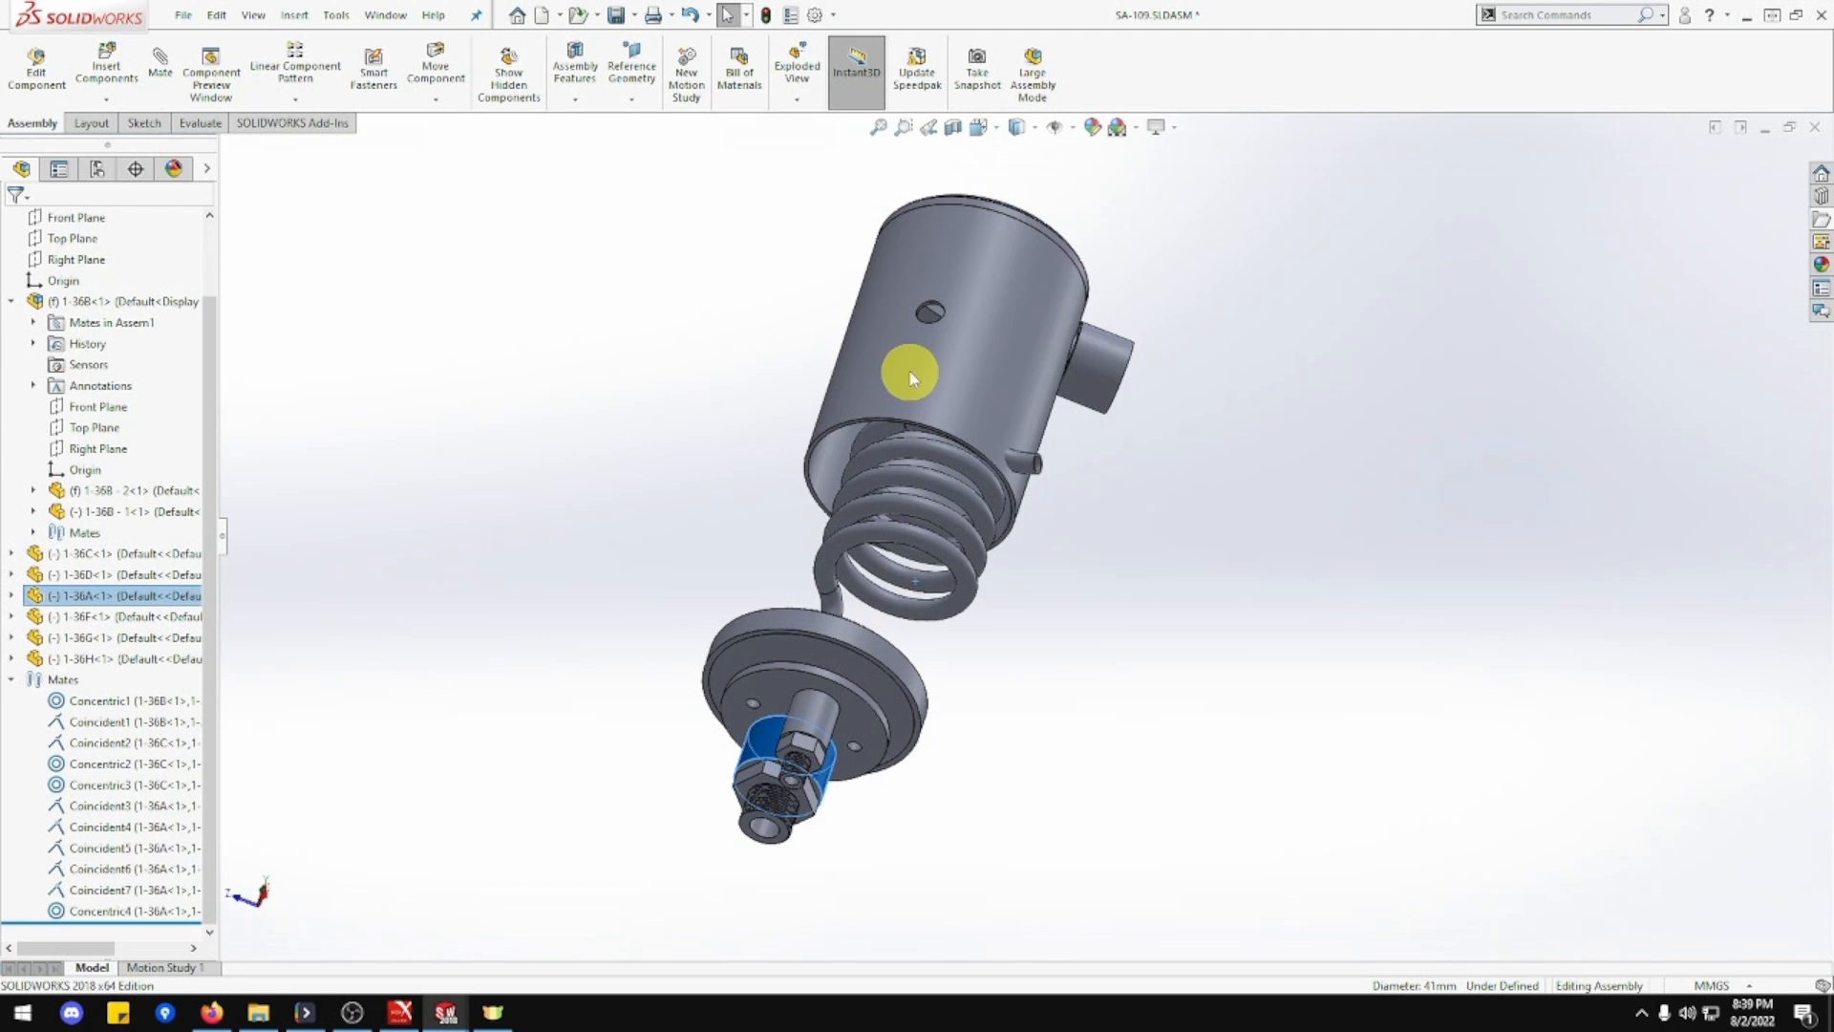
# Delete the Concentric4 mate that ties coil 1-36F to base 1-36A.
pyautogui.click(1025, 127)
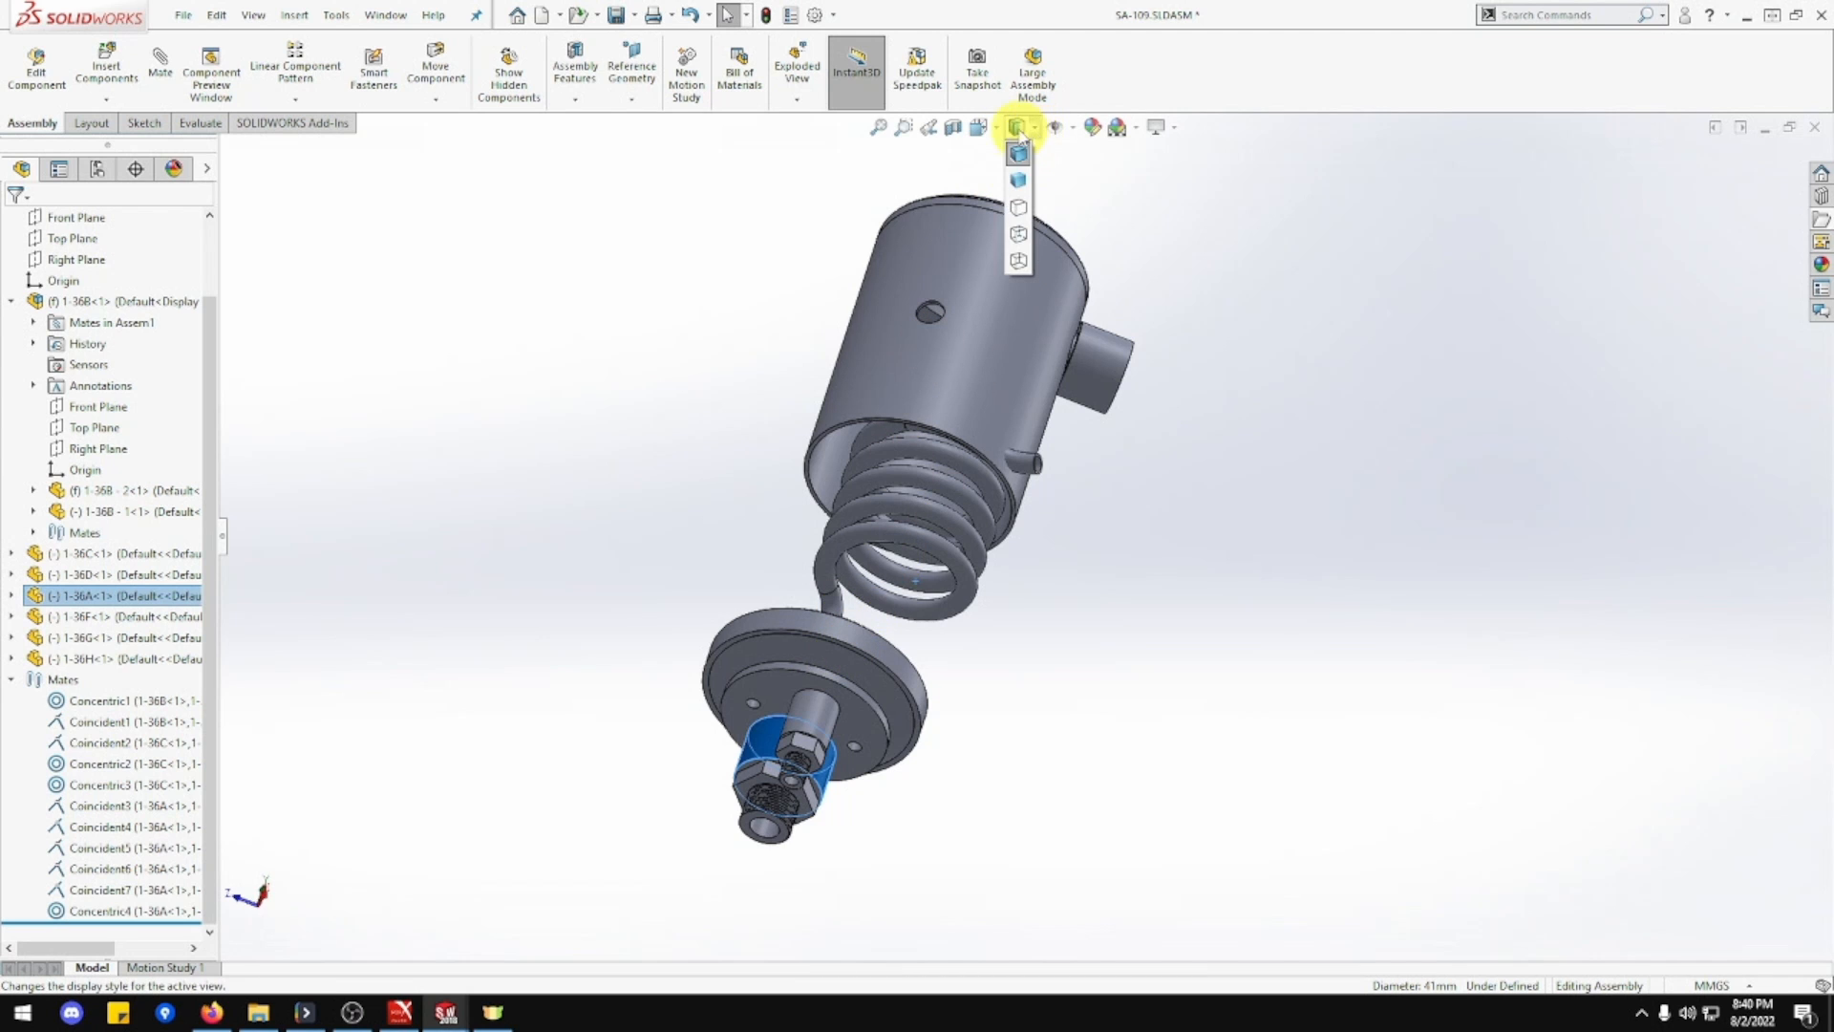
pyautogui.click(1003, 139)
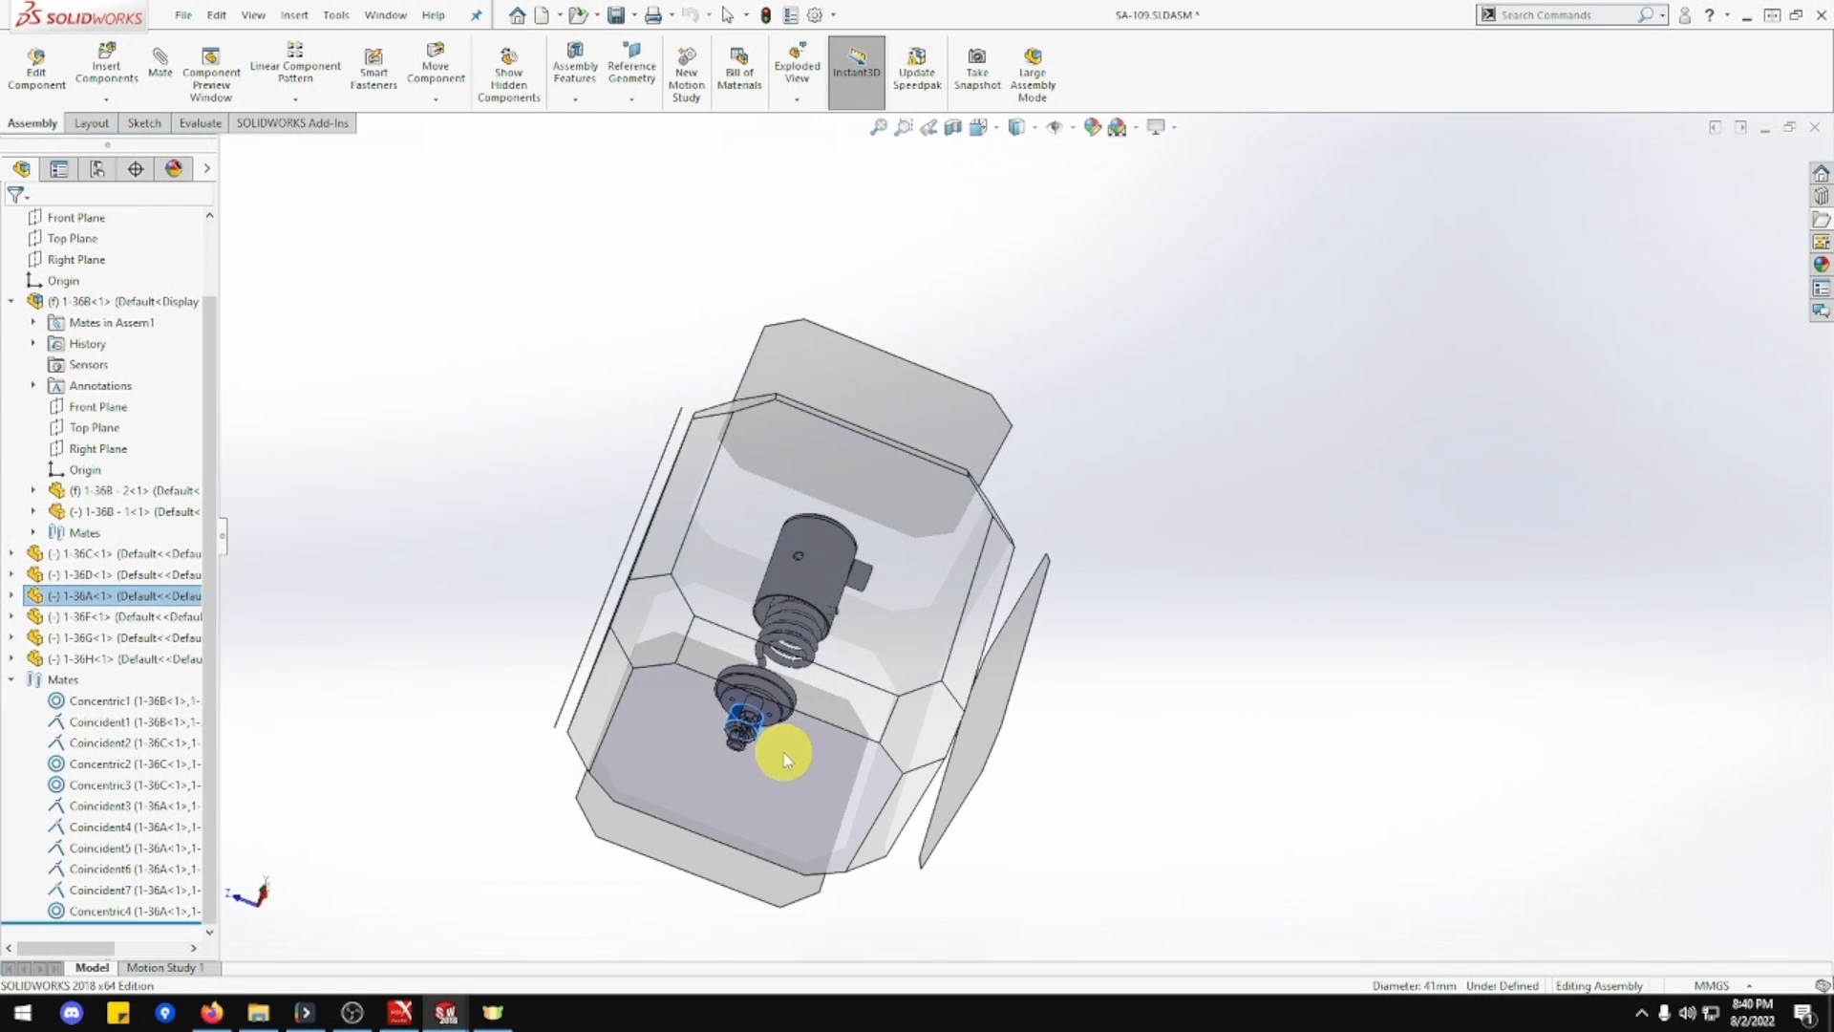
pyautogui.click(786, 759)
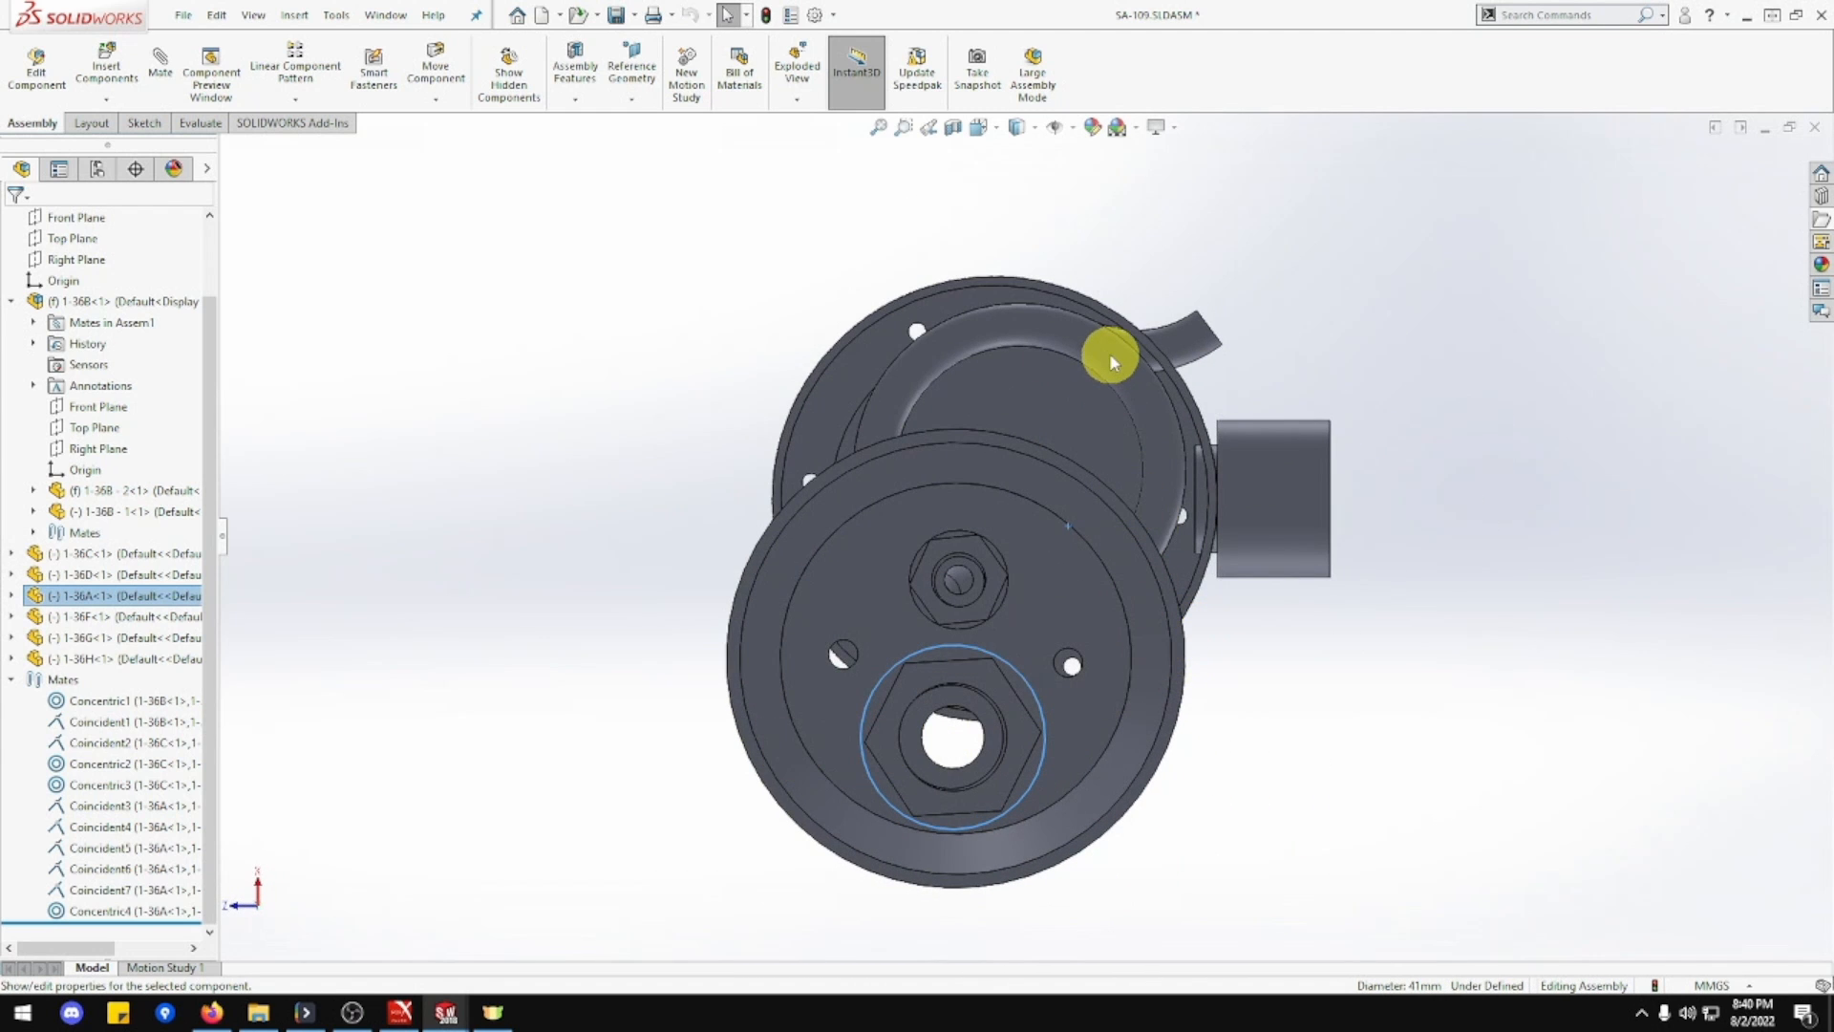
pyautogui.click(140, 912)
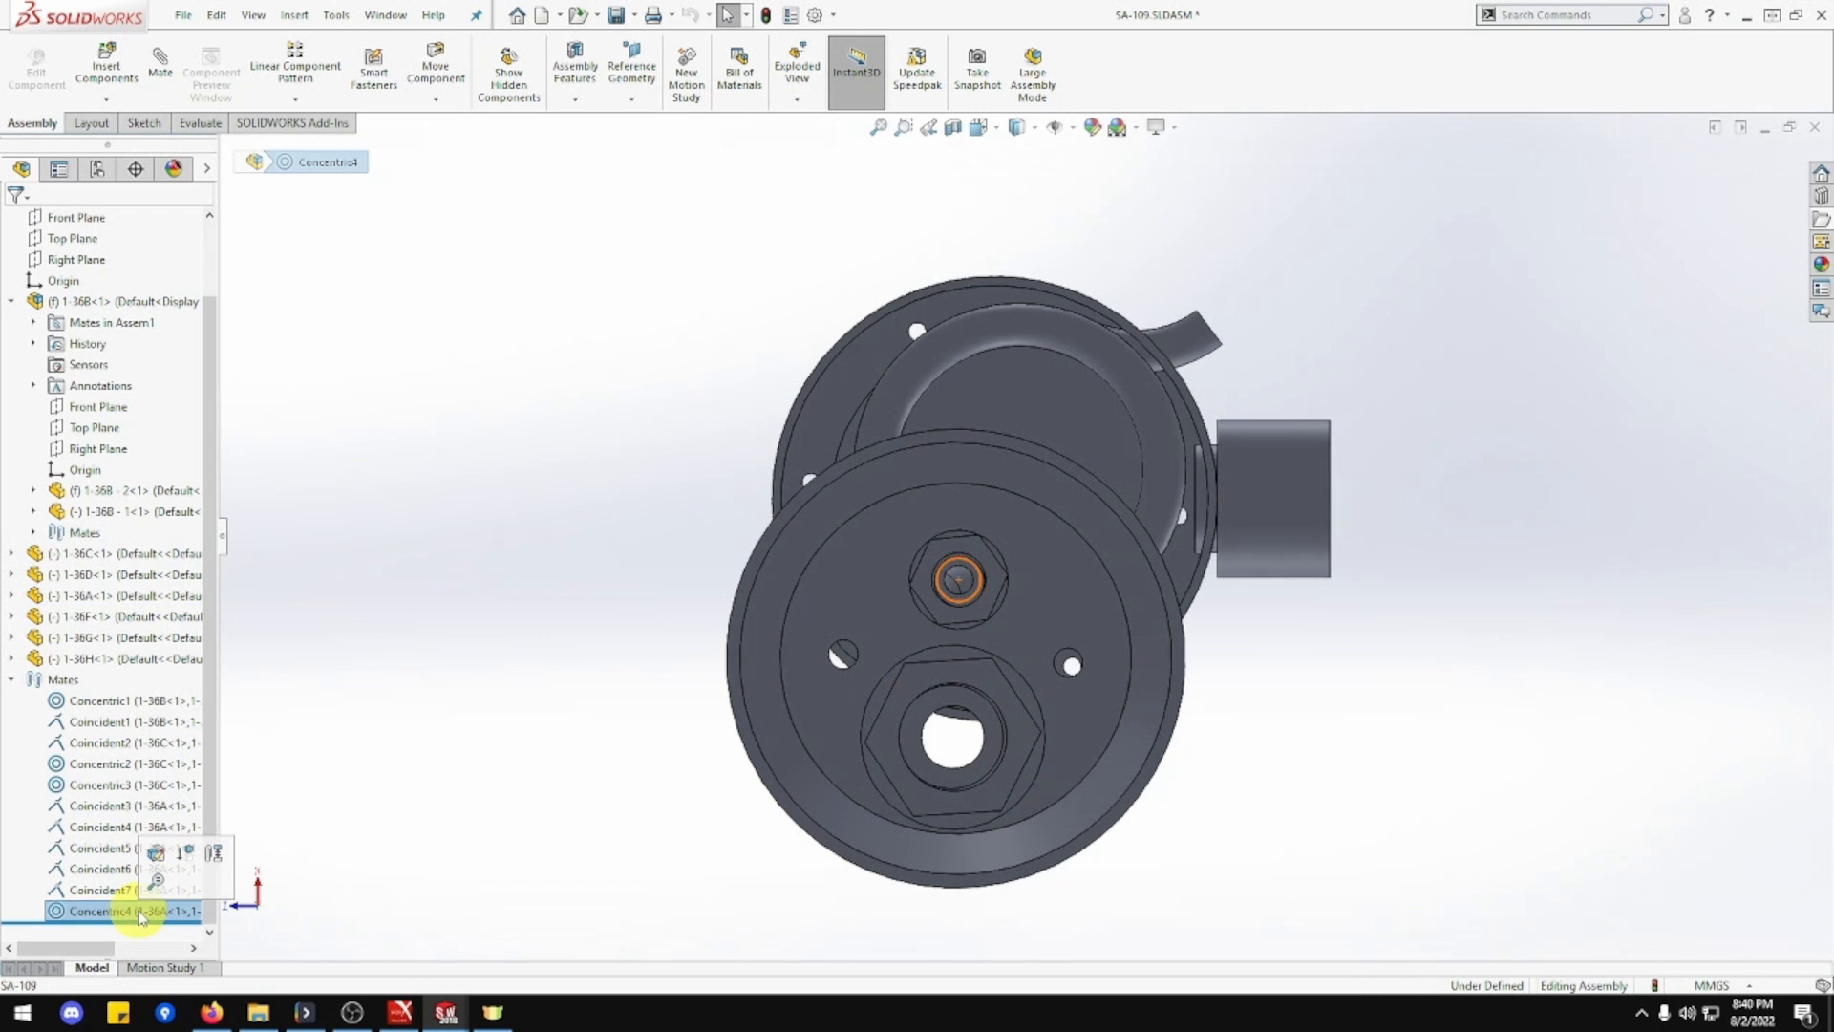
pyautogui.press('Delete')
pyautogui.press('Return')
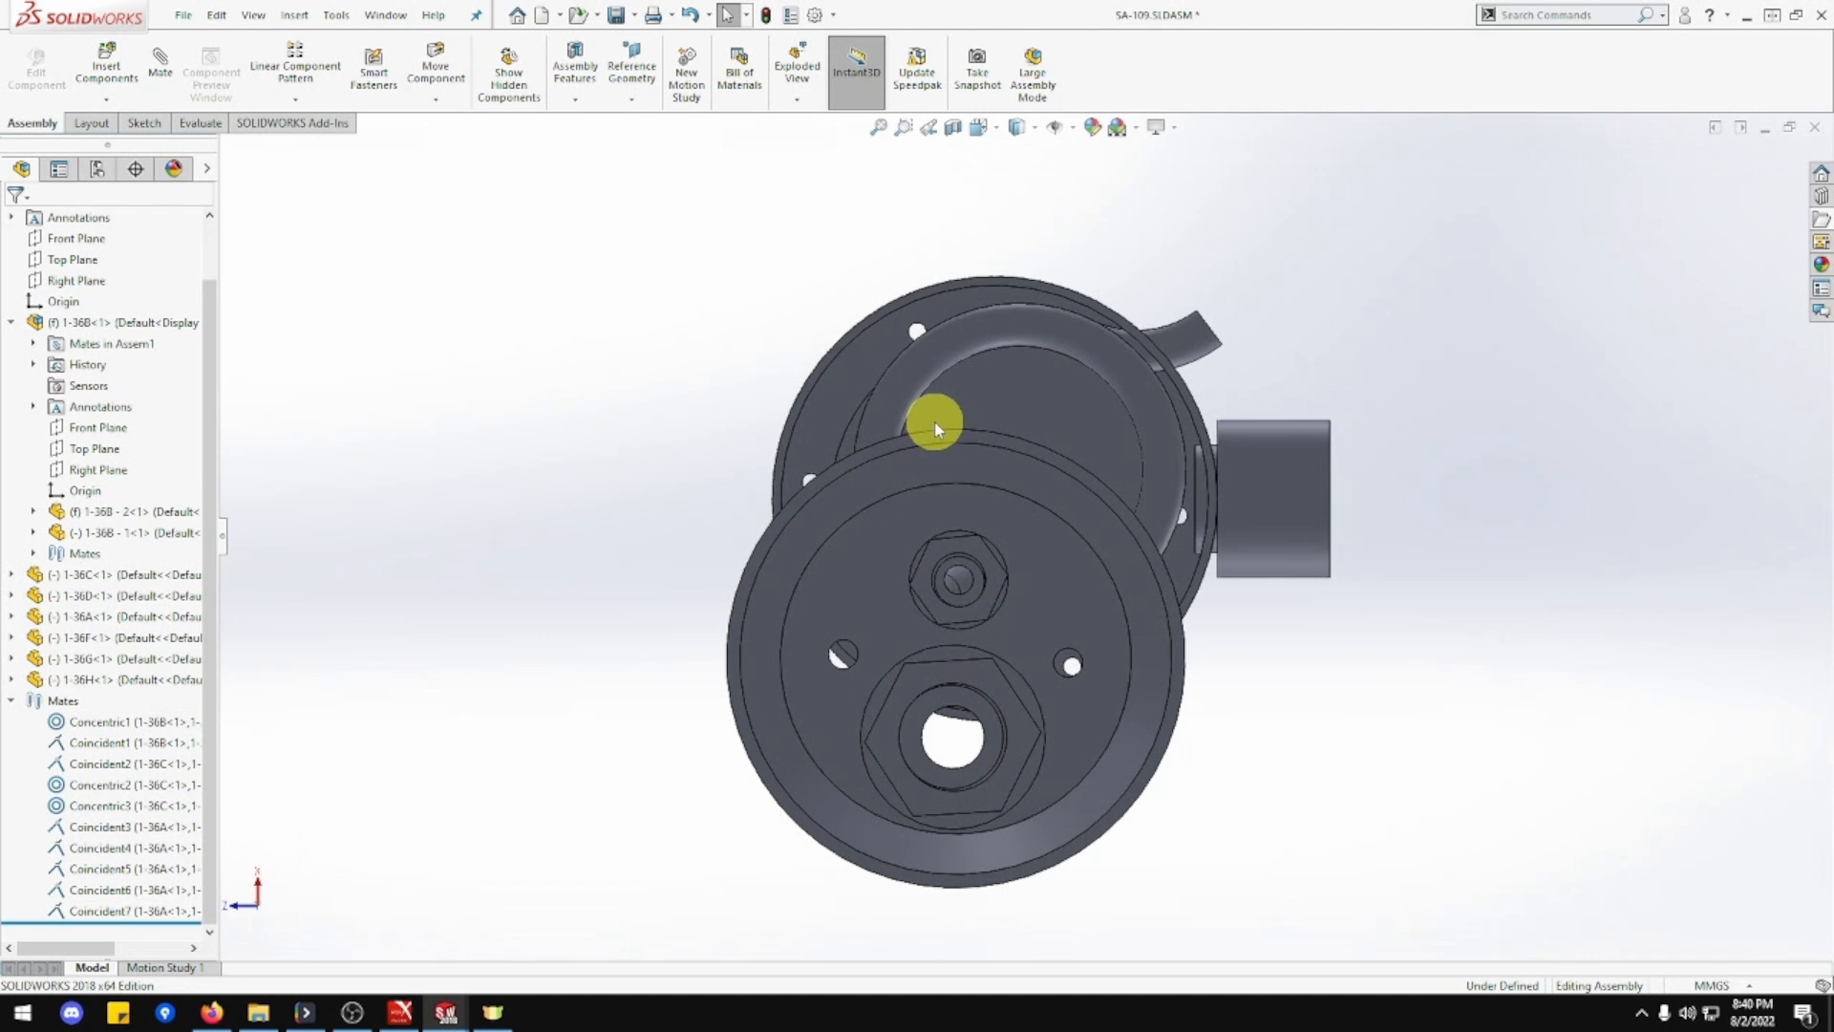
# Move coil 1-36F clear of the vessel beyond the side port, and place base 1-36A over the vessel's open end.
pyautogui.click(991, 333)
pyautogui.moveTo(991, 335); pyautogui.dragTo(1581, 287)
pyautogui.click(1132, 707)
pyautogui.moveTo(1159, 663); pyautogui.dragTo(1189, 512)
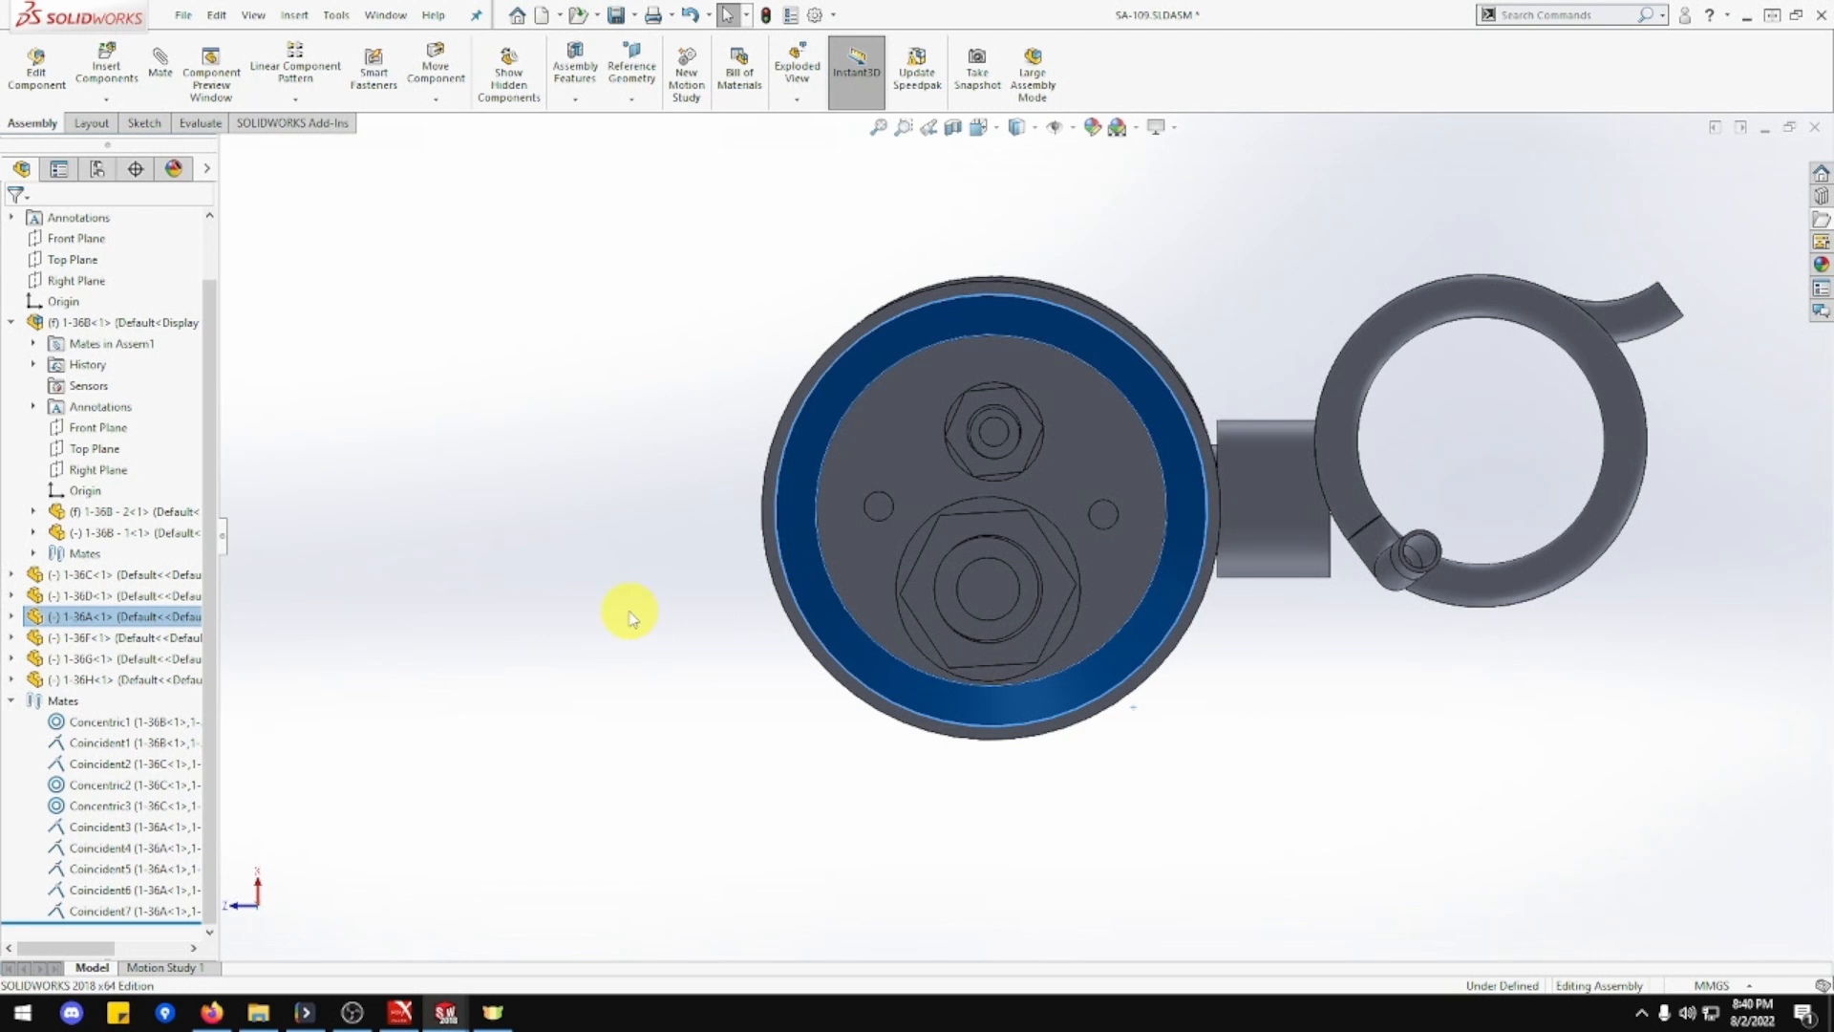
# Add a concentric mate between the 6.5 mm hole edge on base 1-36A and the inner cylindrical face of vessel 1-36B.
pyautogui.click(802, 512)
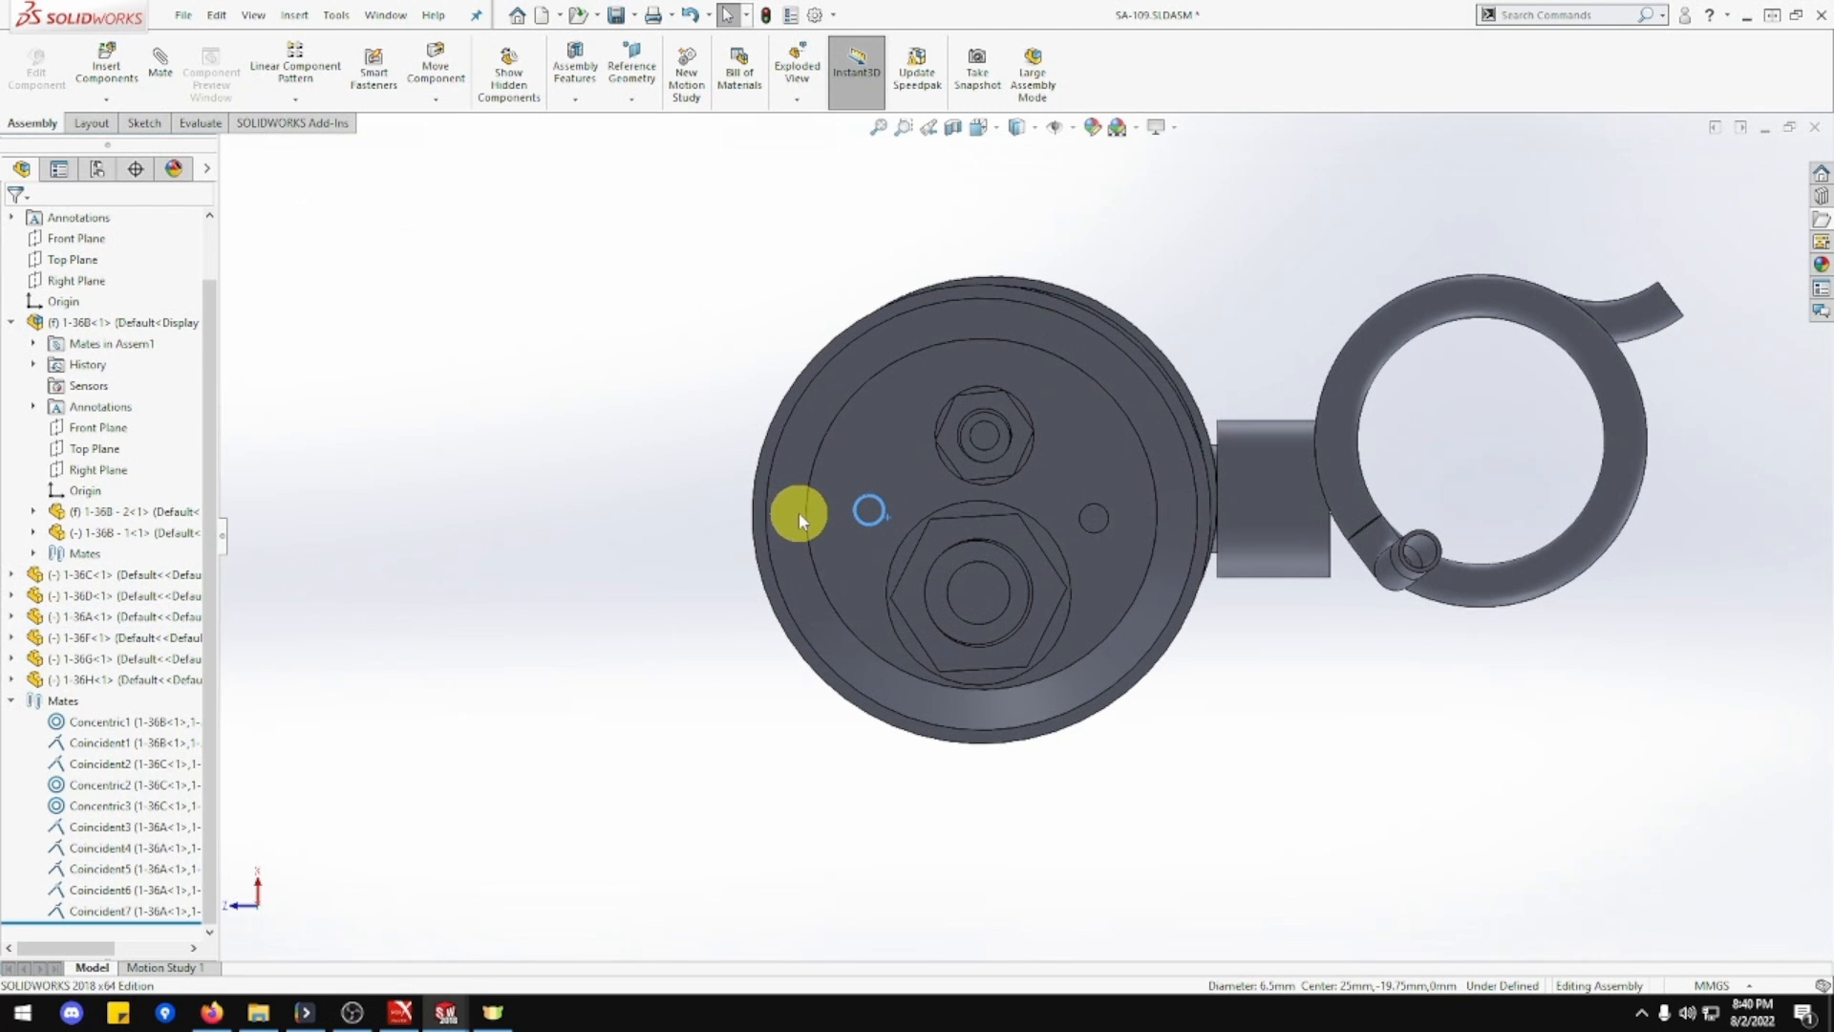
pyautogui.moveTo(798, 512); pyautogui.dragTo(1062, 587, button='middle')
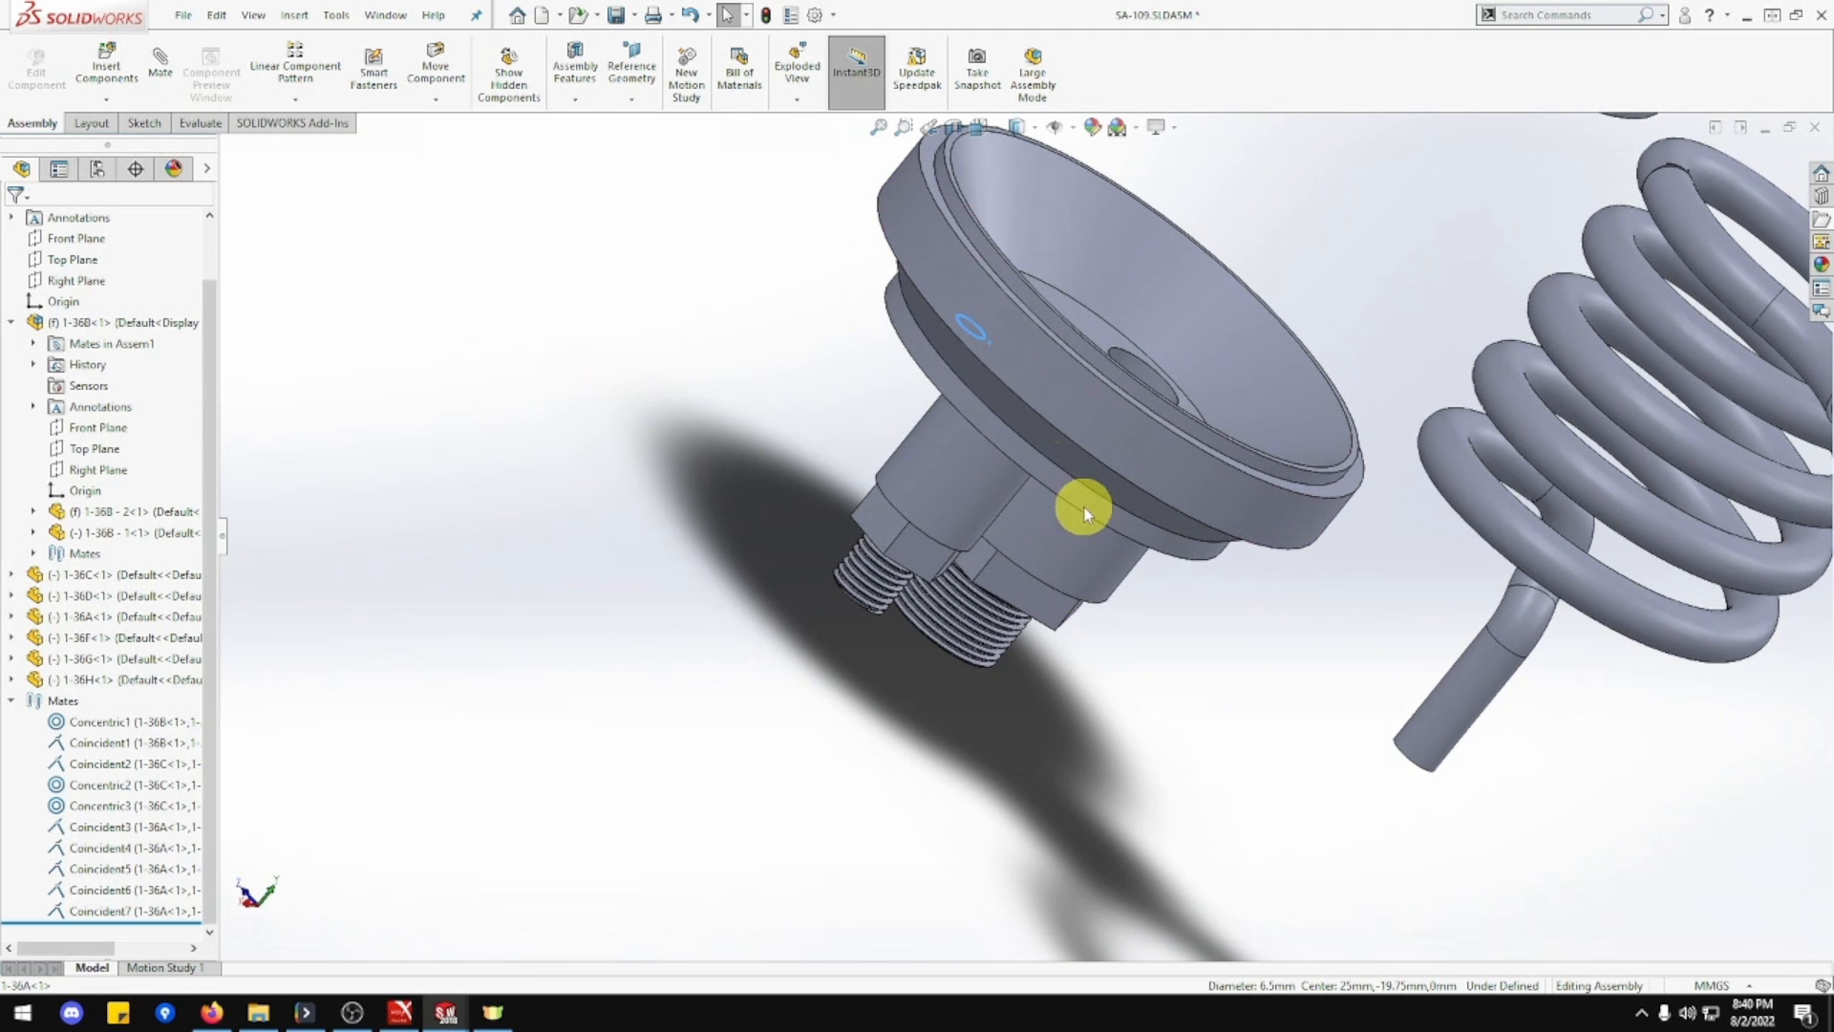
pyautogui.click(164, 65)
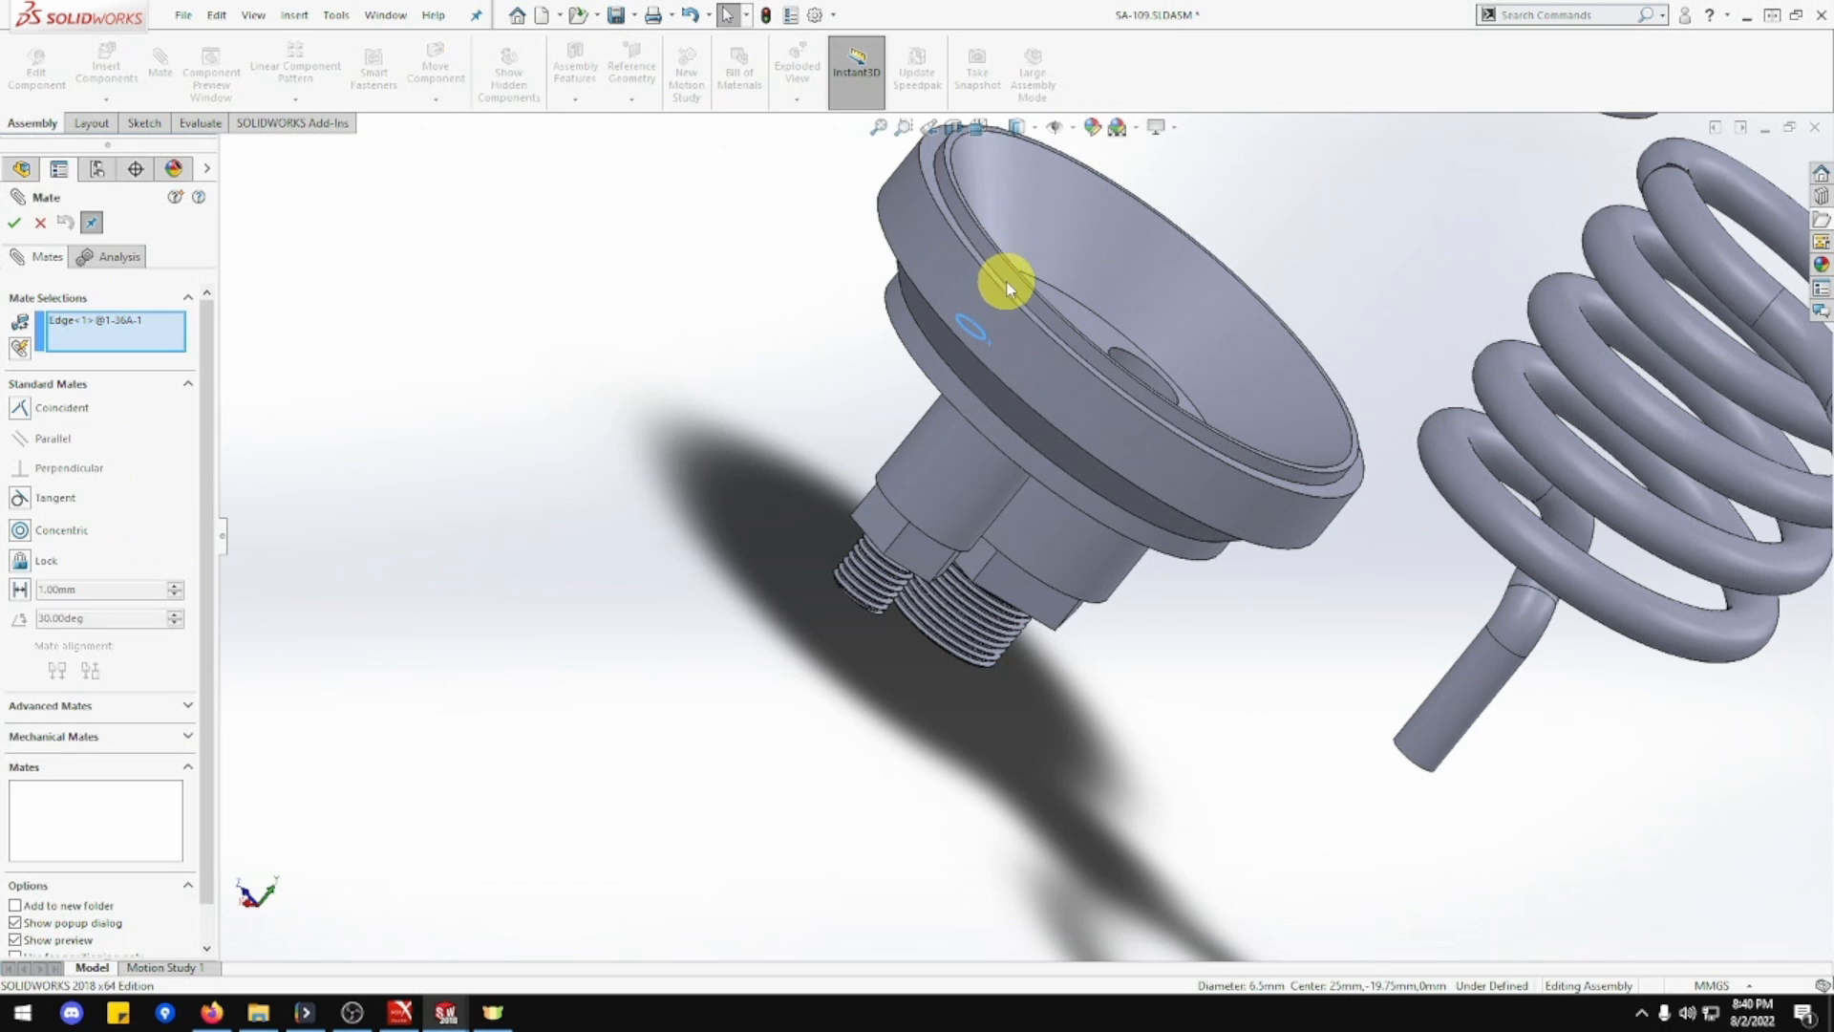
pyautogui.moveTo(1007, 286); pyautogui.dragTo(1162, 193, button='middle')
pyautogui.click(1164, 242)
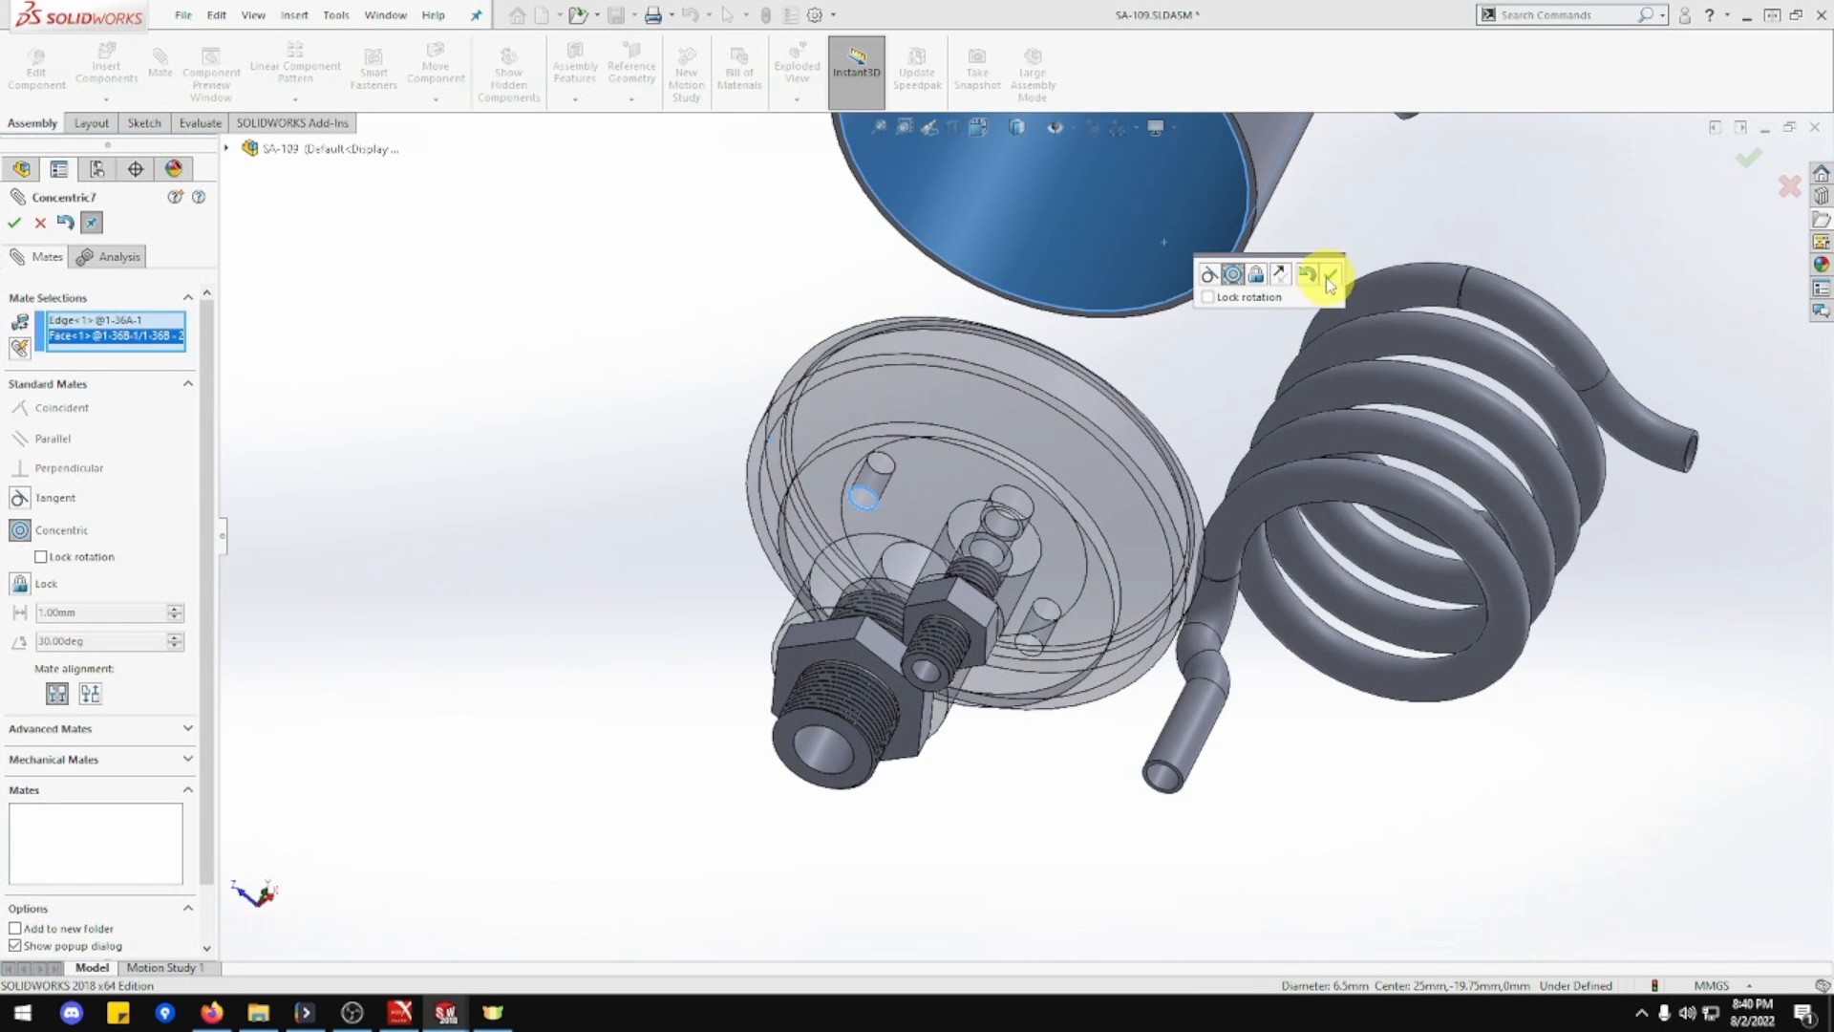
pyautogui.click(1329, 284)
pyautogui.moveTo(1069, 422); pyautogui.dragTo(866, 580, button='middle')
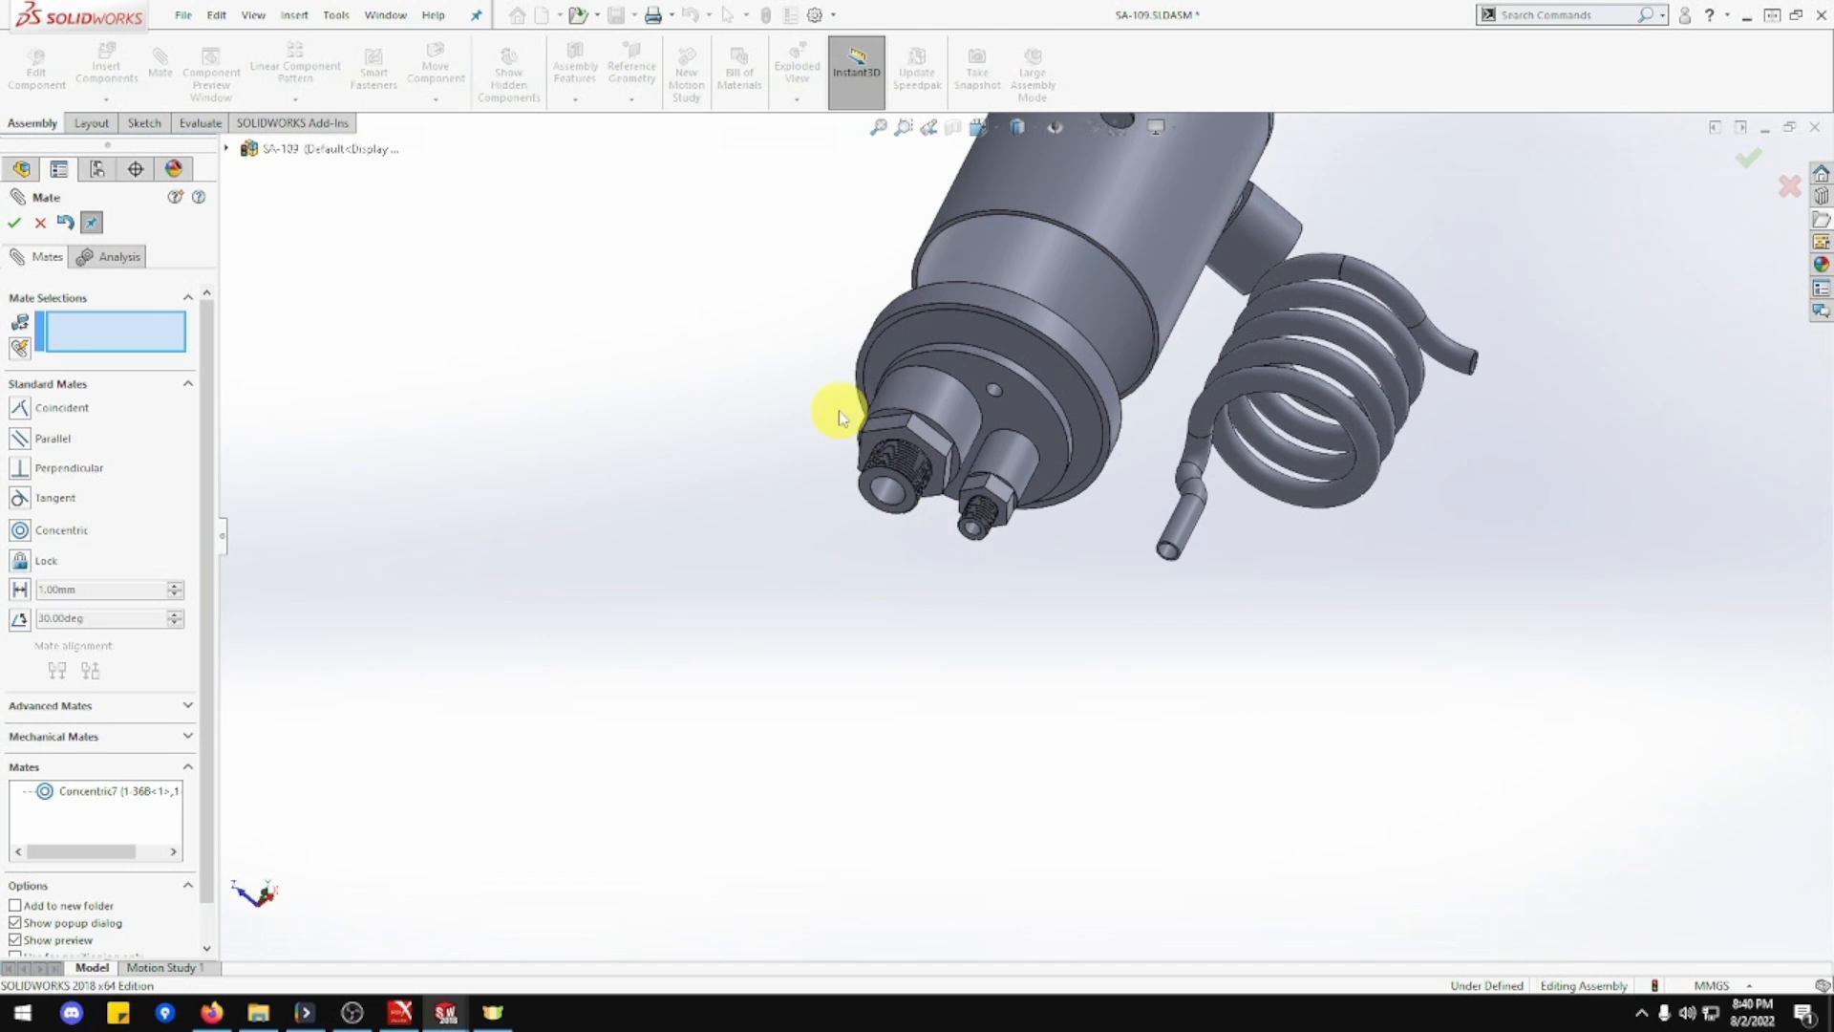
pyautogui.click(228, 149)
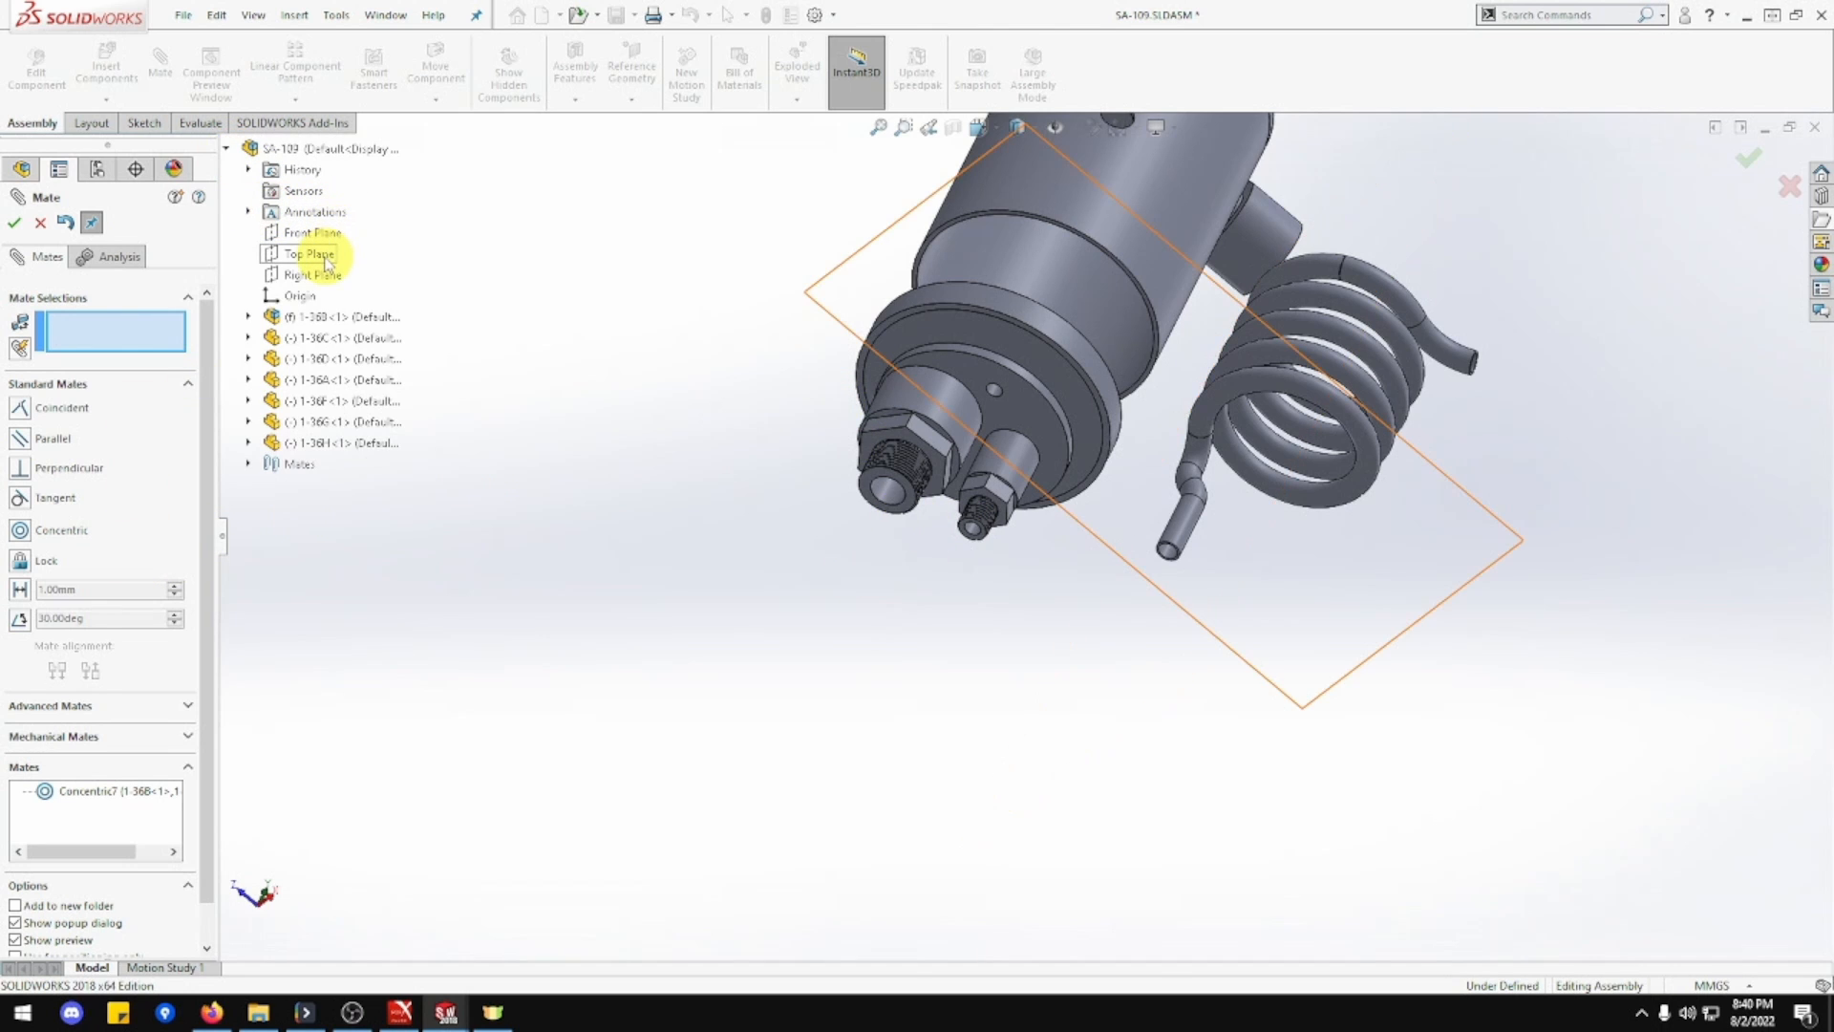
pyautogui.click(326, 256)
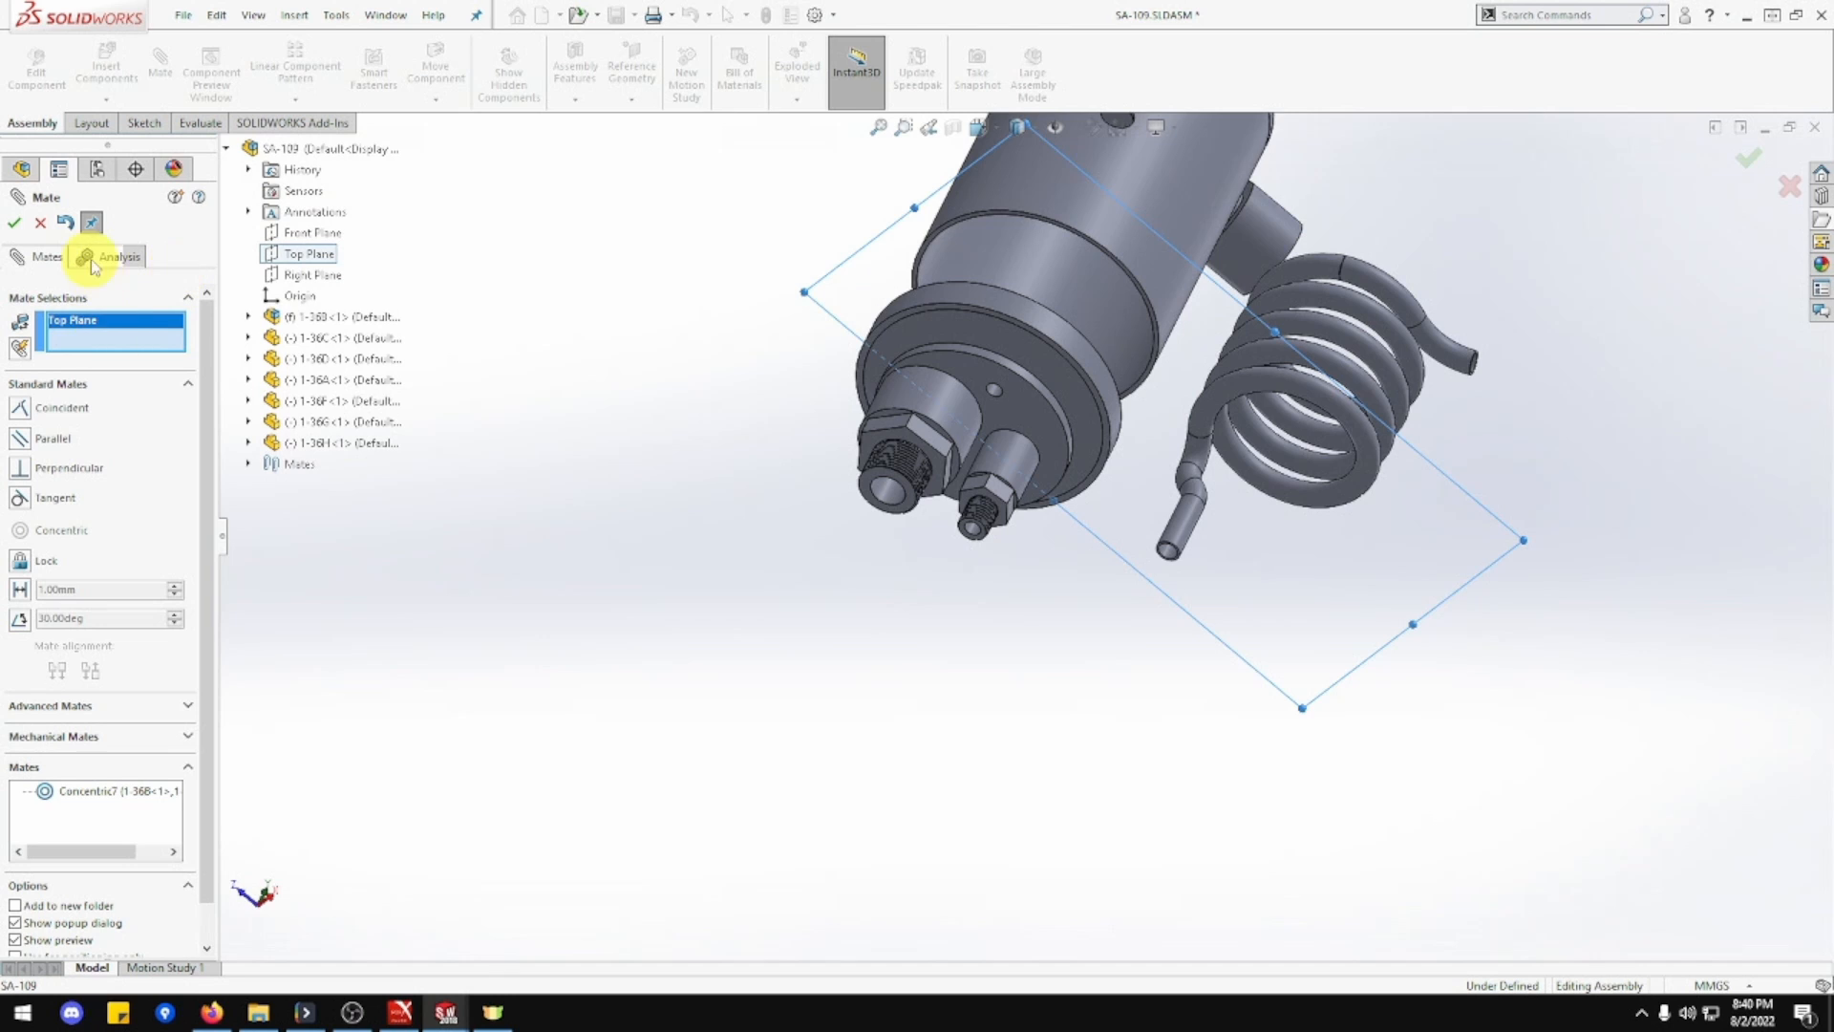
pyautogui.click(41, 223)
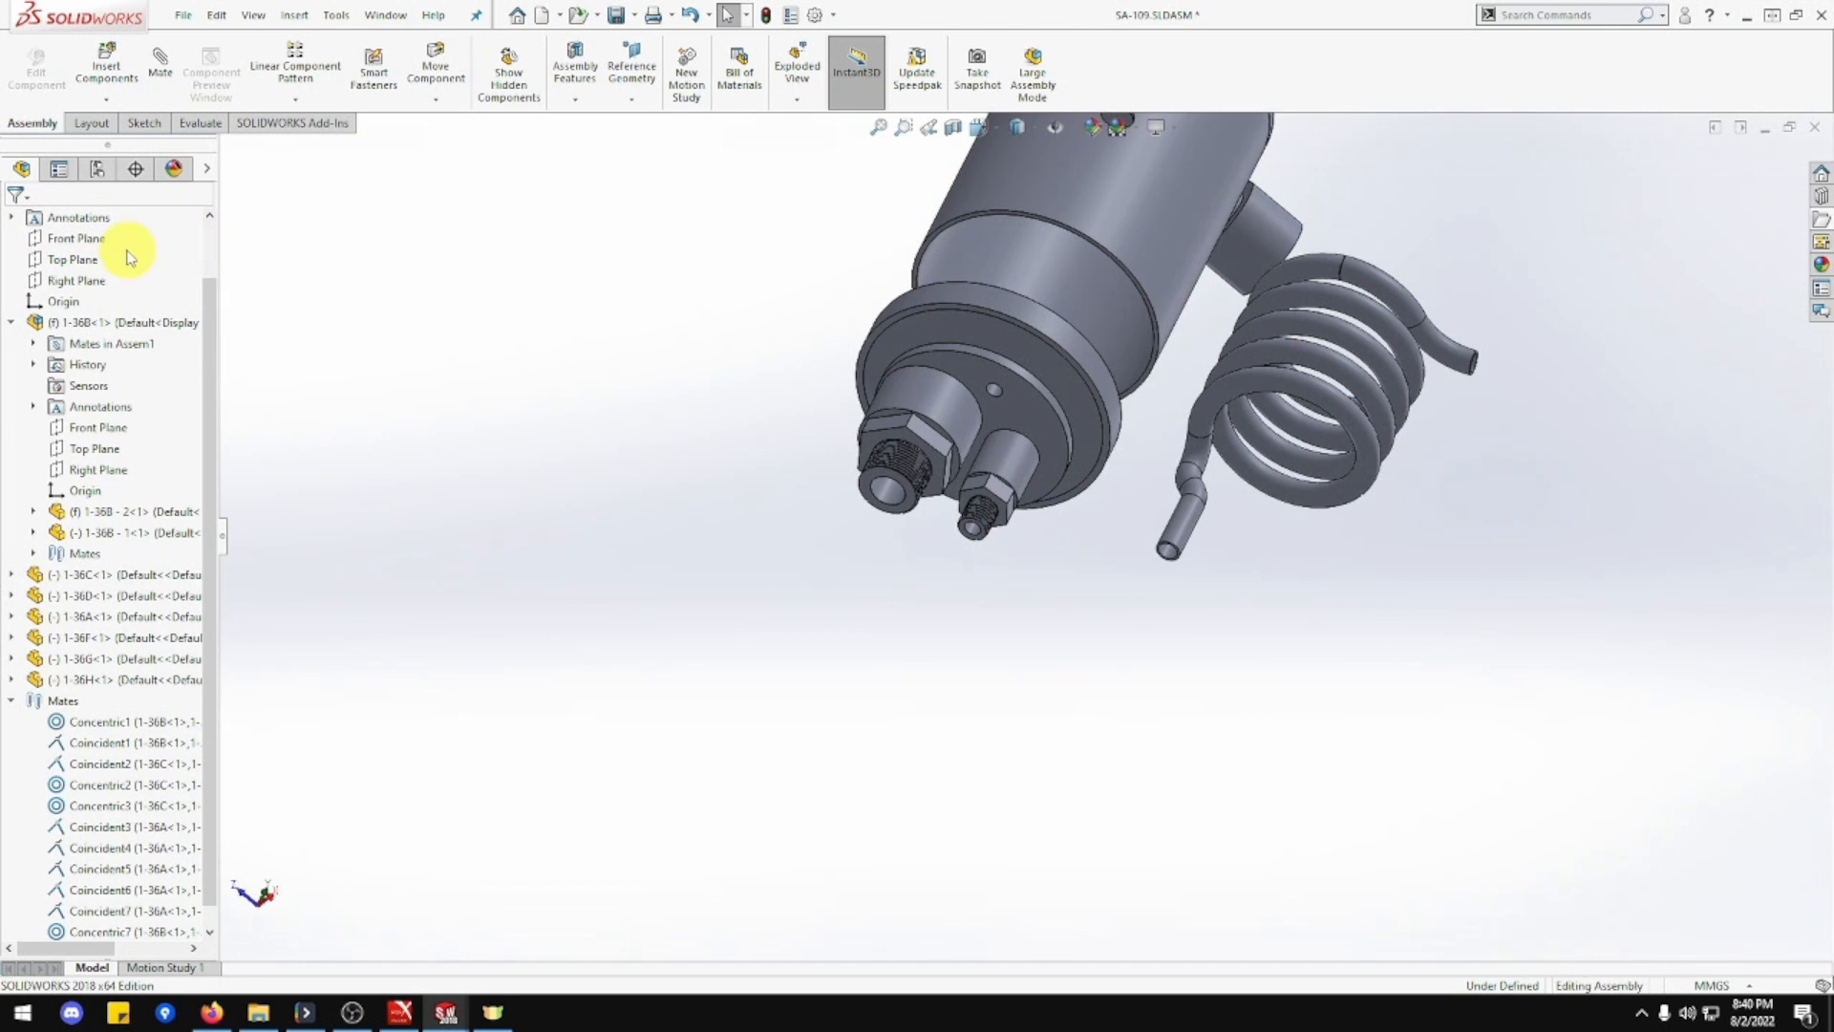
# Face vessel 1-36B's Top Plane squarely from the base end and turn base 1-36A slightly.
pyautogui.click(111, 456)
pyautogui.rightClick(111, 457)
pyautogui.click(217, 428)
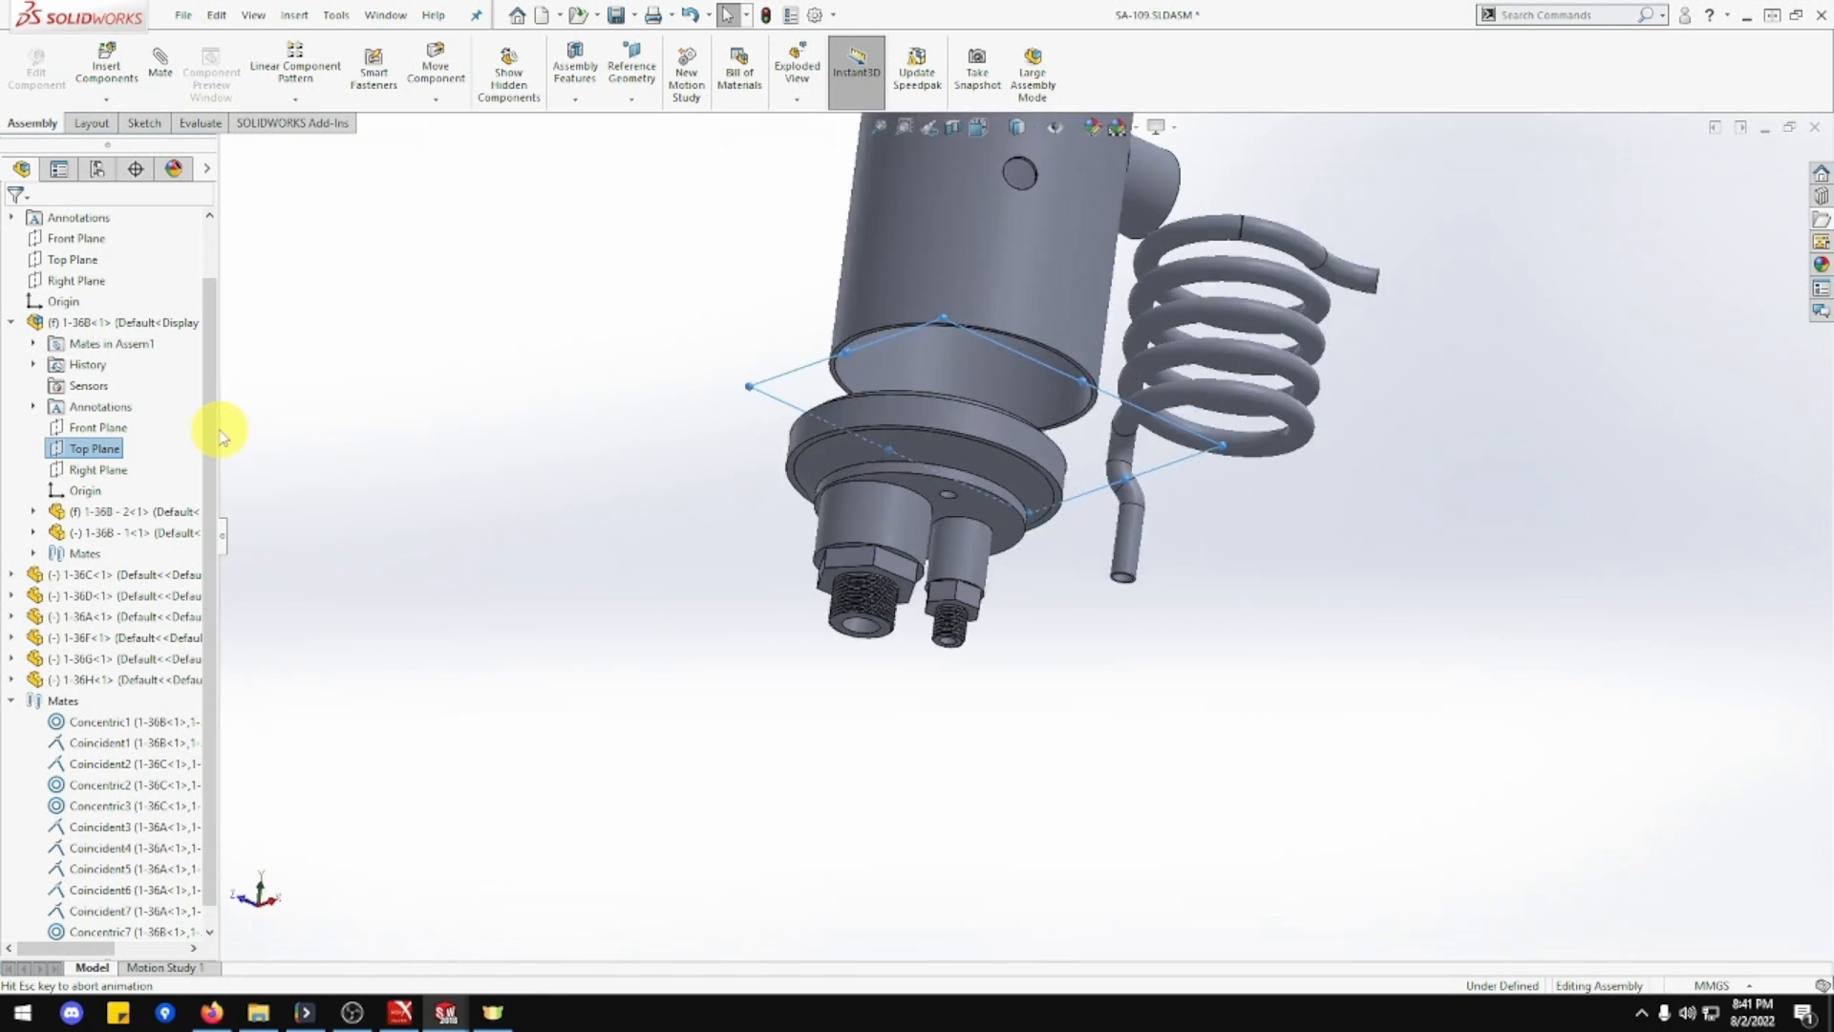
pyautogui.rightClick(127, 448)
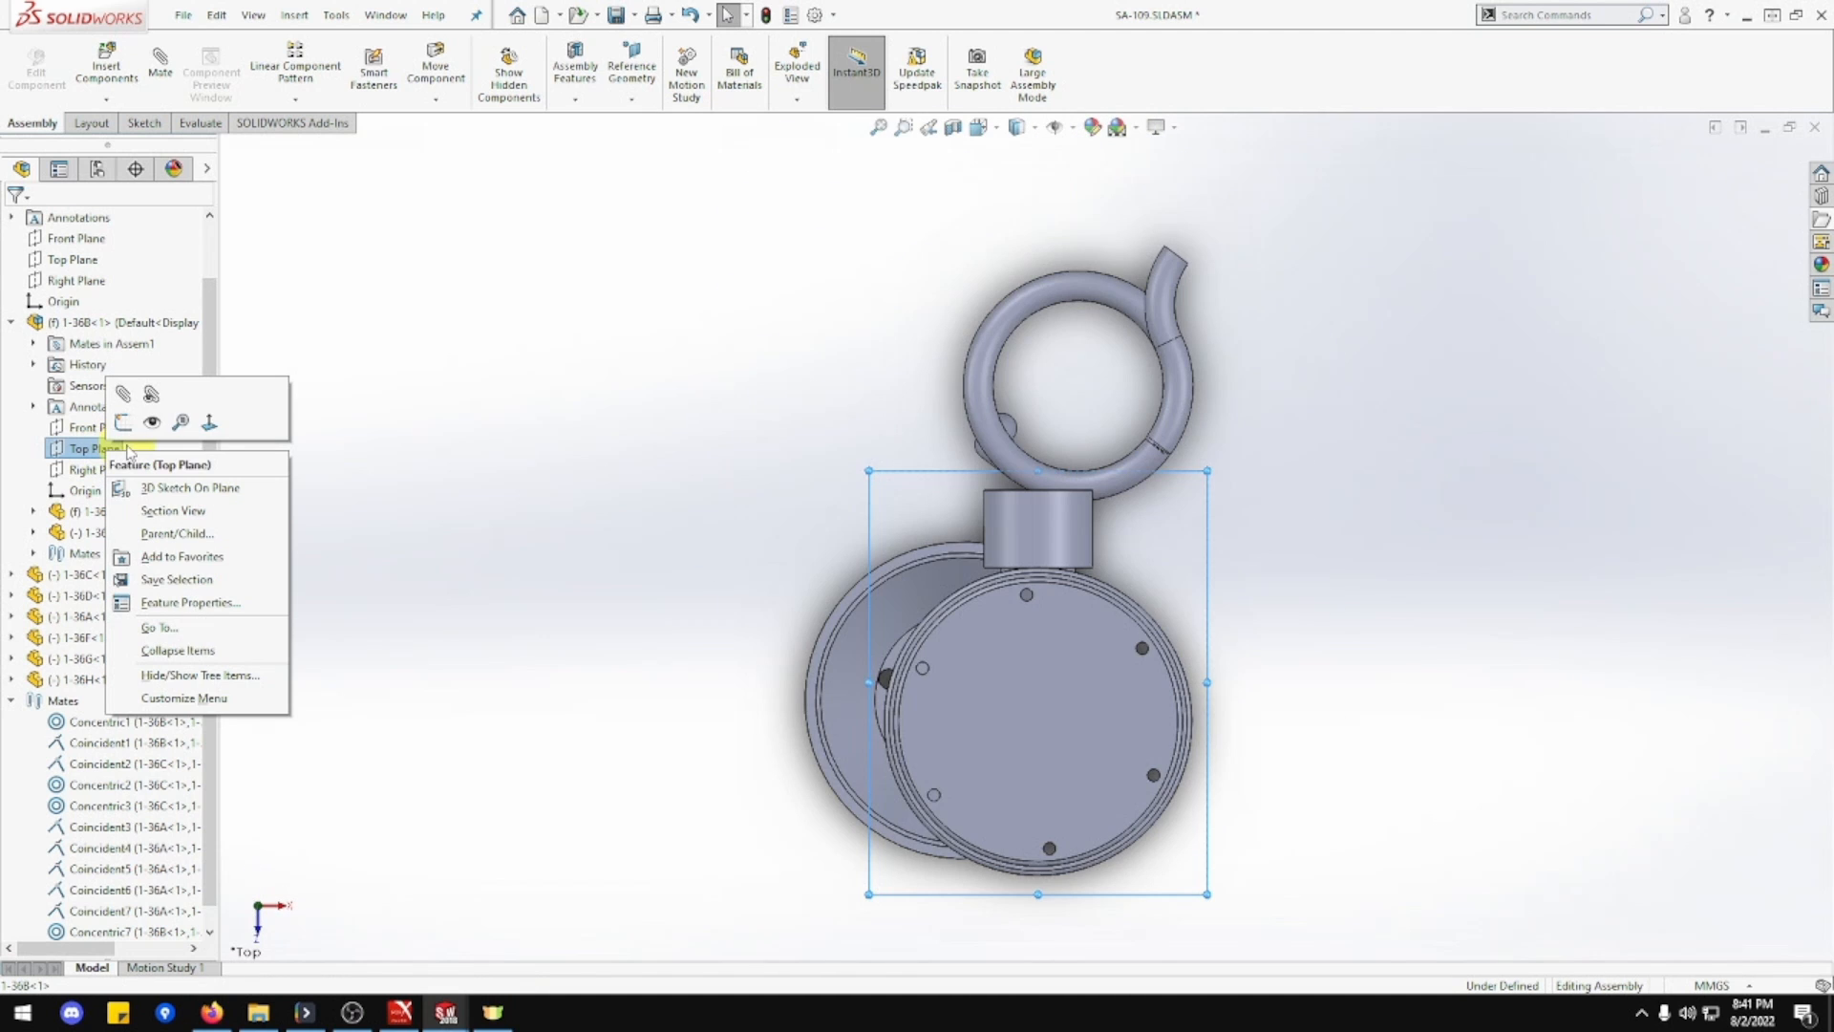
pyautogui.click(205, 422)
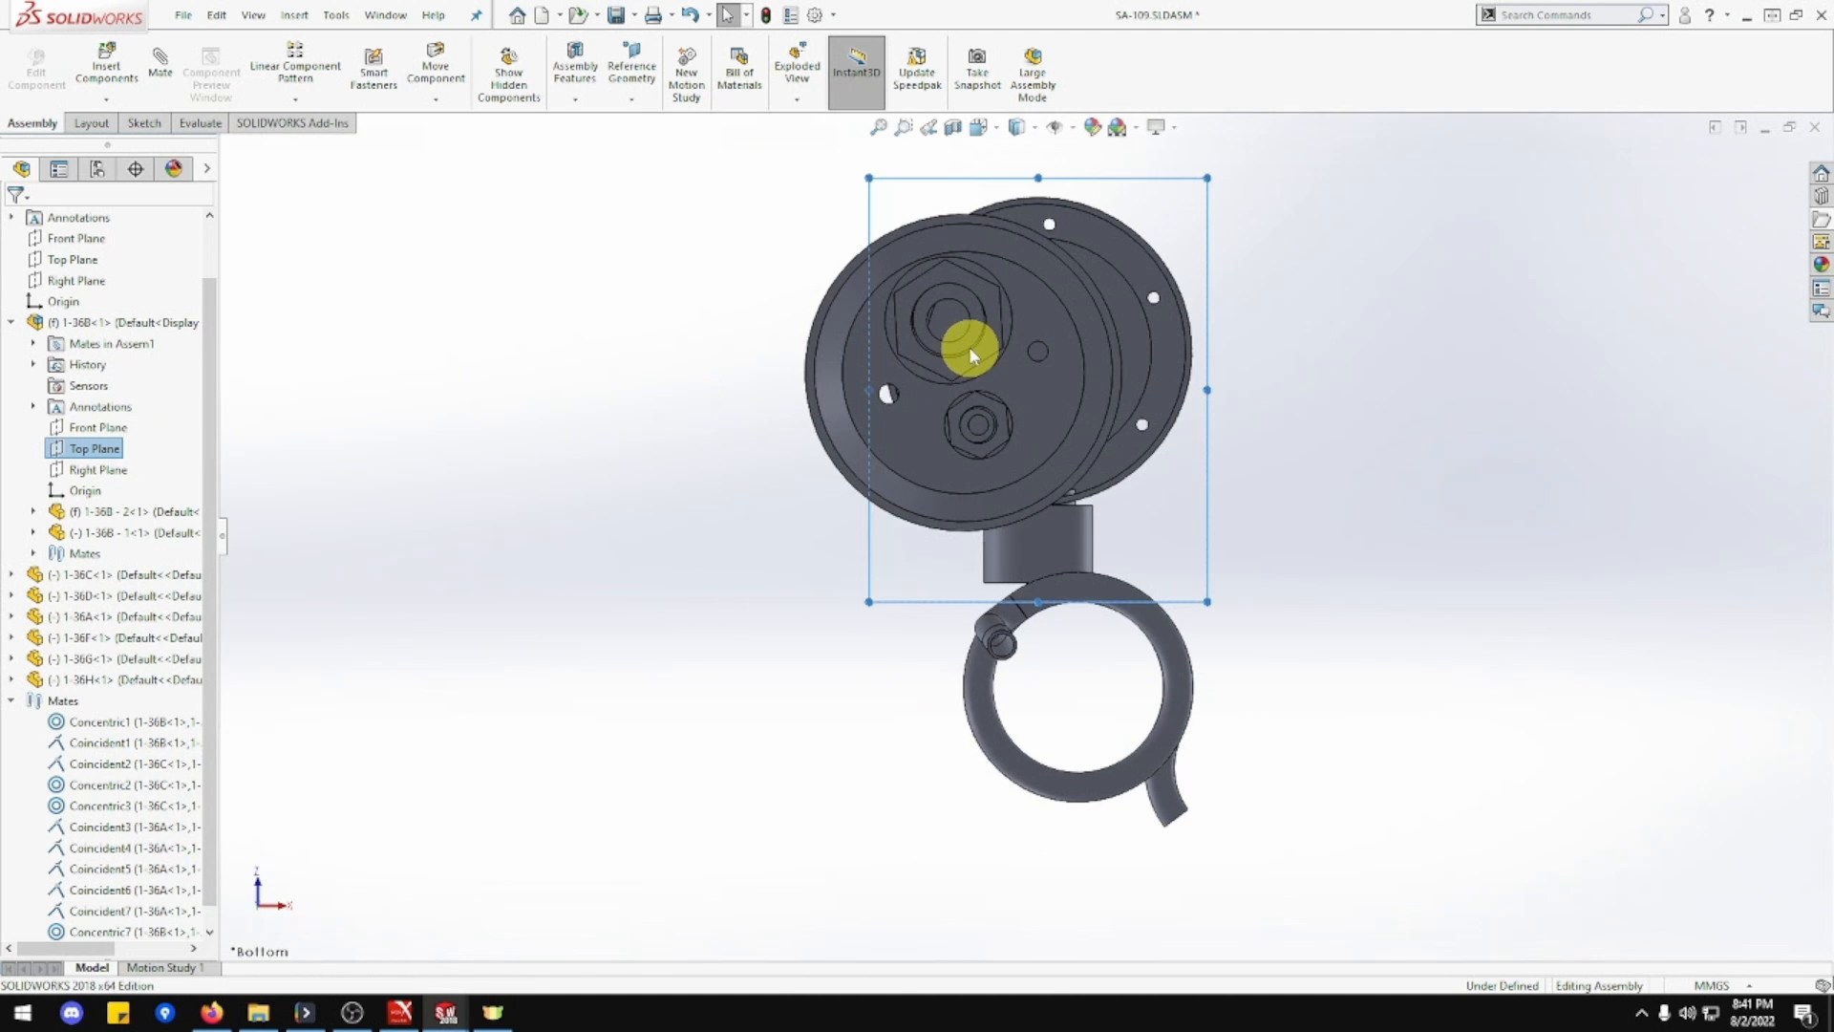
pyautogui.moveTo(1026, 277); pyautogui.dragTo(1060, 291)
pyautogui.scroll(-3, 1044, 390)
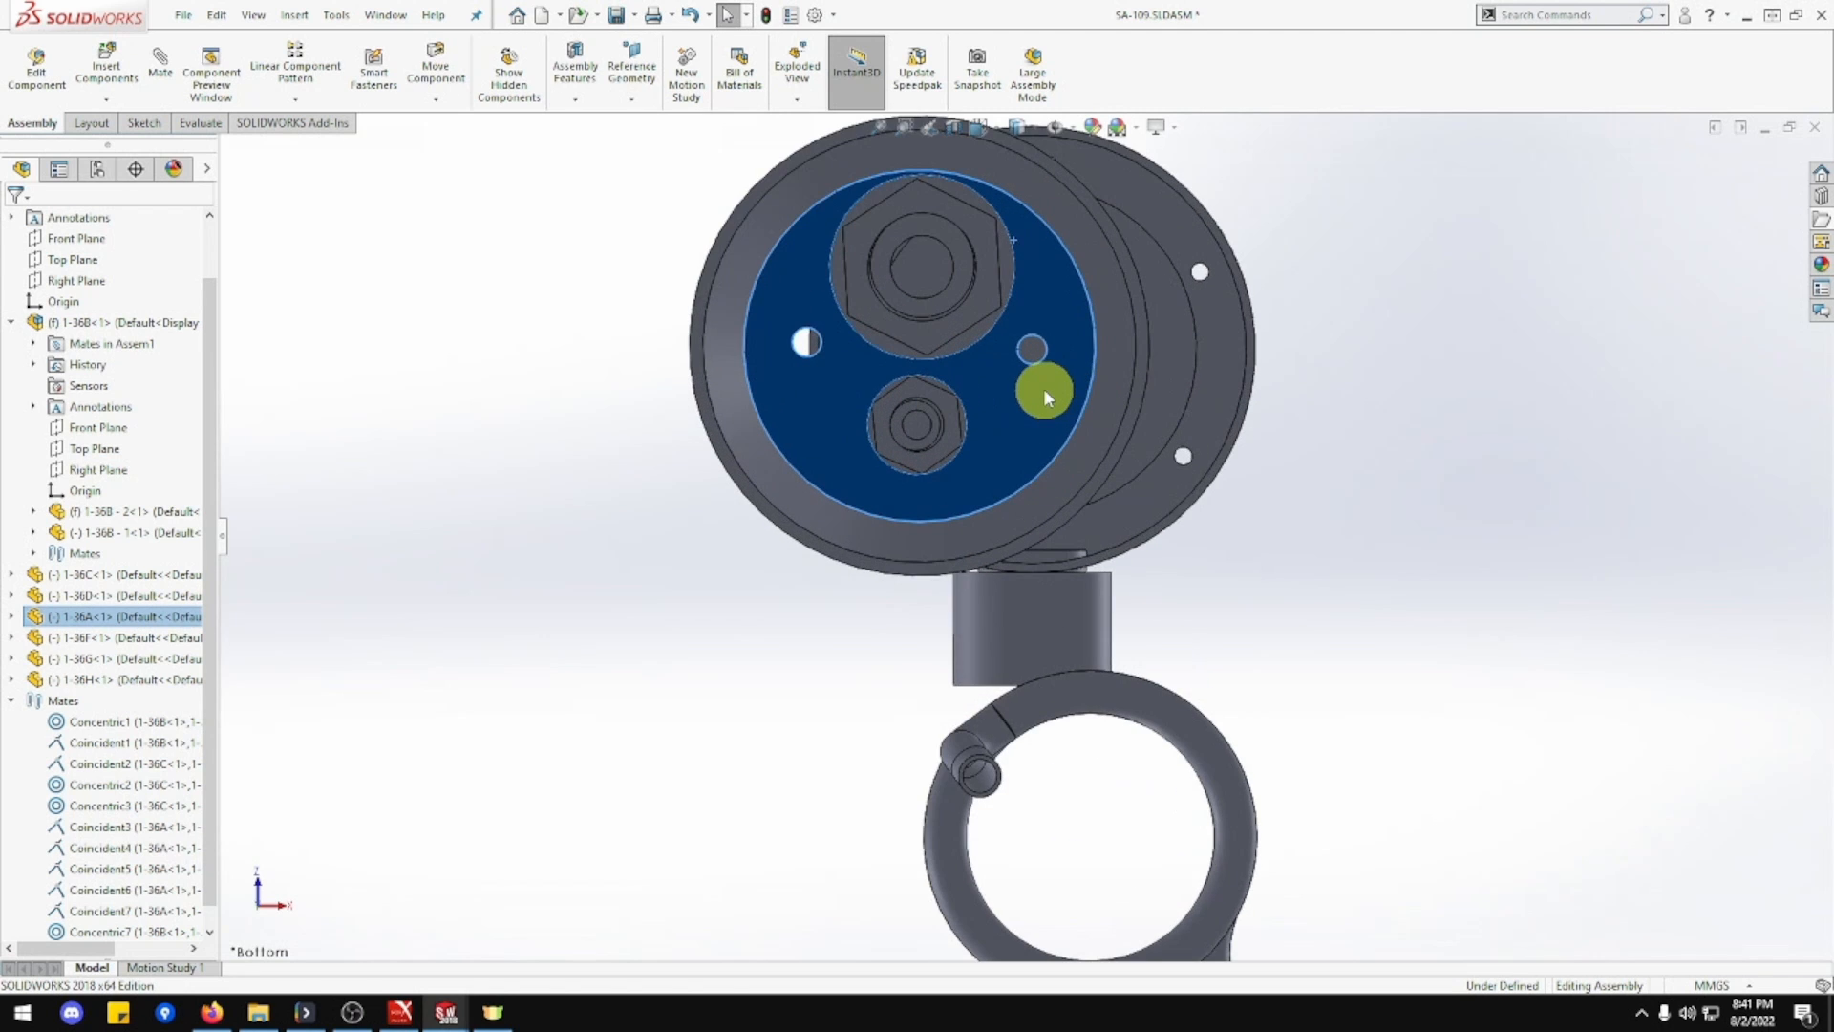
pyautogui.scroll(-1, 1042, 390)
pyautogui.scroll(1, 1046, 340)
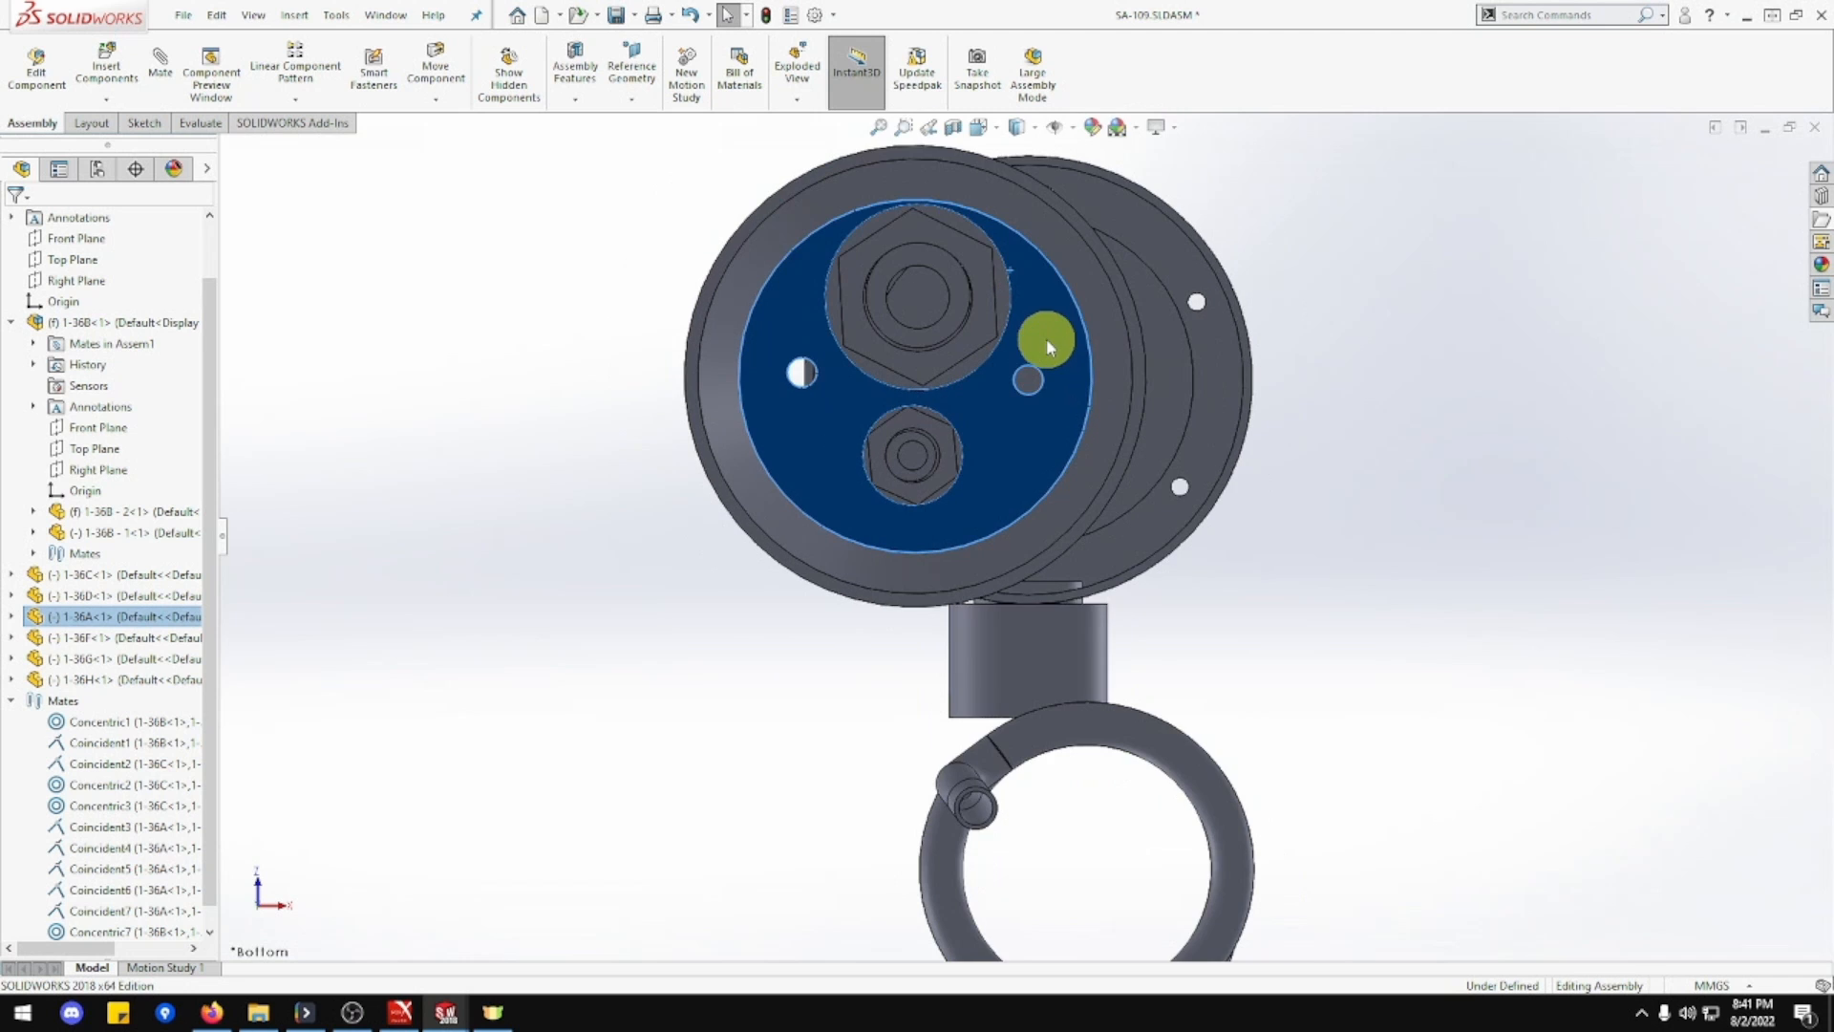
pyautogui.moveTo(1047, 287); pyautogui.dragTo(809, 307, button='middle')
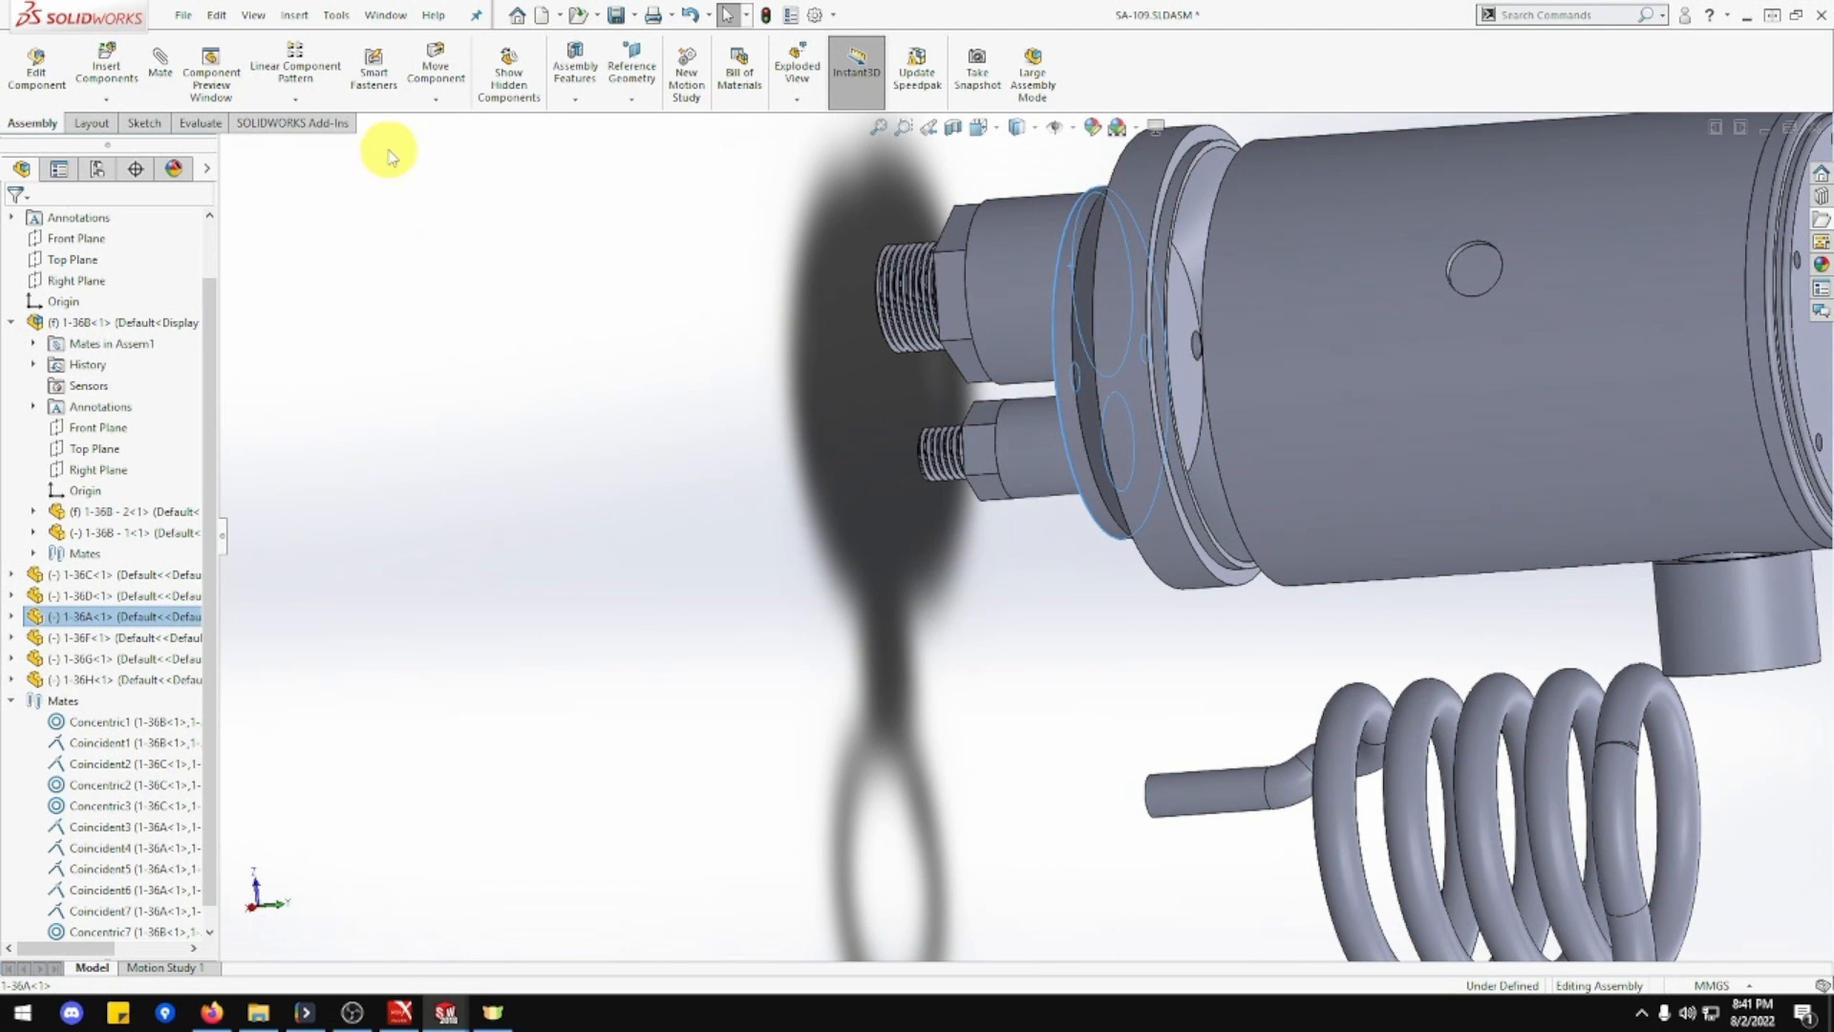
pyautogui.click(159, 69)
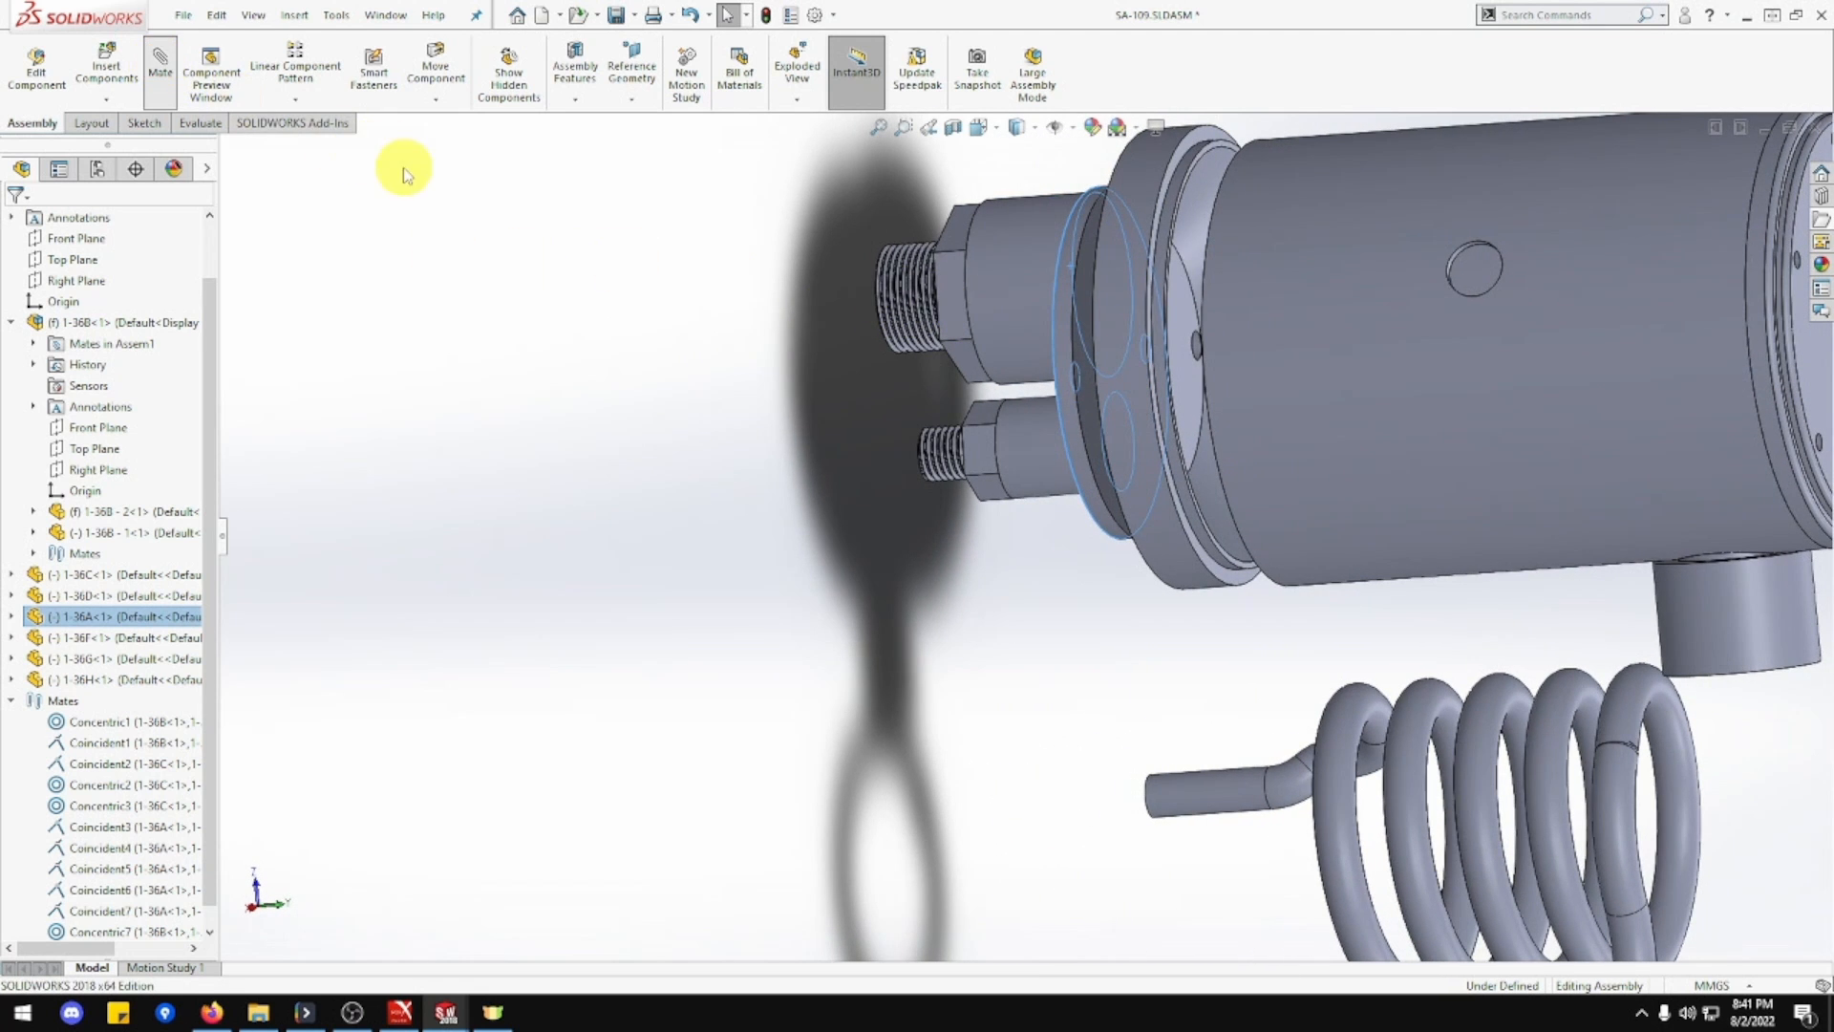
pyautogui.click(1158, 285)
pyautogui.moveTo(1149, 357); pyautogui.dragTo(1239, 366, button='middle')
pyautogui.click(1198, 358)
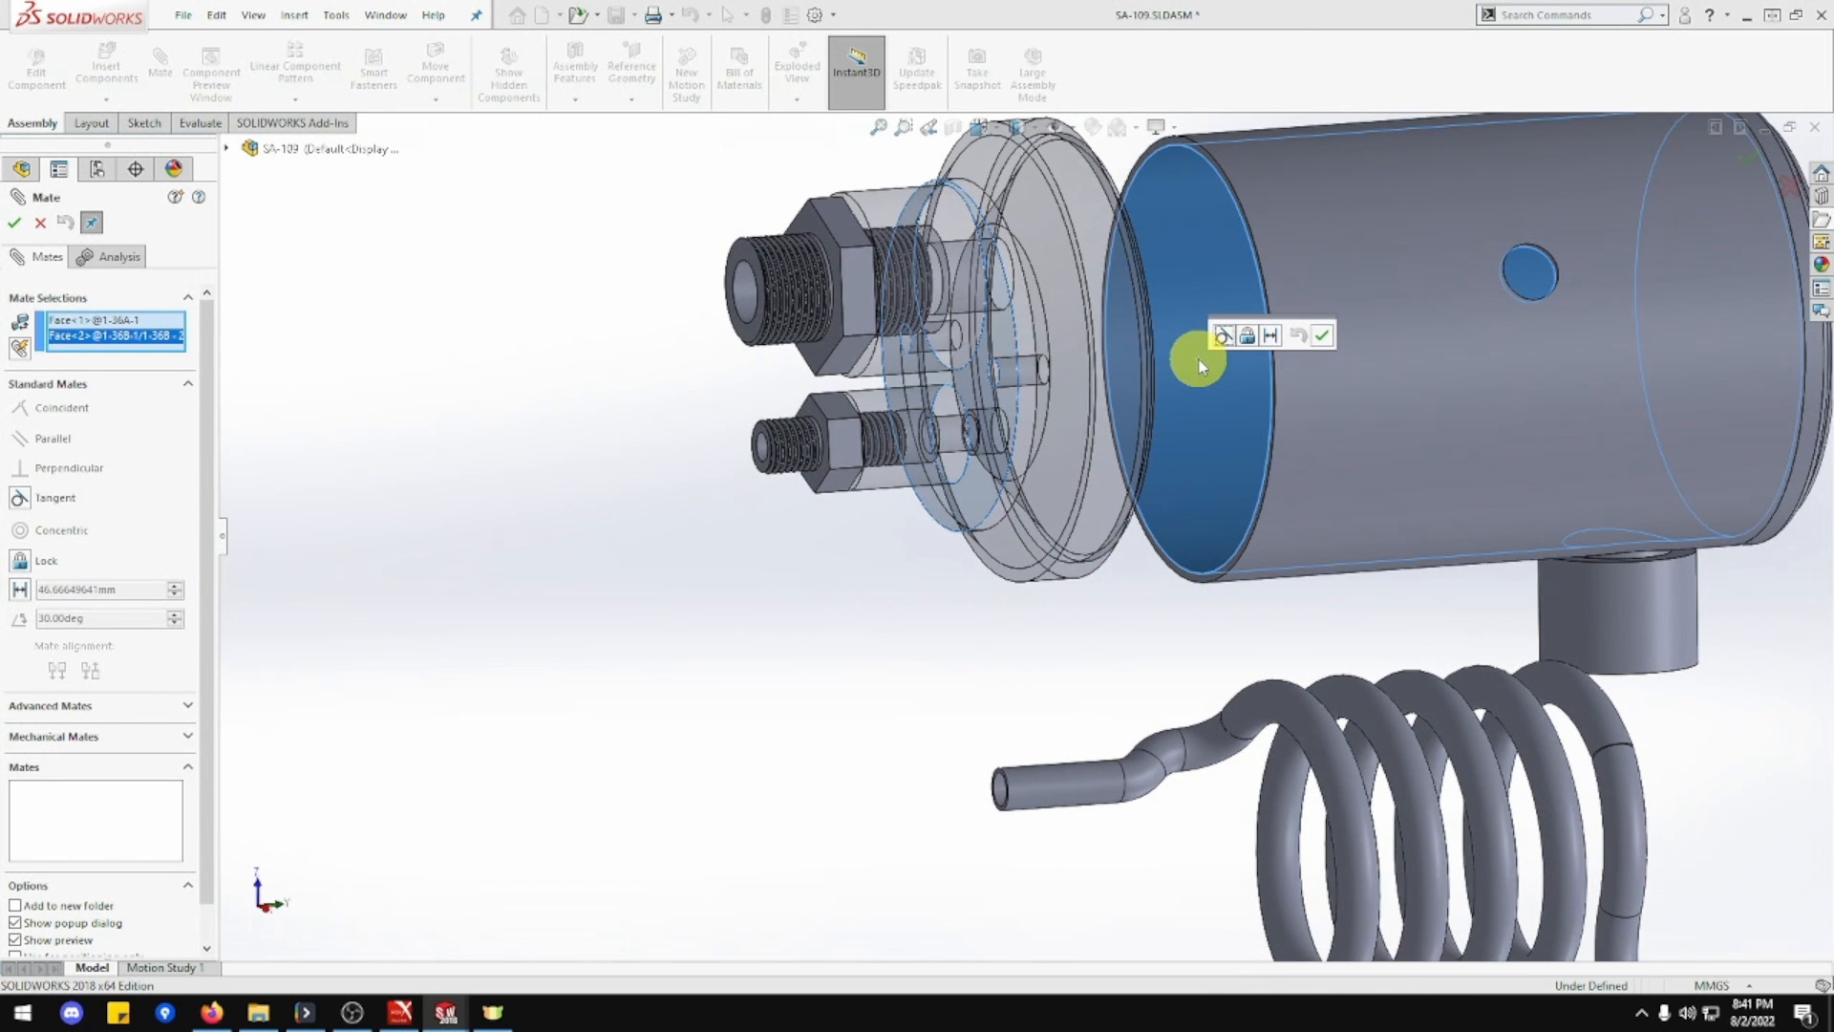
pyautogui.click(1321, 334)
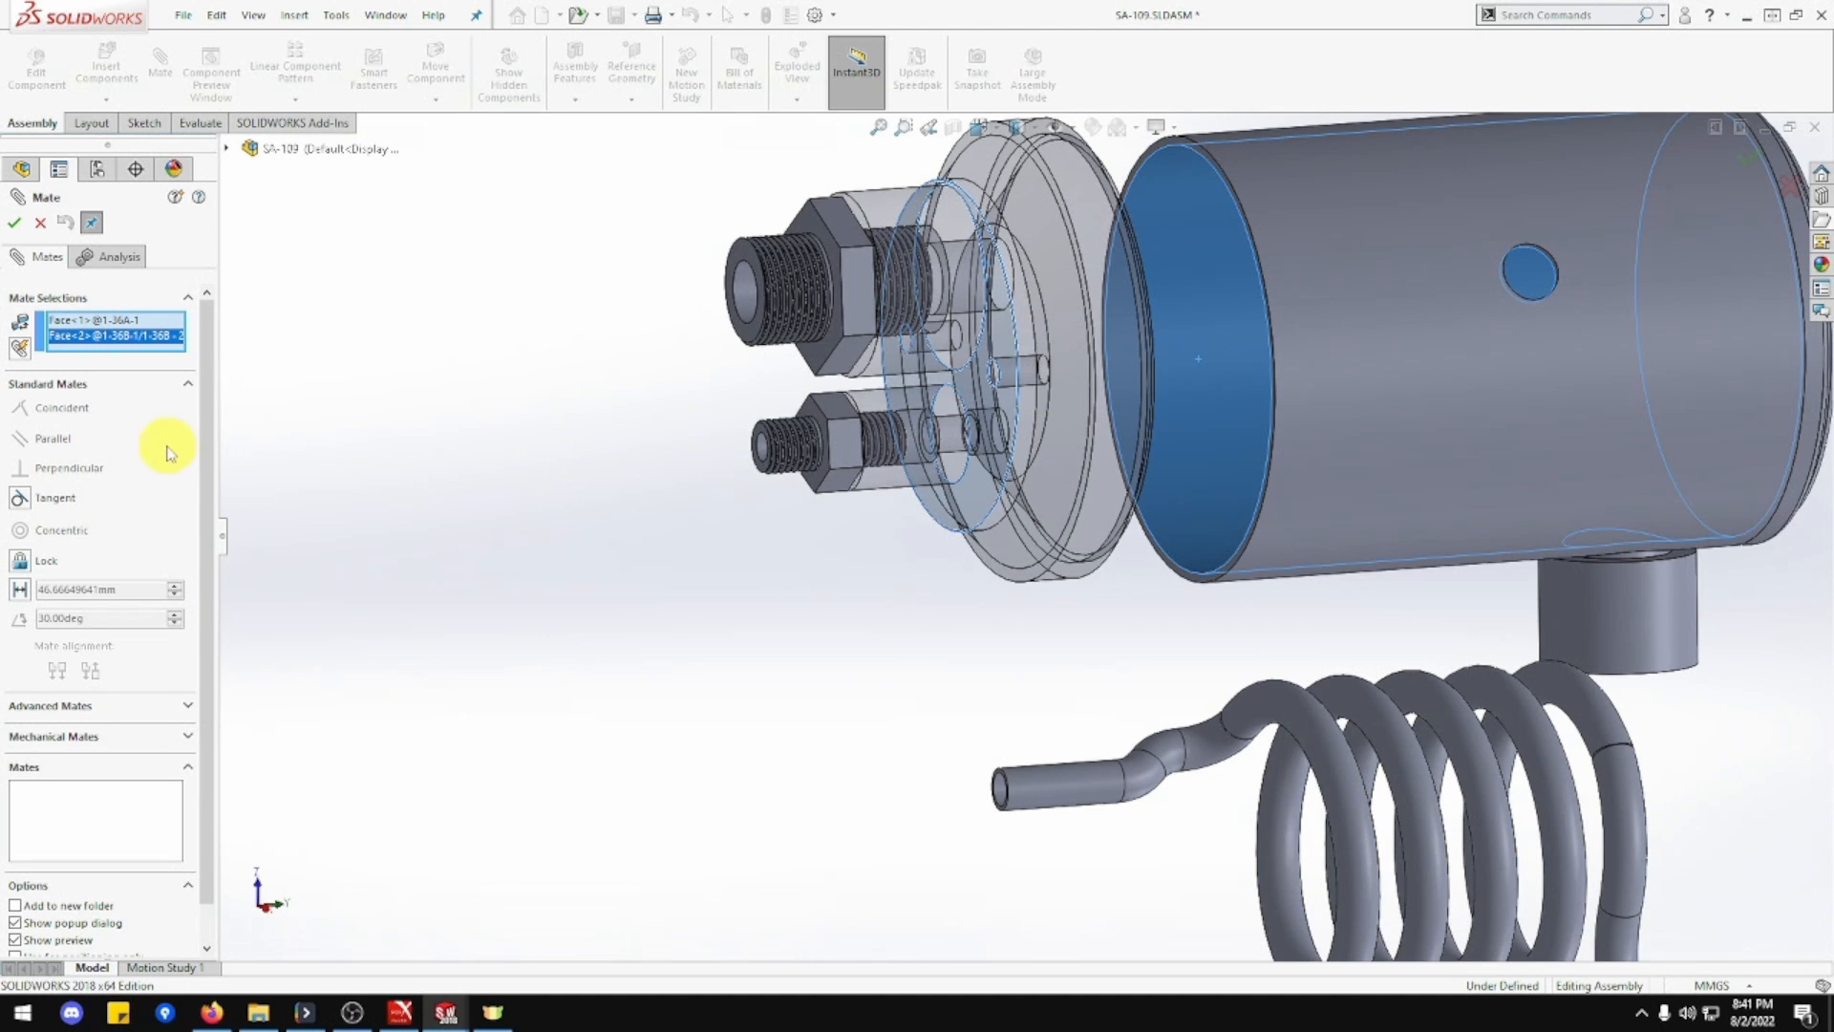
pyautogui.rightClick(127, 335)
pyautogui.click(176, 336)
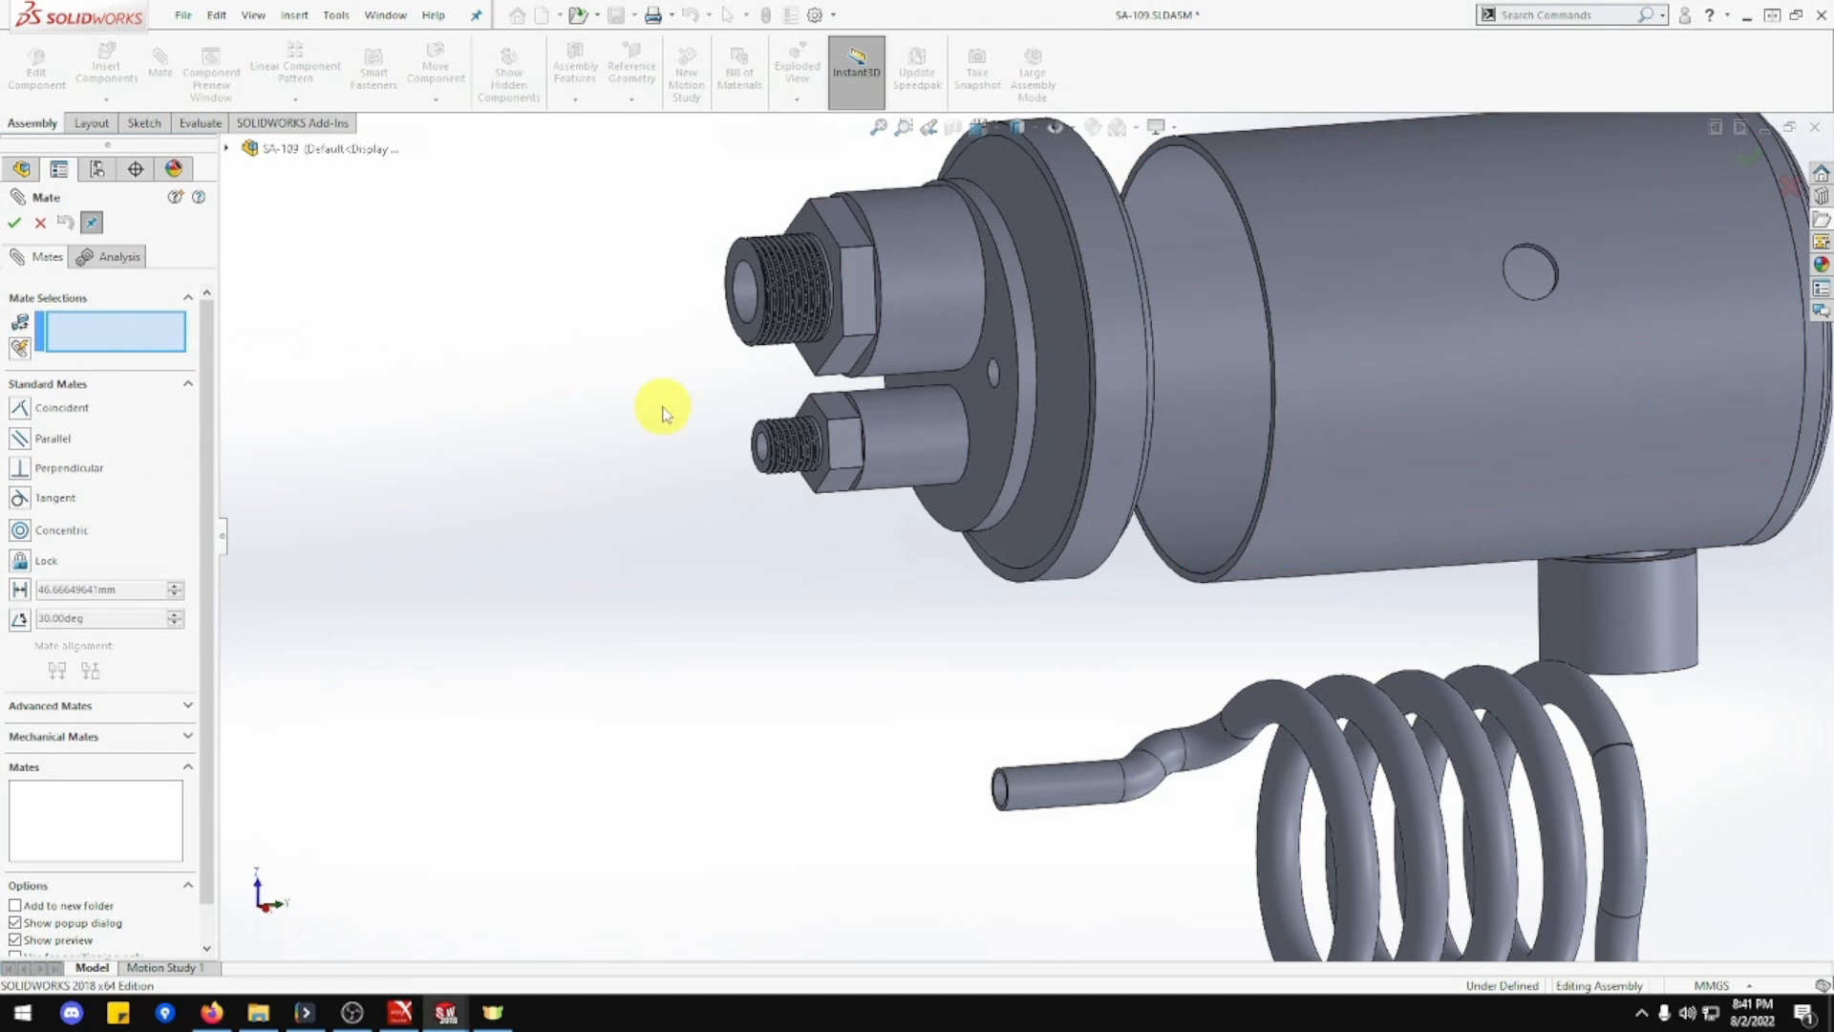
pyautogui.moveTo(1214, 402); pyautogui.dragTo(1258, 394, button='middle')
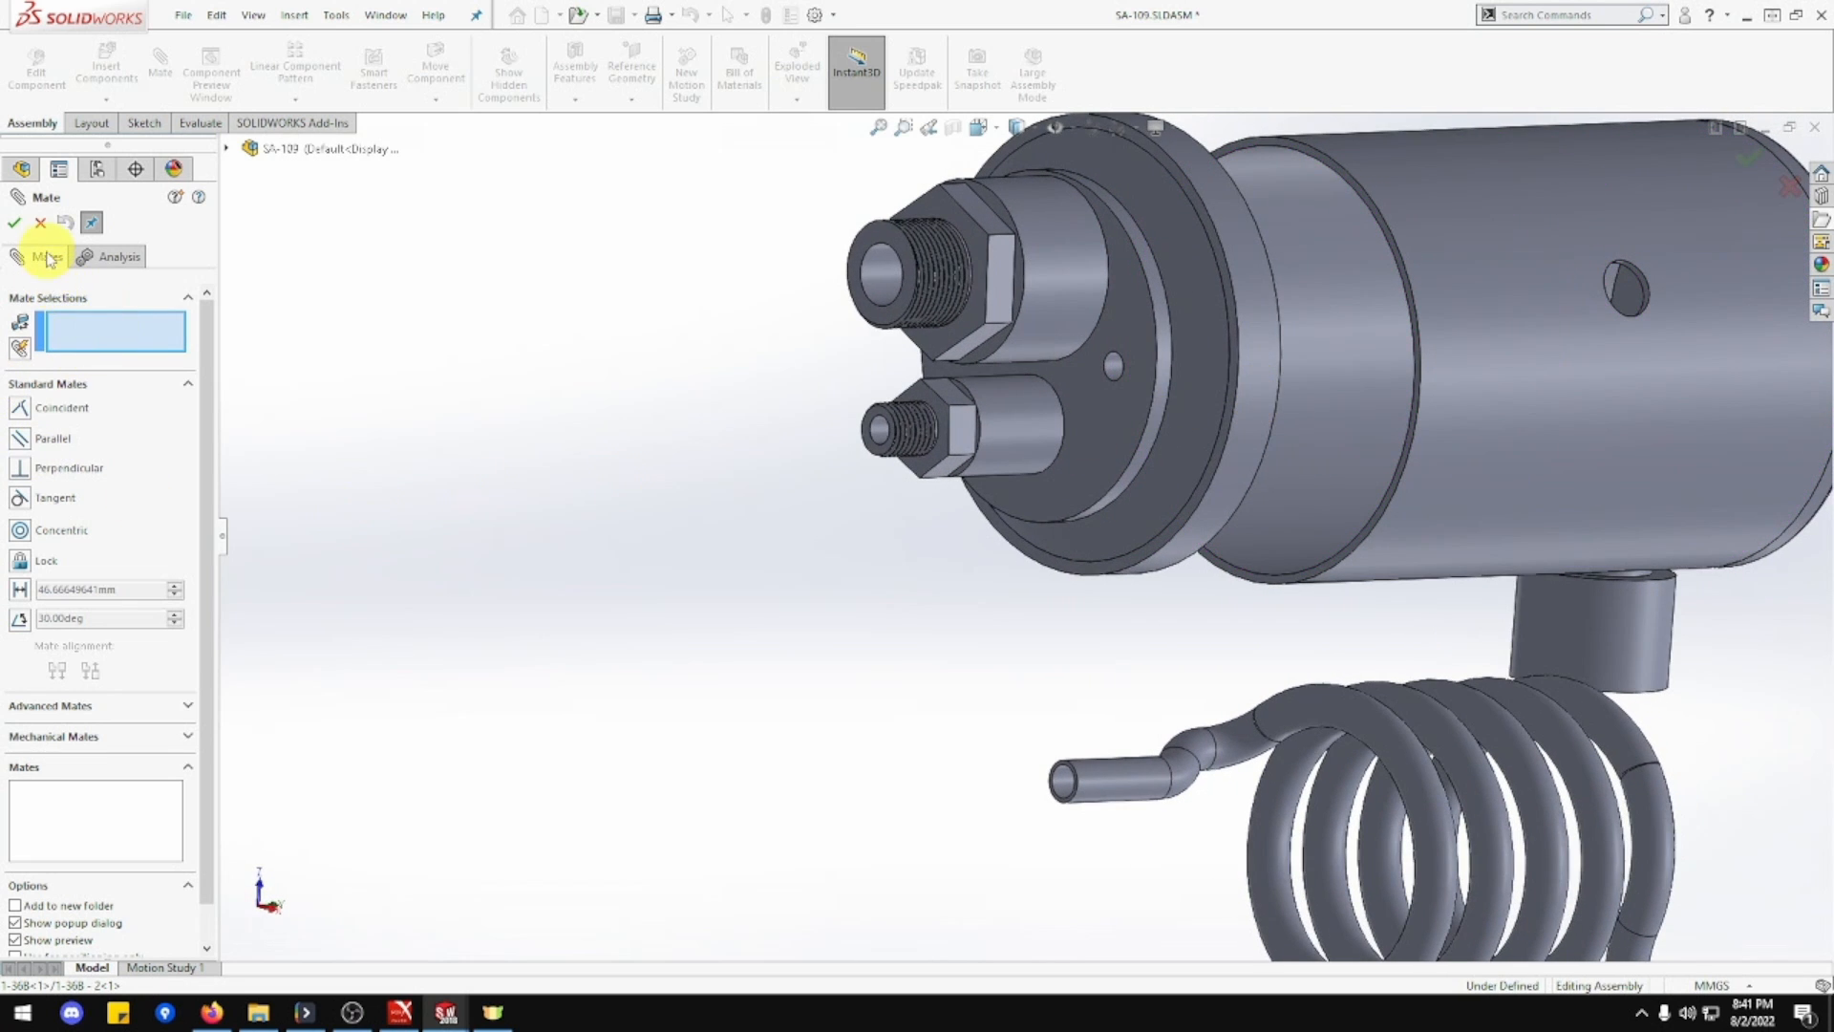
pyautogui.click(40, 222)
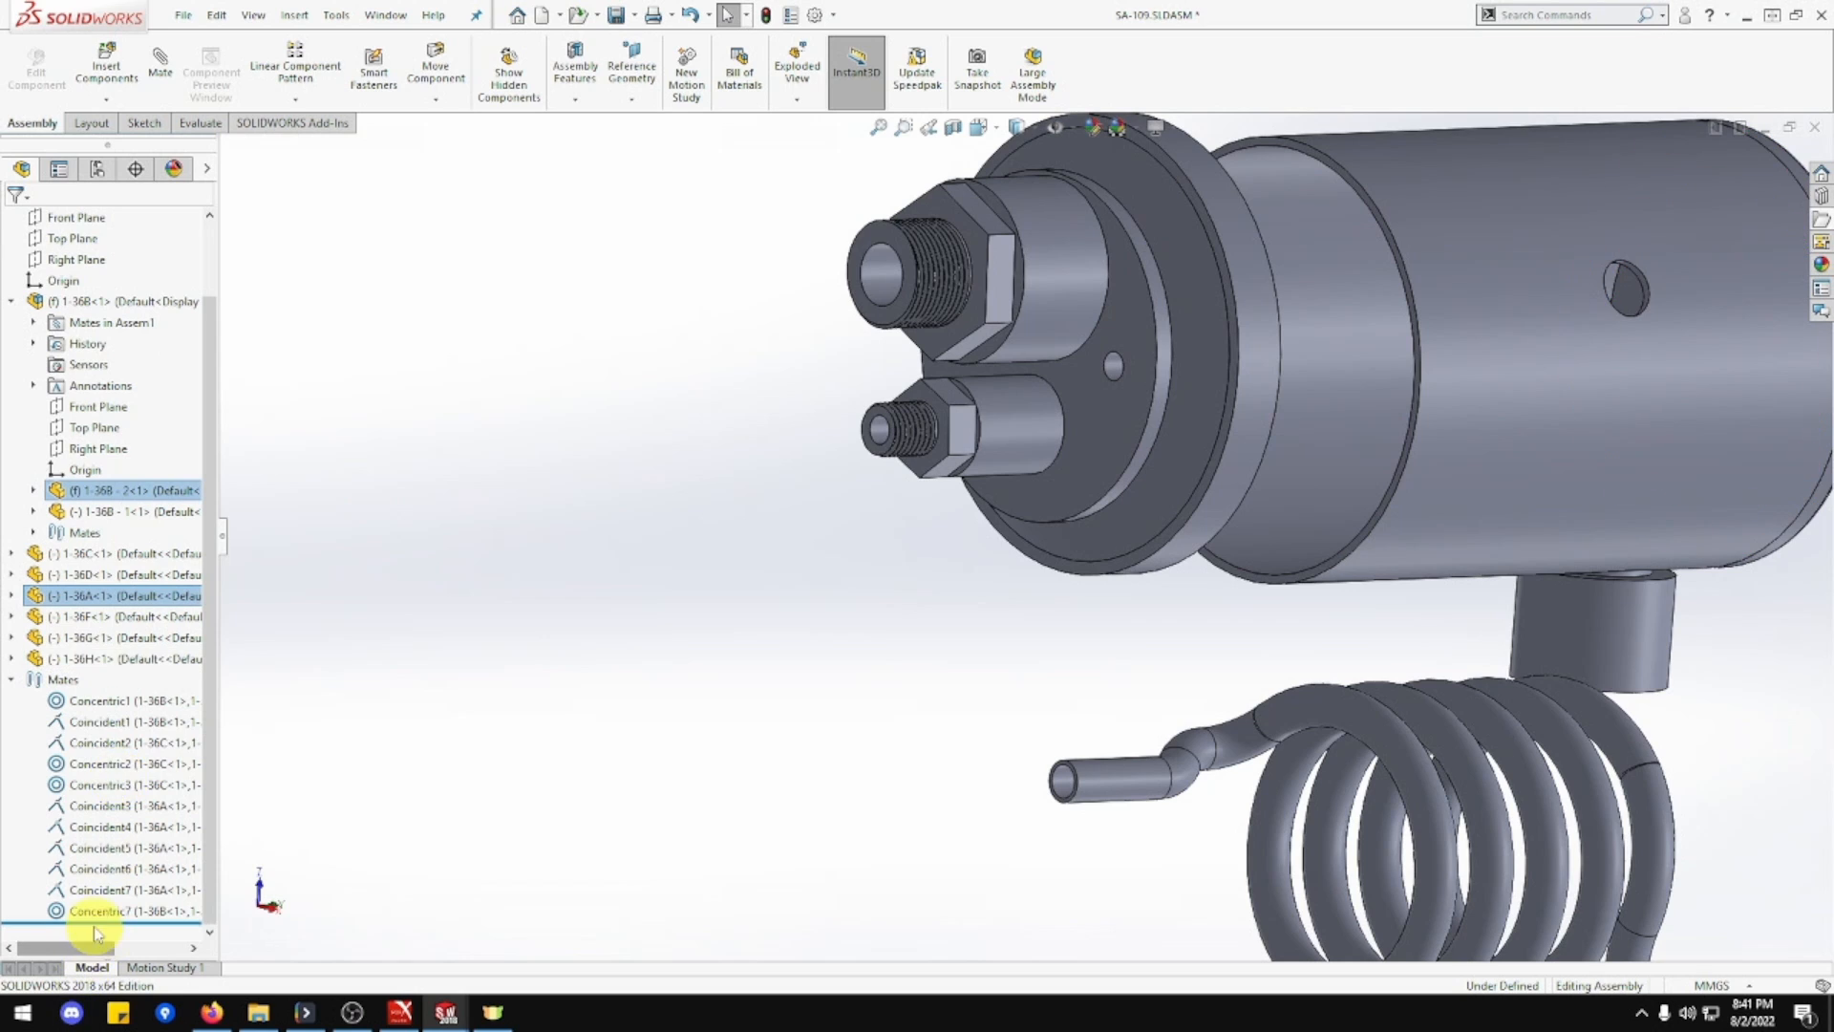
# Delete the Concentric7 mate that ties the small hole of base 1-36A to the inner face of vessel 1-36B.
pyautogui.click(95, 928)
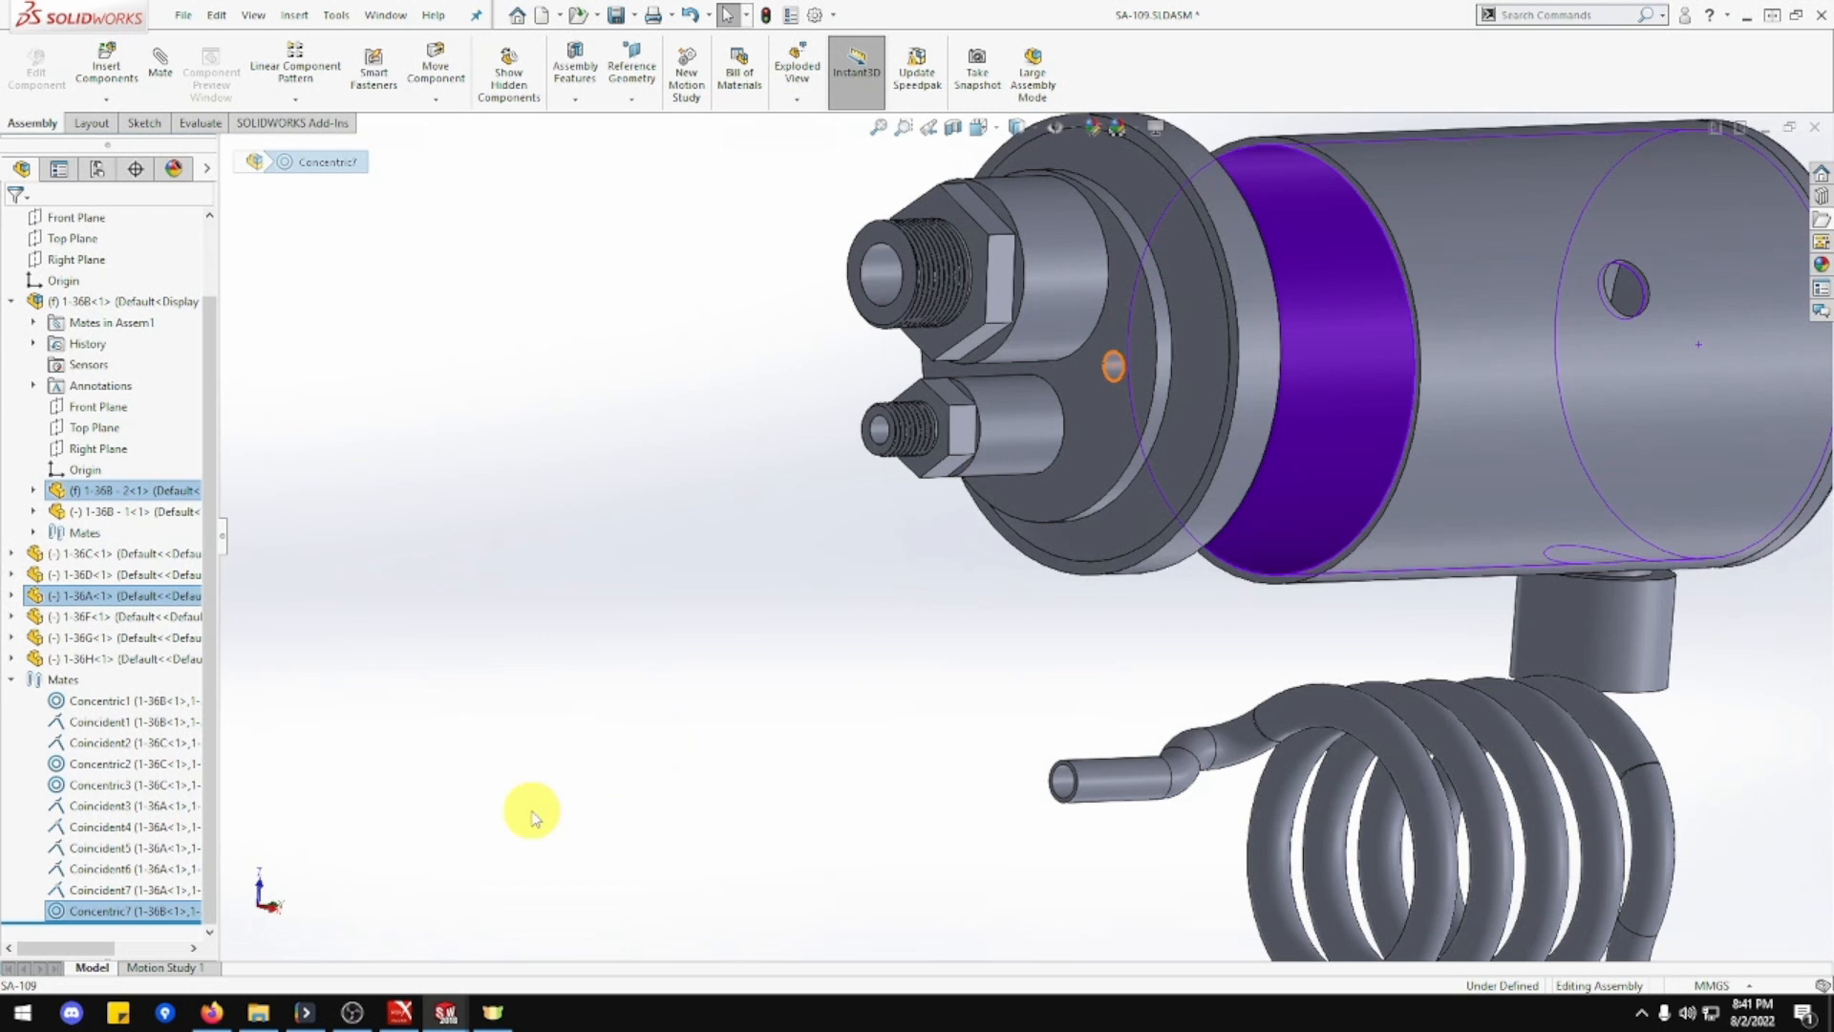
pyautogui.scroll(2, 668, 764)
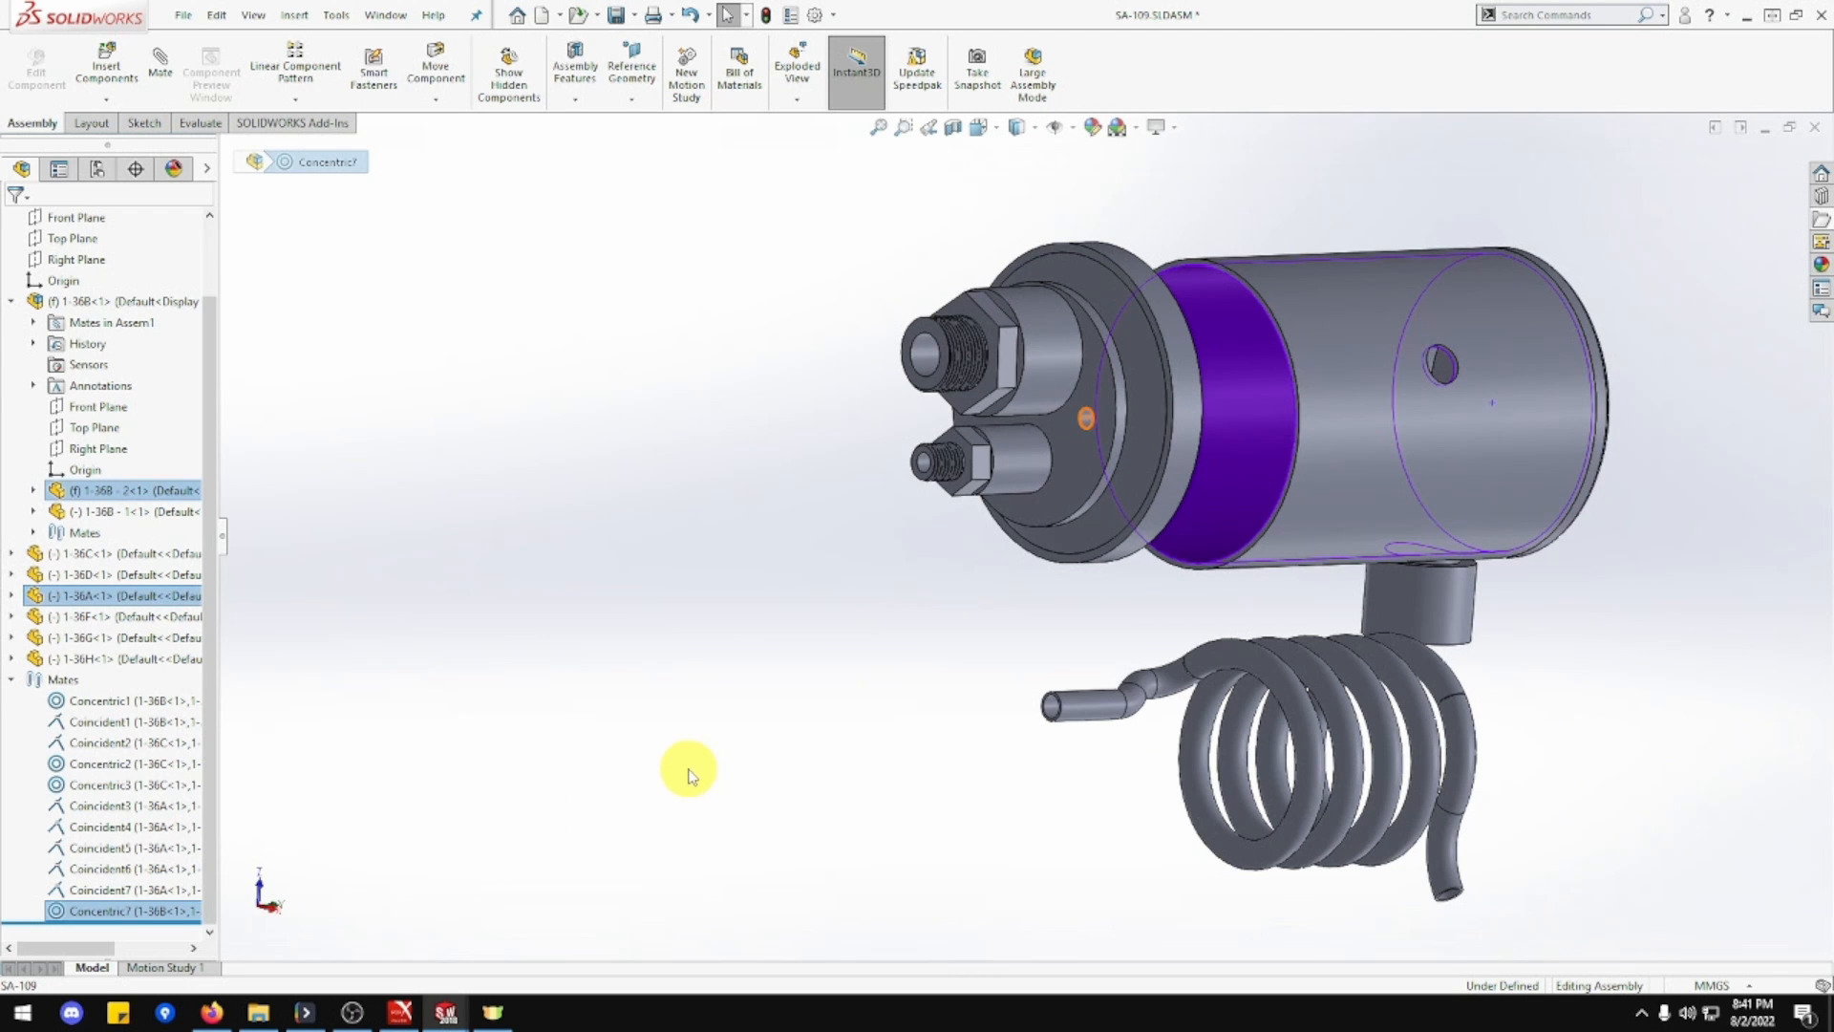
pyautogui.moveTo(896, 621); pyautogui.dragTo(847, 643, button='middle')
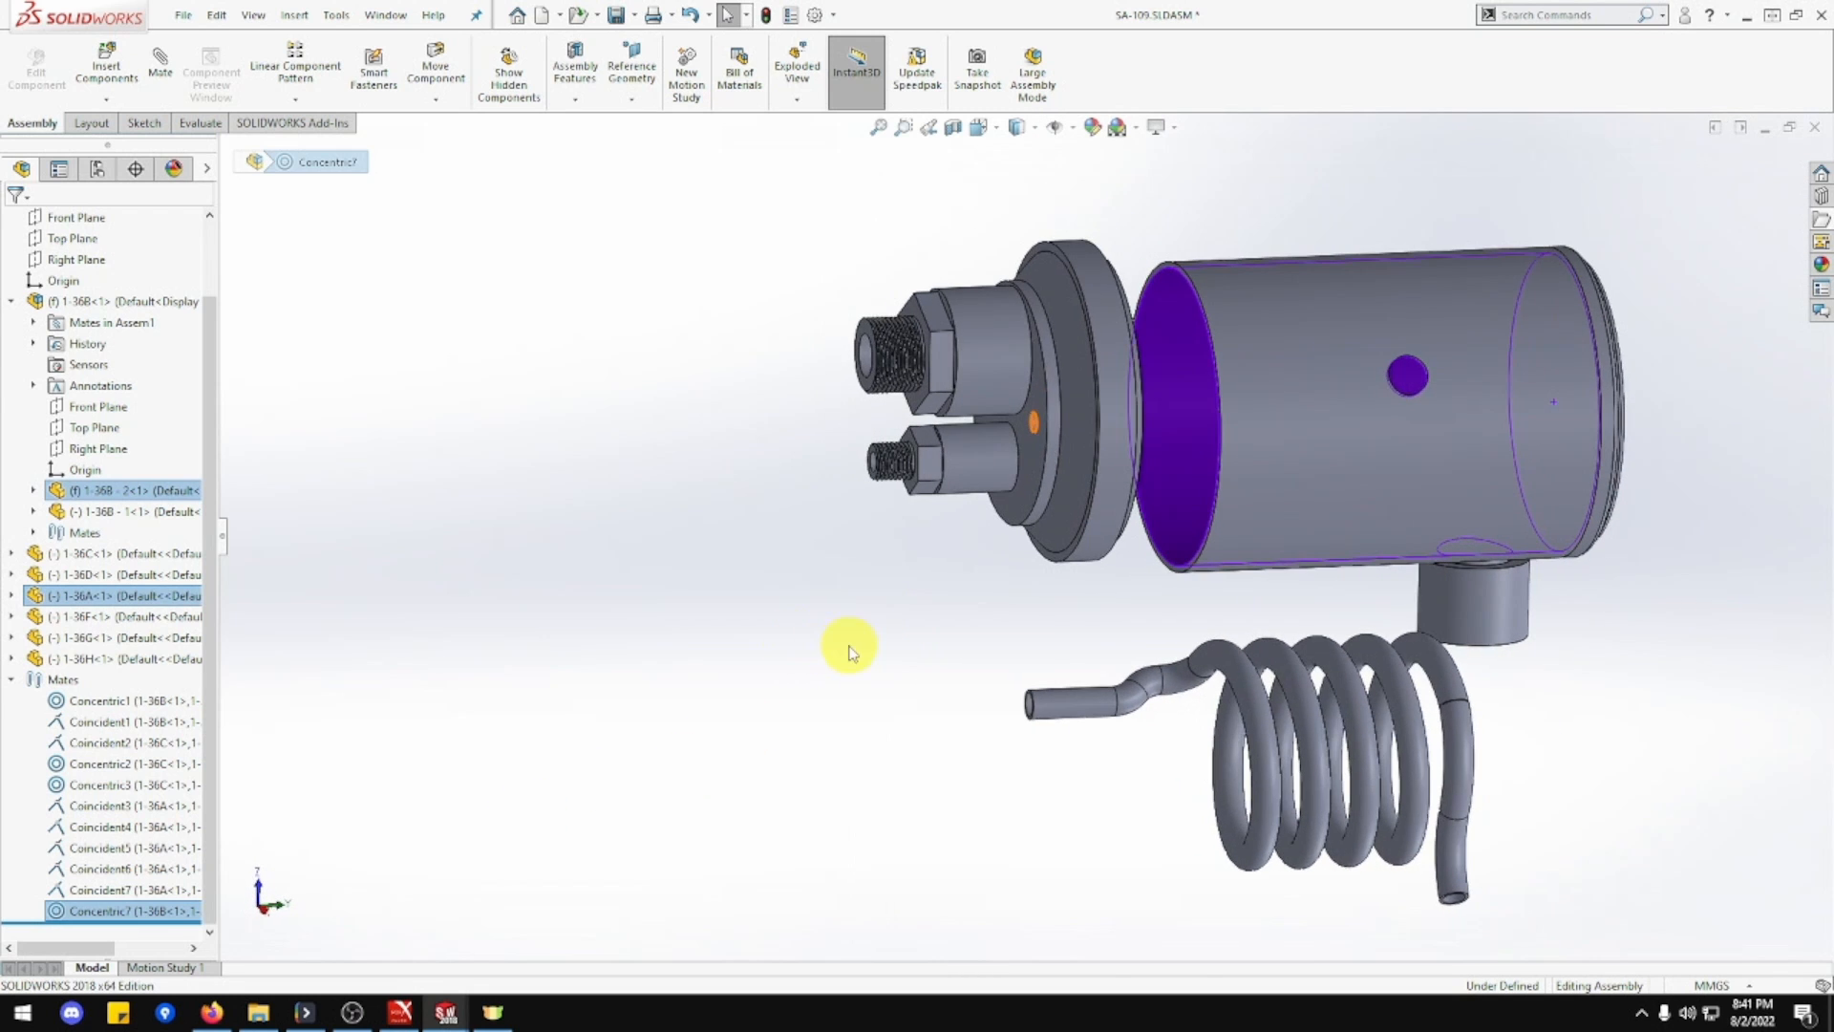
pyautogui.click(143, 907)
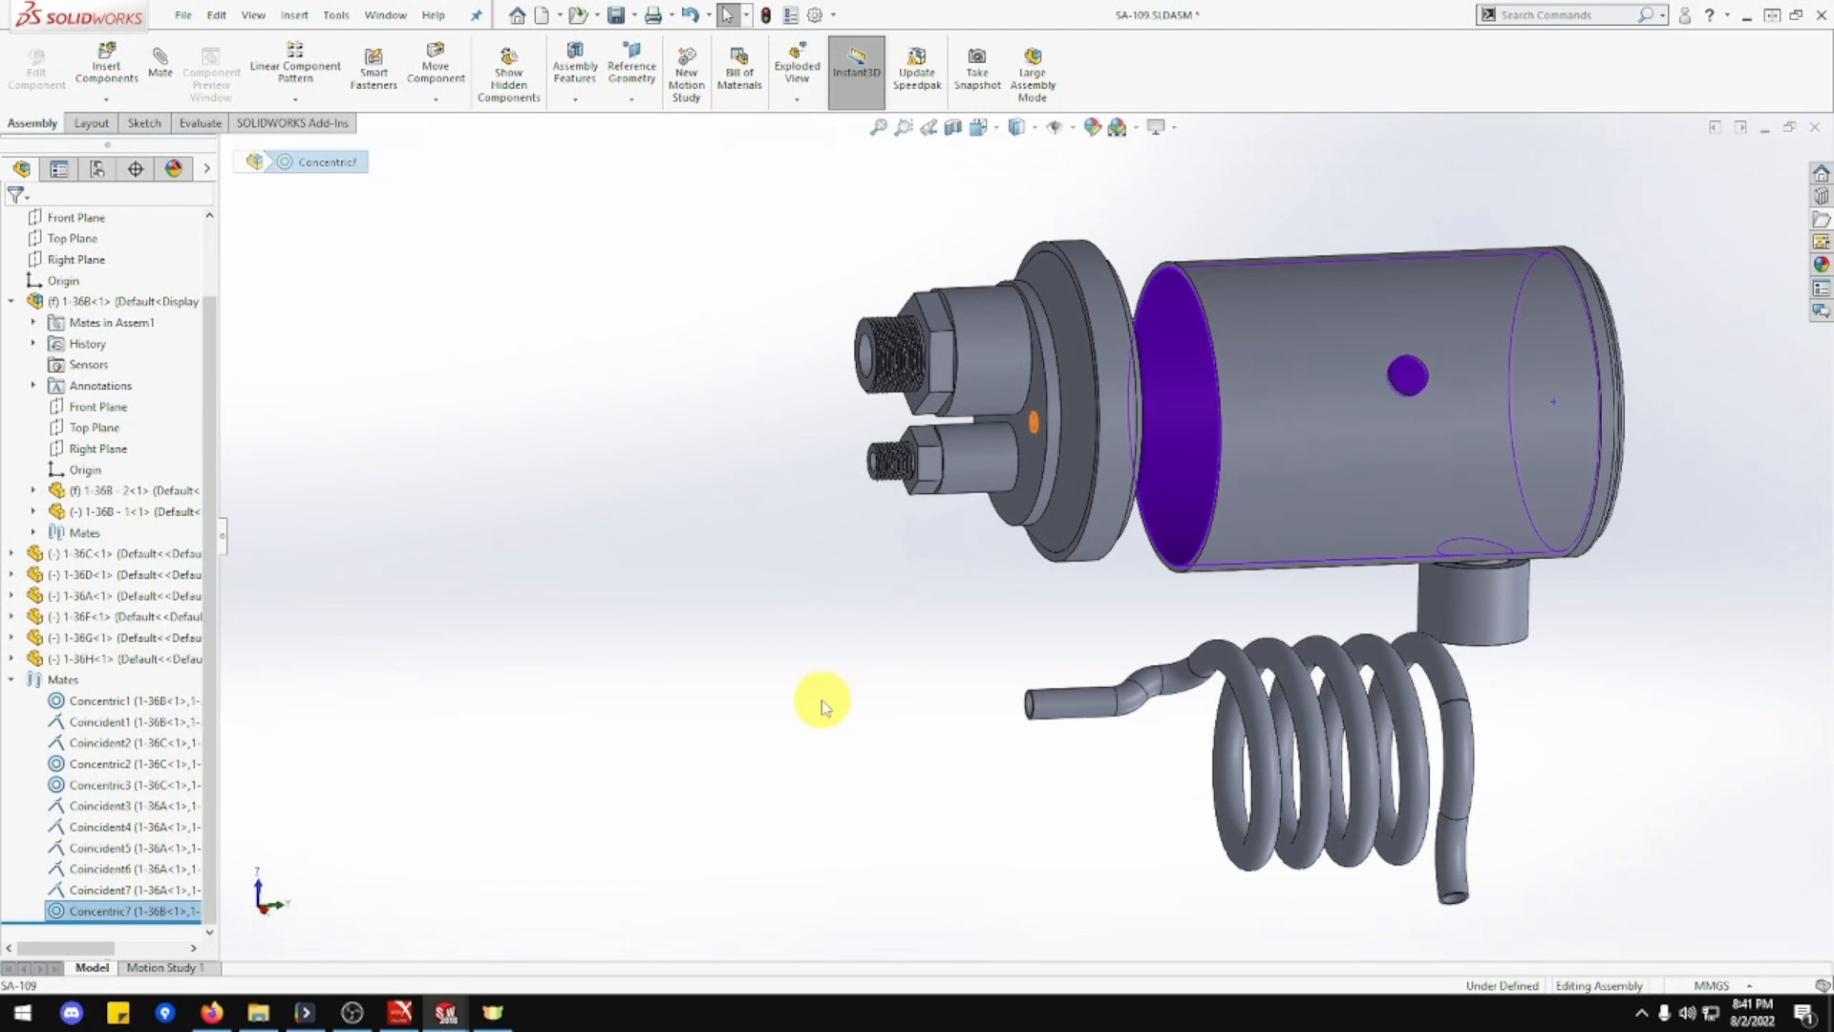
pyautogui.moveTo(864, 688); pyautogui.dragTo(979, 680, button='middle')
pyautogui.moveTo(920, 686); pyautogui.dragTo(965, 692, button='middle')
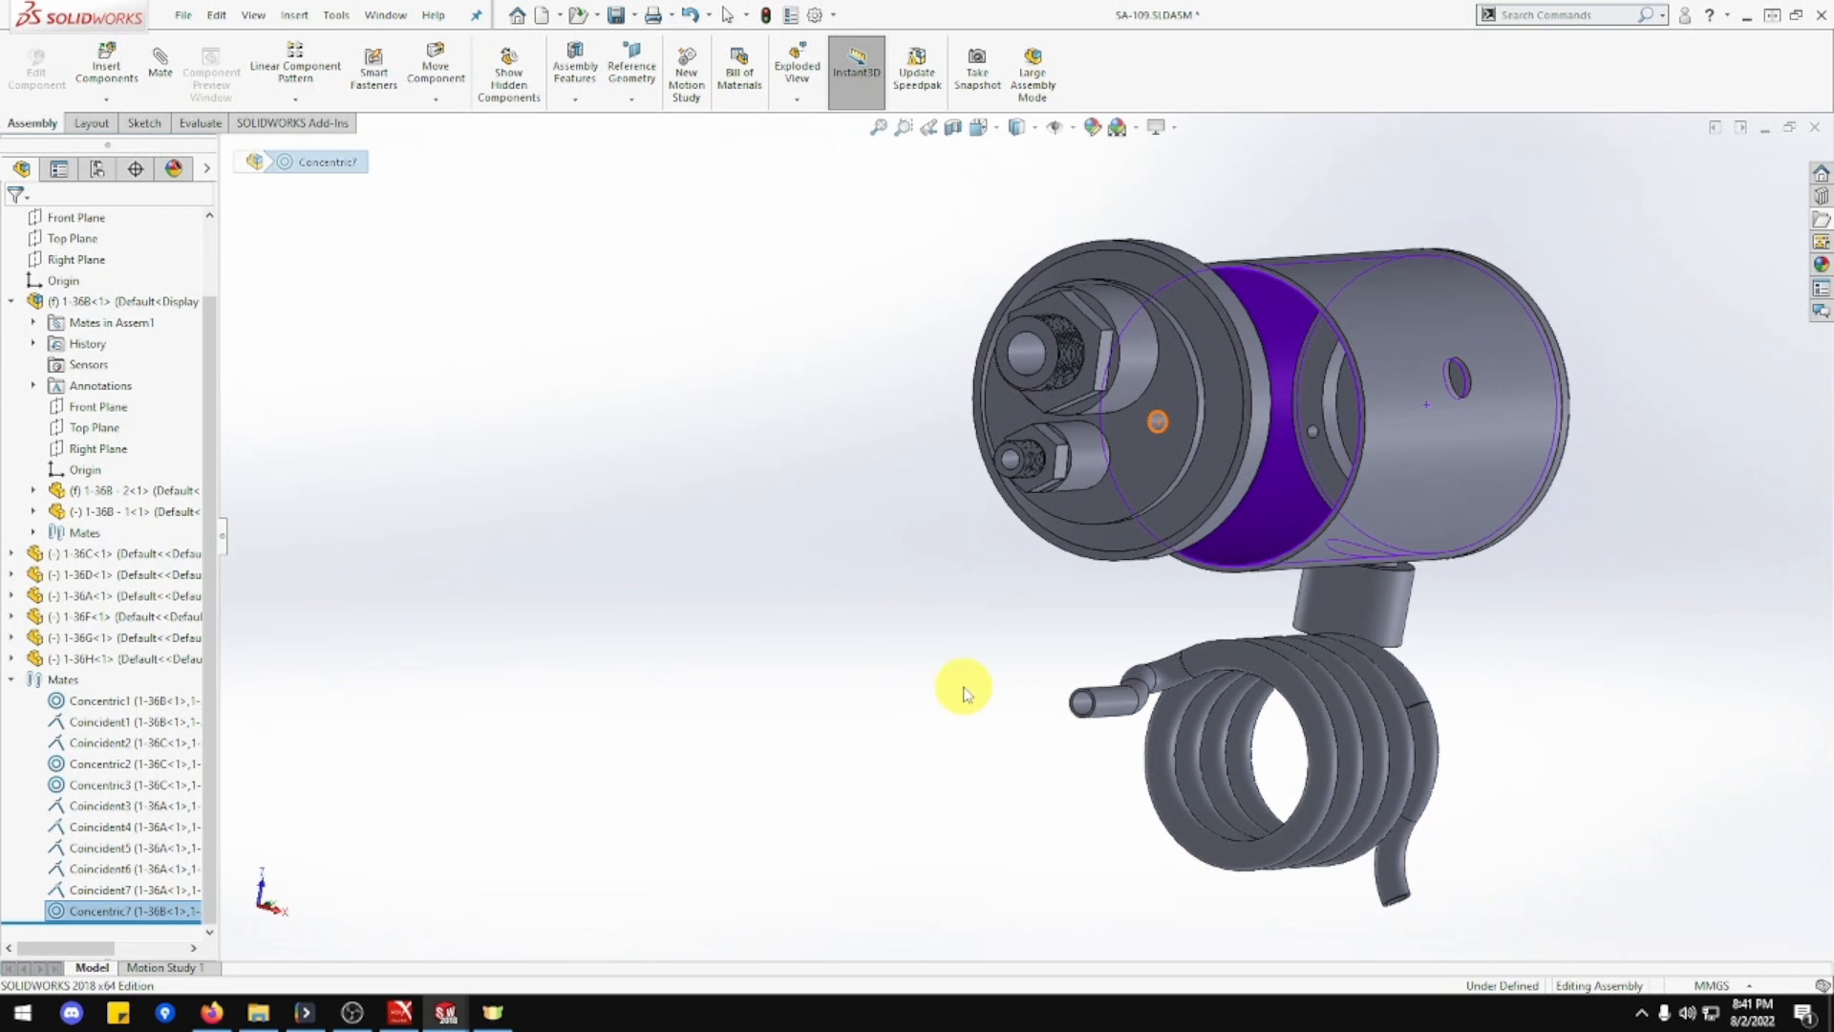
pyautogui.click(1030, 635)
pyautogui.moveTo(1036, 622); pyautogui.dragTo(874, 638, button='middle')
pyautogui.click(67, 921)
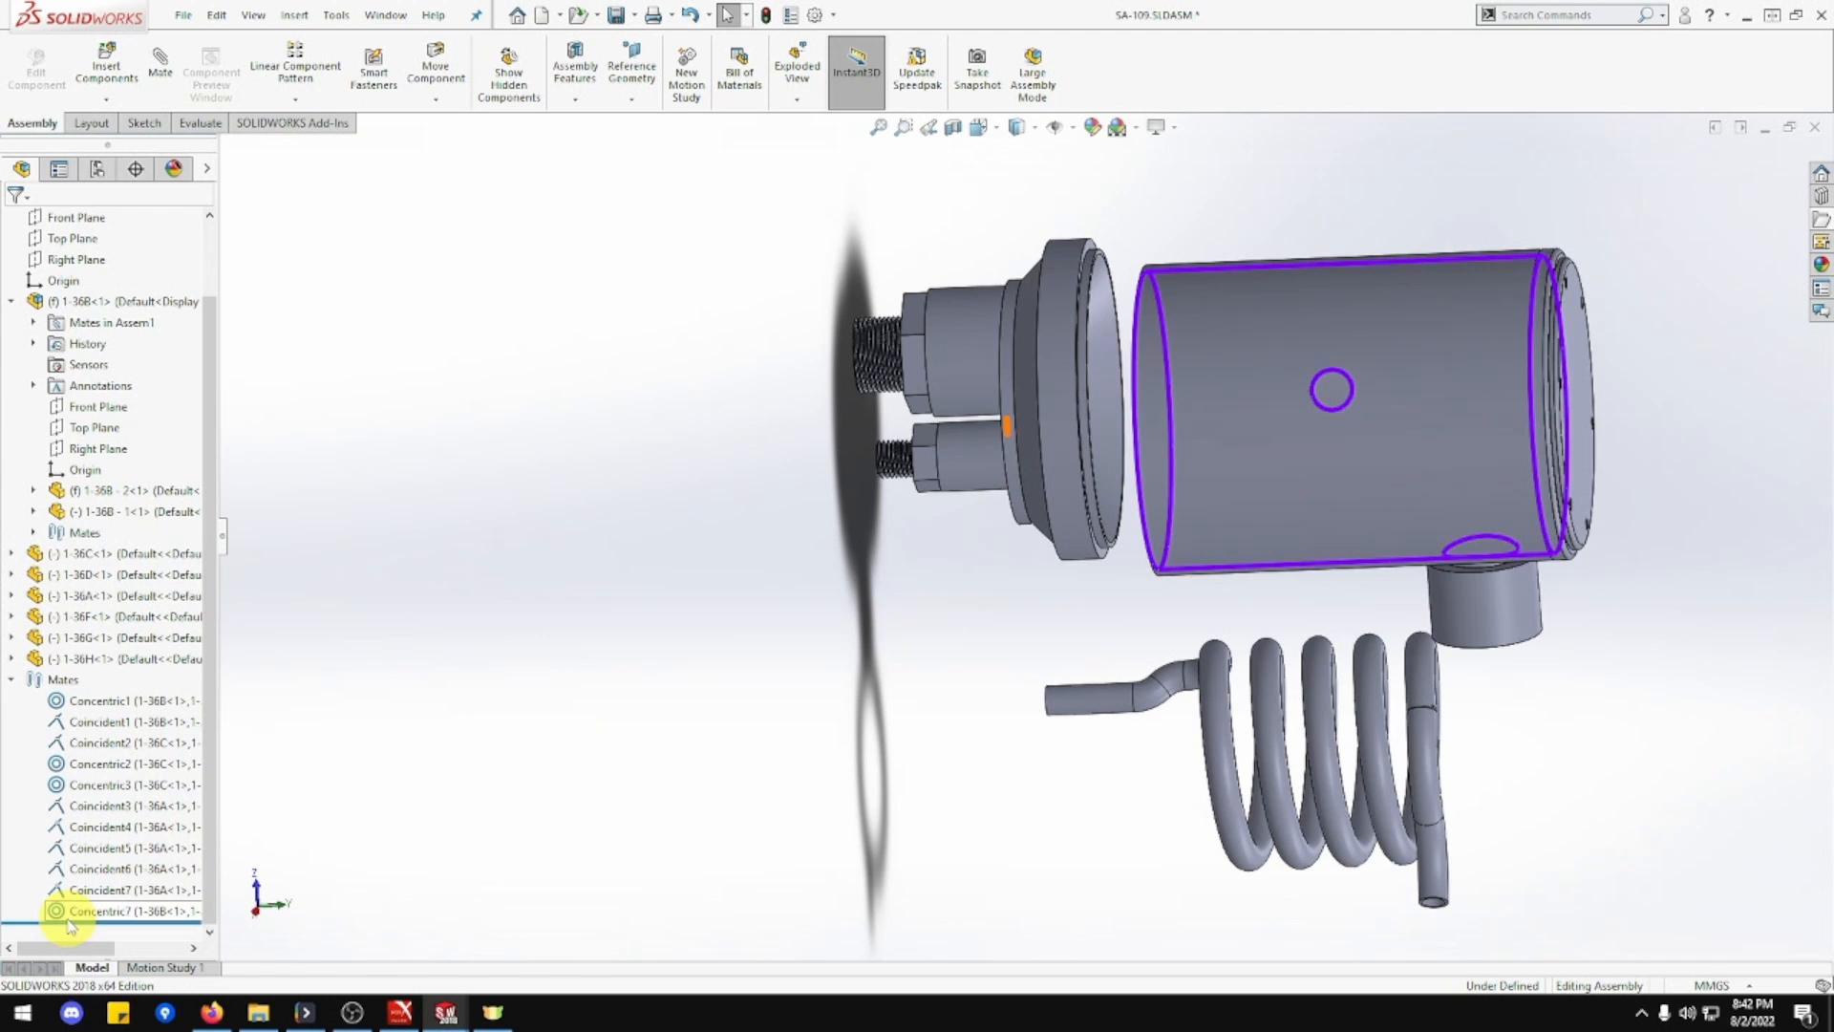
pyautogui.moveTo(901, 704); pyautogui.dragTo(662, 741, button='middle')
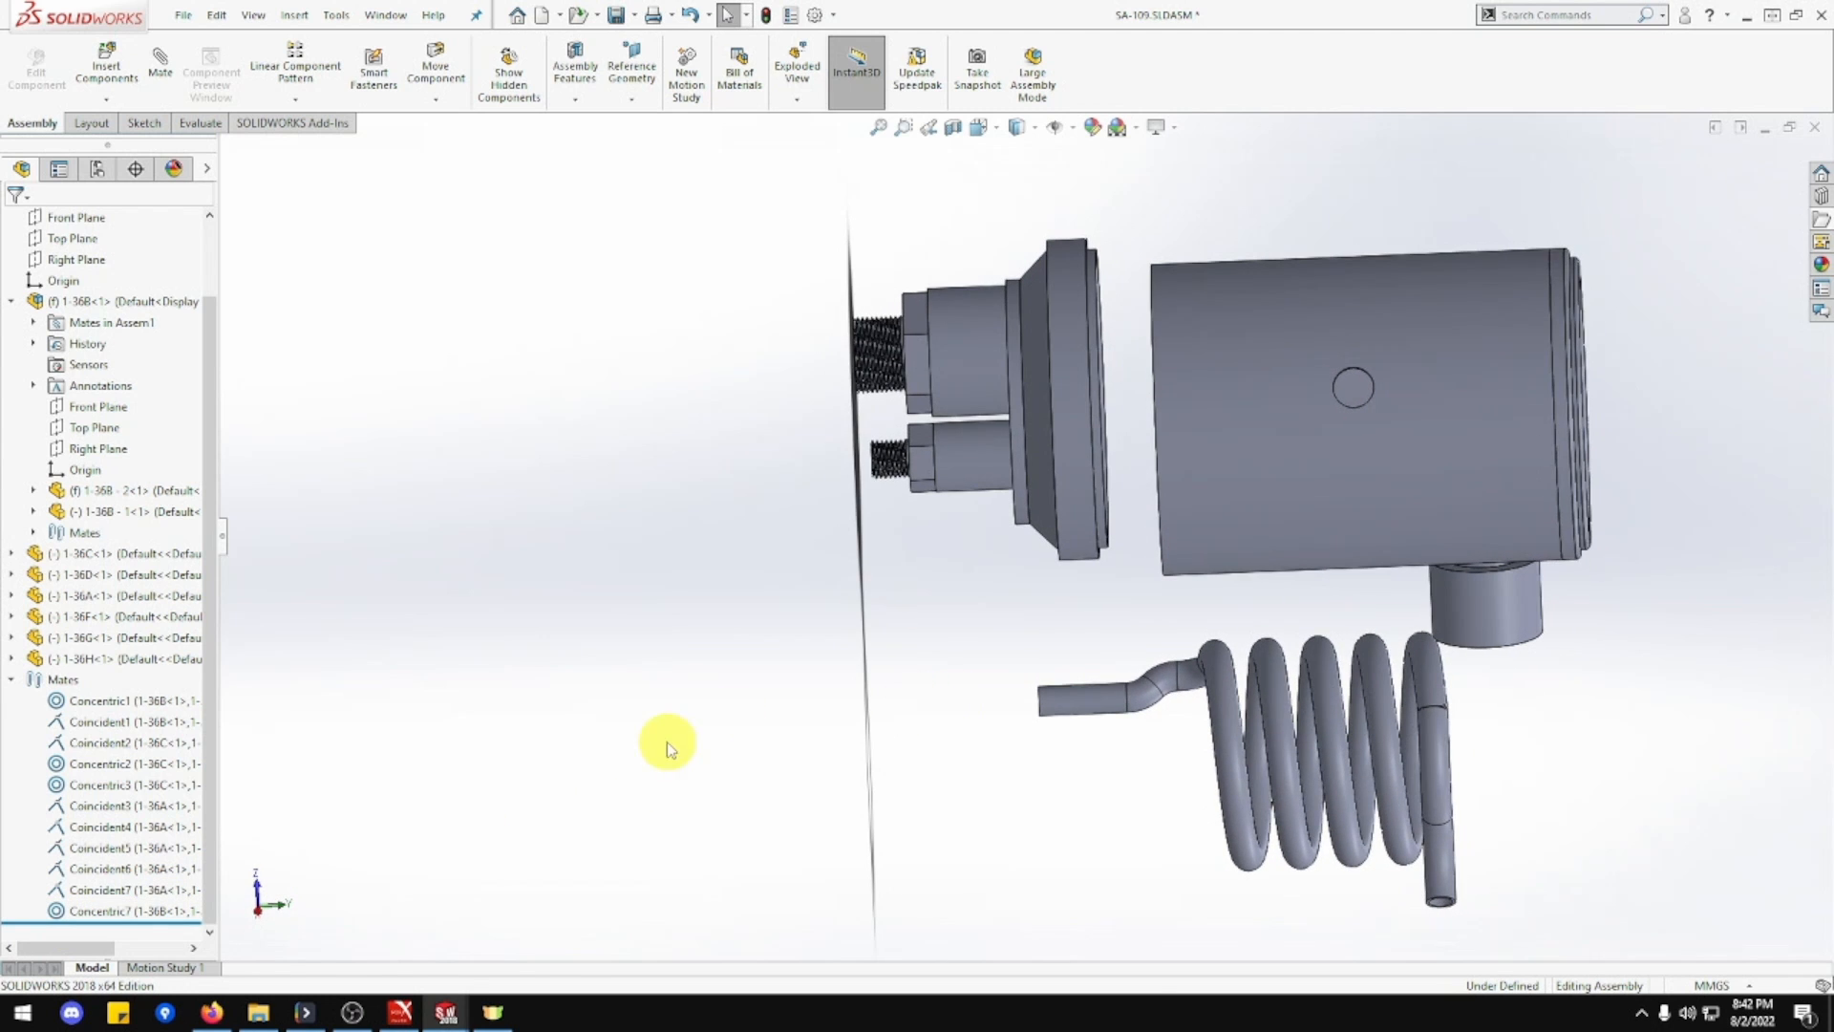
pyautogui.click(112, 907)
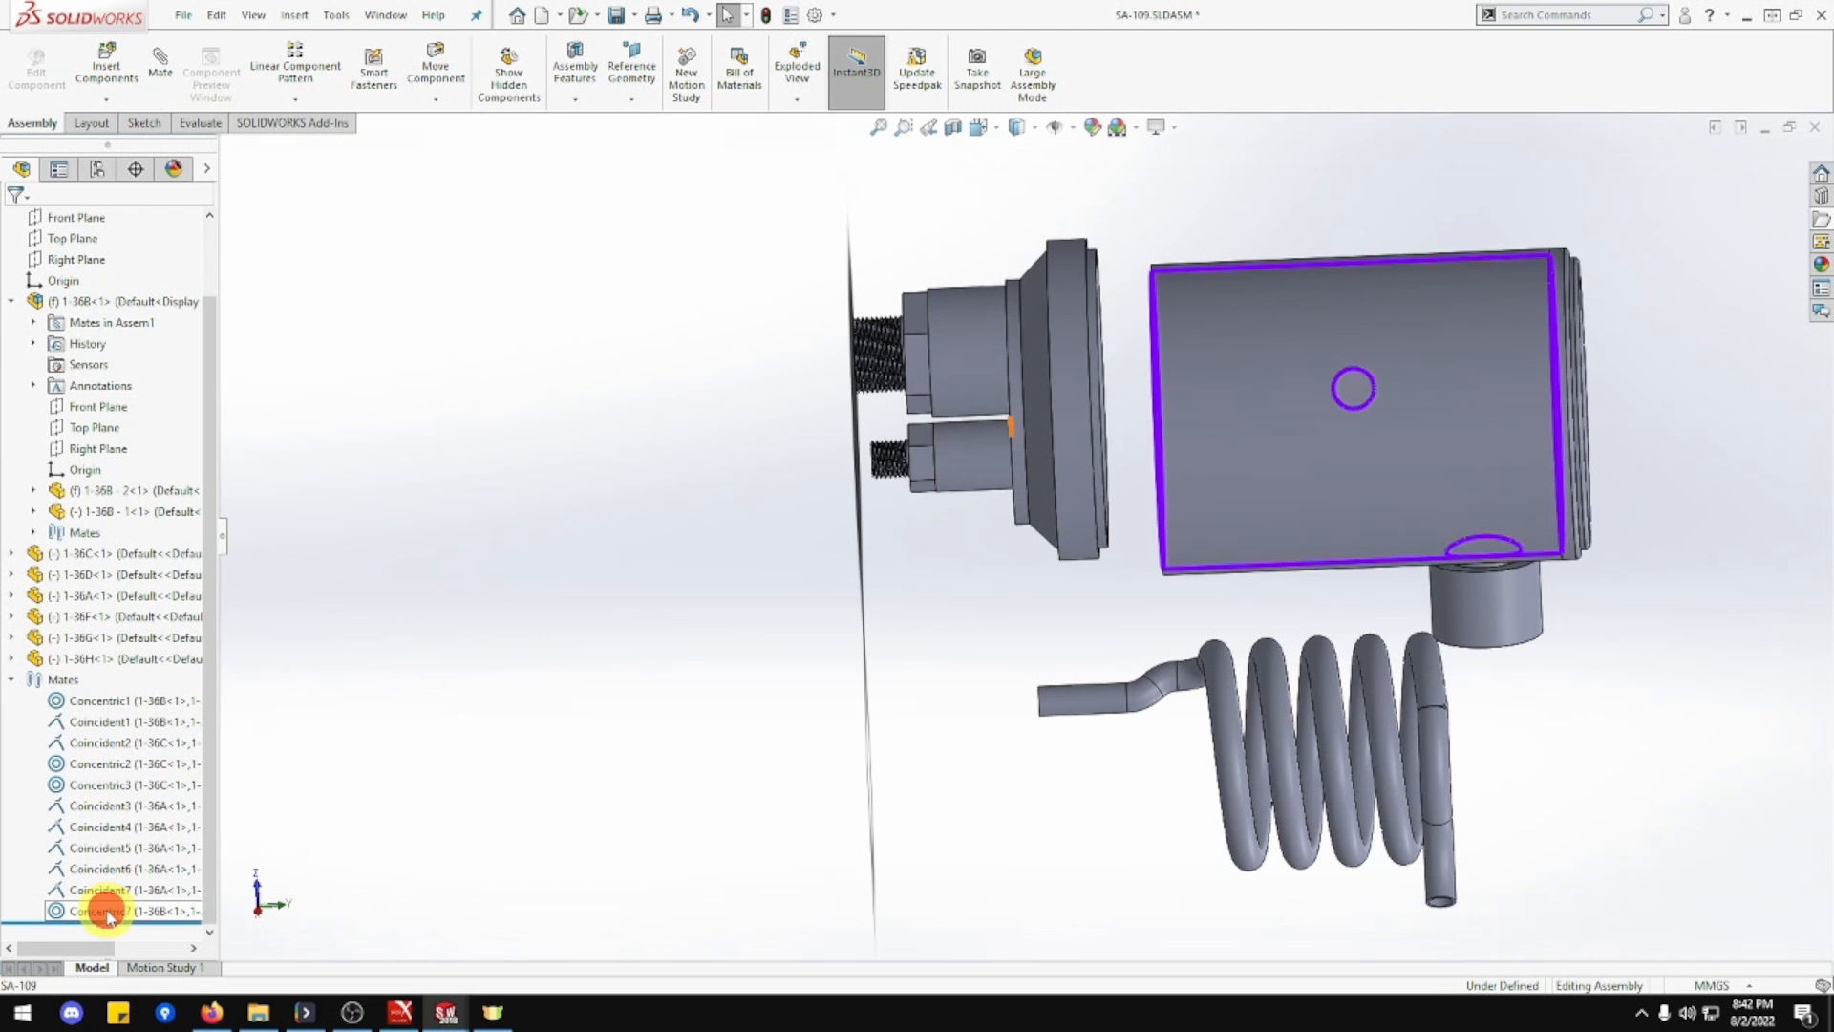
pyautogui.click(107, 910)
pyautogui.press('Delete')
pyautogui.press('Return')
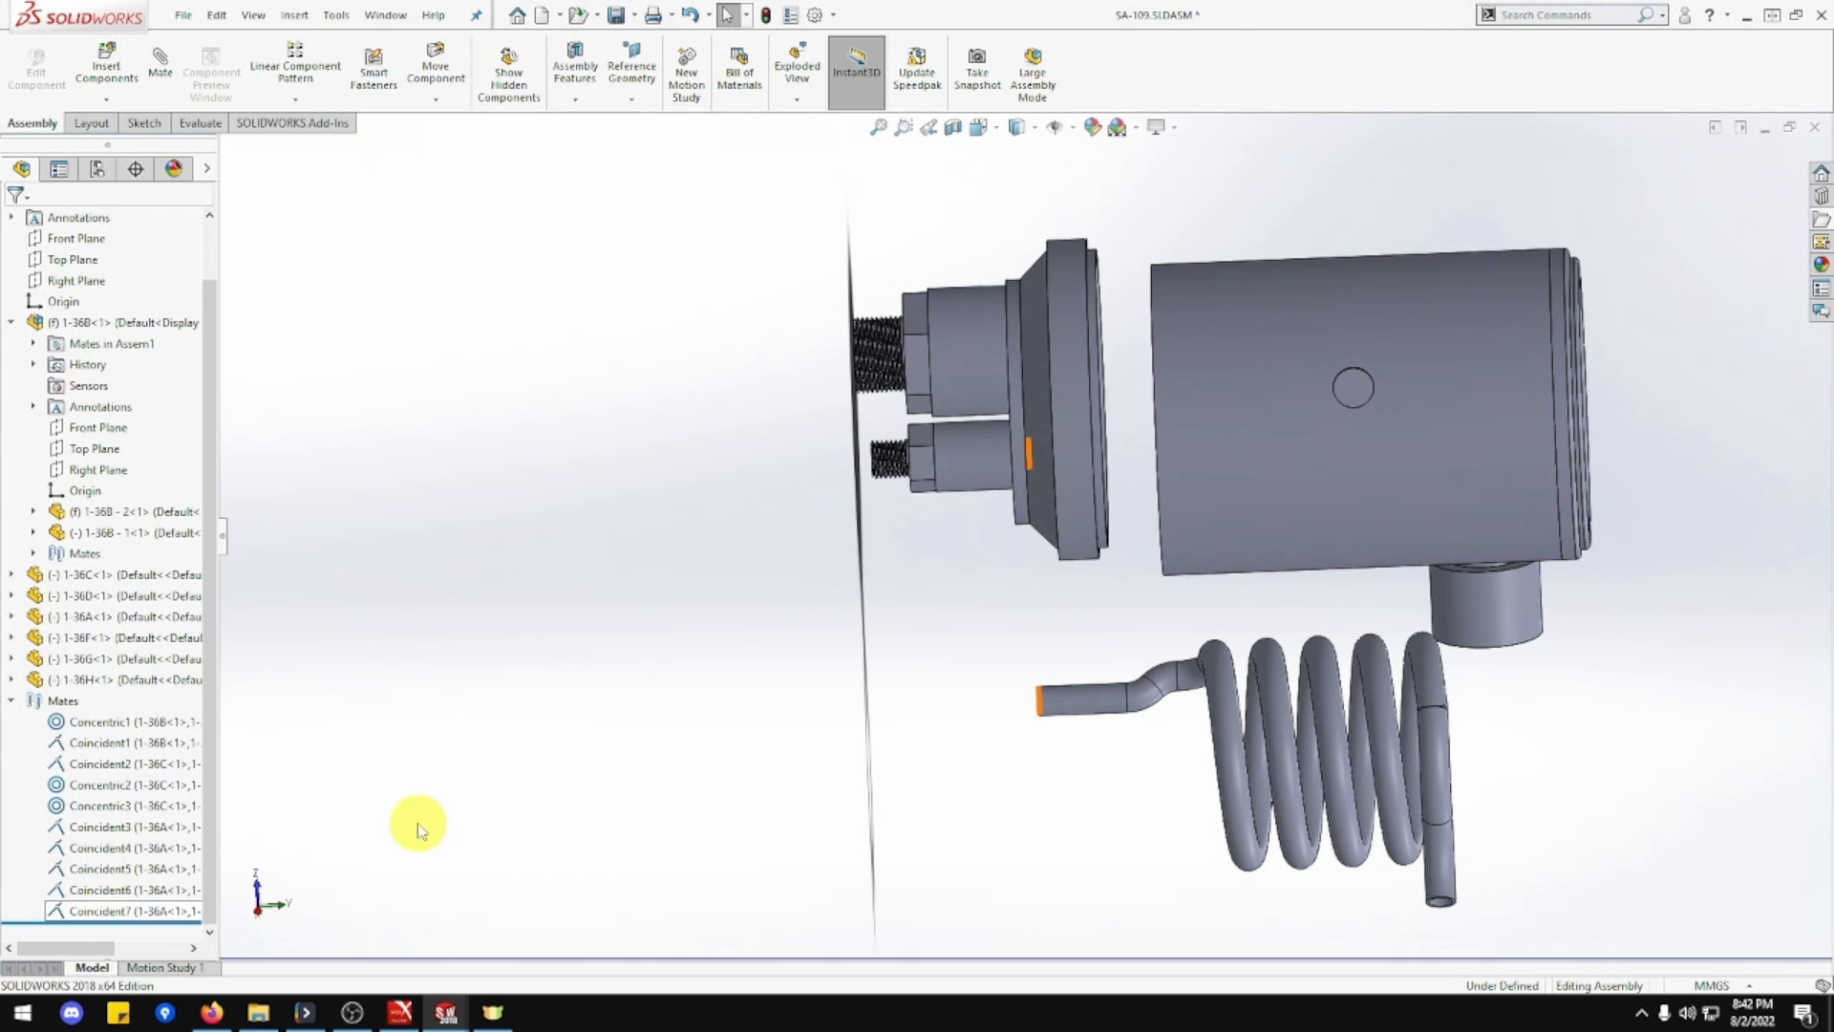
# Add a concentric mate between the inner cylindrical face of vessel 1-36B and the cylindrical lip face of base 1-36A.
pyautogui.moveTo(933, 663); pyautogui.dragTo(1158, 606, button='middle')
pyautogui.scroll(-5, 1162, 601)
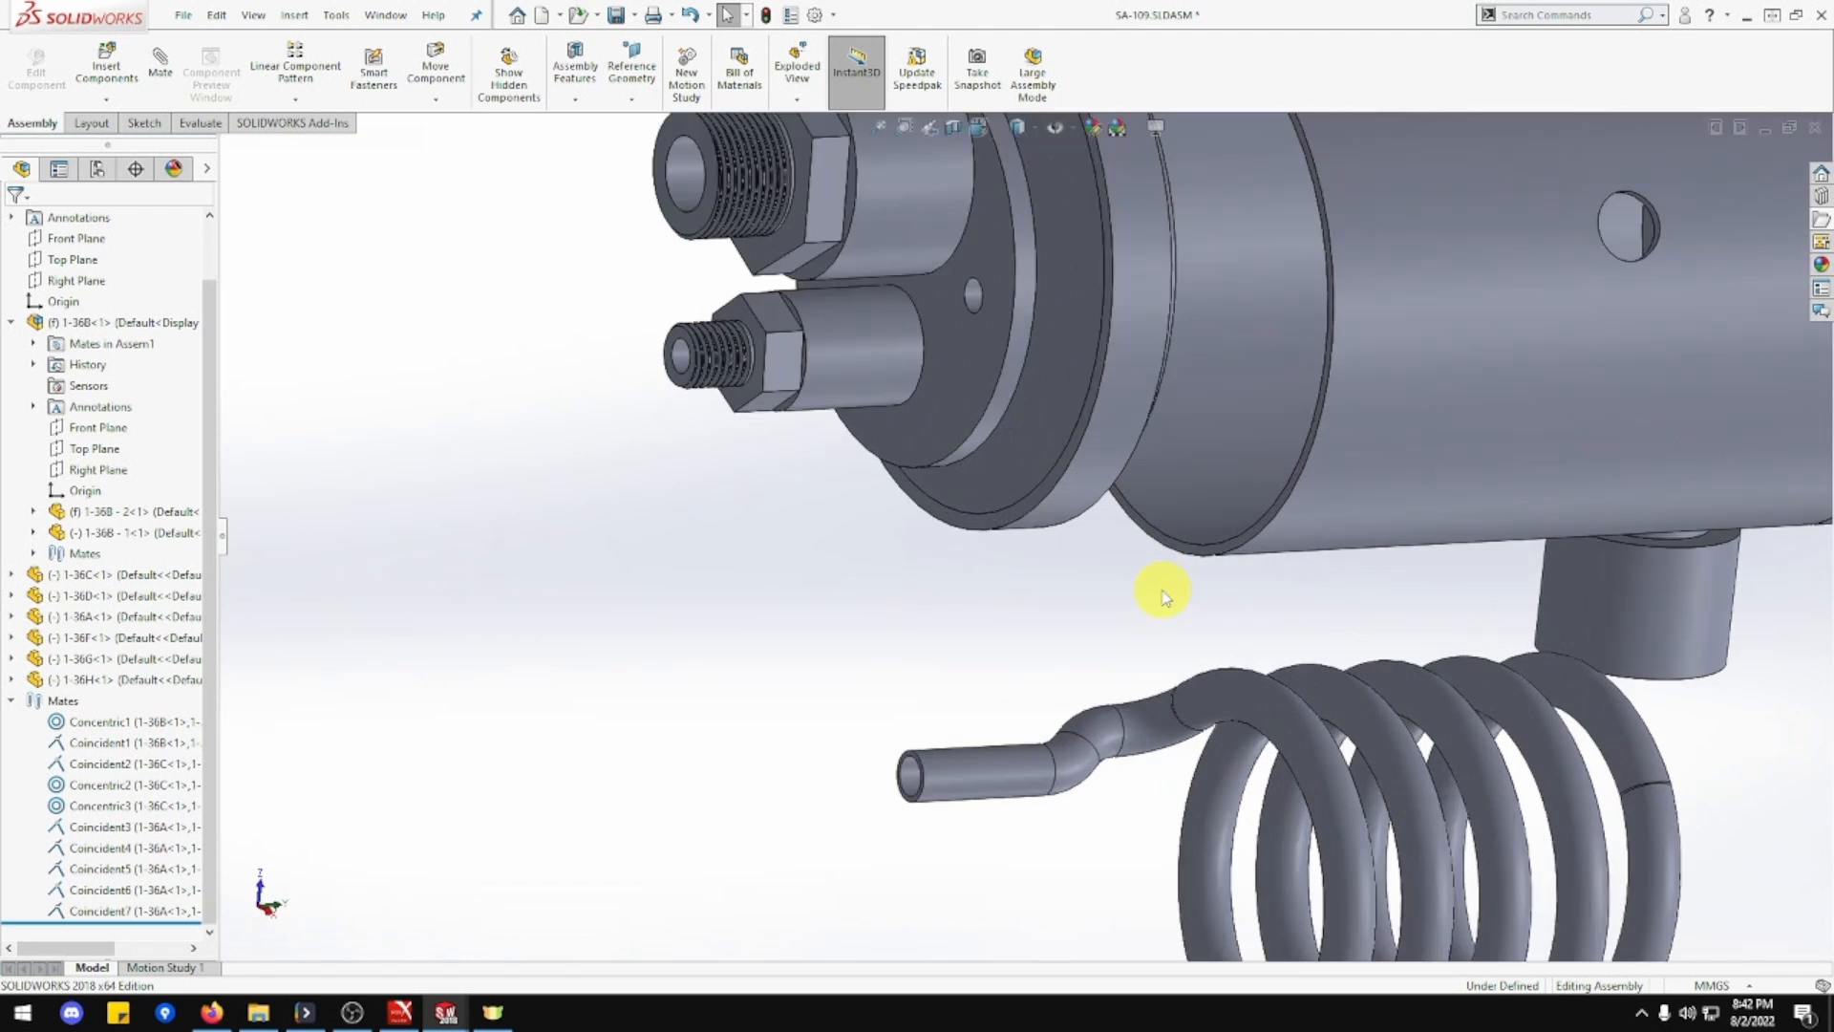
pyautogui.click(160, 60)
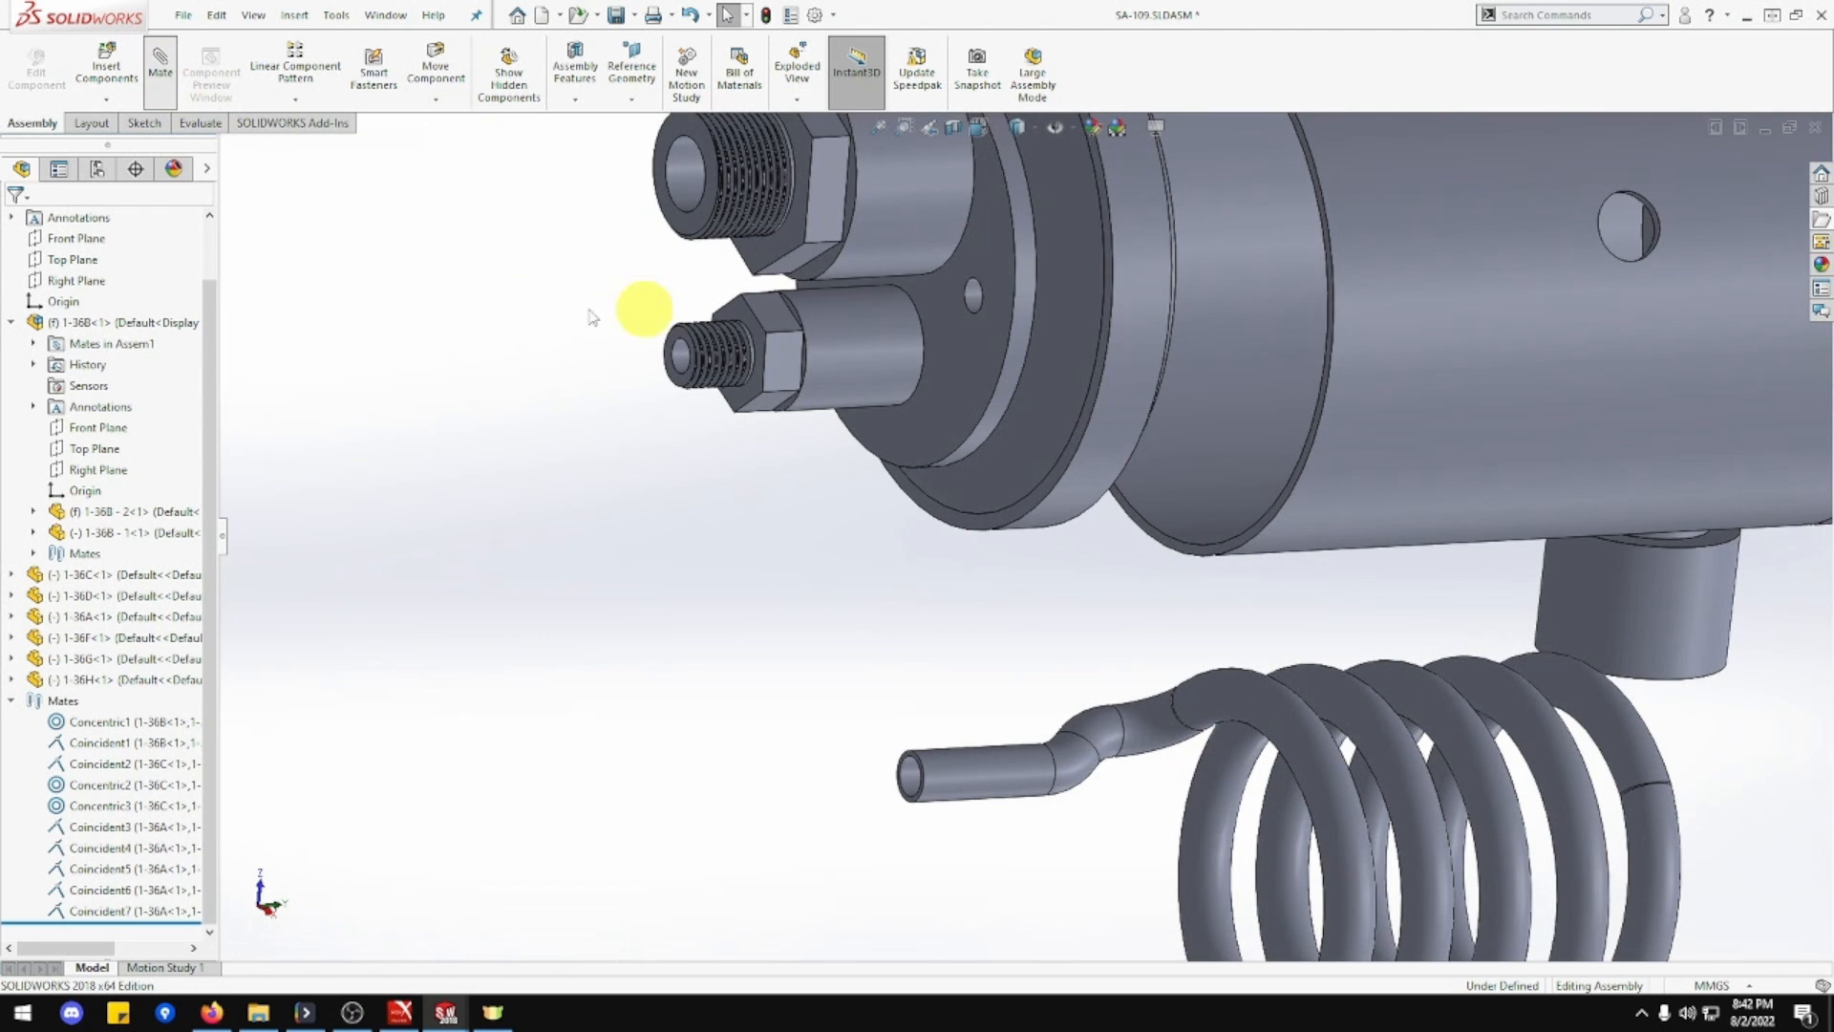
pyautogui.click(1184, 519)
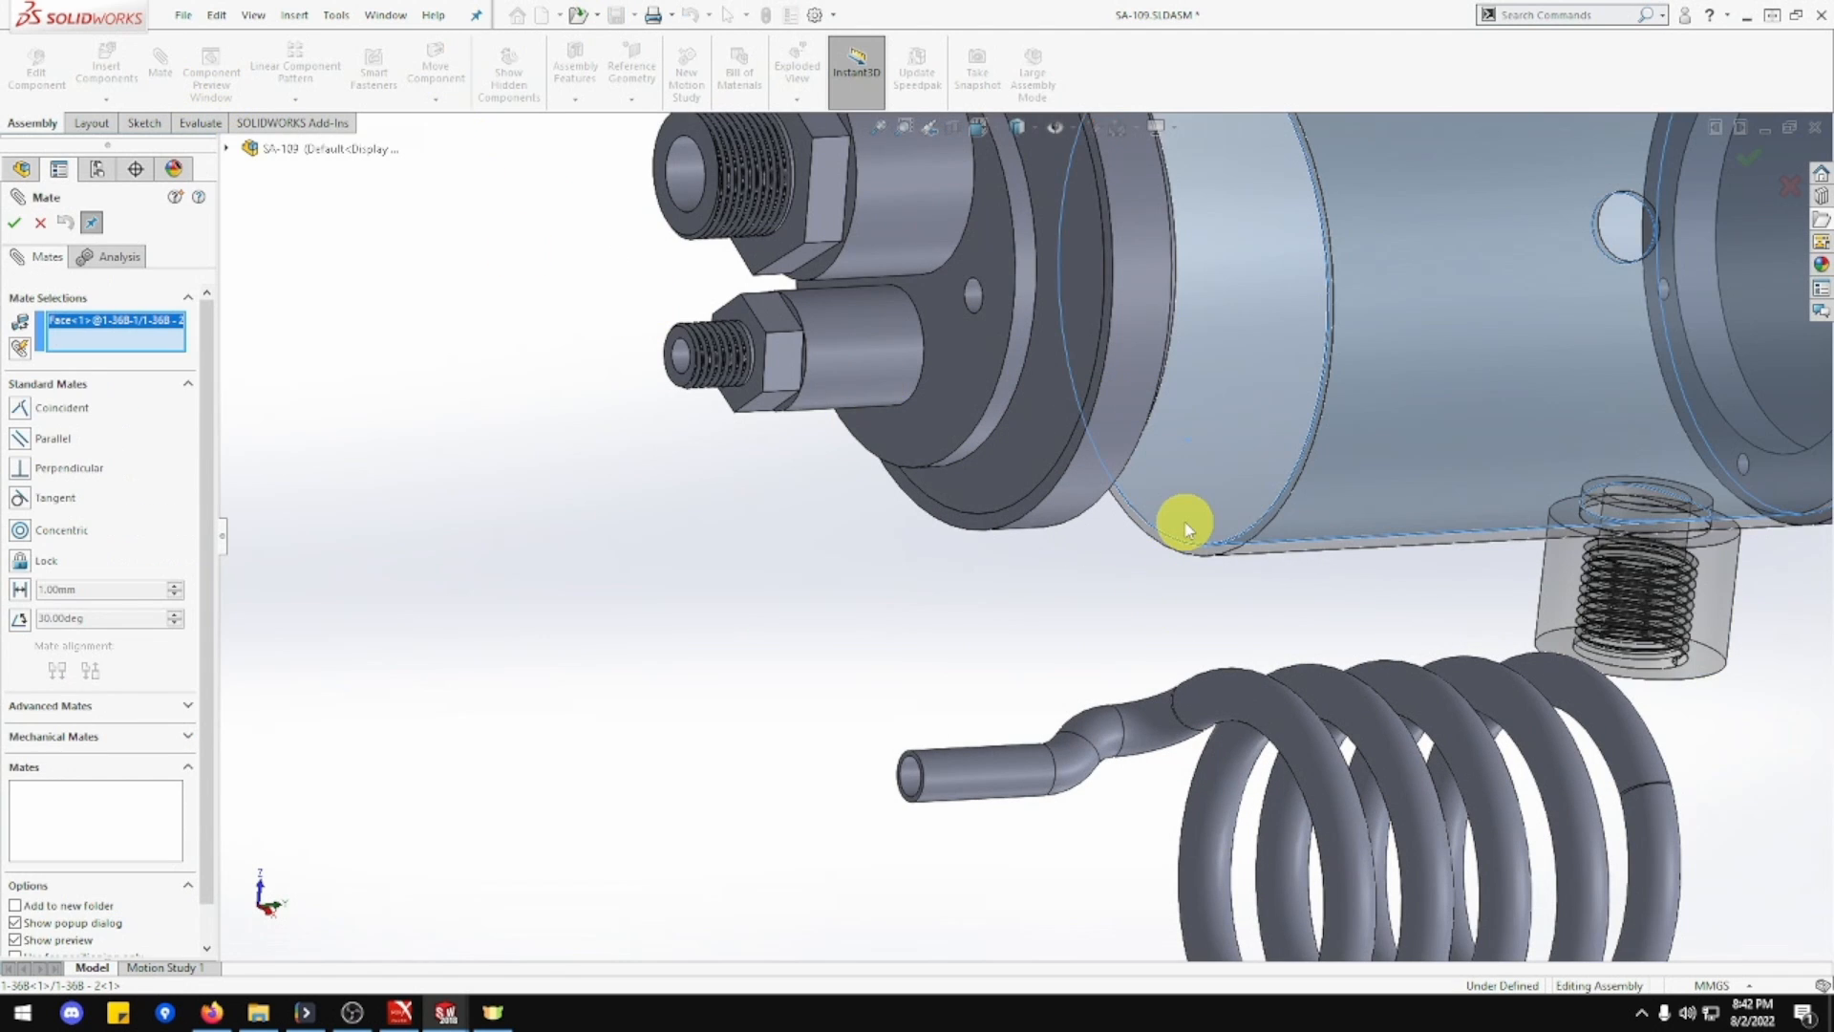
pyautogui.scroll(-5, 1183, 514)
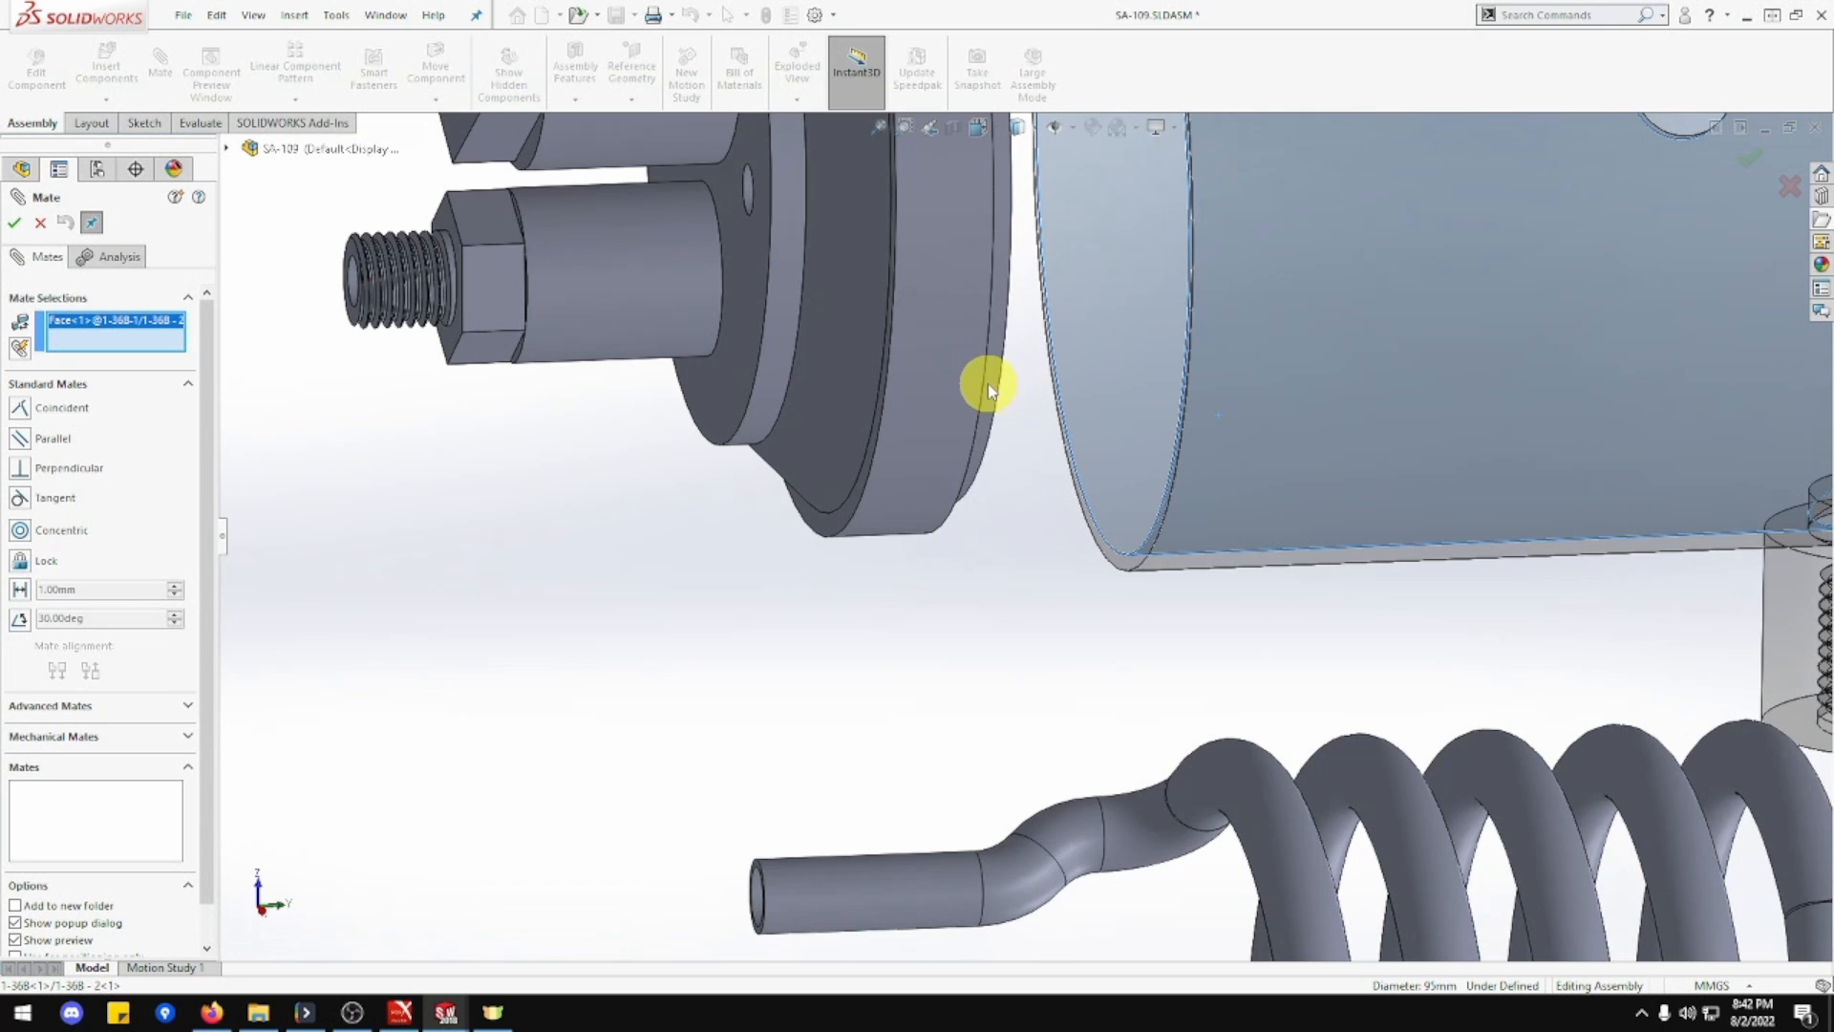
pyautogui.click(996, 384)
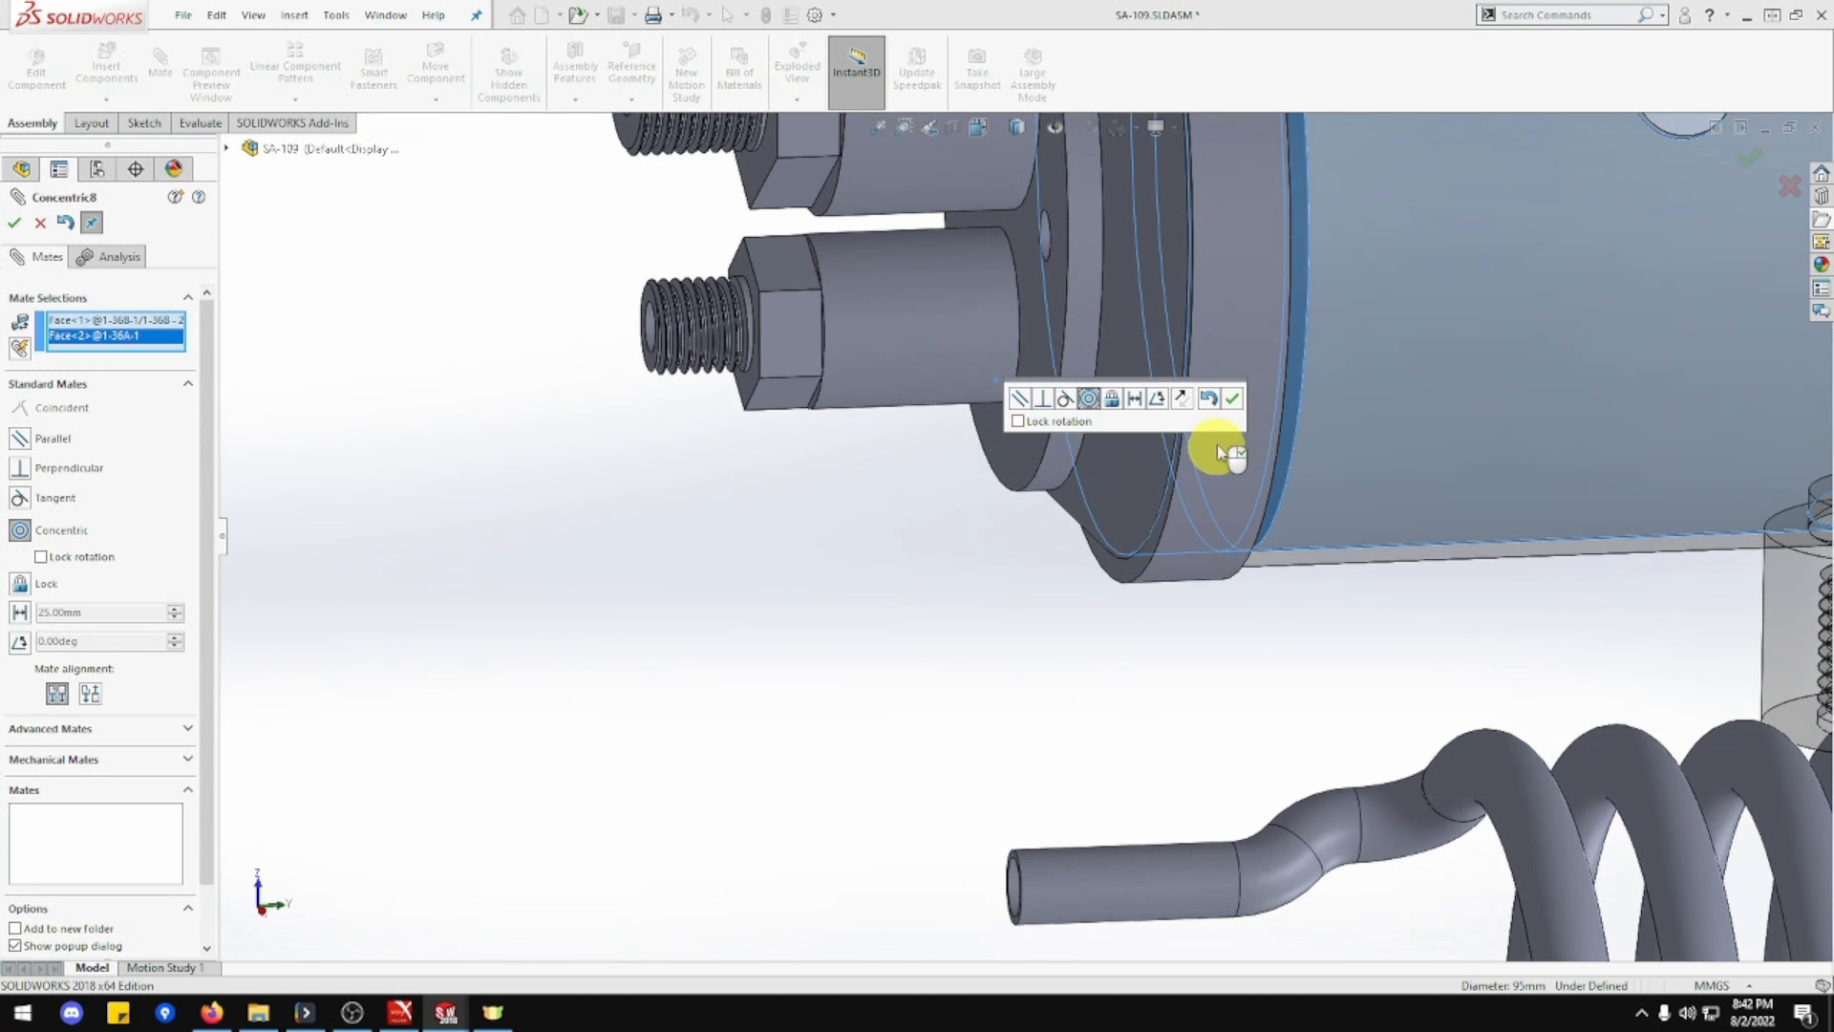
pyautogui.click(1231, 399)
# Add a coincident mate between the shoulder face of base 1-36A and the open-end edge of vessel 1-36B, and finish mating.
pyautogui.scroll(-4, 1194, 468)
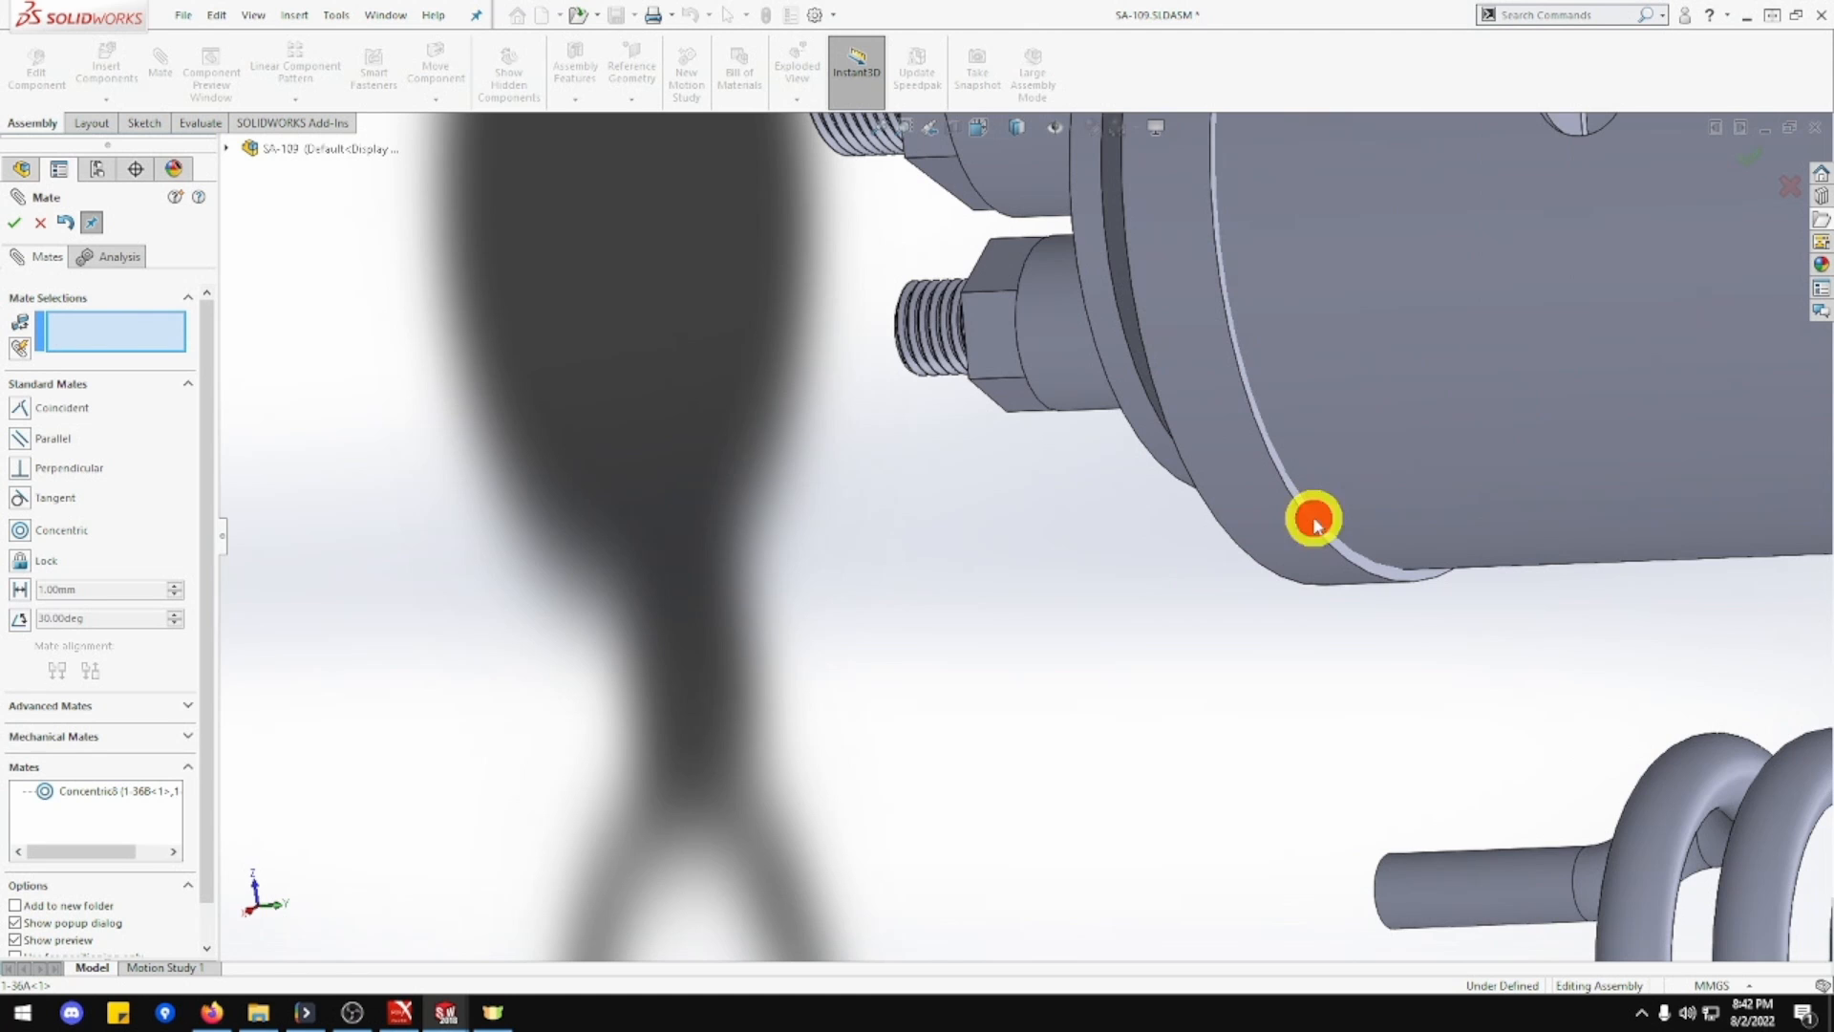
pyautogui.click(1313, 521)
pyautogui.moveTo(1273, 524)
pyautogui.mouseDown(button='middle')
pyautogui.moveTo(1412, 516)
pyautogui.moveTo(1295, 523)
pyautogui.mouseUp(button='middle')
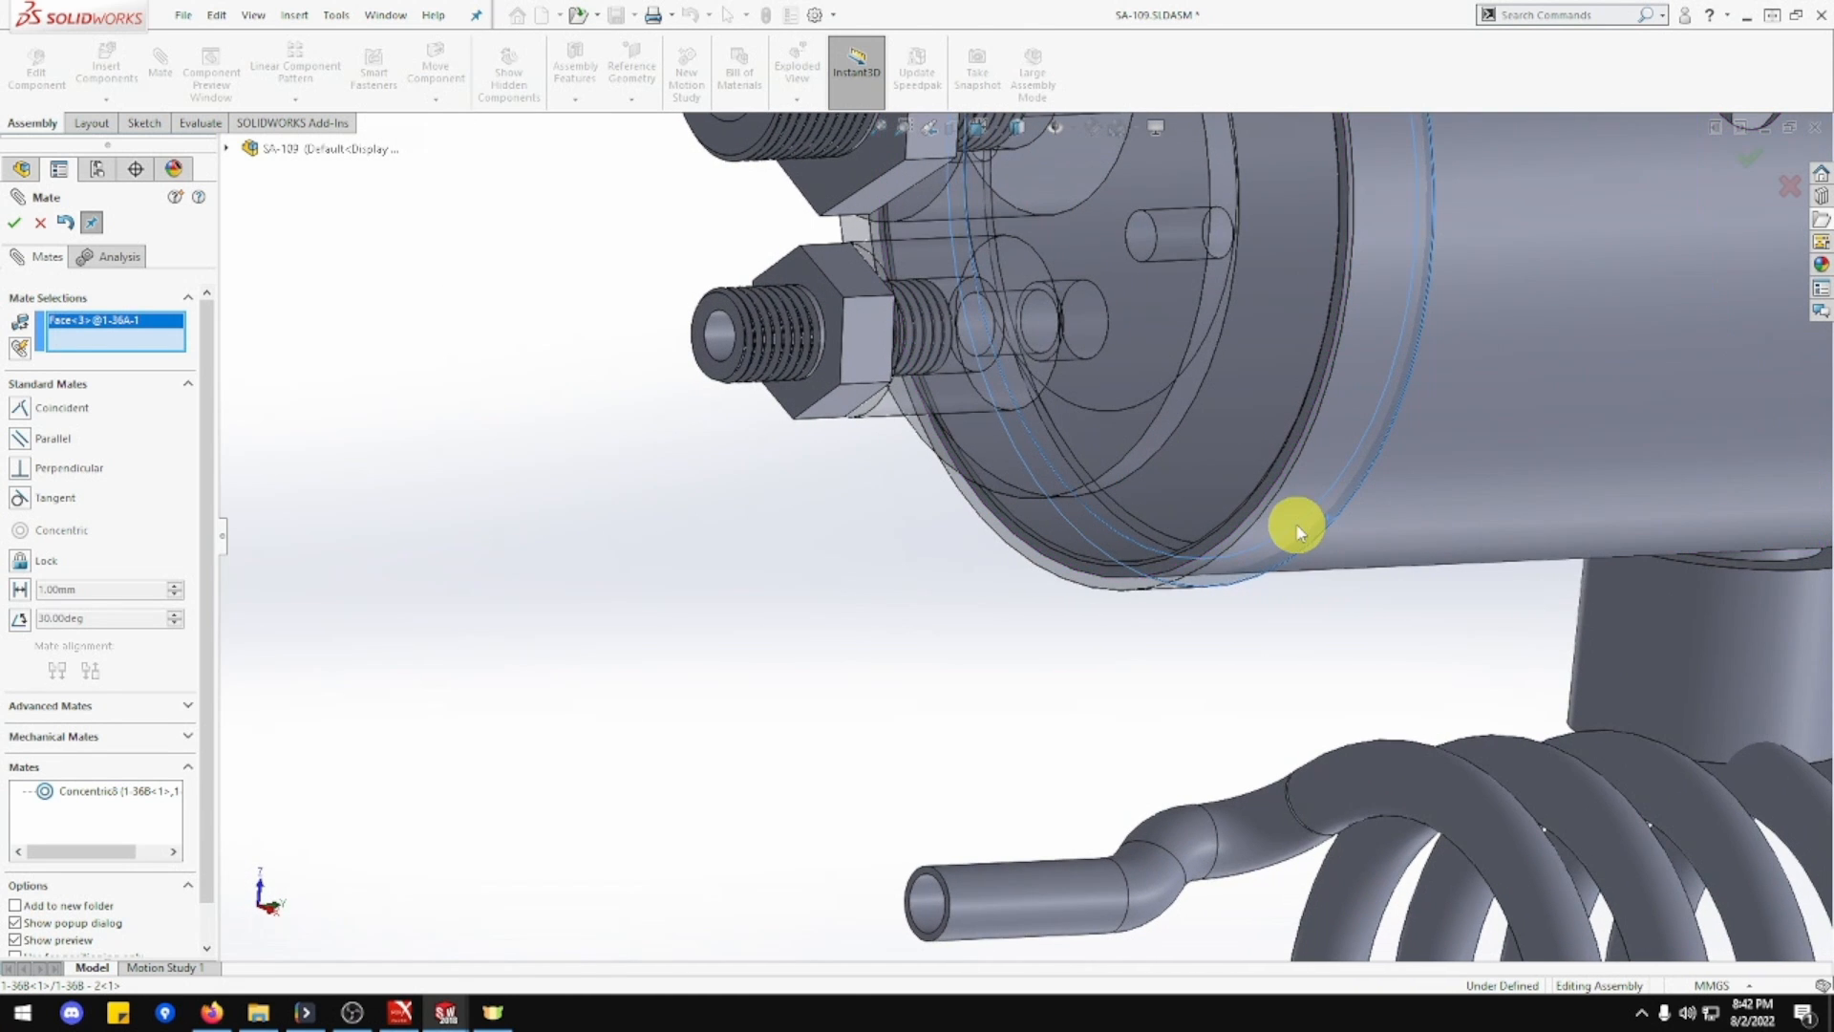
pyautogui.click(1231, 543)
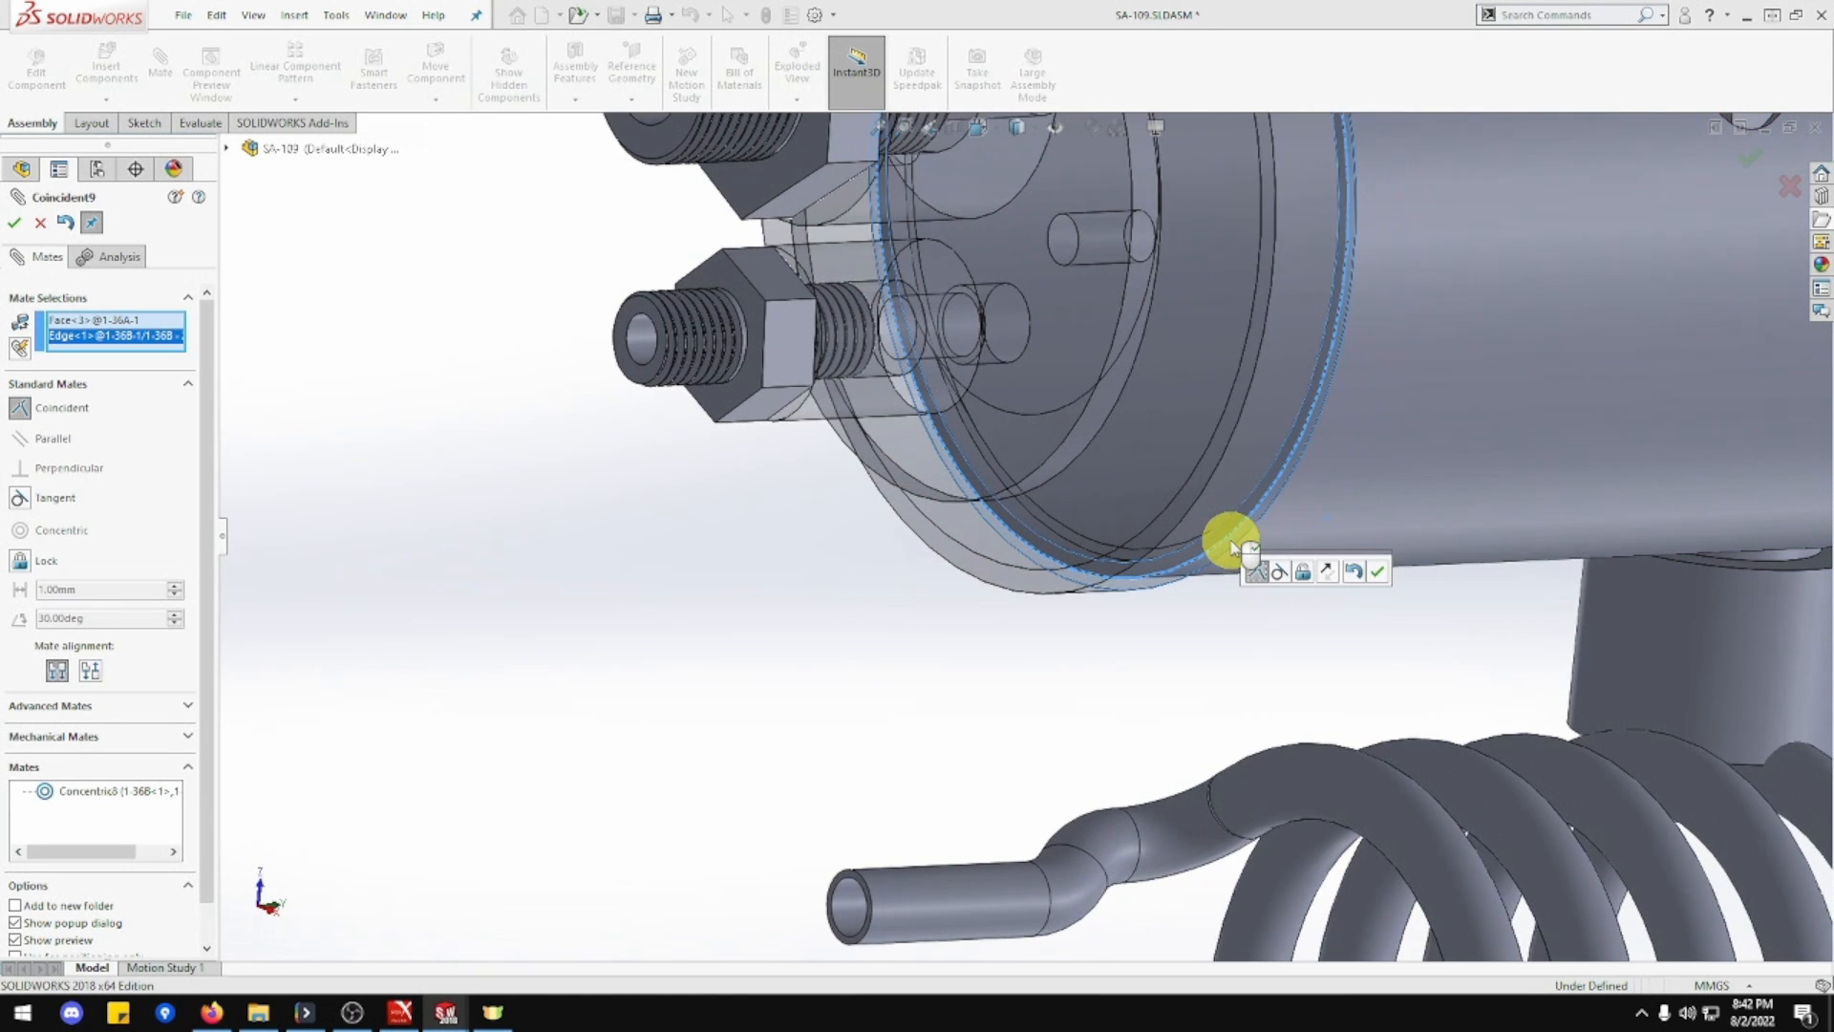
pyautogui.click(1387, 580)
pyautogui.scroll(5, 1375, 582)
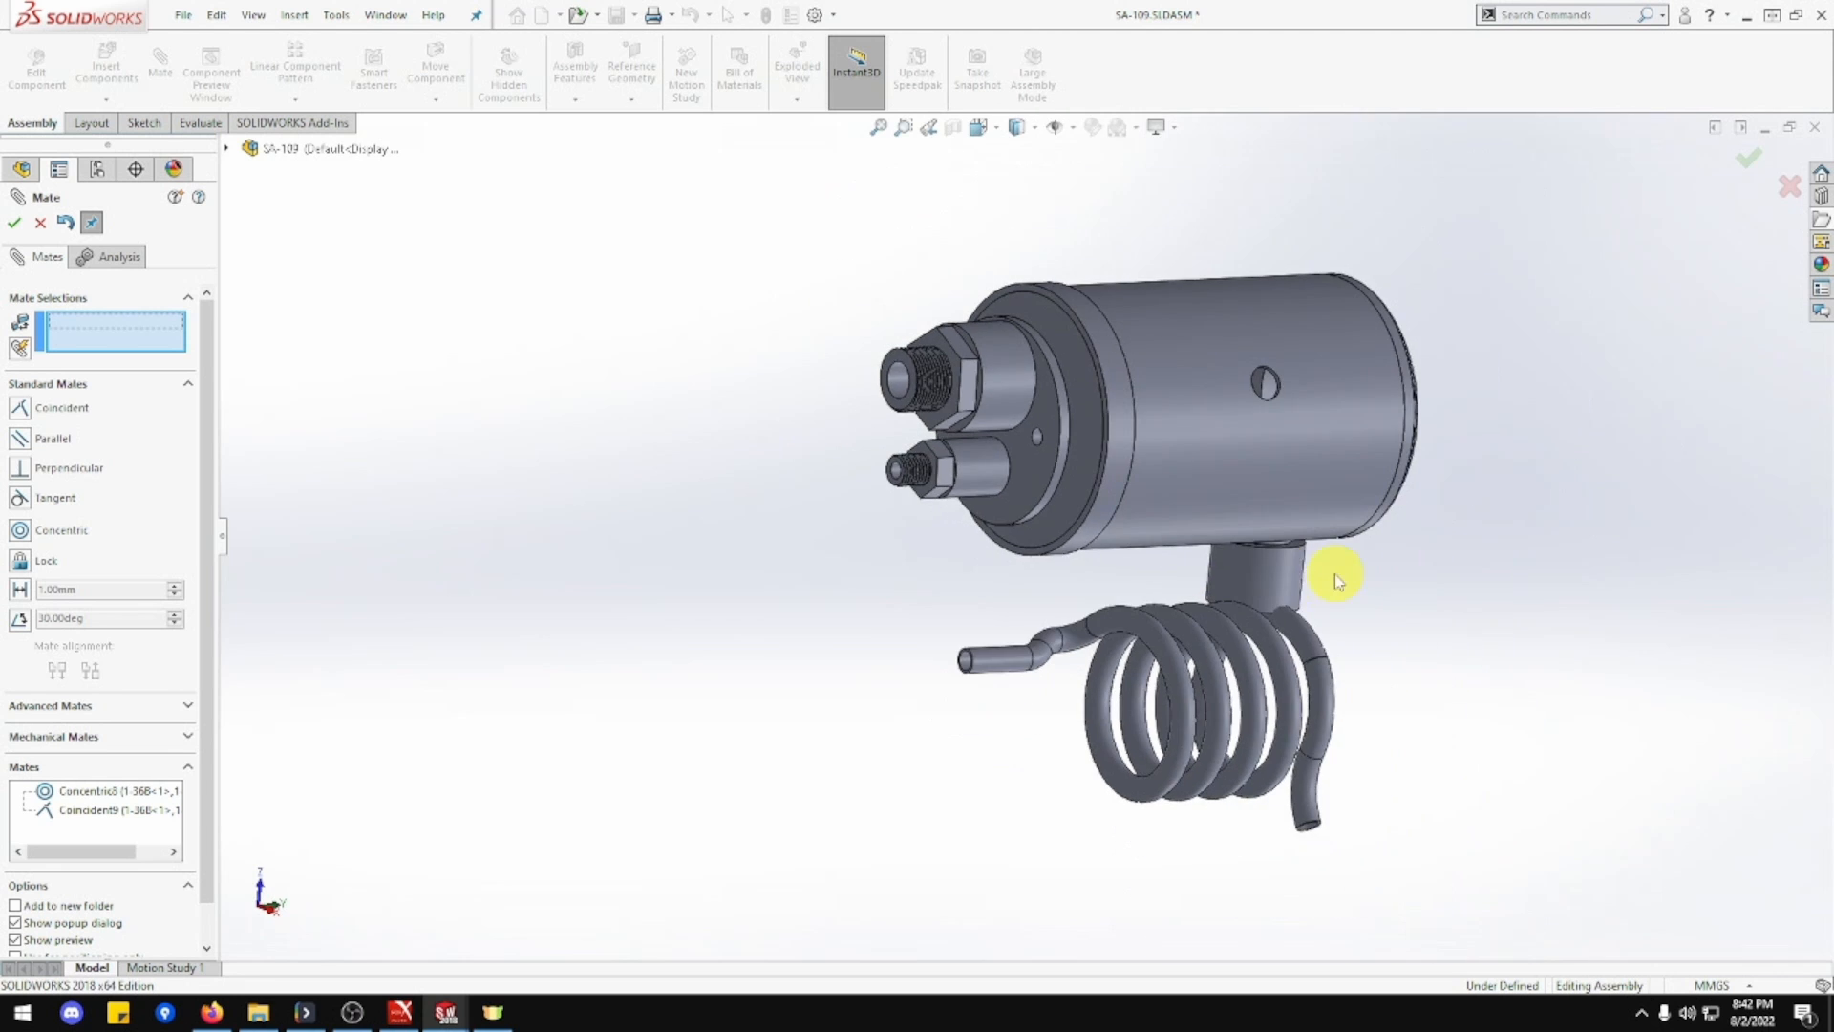
pyautogui.moveTo(1331, 564); pyautogui.dragTo(1405, 531, button='middle')
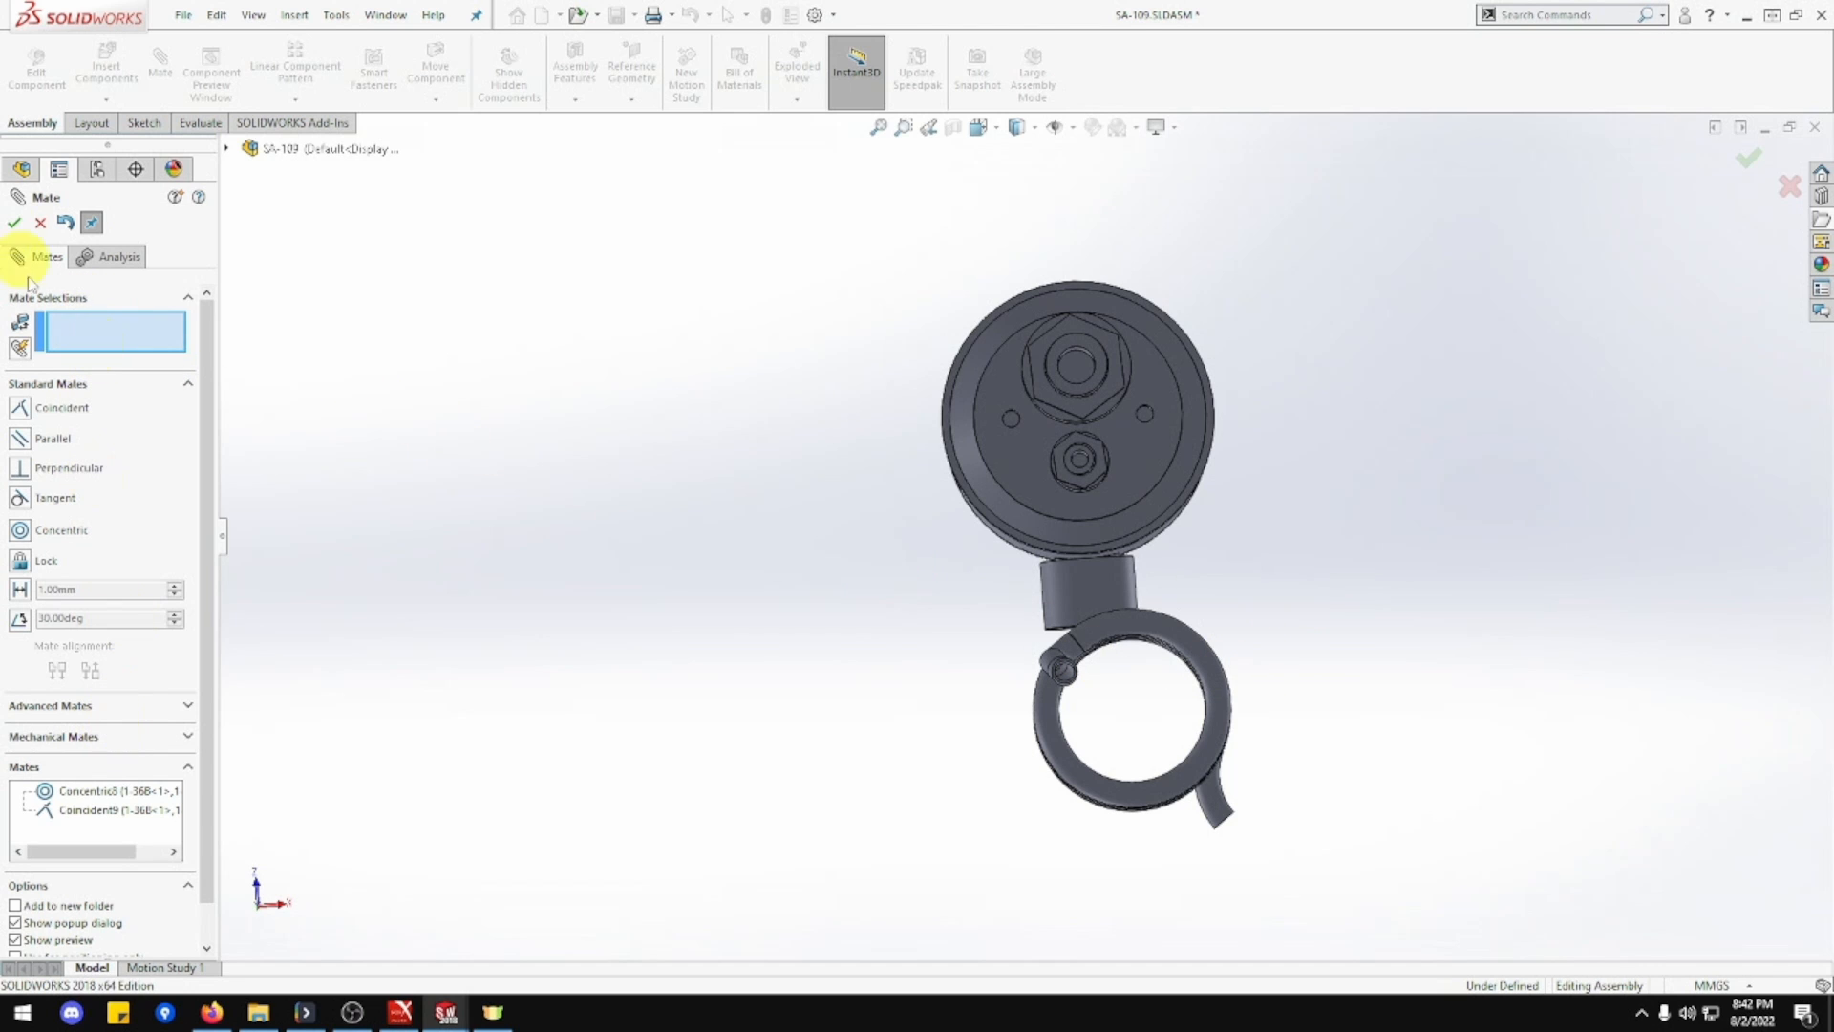
pyautogui.click(16, 223)
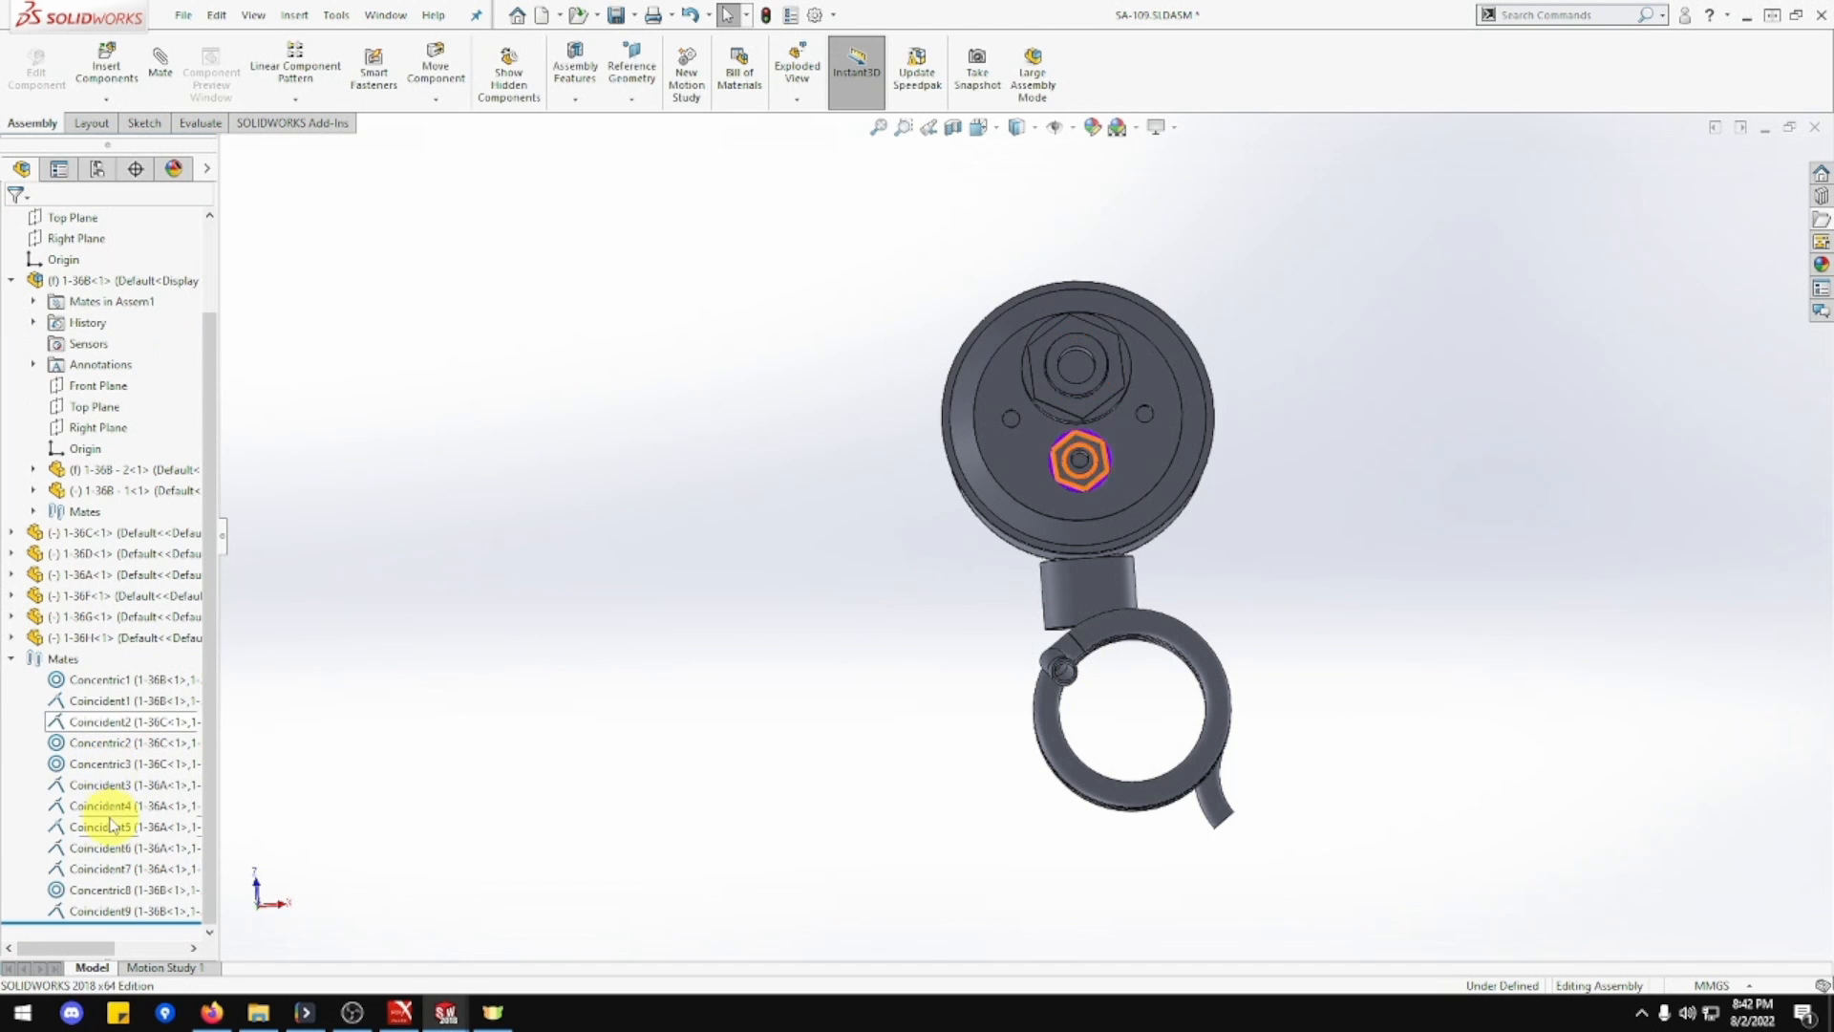
# Delete the Coincident7 mate that ties the end of coil 1-36F to base 1-36A.
pyautogui.click(110, 869)
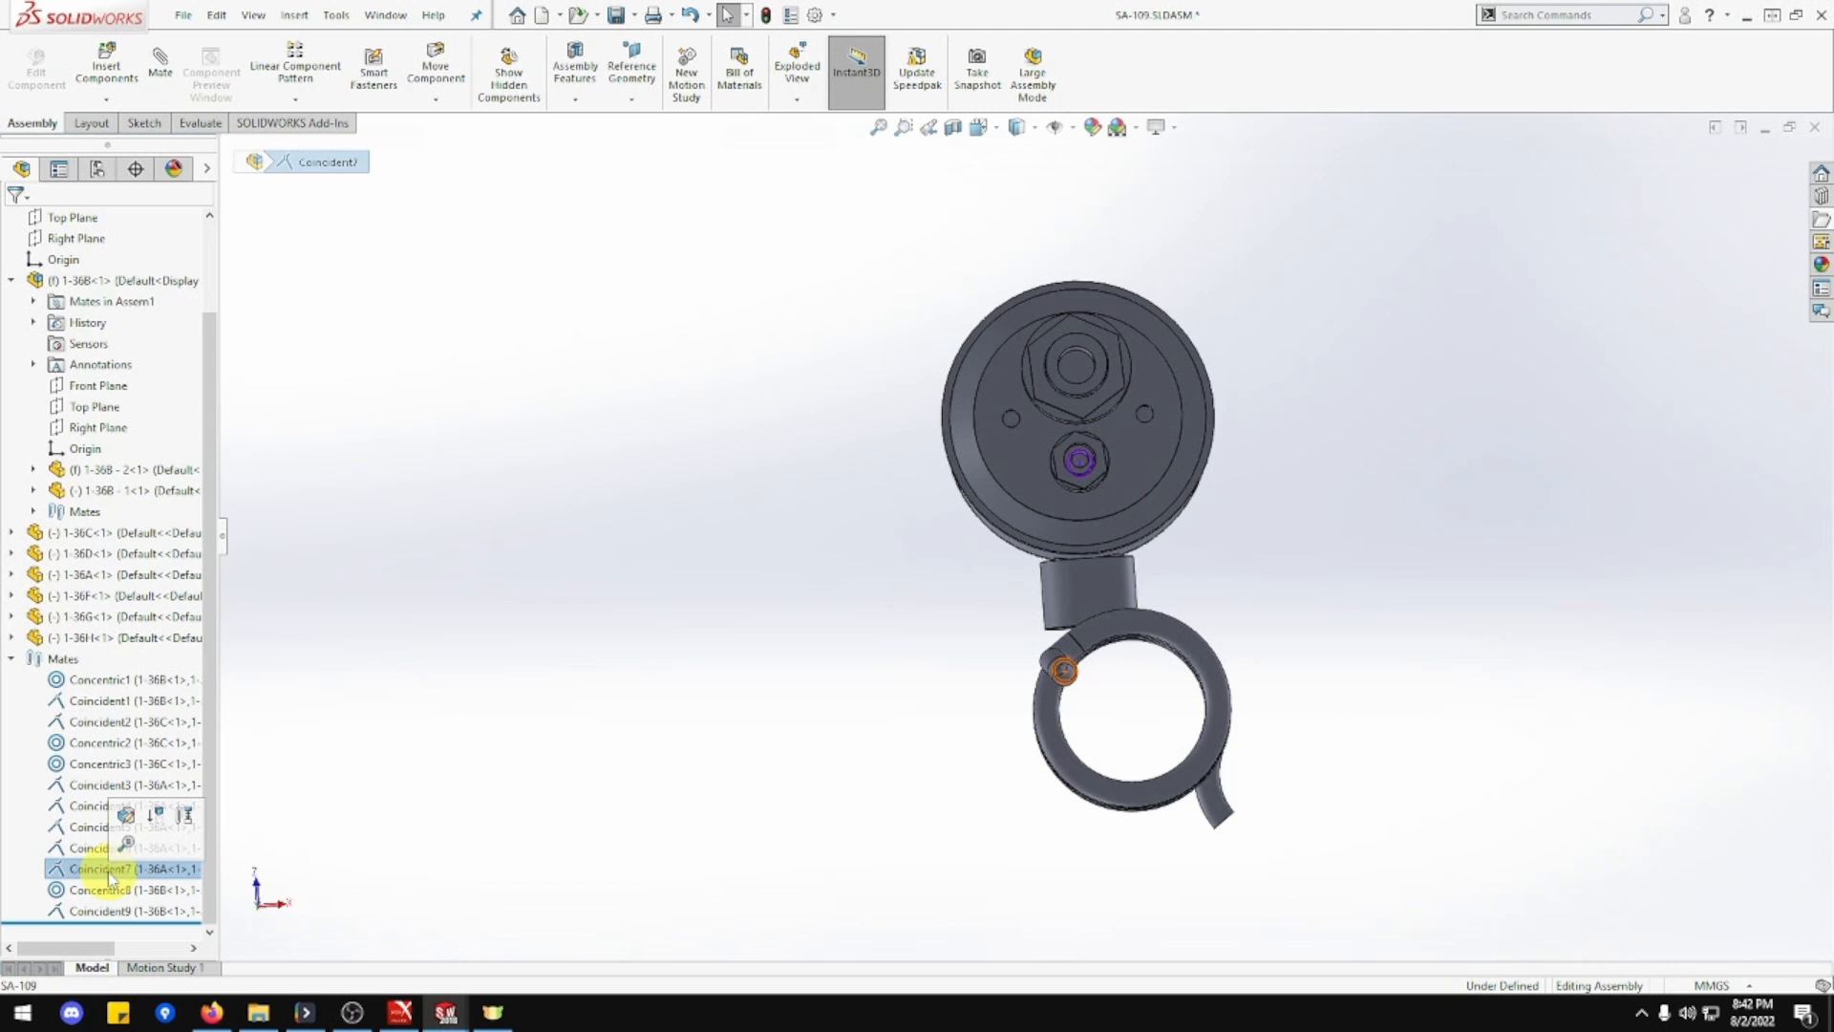
pyautogui.press('Delete')
pyautogui.press('Return')
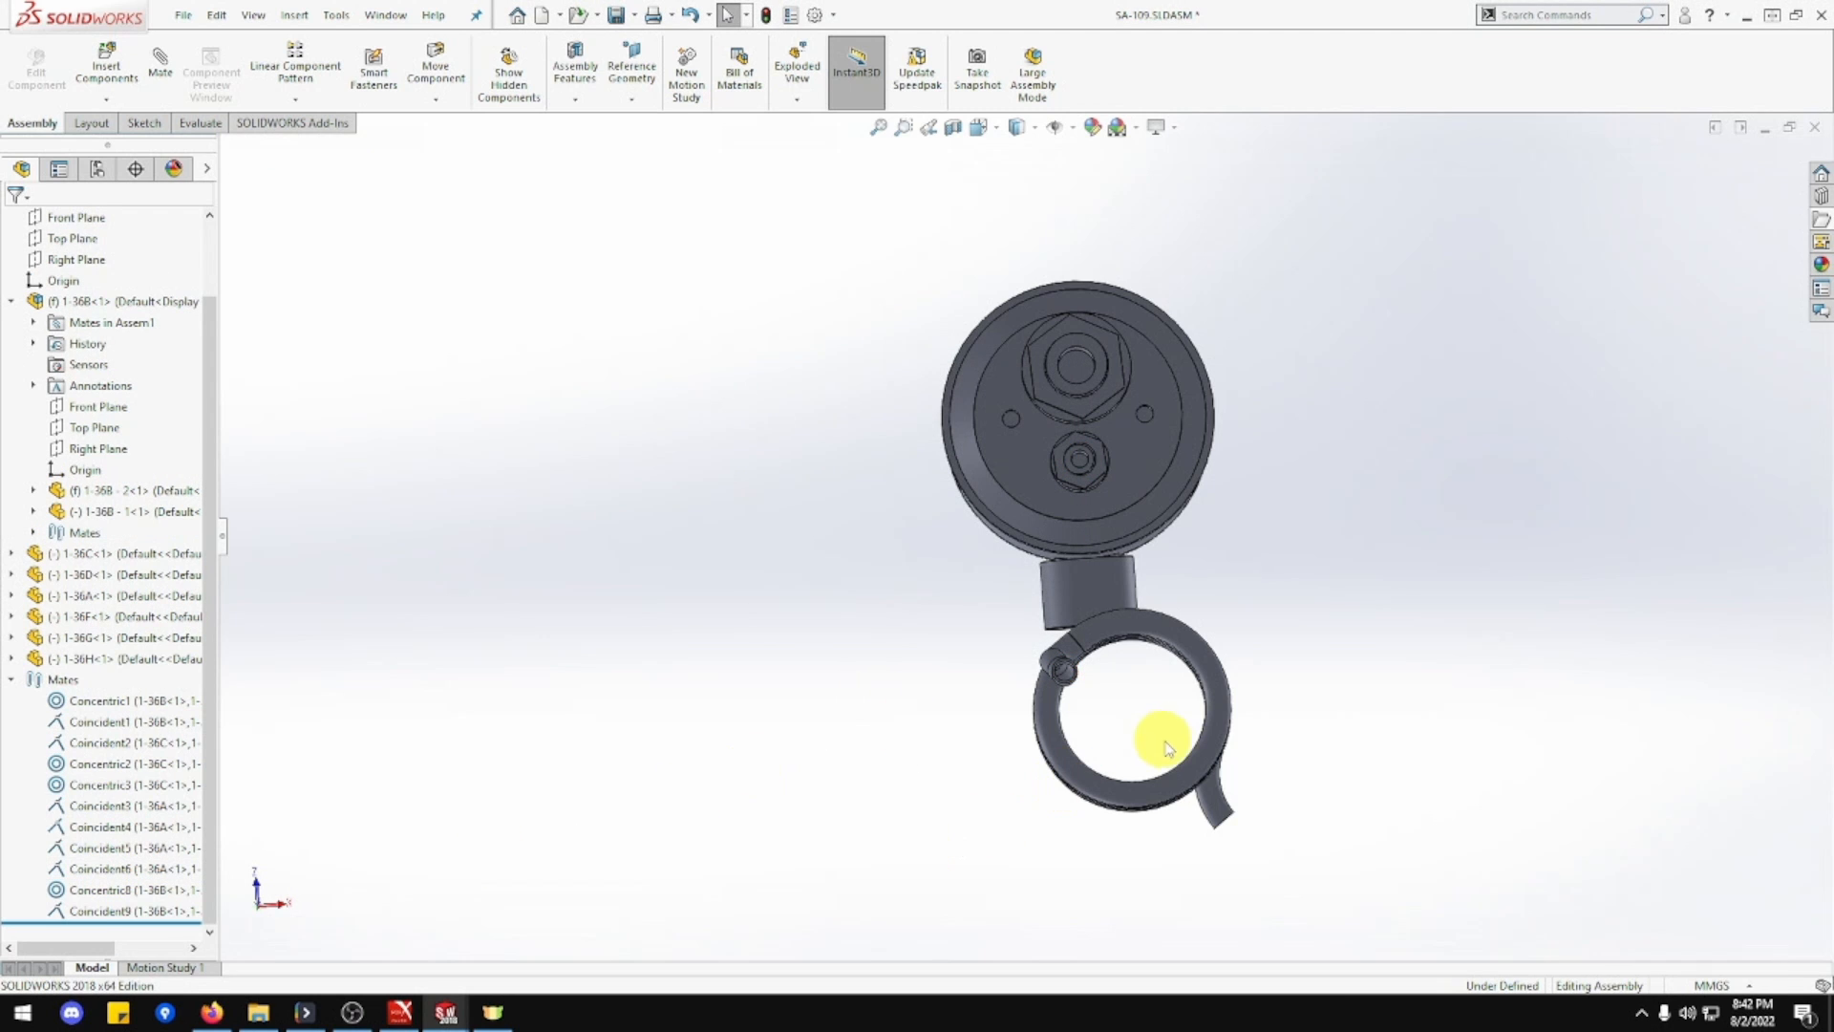
# Move coil 1-36F from below the side port up to a spot beside the vessel.
pyautogui.moveTo(1209, 680); pyautogui.dragTo(1363, 564)
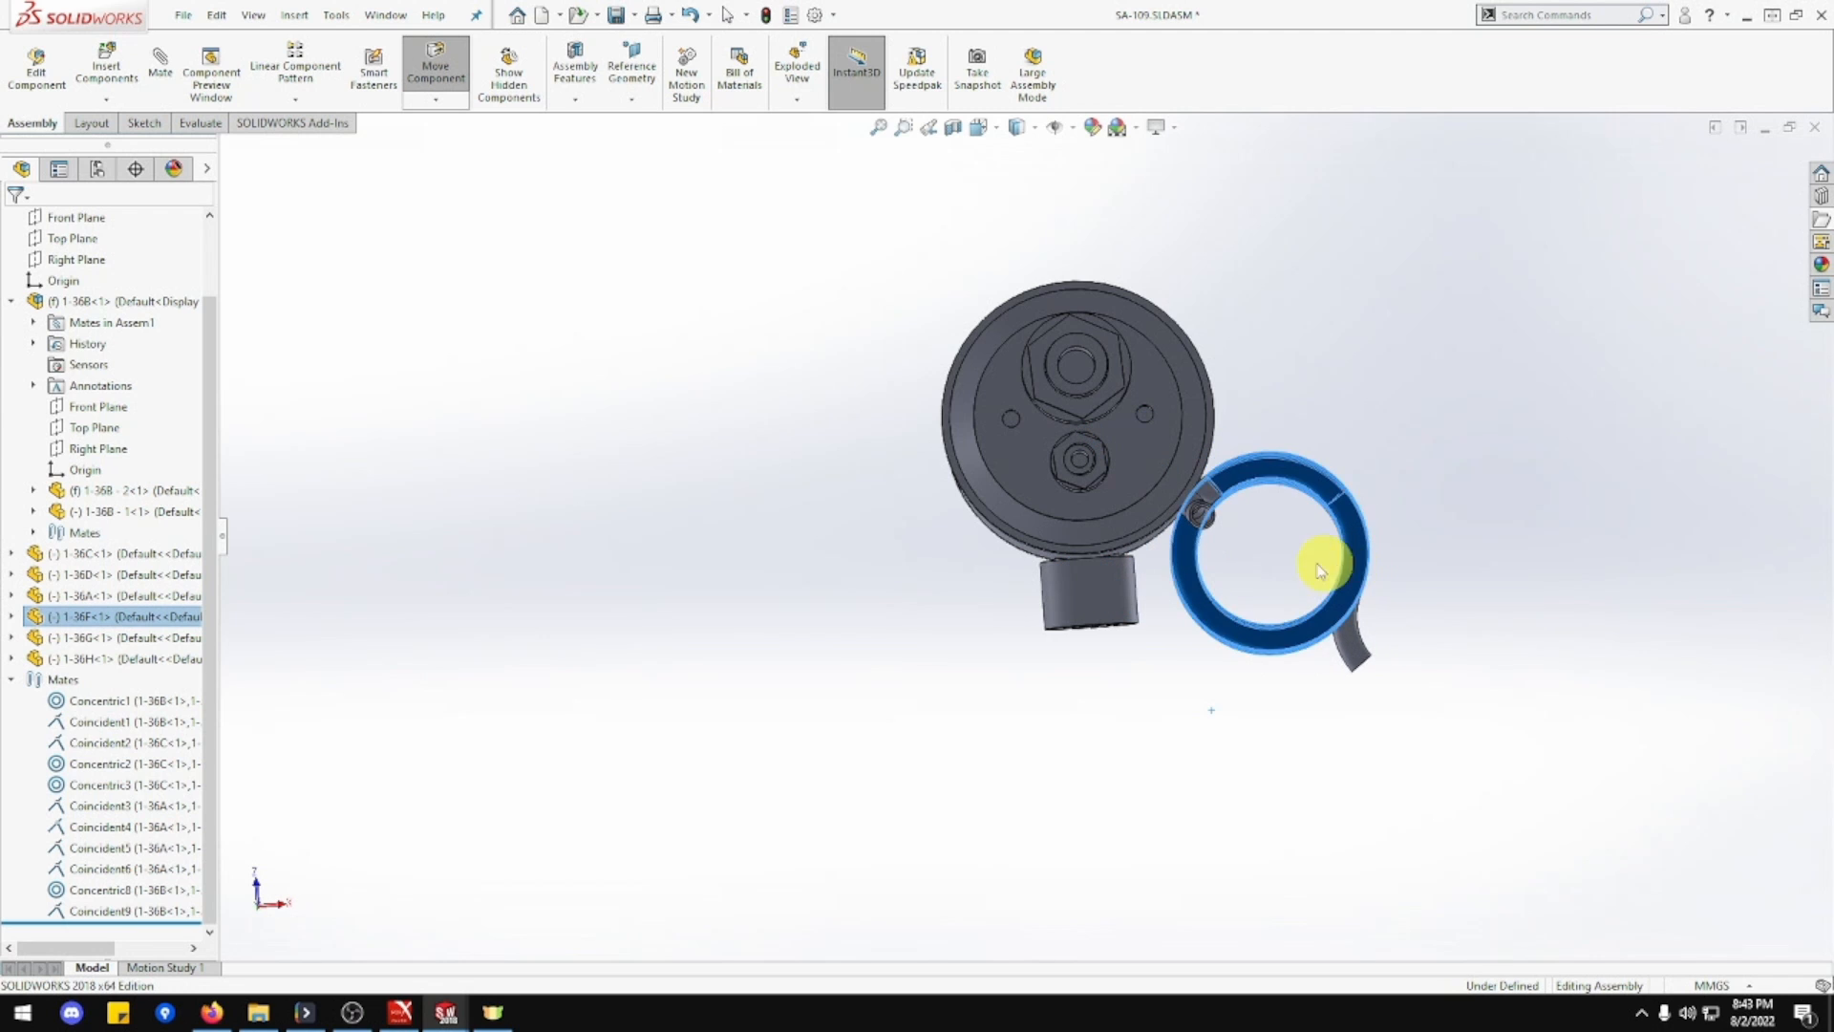
pyautogui.press('Escape')
pyautogui.moveTo(1318, 561); pyautogui.dragTo(1232, 548, button='middle')
pyautogui.scroll(-3, 1284, 530)
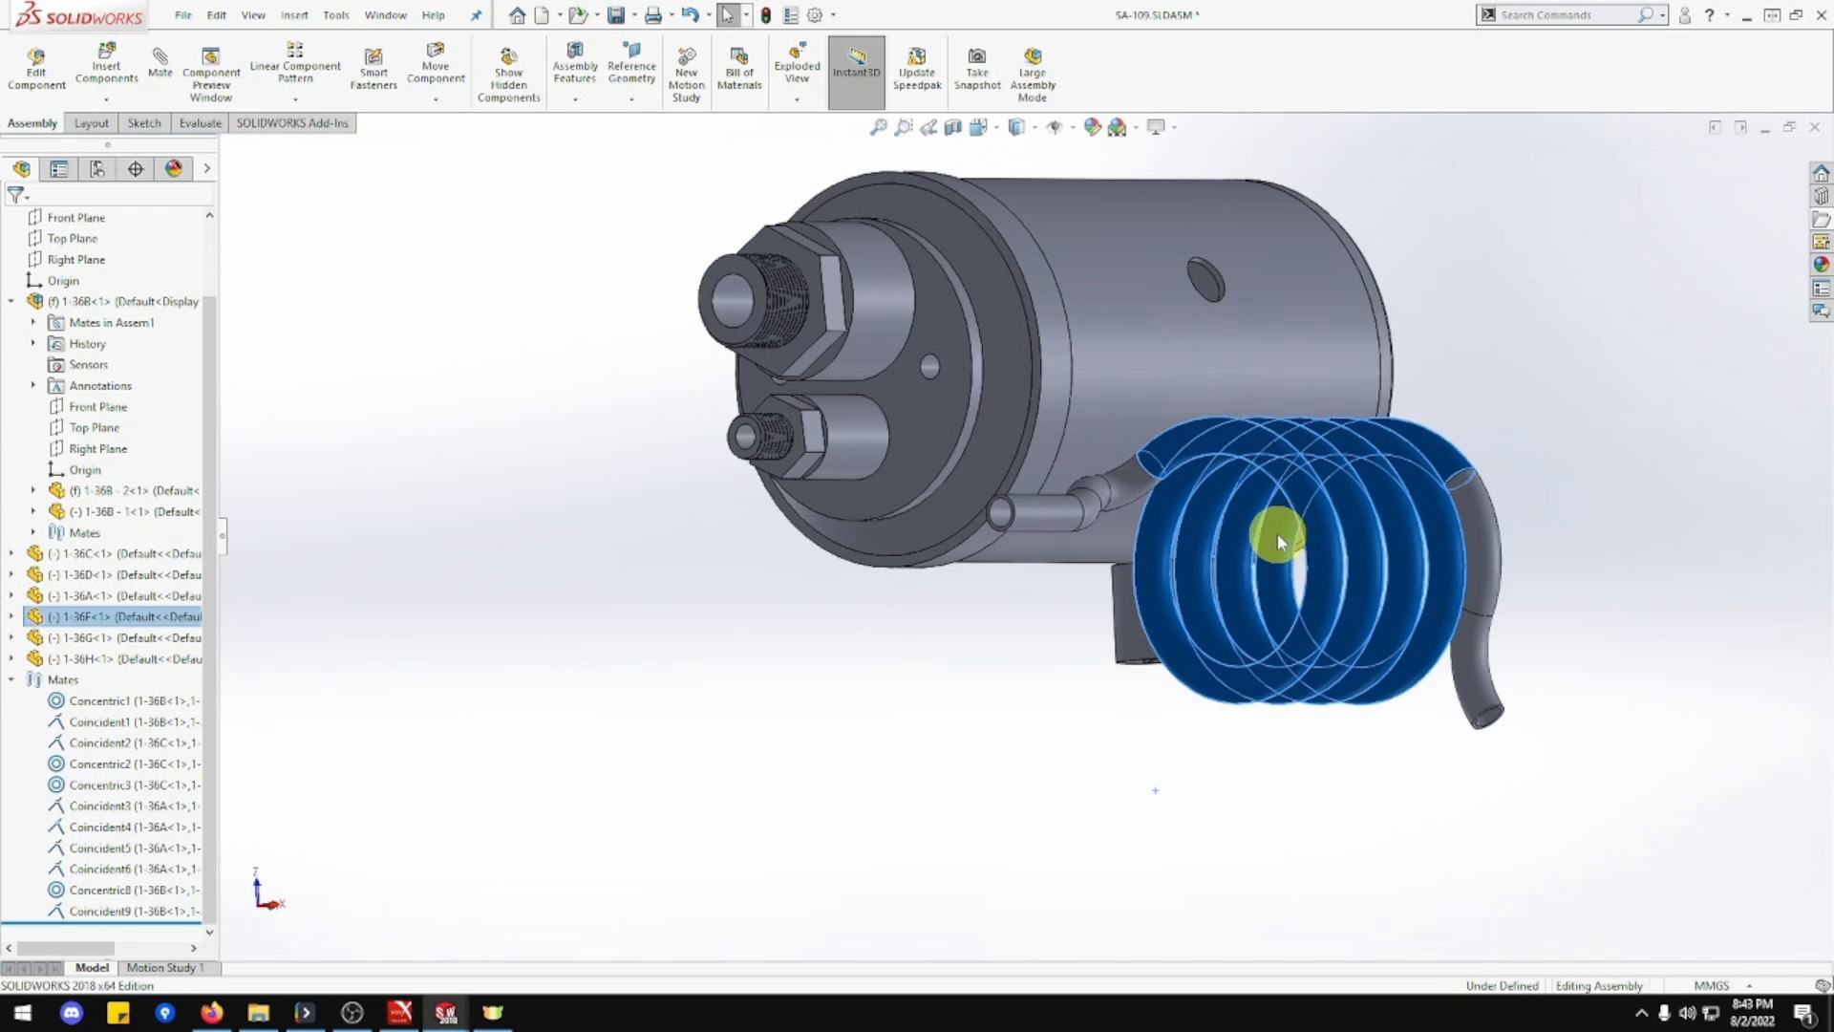
pyautogui.click(602, 619)
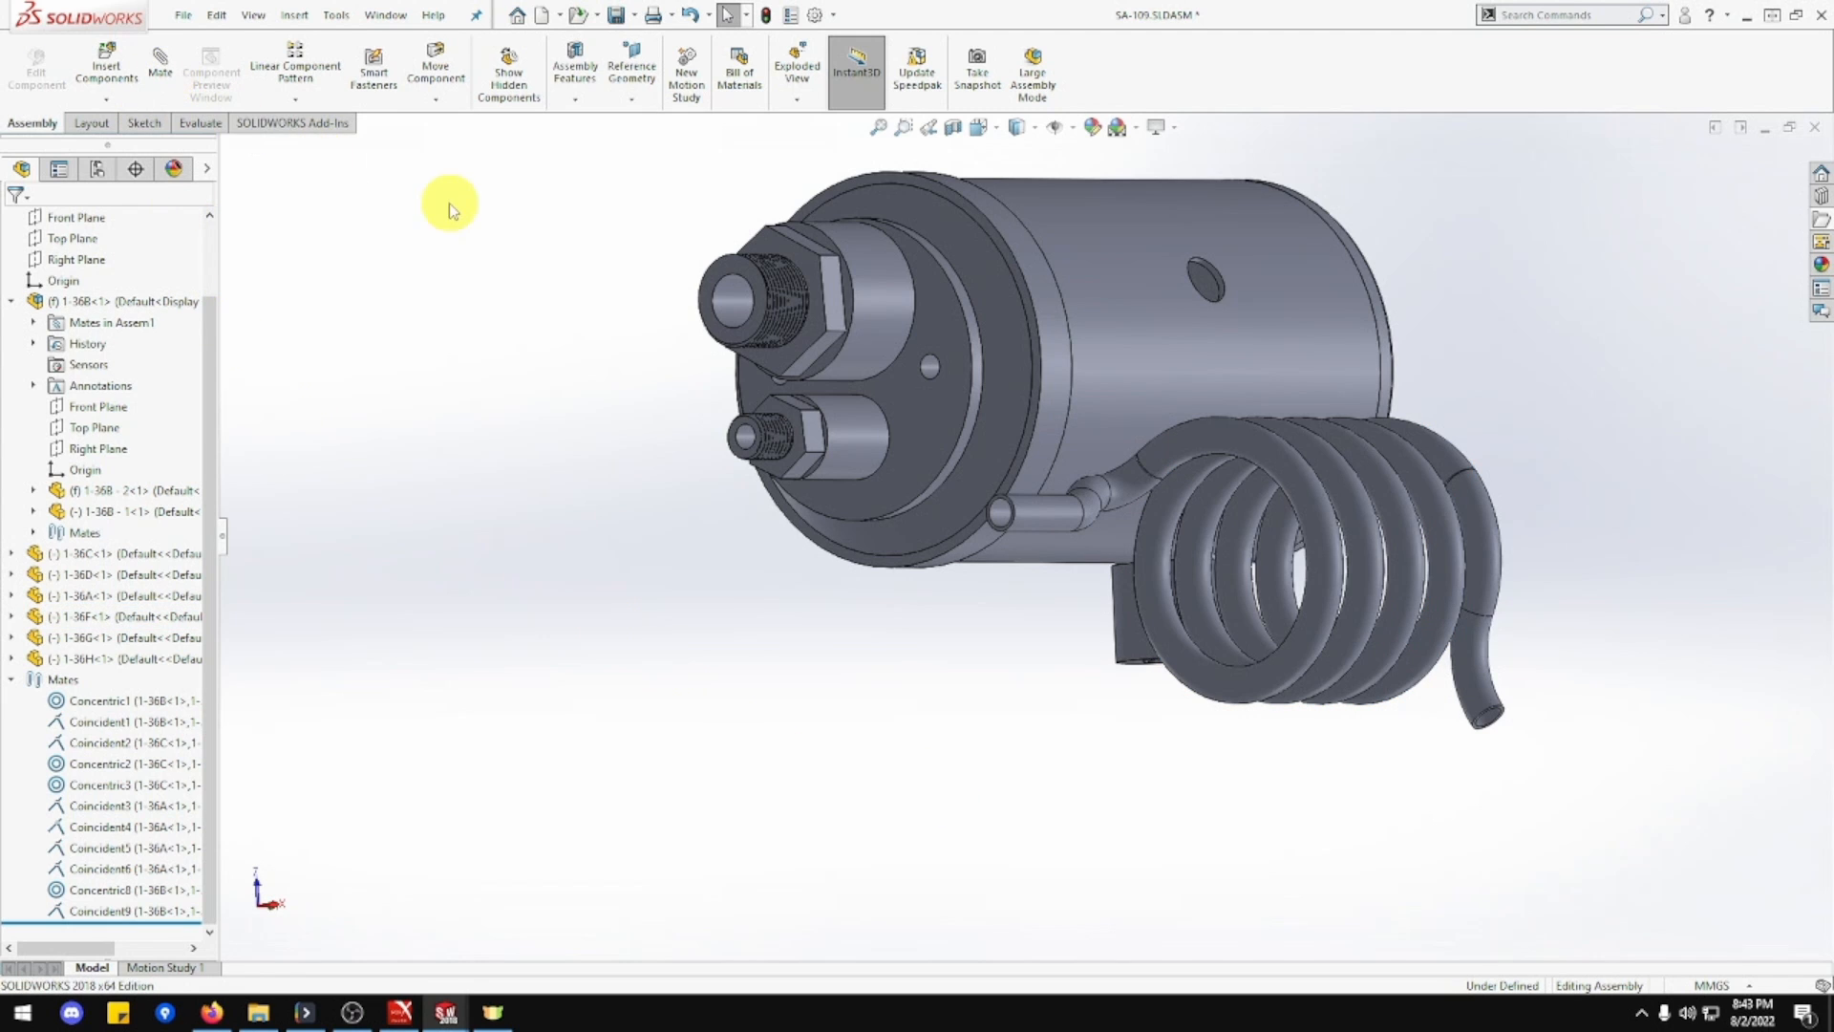
# Shift coil 1-36F along the vessel's length toward the base 1-36A end.
pyautogui.moveTo(897, 409); pyautogui.dragTo(1189, 431, button='middle')
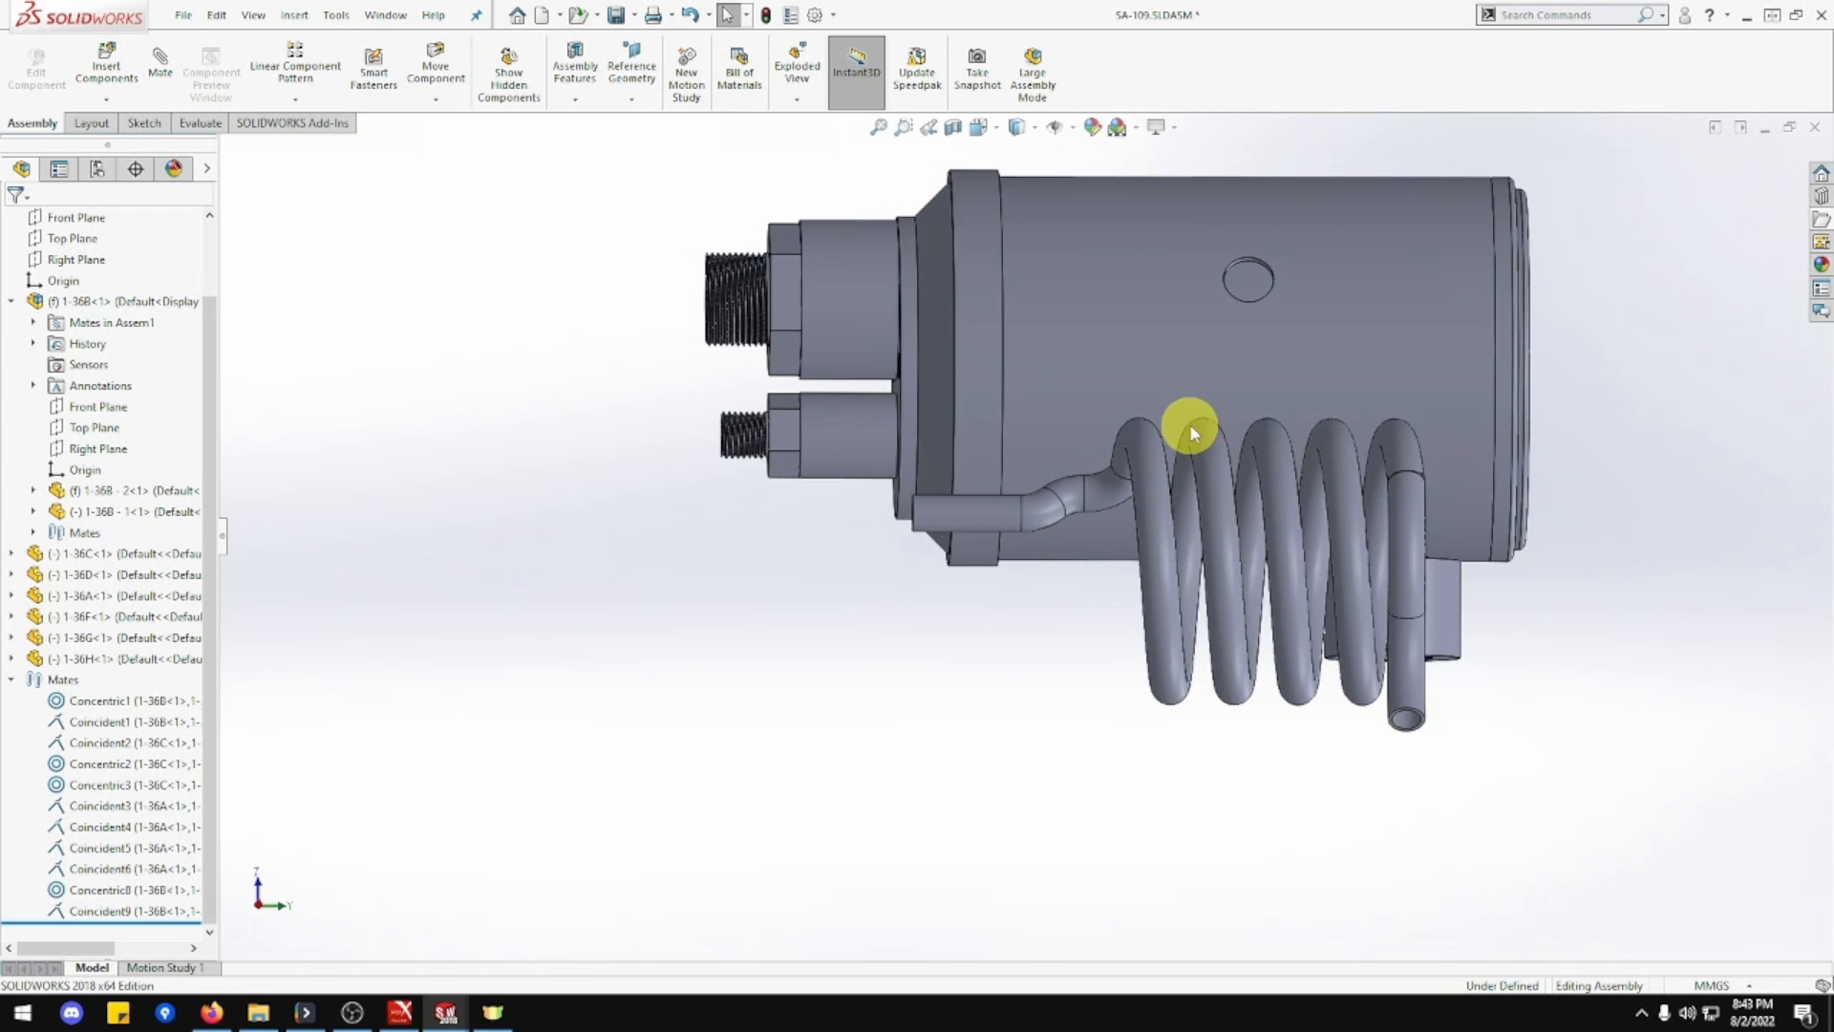
pyautogui.click(1299, 480)
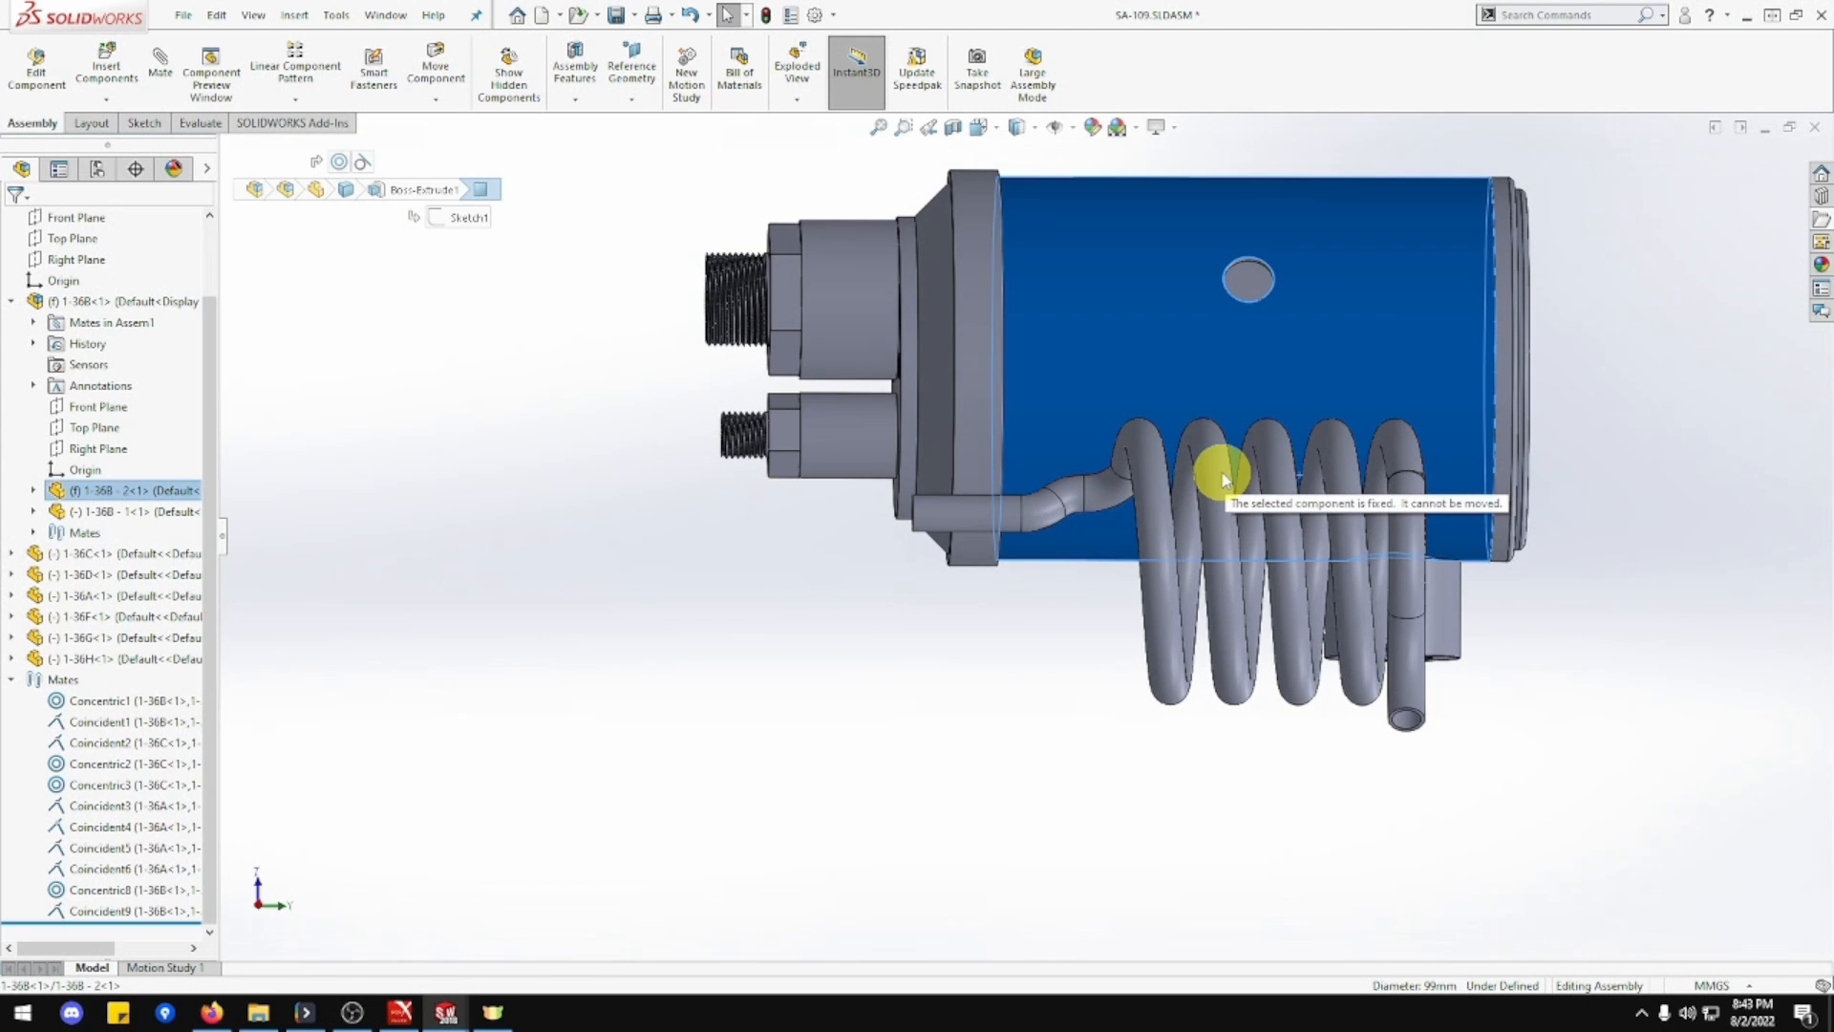
pyautogui.click(1230, 520)
pyautogui.moveTo(1230, 521); pyautogui.dragTo(1023, 520)
pyautogui.moveTo(1023, 520); pyautogui.dragTo(909, 700, button='middle')
pyautogui.click(909, 700)
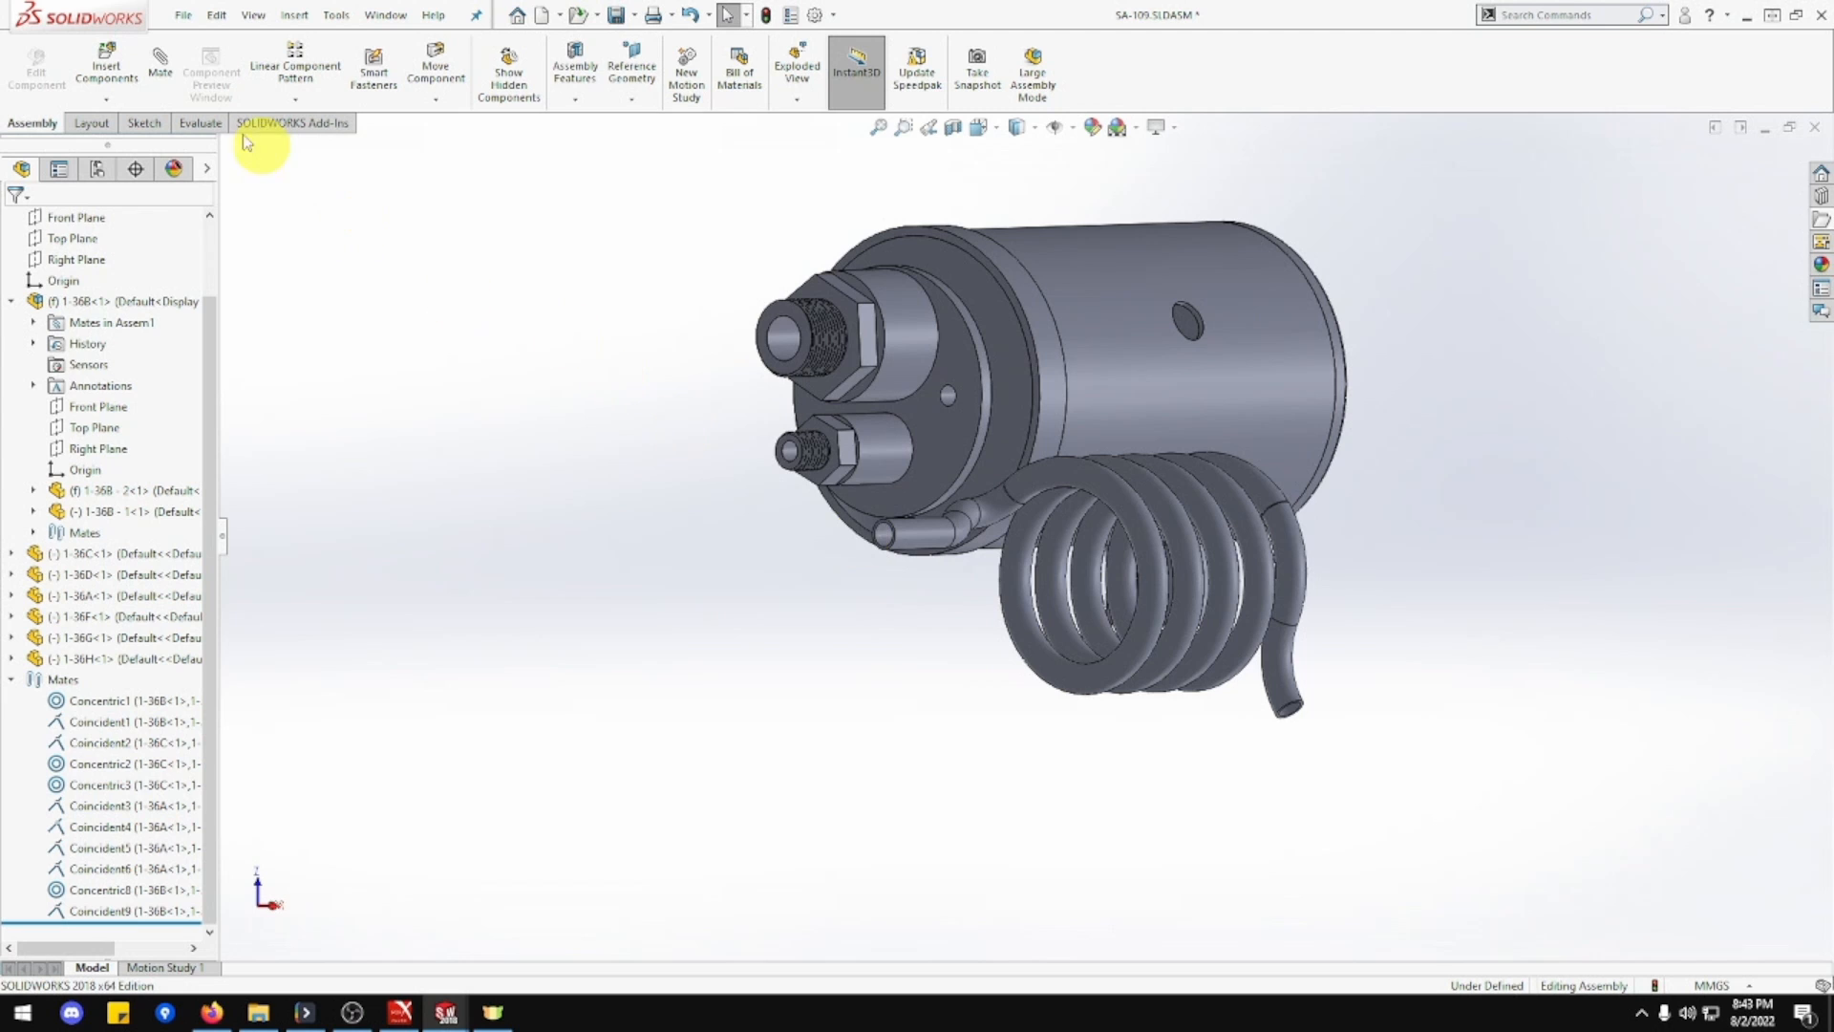
# Add a tangent mate between a coil face of 1-36F and the cylindrical wall of vessel 1-36B.
pyautogui.click(159, 59)
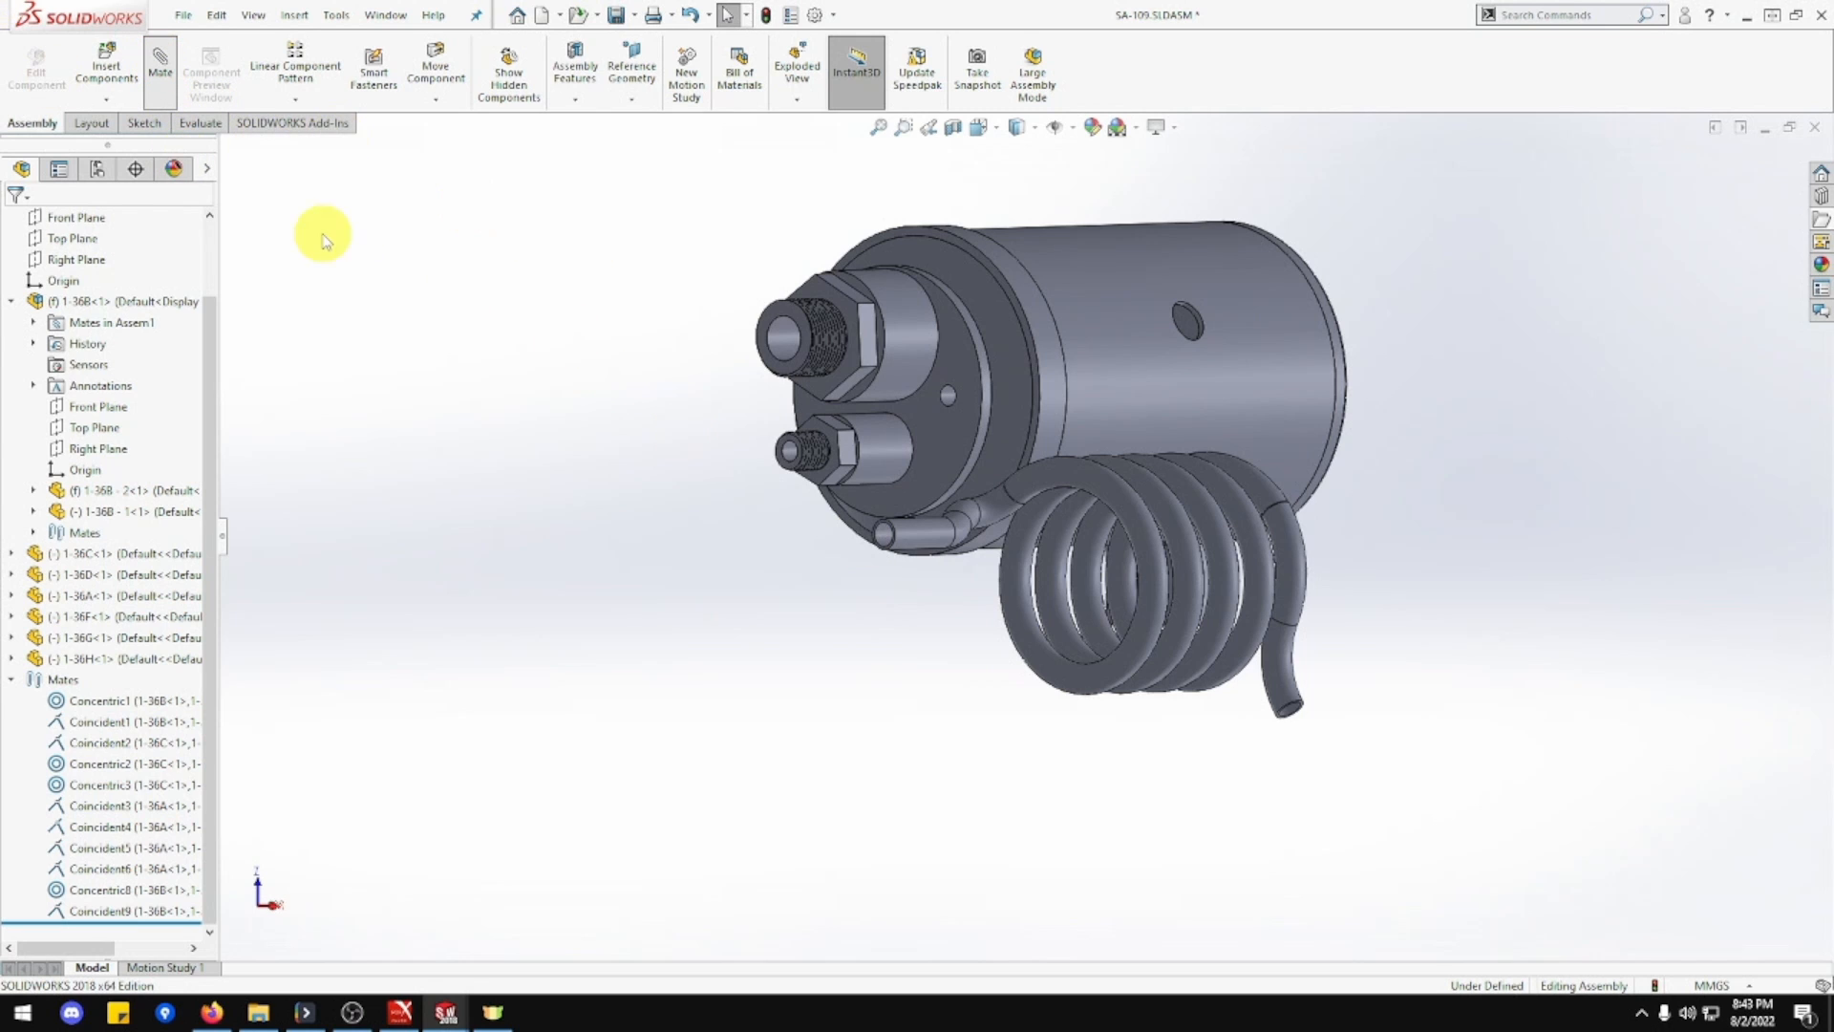
pyautogui.click(1153, 492)
pyautogui.click(1117, 373)
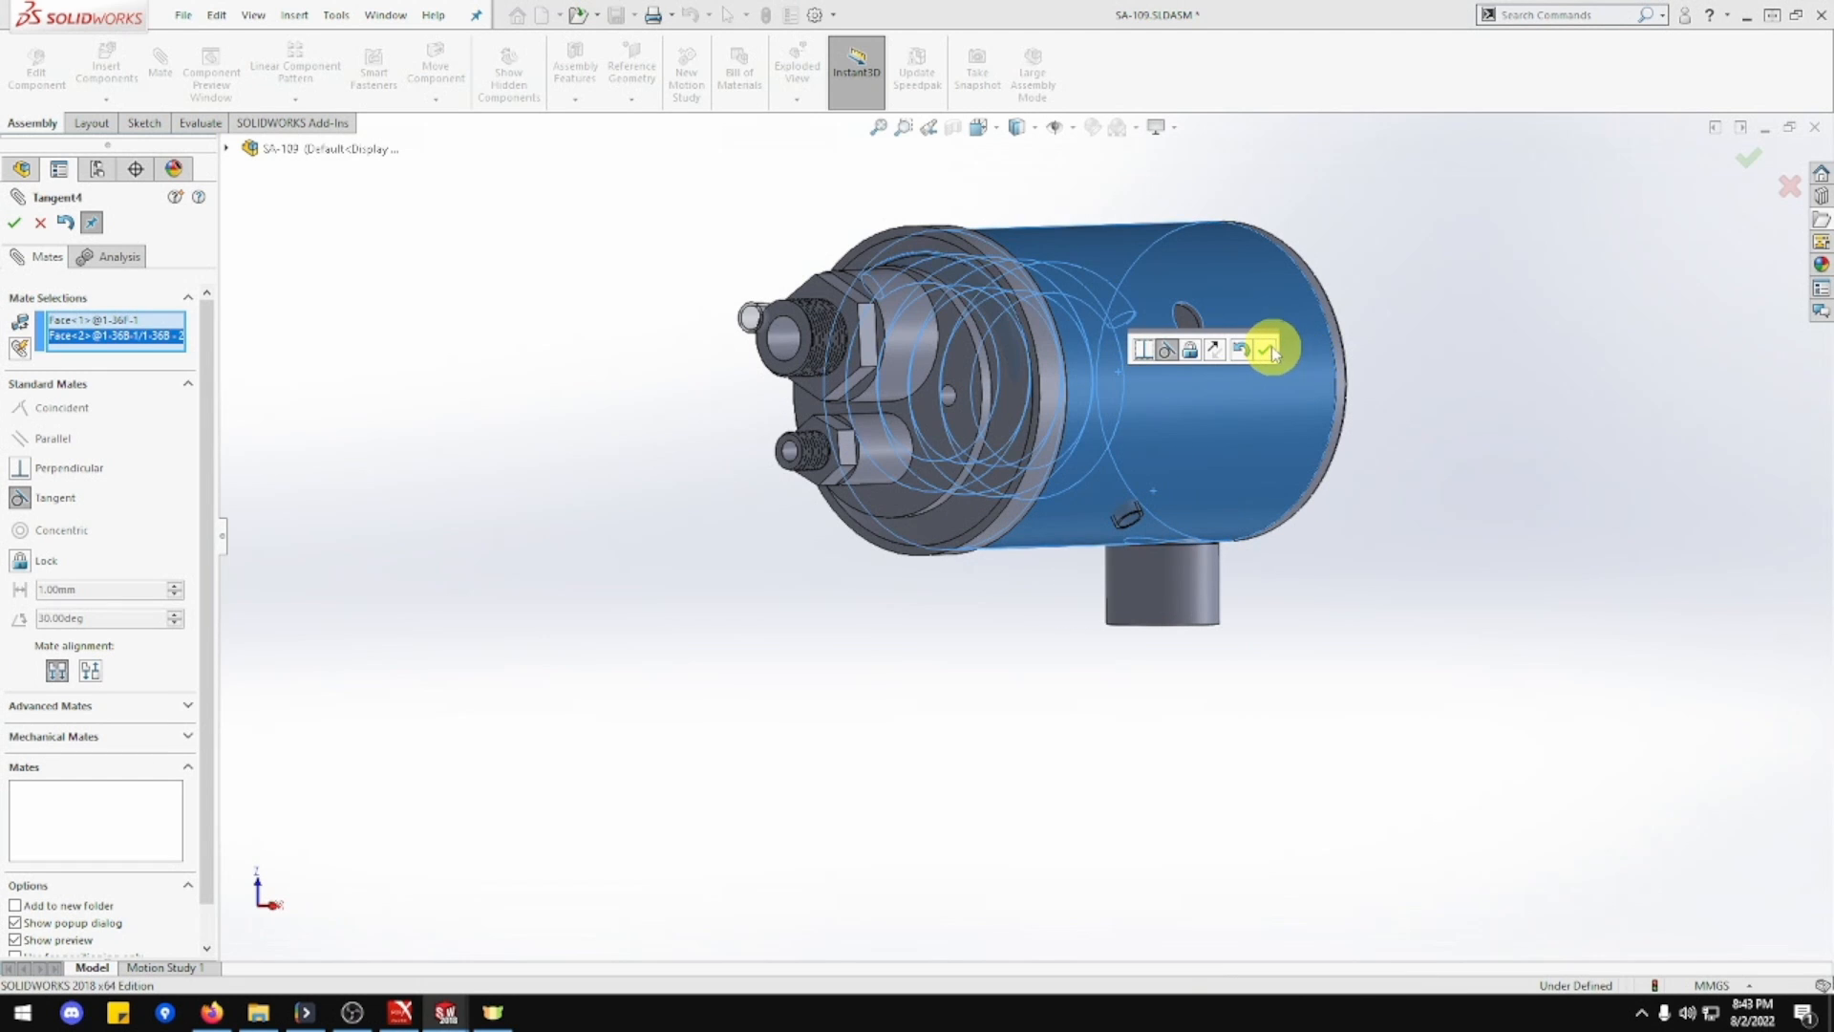
pyautogui.click(1268, 355)
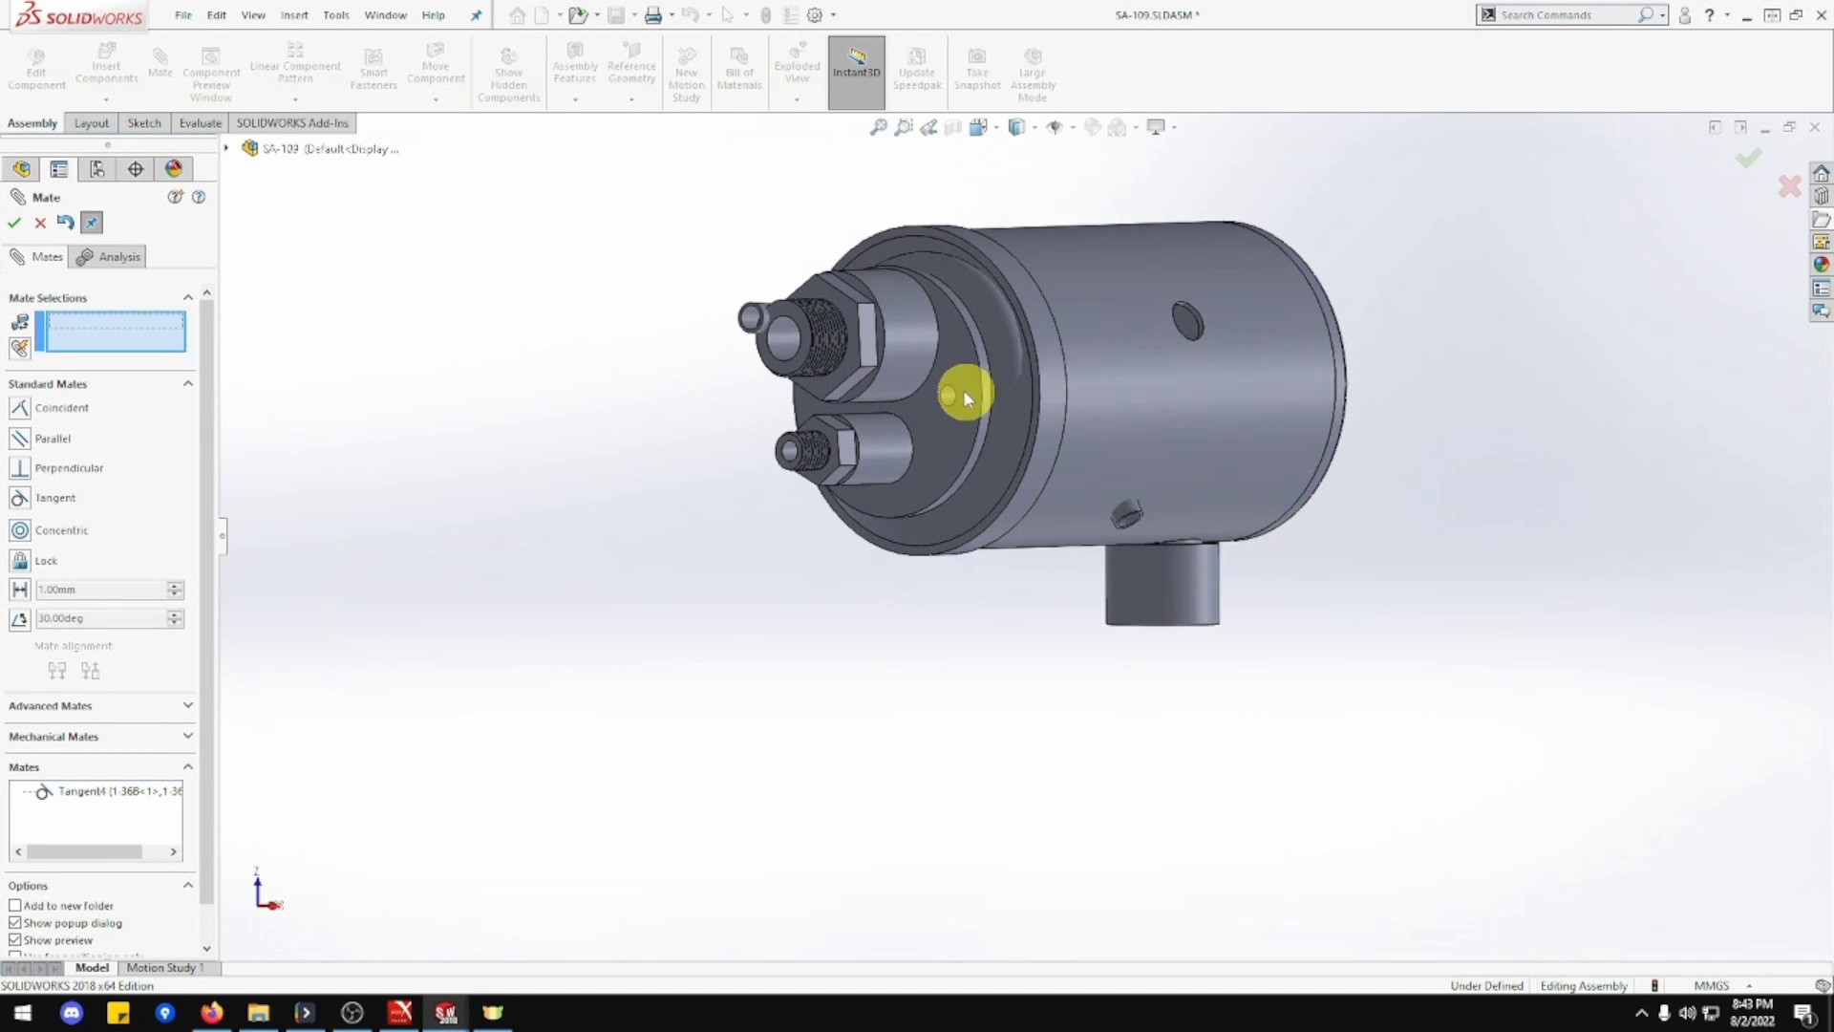
pyautogui.moveTo(963, 390); pyautogui.dragTo(1008, 394, button='middle')
pyautogui.scroll(-3, 1022, 369)
pyautogui.scroll(-2, 1022, 369)
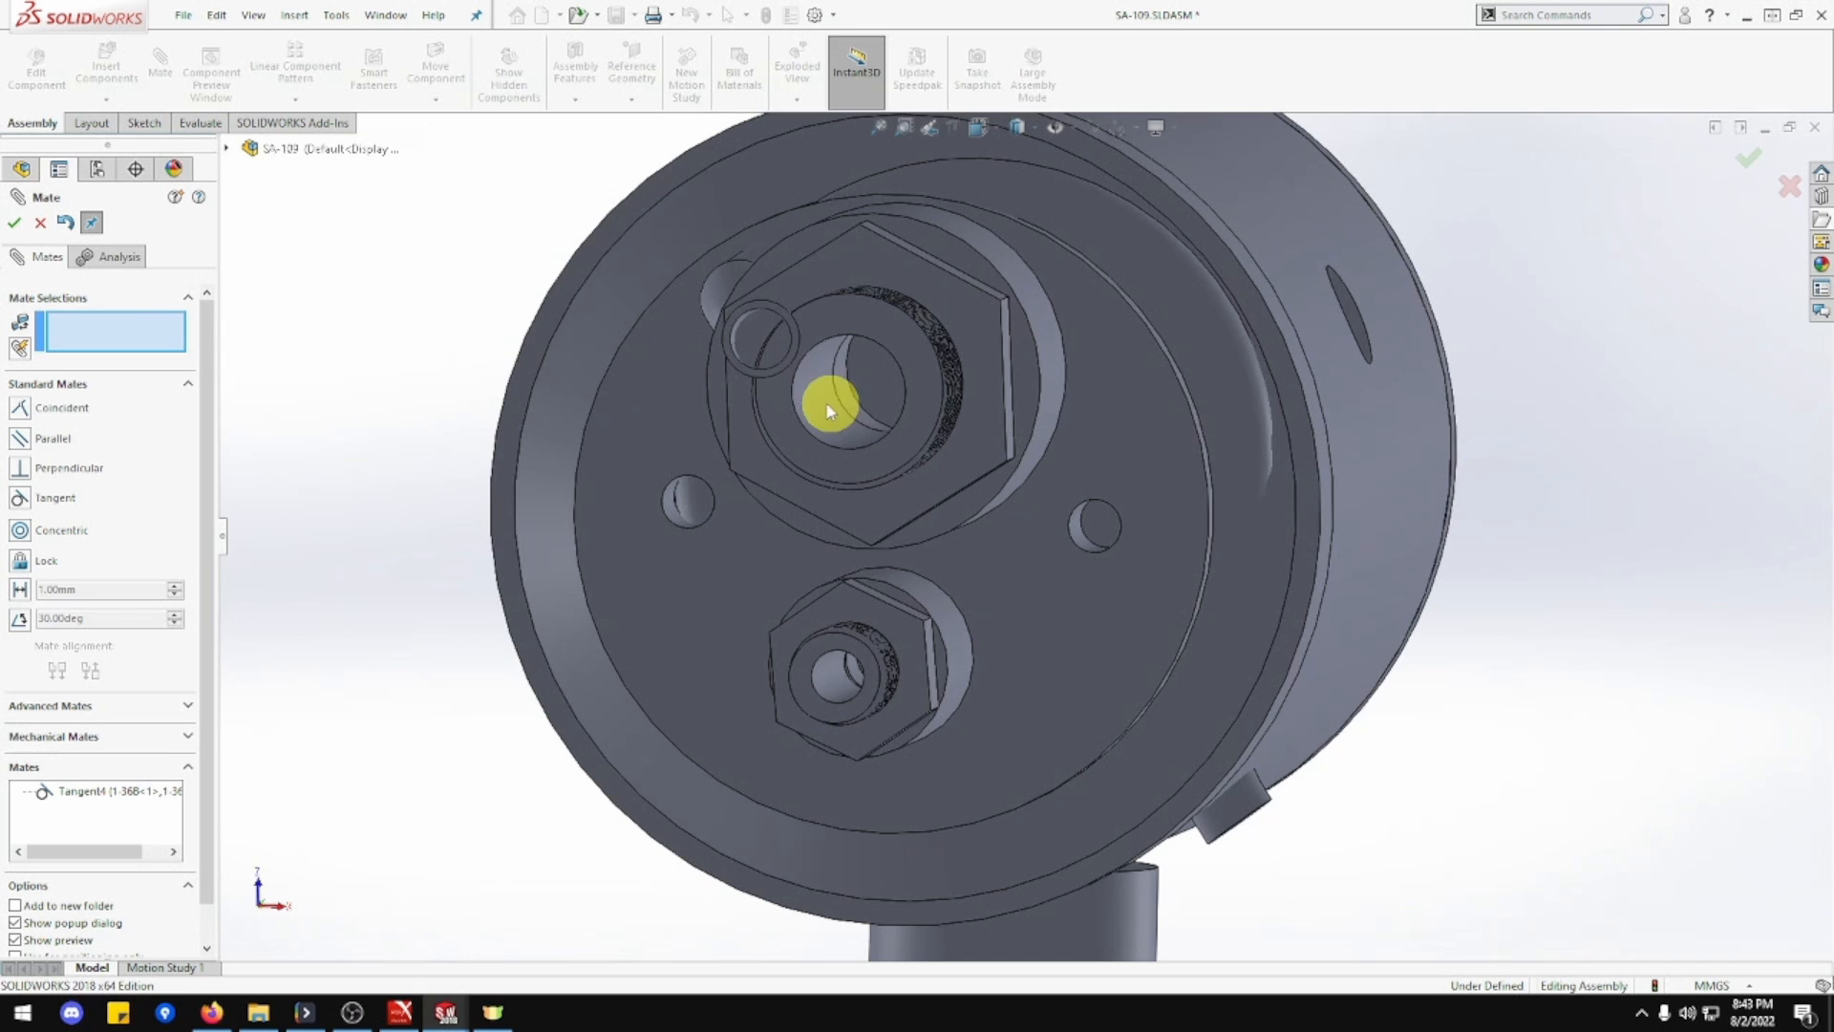
pyautogui.click(778, 372)
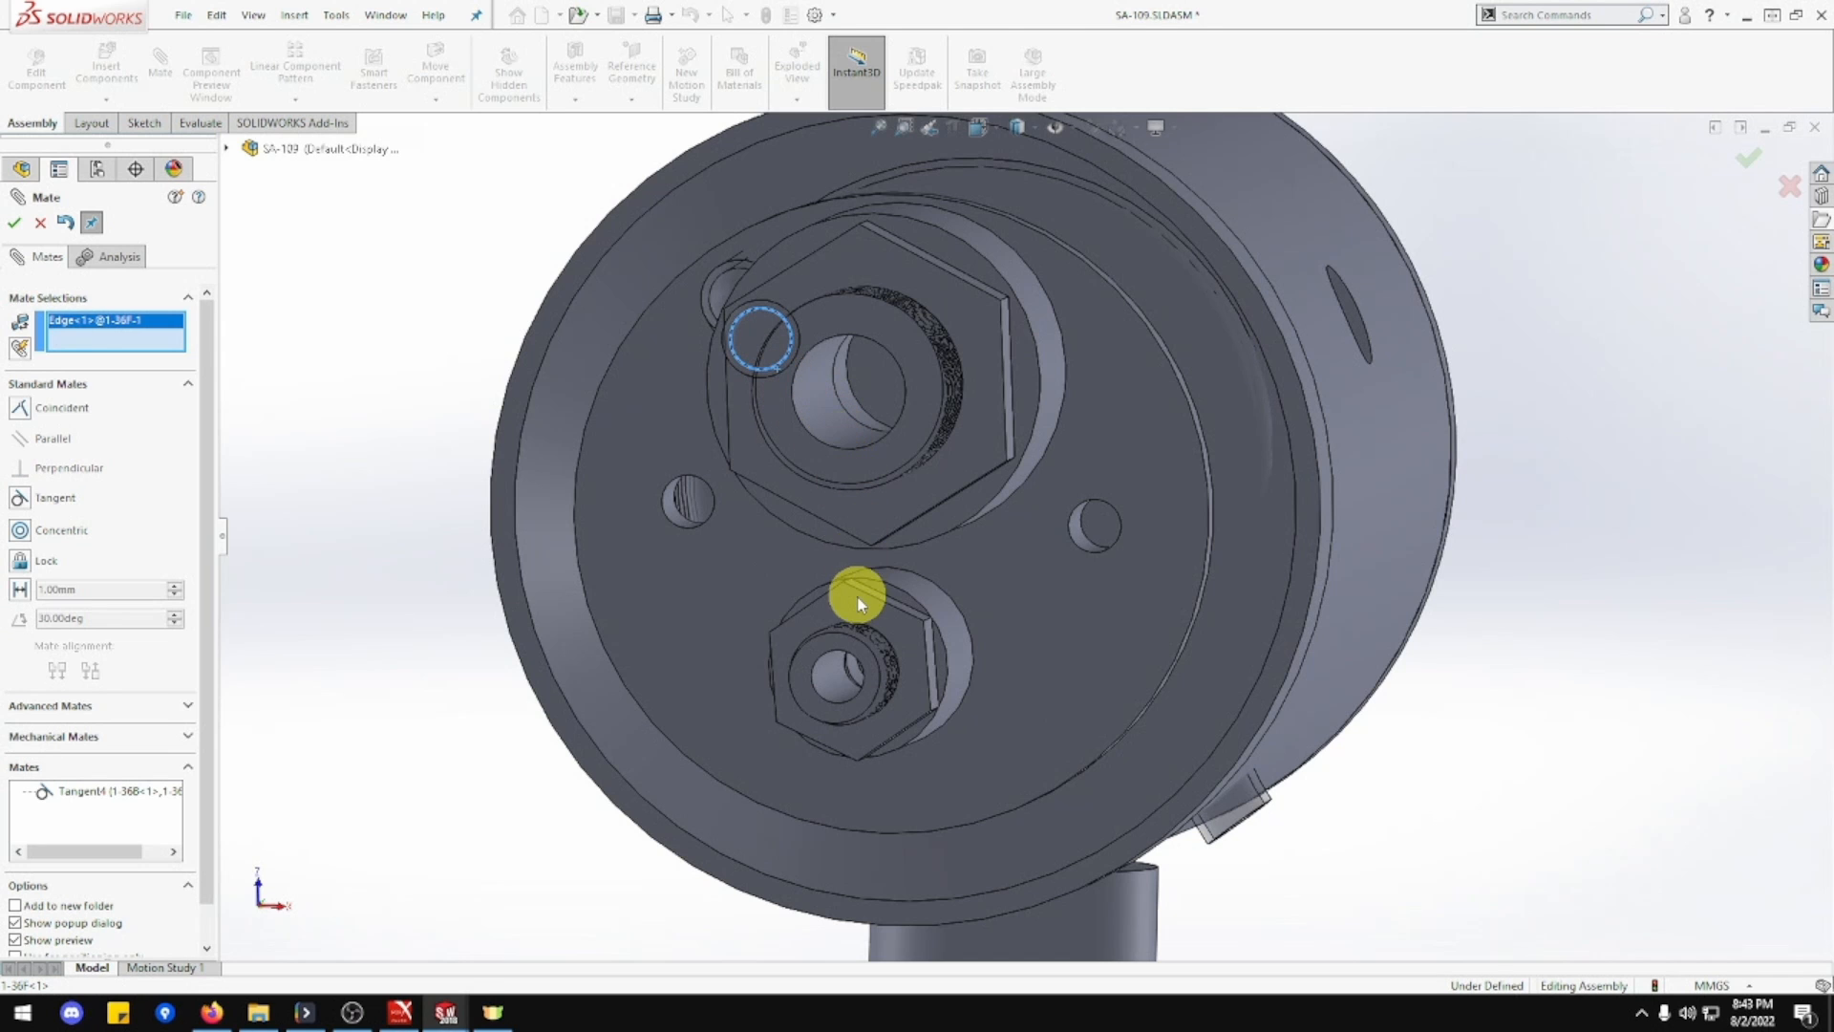
pyautogui.scroll(2, 851, 596)
pyautogui.scroll(-4, 876, 668)
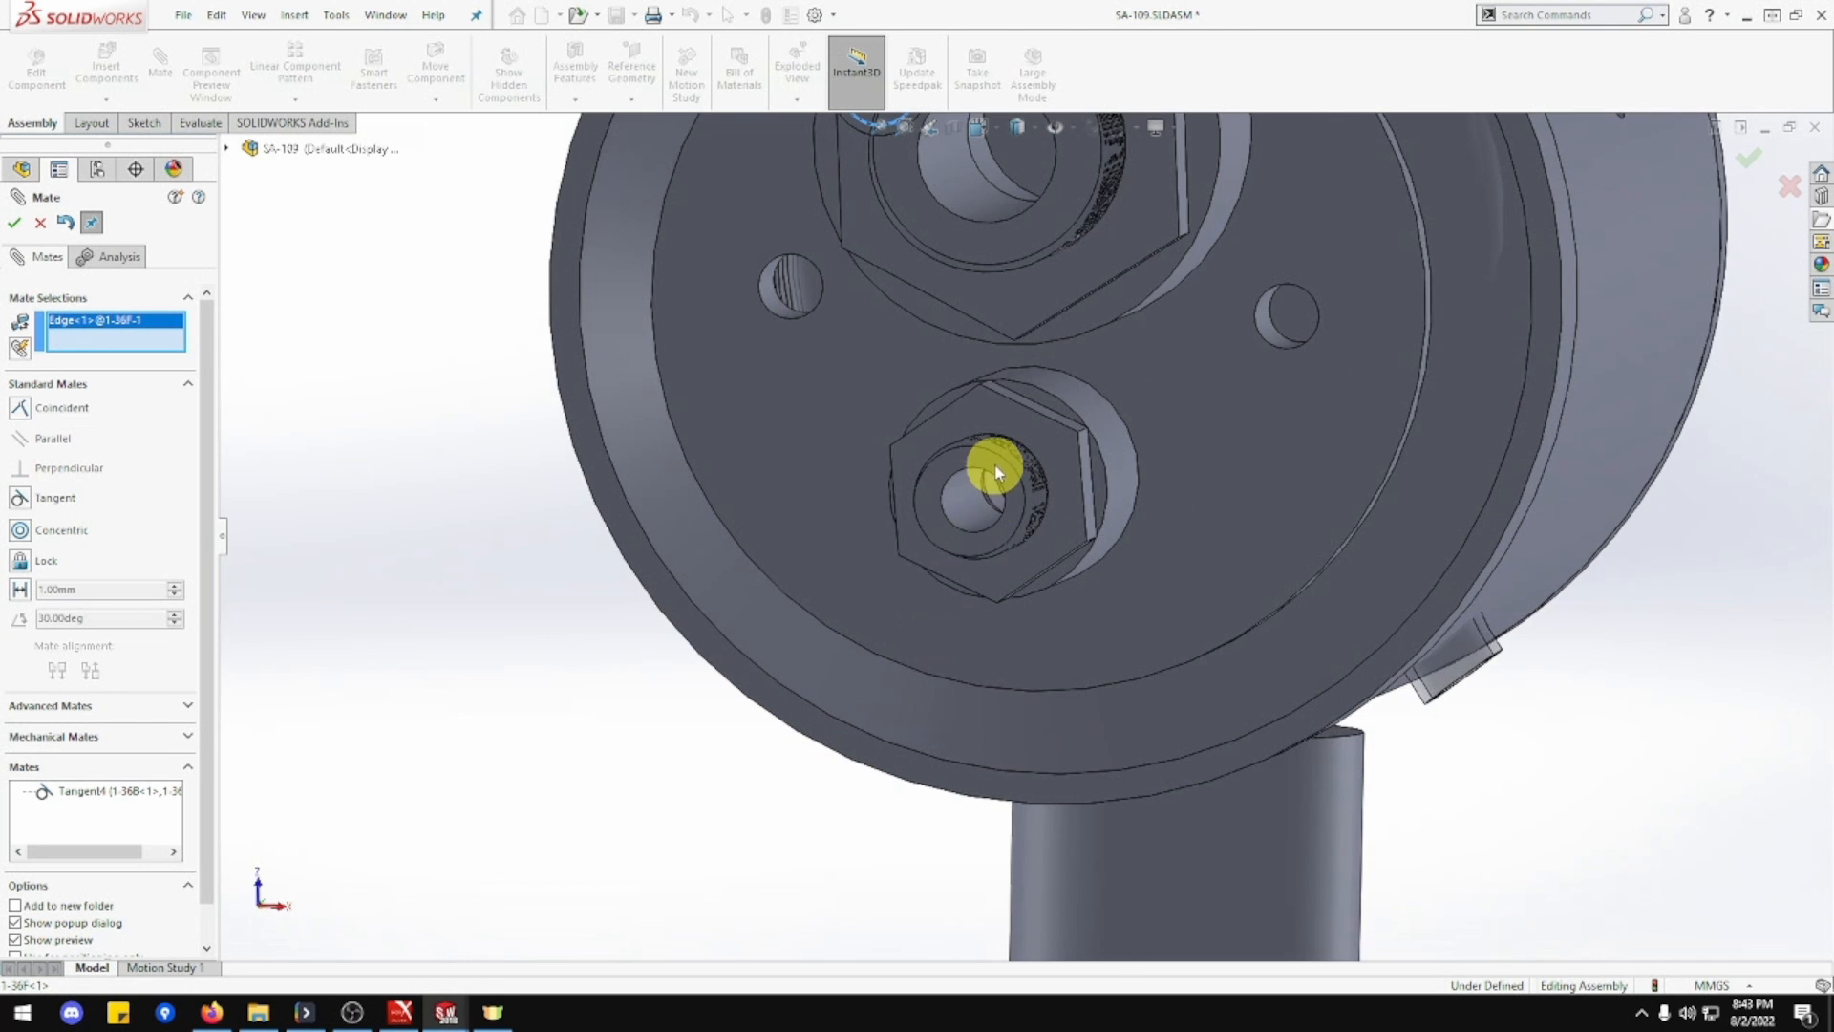
pyautogui.scroll(-6, 984, 463)
pyautogui.scroll(-3, 984, 462)
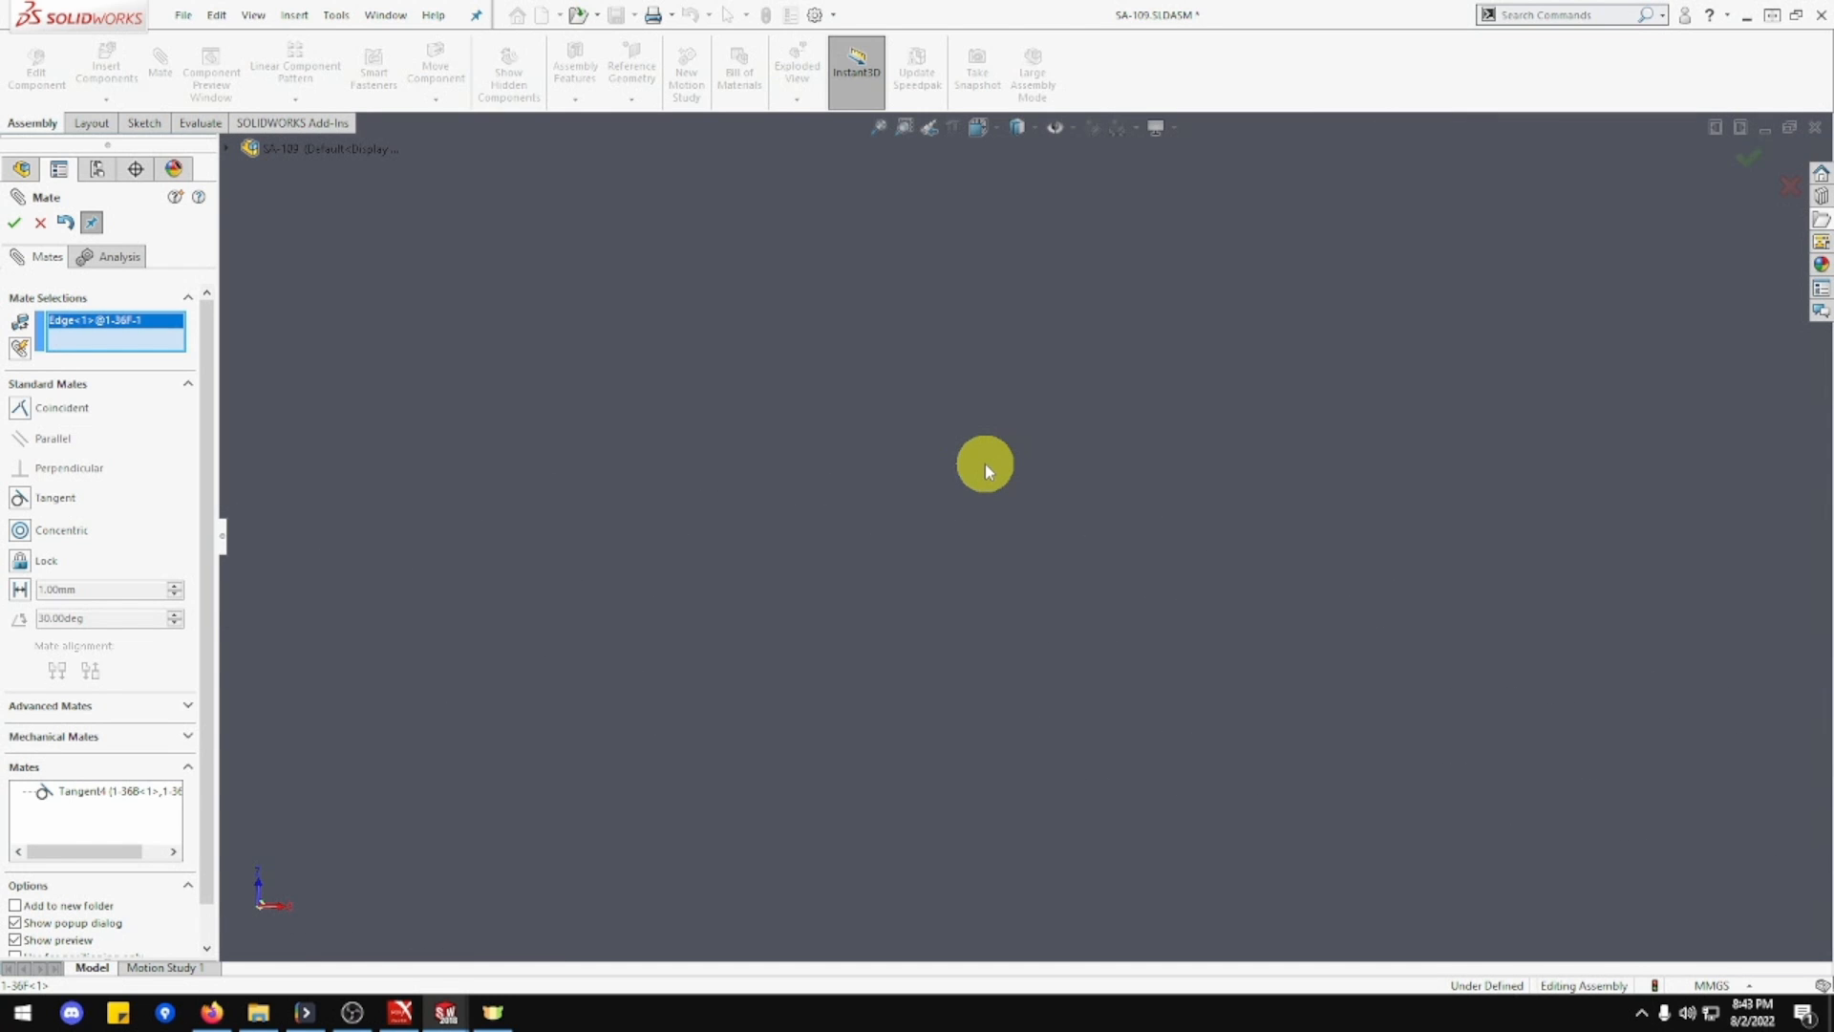
pyautogui.moveTo(983, 463); pyautogui.dragTo(666, 487, button='middle')
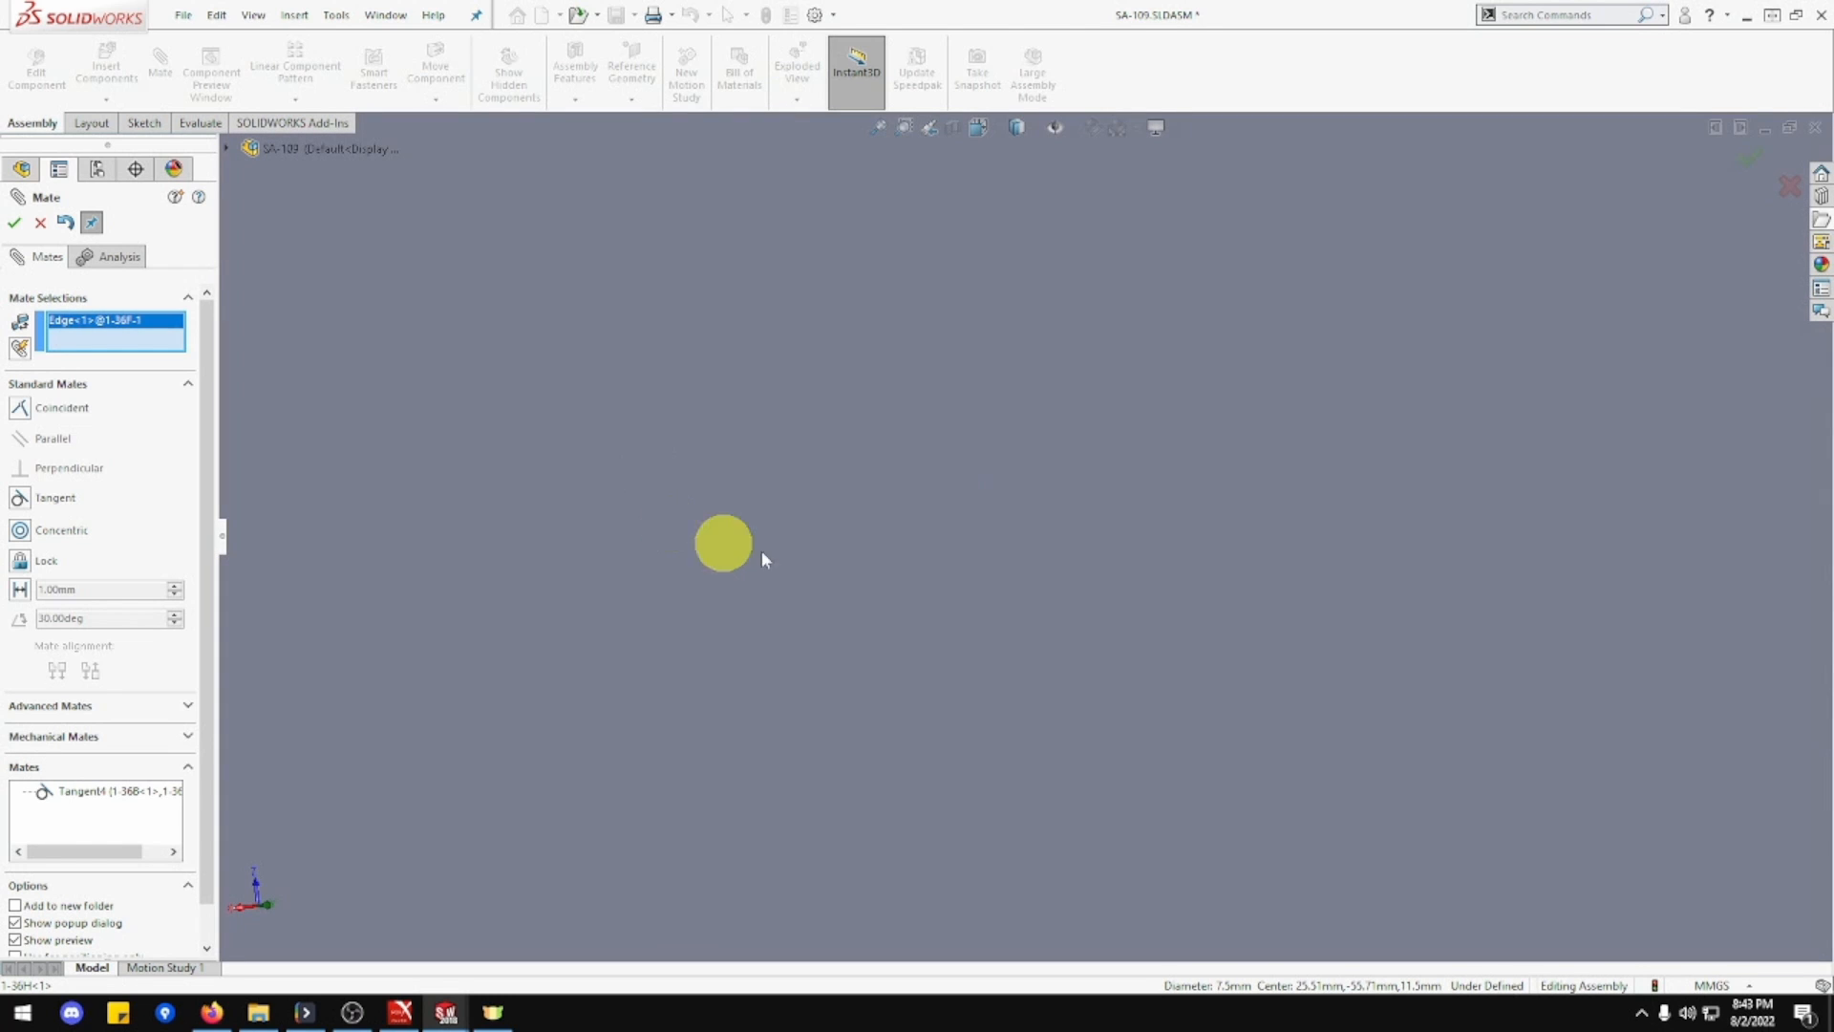
pyautogui.click(877, 129)
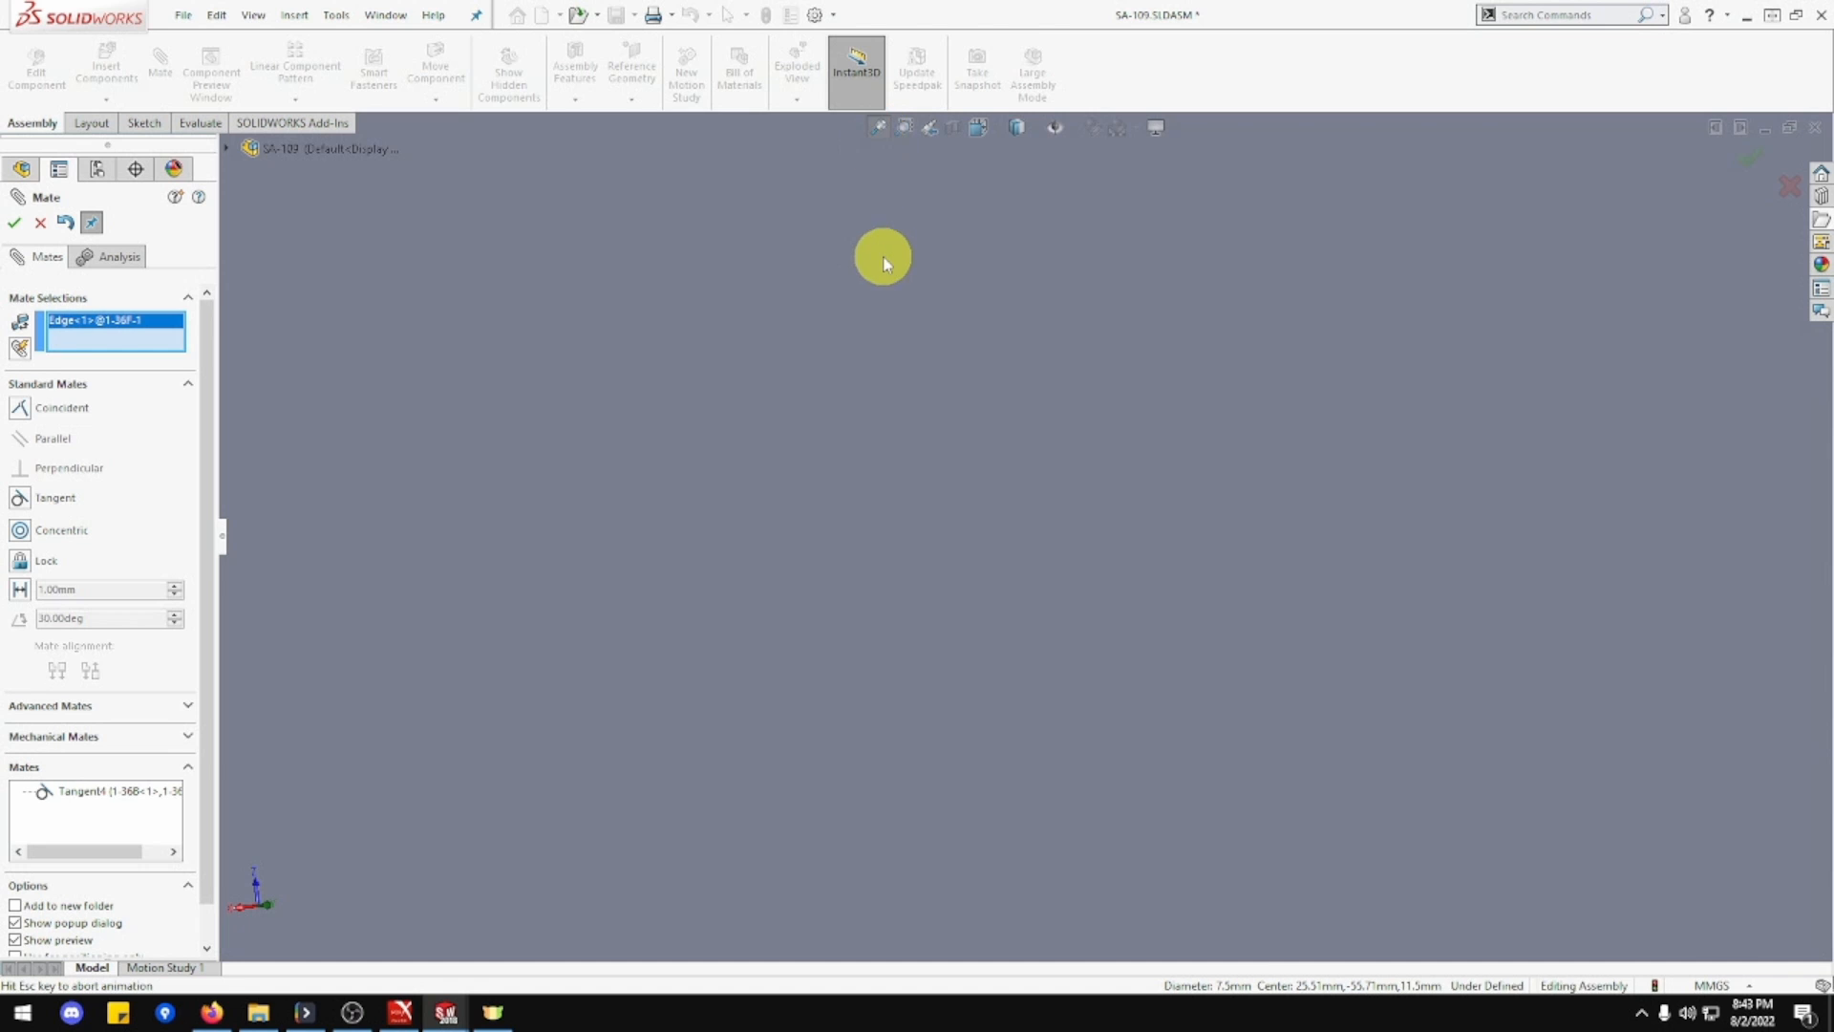
pyautogui.scroll(4, 971, 462)
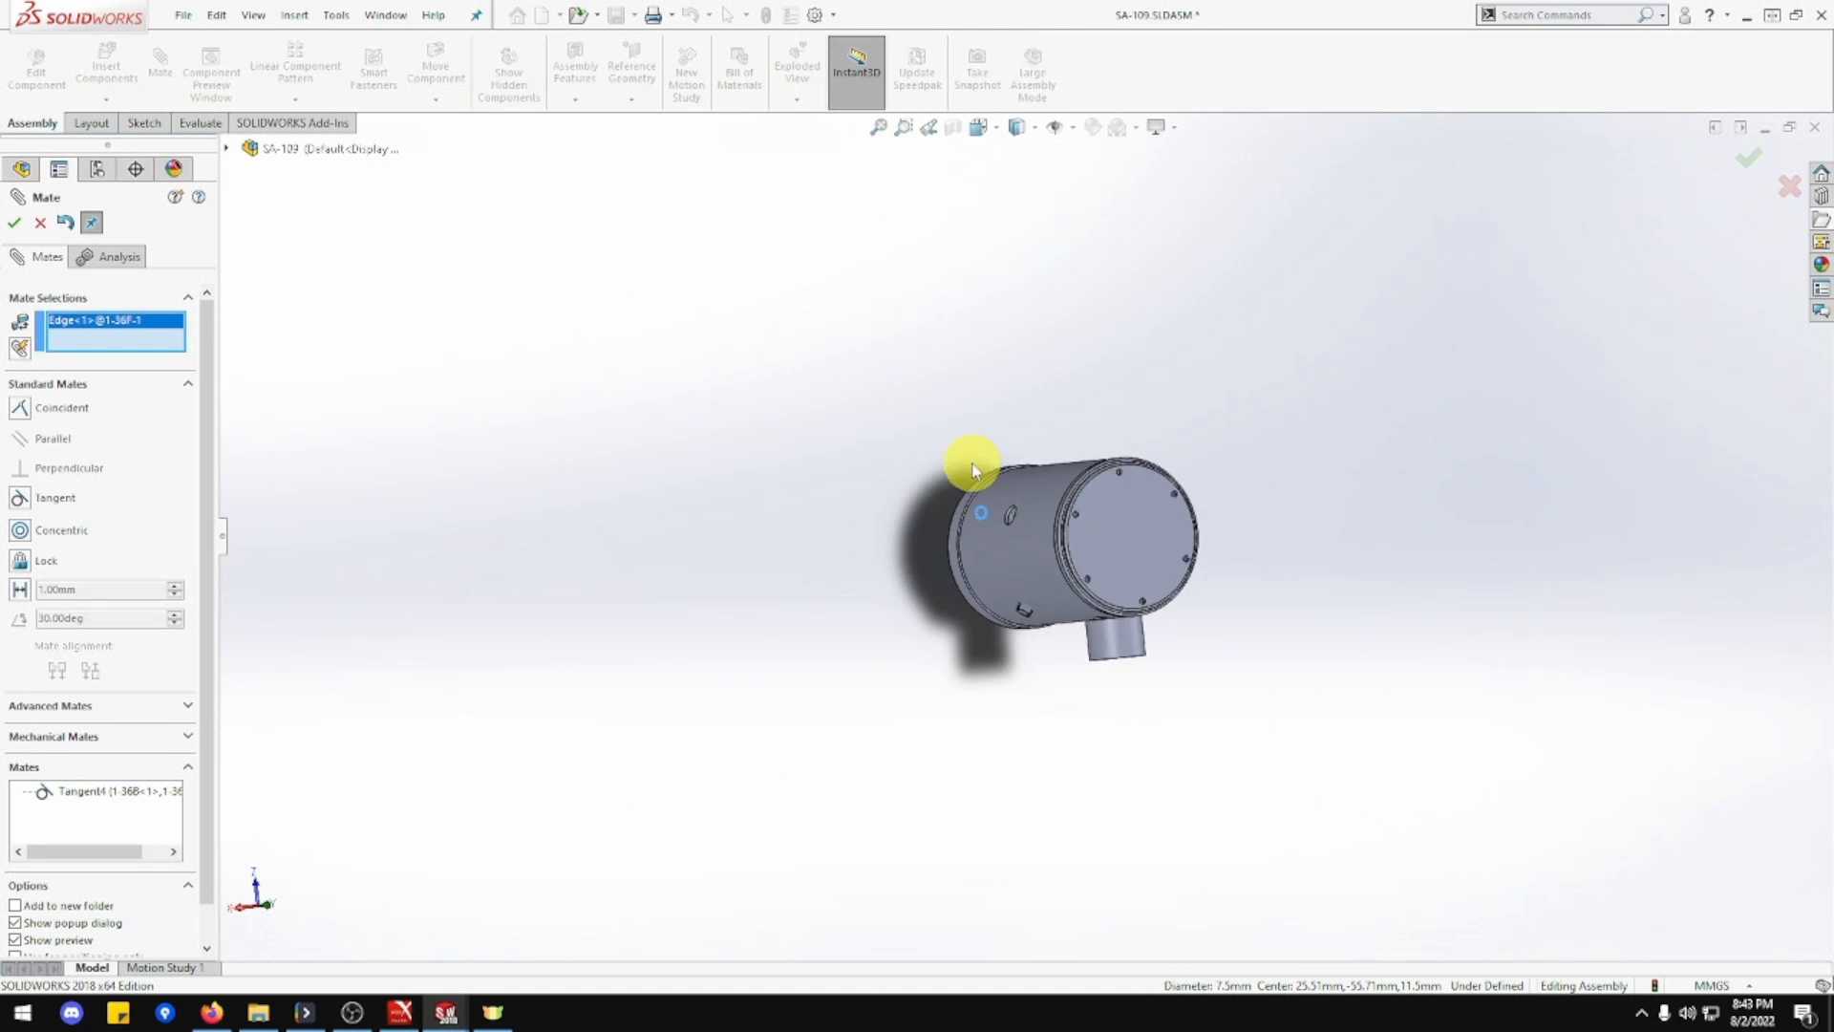
pyautogui.scroll(-5, 1070, 553)
pyautogui.scroll(-10, 944, 511)
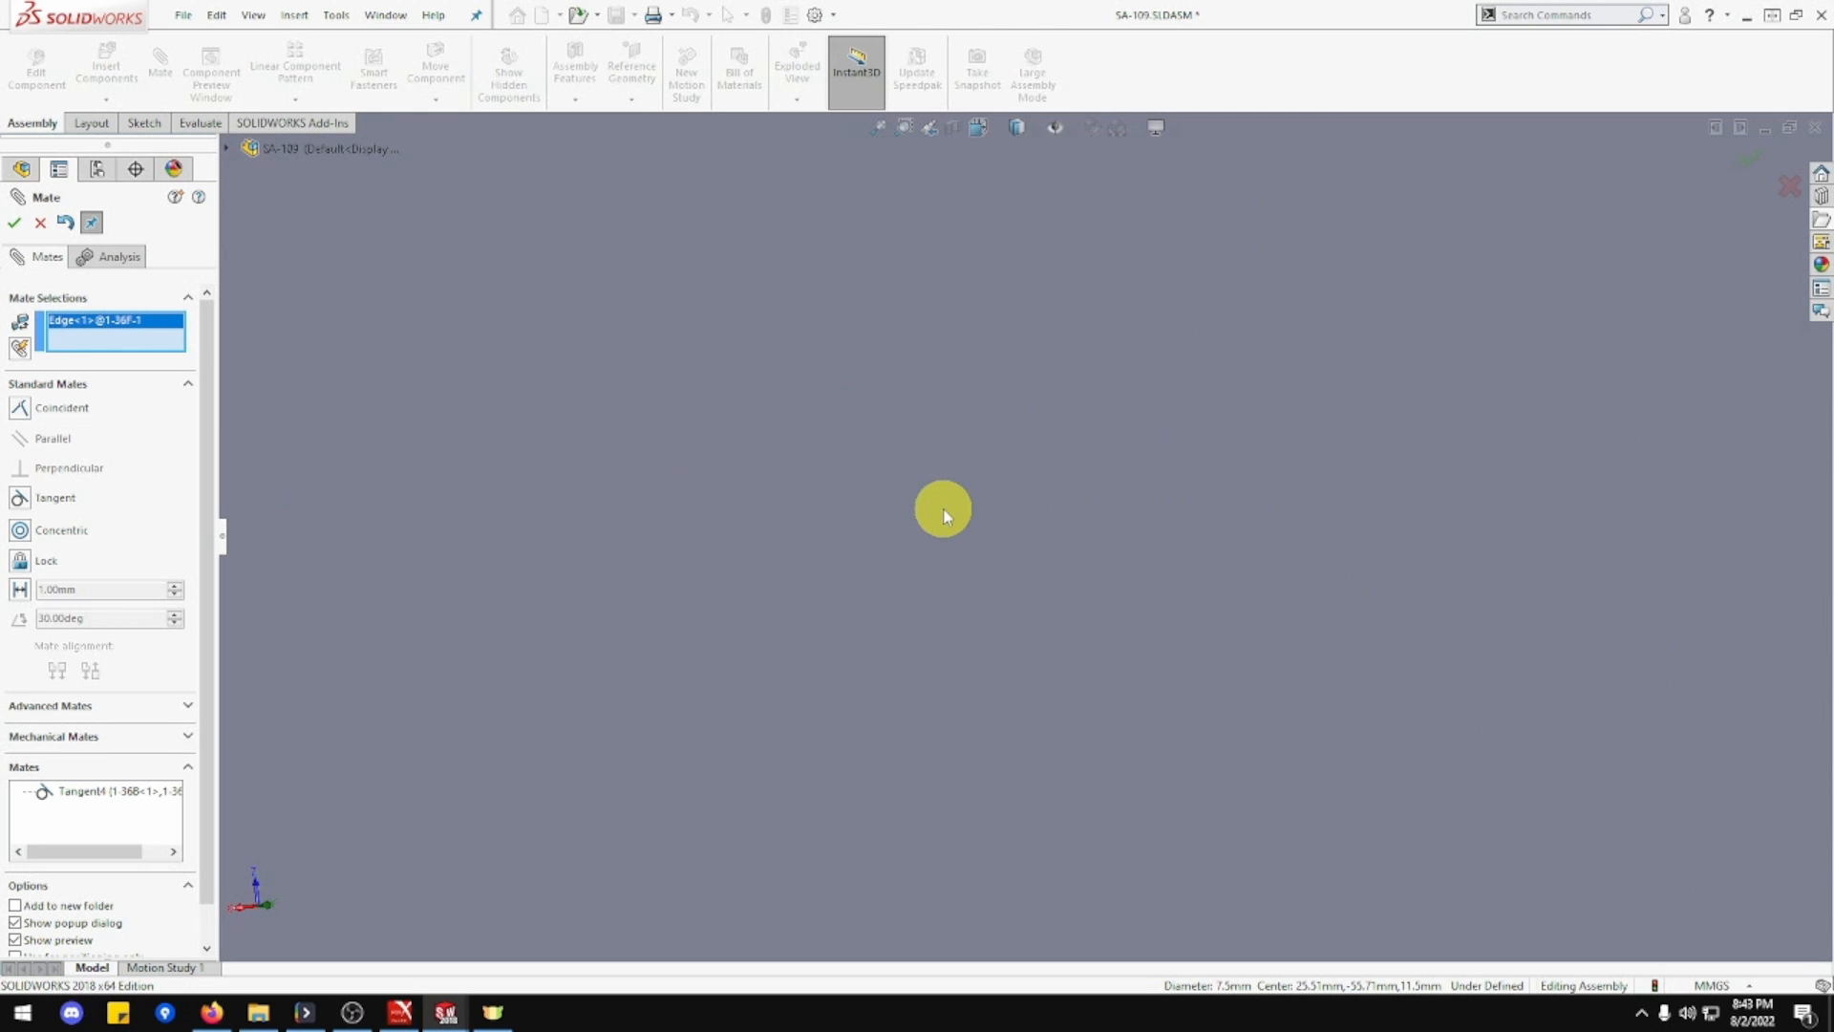
pyautogui.scroll(8, 945, 511)
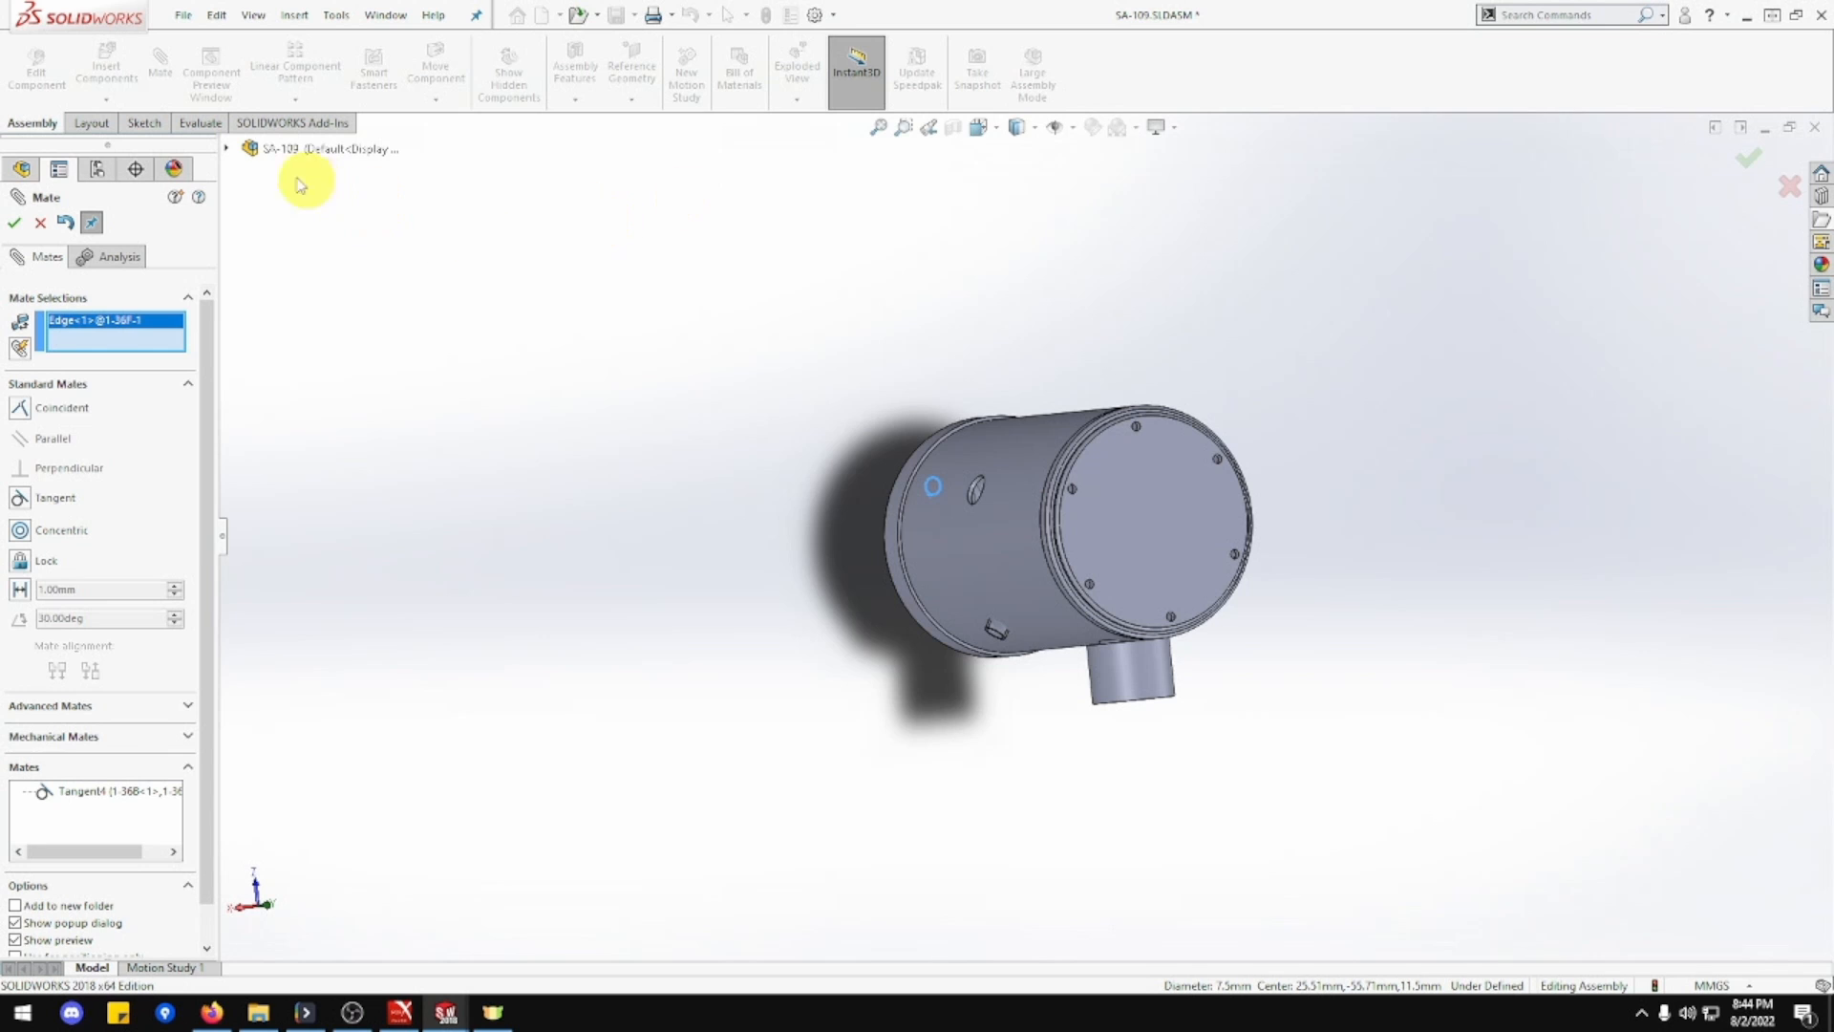
pyautogui.click(227, 149)
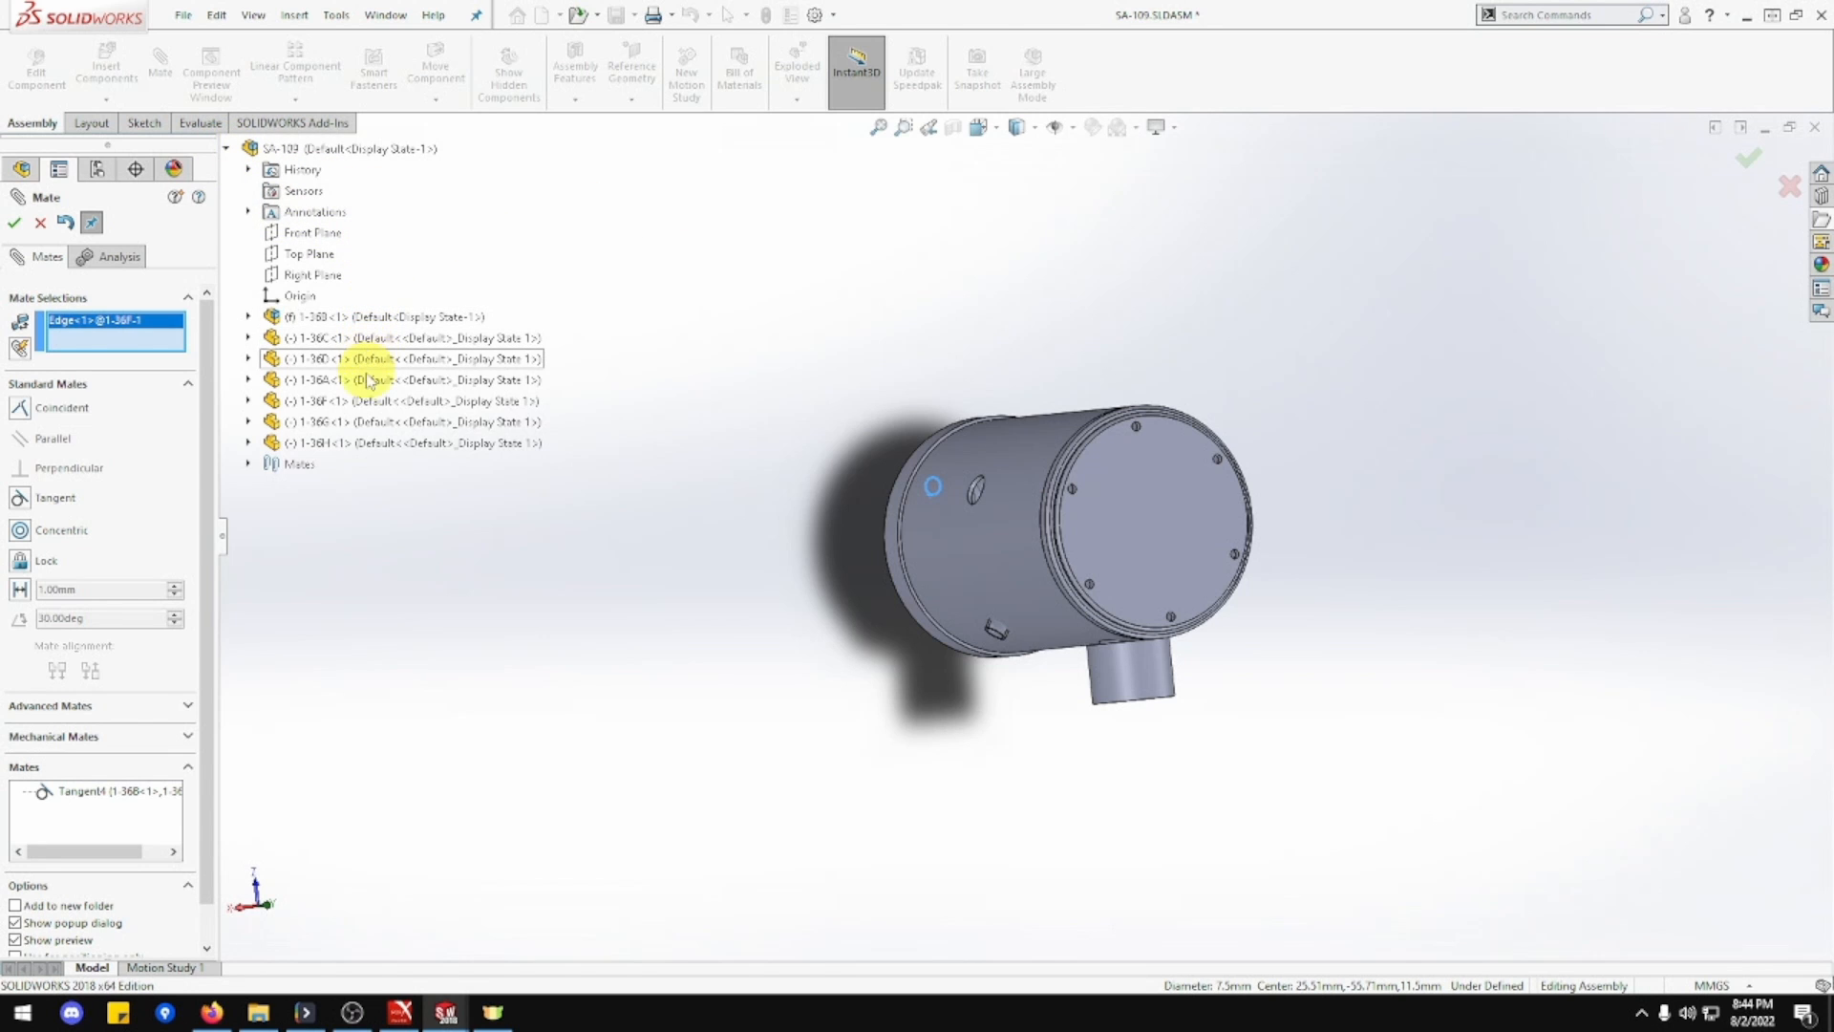
pyautogui.click(40, 225)
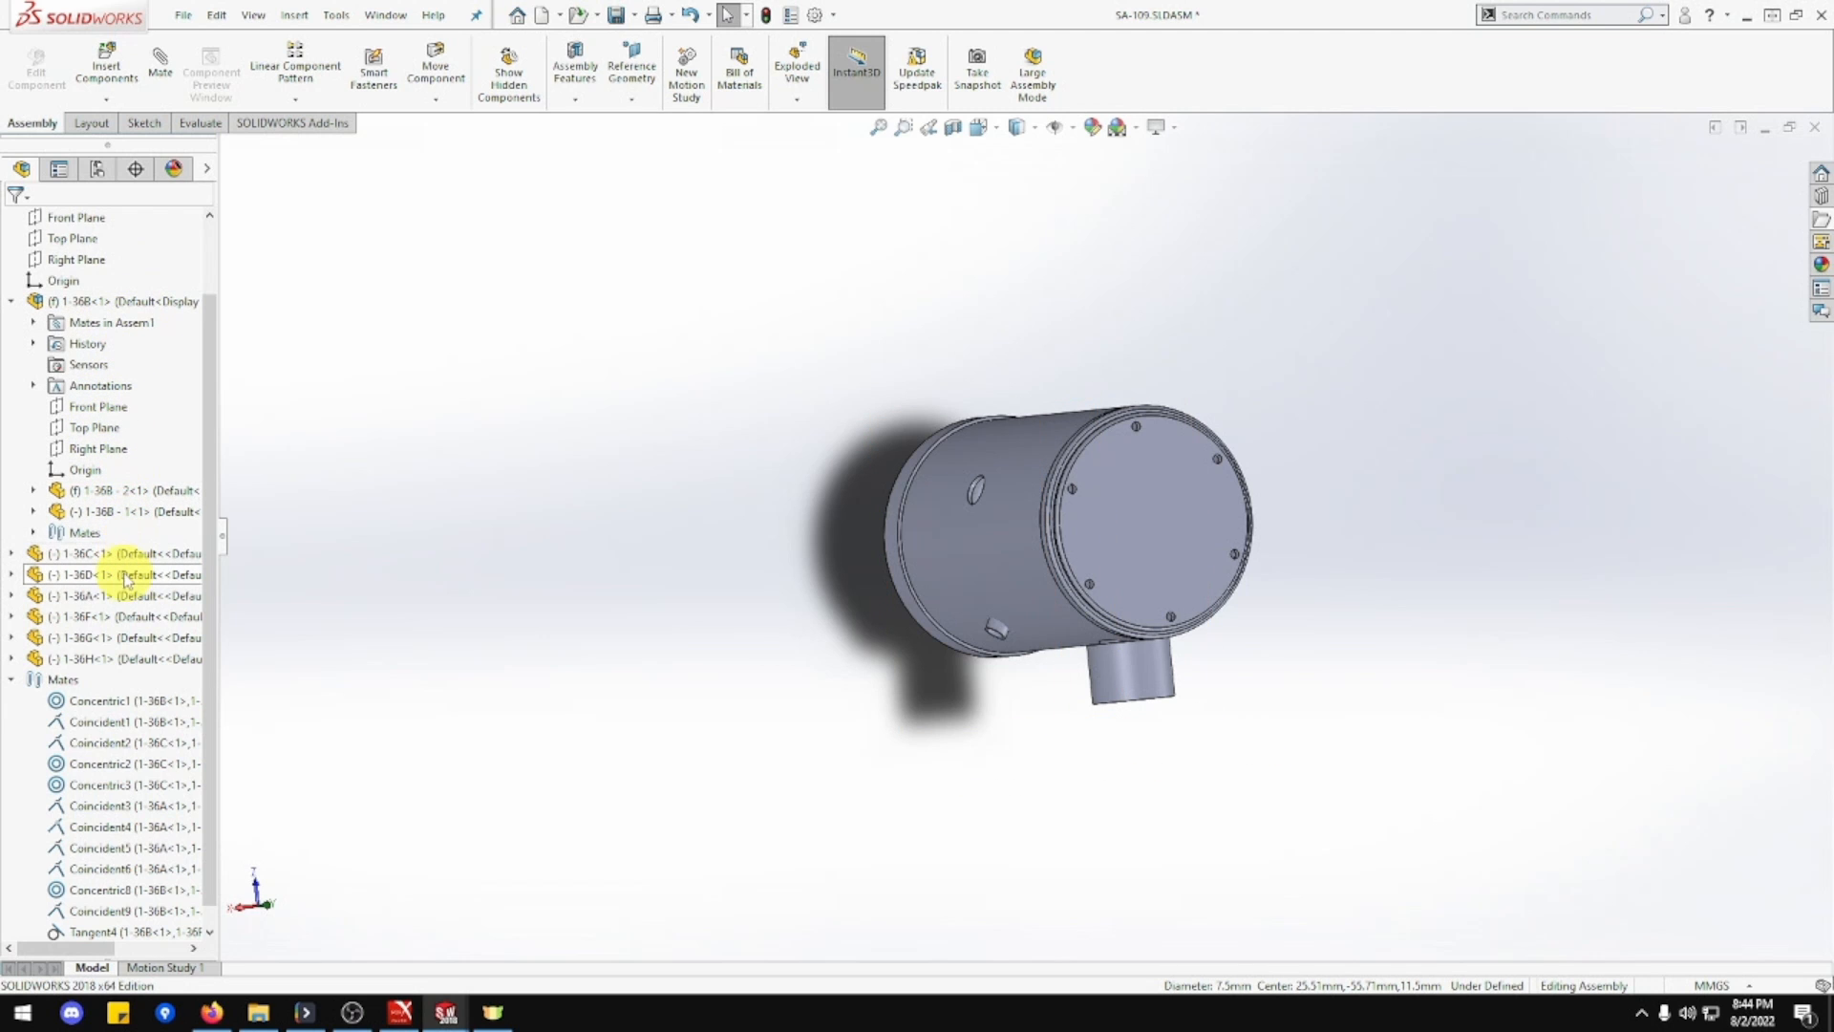
# Hide end cover 1-36D to expose the coil and base inside the vessel.
pyautogui.click(120, 616)
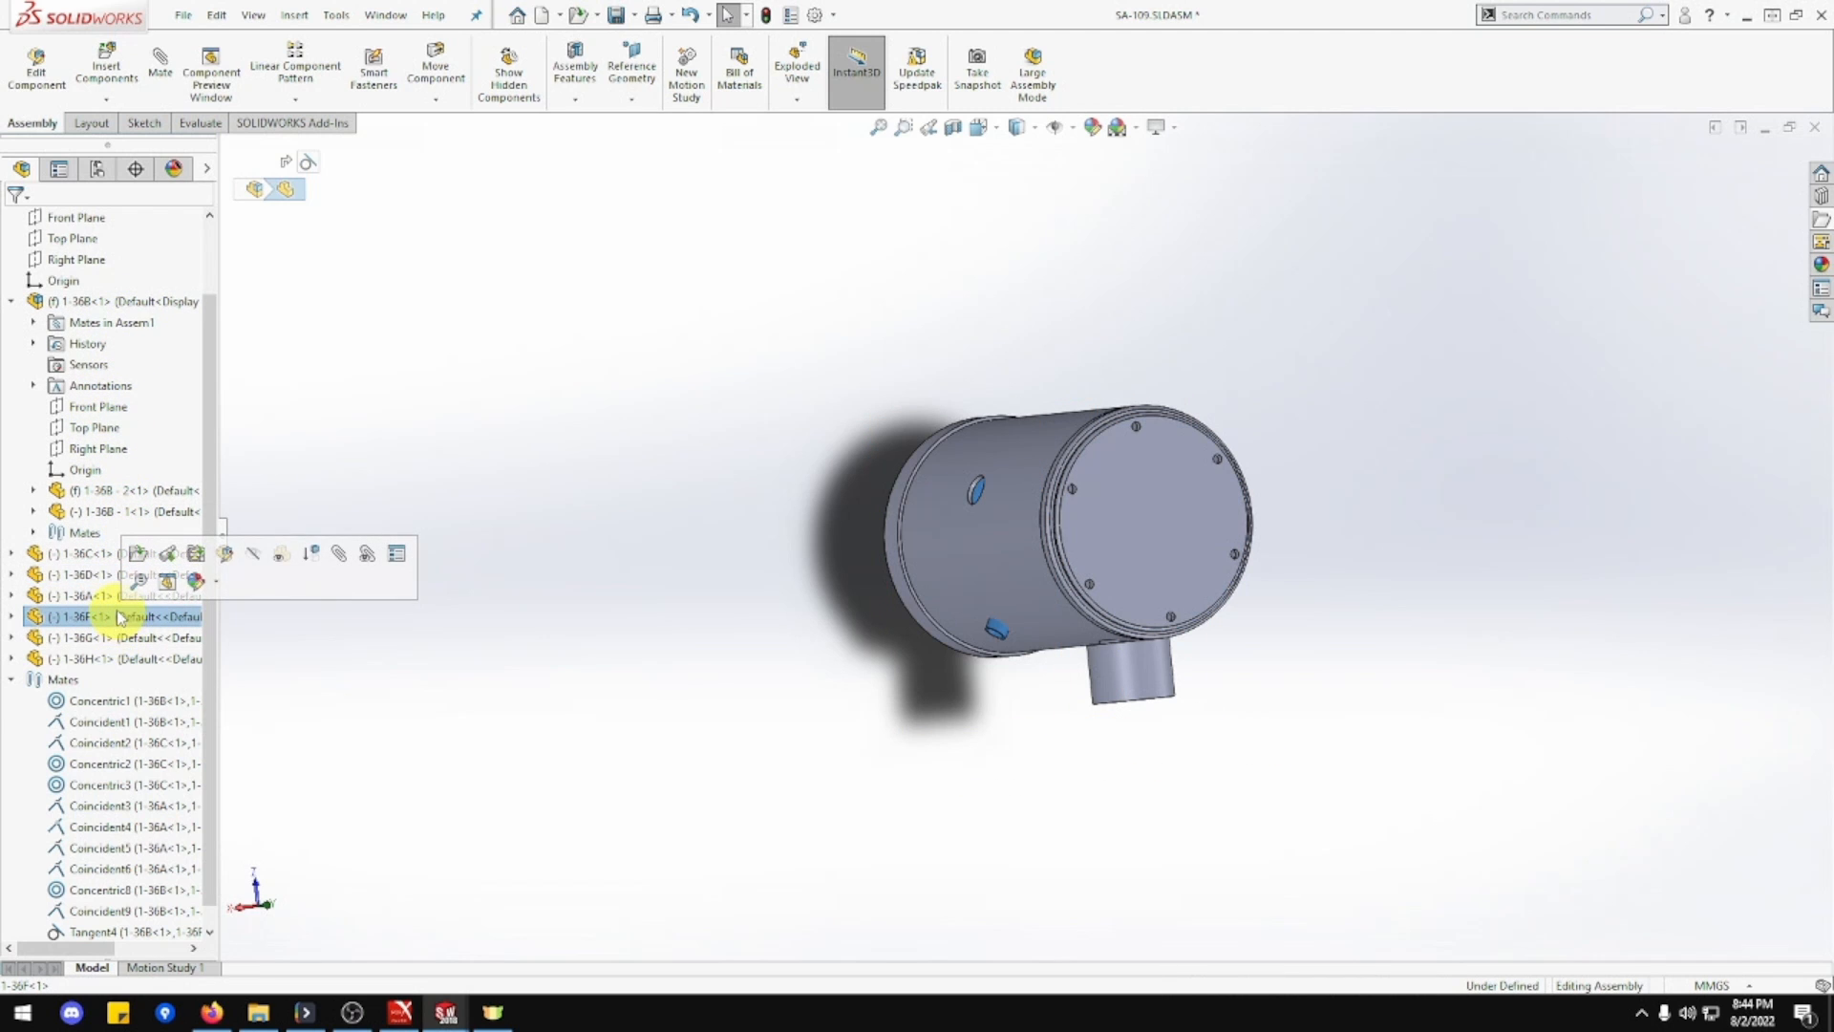
pyautogui.click(117, 597)
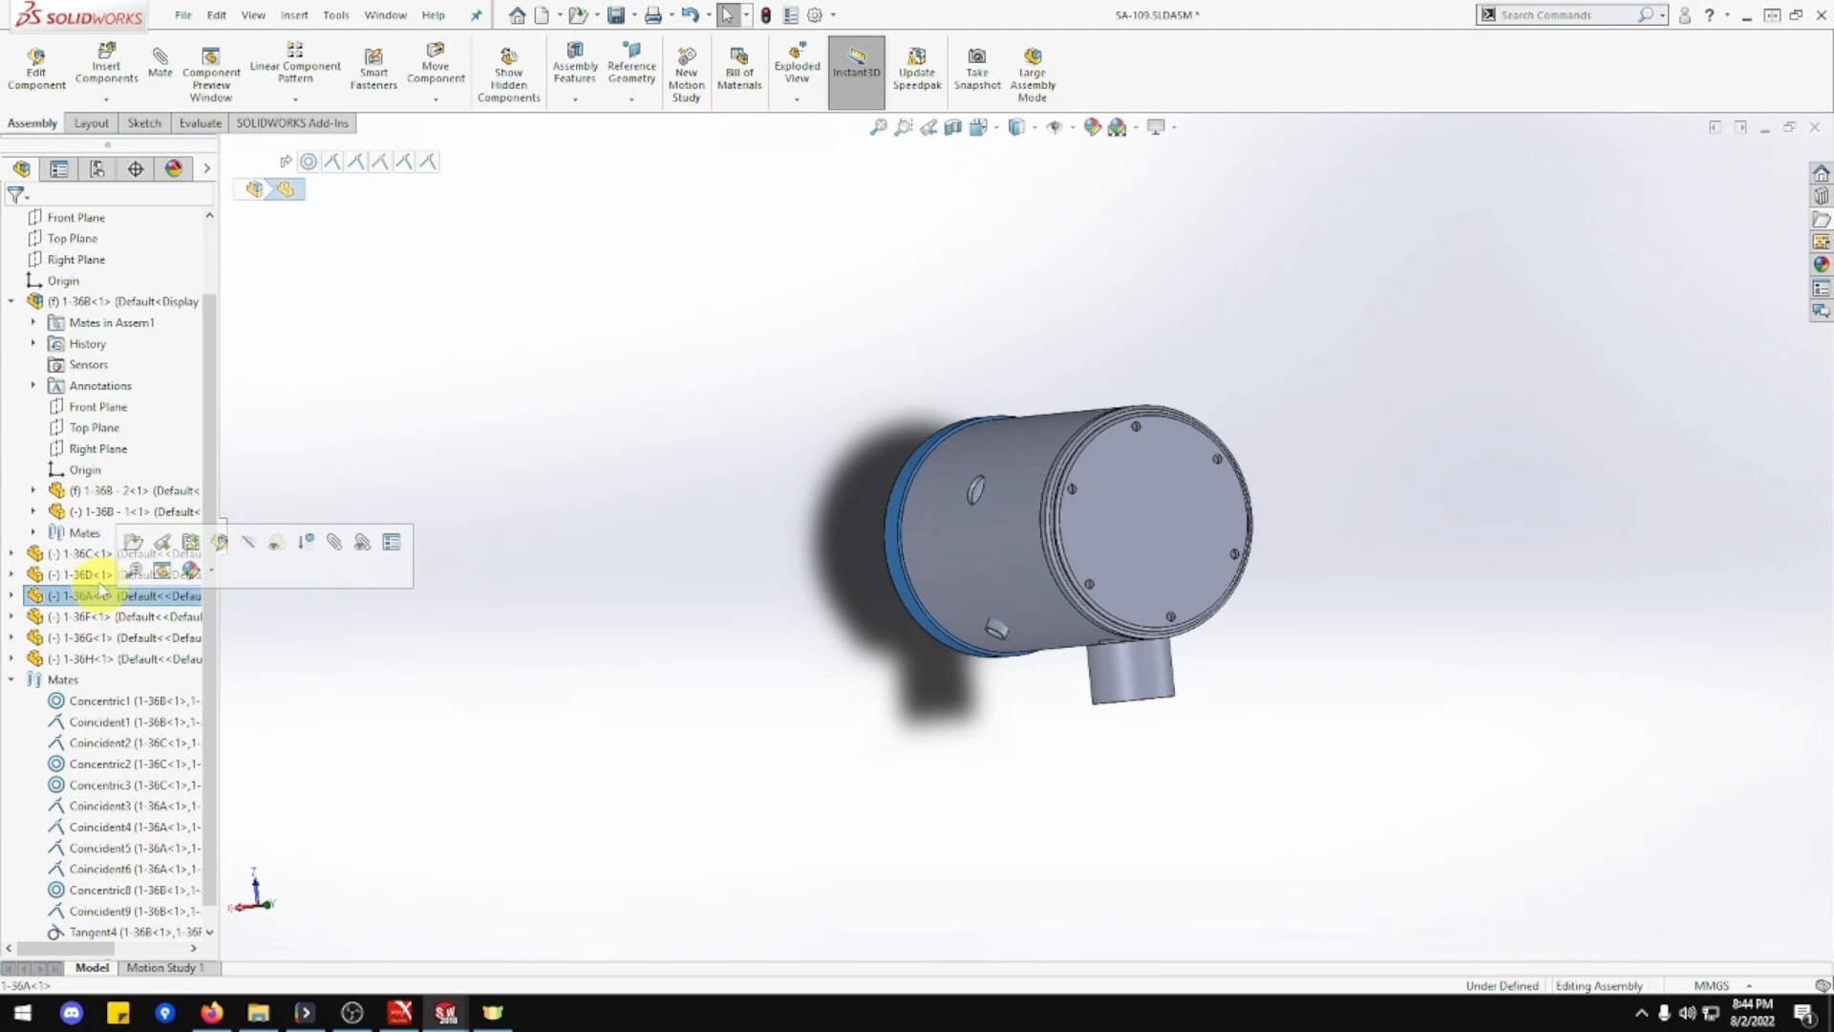
pyautogui.click(100, 576)
pyautogui.rightClick(101, 578)
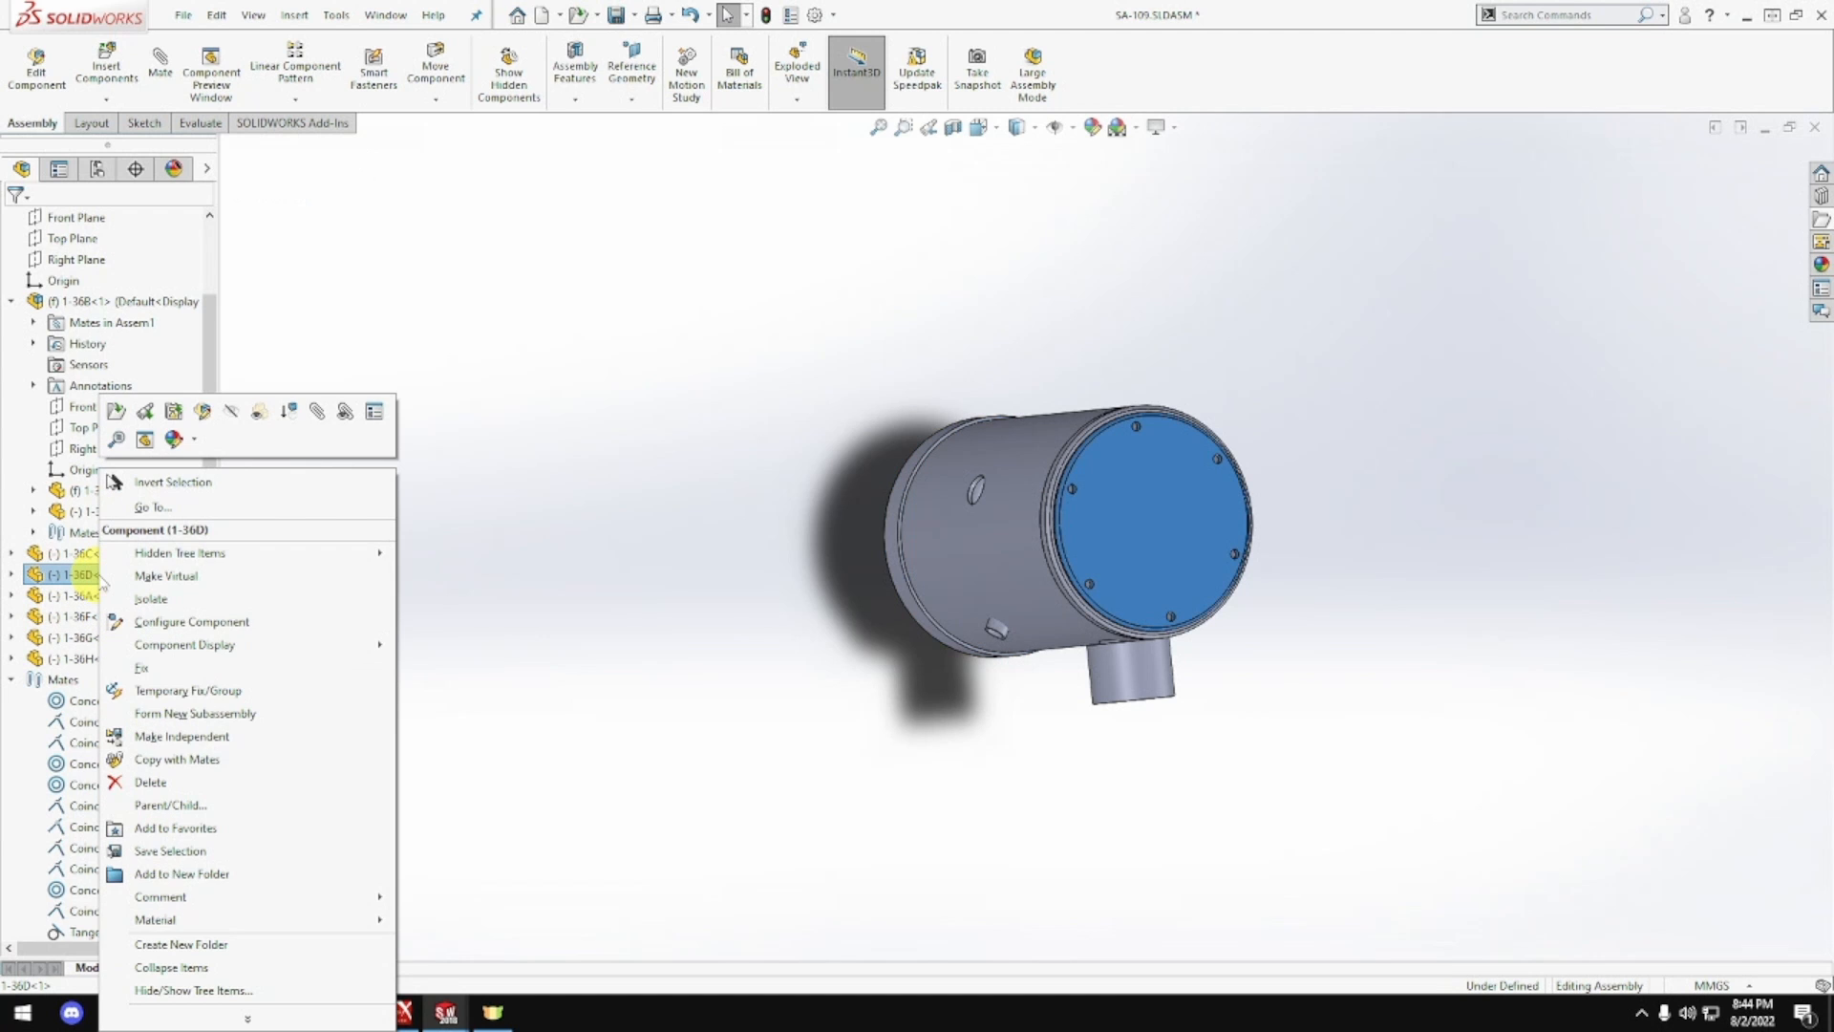
pyautogui.click(231, 416)
pyautogui.moveTo(409, 462); pyautogui.dragTo(535, 495, button='middle')
pyautogui.scroll(-8, 1122, 552)
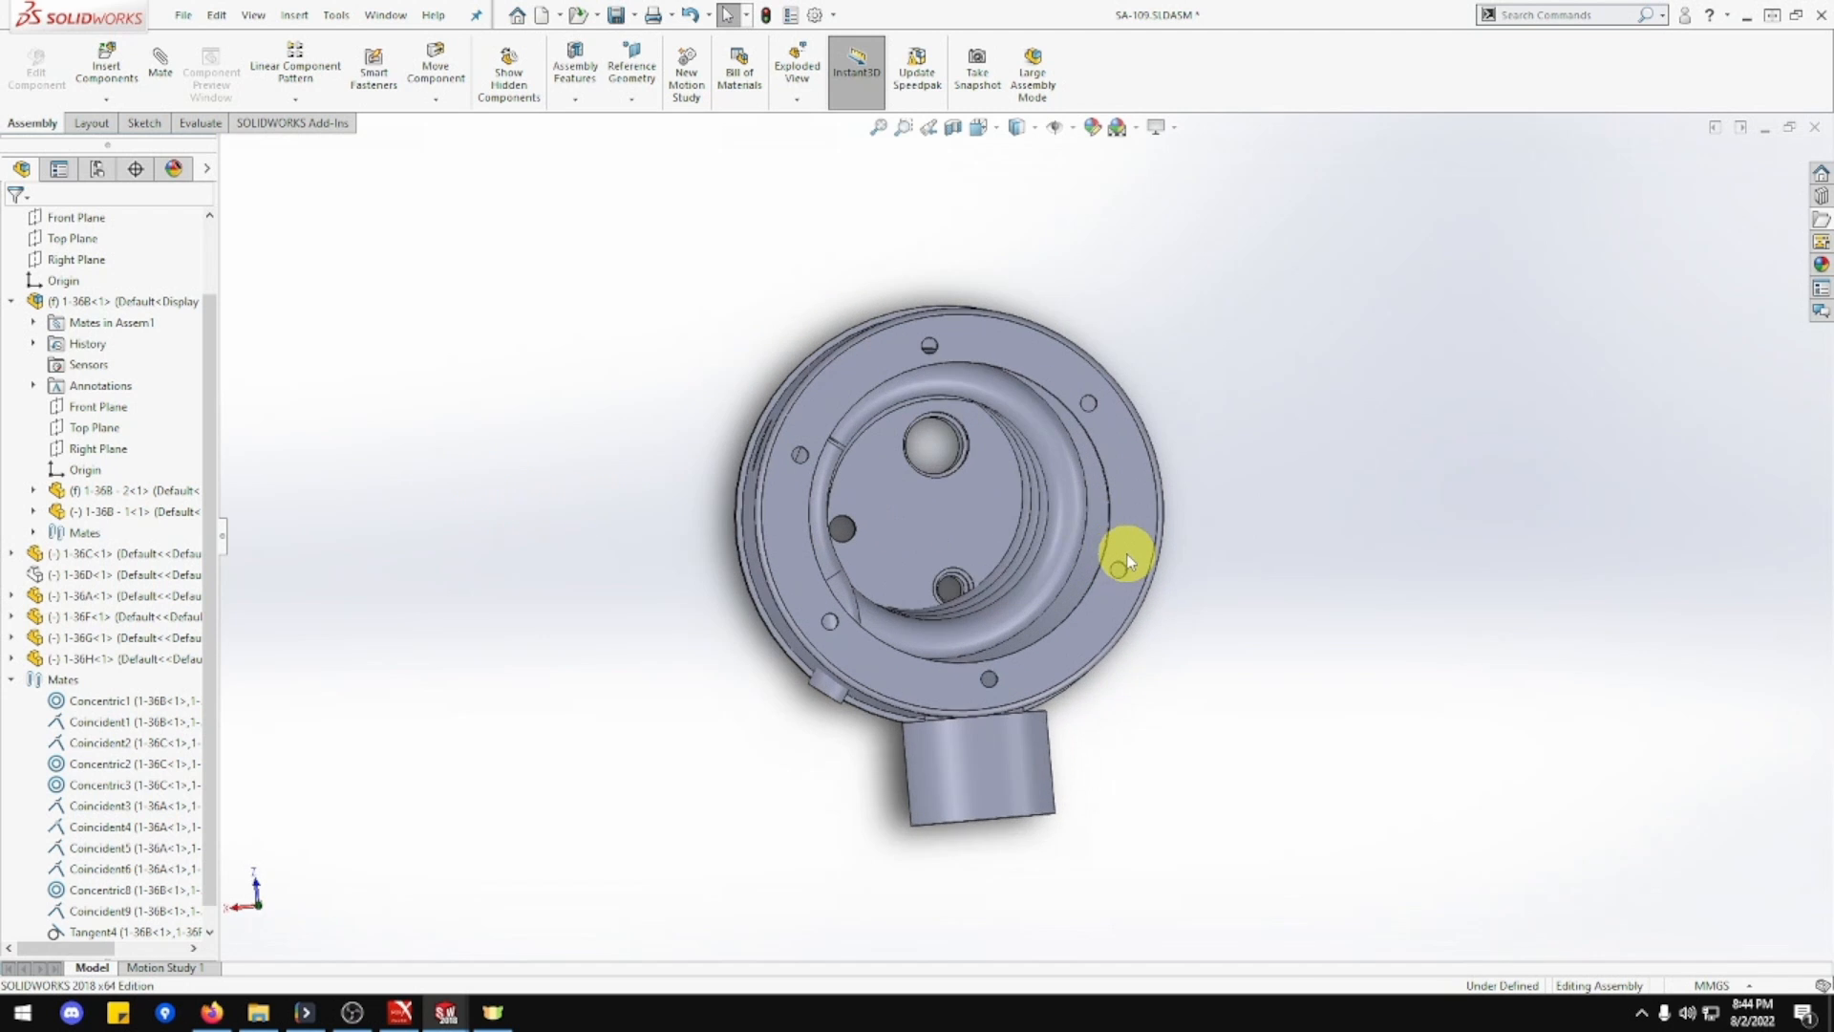
pyautogui.scroll(-2, 982, 549)
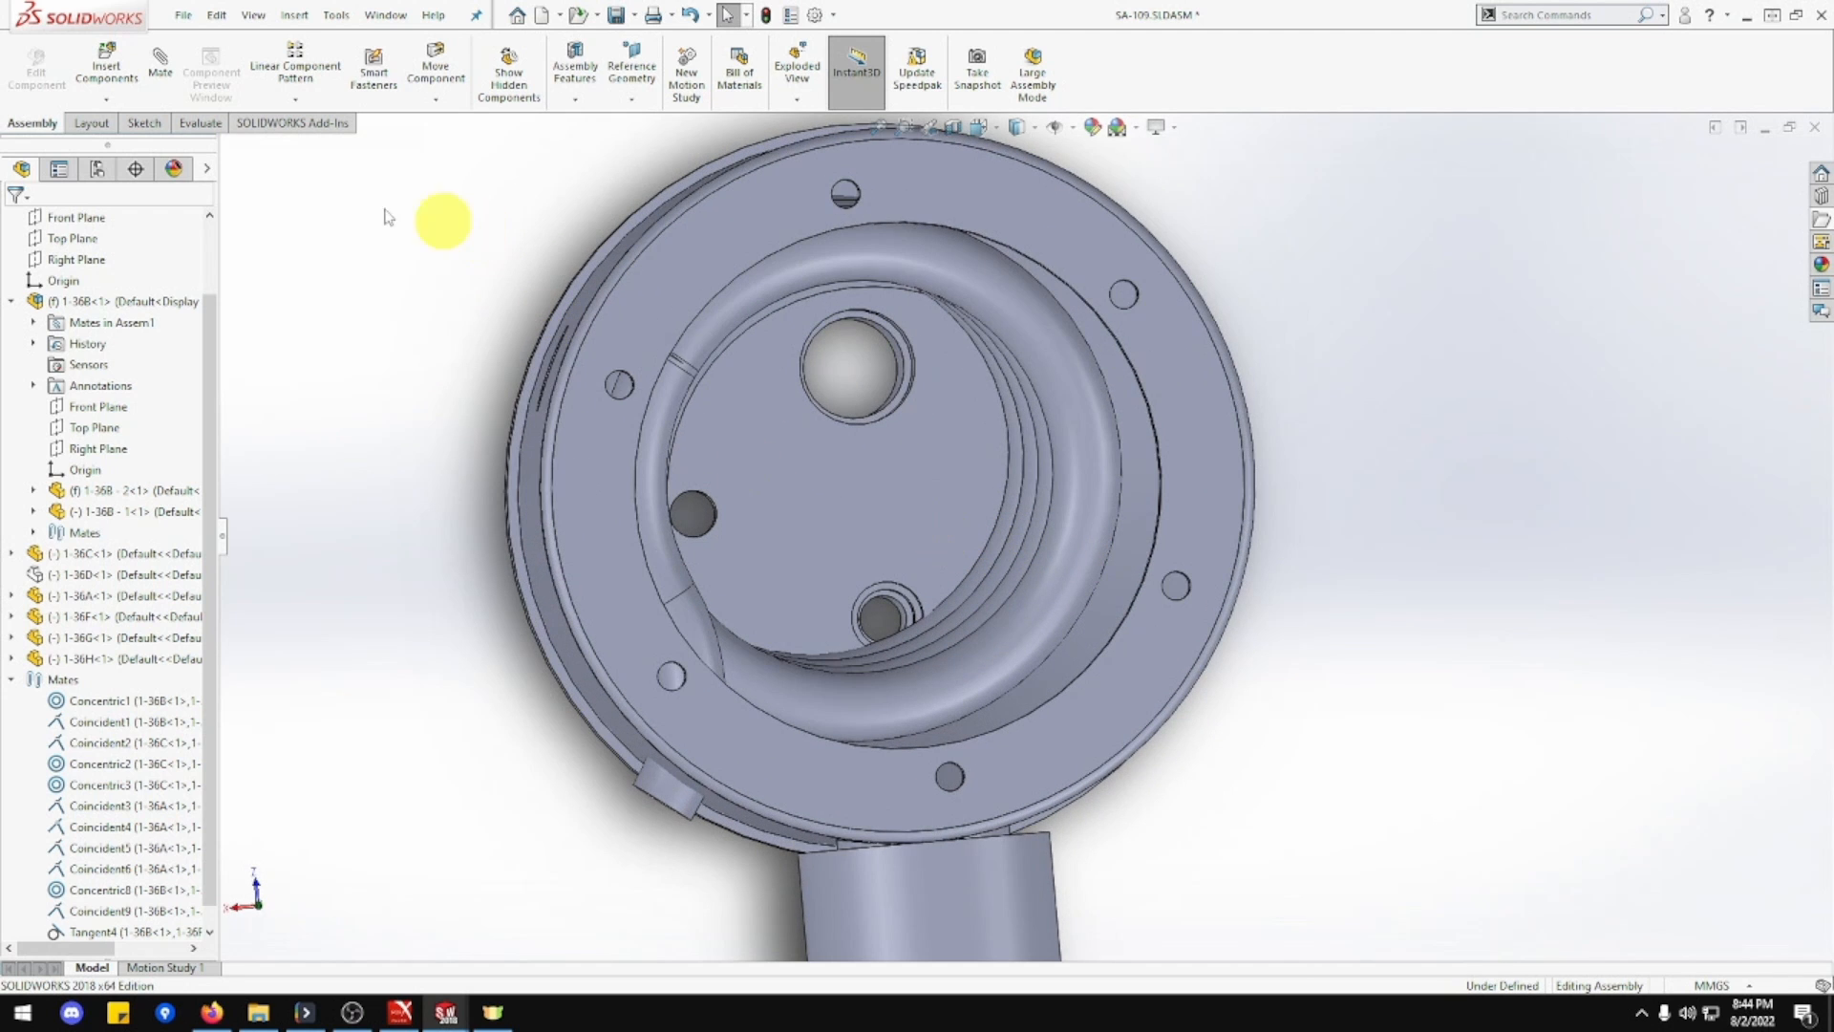
# Add a coincident mate between the inner end face of small fitting 1-36H and the end face of coil 1-36F.
pyautogui.click(157, 65)
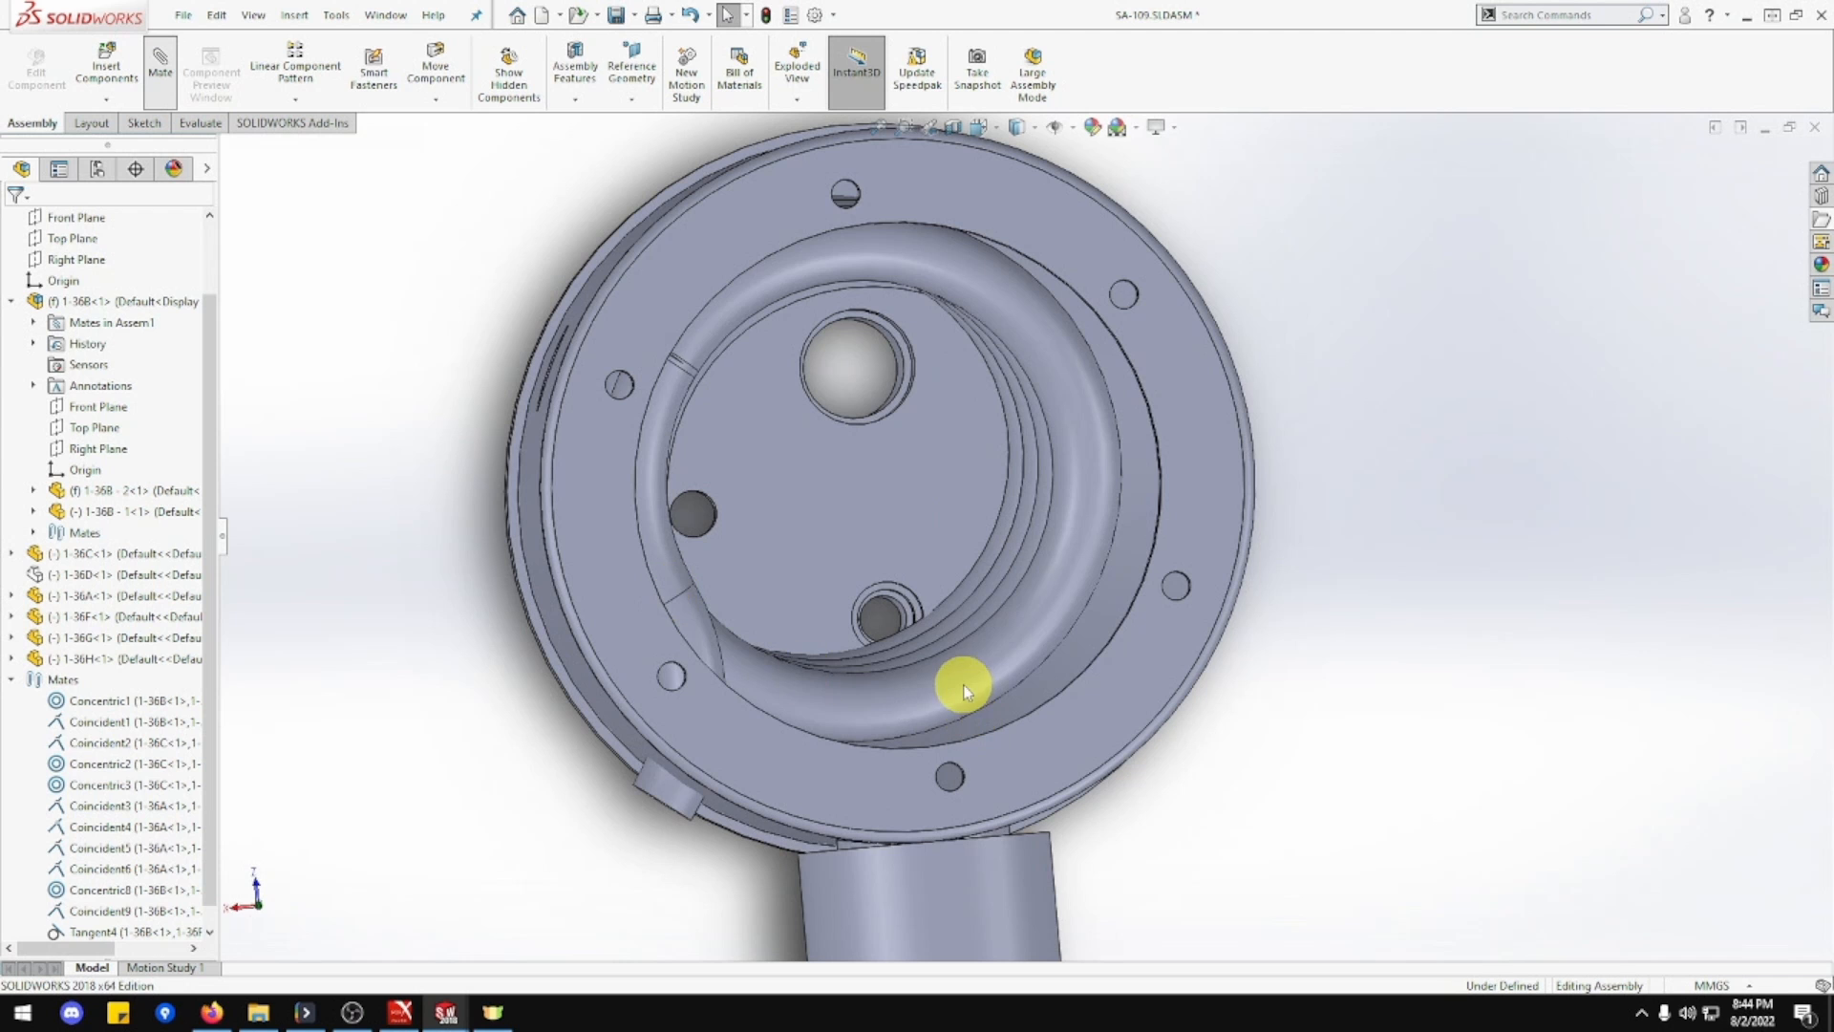
pyautogui.scroll(-4, 929, 638)
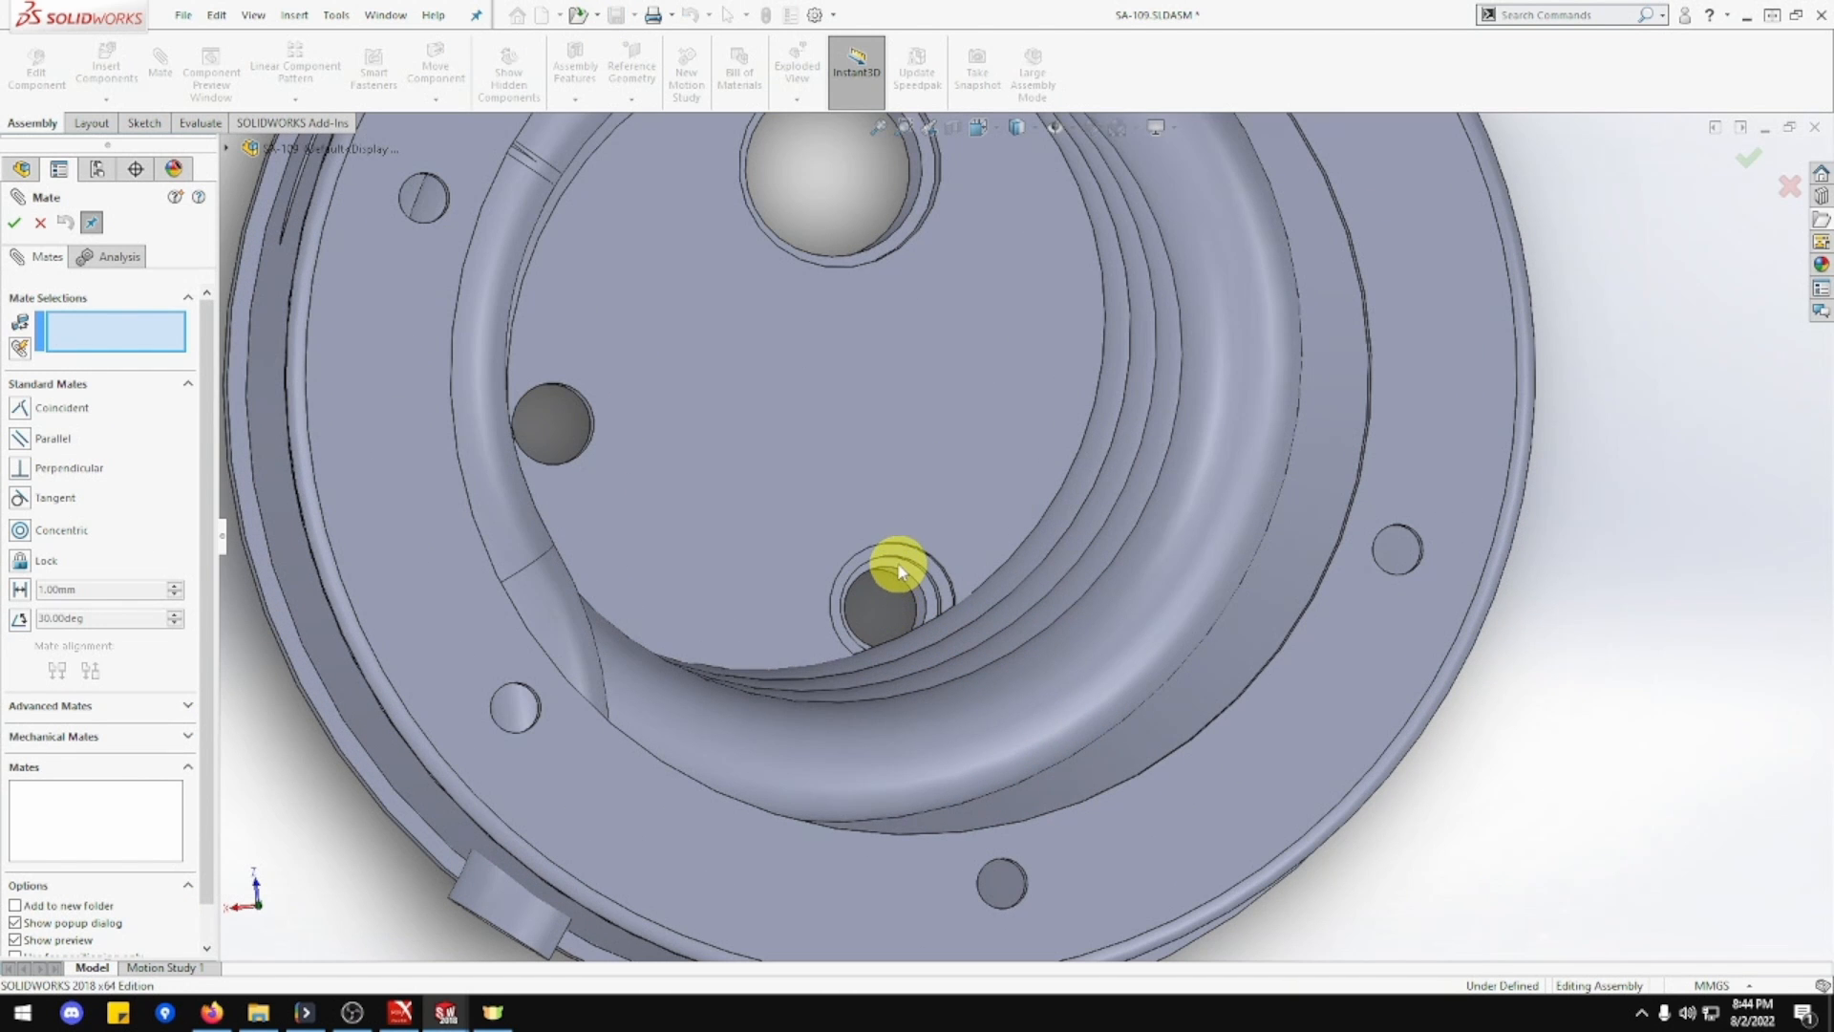
pyautogui.click(898, 565)
pyautogui.scroll(5, 836, 592)
pyautogui.moveTo(832, 592); pyautogui.dragTo(1184, 583, button='middle')
pyautogui.scroll(-4, 863, 470)
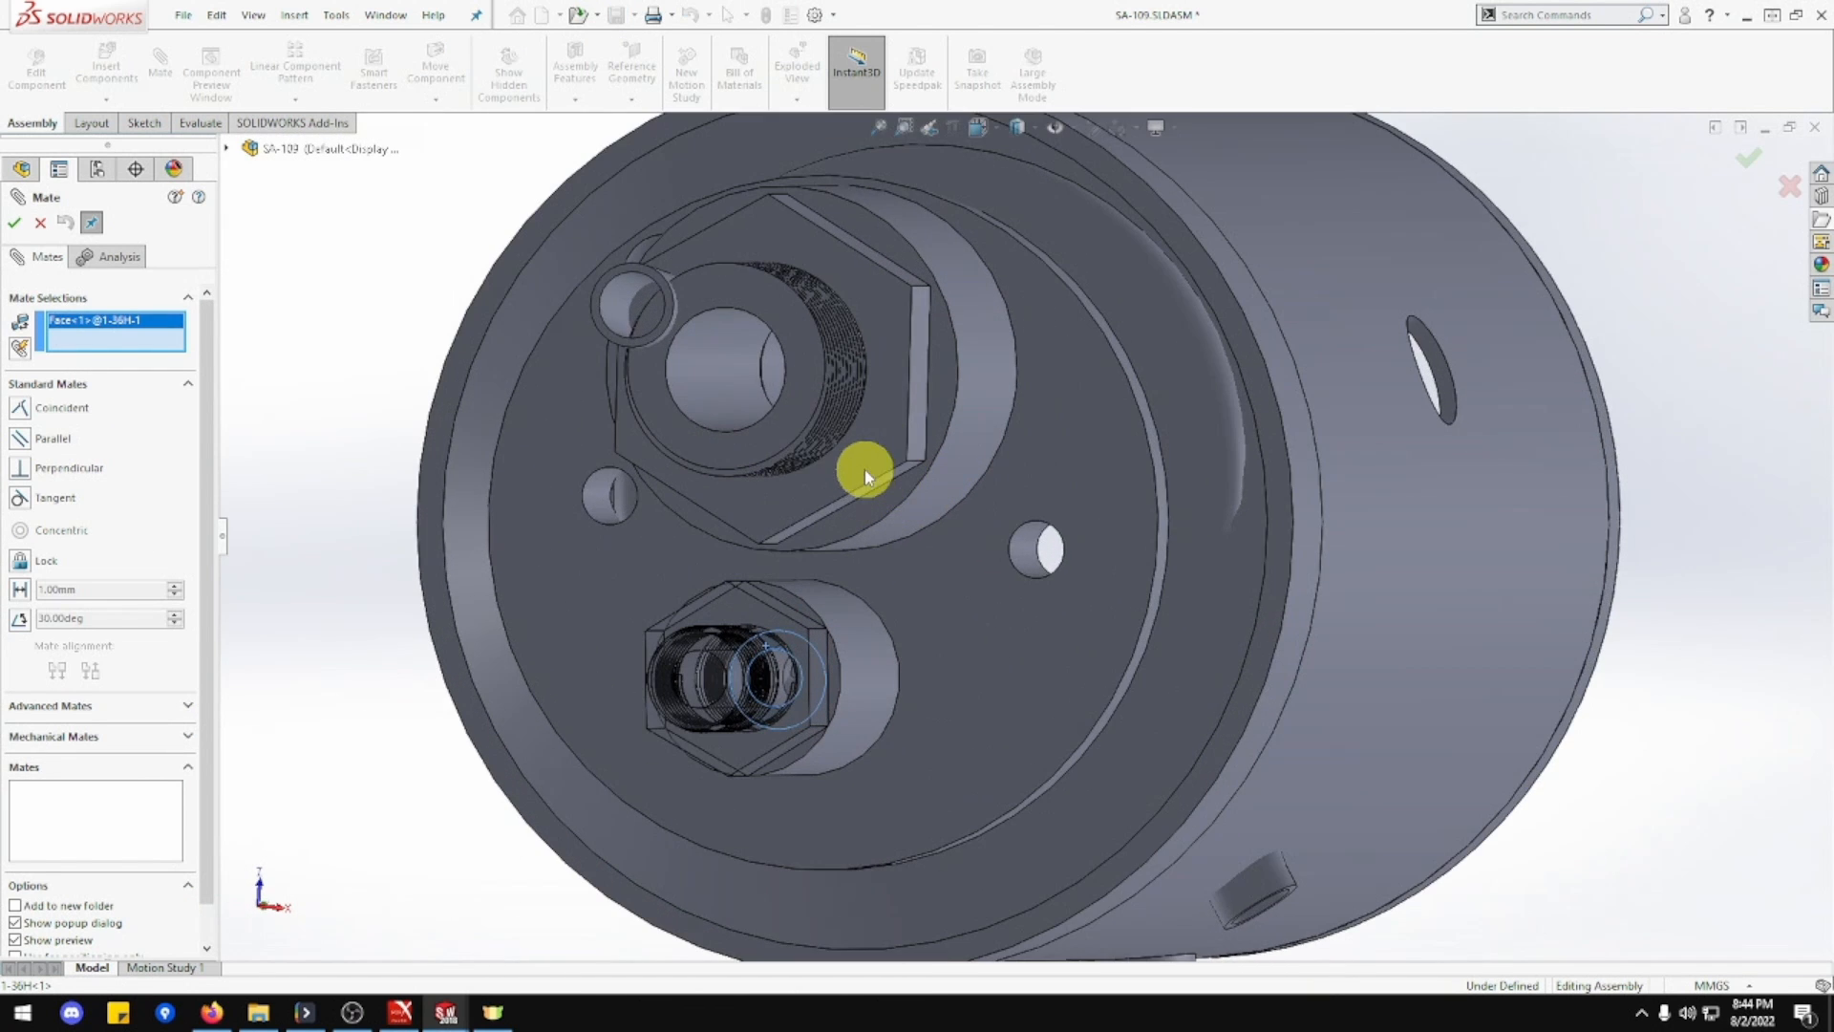
pyautogui.click(641, 270)
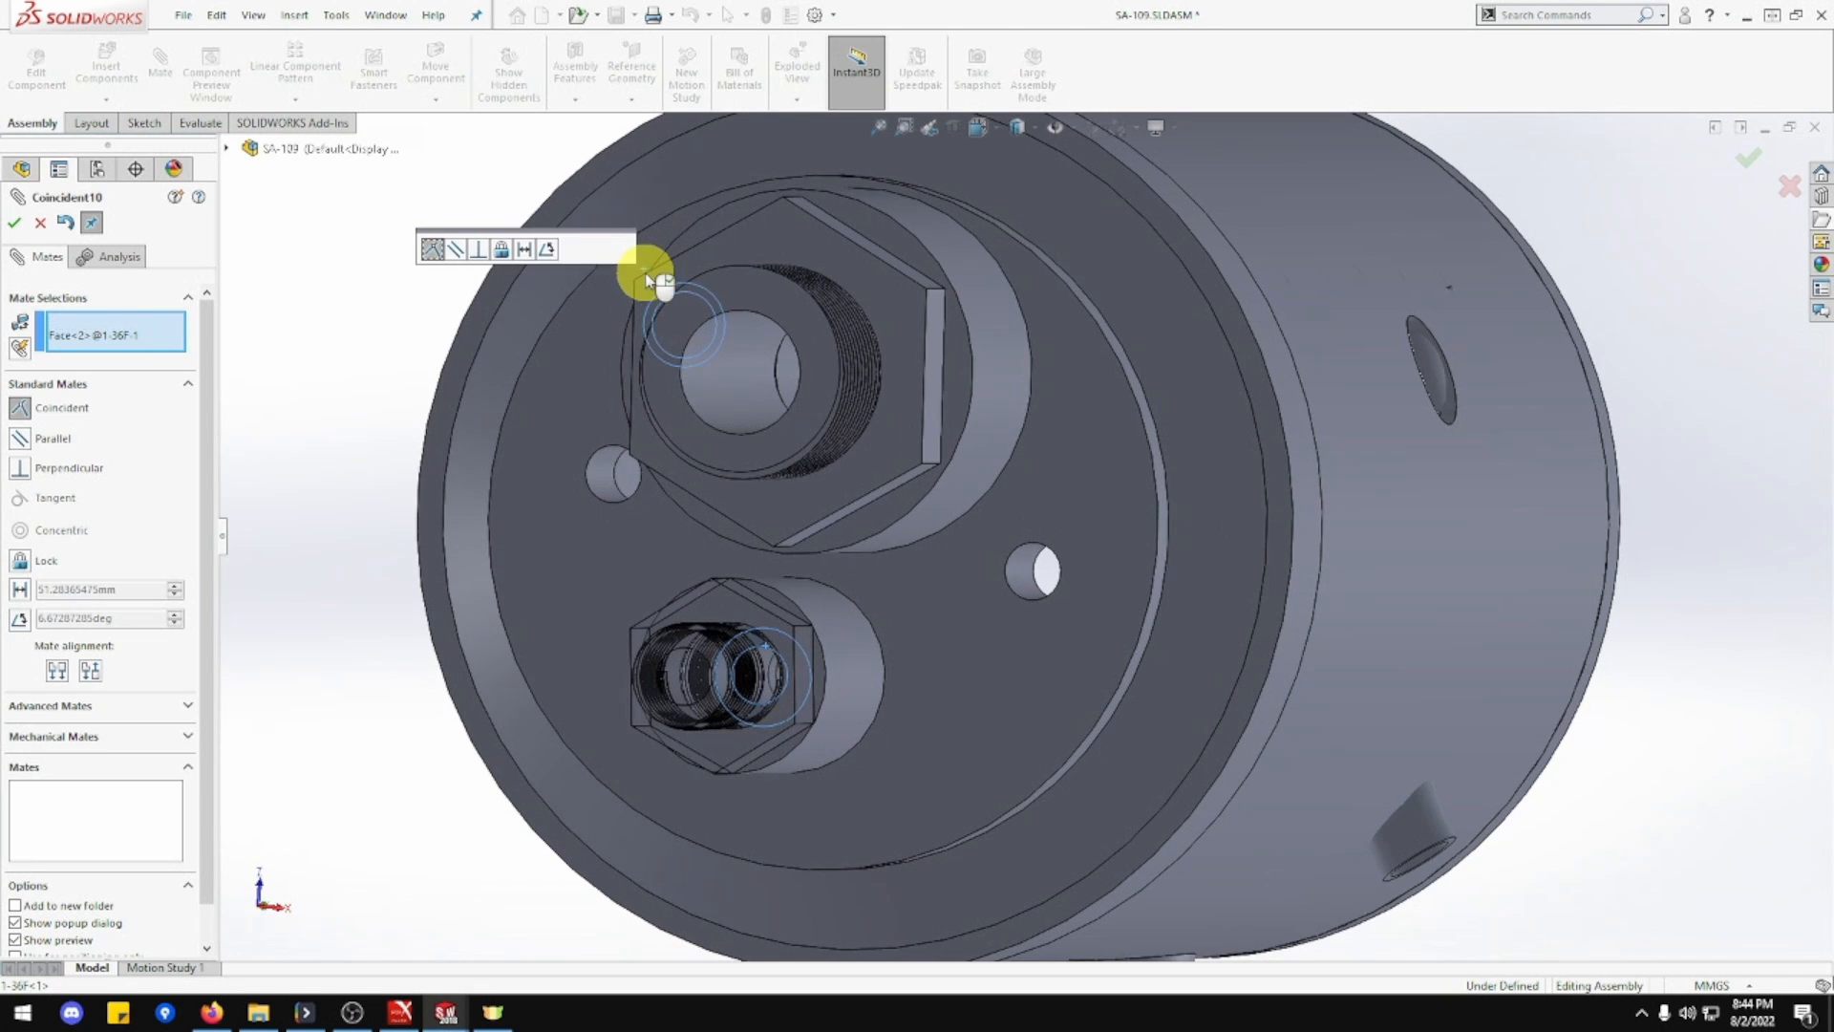
pyautogui.moveTo(827, 363); pyautogui.dragTo(672, 469, button='middle')
pyautogui.scroll(2, 673, 468)
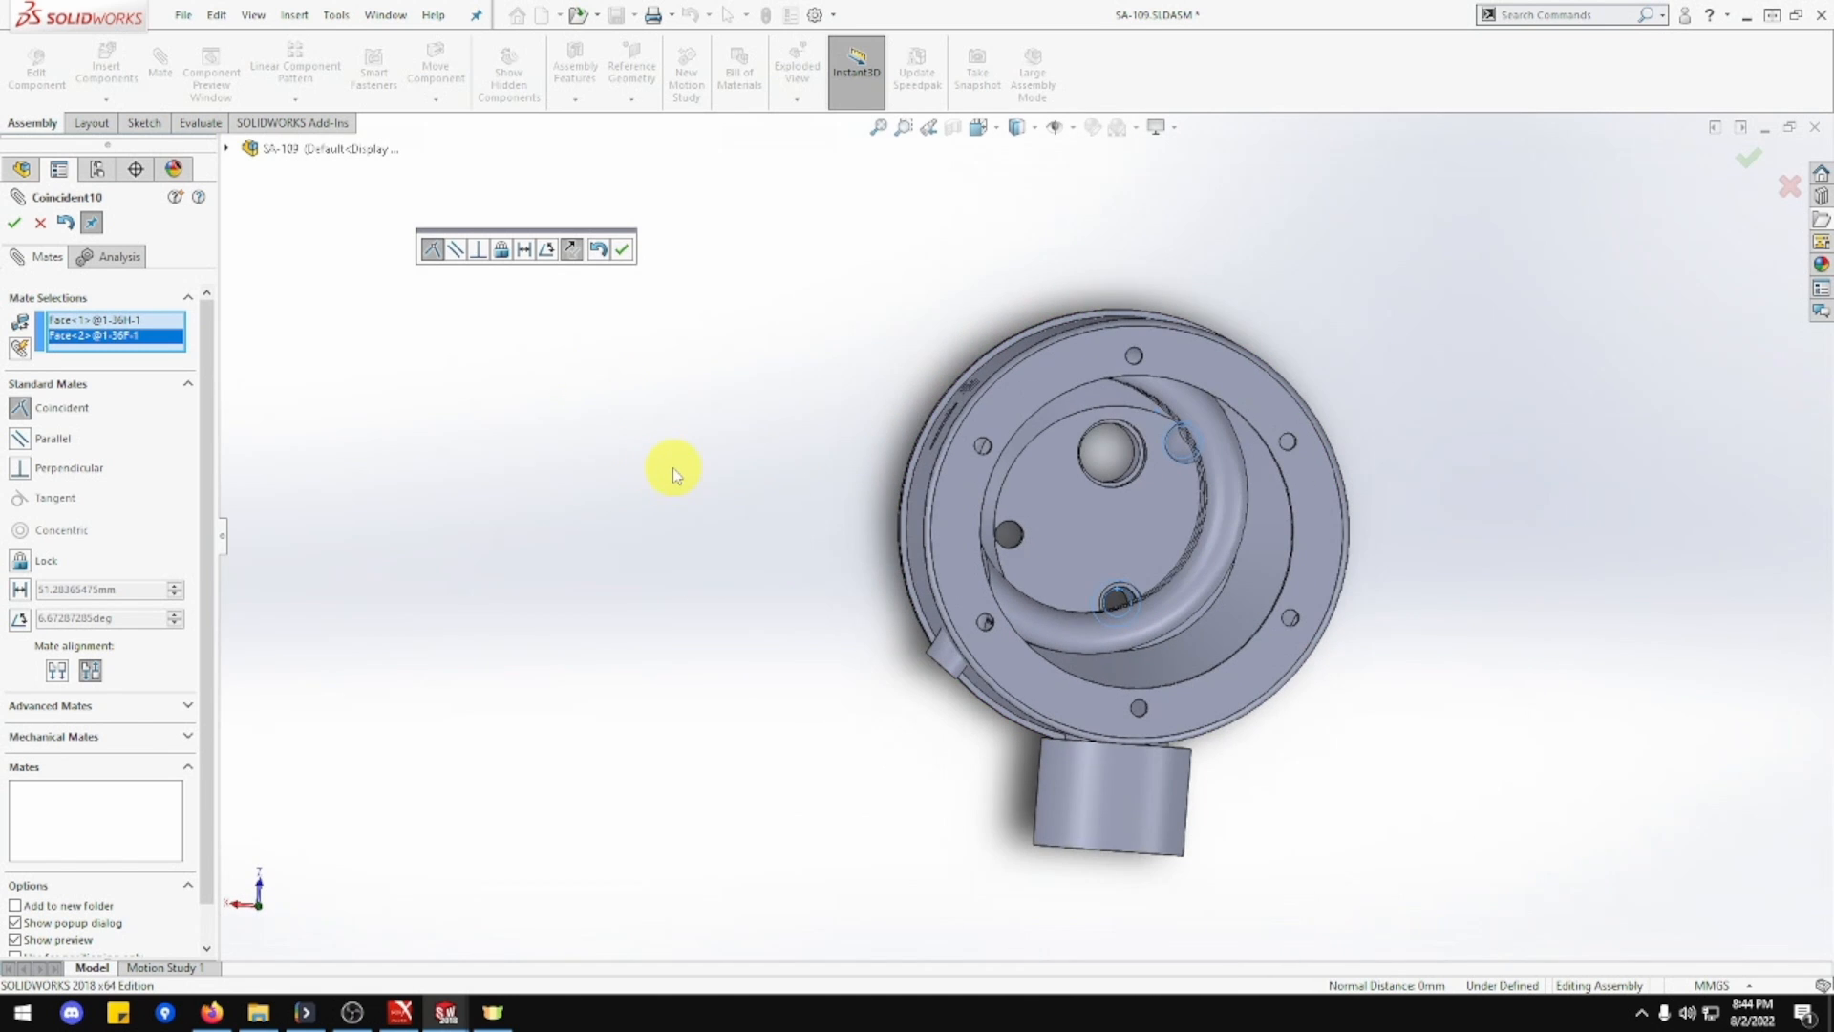
pyautogui.click(622, 249)
pyautogui.moveTo(1053, 635)
pyautogui.mouseDown()
pyautogui.moveTo(1105, 634)
pyautogui.moveTo(1056, 593)
pyautogui.moveTo(1079, 620)
pyautogui.mouseUp()
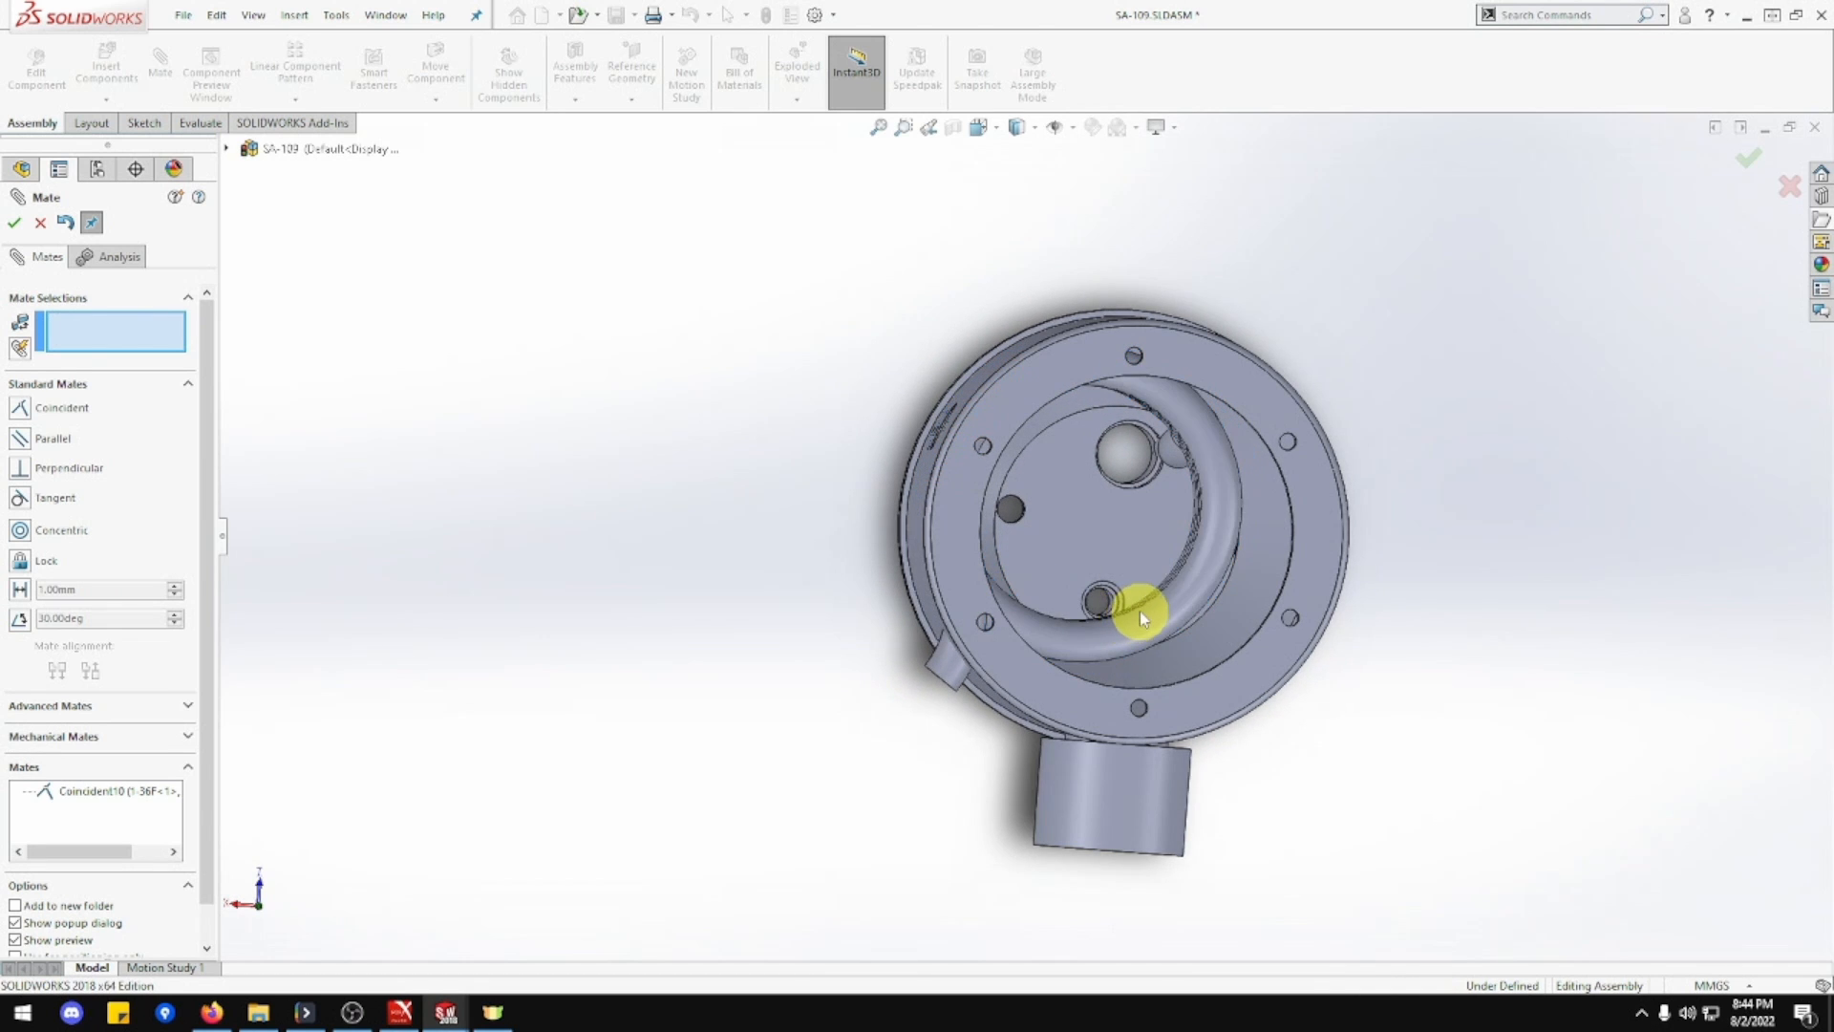
# Add a concentric mate between the small-fitting bore in base 1-36A and the straight end of coil 1-36F, and finish mating.
pyautogui.scroll(-2, 1142, 612)
pyautogui.moveTo(1110, 520); pyautogui.dragTo(1125, 507, button='middle')
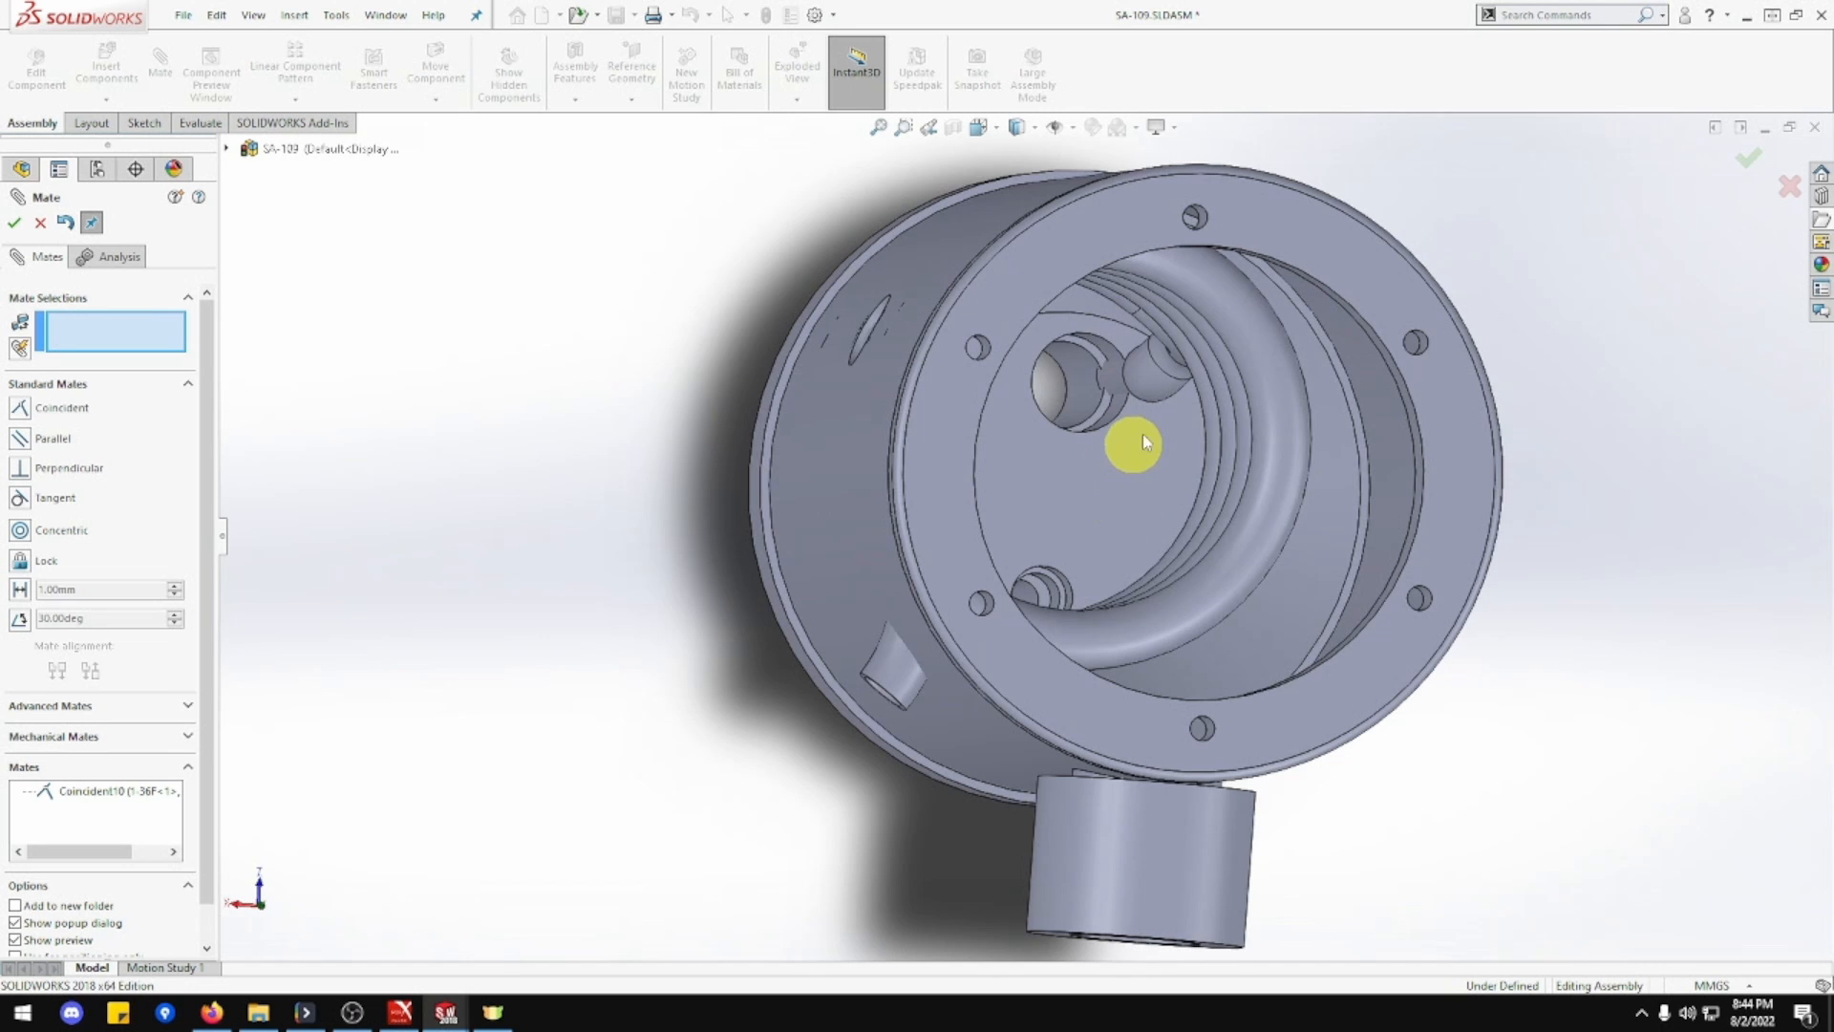
pyautogui.click(1051, 592)
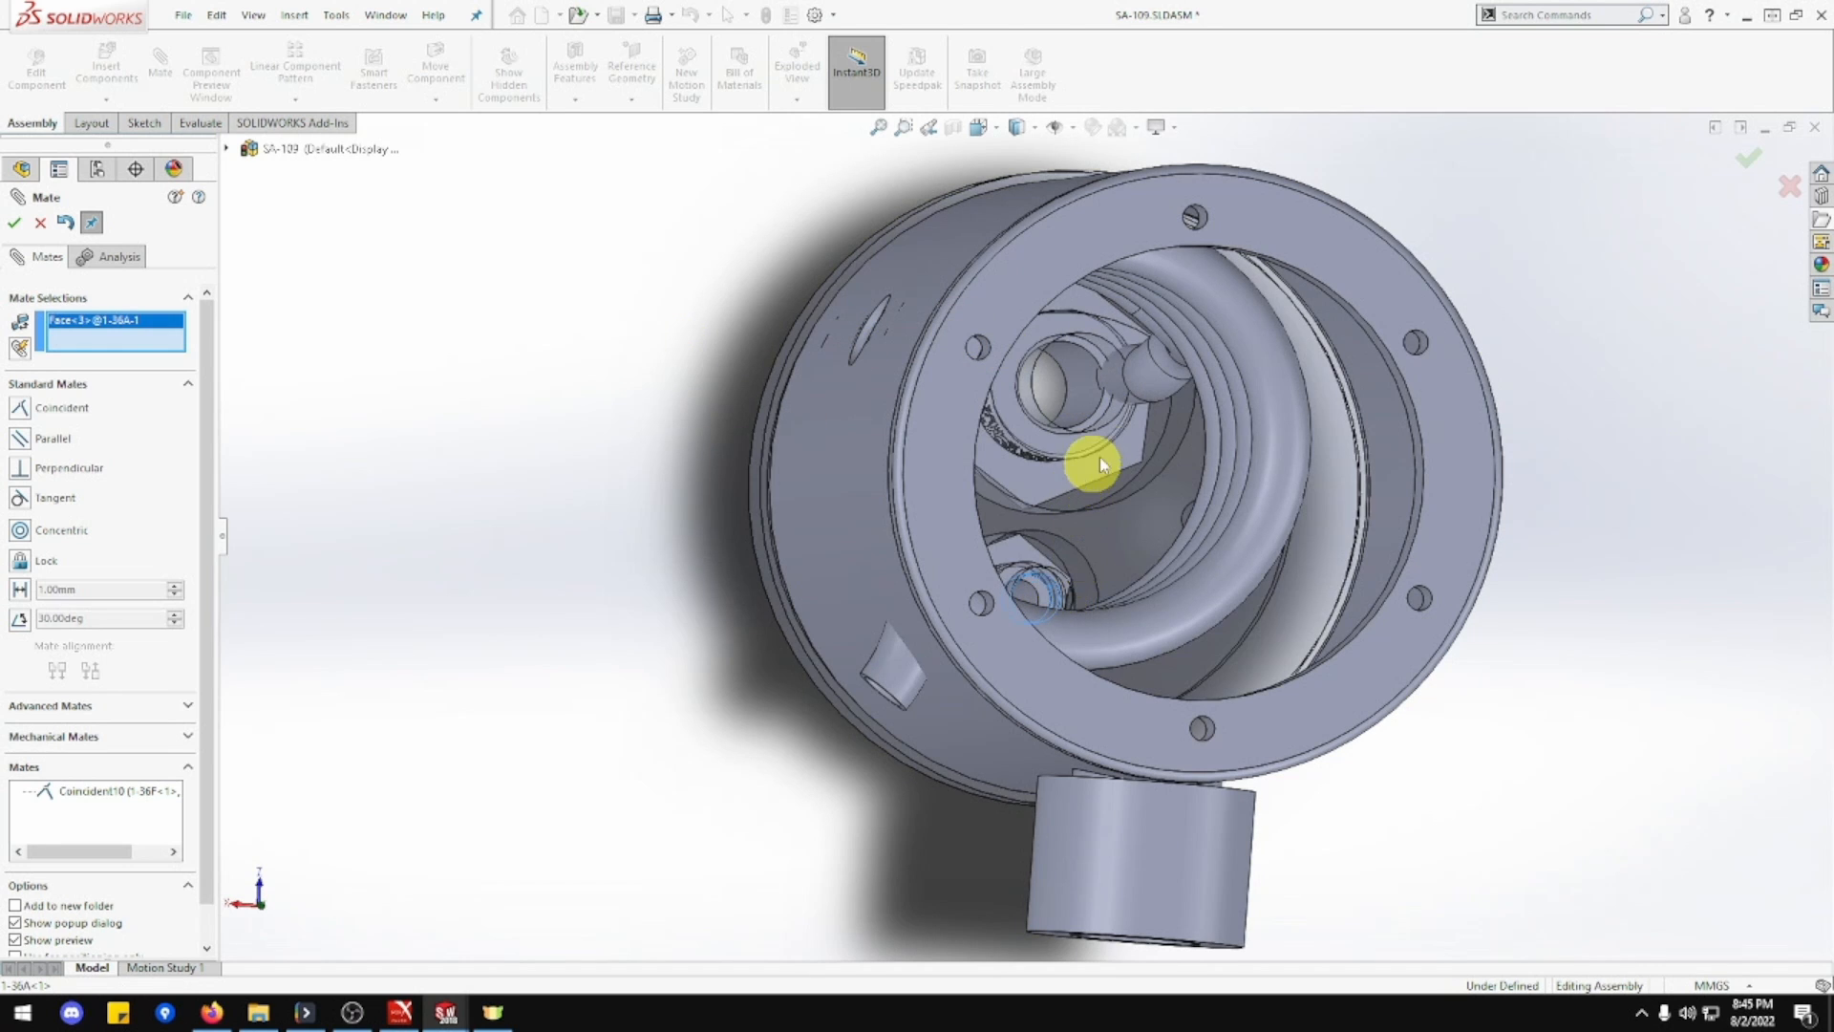
pyautogui.scroll(-3, 1098, 457)
pyautogui.click(1098, 330)
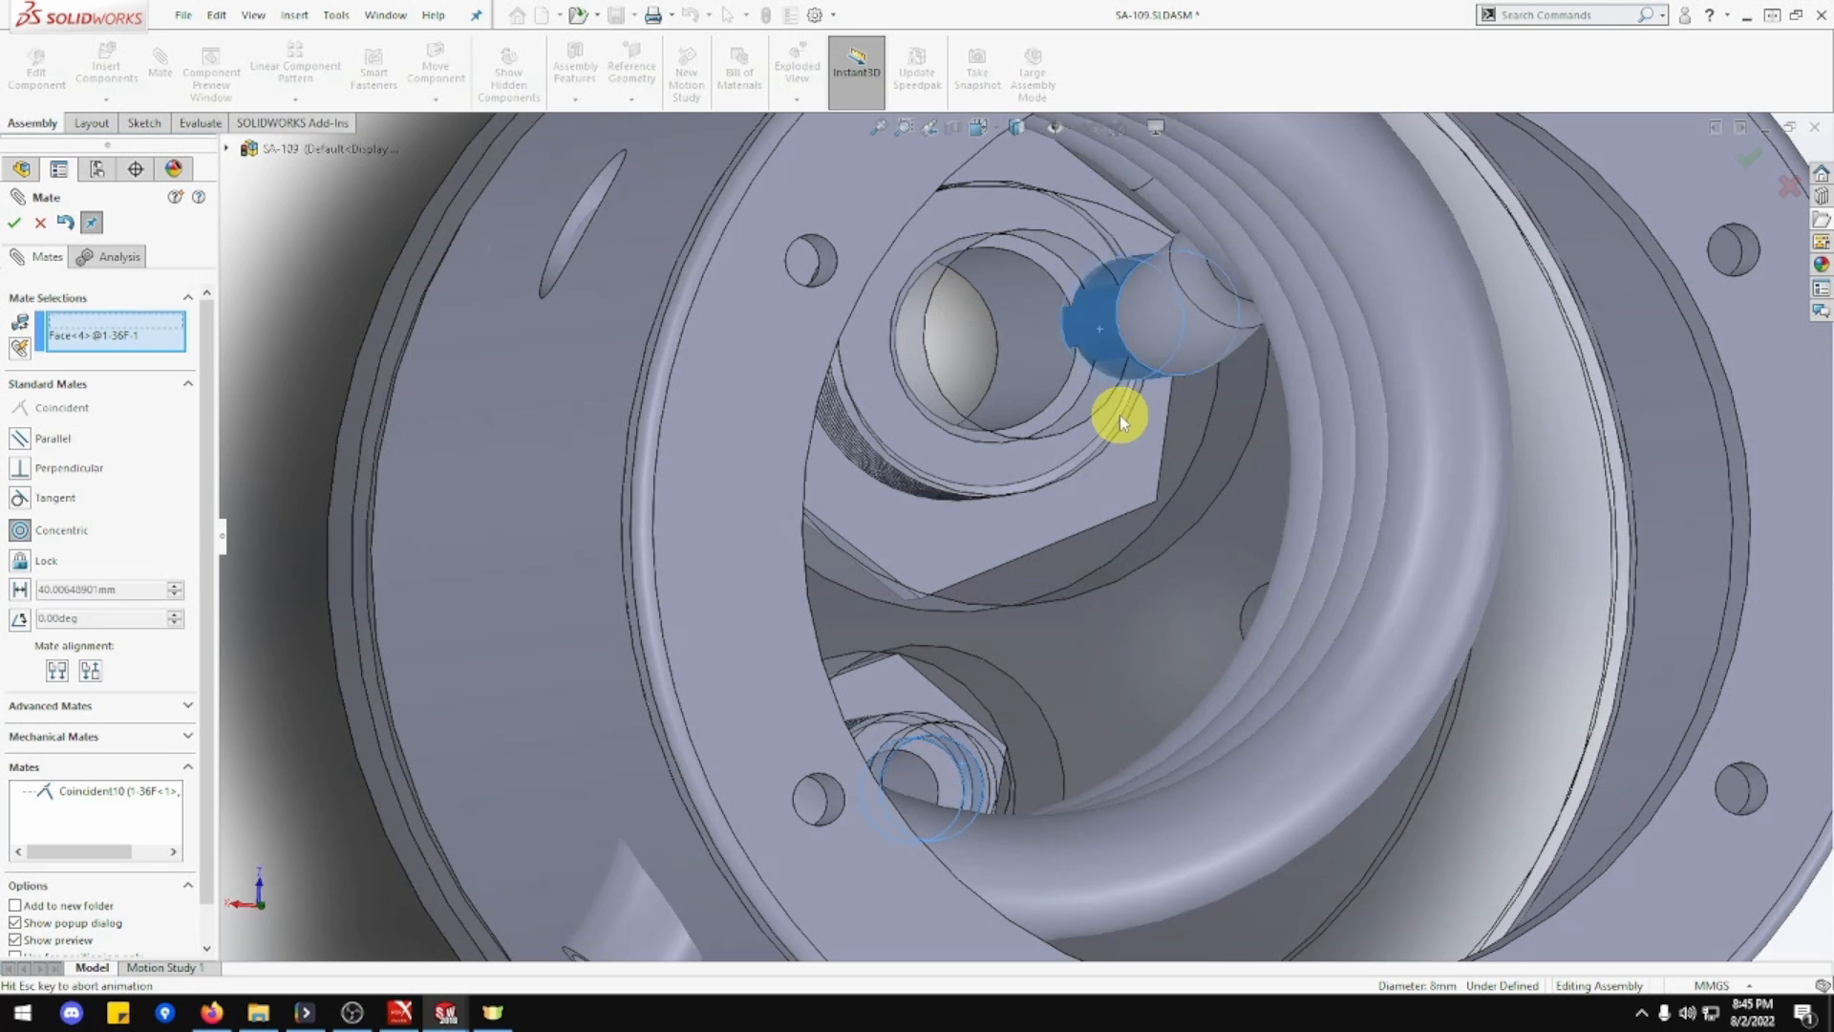
pyautogui.click(1119, 415)
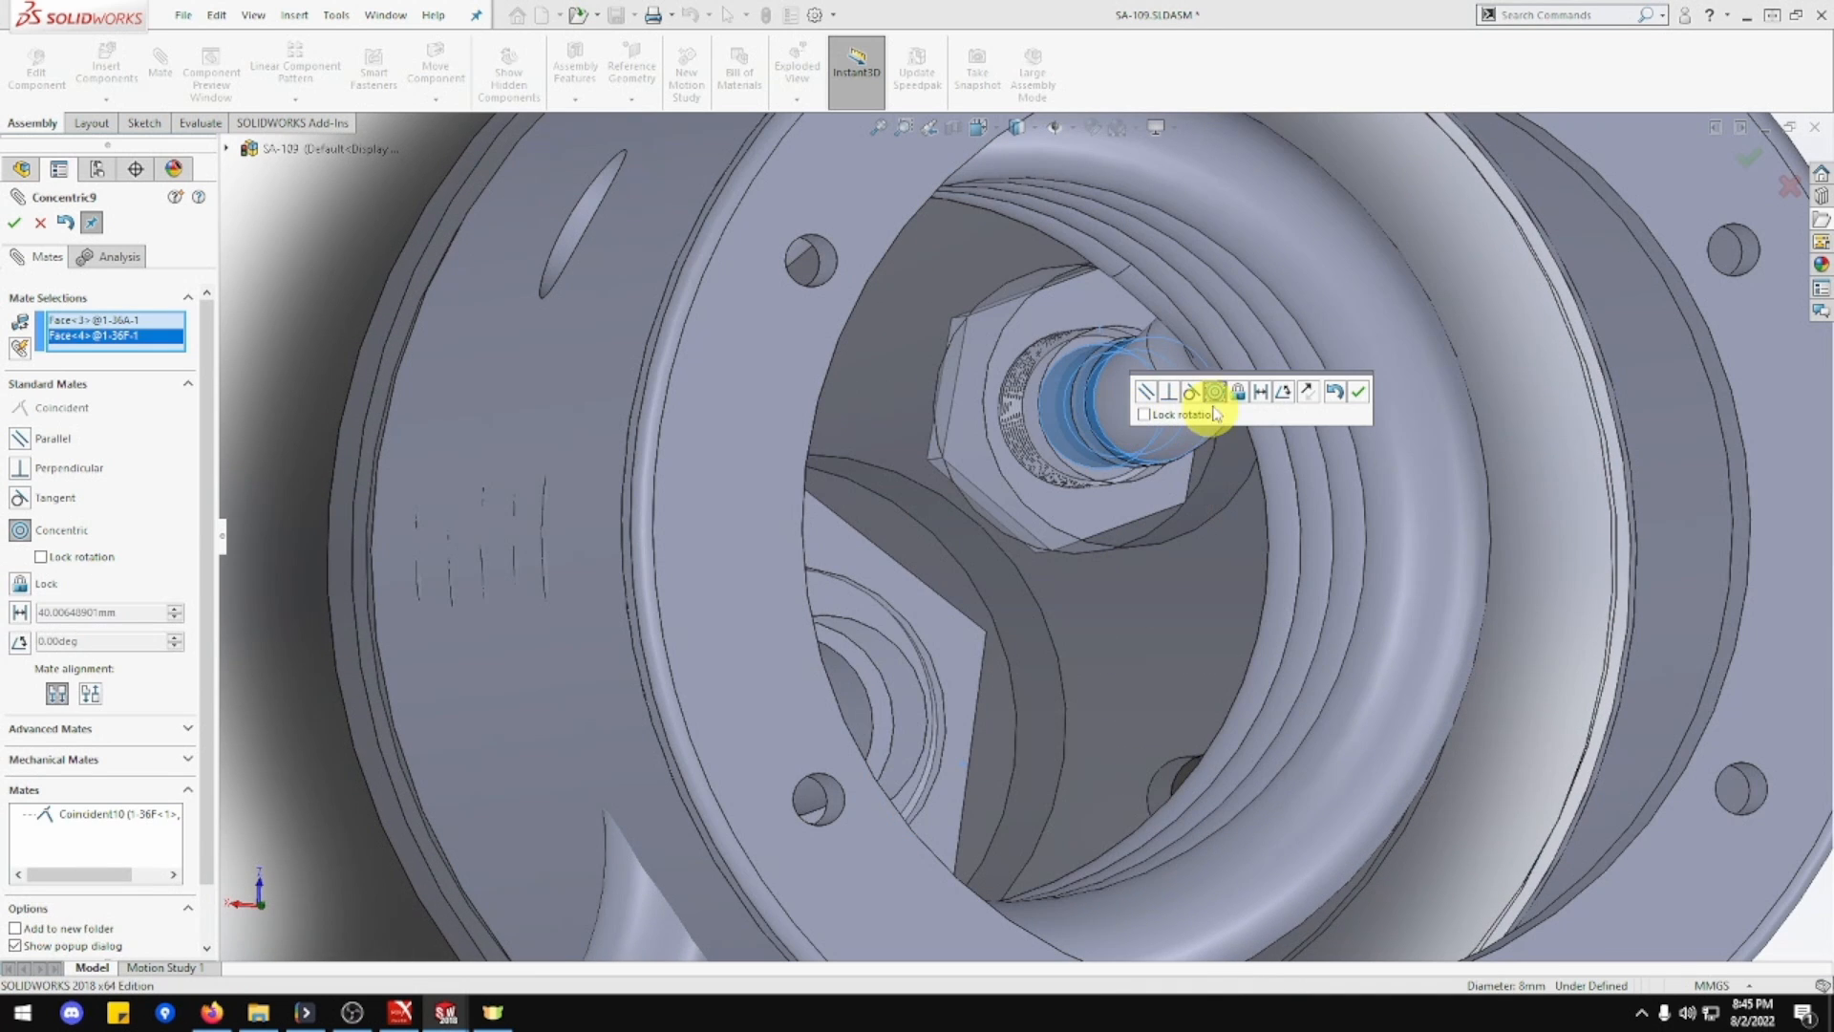
pyautogui.click(1361, 393)
pyautogui.scroll(10, 1269, 462)
pyautogui.moveTo(1198, 520); pyautogui.dragTo(1143, 580, button='middle')
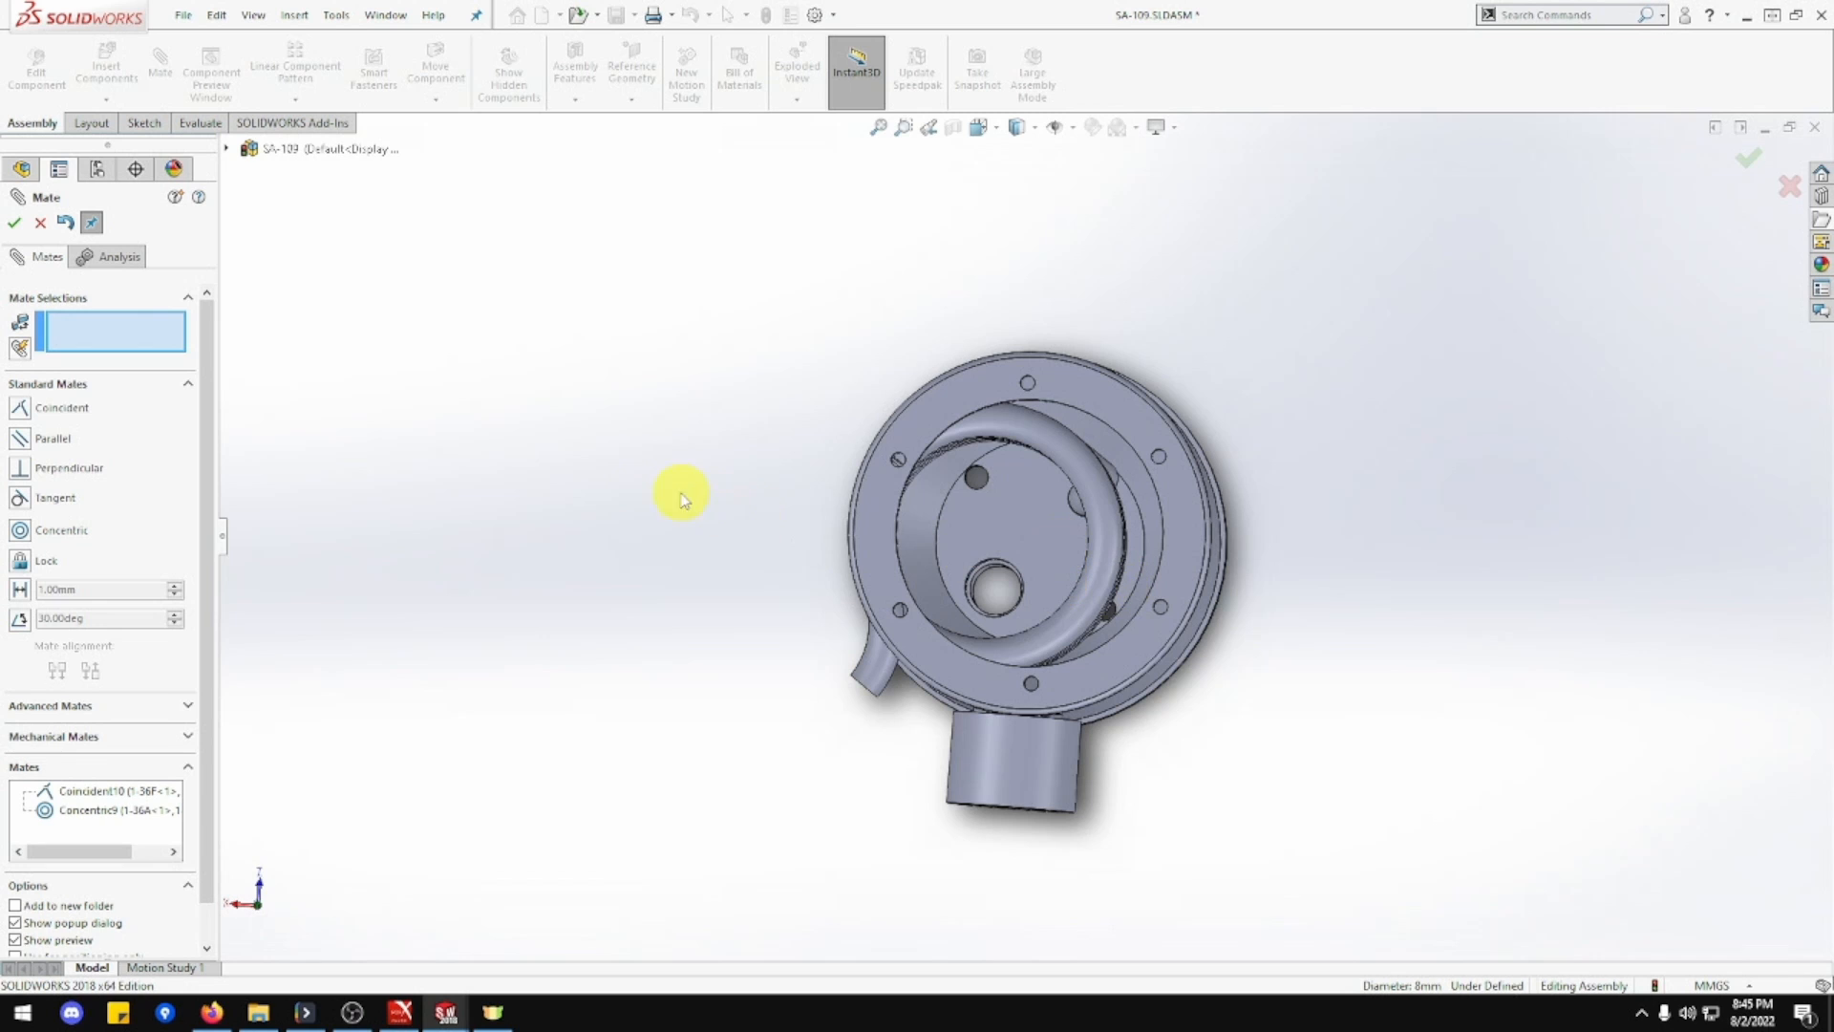
pyautogui.click(11, 225)
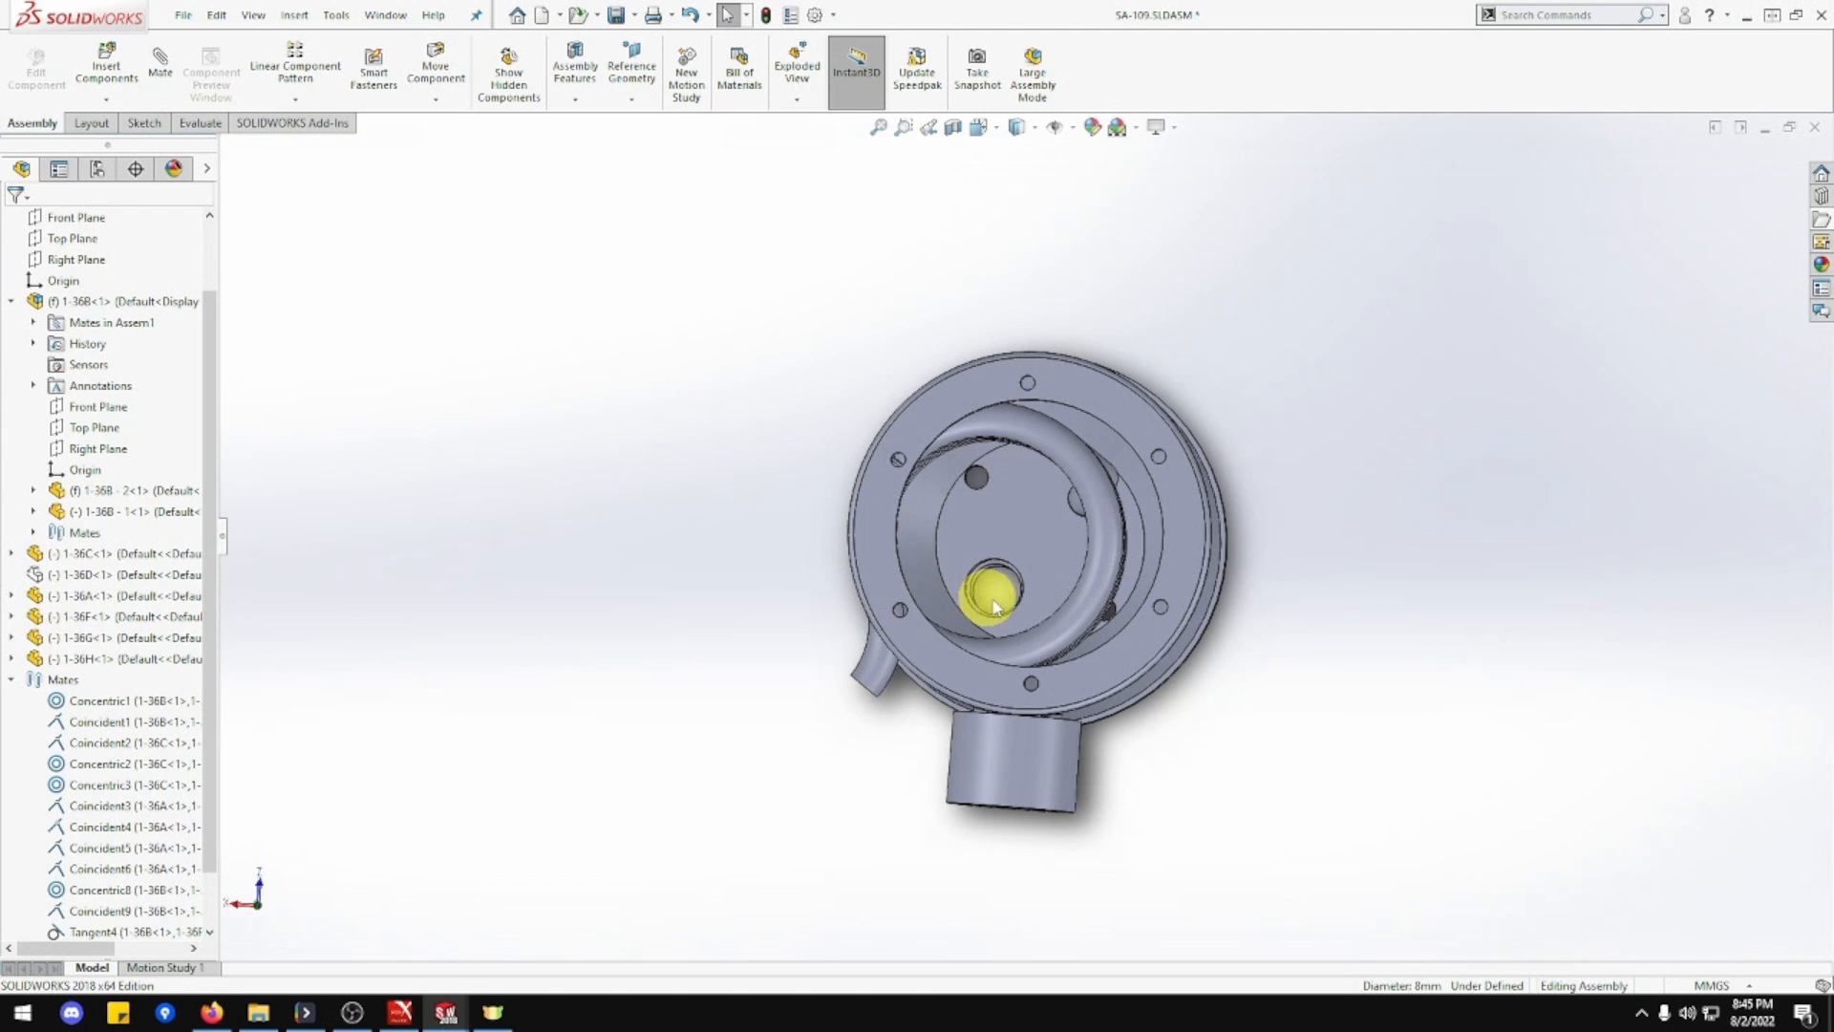
# Rotate base 1-36A together with the coil inside the vessel until the large bore is uppermost.
pyautogui.moveTo(1023, 602); pyautogui.dragTo(1026, 545)
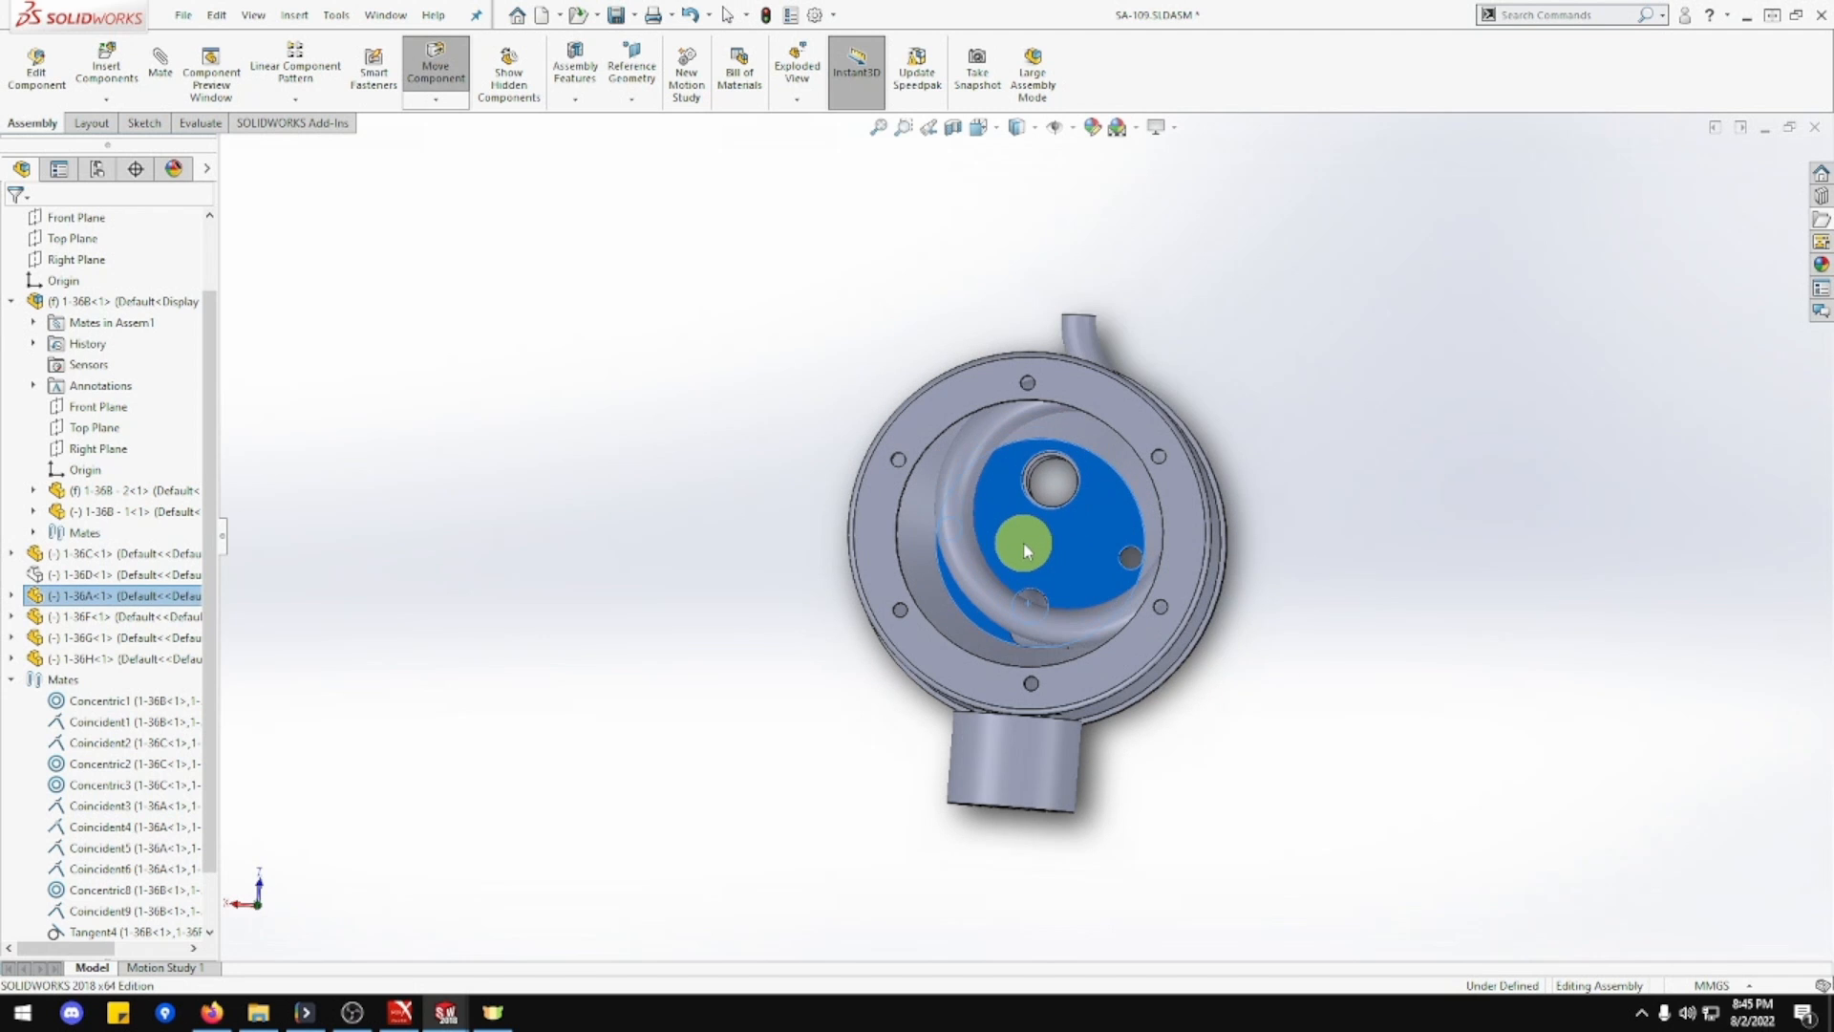
pyautogui.press('Escape')
pyautogui.moveTo(1023, 549)
pyautogui.mouseDown(button='middle')
pyautogui.moveTo(1084, 568)
pyautogui.moveTo(1052, 535)
pyautogui.mouseUp(button='middle')
pyautogui.scroll(-3, 1084, 563)
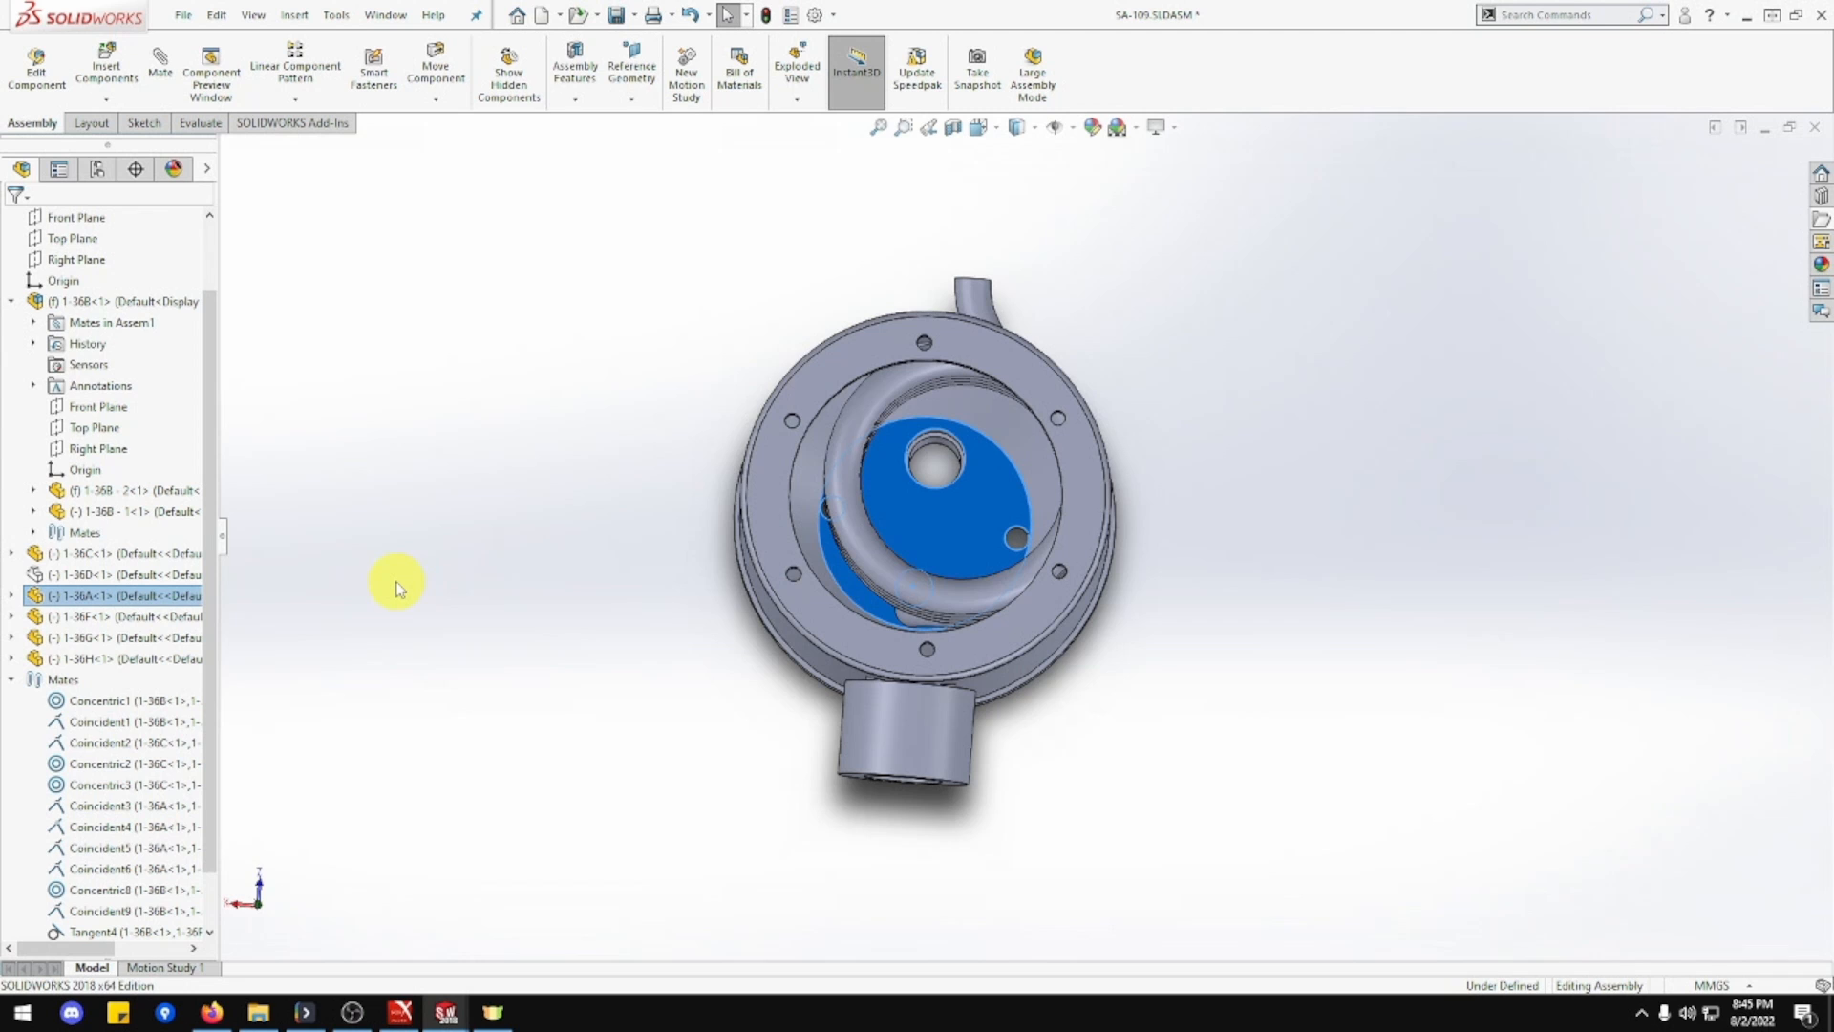
# Highlight the Concentric8 mate of vessel 1-36B in the model and examine which faces it ties together.
pyautogui.scroll(-1, 143, 726)
pyautogui.click(105, 827)
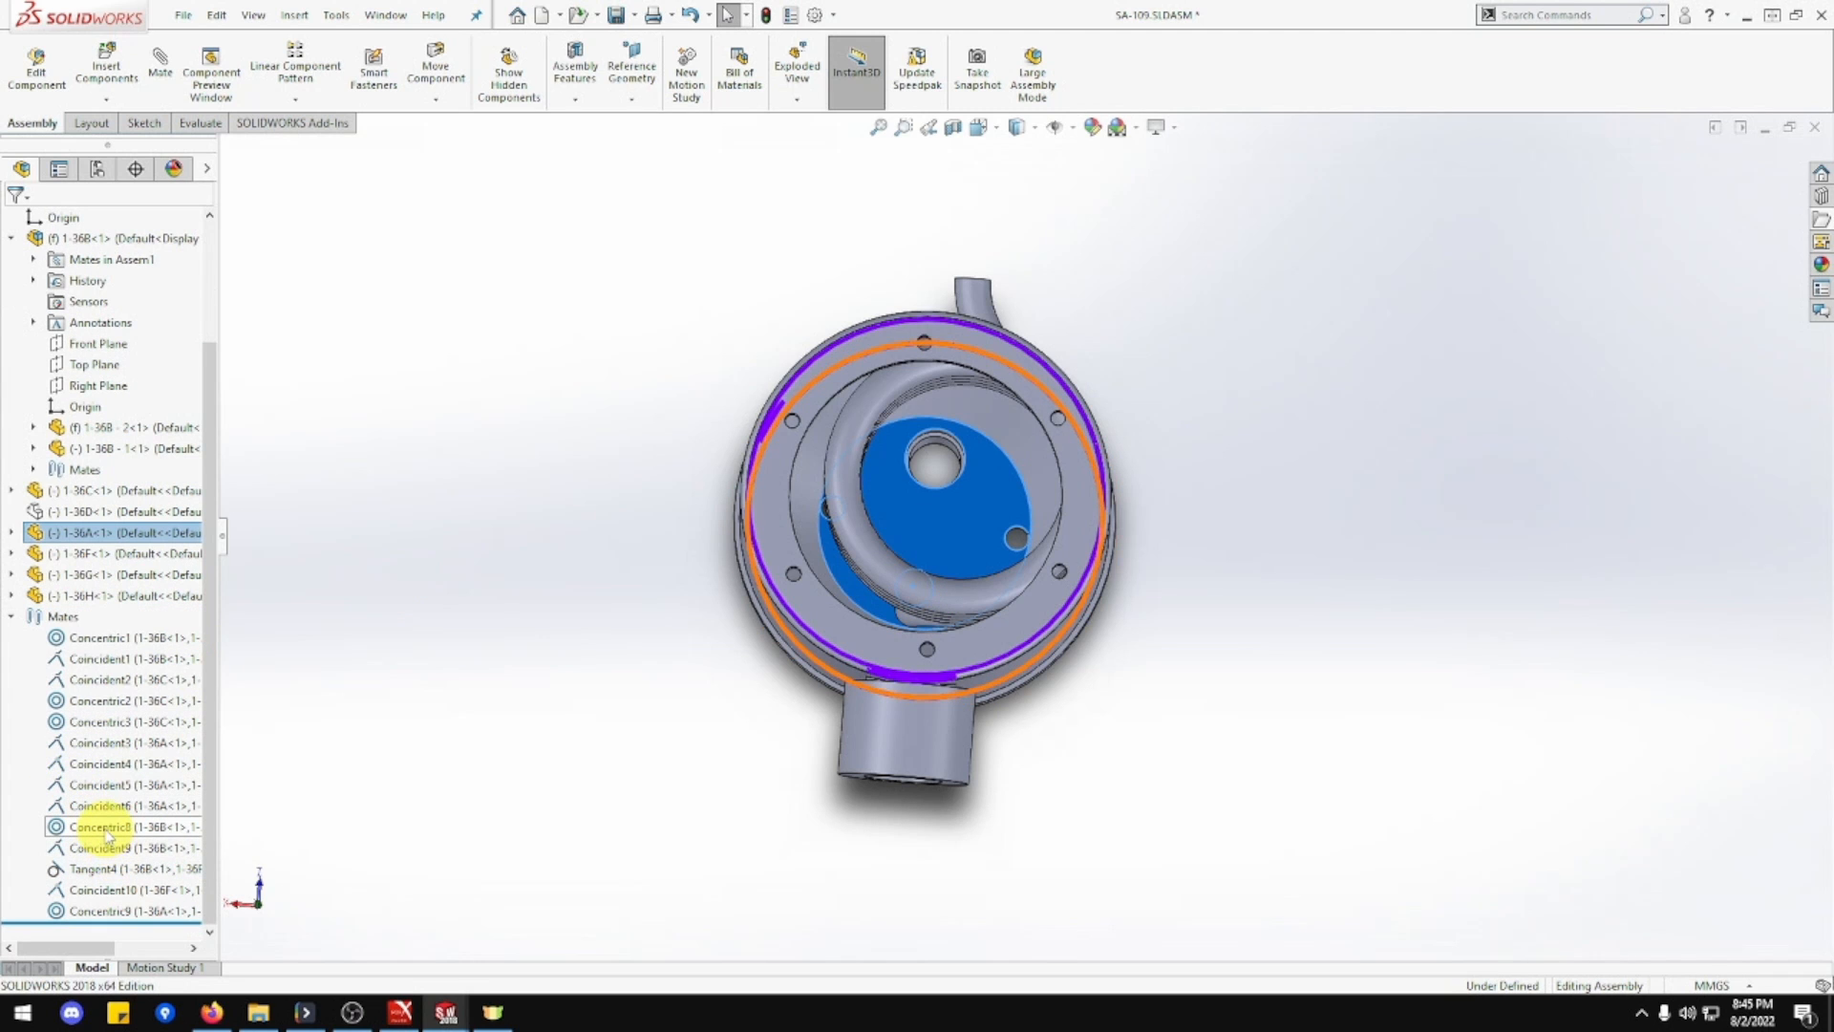
pyautogui.moveTo(363, 804); pyautogui.dragTo(432, 795, button='middle')
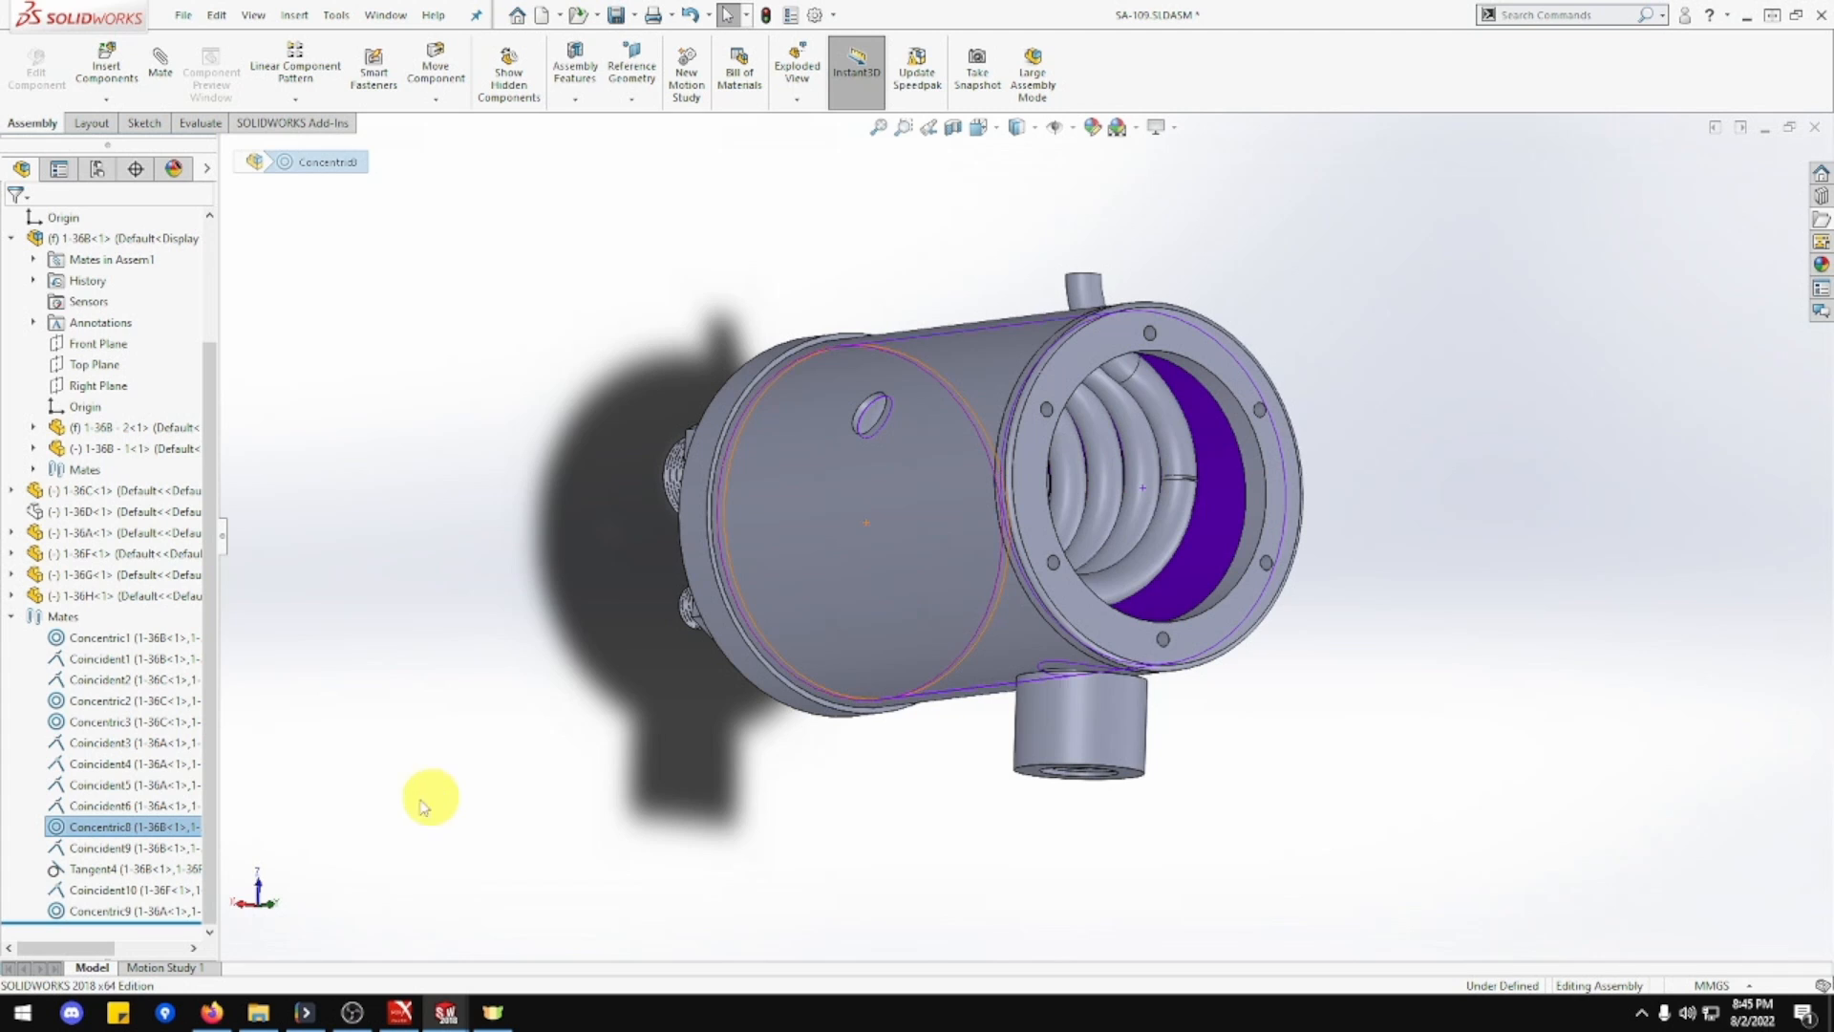
# Edit the Tangent4 mate and try reselecting the coil 1-36F face with the inner bore face of vessel 1-36B.
pyautogui.click(141, 880)
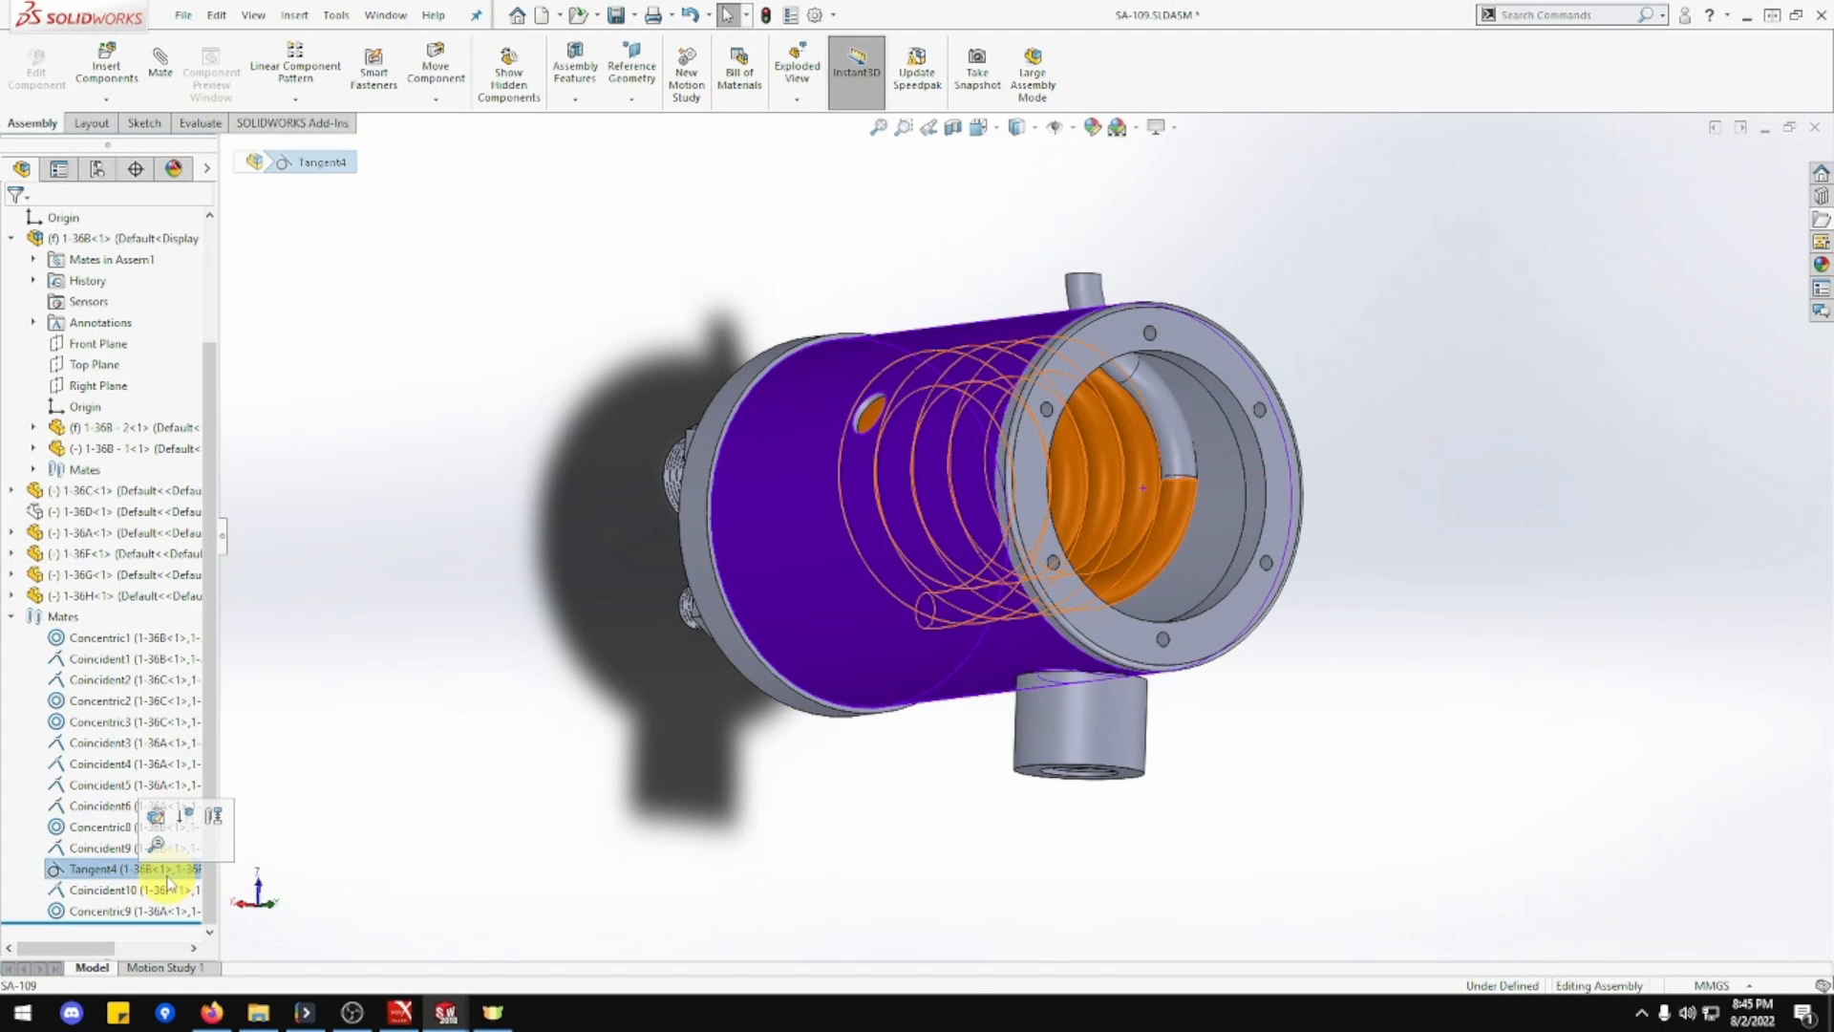
pyautogui.click(160, 823)
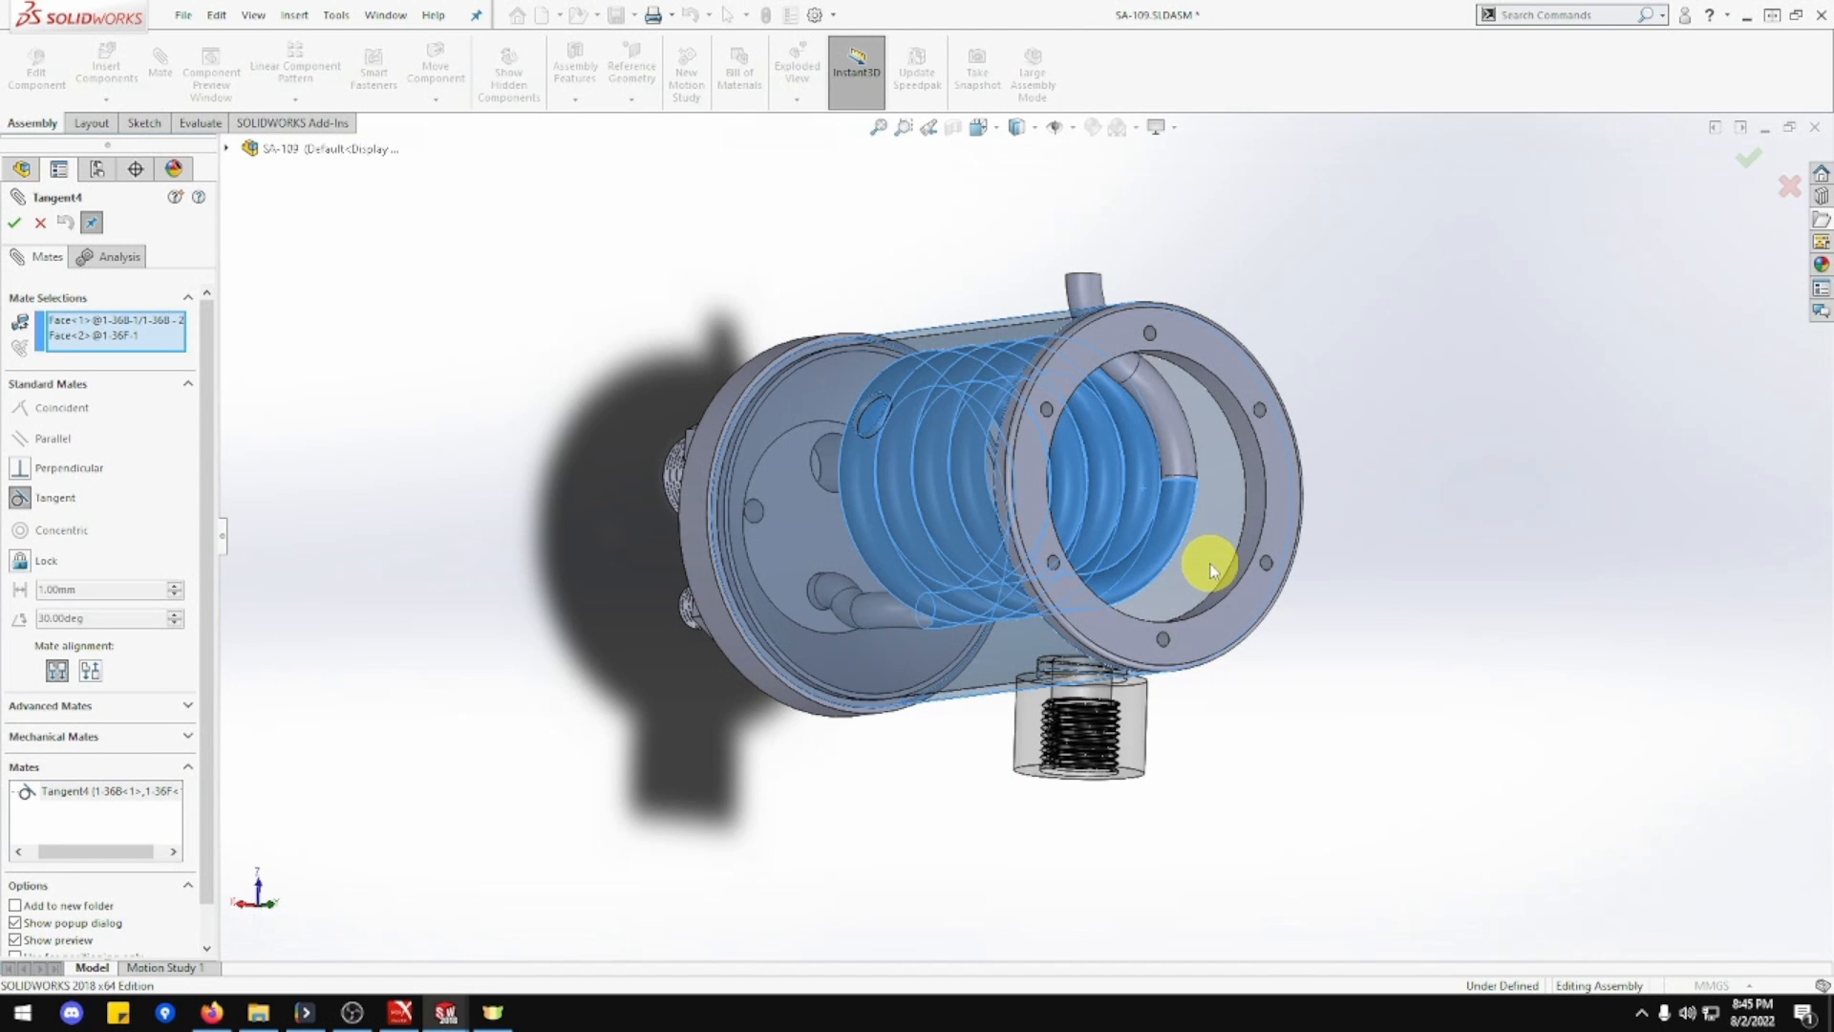
pyautogui.rightClick(126, 332)
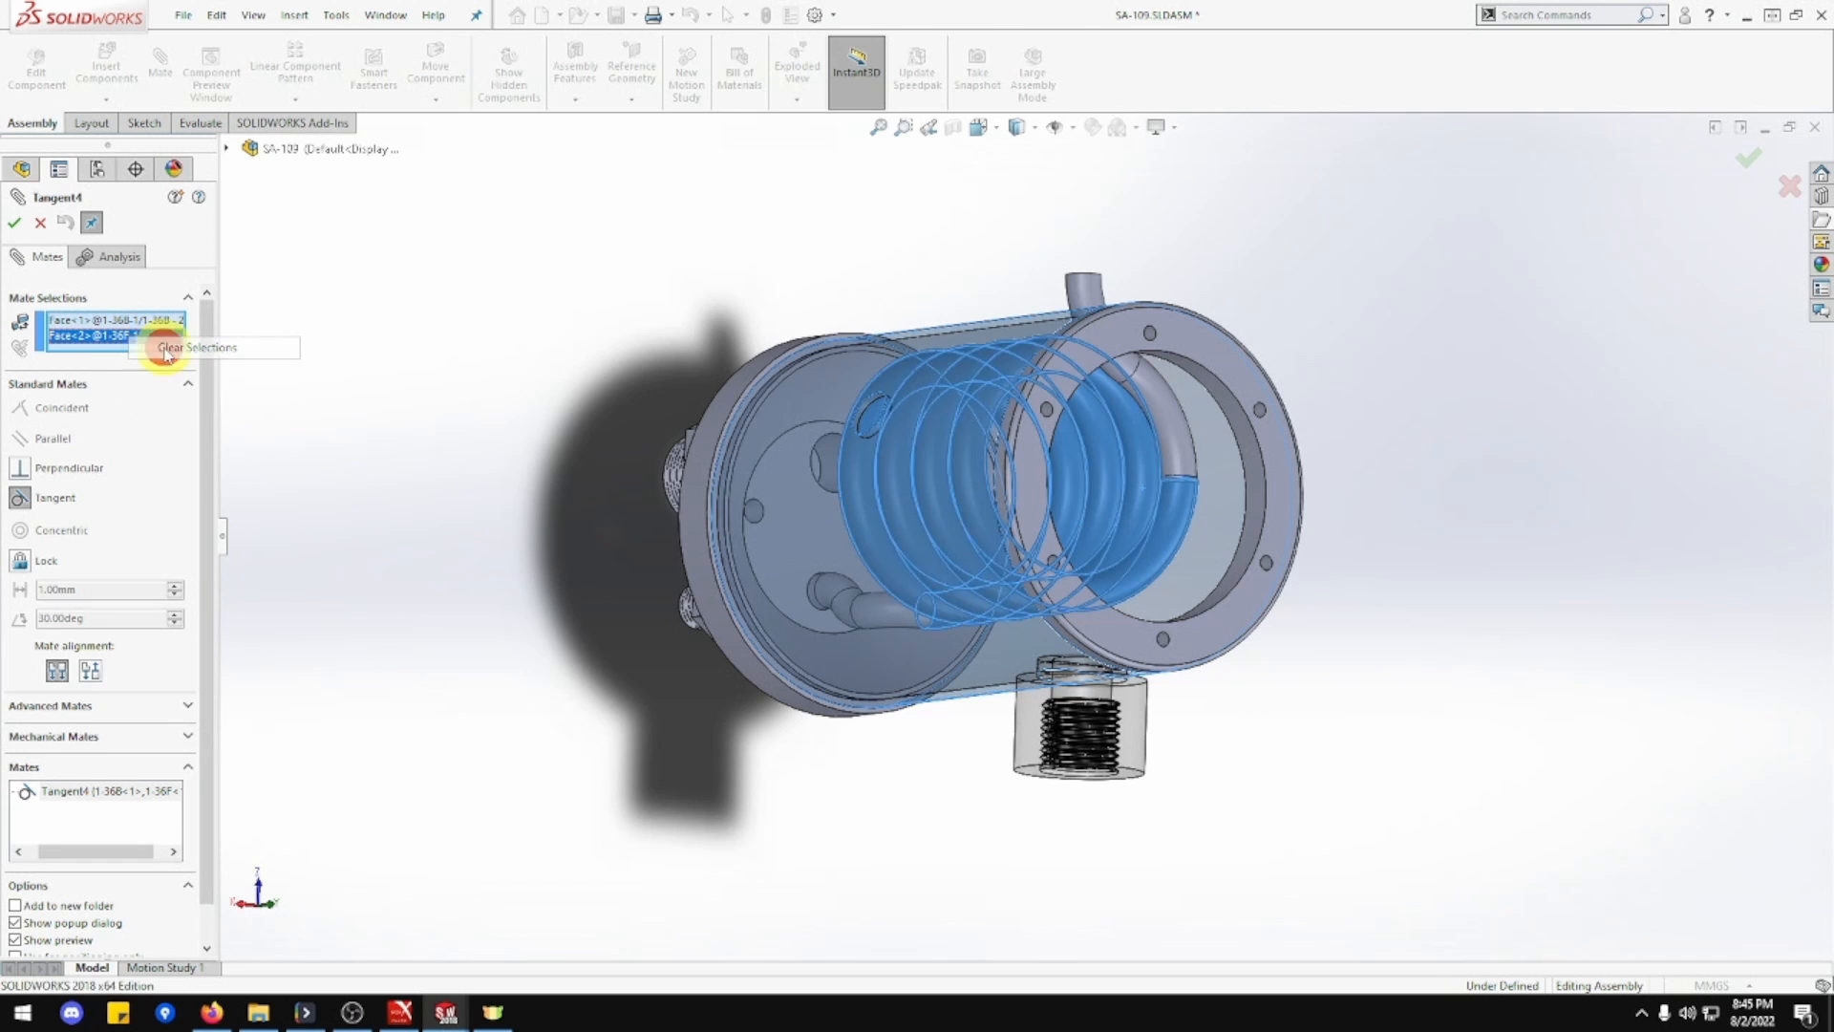
pyautogui.click(182, 348)
pyautogui.click(1145, 495)
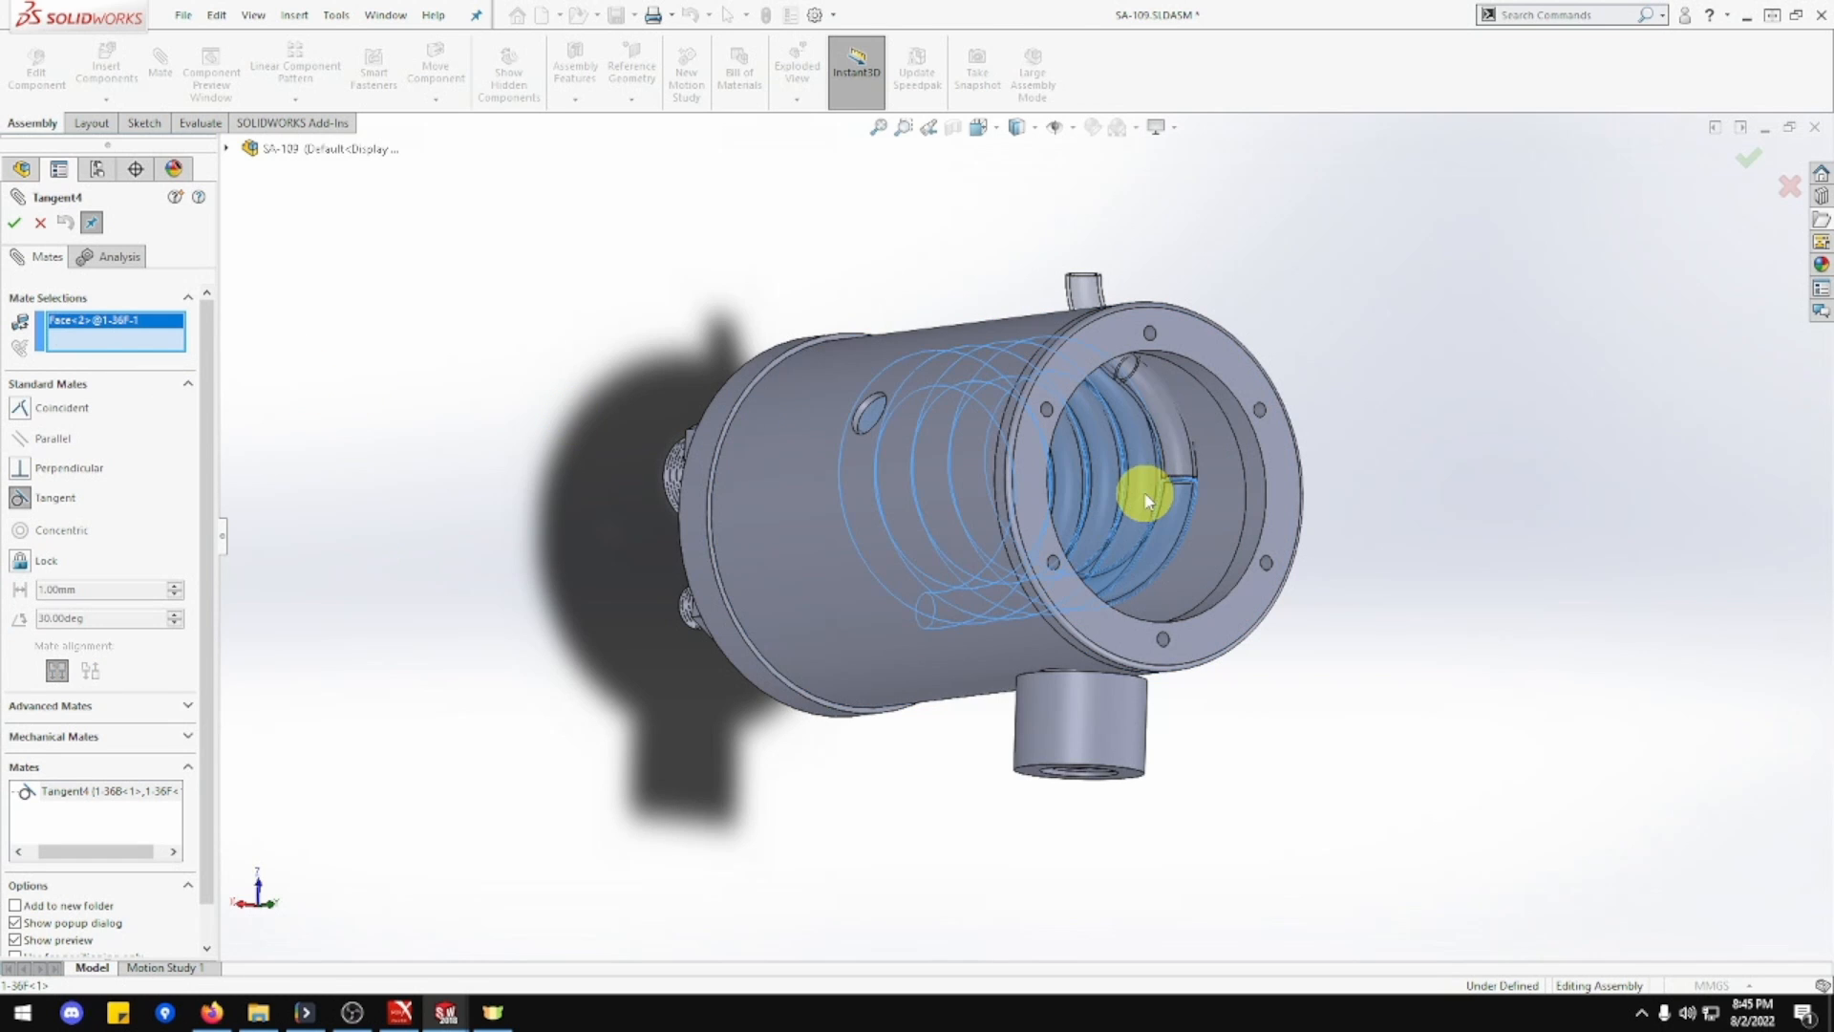
pyautogui.click(1213, 520)
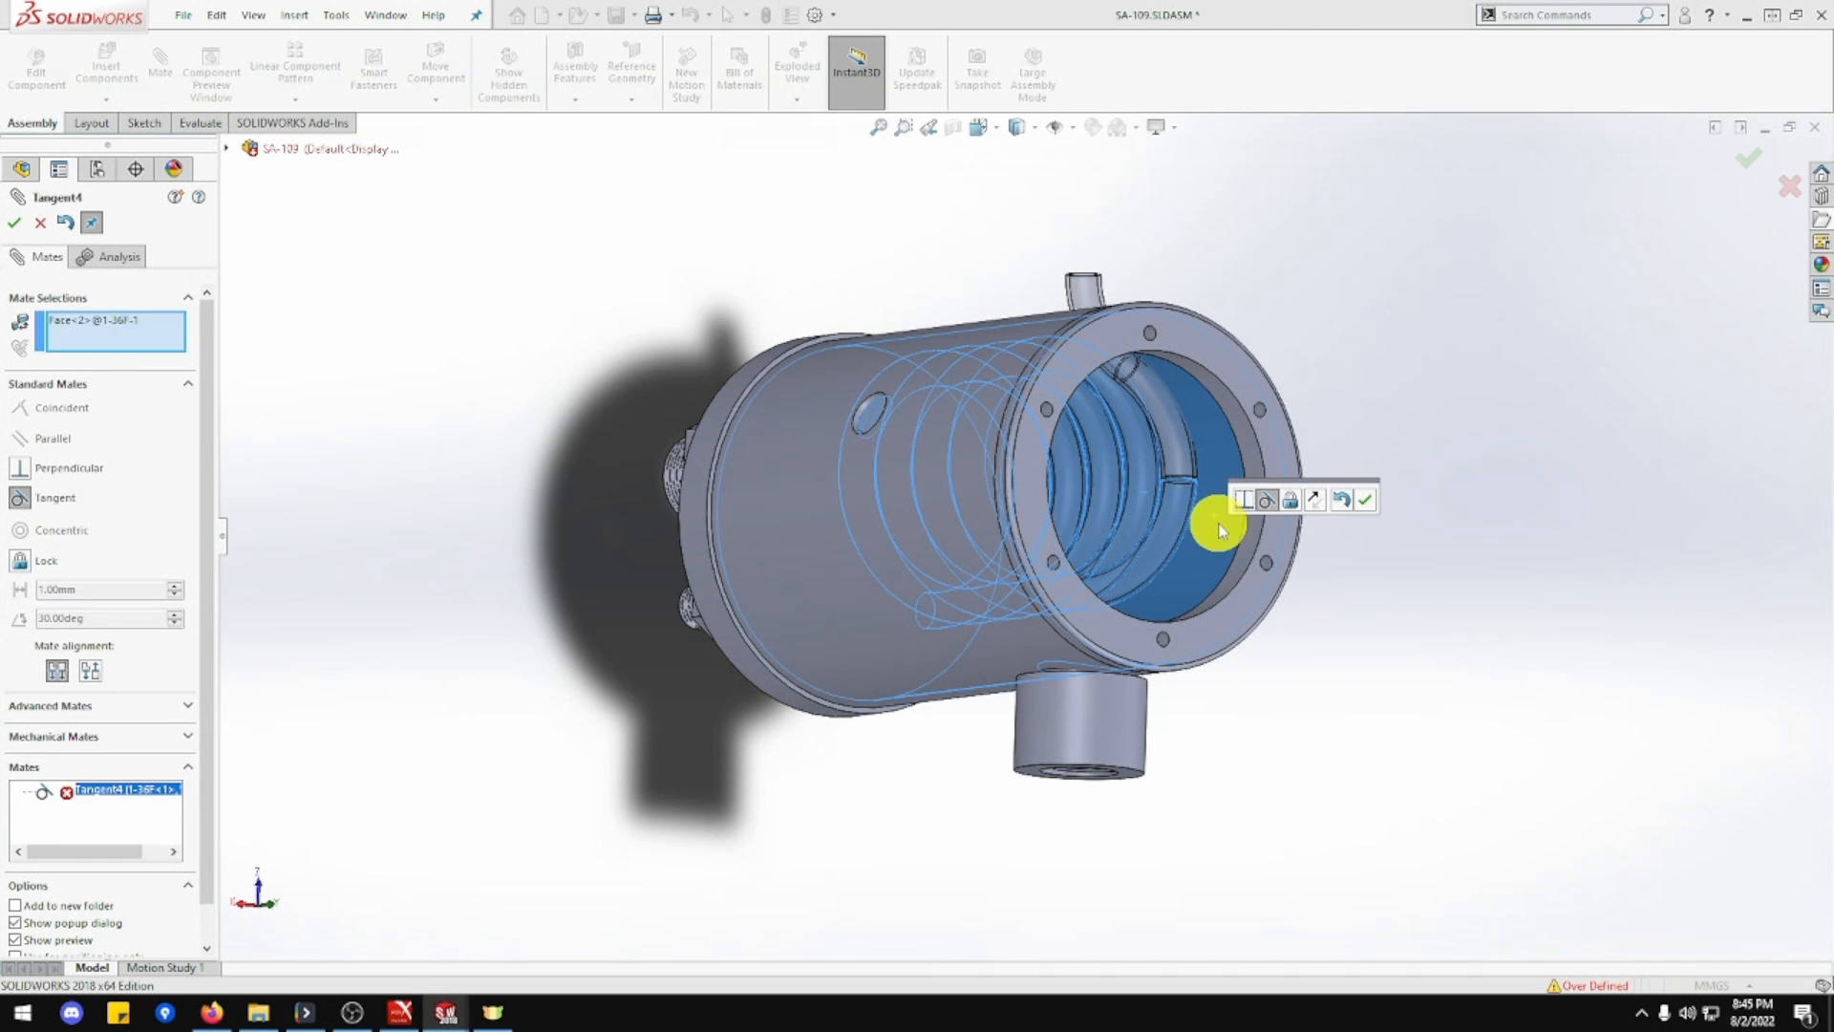
pyautogui.moveTo(1169, 543)
pyautogui.mouseDown(button='middle')
pyautogui.moveTo(1142, 553)
pyautogui.moveTo(1130, 610)
pyautogui.moveTo(1171, 507)
pyautogui.moveTo(1133, 487)
pyautogui.moveTo(1149, 537)
pyautogui.mouseUp(button='middle')
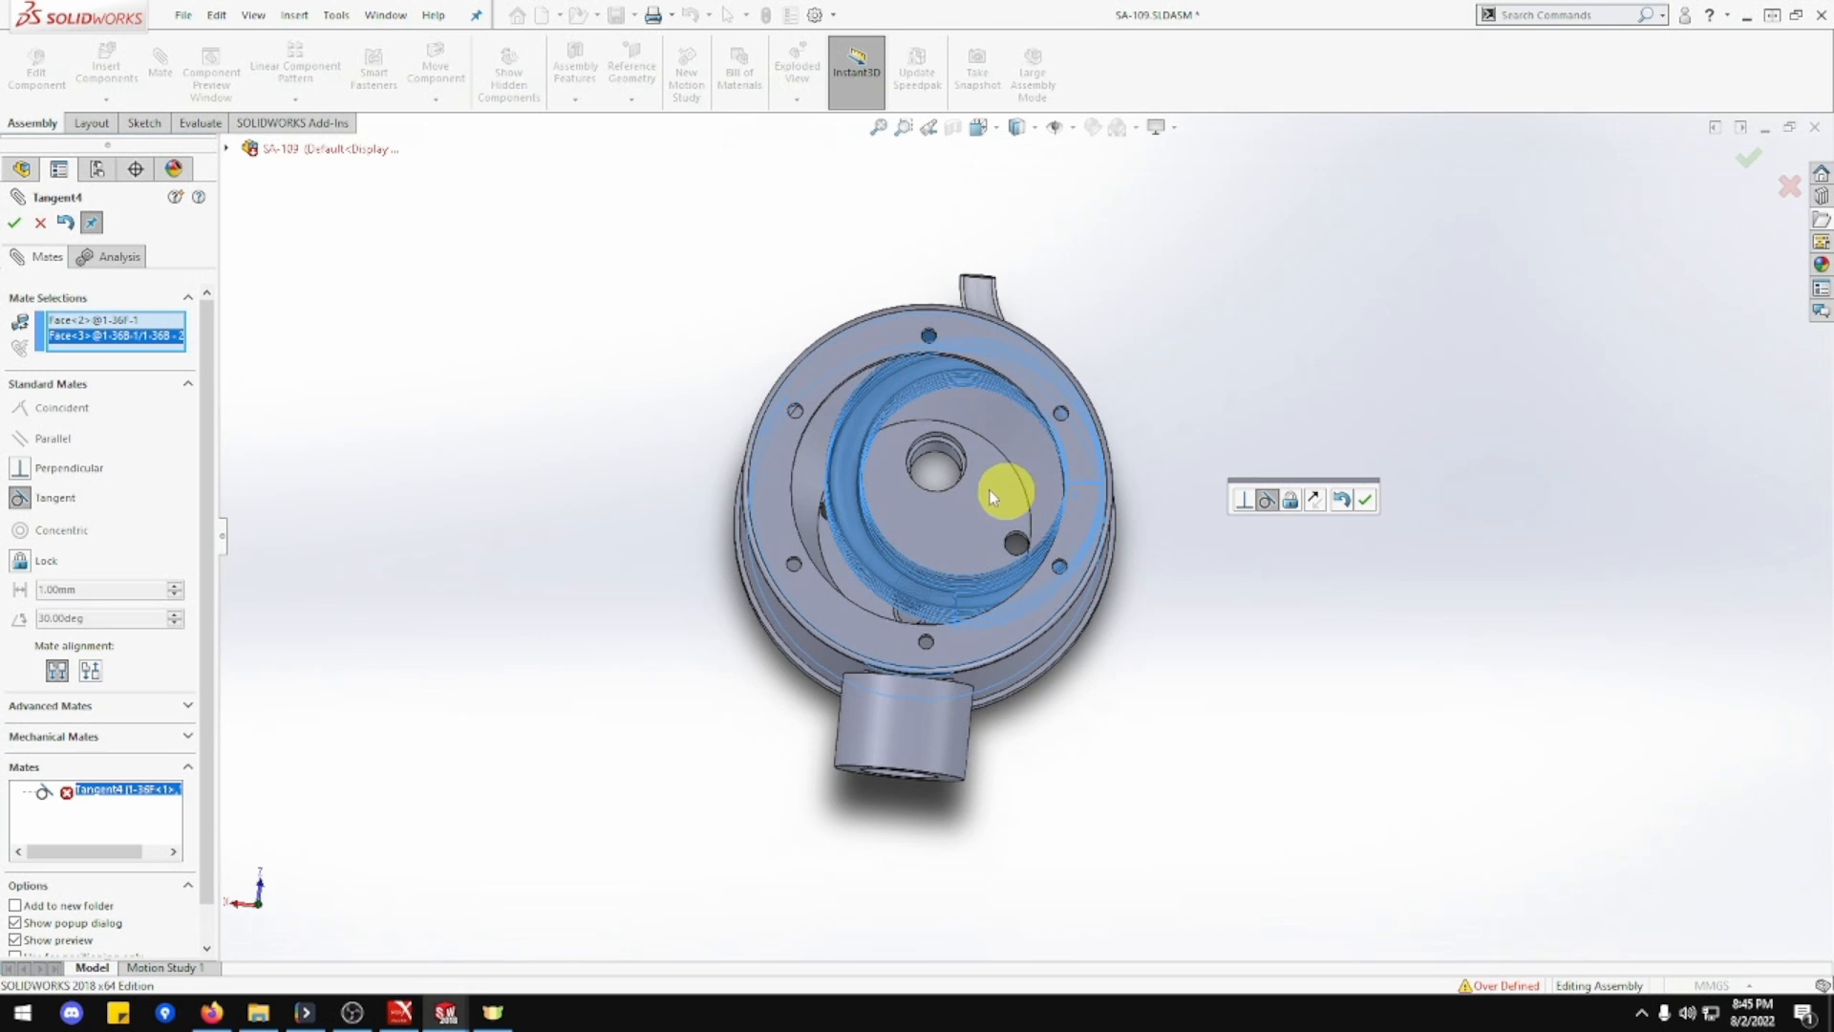
# Try to redefine Tangent4 between coil 1-36F and the circular inner edge of base 1-36A, and discard the mate edit.
pyautogui.rightClick(152, 341)
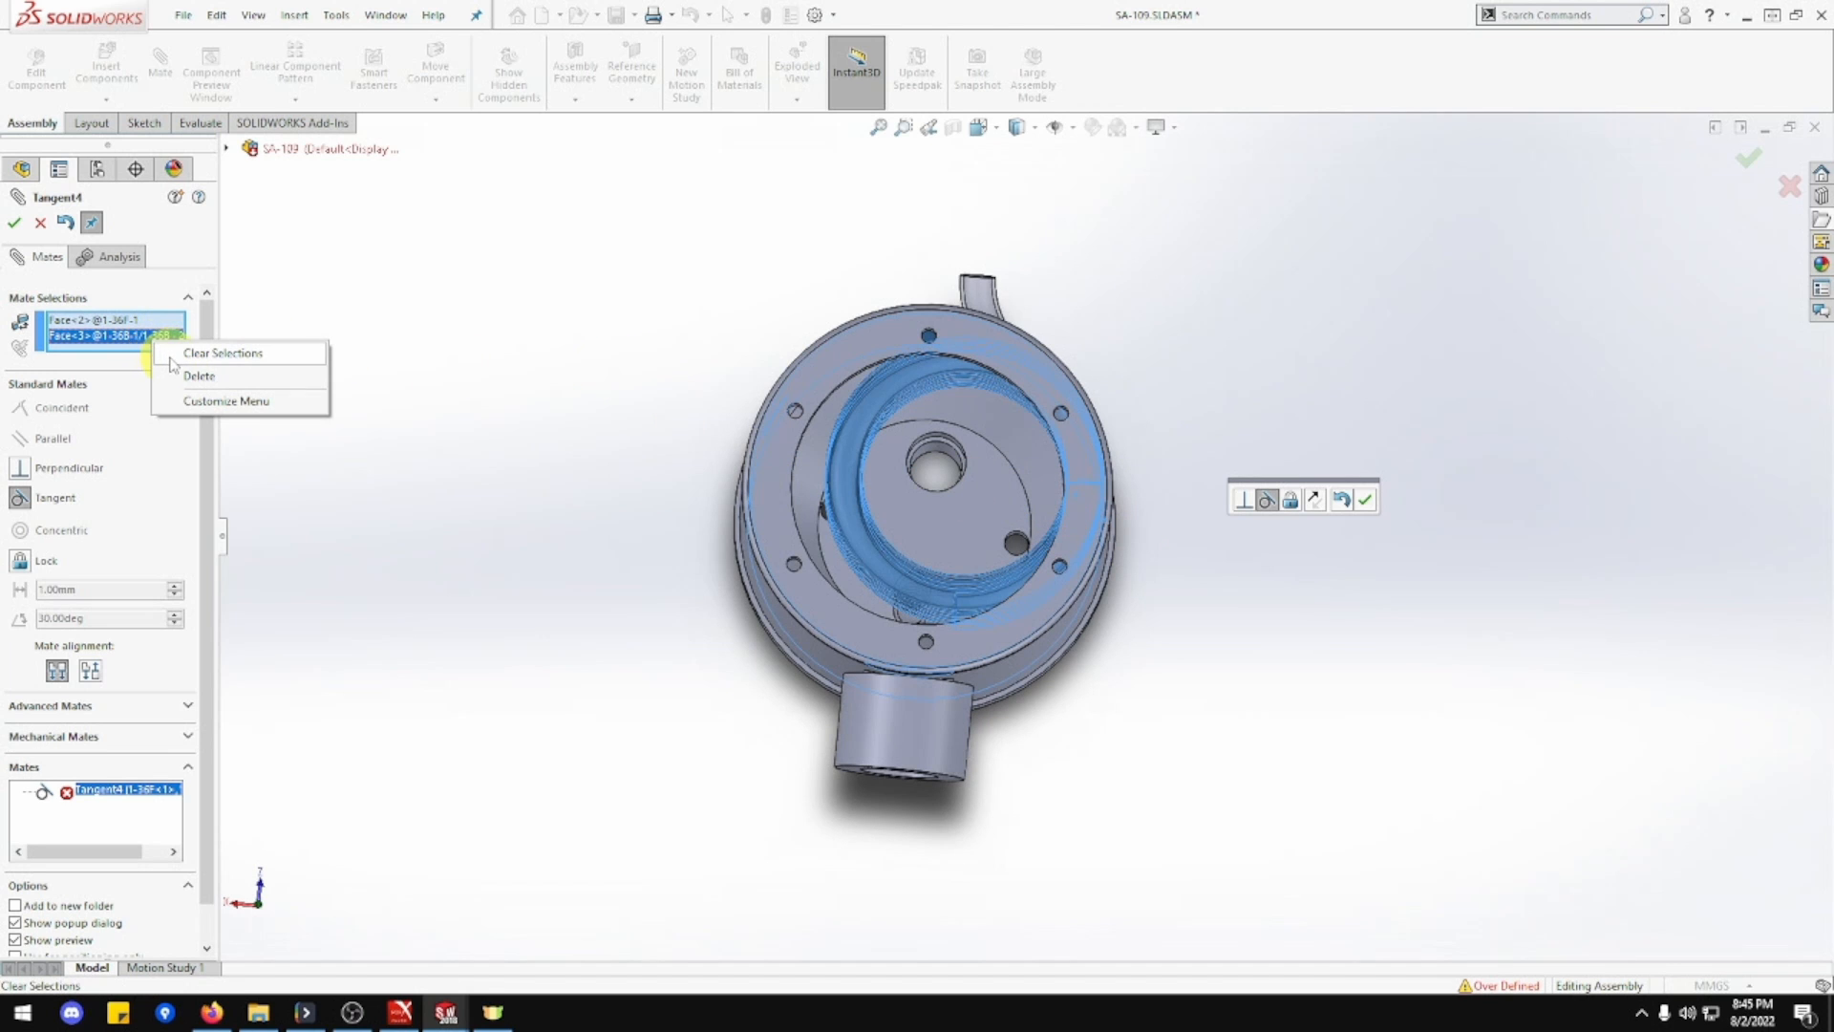
pyautogui.click(191, 352)
pyautogui.scroll(-6, 945, 568)
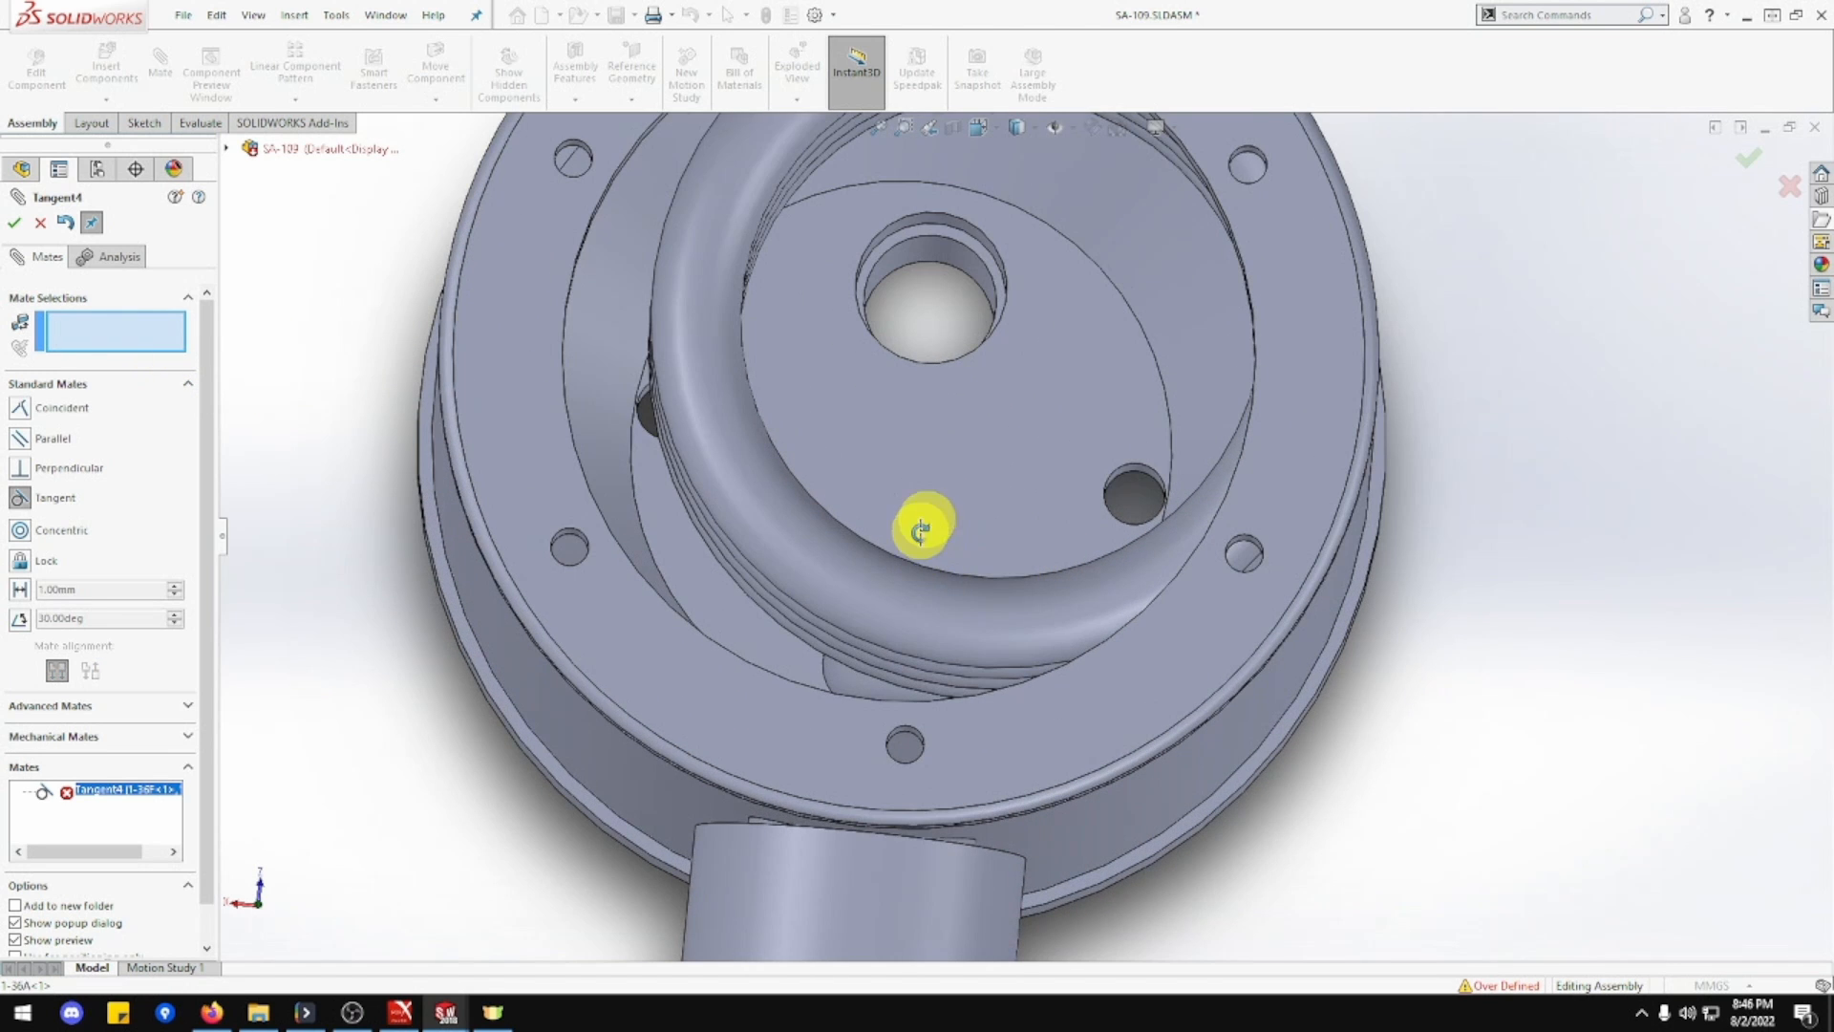
pyautogui.moveTo(921, 530); pyautogui.dragTo(912, 588, button='middle')
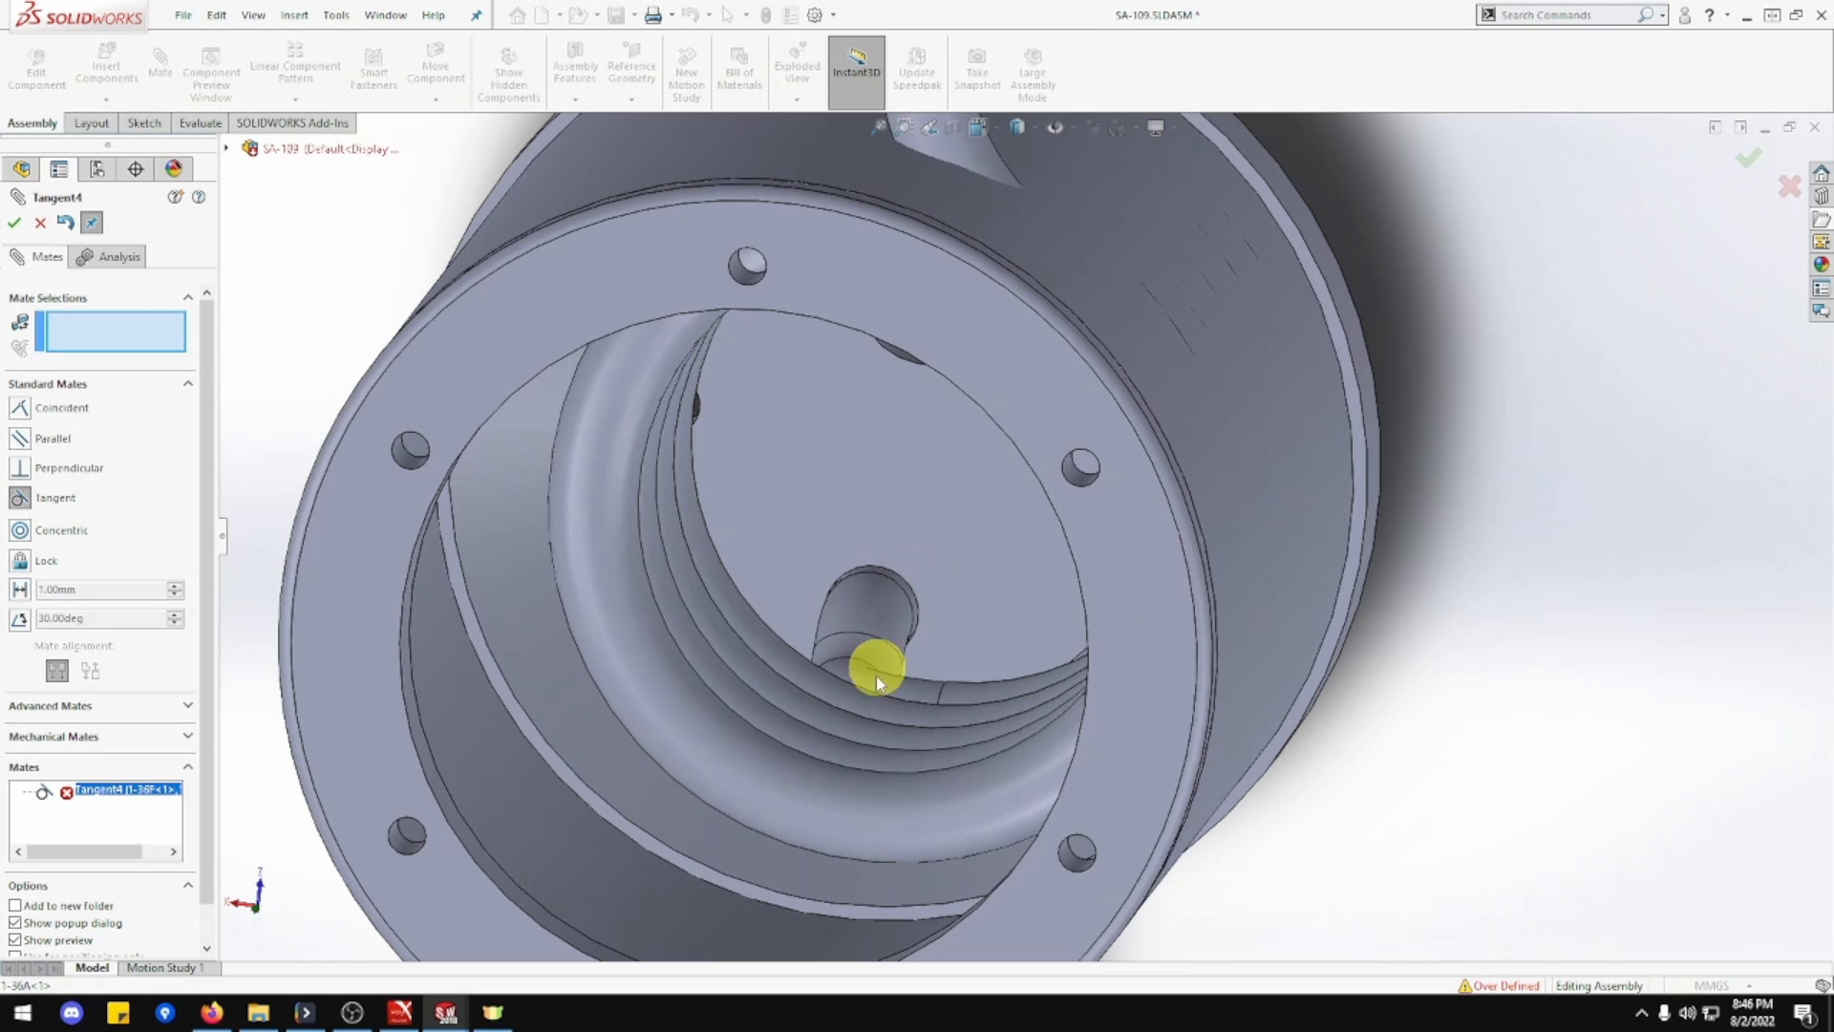
pyautogui.click(869, 705)
pyautogui.moveTo(888, 517); pyautogui.dragTo(951, 382, button='middle')
pyautogui.moveTo(1064, 311); pyautogui.dragTo(1074, 291, button='middle')
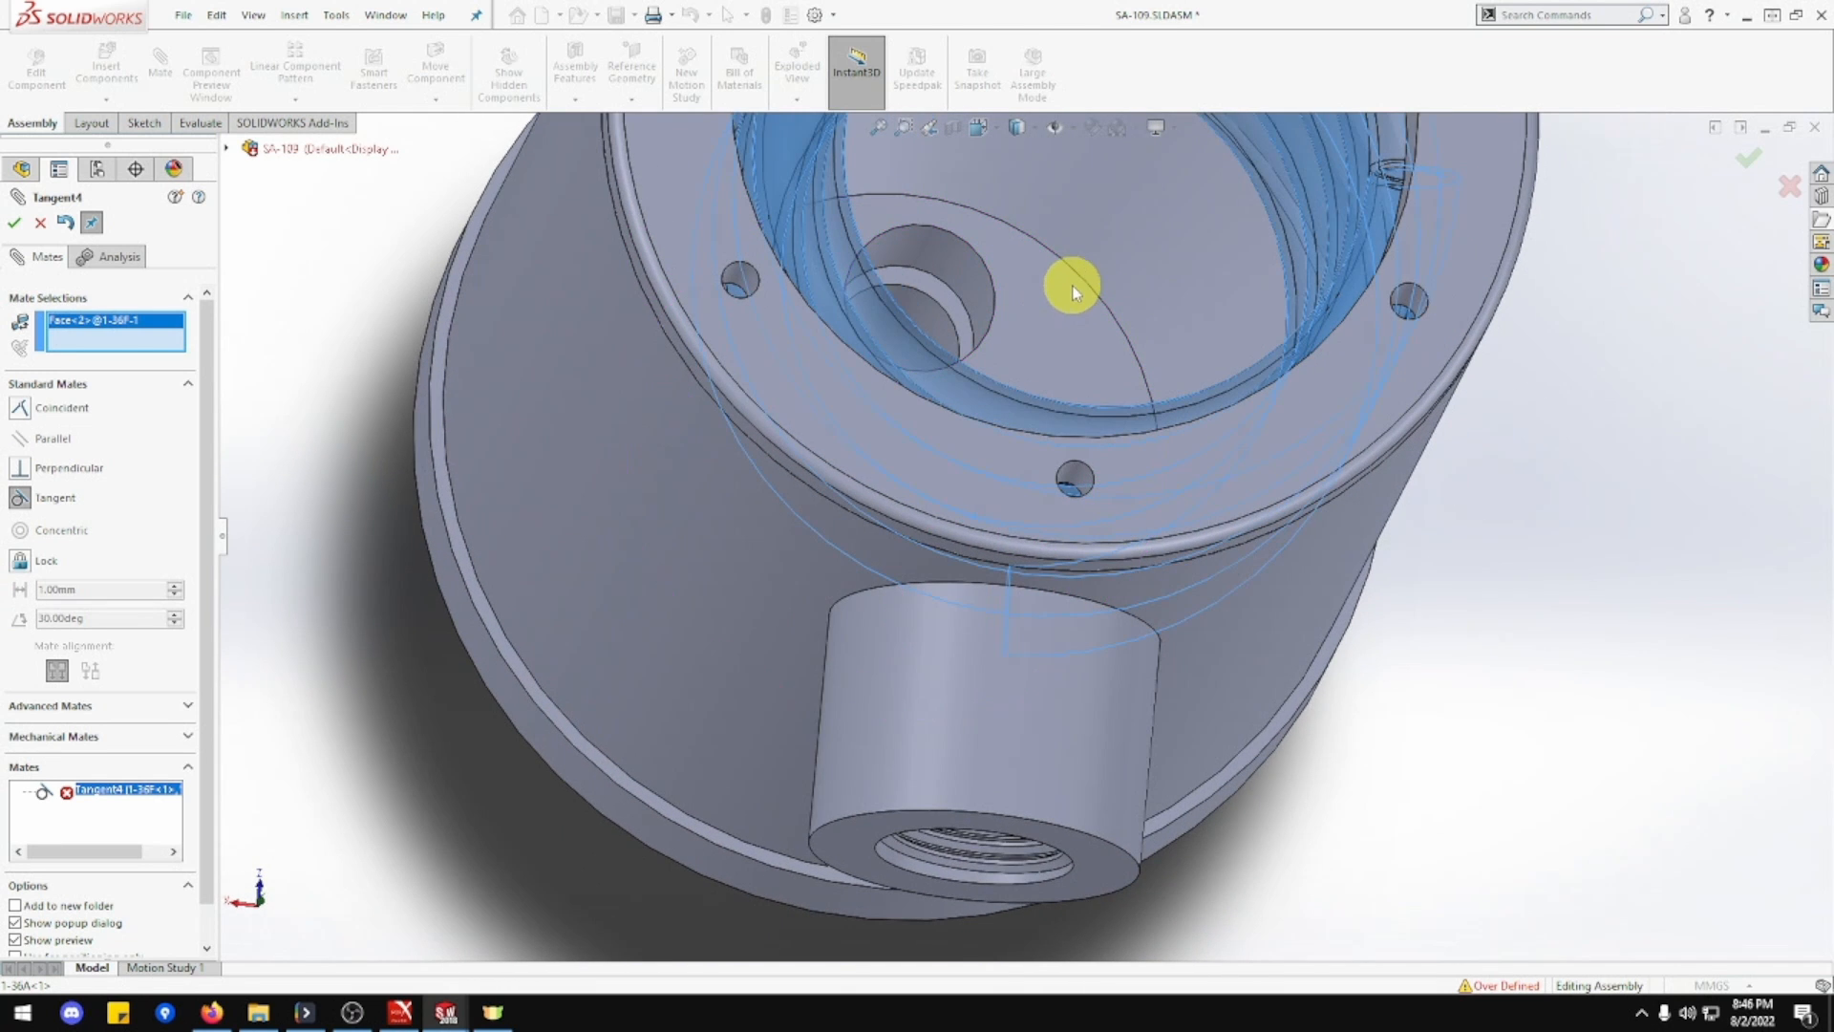
pyautogui.click(1079, 305)
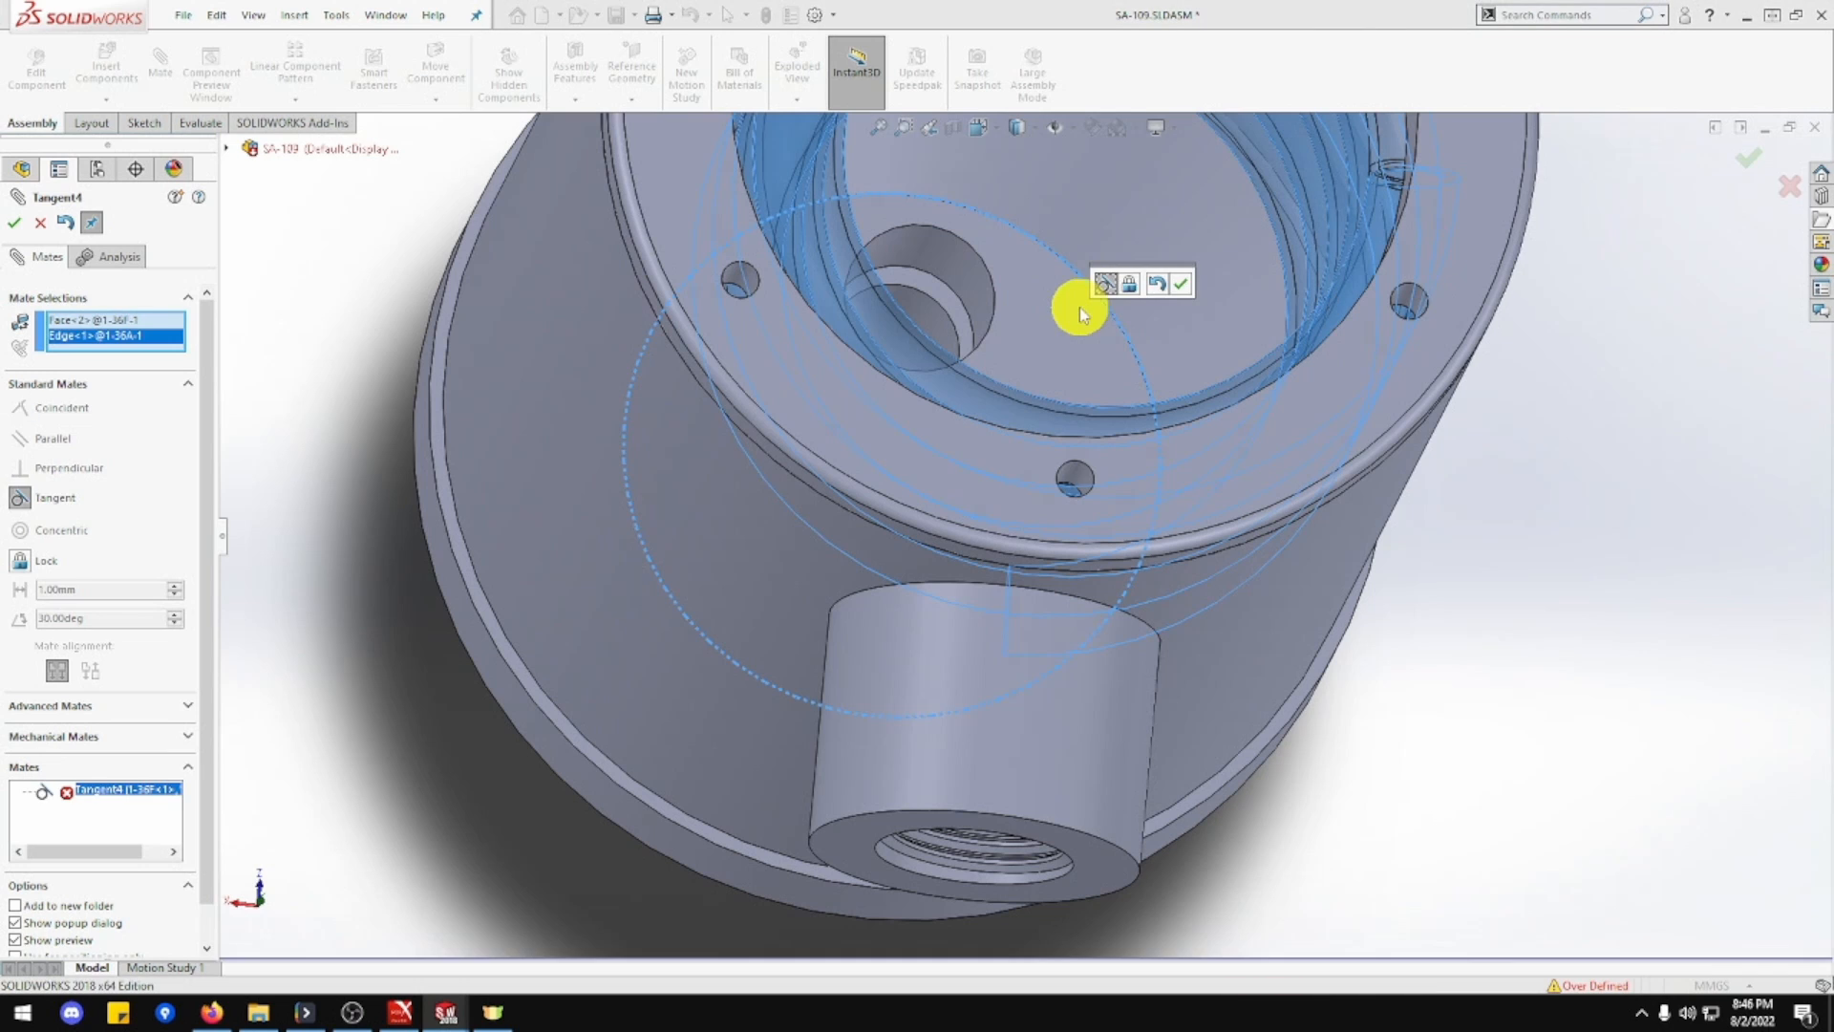
pyautogui.click(1190, 291)
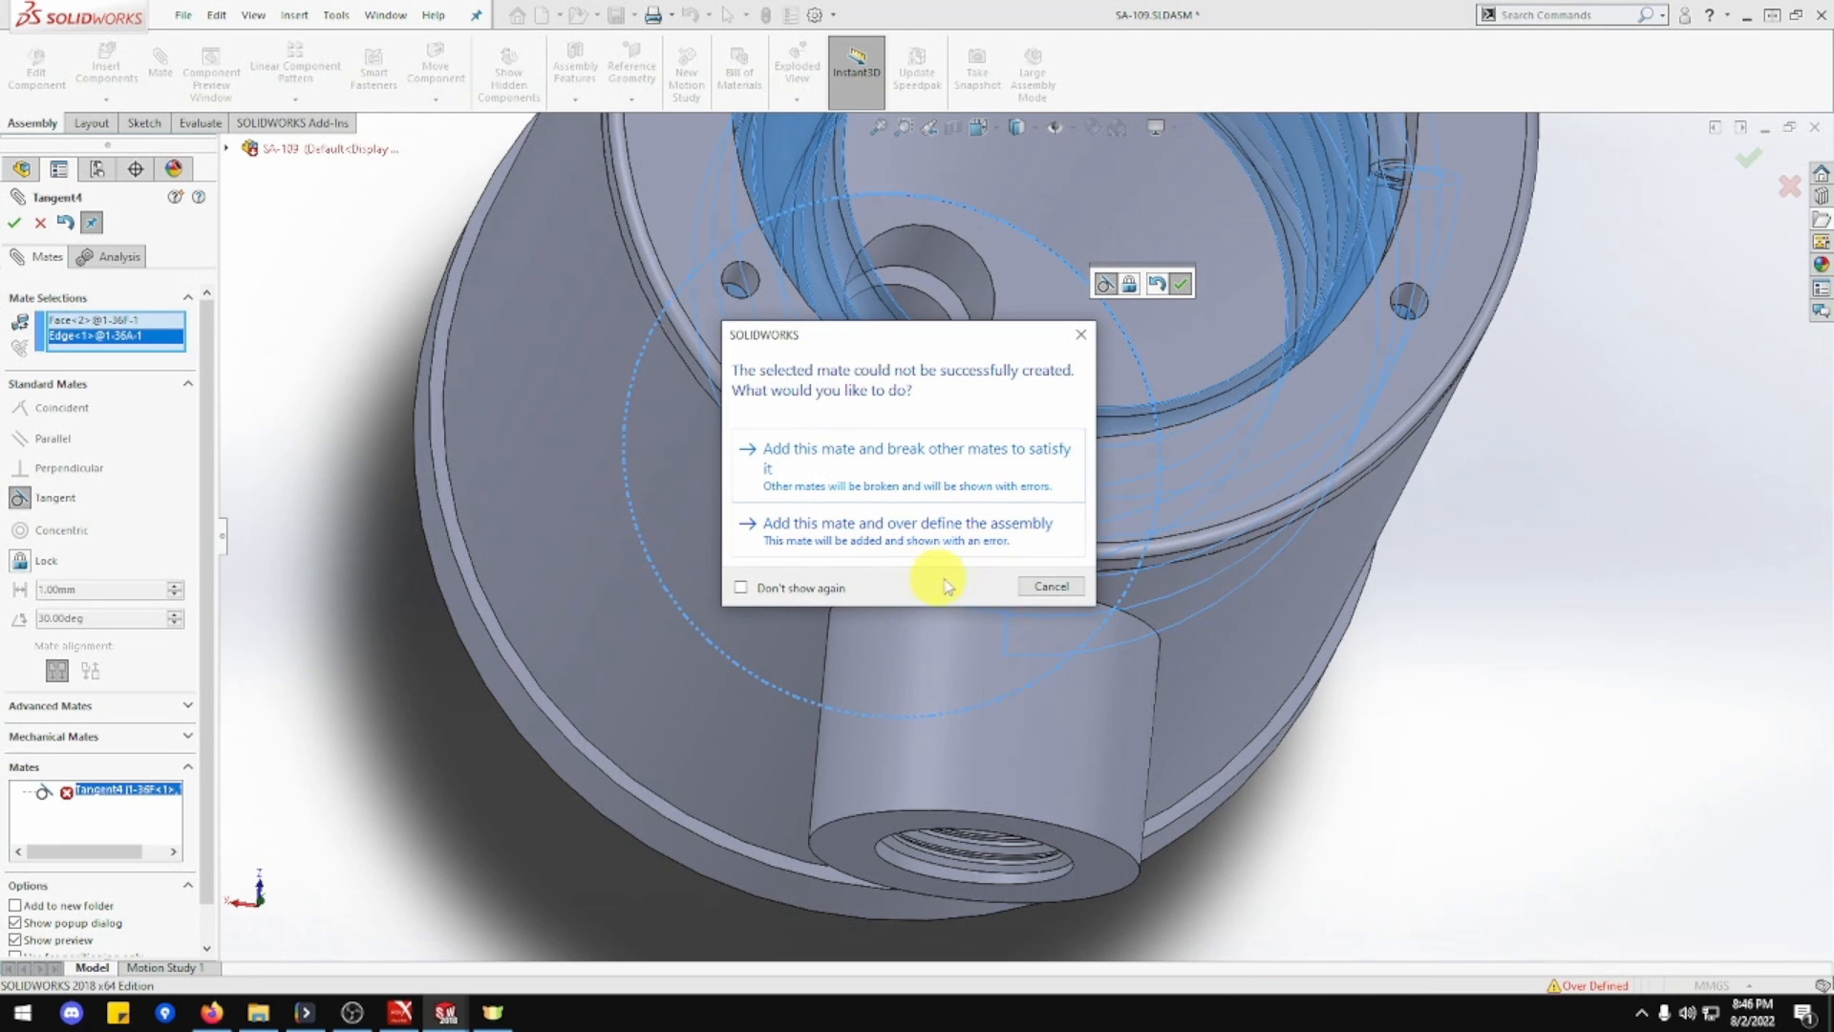
pyautogui.click(1041, 587)
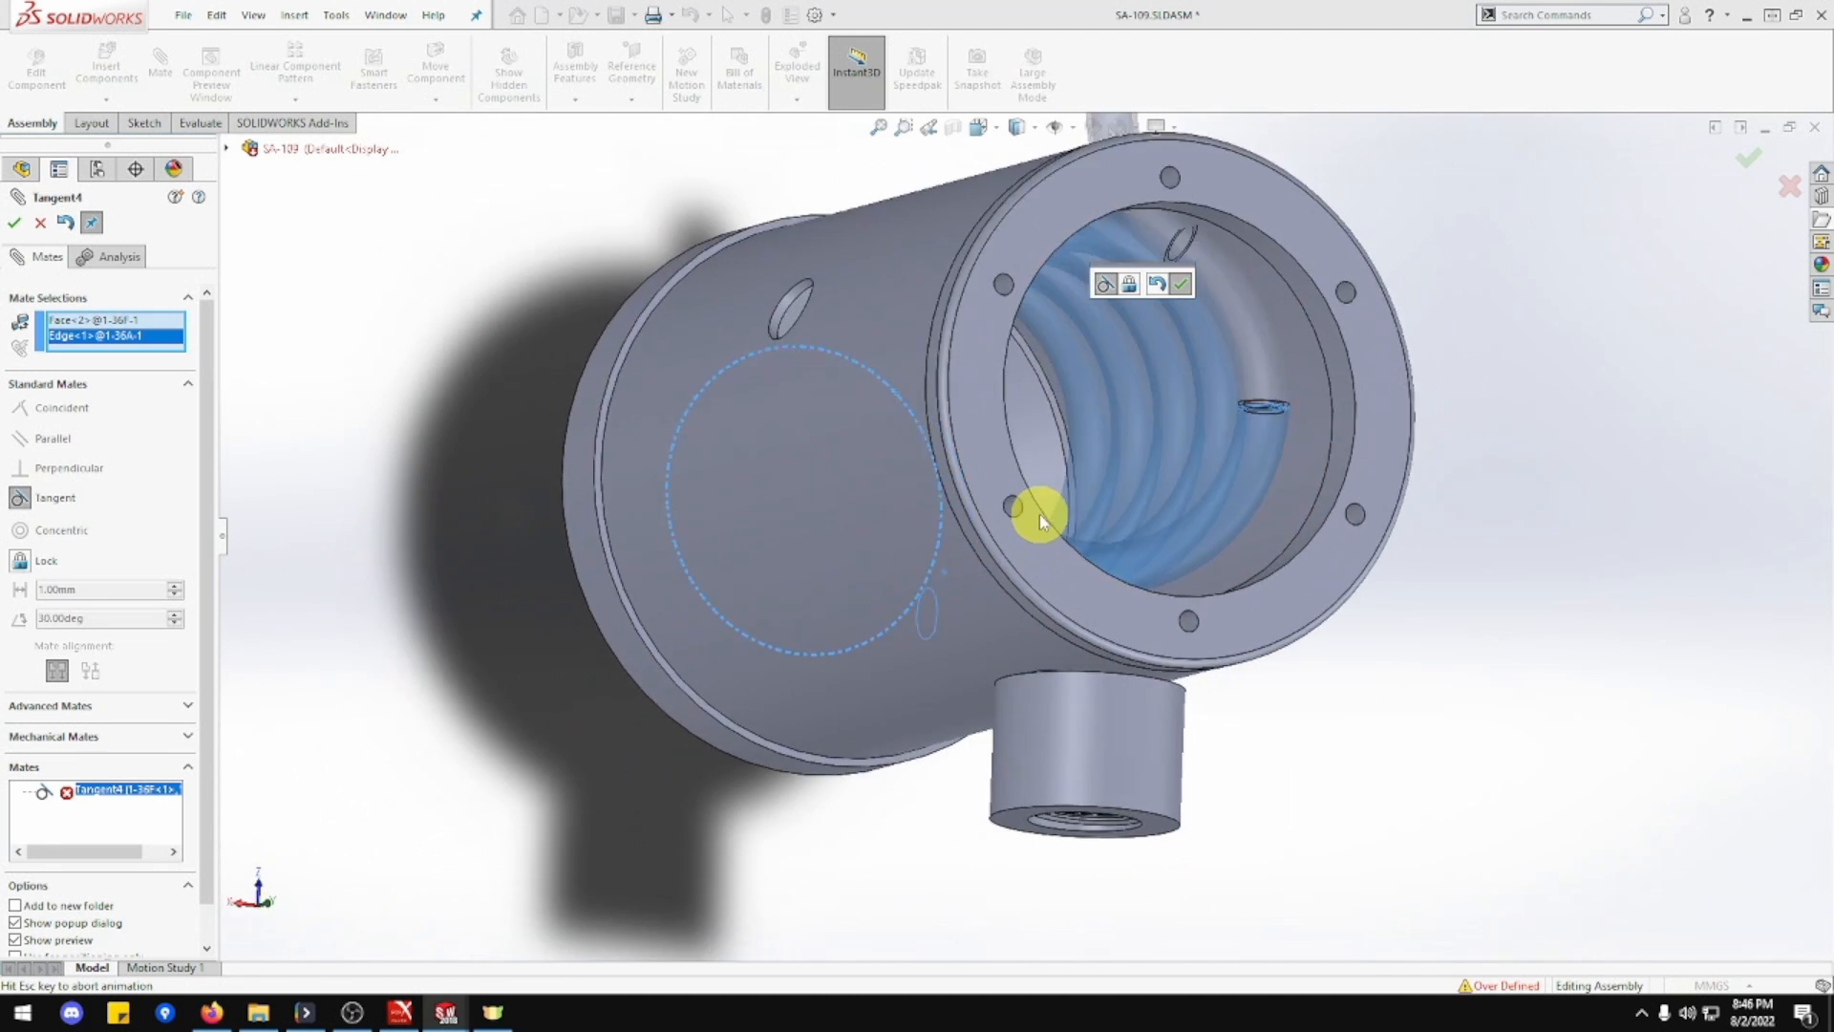
pyautogui.click(1000, 528)
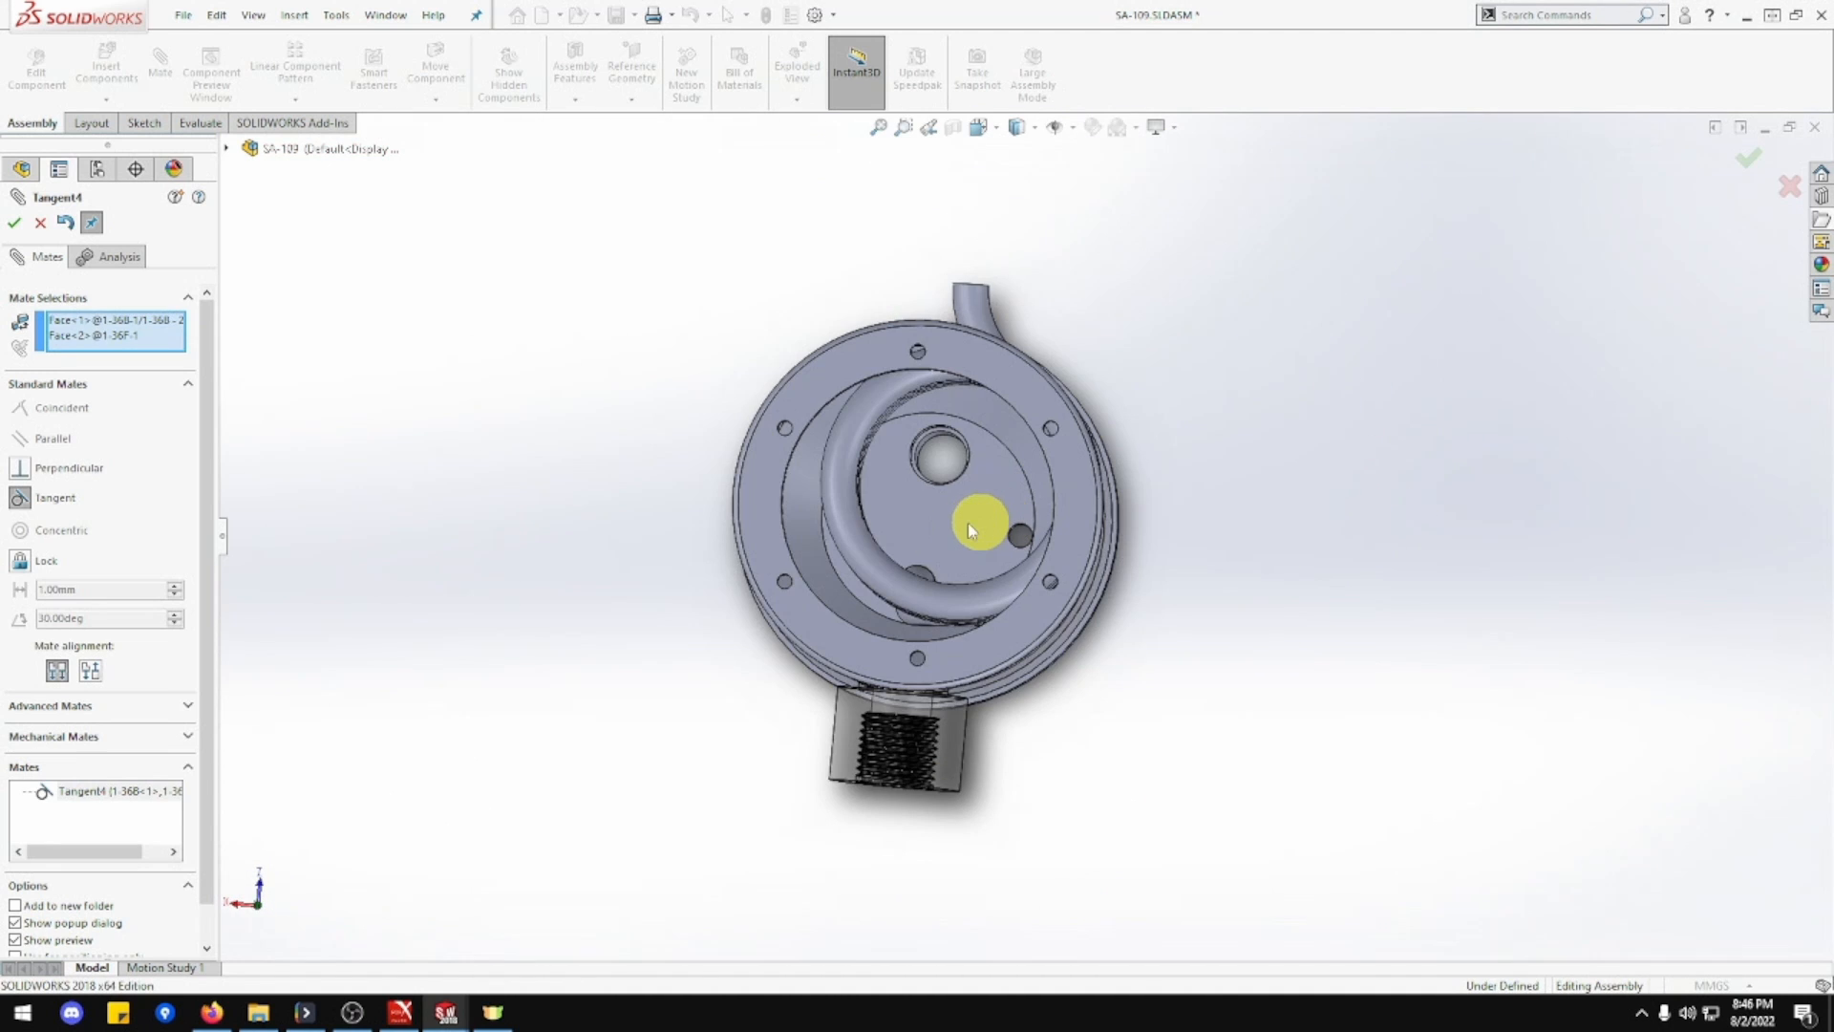
pyautogui.click(39, 222)
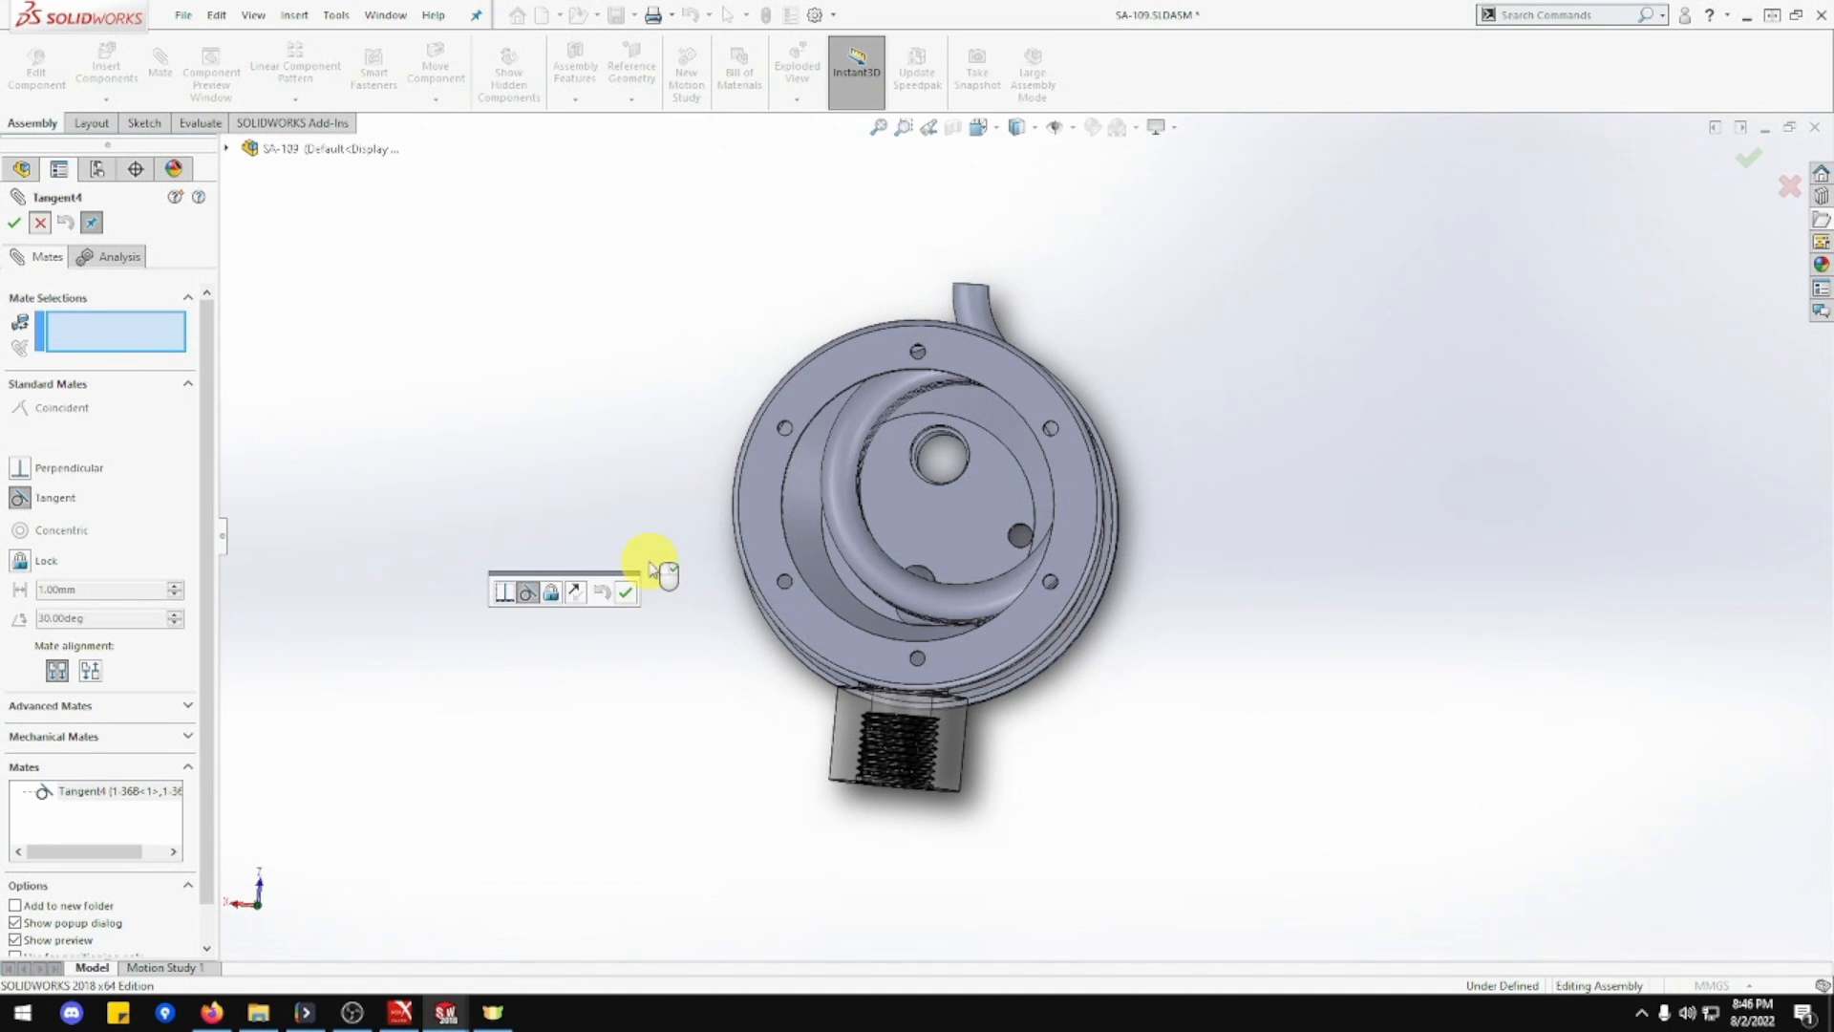
# Rotate coil 1-36F together with base 1-36A slightly inside the vessel and inspect the fitting side.
pyautogui.moveTo(977, 598)
pyautogui.mouseDown()
pyautogui.moveTo(1006, 586)
pyautogui.moveTo(942, 598)
pyautogui.mouseUp()
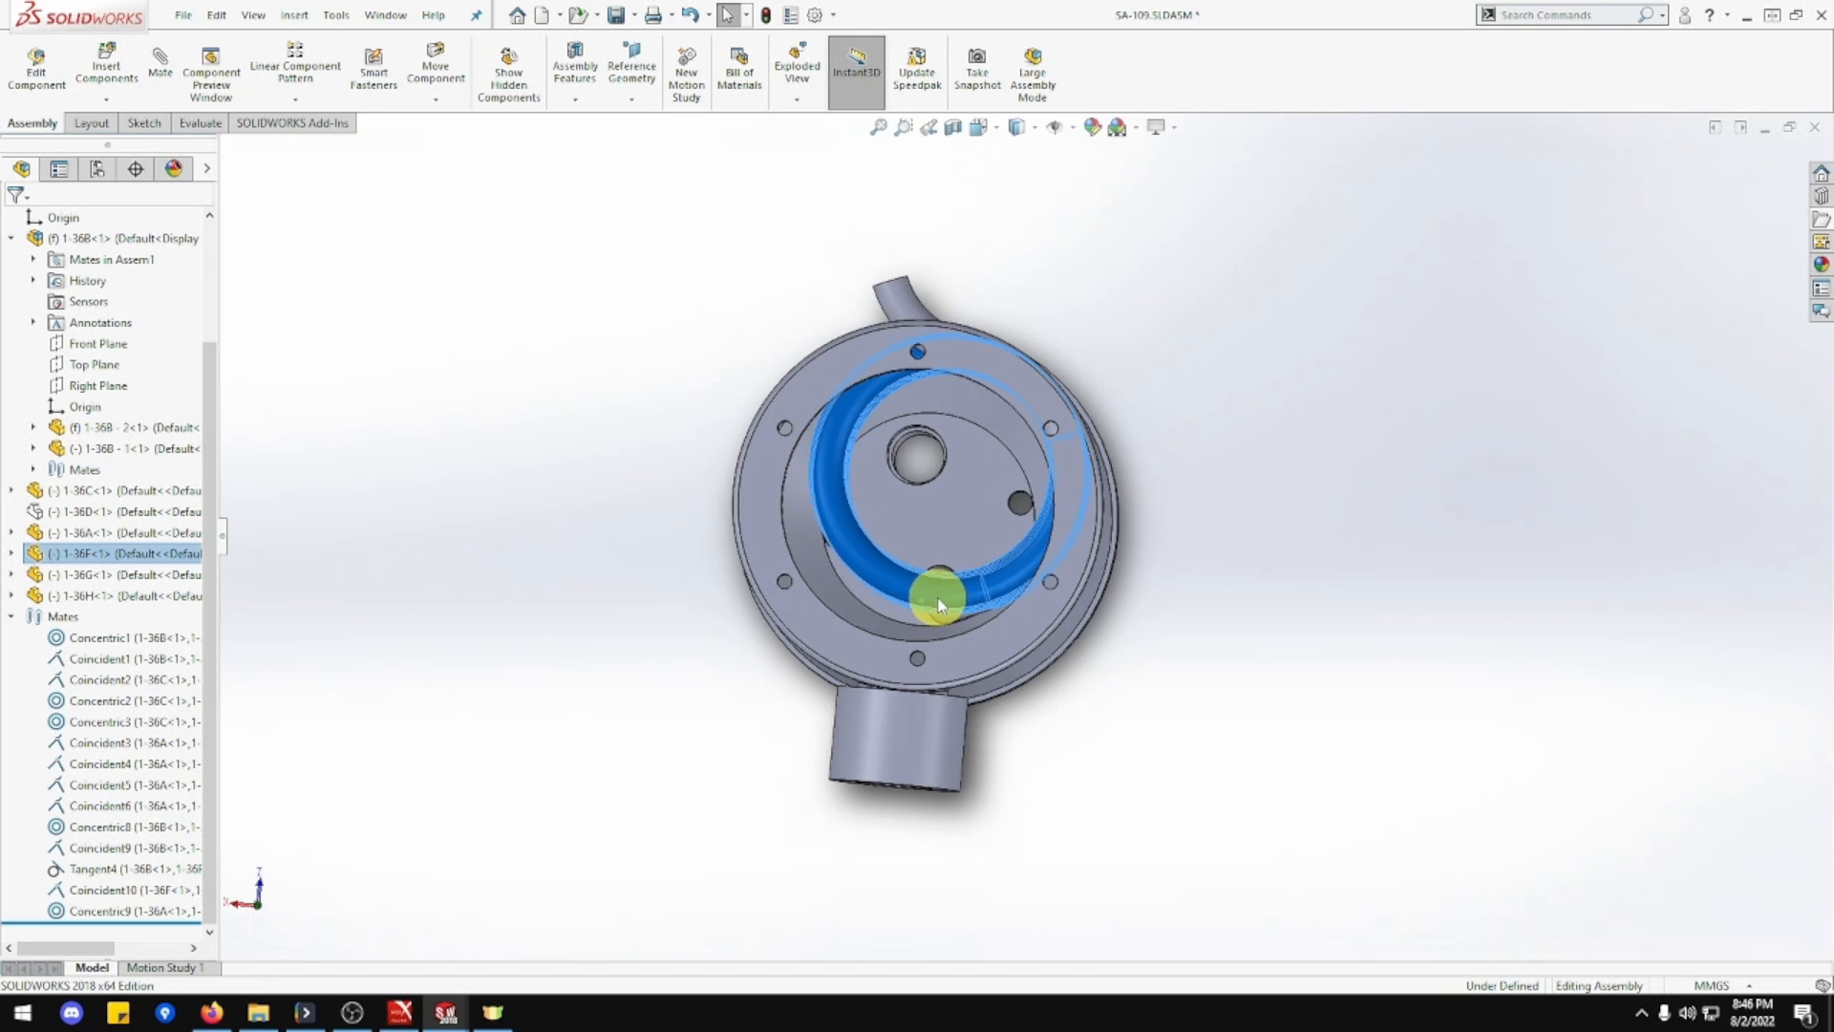
pyautogui.moveTo(790, 614); pyautogui.dragTo(1068, 592, button='middle')
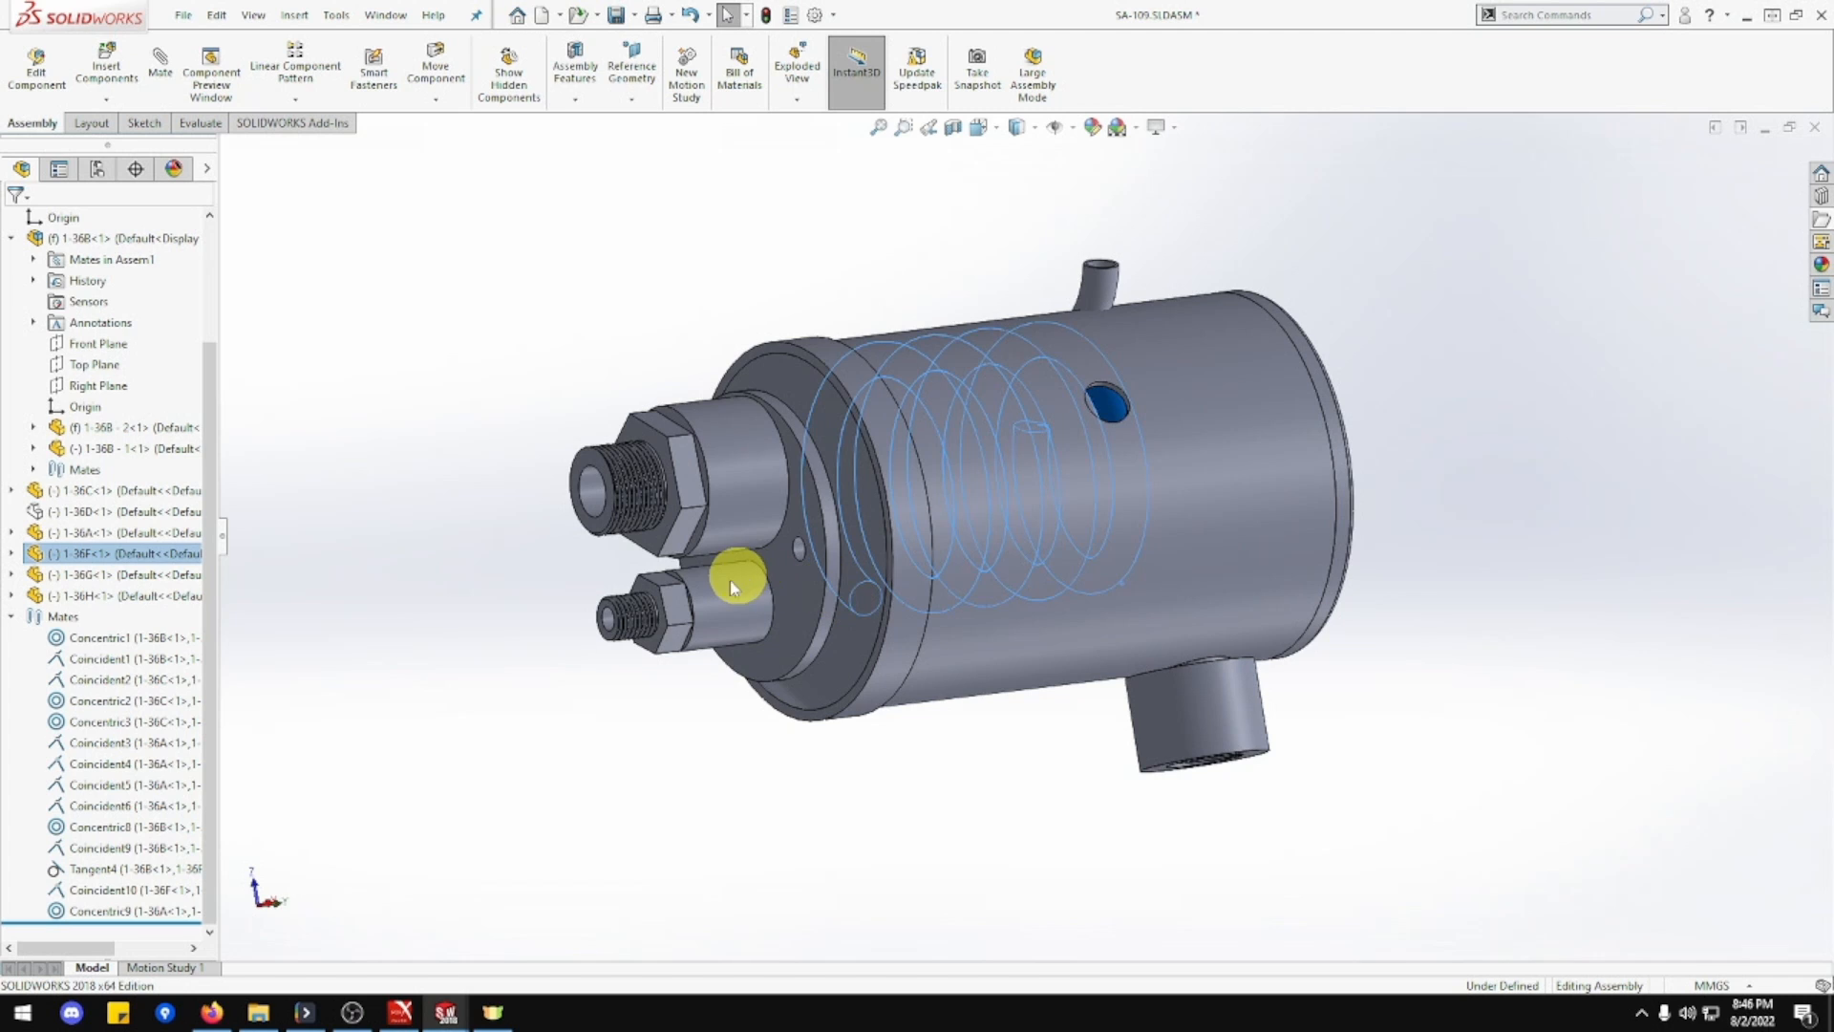
pyautogui.scroll(3, 560, 655)
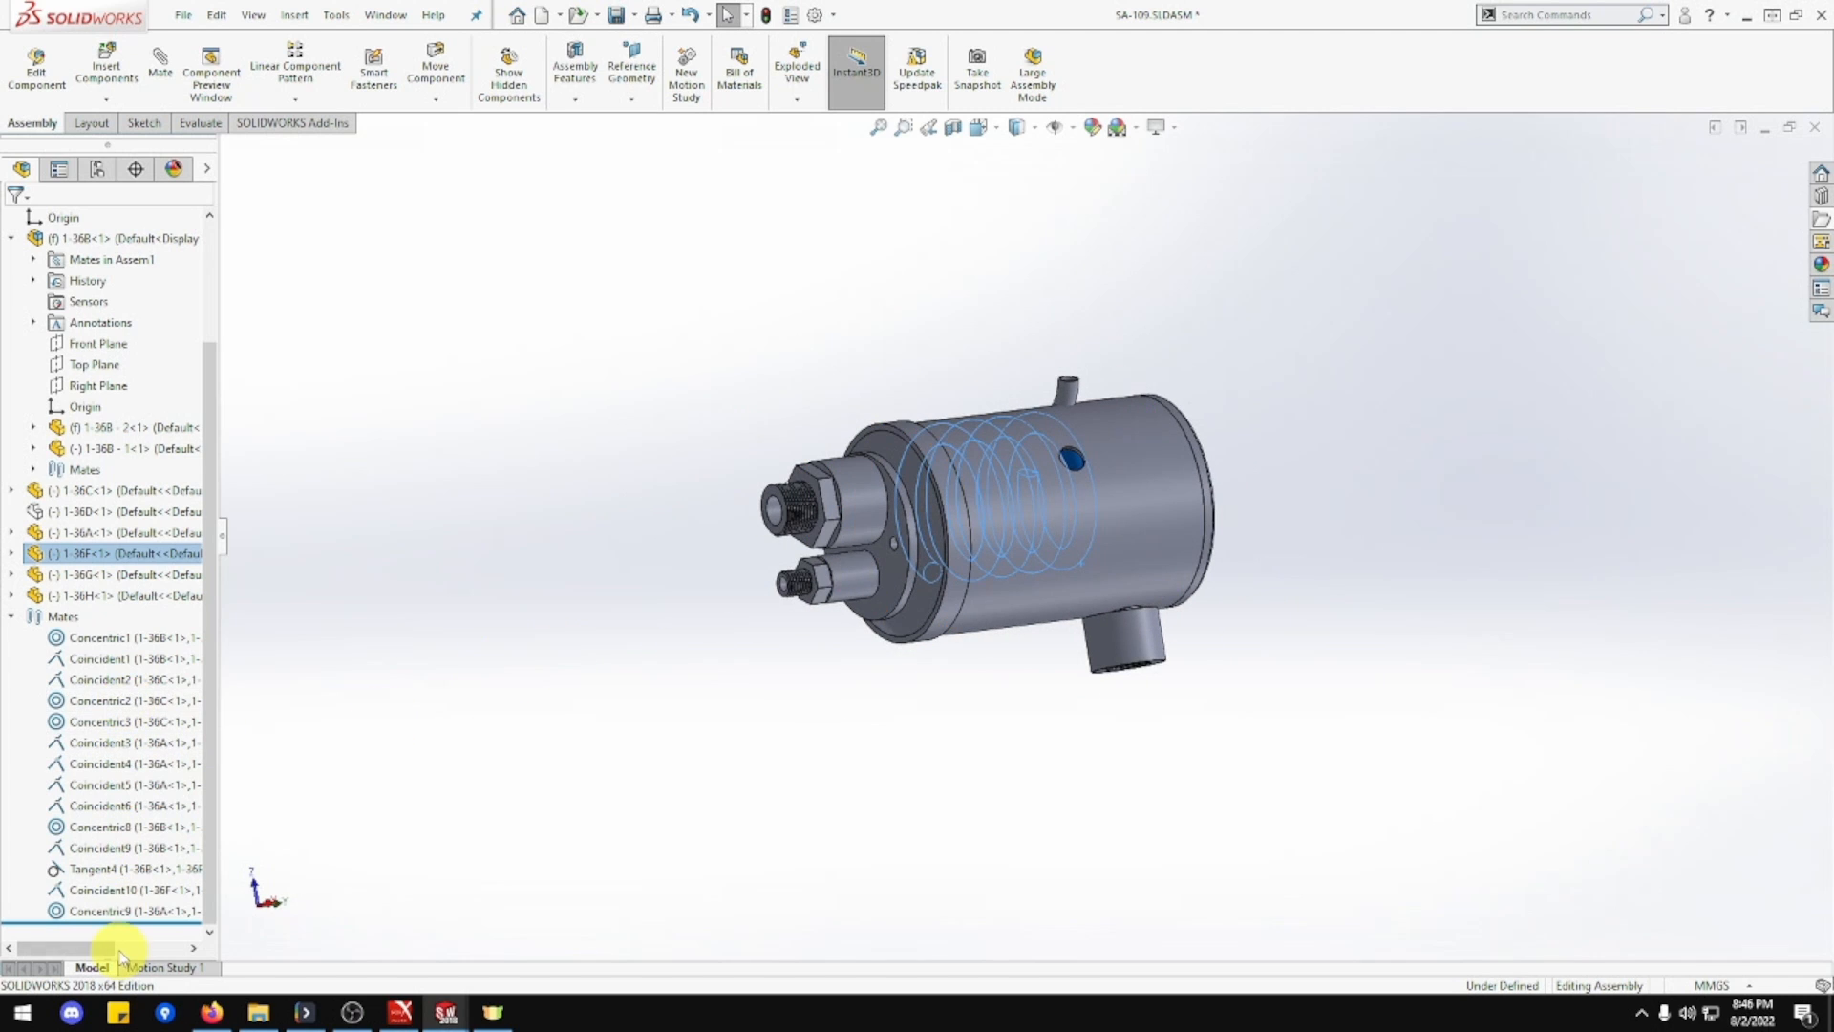
# Check which parts the last few mates tie together and delete the Tangent4 mate between vessel 1-36B and coil 1-36F.
pyautogui.click(125, 913)
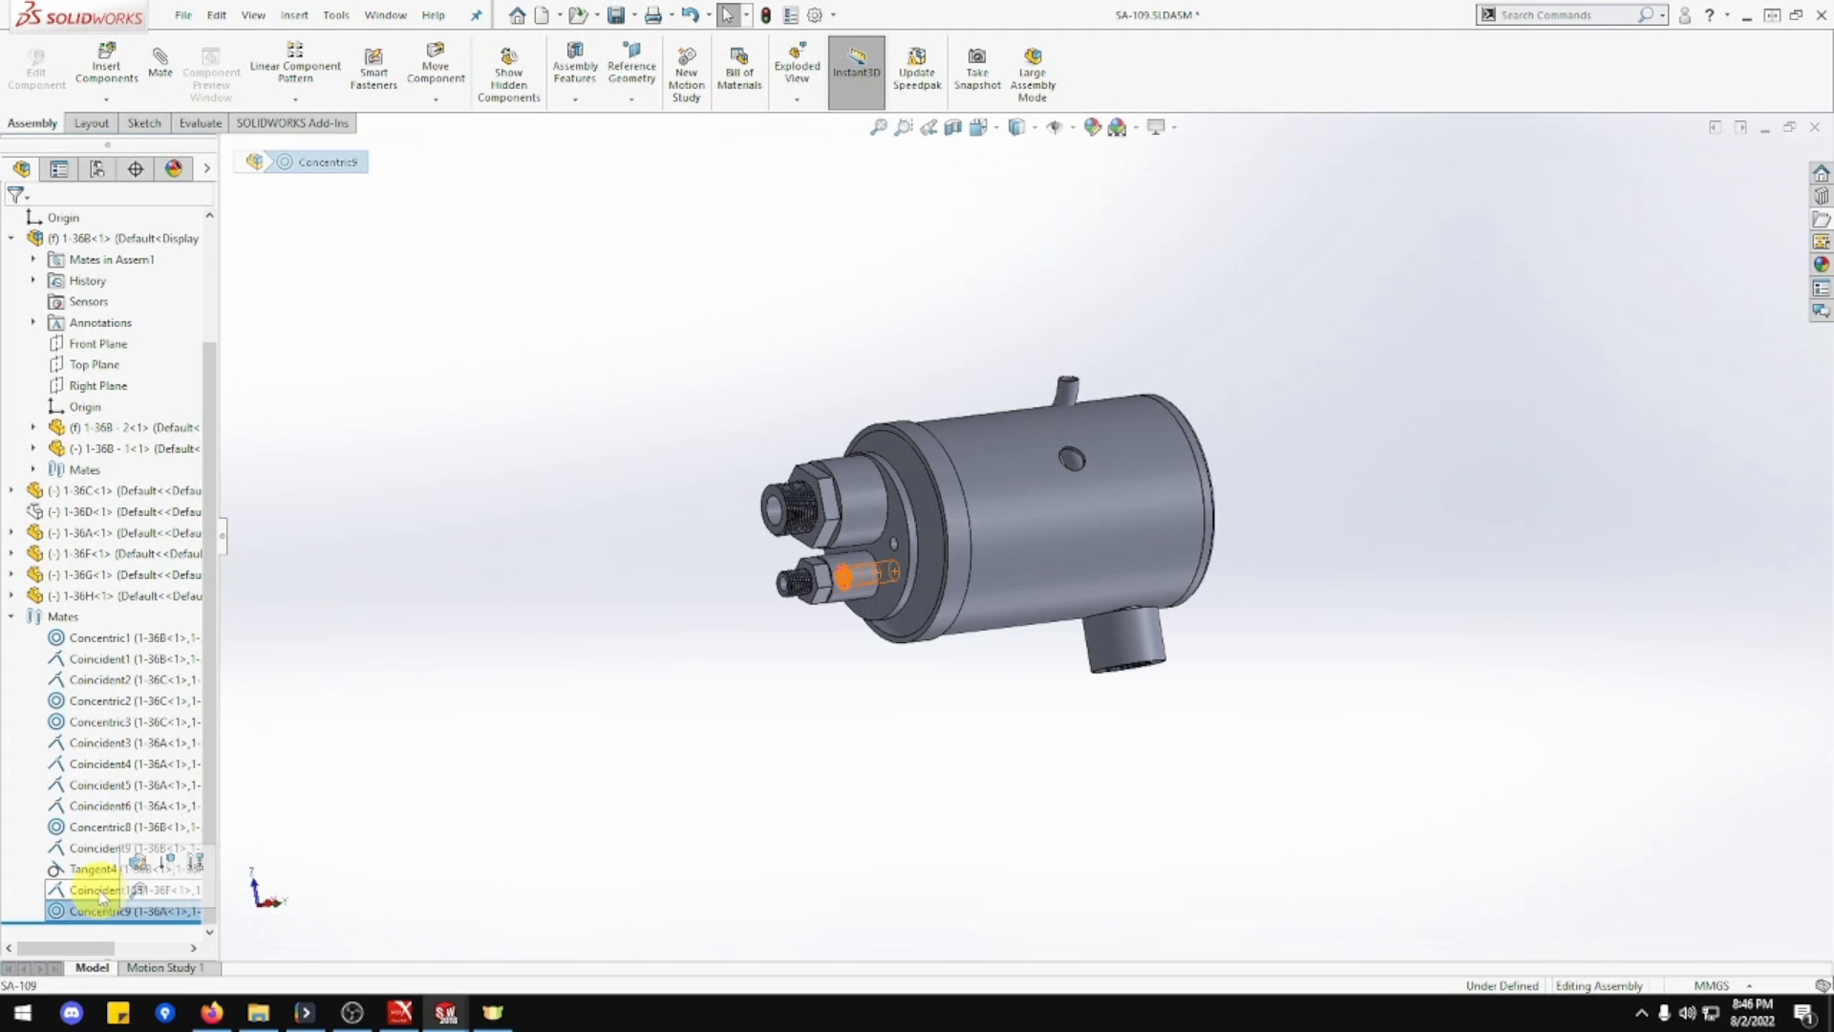
pyautogui.click(101, 890)
pyautogui.click(94, 869)
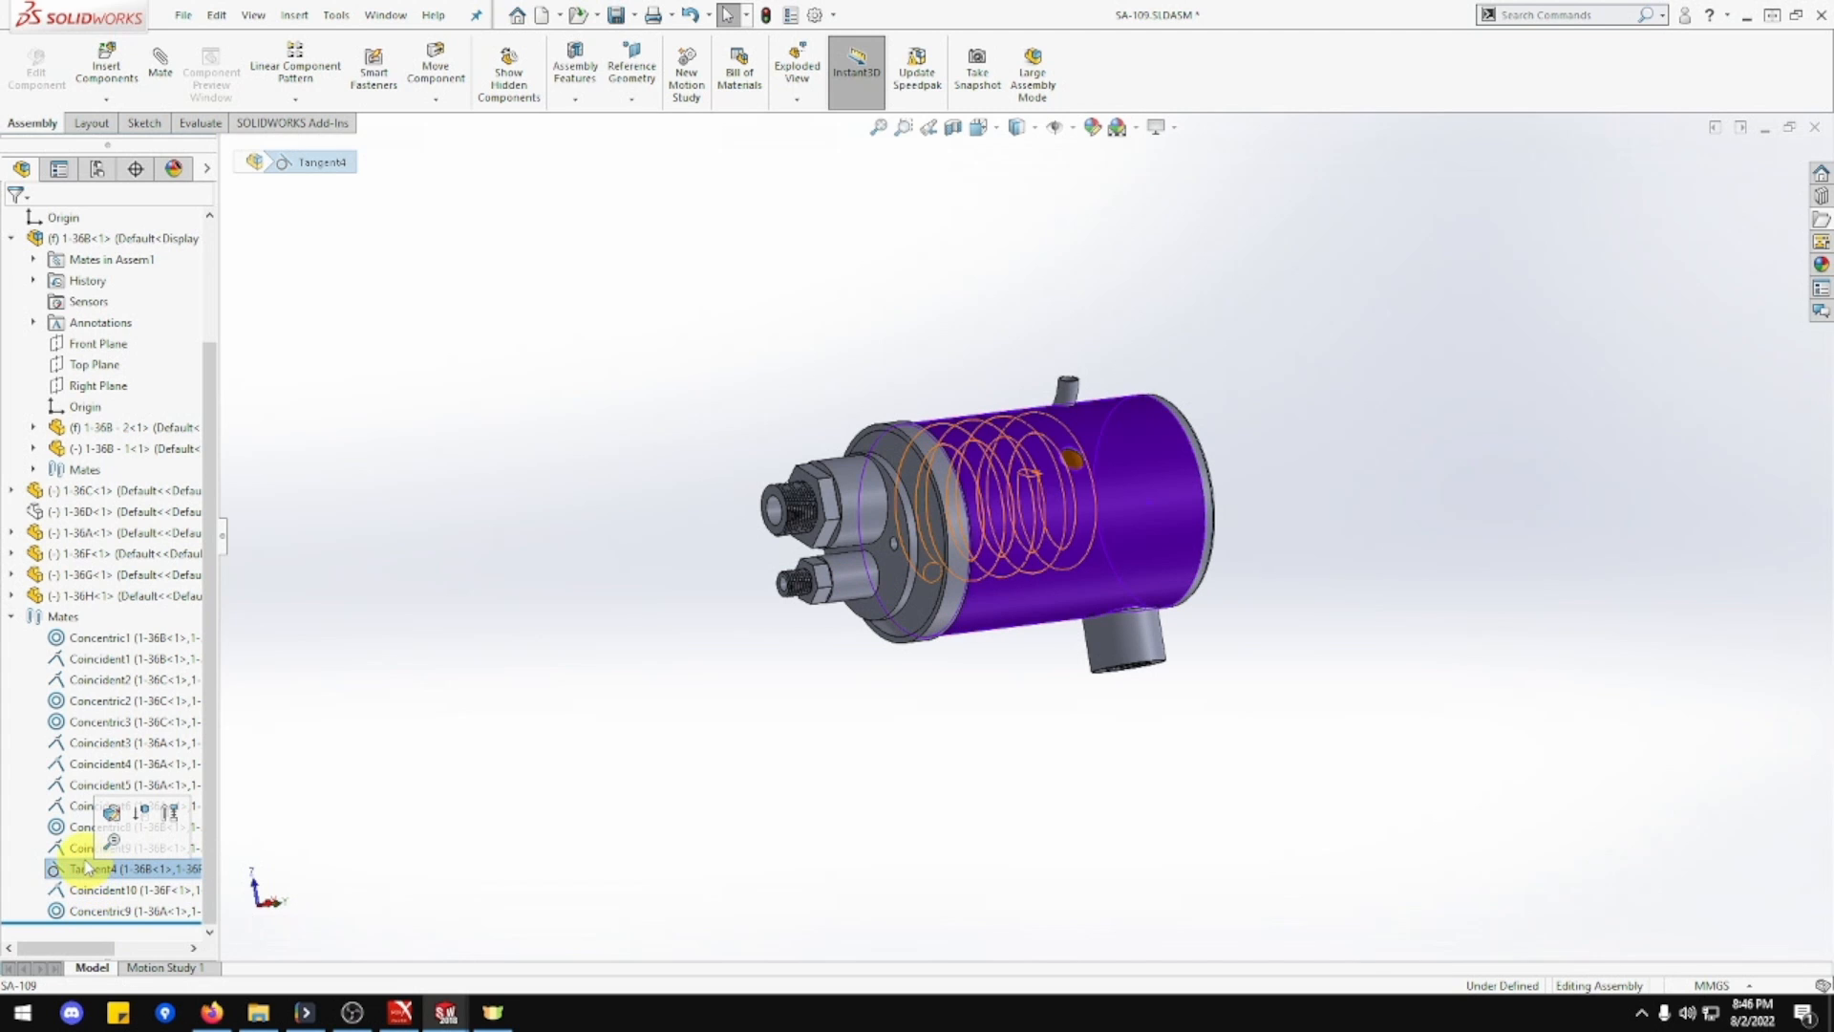
pyautogui.click(84, 847)
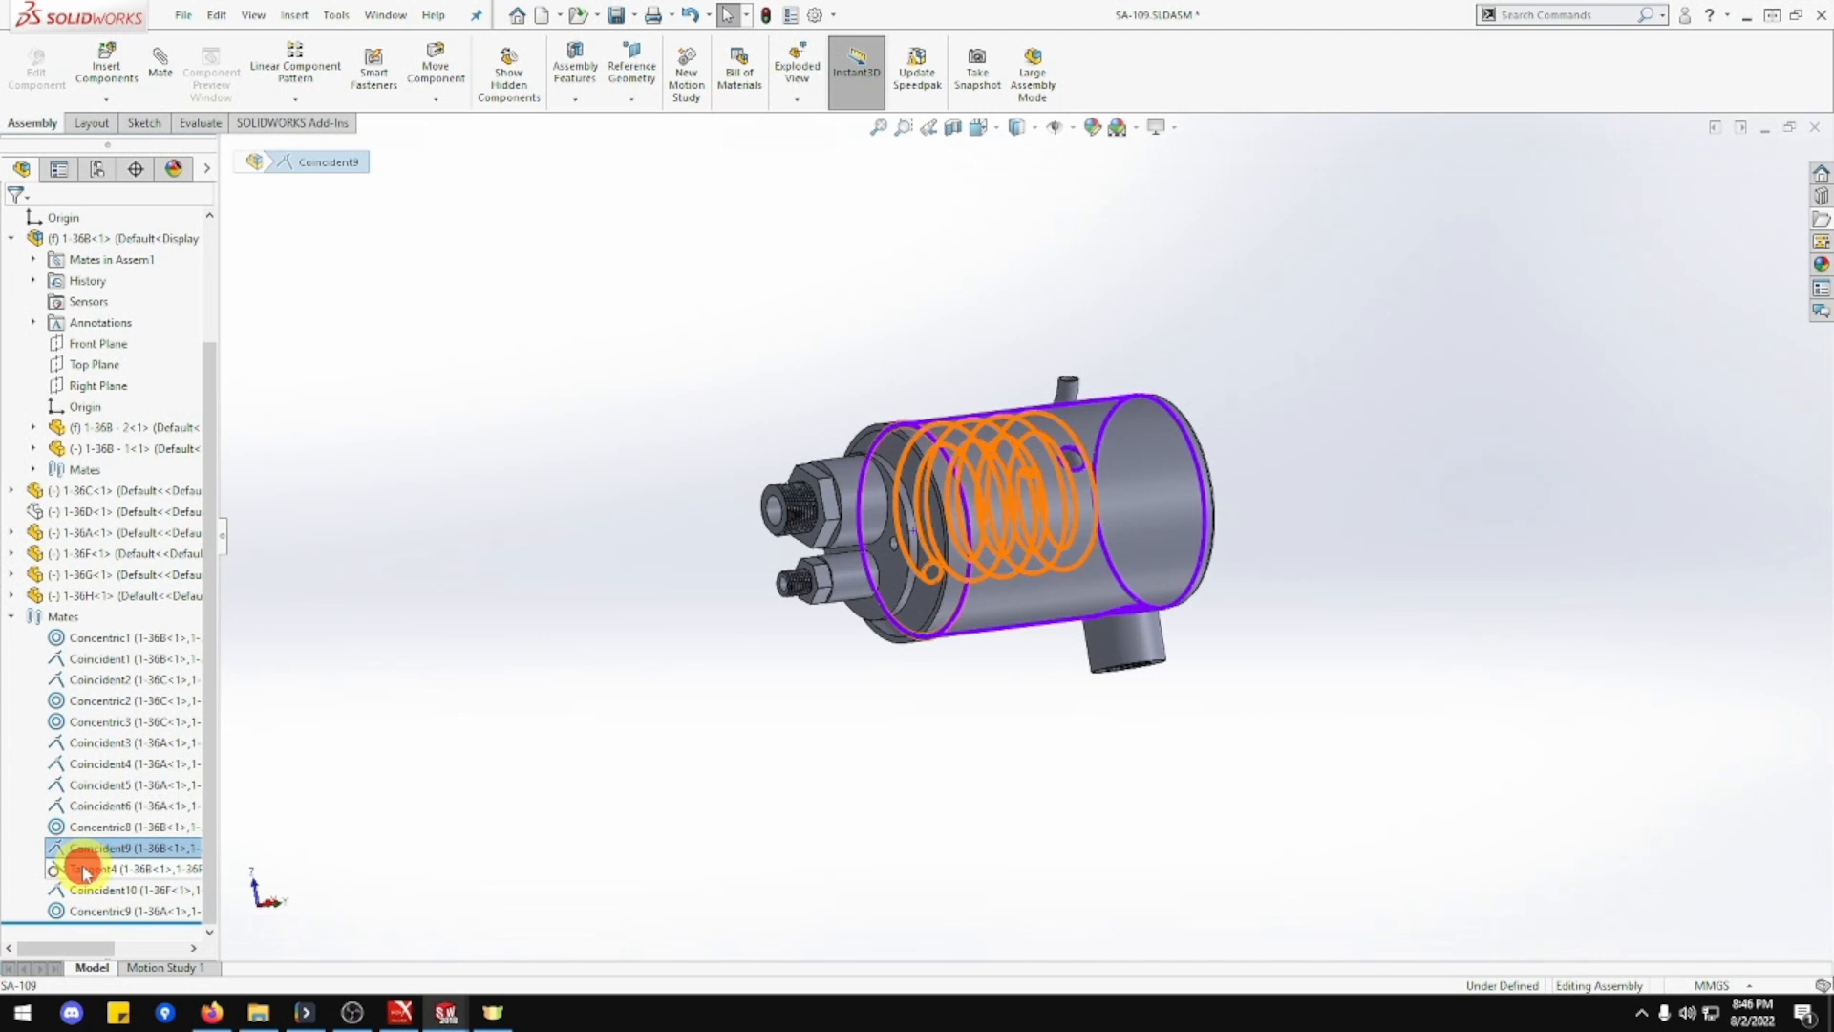
pyautogui.click(85, 869)
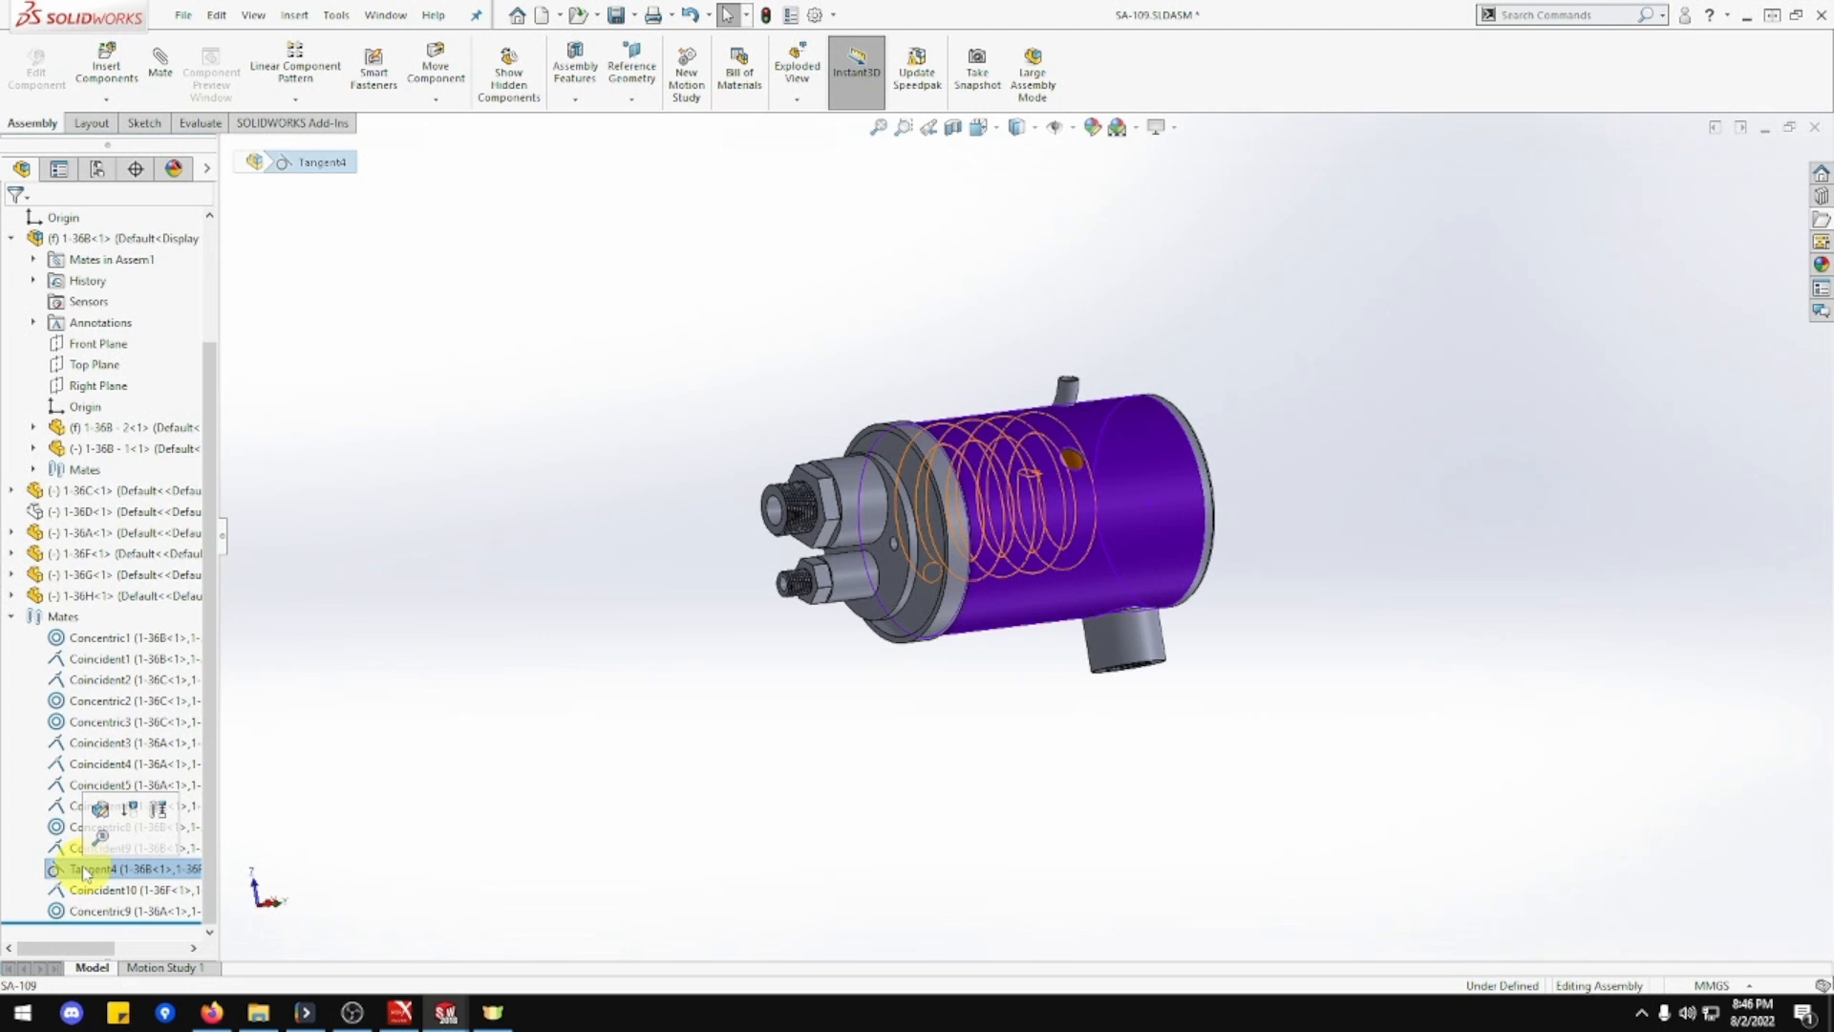
pyautogui.press('Delete')
pyautogui.click(1048, 411)
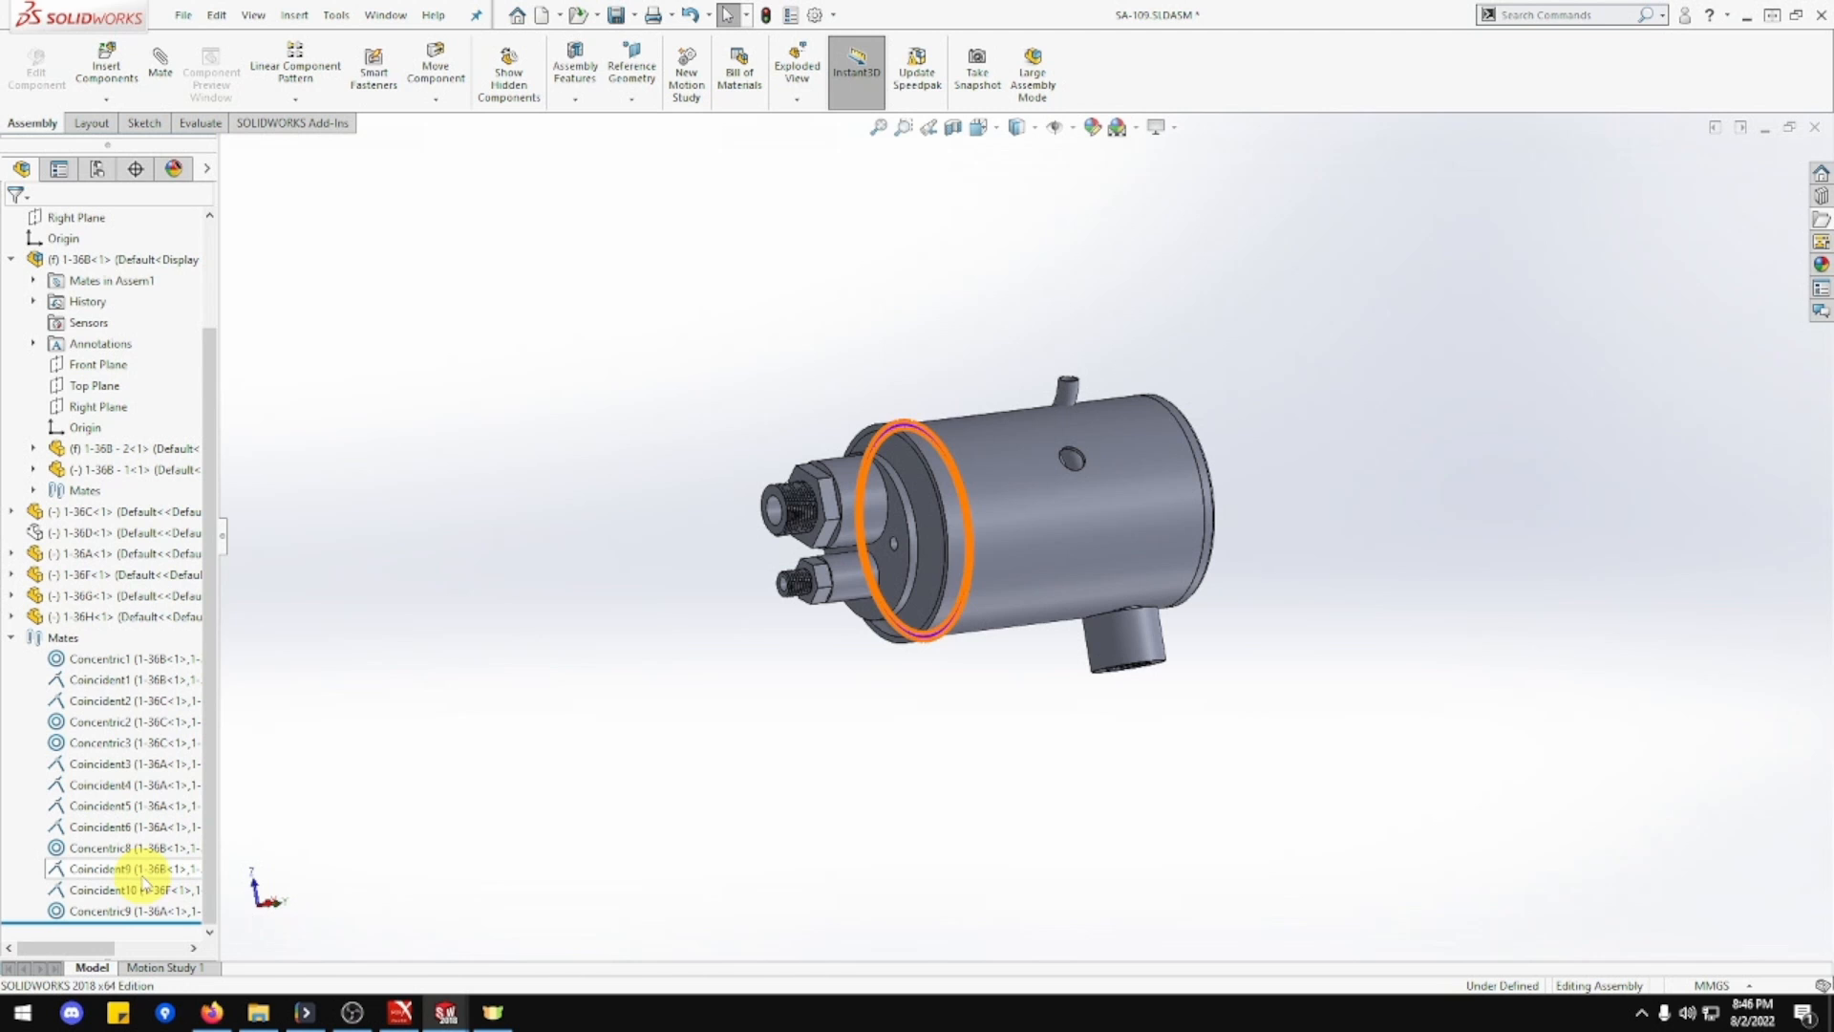
# Delete the Coincident9 mate that seats base 1-36A on vessel 1-36B.
pyautogui.click(143, 869)
pyautogui.press('Delete')
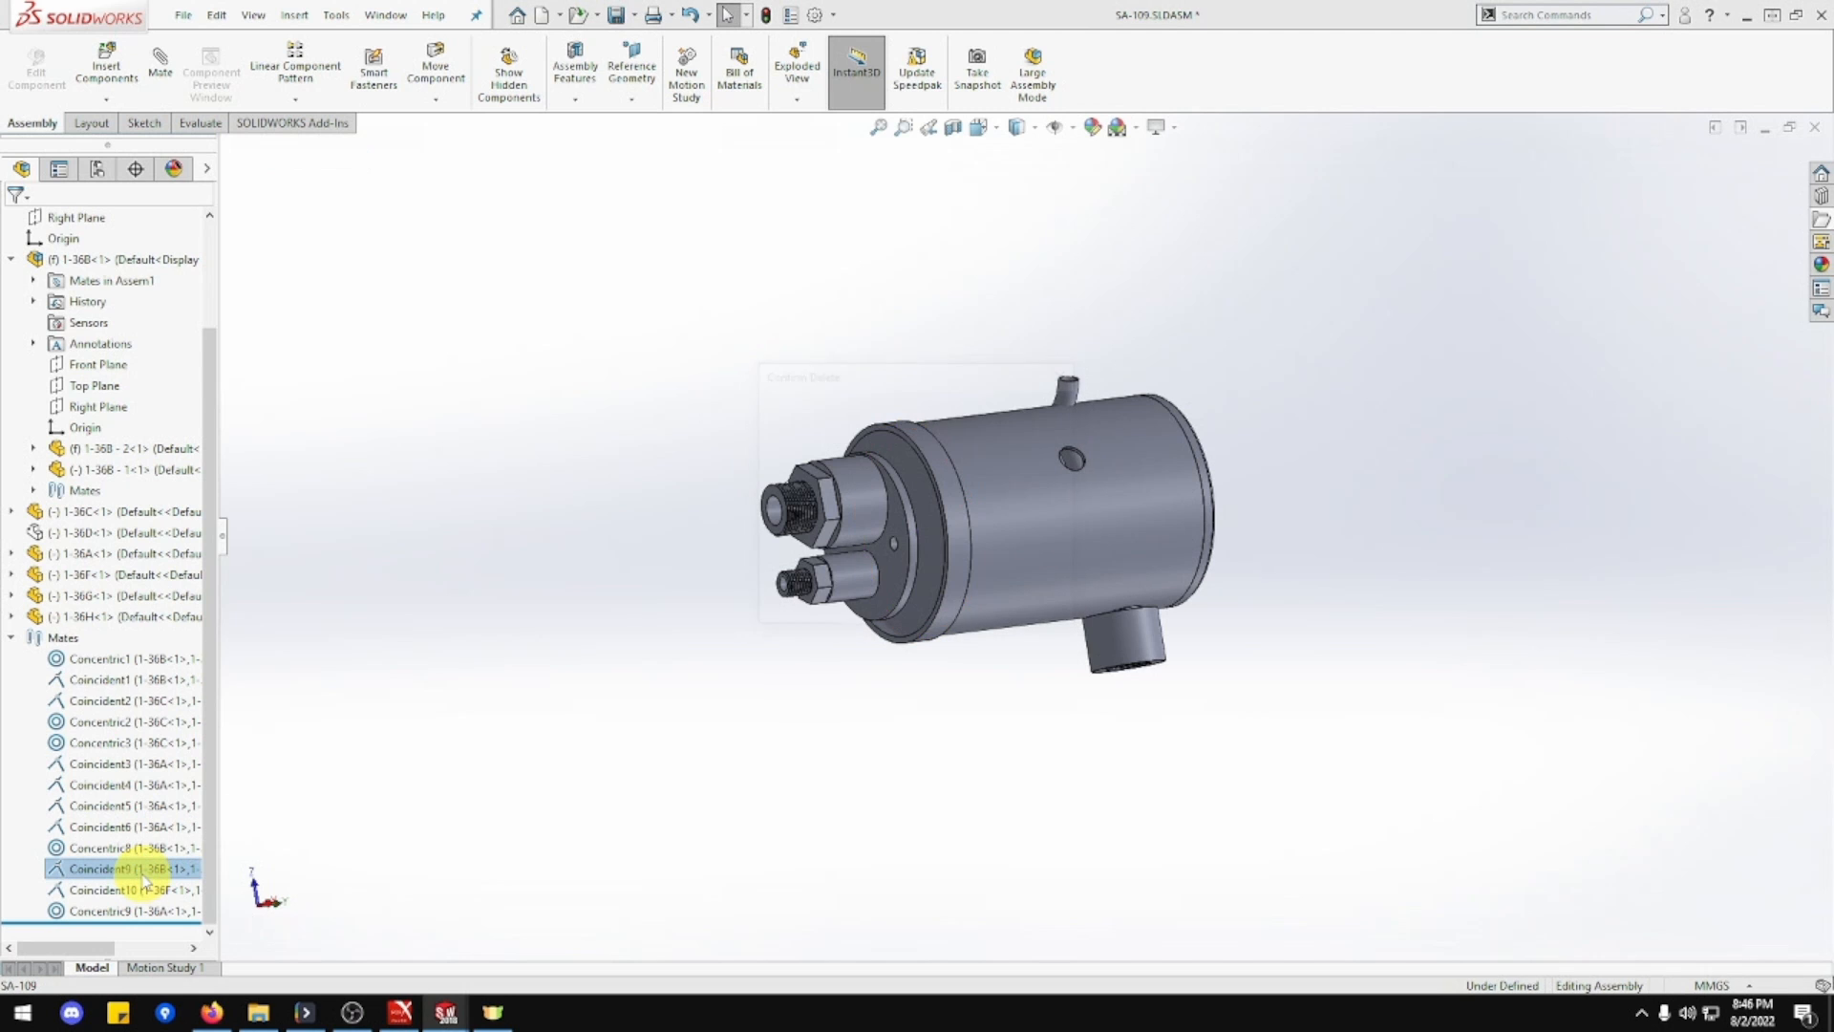
pyautogui.press('Return')
# Pull base 1-36A with the coil and fittings clear of the vessel, and save the assembly with a rebuild.
pyautogui.moveTo(817, 585); pyautogui.dragTo(545, 666)
pyautogui.scroll(-4, 545, 667)
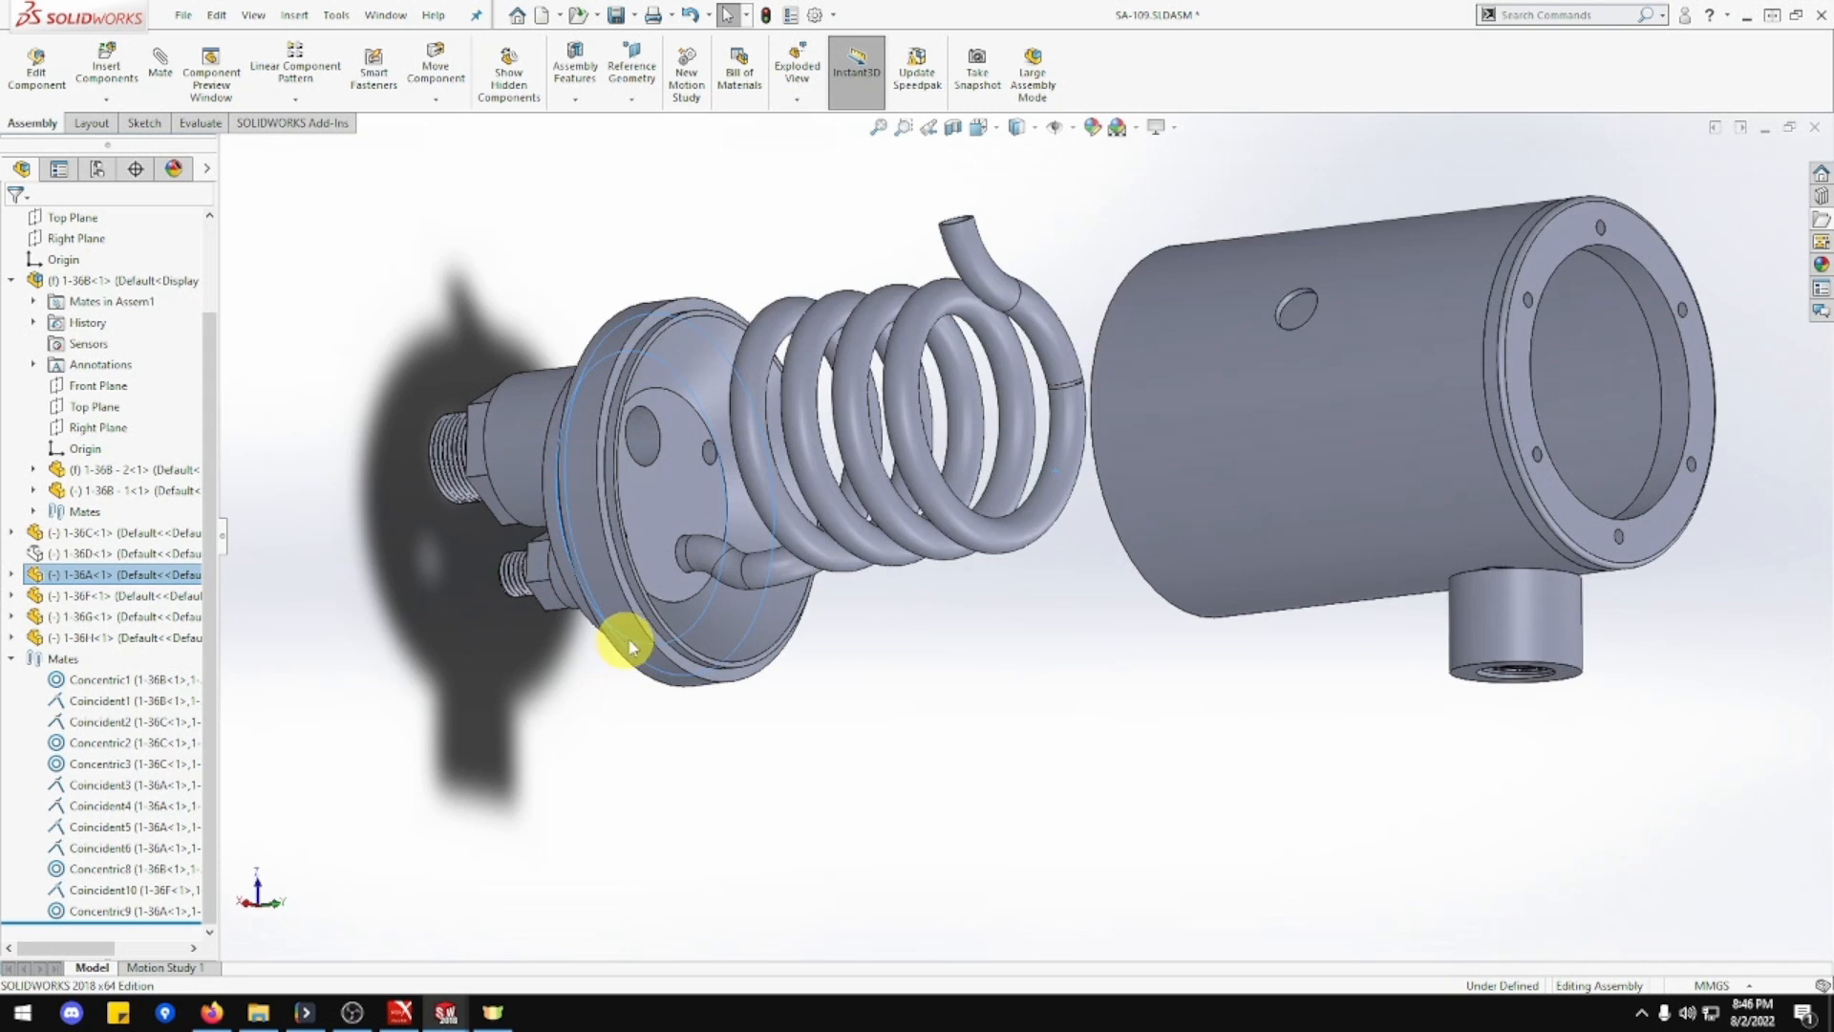
pyautogui.moveTo(602, 635); pyautogui.dragTo(757, 585, button='middle')
pyautogui.moveTo(758, 585); pyautogui.dragTo(369, 717)
pyautogui.click(577, 785)
pyautogui.scroll(-2, 599, 822)
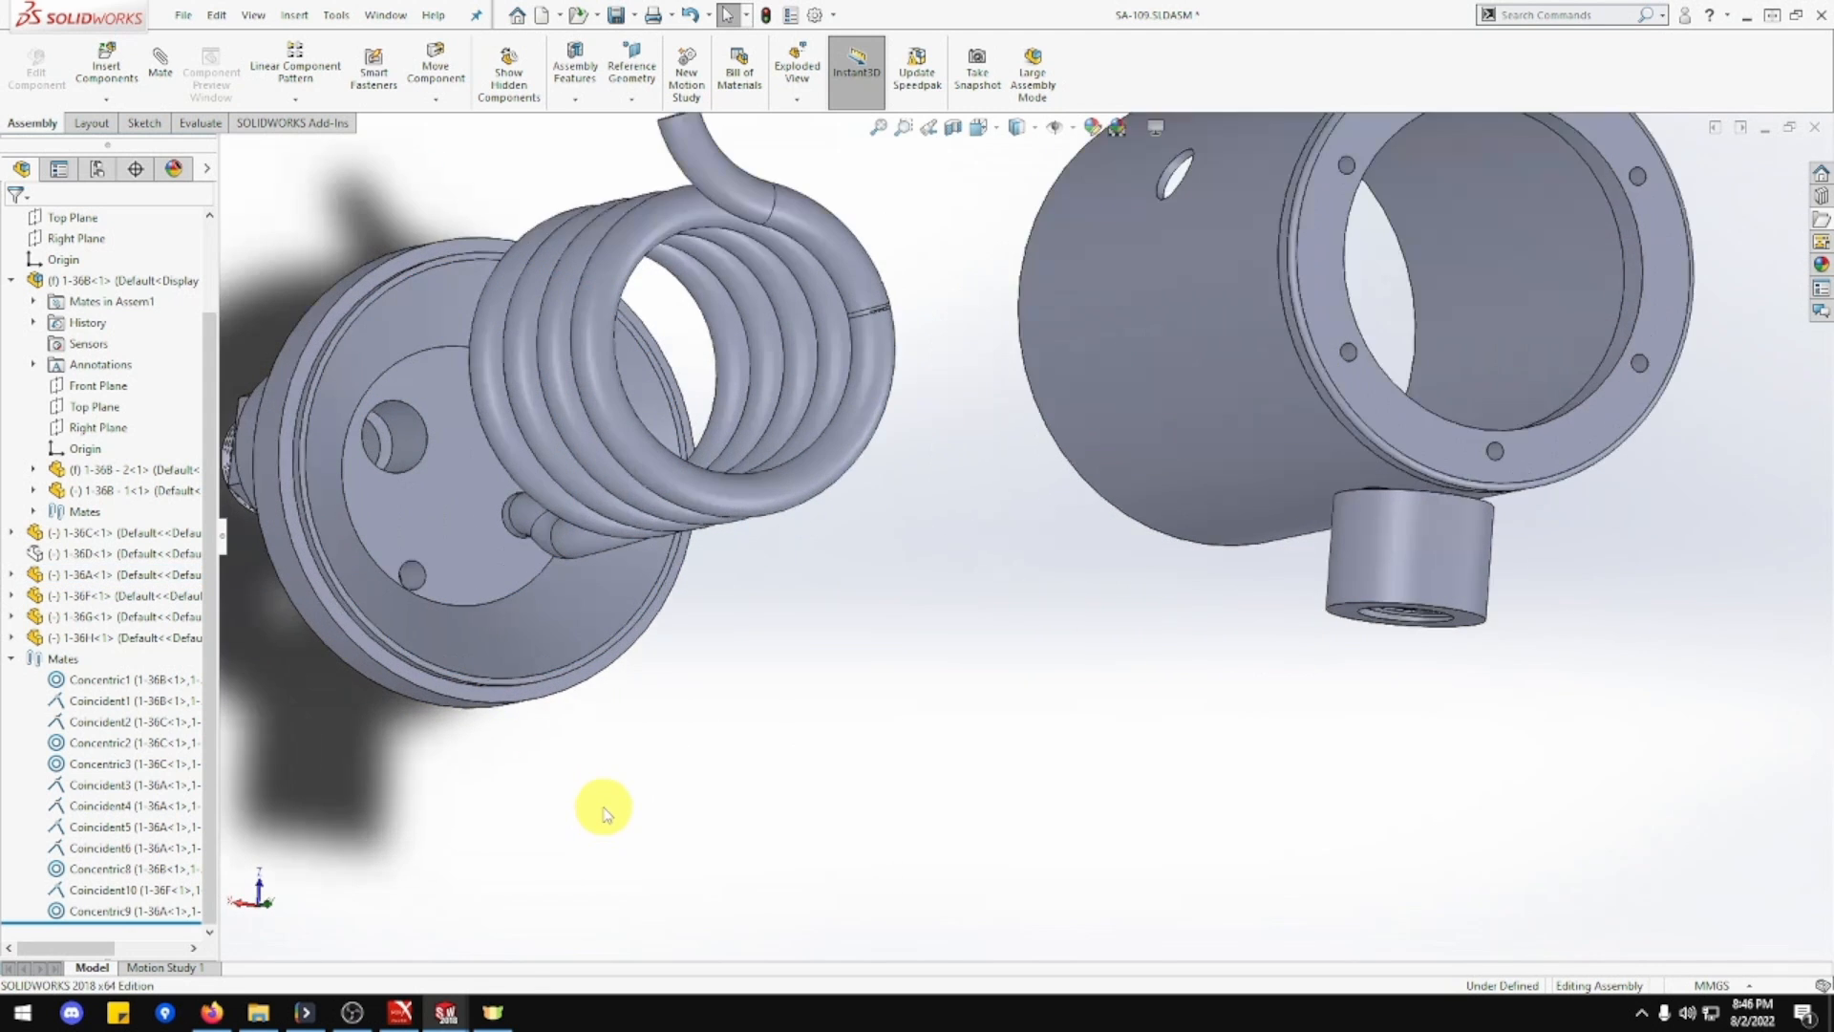
pyautogui.scroll(-2, 525, 749)
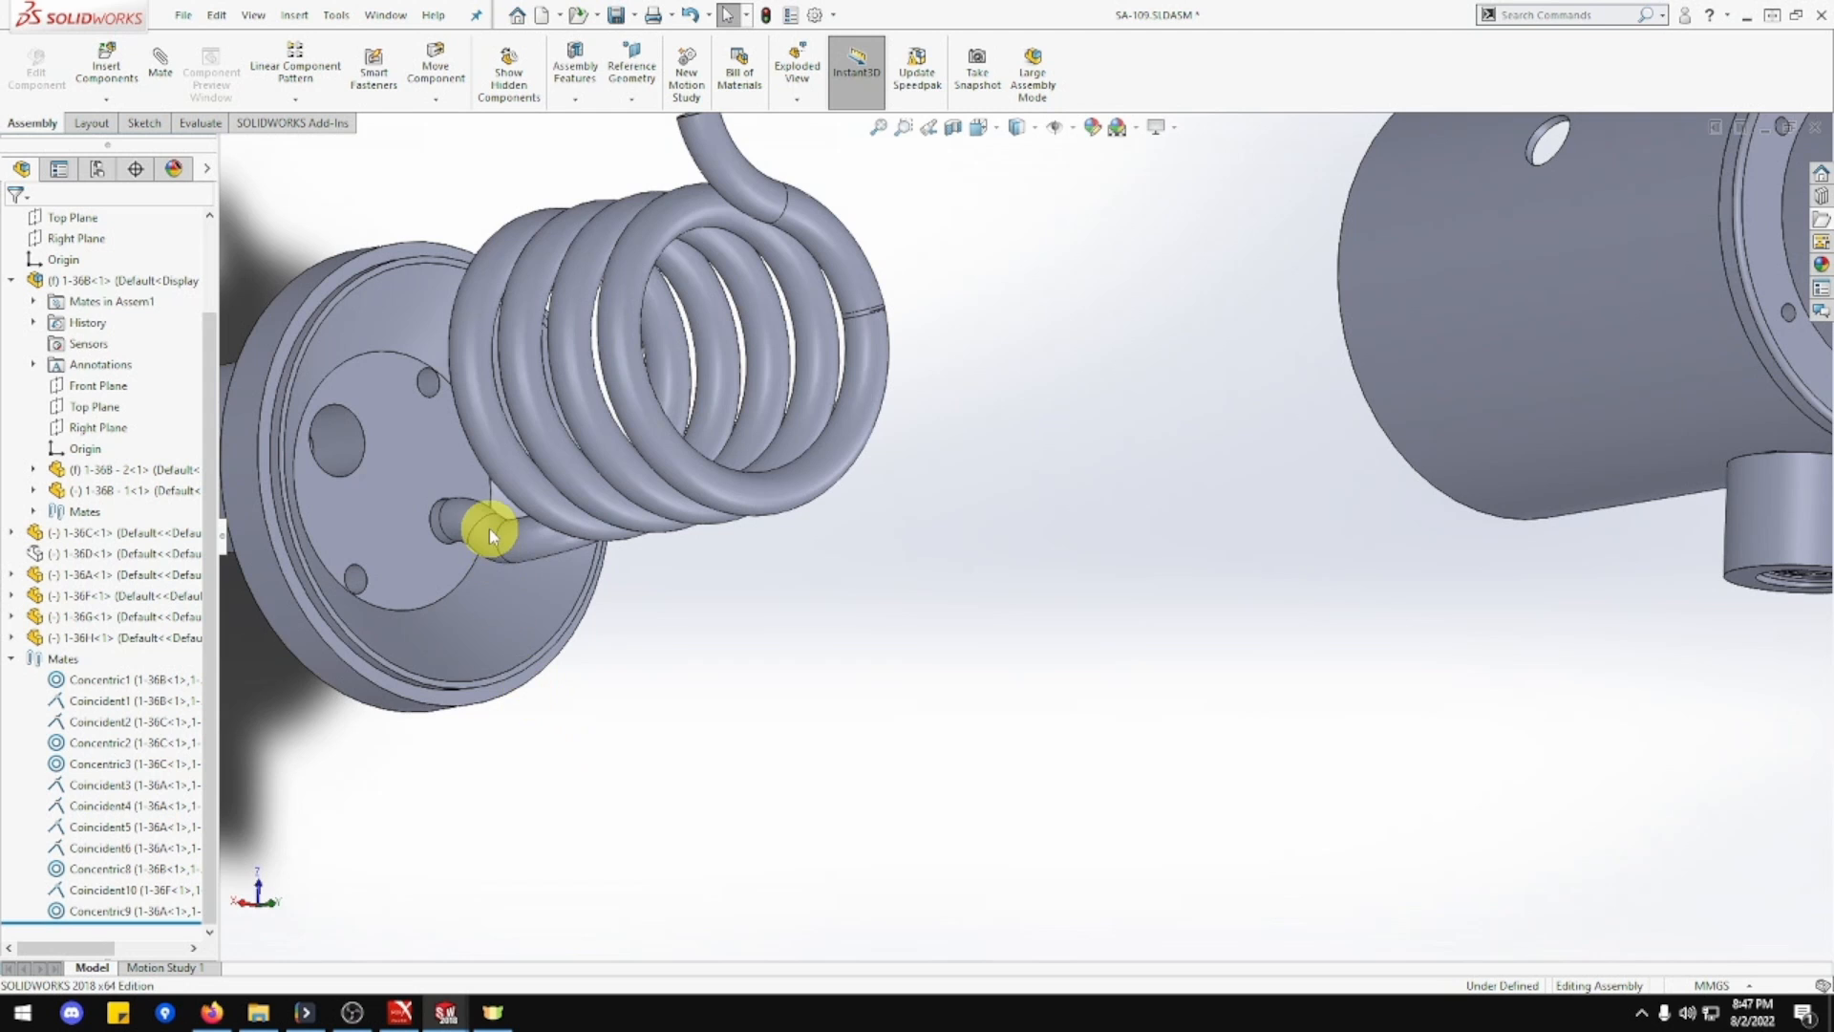
pyautogui.hotkey('ctrl', 's')
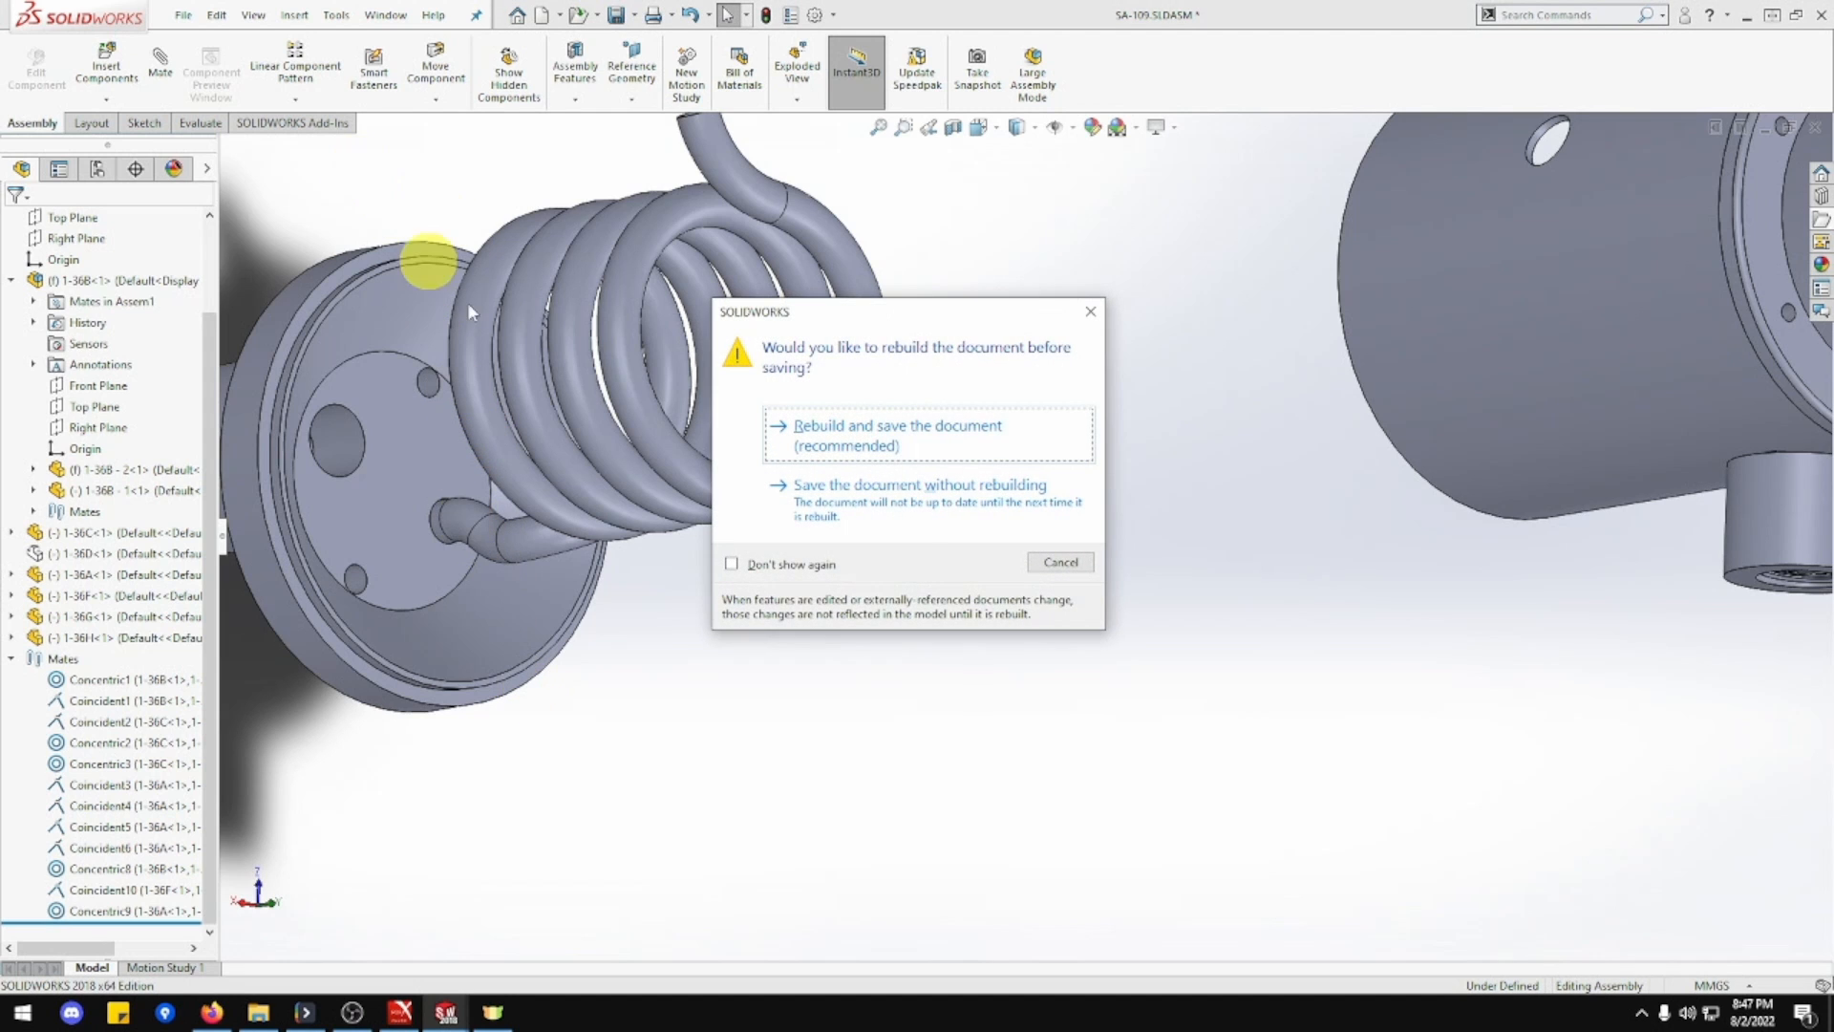
pyautogui.click(823, 447)
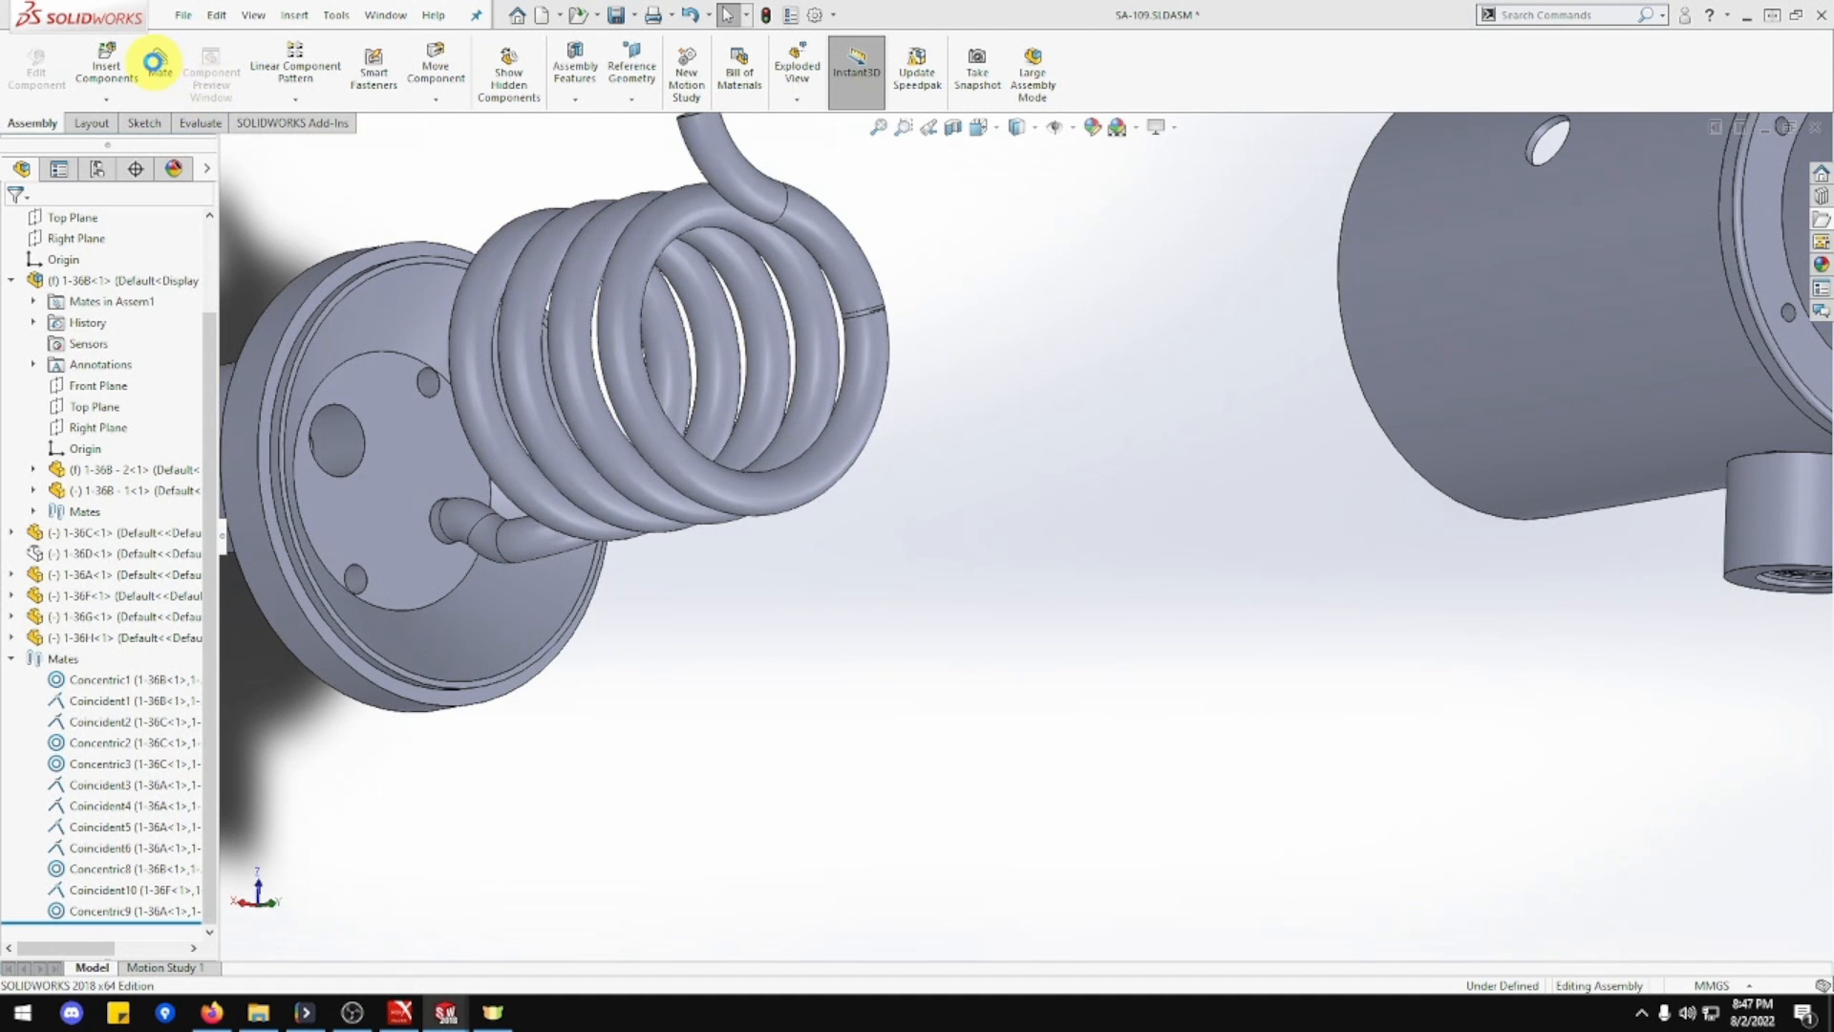
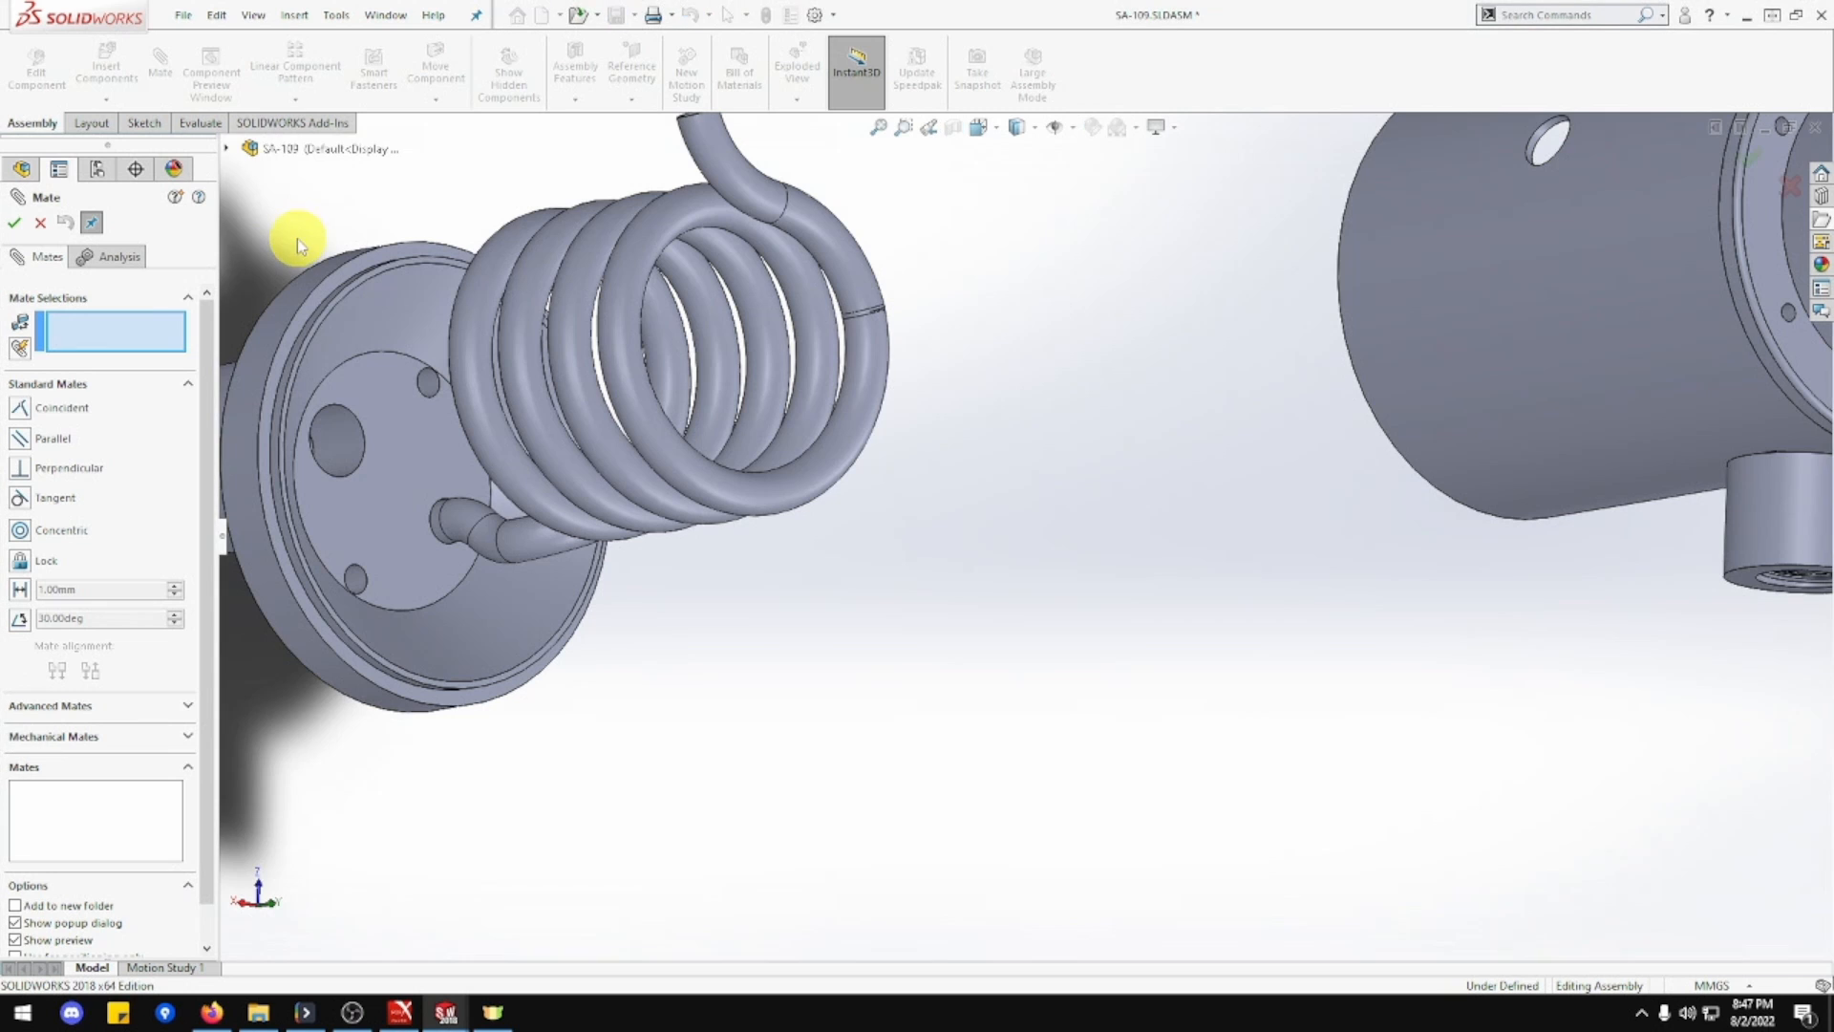
# Try a tangent mate between the circular inner edge of base 1-36A and the coil 1-36F face, and cancel mating.
pyautogui.click(411, 361)
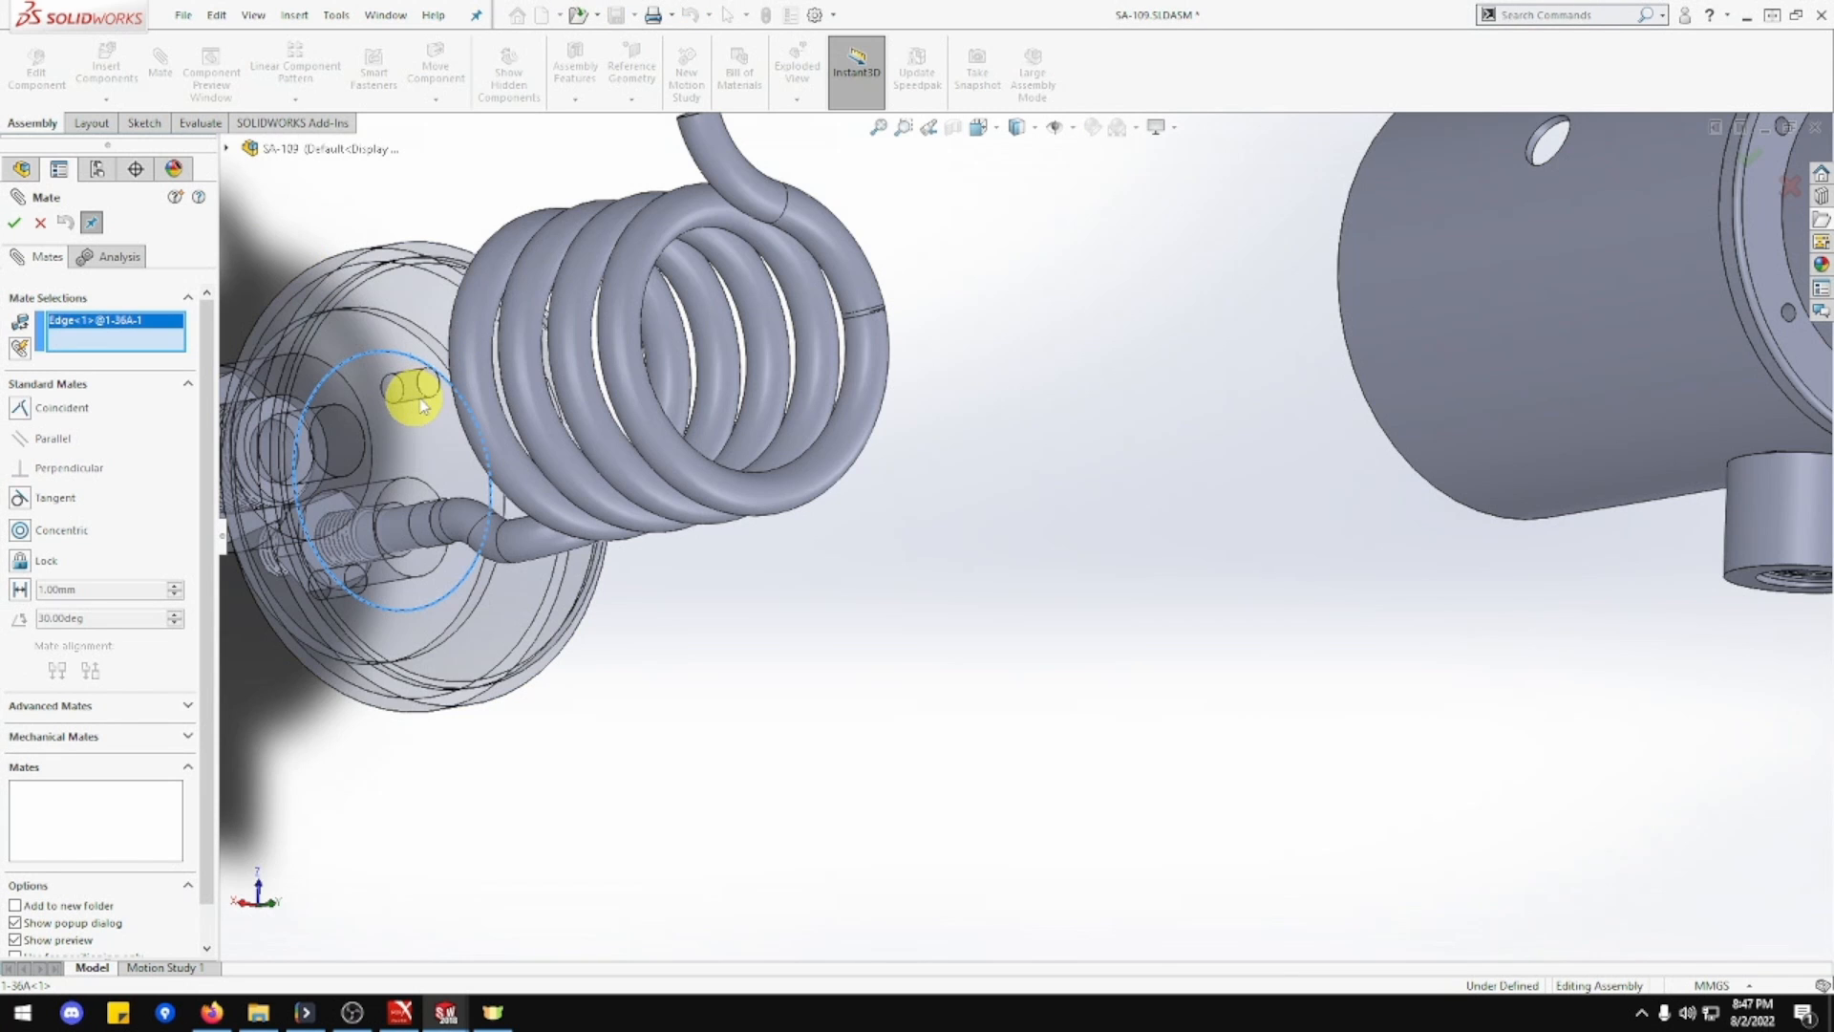
pyautogui.click(468, 408)
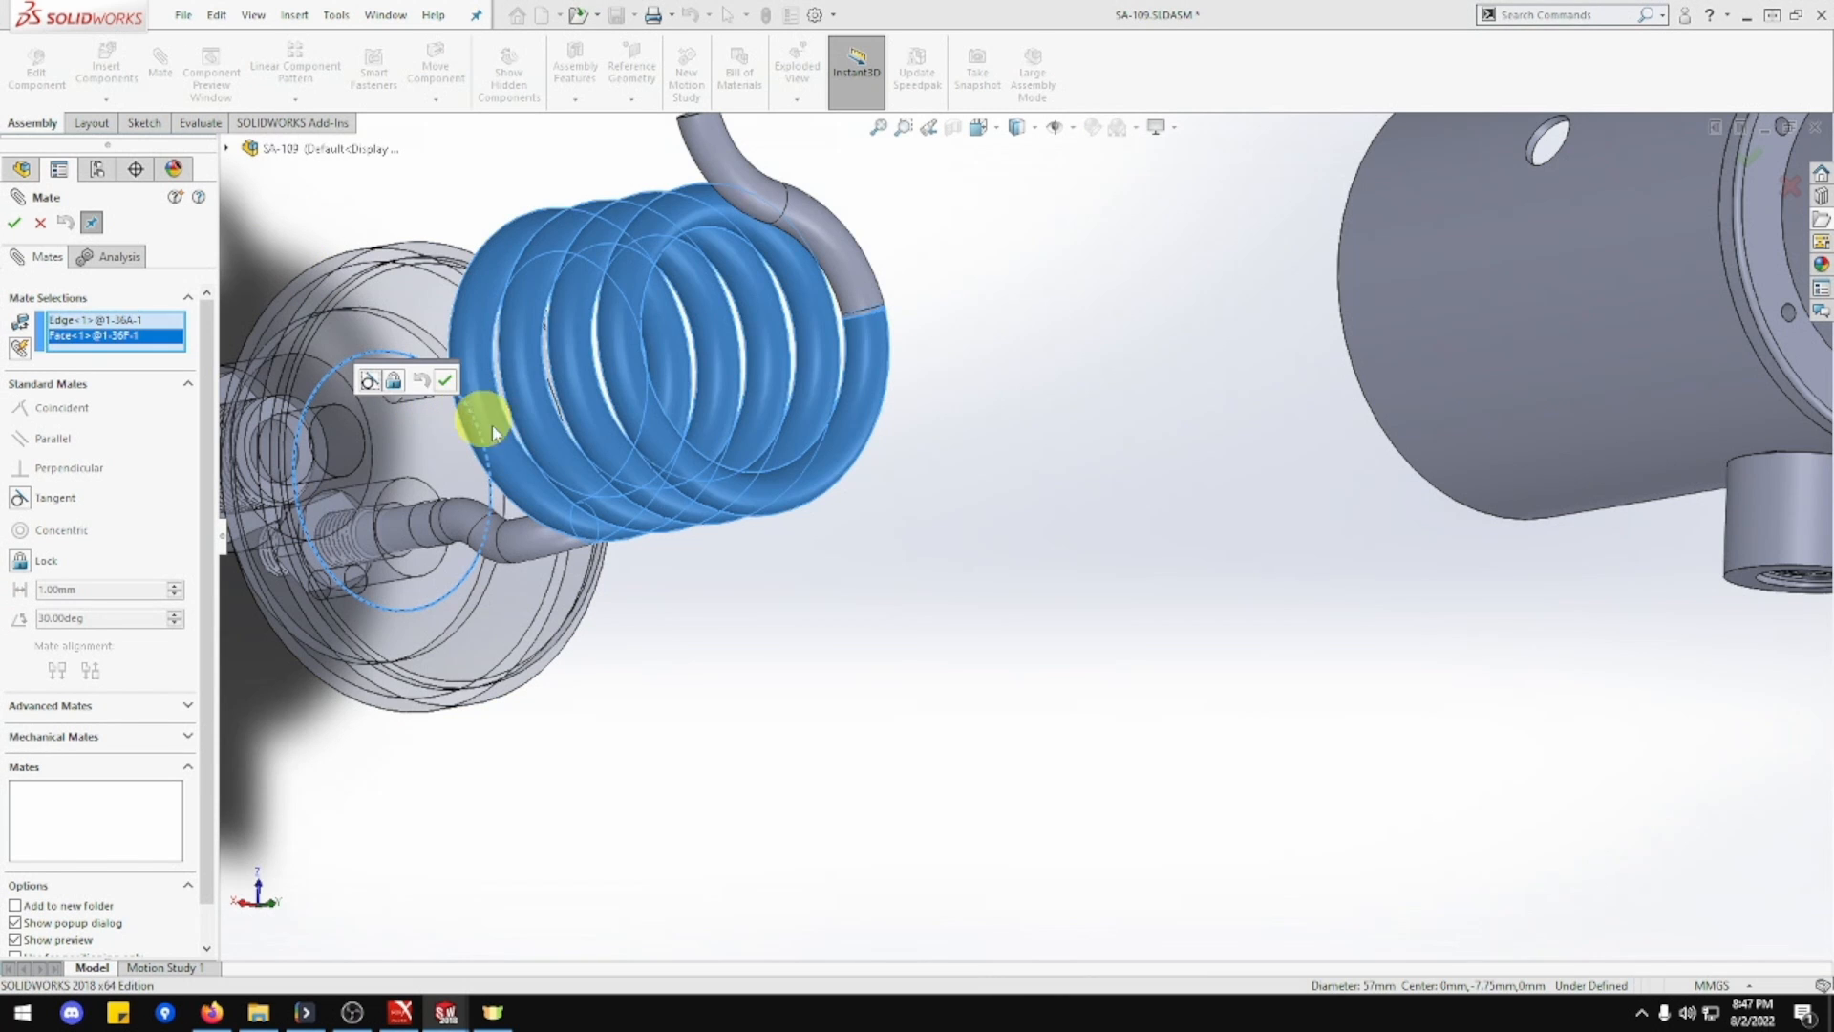
pyautogui.moveTo(506, 430); pyautogui.dragTo(506, 470, button='middle')
pyautogui.scroll(5, 506, 470)
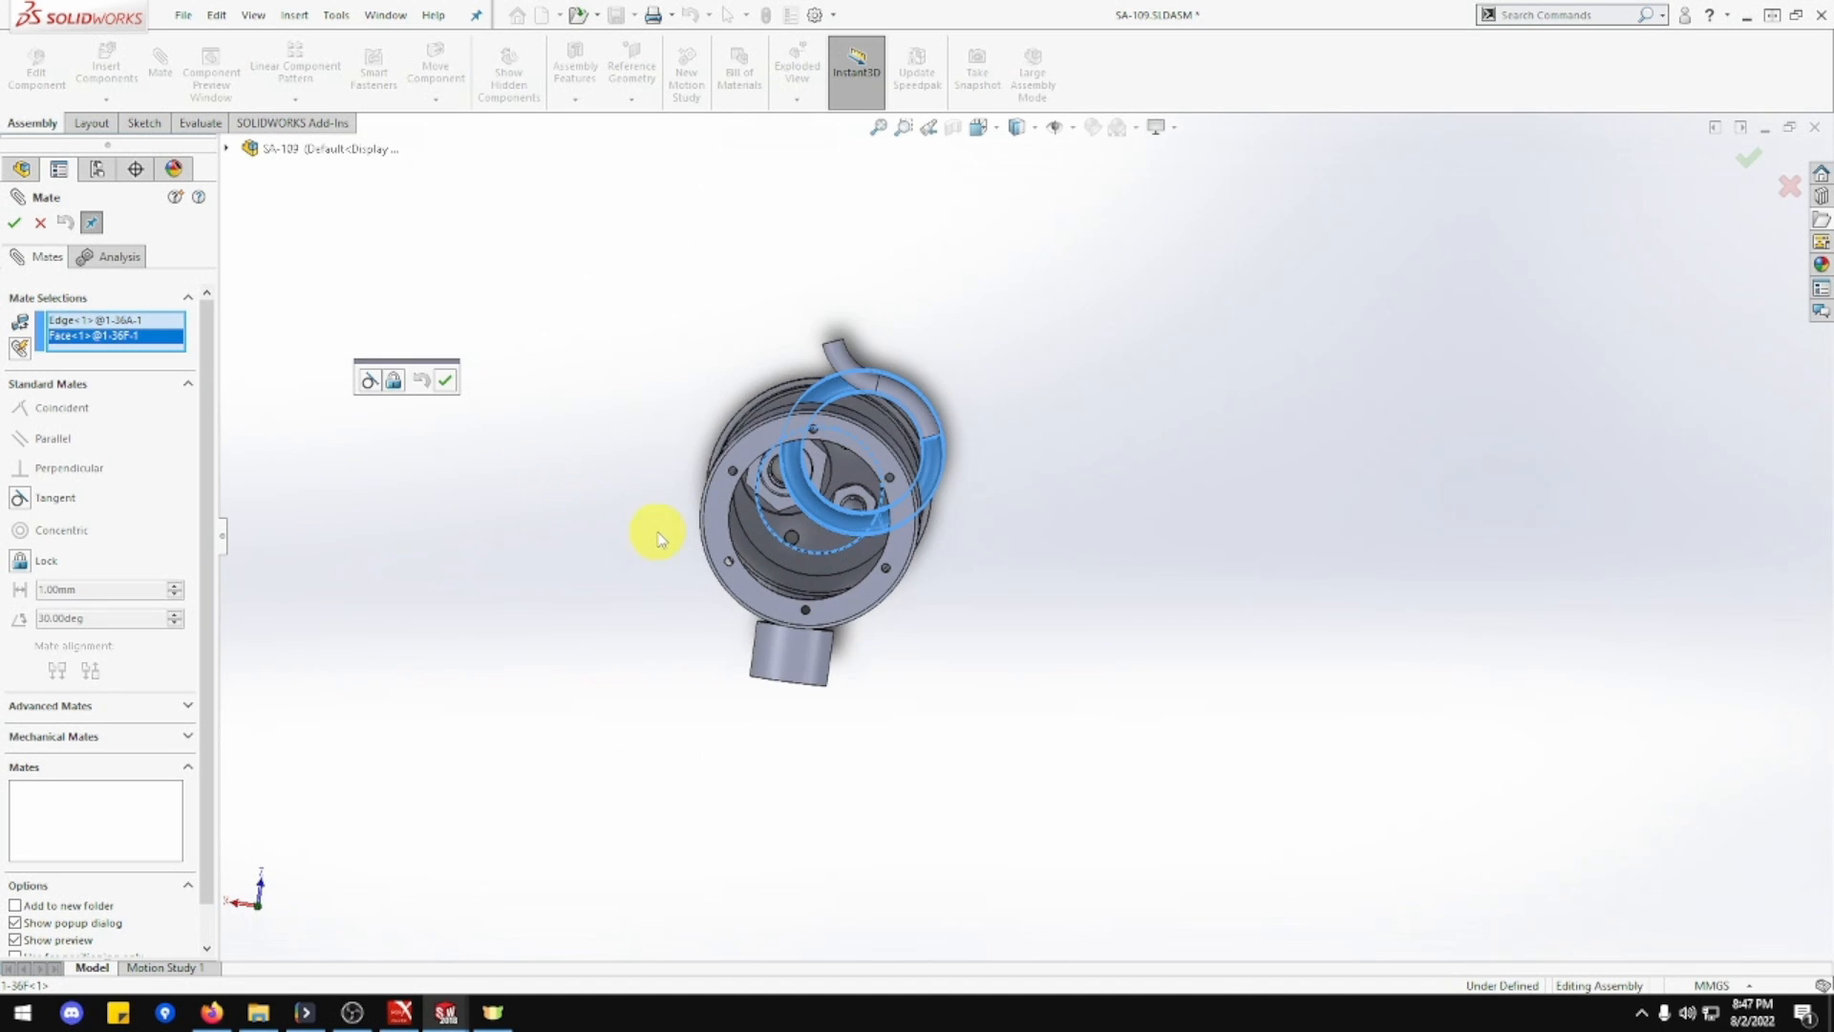
pyautogui.click(40, 224)
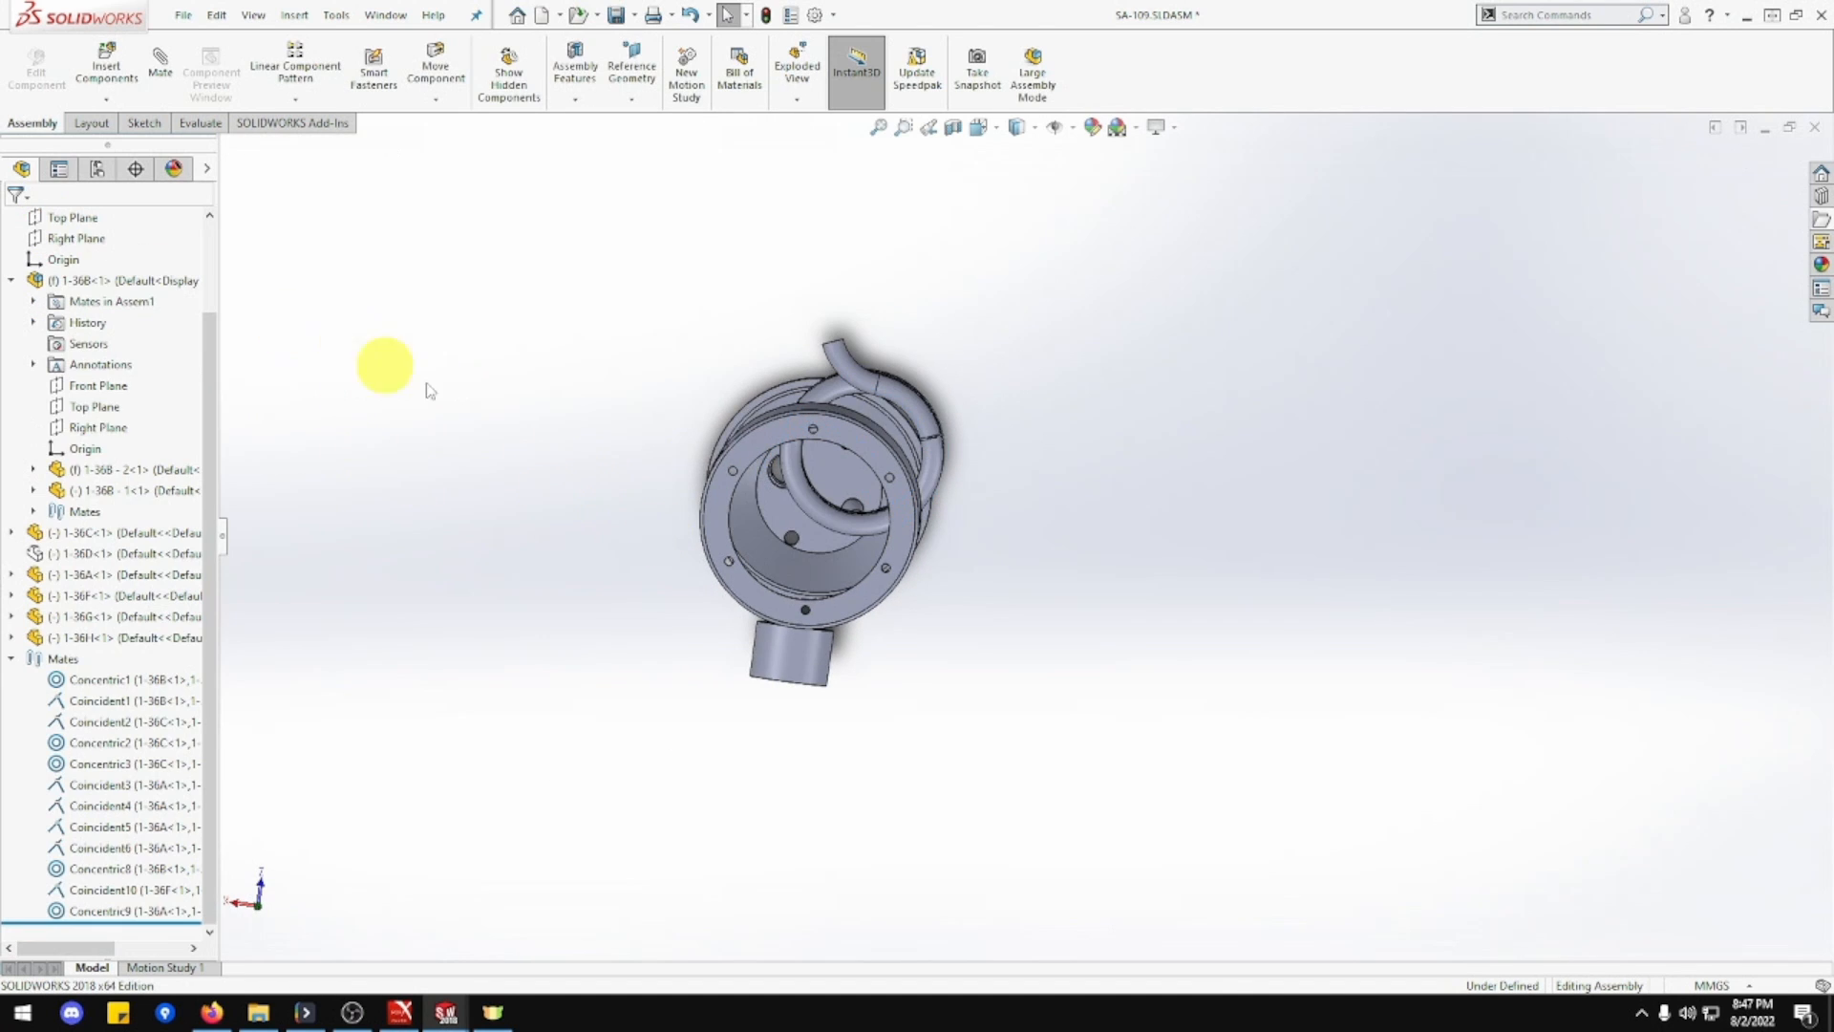
# Delete the Concentric8 mate that aligns base 1-36A with vessel 1-36B.
pyautogui.click(781, 524)
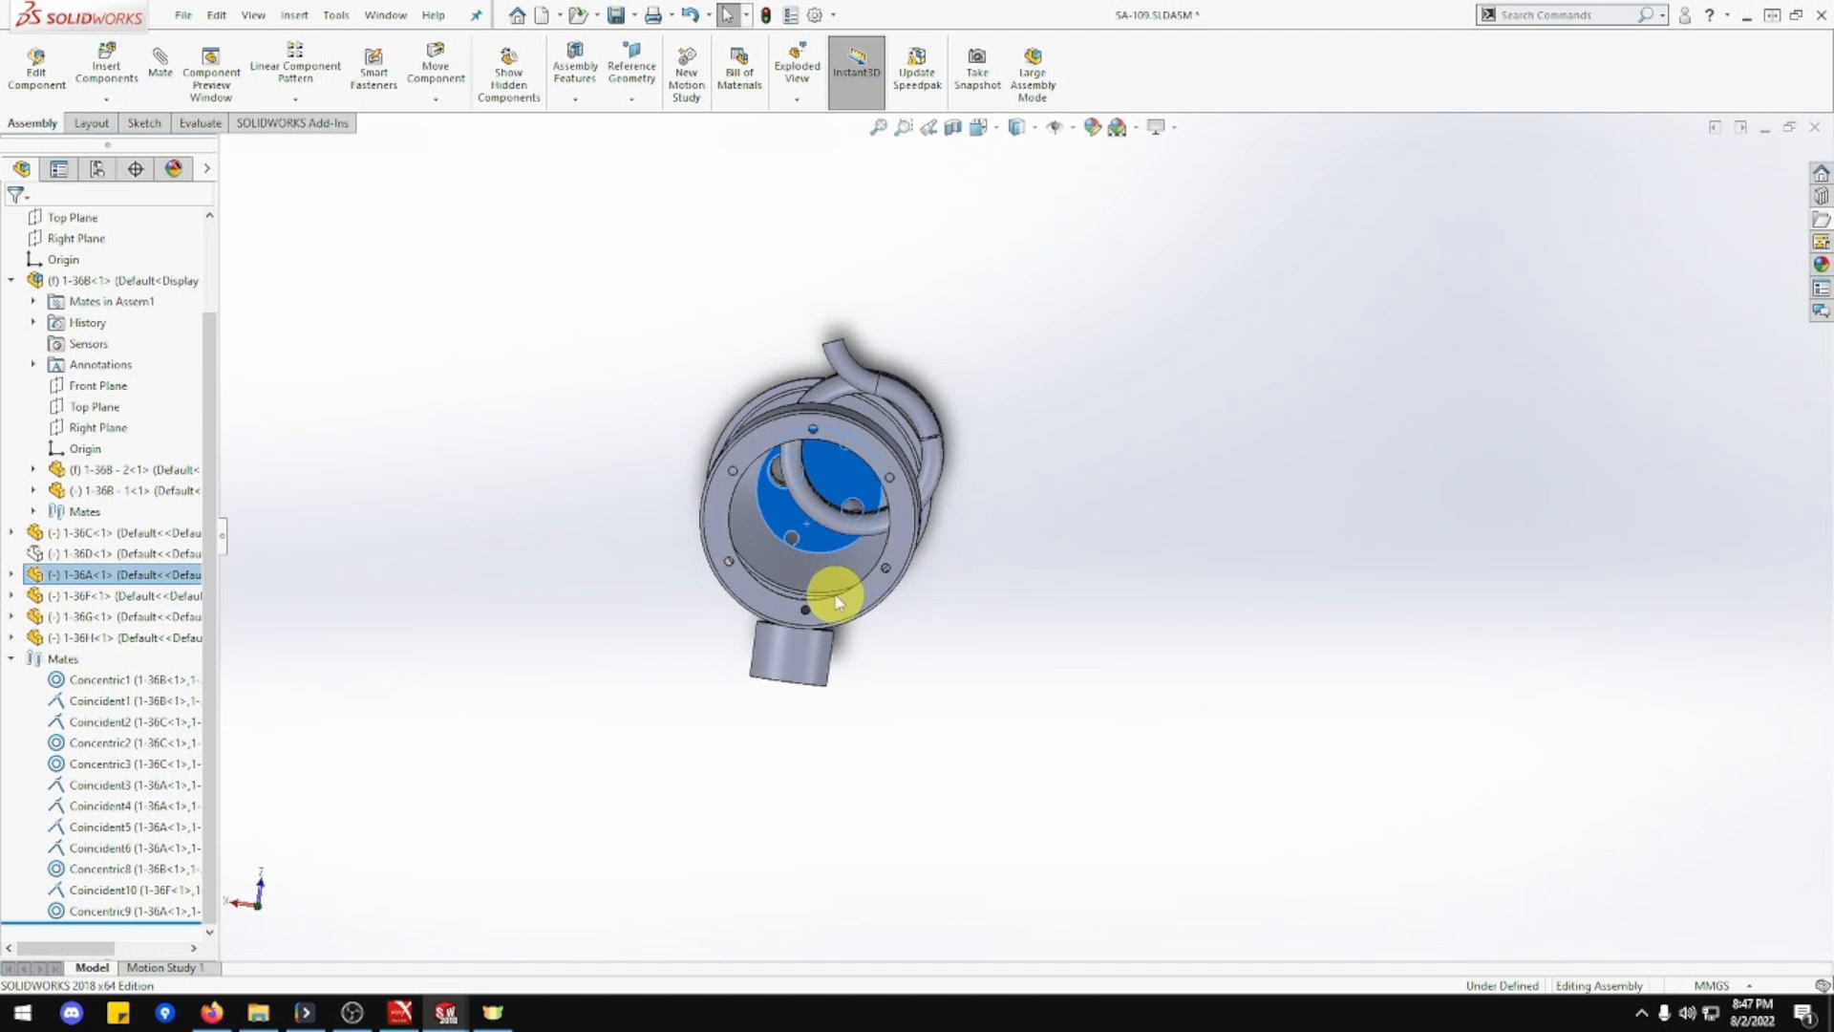
pyautogui.moveTo(831, 585); pyautogui.dragTo(666, 496)
pyautogui.press('Escape')
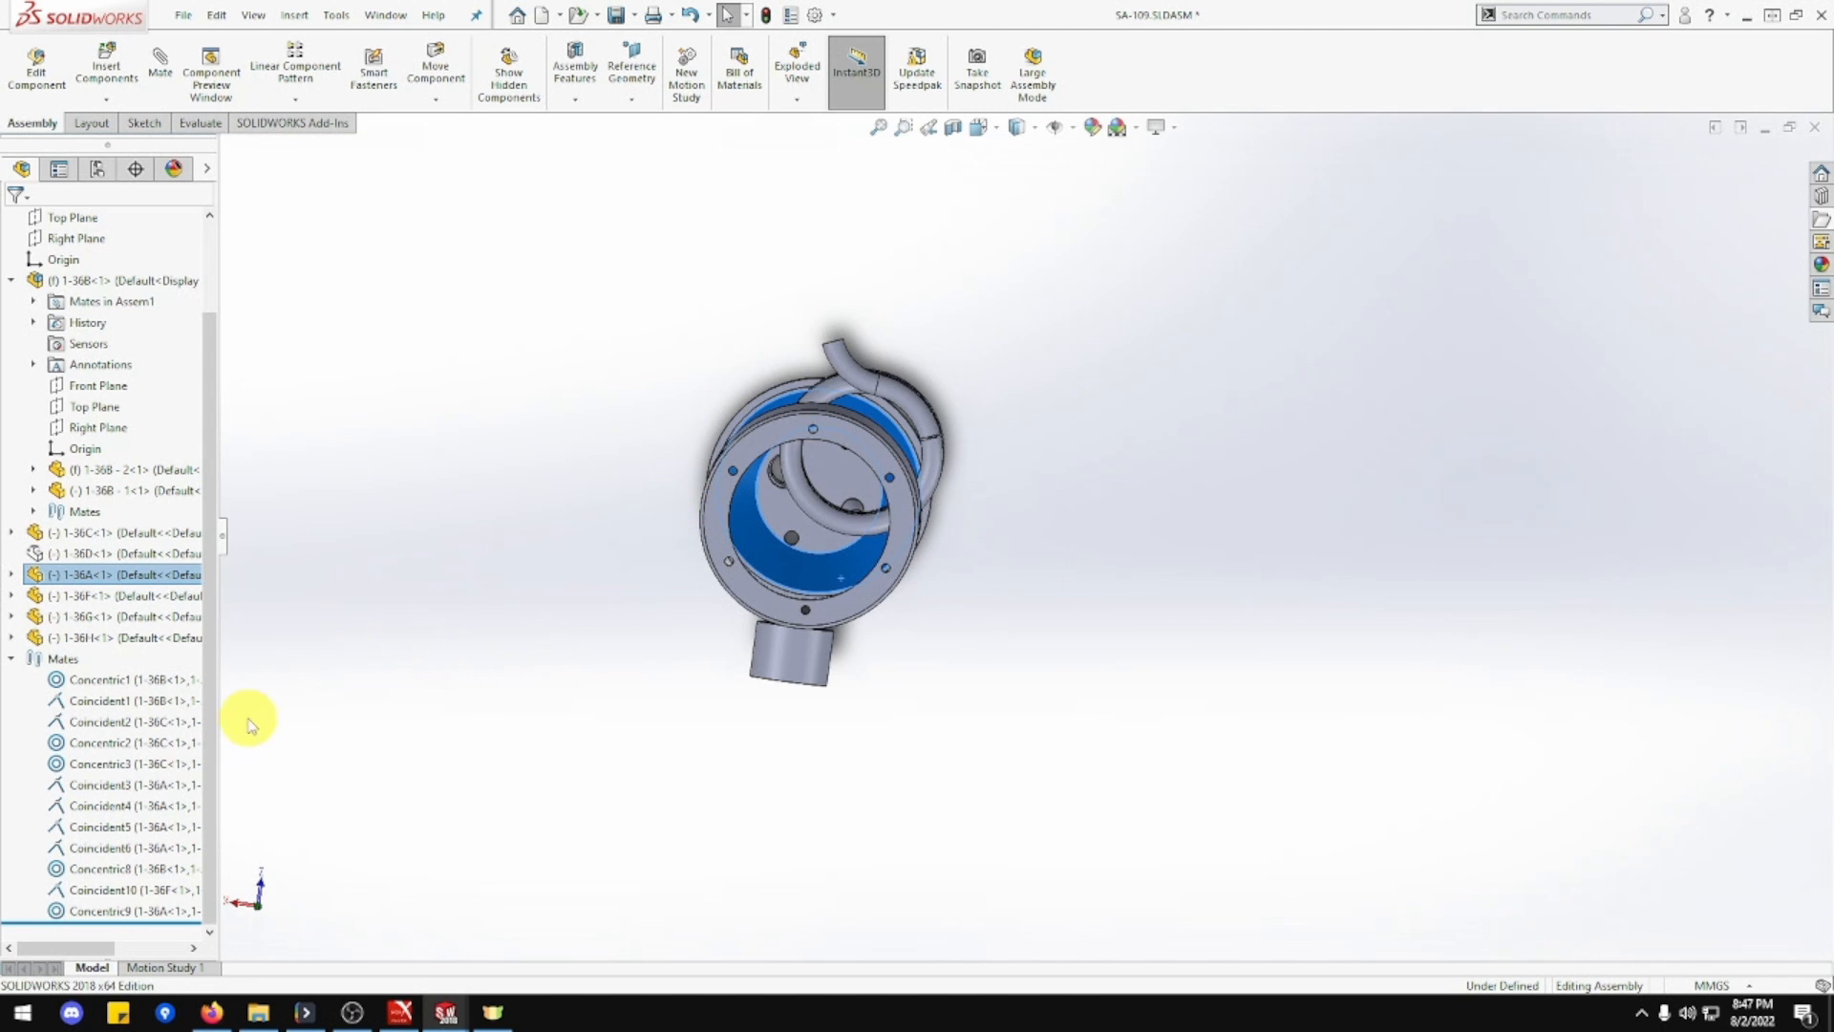
pyautogui.click(124, 721)
pyautogui.moveTo(516, 720); pyautogui.dragTo(593, 704, button='middle')
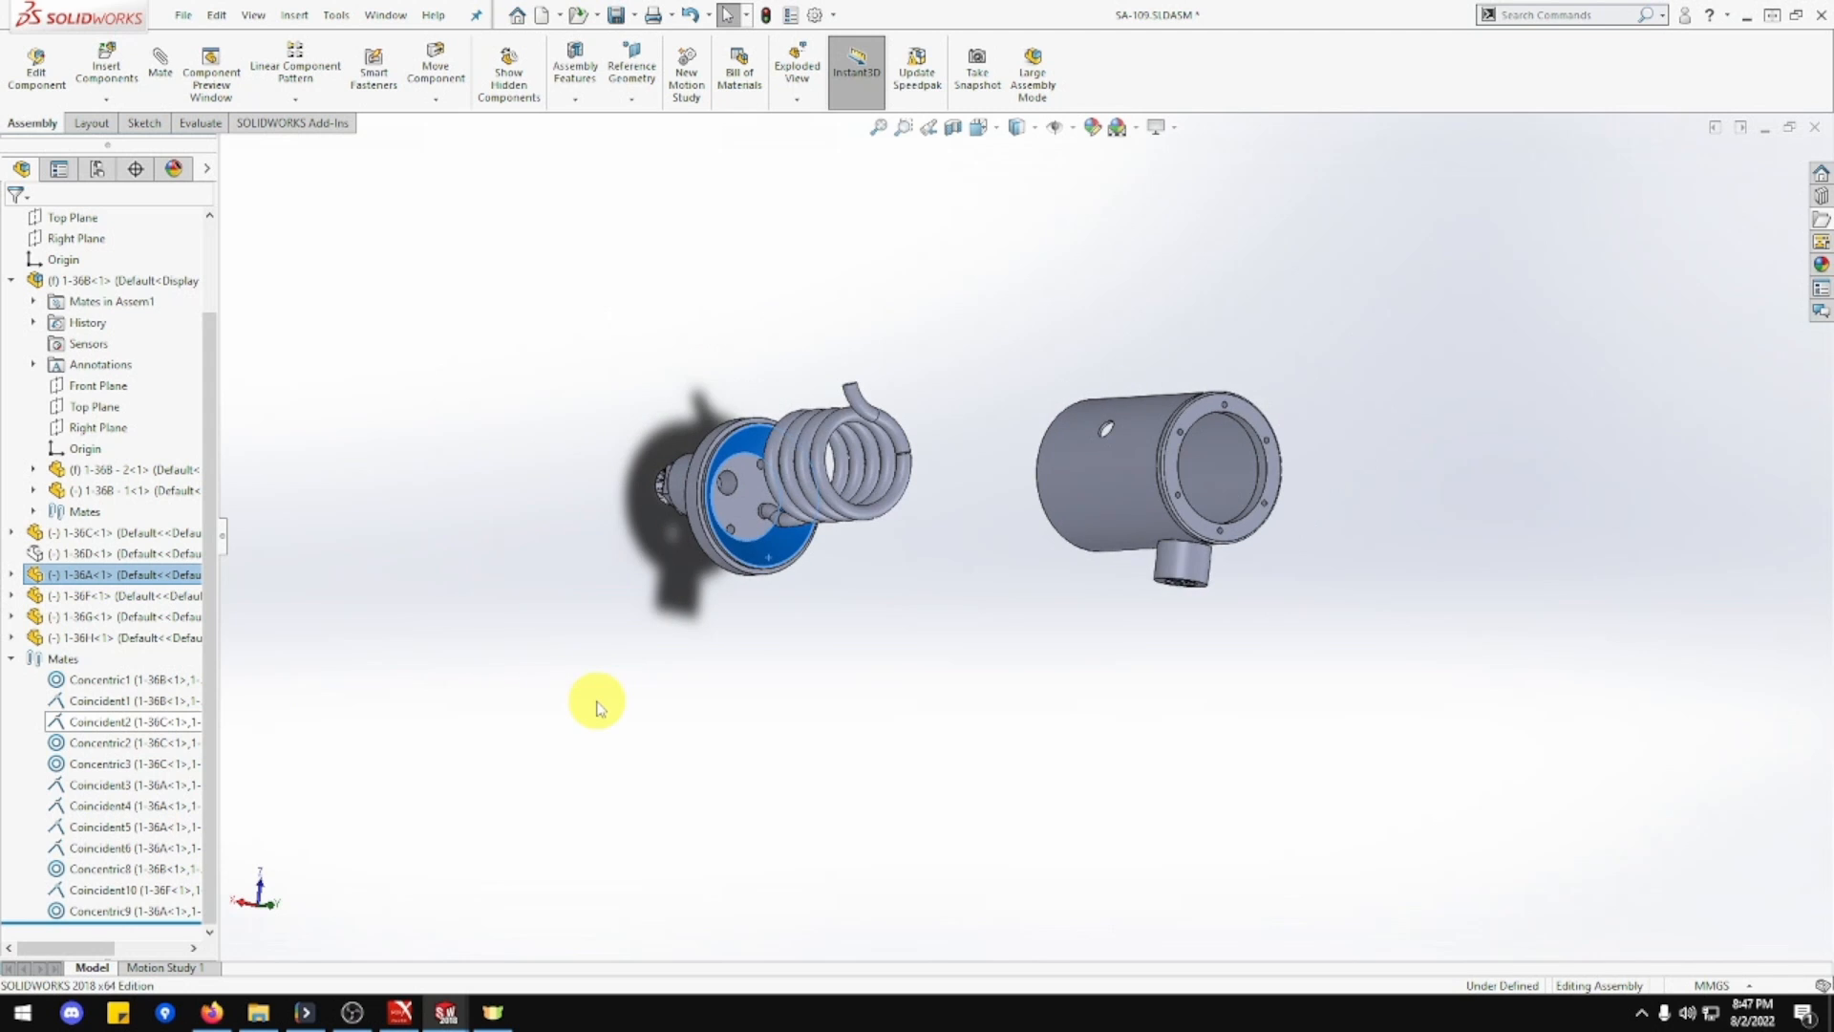
pyautogui.click(113, 869)
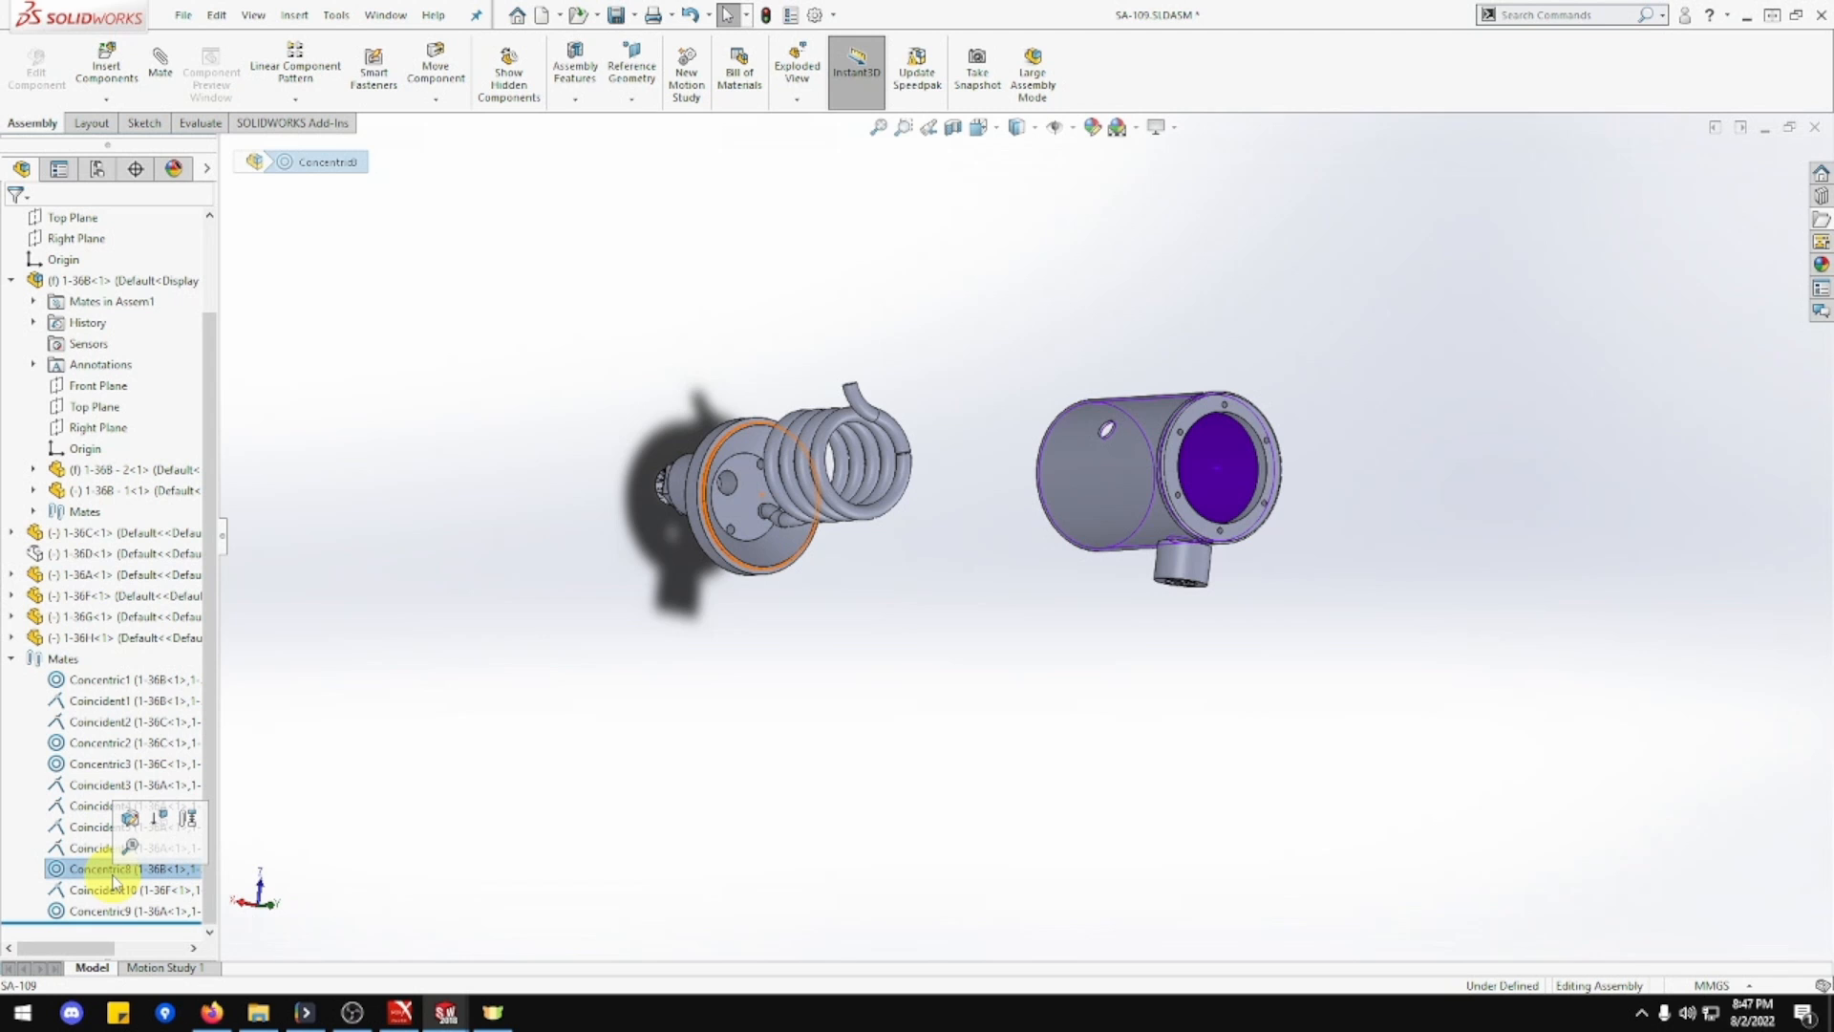
pyautogui.press('Delete')
pyautogui.press('Return')
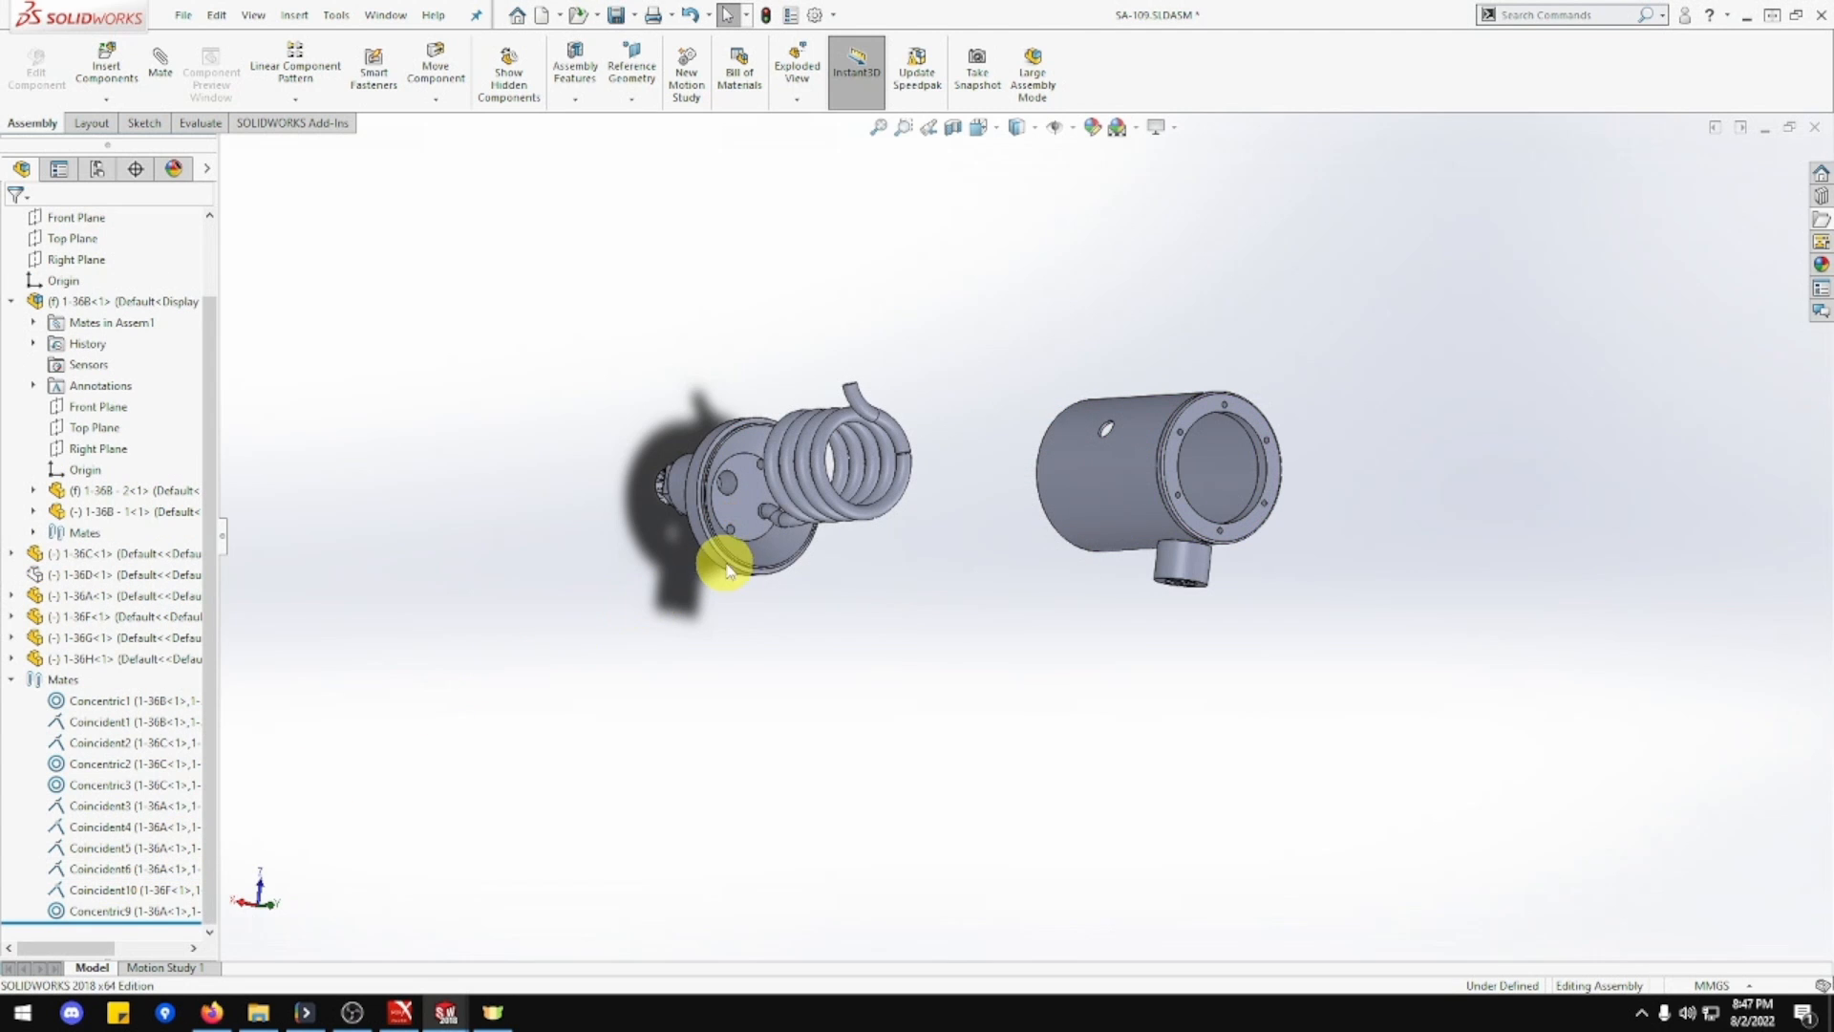
# Move base 1-36A with the coil well clear of vessel 1-36B, viewing the assembly normal to the vessel's Top Plane.
pyautogui.moveTo(726, 571); pyautogui.dragTo(561, 723)
pyautogui.scroll(3, 561, 723)
pyautogui.scroll(-2, 604, 716)
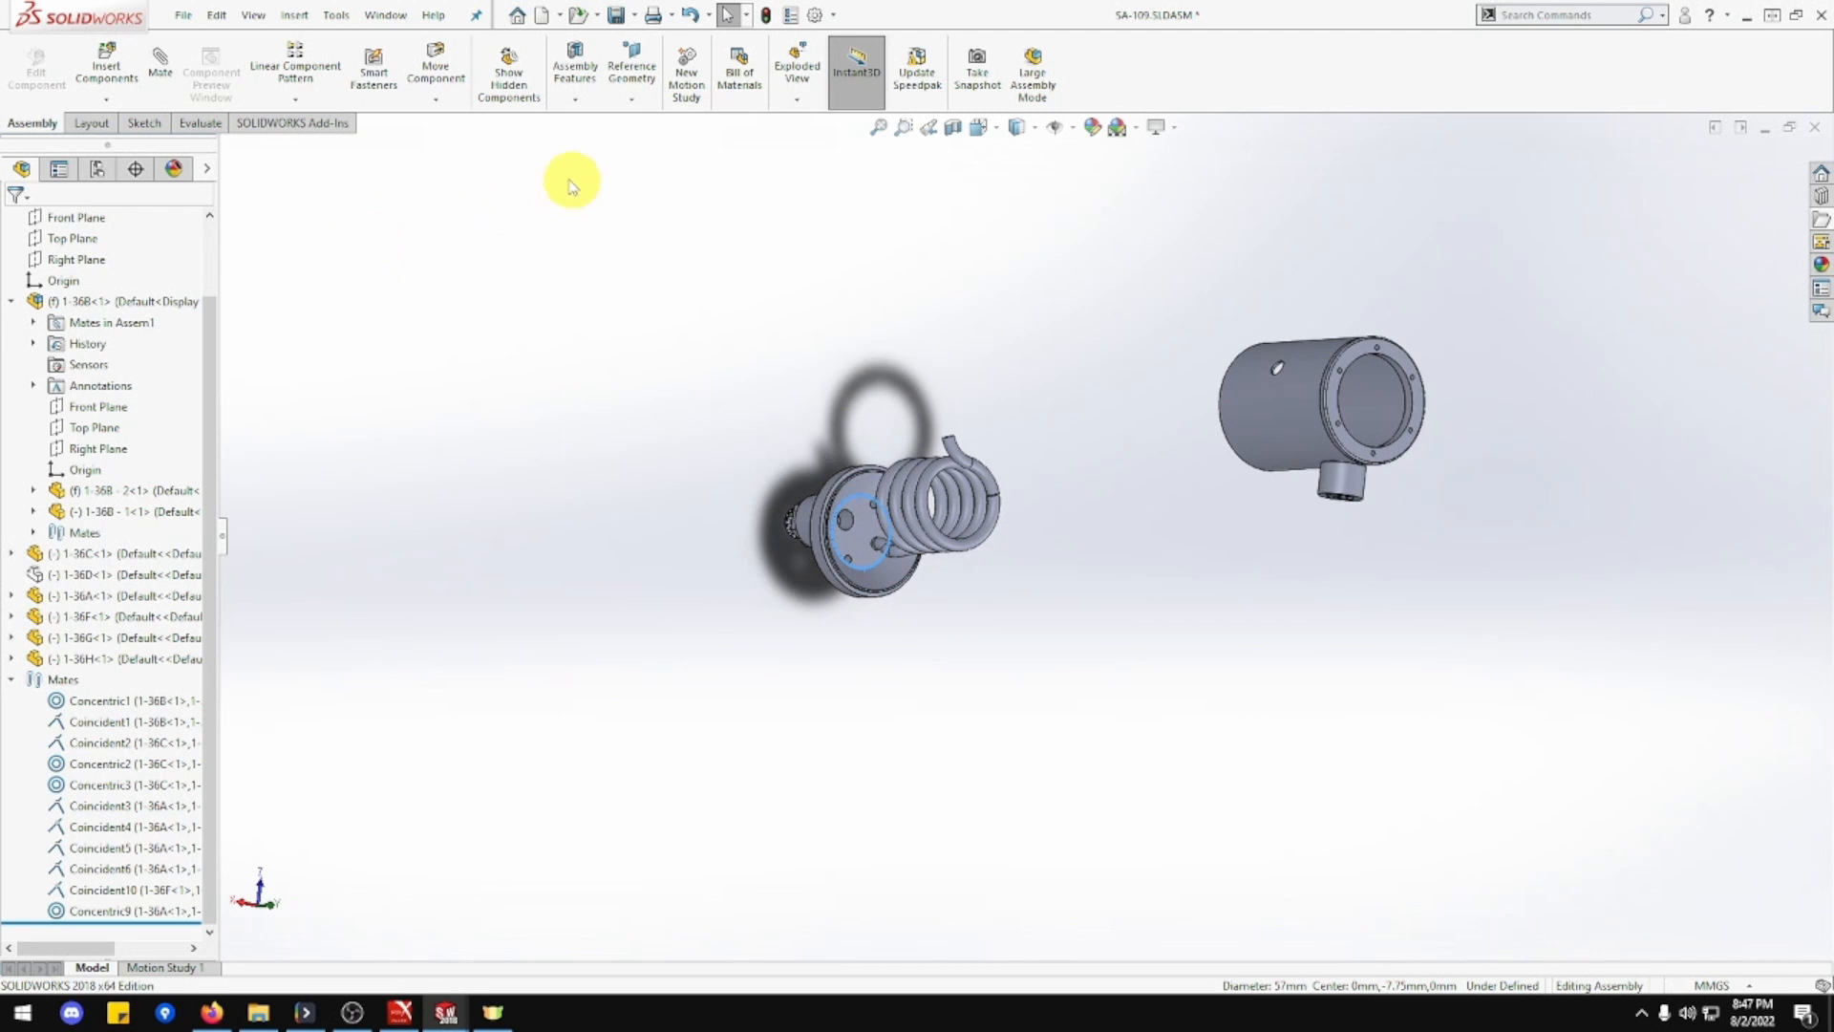
pyautogui.rightClick(116, 427)
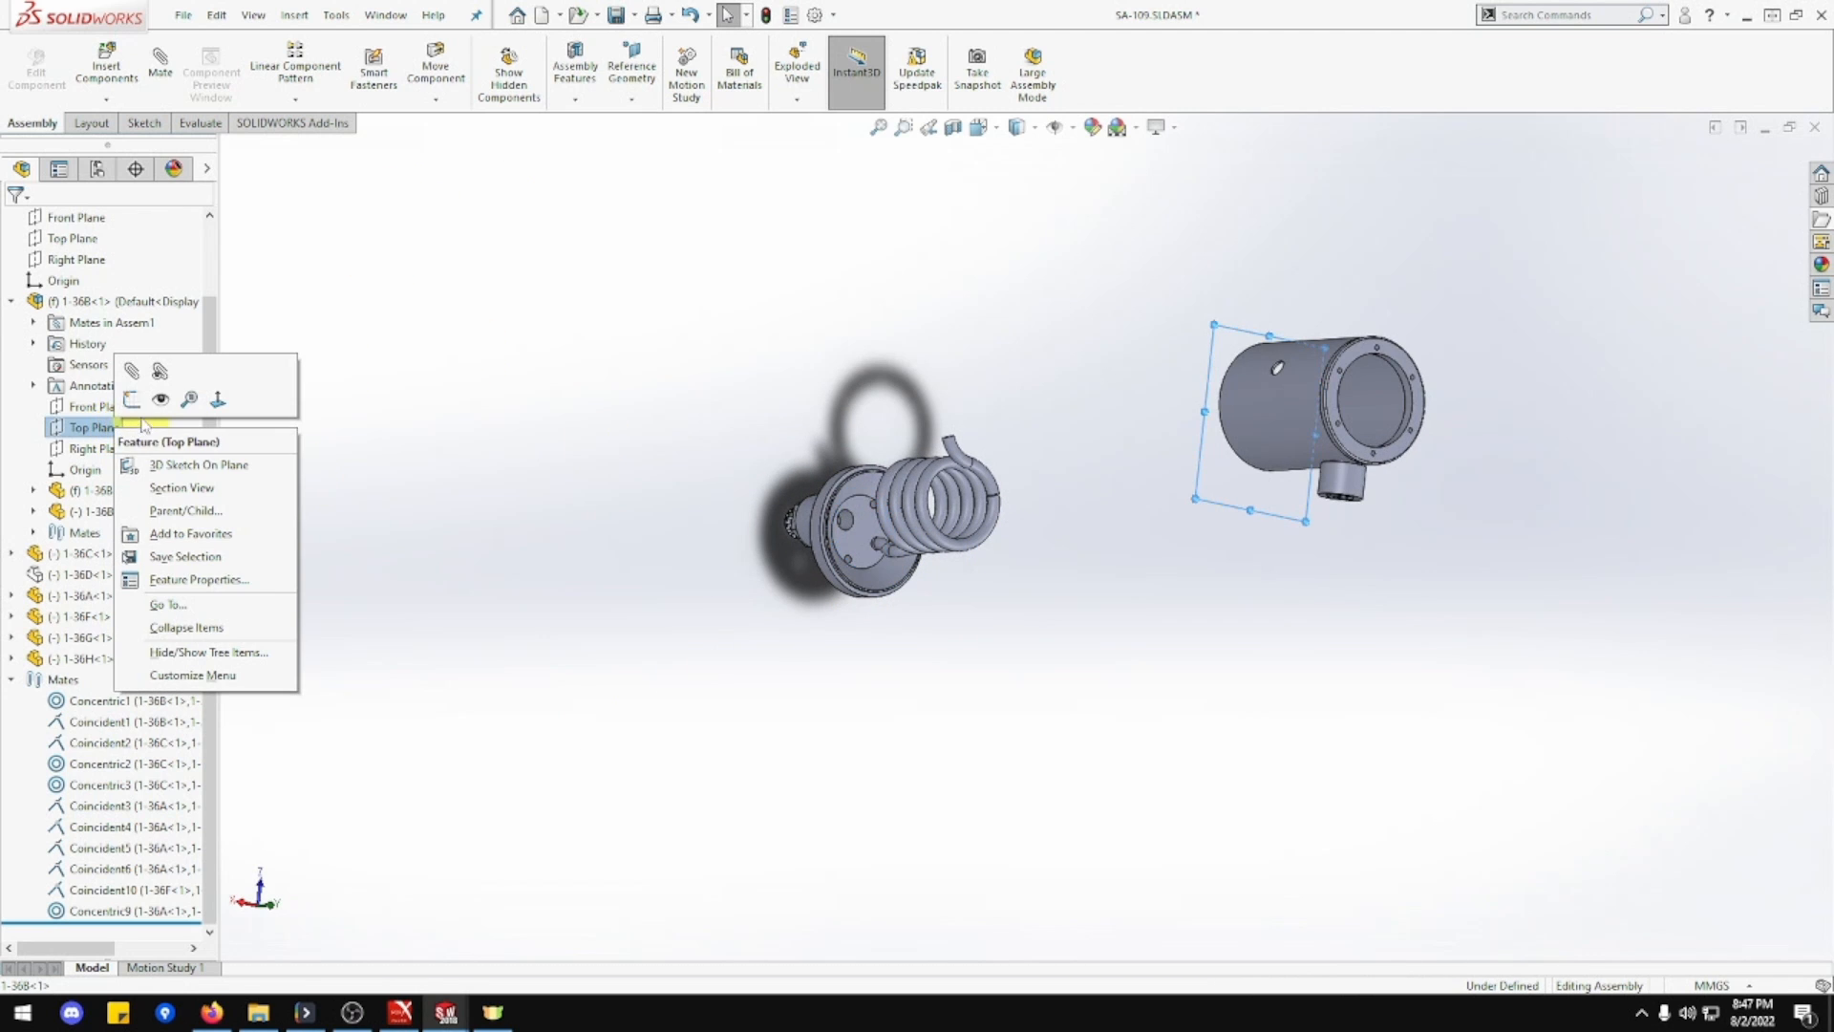
pyautogui.click(216, 401)
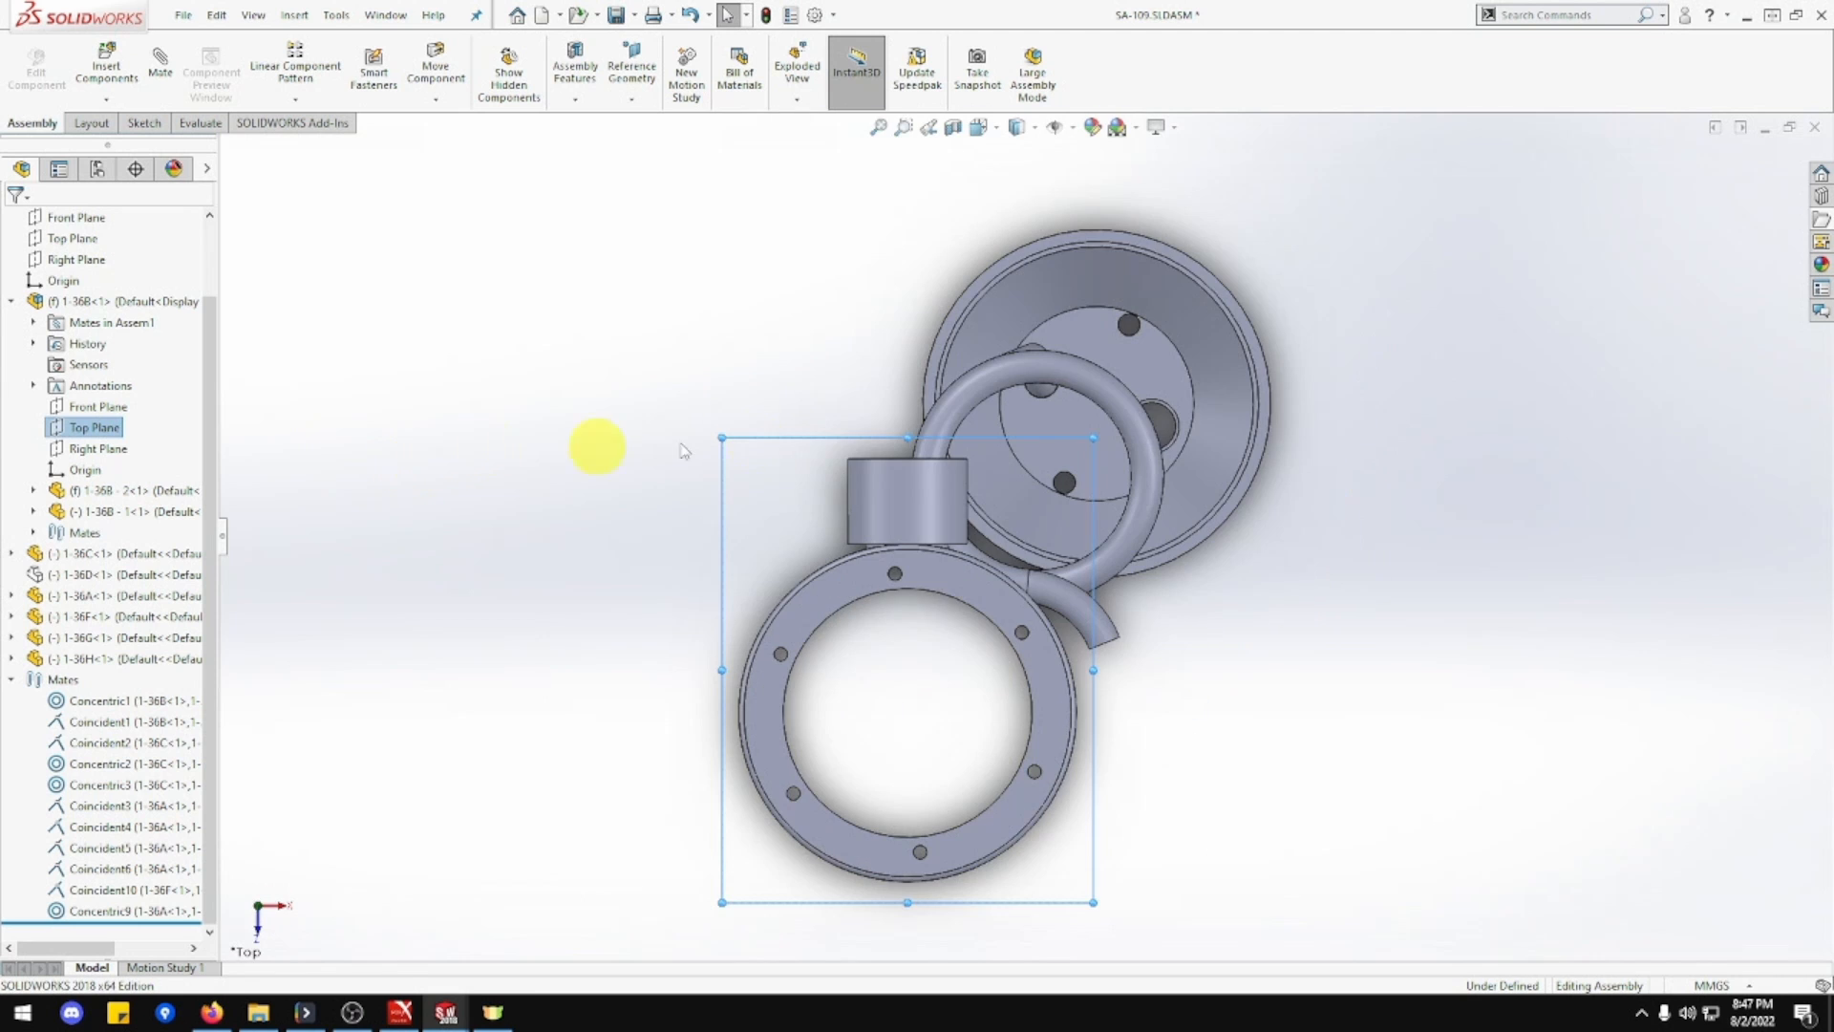
pyautogui.moveTo(1225, 453); pyautogui.dragTo(1472, 444)
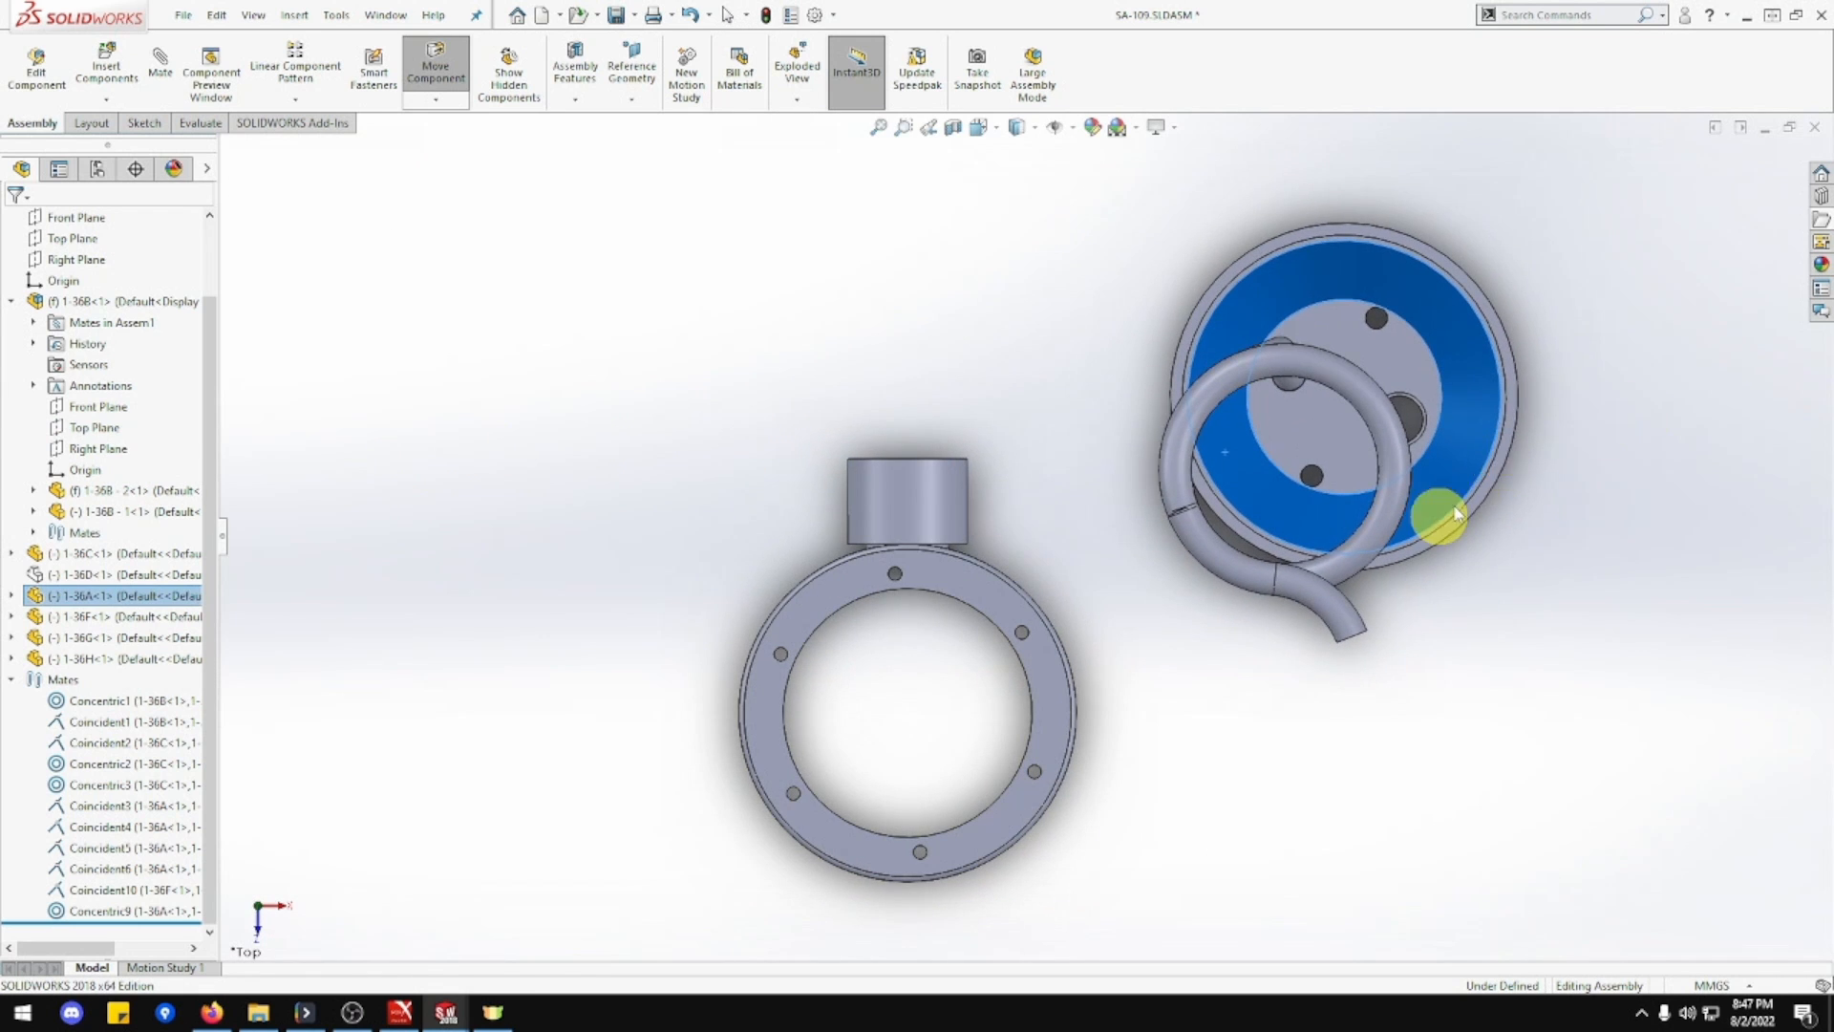
pyautogui.scroll(-1, 1525, 460)
# Shift coil 1-36F together with base 1-36A farther from the vessel, and inspect from several angles how the coil sits over the base.
pyautogui.click(1220, 352)
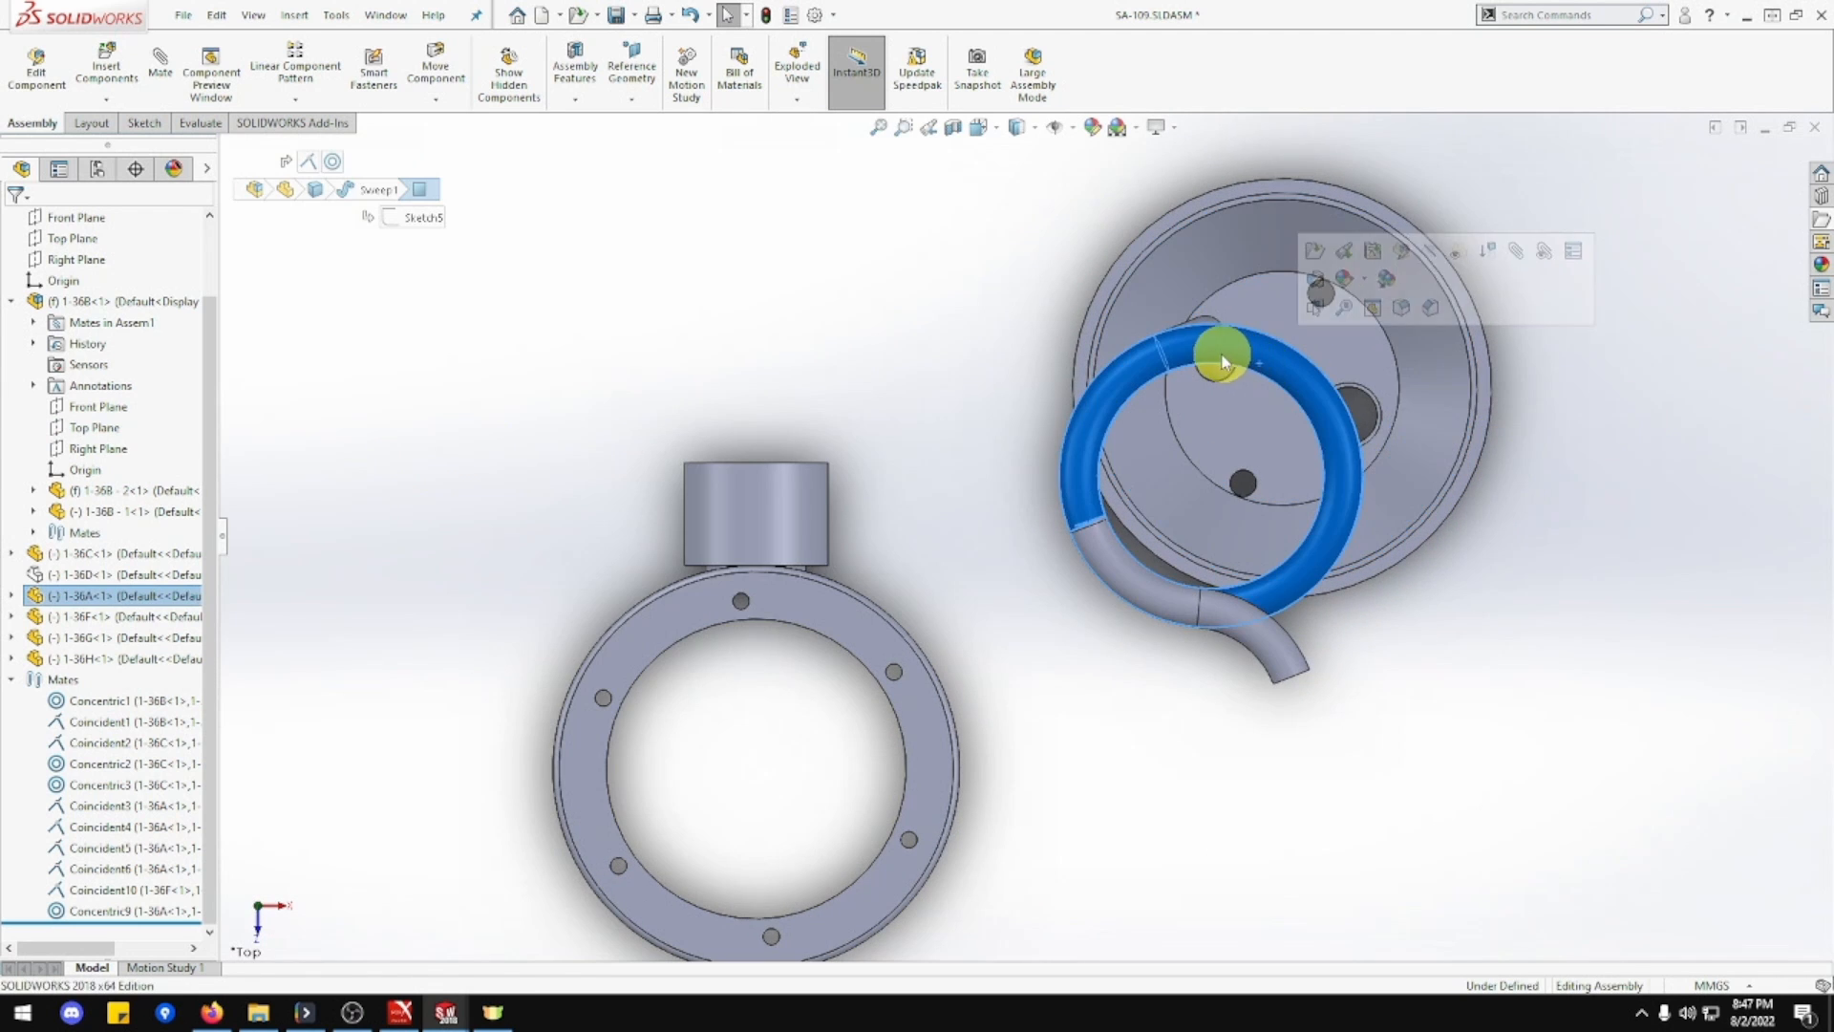
pyautogui.moveTo(1219, 352); pyautogui.dragTo(1373, 370)
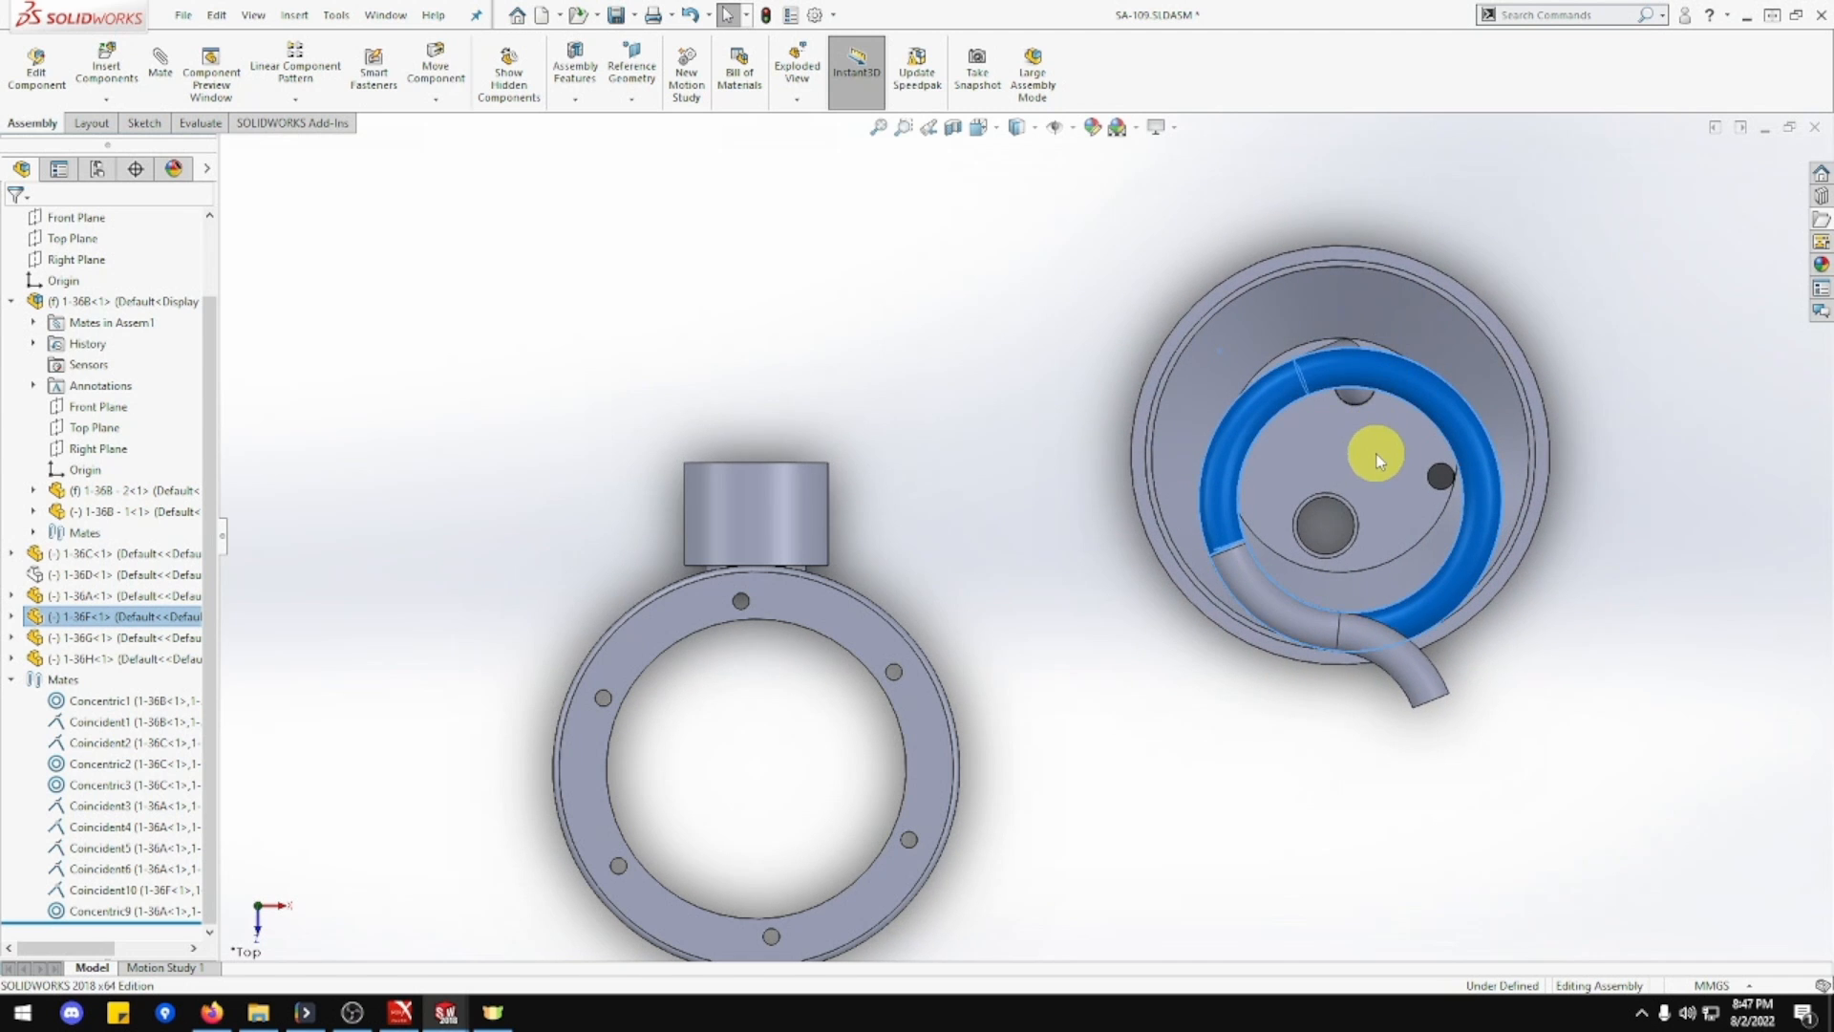
pyautogui.moveTo(1373, 491)
pyautogui.mouseDown(button='middle')
pyautogui.moveTo(1351, 463)
pyautogui.moveTo(1376, 491)
pyautogui.moveTo(1362, 525)
pyautogui.mouseUp(button='middle')
pyautogui.moveTo(1386, 639)
pyautogui.mouseDown()
pyautogui.moveTo(1405, 614)
pyautogui.moveTo(1399, 630)
pyautogui.mouseUp()
pyautogui.moveTo(1385, 655); pyautogui.dragTo(1390, 833, button='middle')
pyautogui.click(1388, 833)
pyautogui.moveTo(1523, 787); pyautogui.dragTo(1556, 786, button='middle')
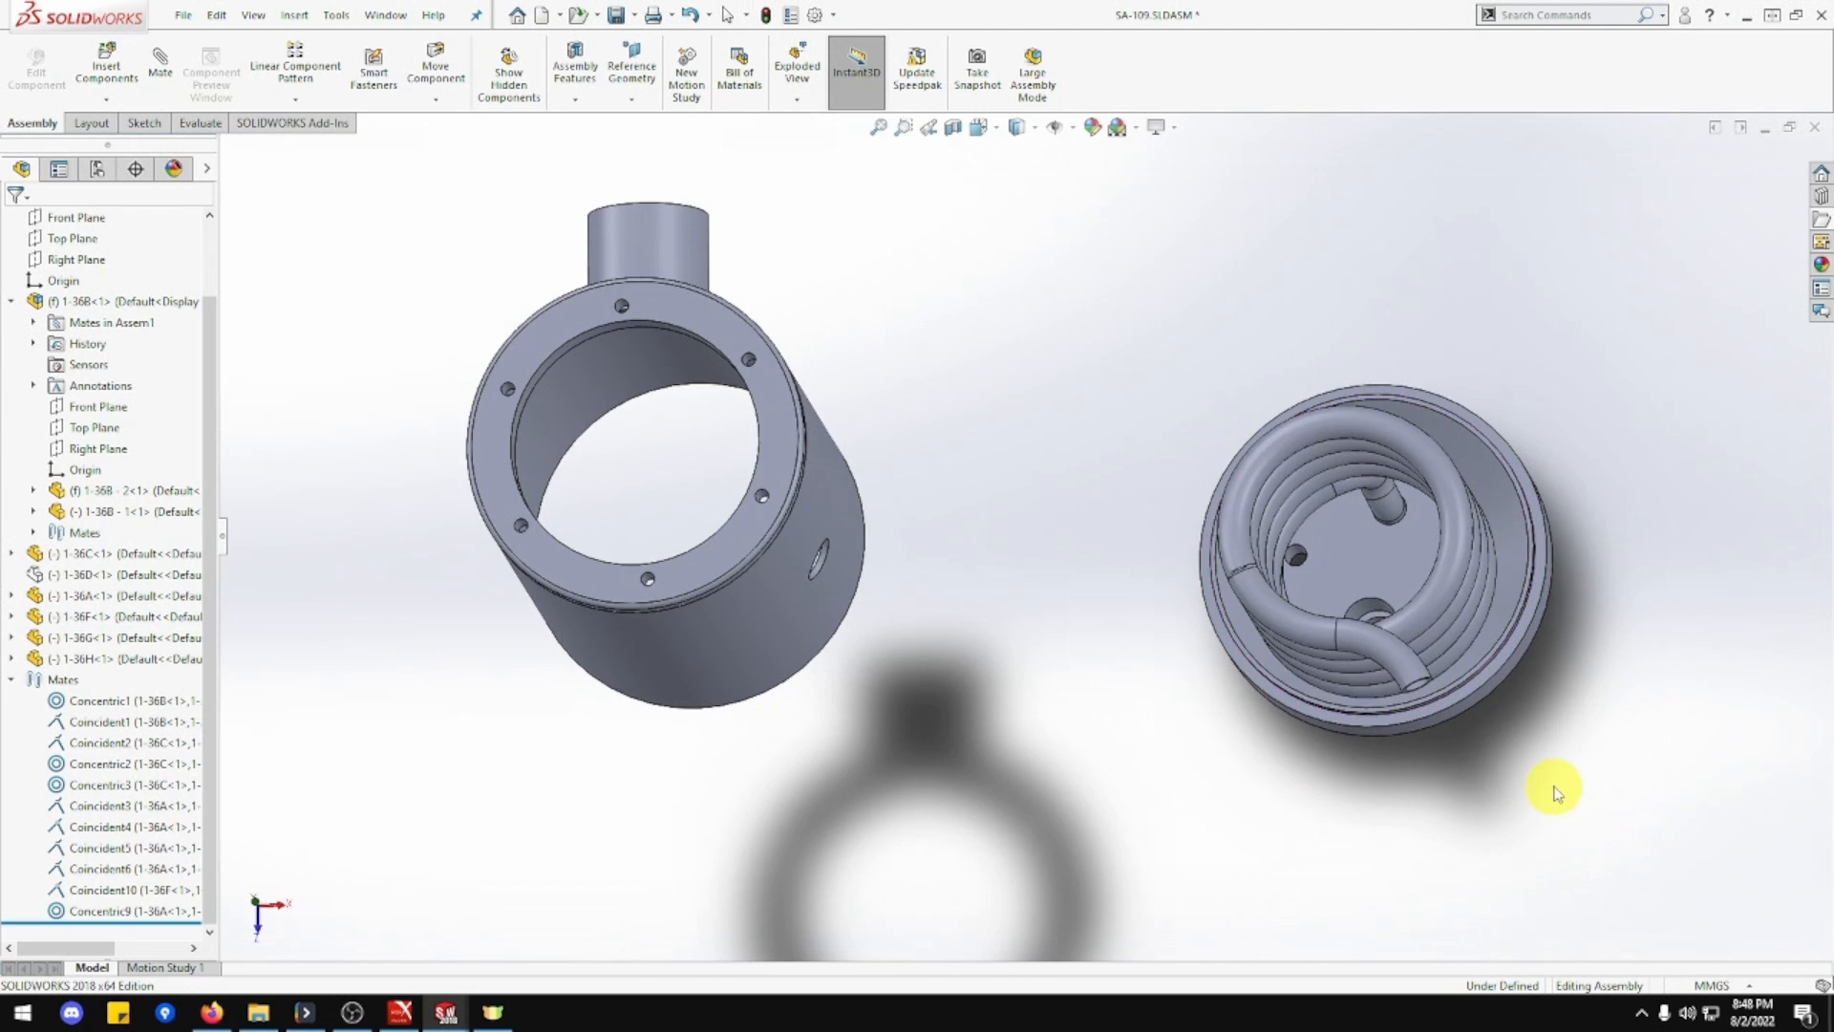
pyautogui.moveTo(1447, 592); pyautogui.dragTo(1460, 690, button='middle')
pyautogui.press('Escape')
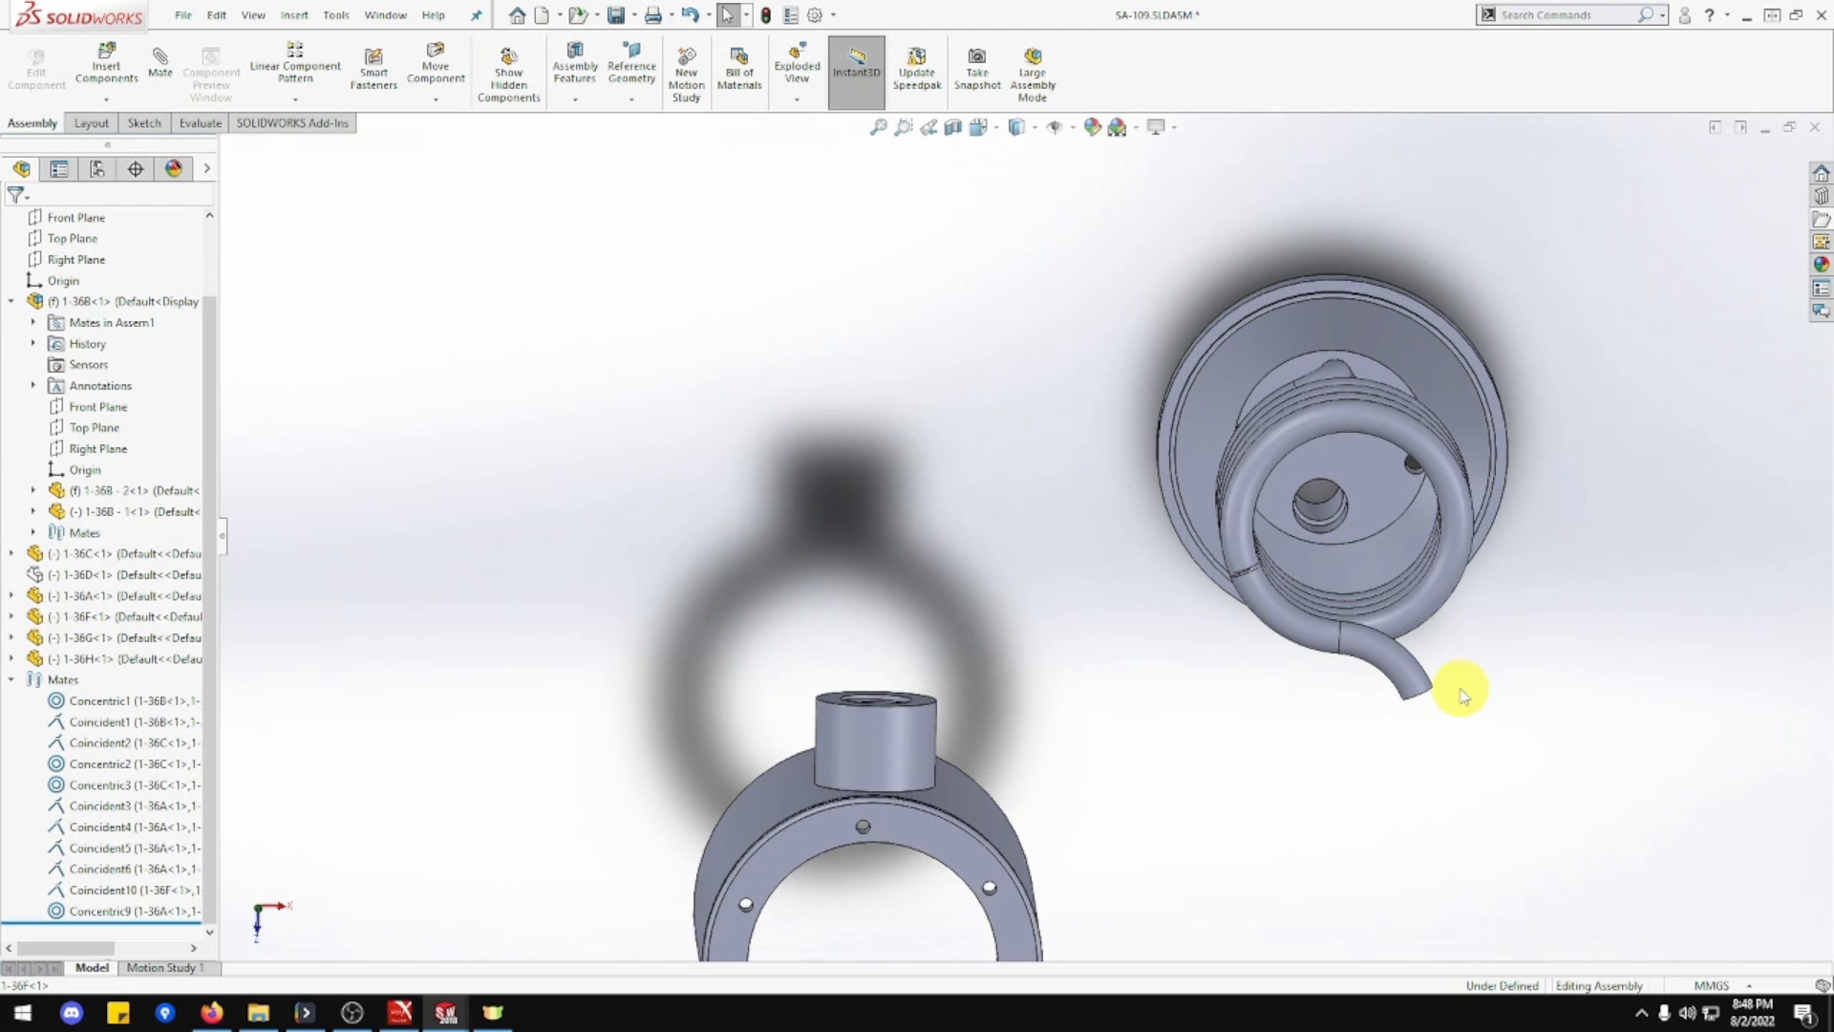
pyautogui.moveTo(1457, 695); pyautogui.dragTo(1277, 697, button='middle')
pyautogui.press('Escape')
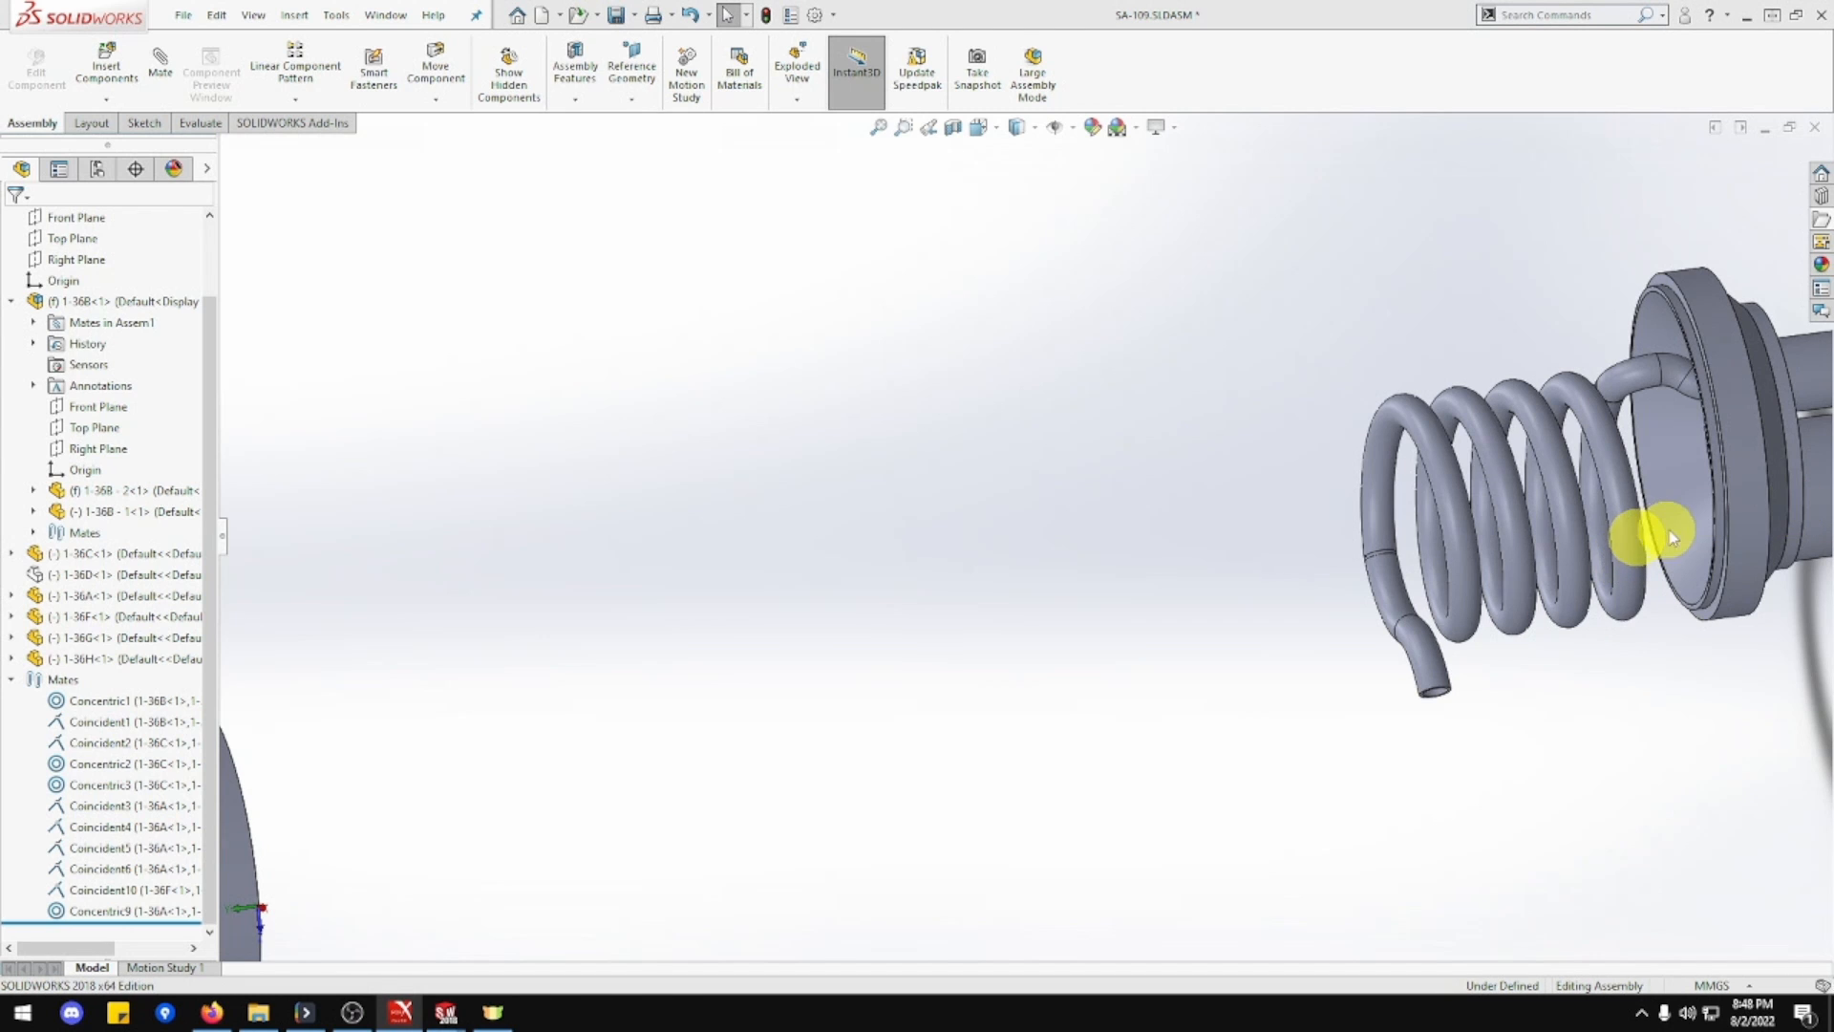
# Save the assembly with a rebuild.
pyautogui.moveTo(1649, 532); pyautogui.dragTo(1716, 516, button='middle')
pyautogui.hotkey('ctrl', 's')
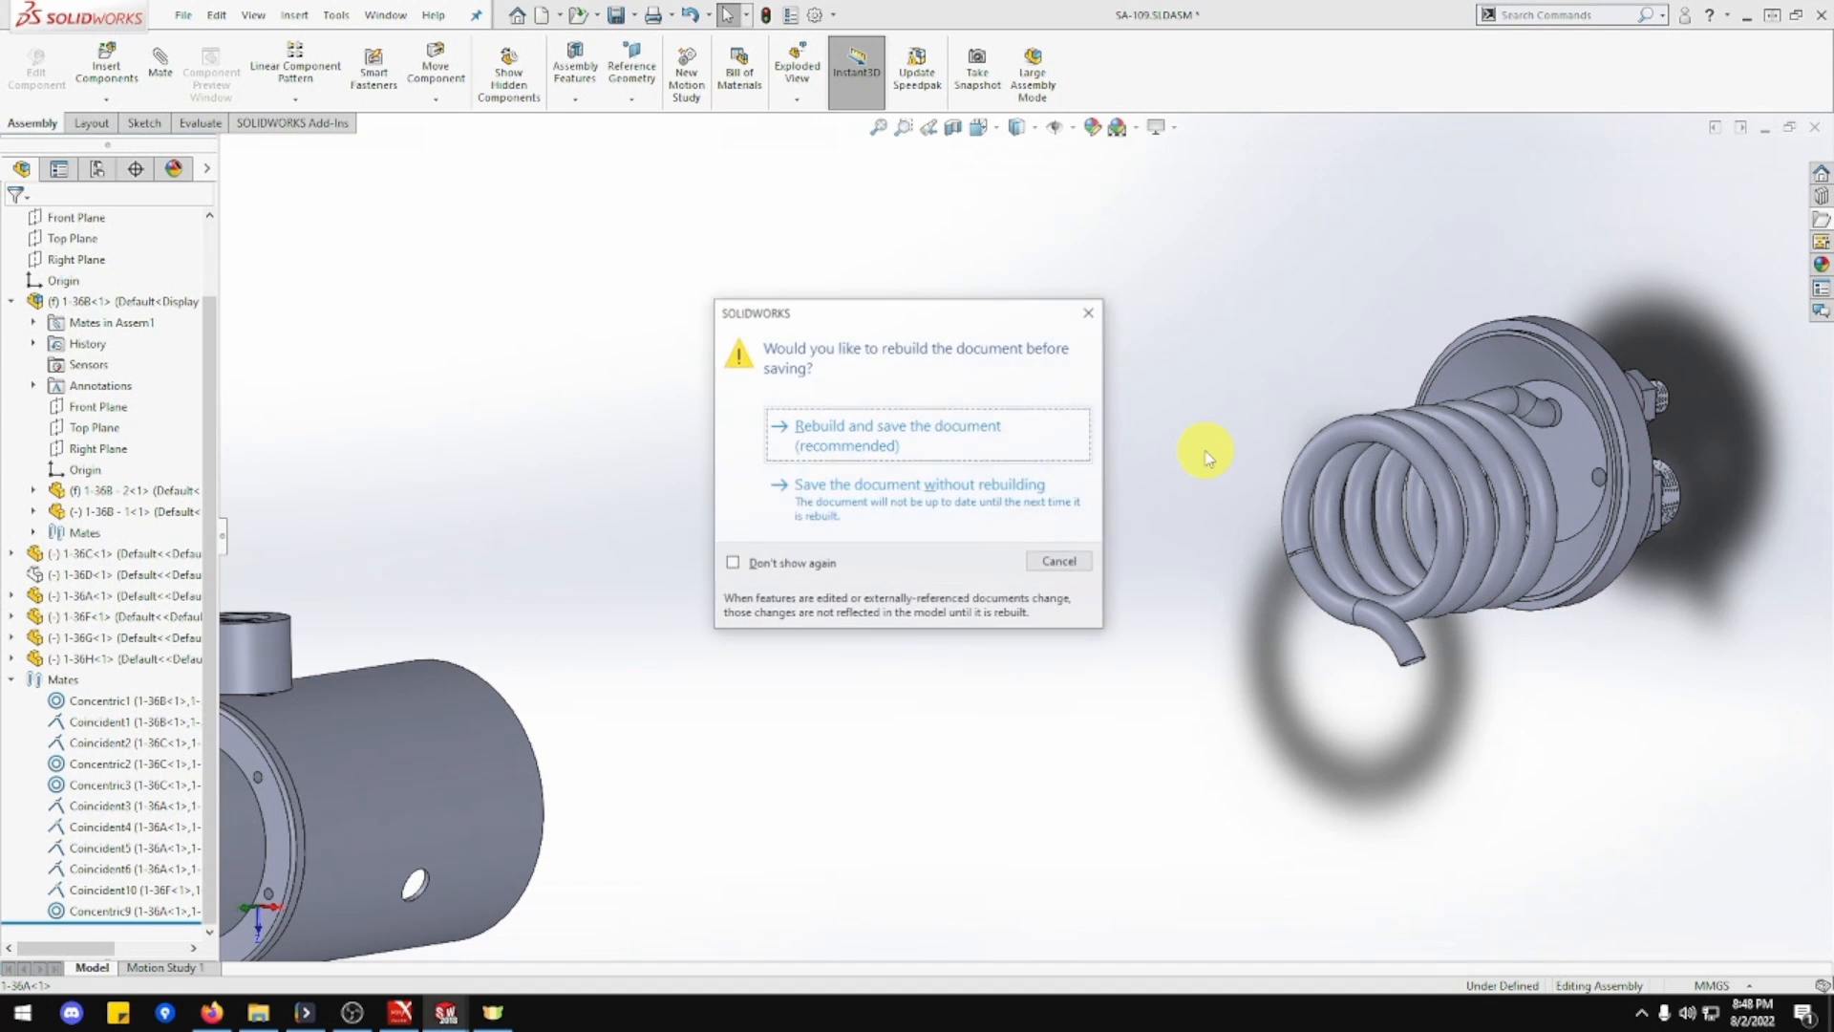
pyautogui.click(935, 431)
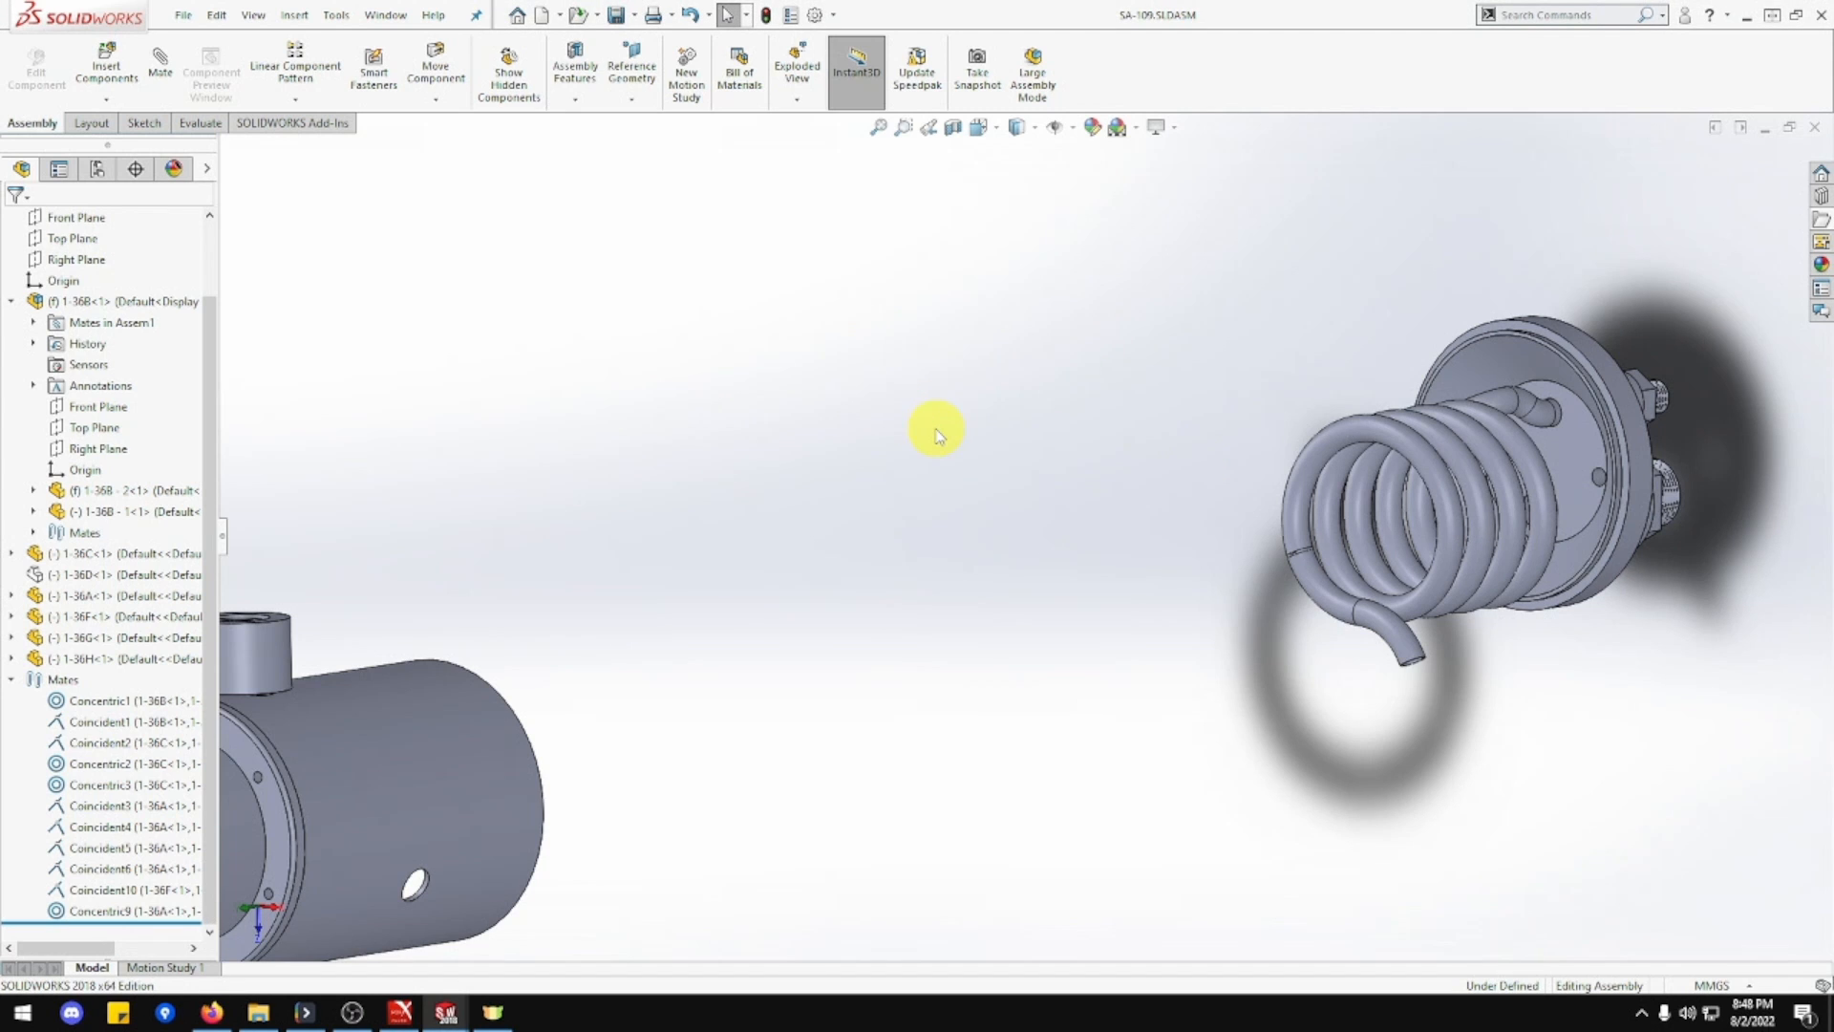
# Switch to the coil part 1-36F, examine the bent lower end of the tube, and return to the SA-109 assembly.
pyautogui.hotkey('ctrl', 'Tab')
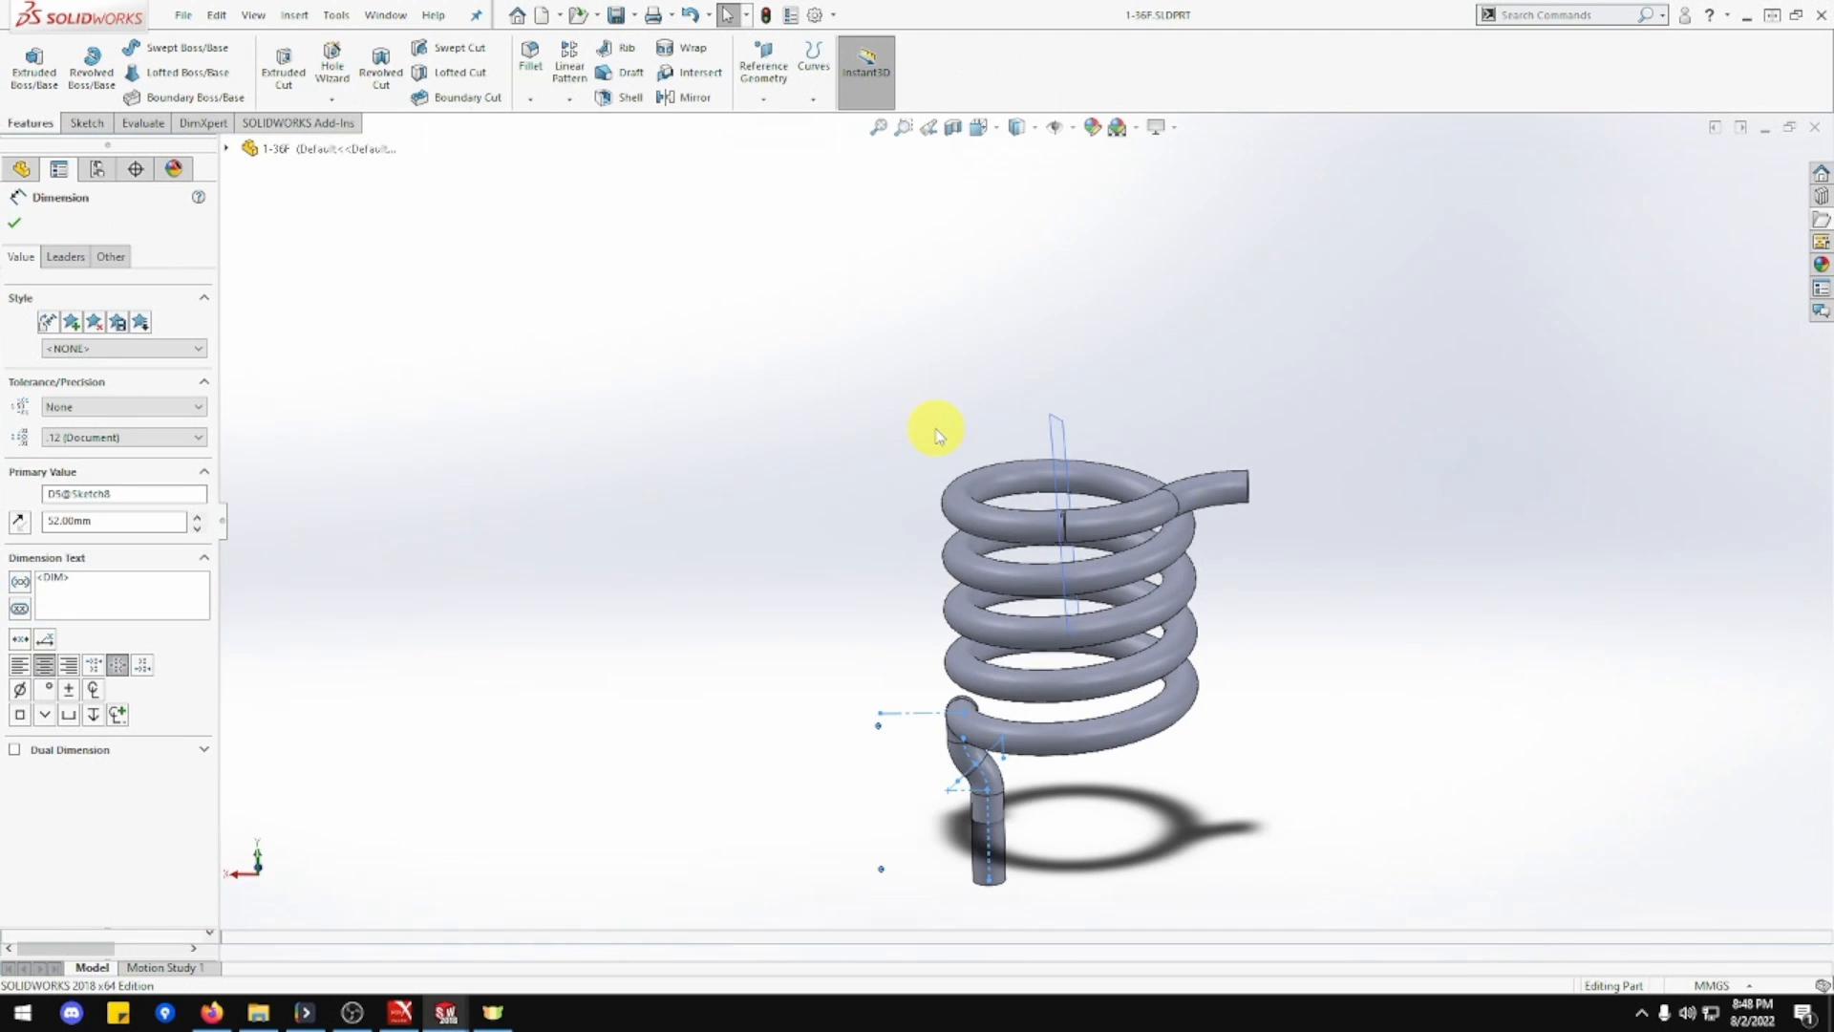
pyautogui.moveTo(885, 661); pyautogui.dragTo(1120, 856, button='middle')
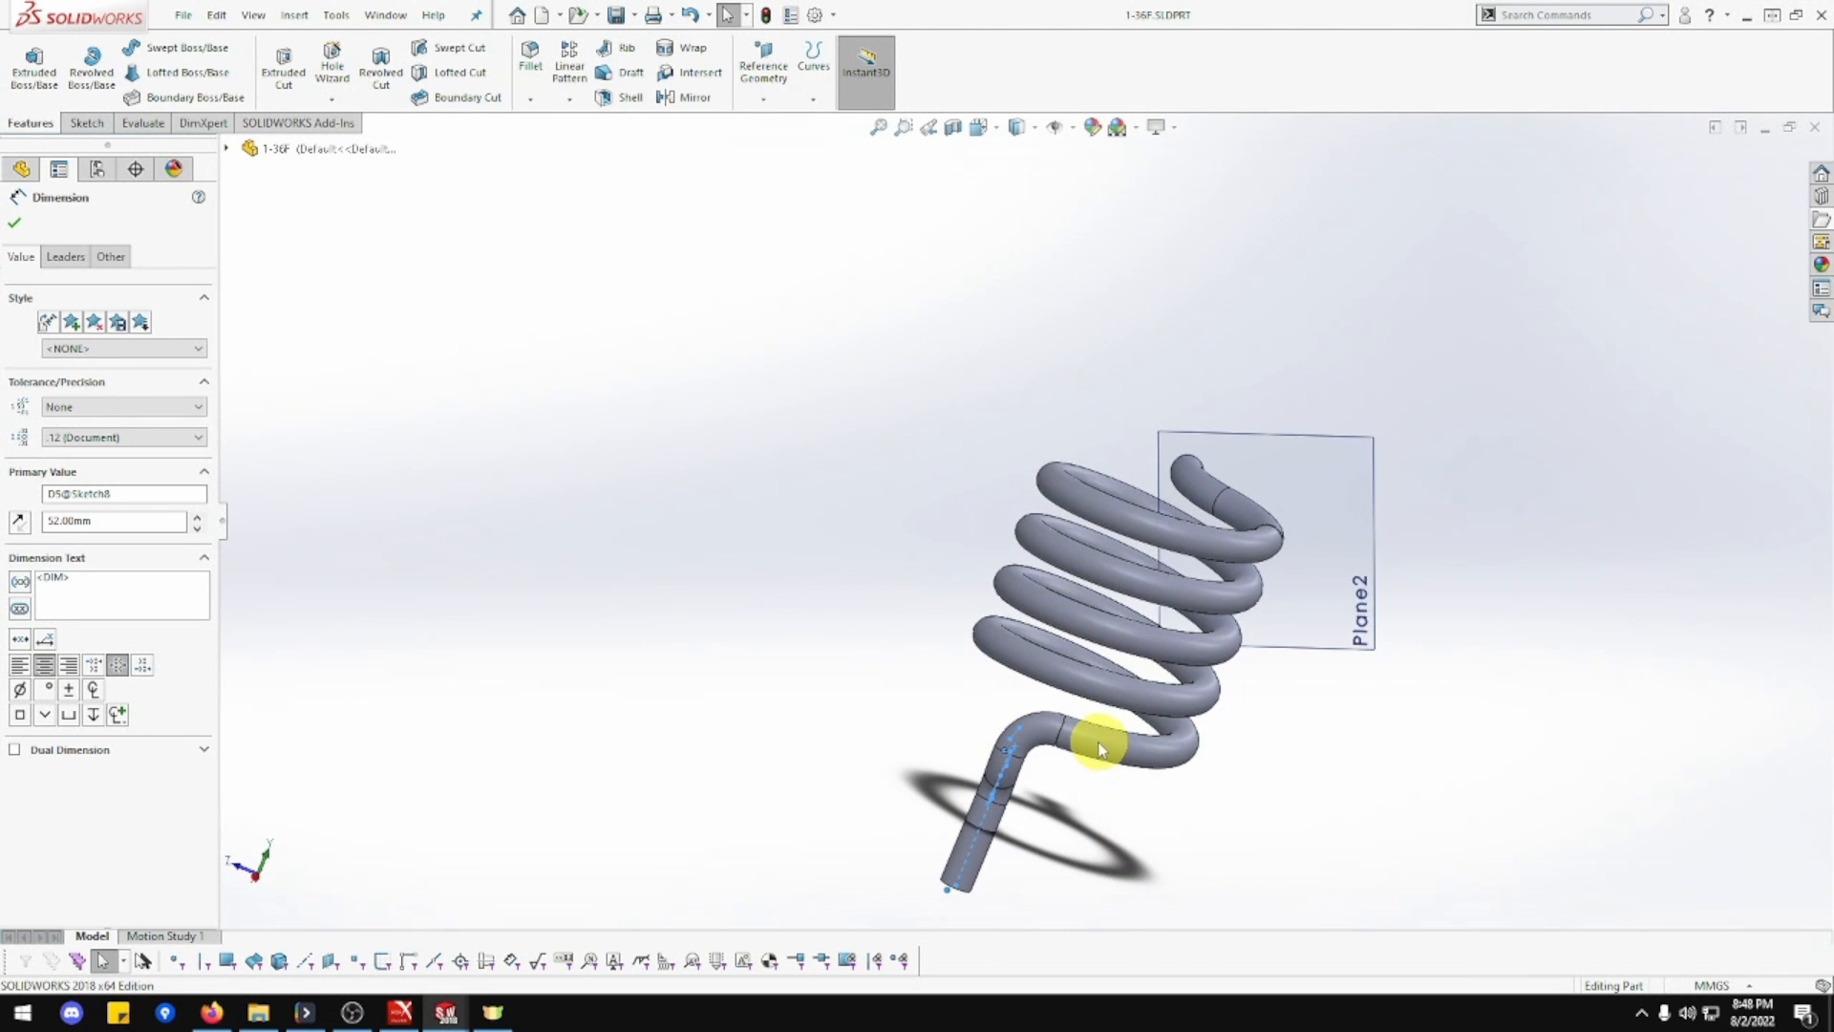
pyautogui.moveTo(1097, 840); pyautogui.dragTo(1098, 807, button='middle')
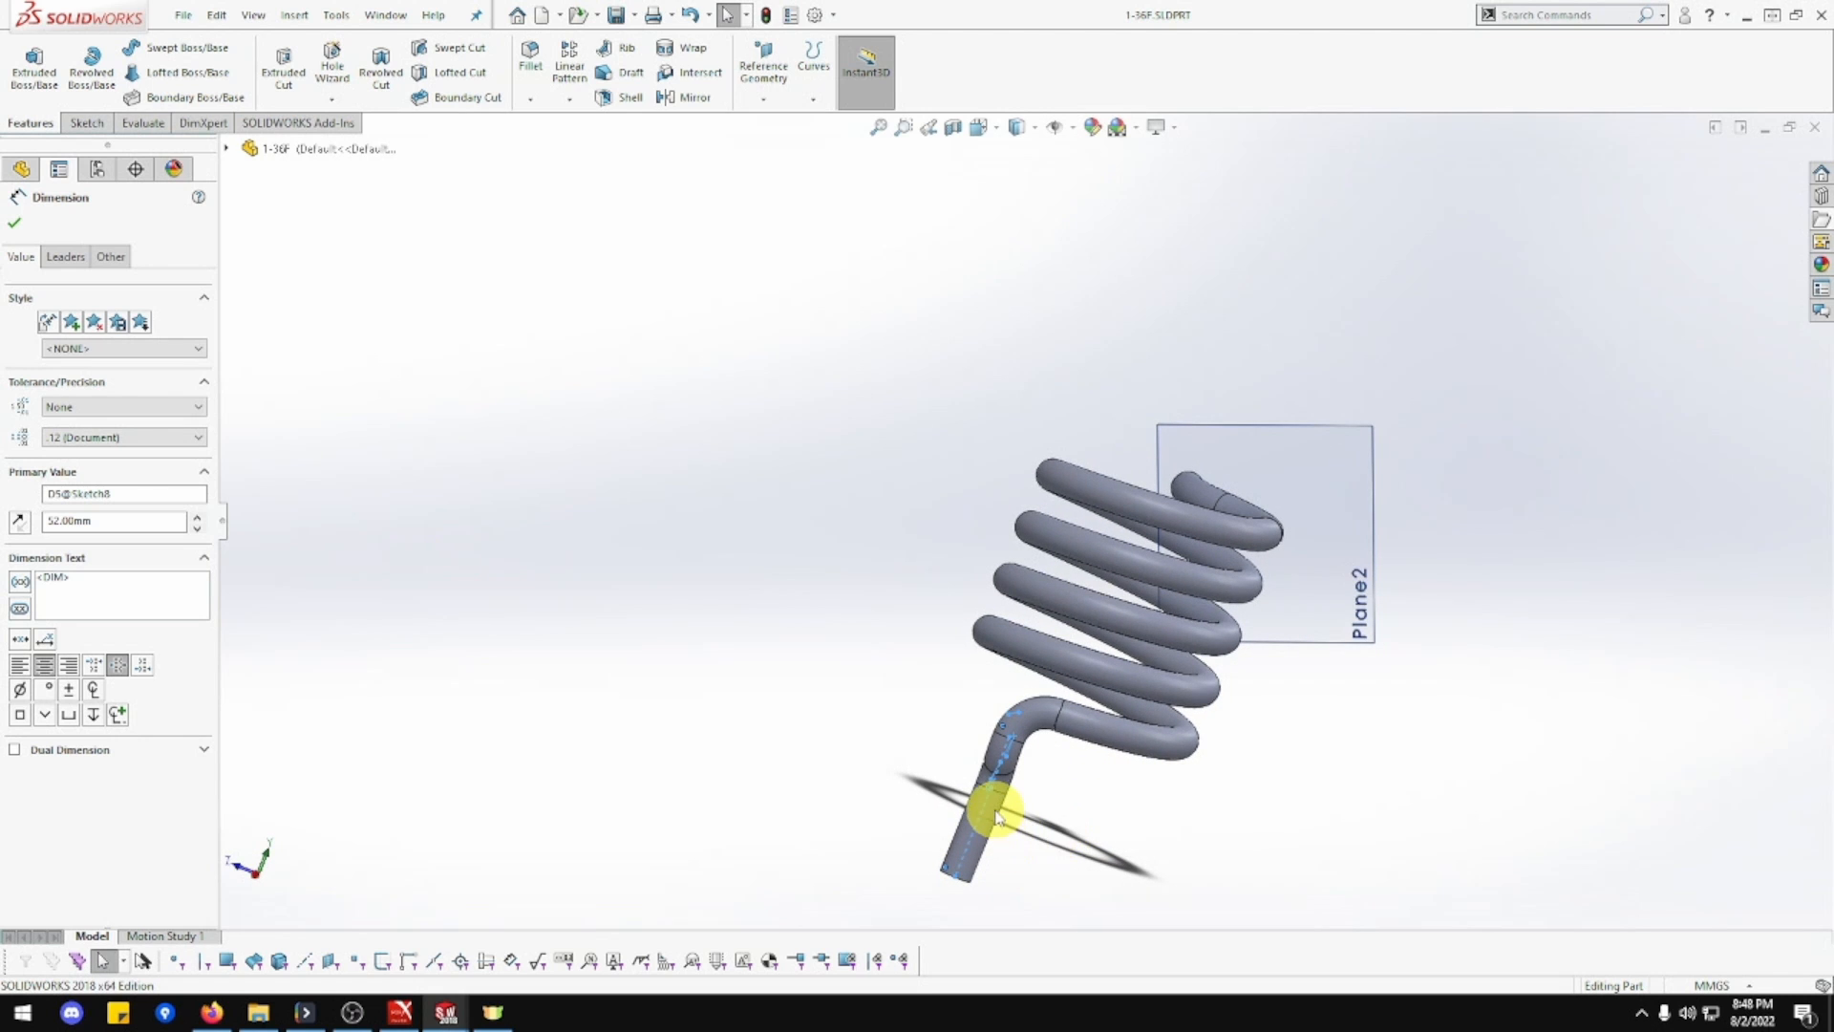
pyautogui.moveTo(908, 790); pyautogui.dragTo(1074, 811, button='middle')
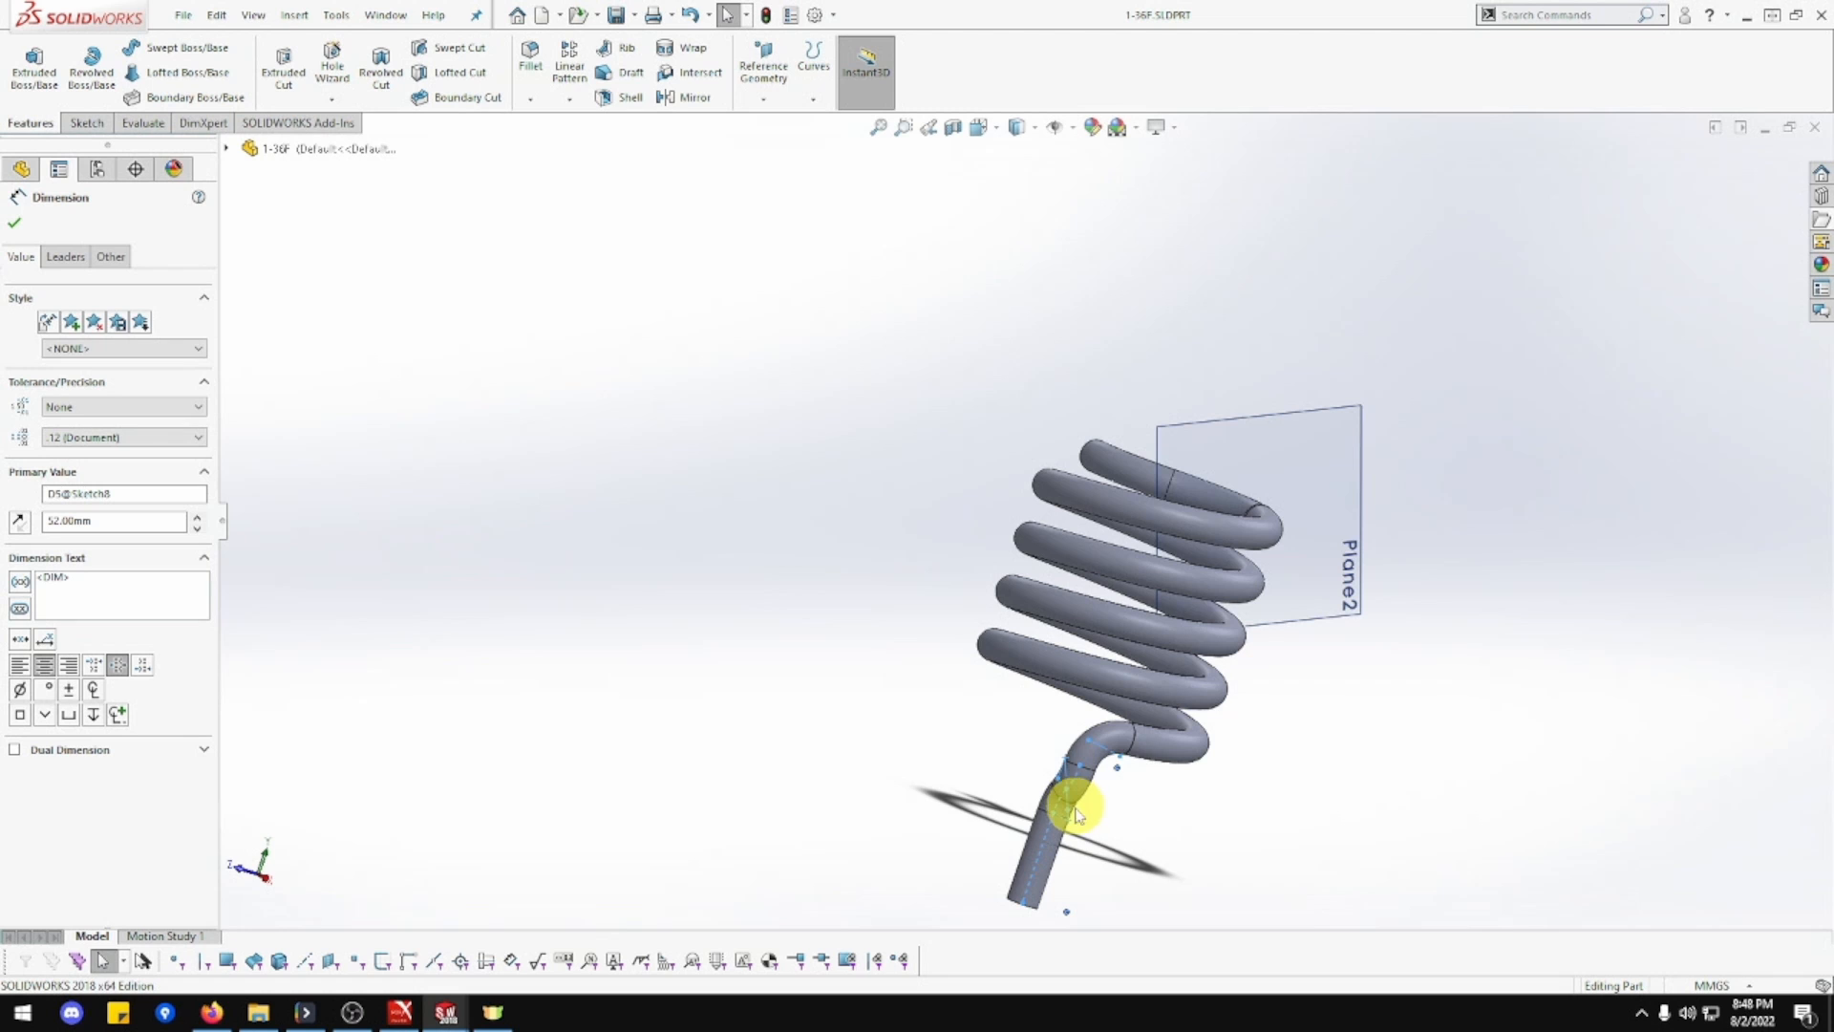
pyautogui.moveTo(1097, 806); pyautogui.dragTo(1051, 704, button='middle')
pyautogui.hotkey('ctrl', 'Tab')
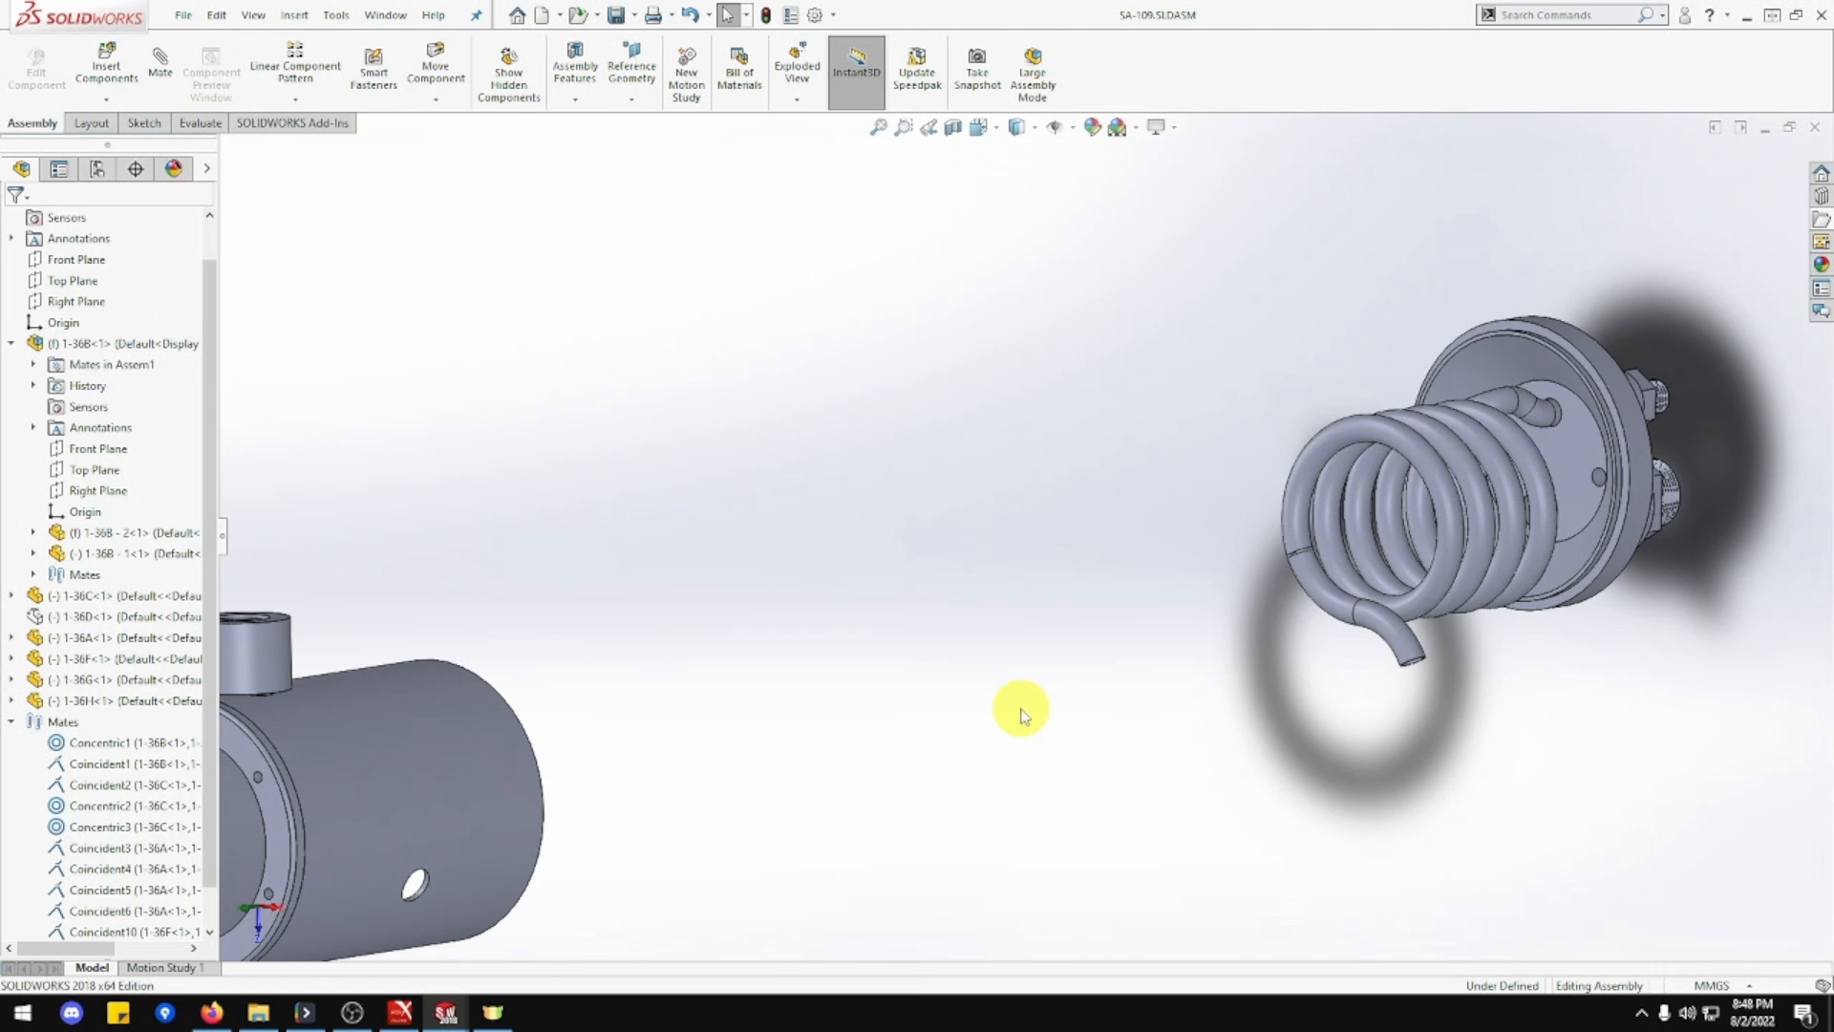
# Swing coil 1-36F and base 1-36A relative to each other so the coil's turns lie within the base's rim.
pyautogui.moveTo(1211, 655); pyautogui.dragTo(1318, 656, button='middle')
pyautogui.scroll(-4, 1338, 593)
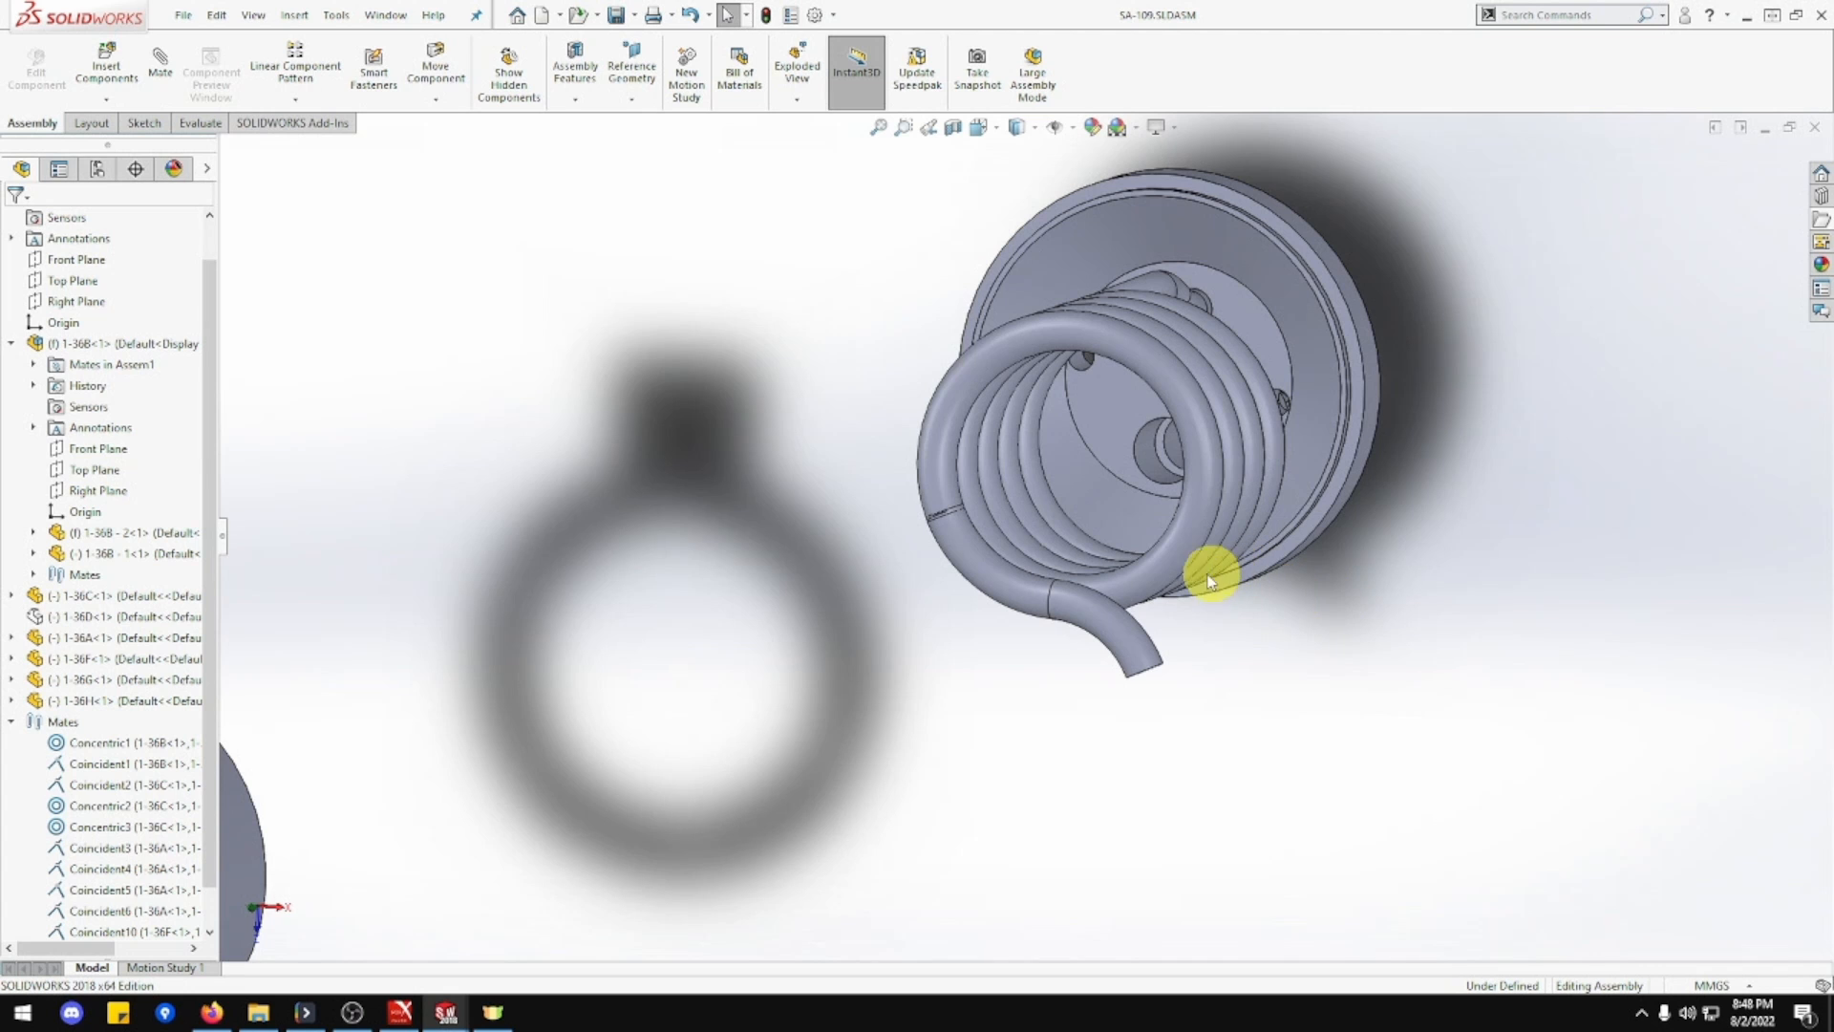
pyautogui.moveTo(1170, 536); pyautogui.dragTo(1223, 340)
pyautogui.moveTo(1223, 340)
pyautogui.mouseDown(button='right')
pyautogui.moveTo(1332, 426)
pyautogui.moveTo(1365, 410)
pyautogui.mouseUp(button='right')
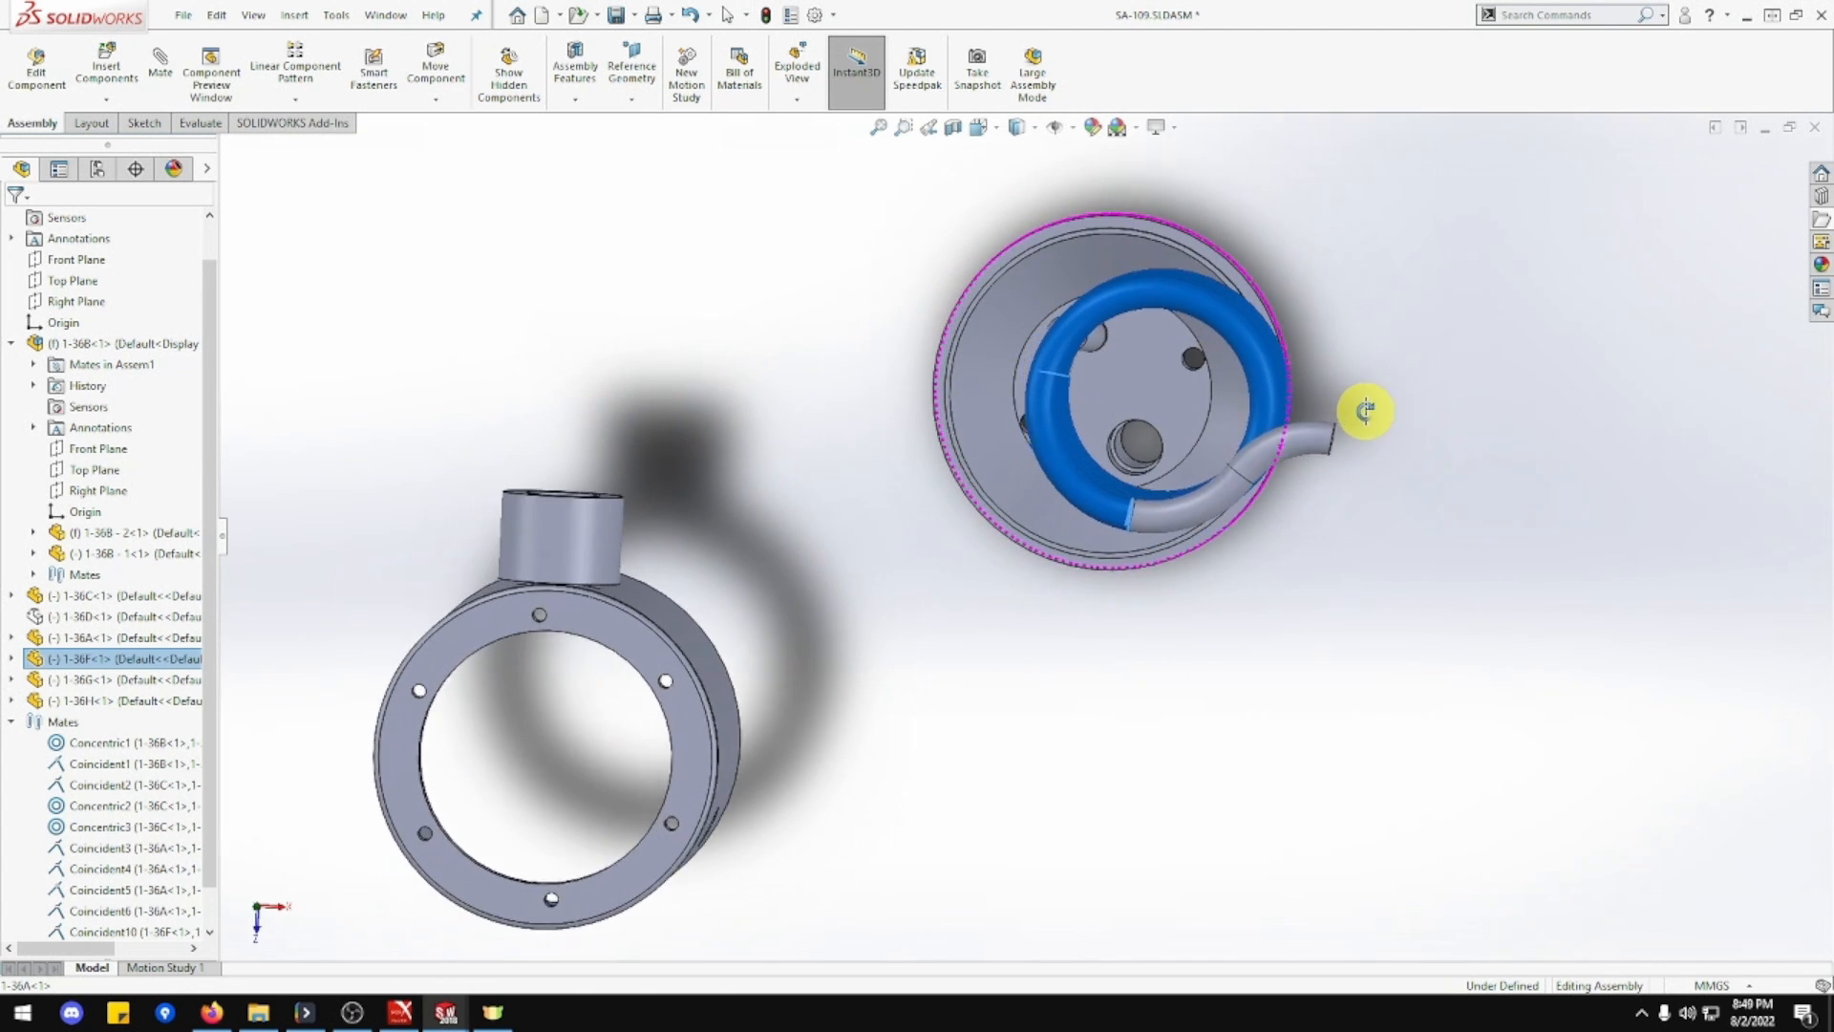
pyautogui.scroll(-3, 1309, 381)
pyautogui.scroll(-2, 1146, 315)
pyautogui.click(1056, 287)
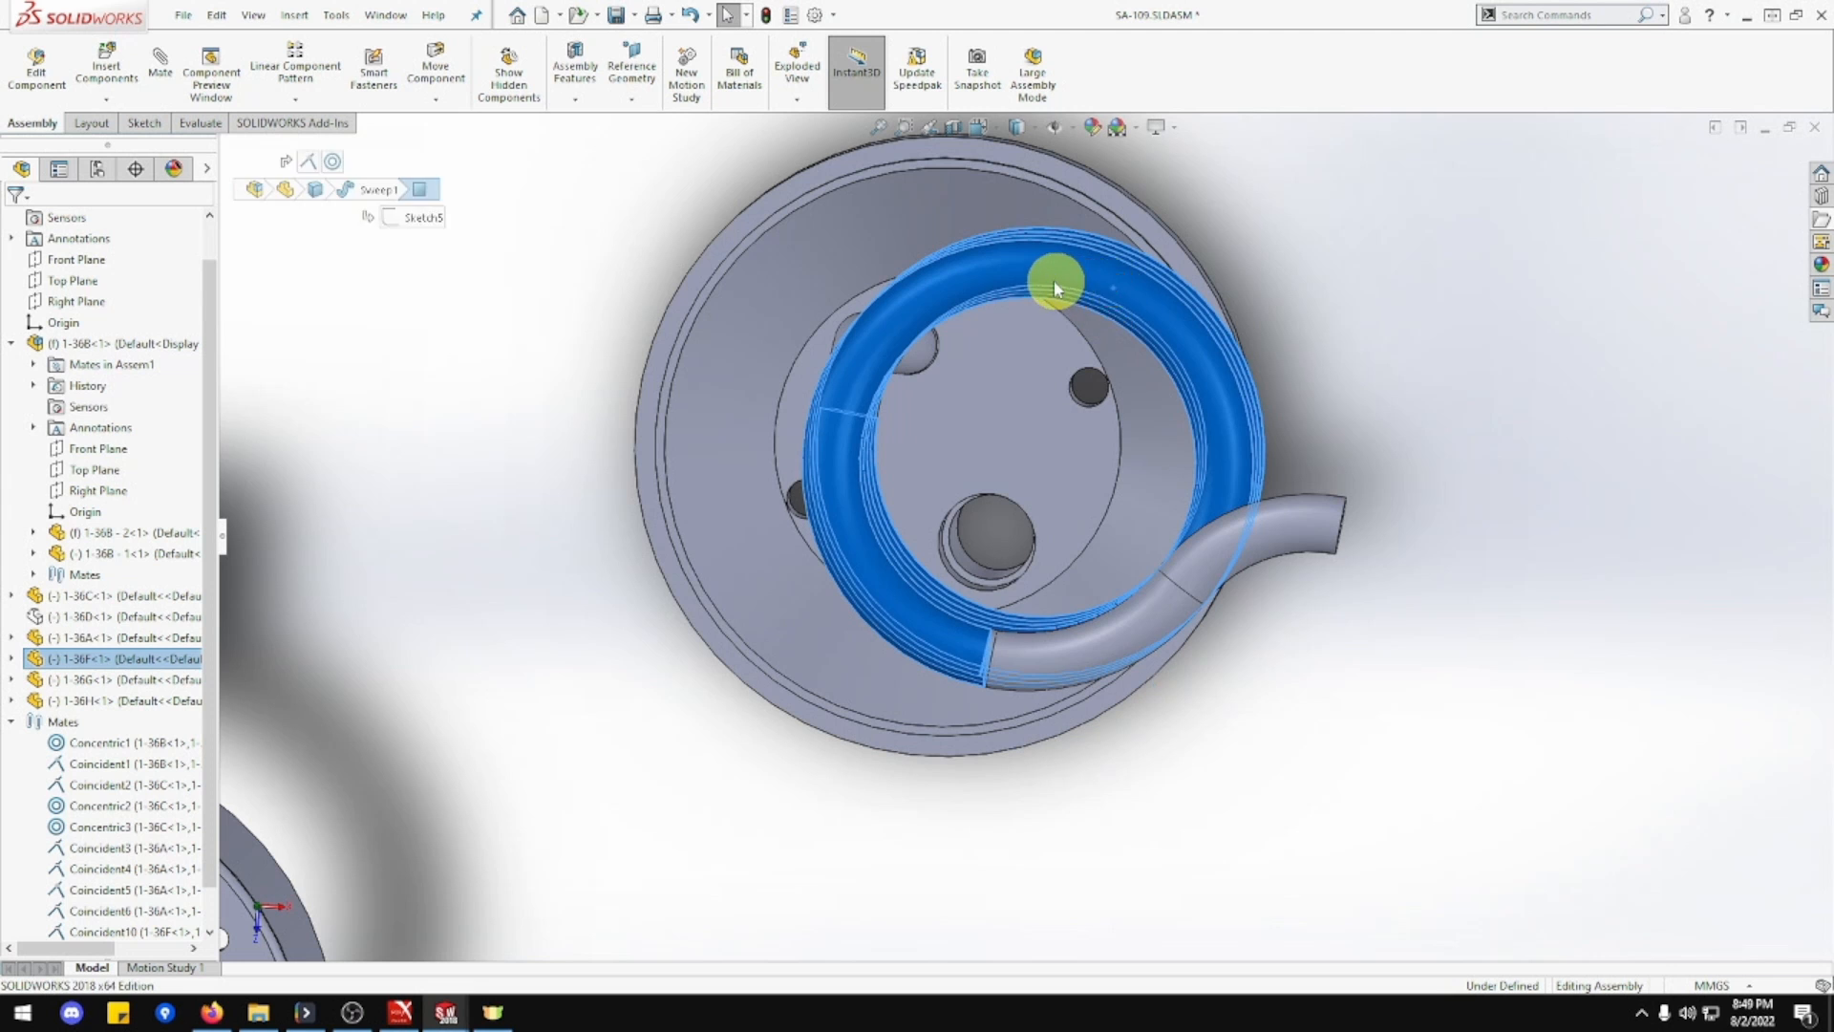
pyautogui.moveTo(1056, 286); pyautogui.dragTo(778, 278)
pyautogui.scroll(-2, 788, 315)
pyautogui.scroll(1, 796, 382)
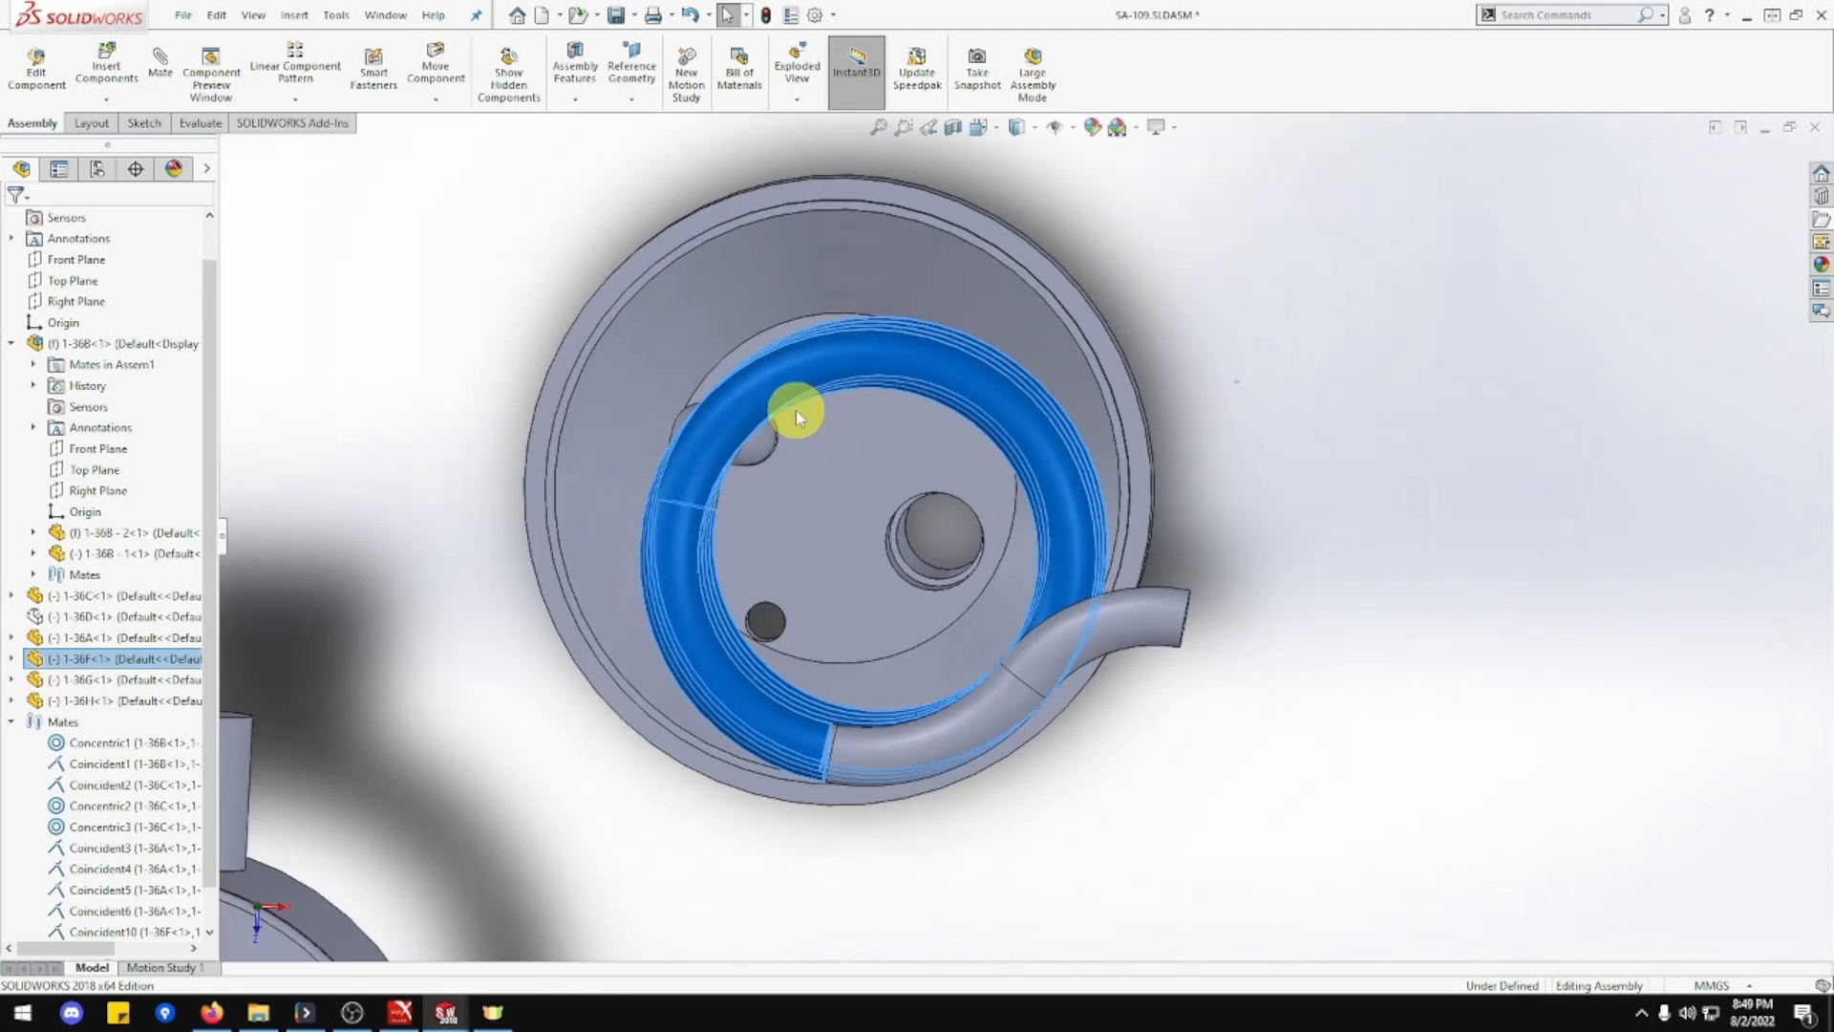
# Adjust the position of coil 1-36F over base 1-36A and inspect the clearance between its turns and the base's rim.
pyautogui.scroll(2, 802, 467)
pyautogui.moveTo(803, 468); pyautogui.dragTo(808, 590, button='middle')
pyautogui.scroll(2, 825, 532)
pyautogui.moveTo(858, 566); pyautogui.dragTo(941, 615)
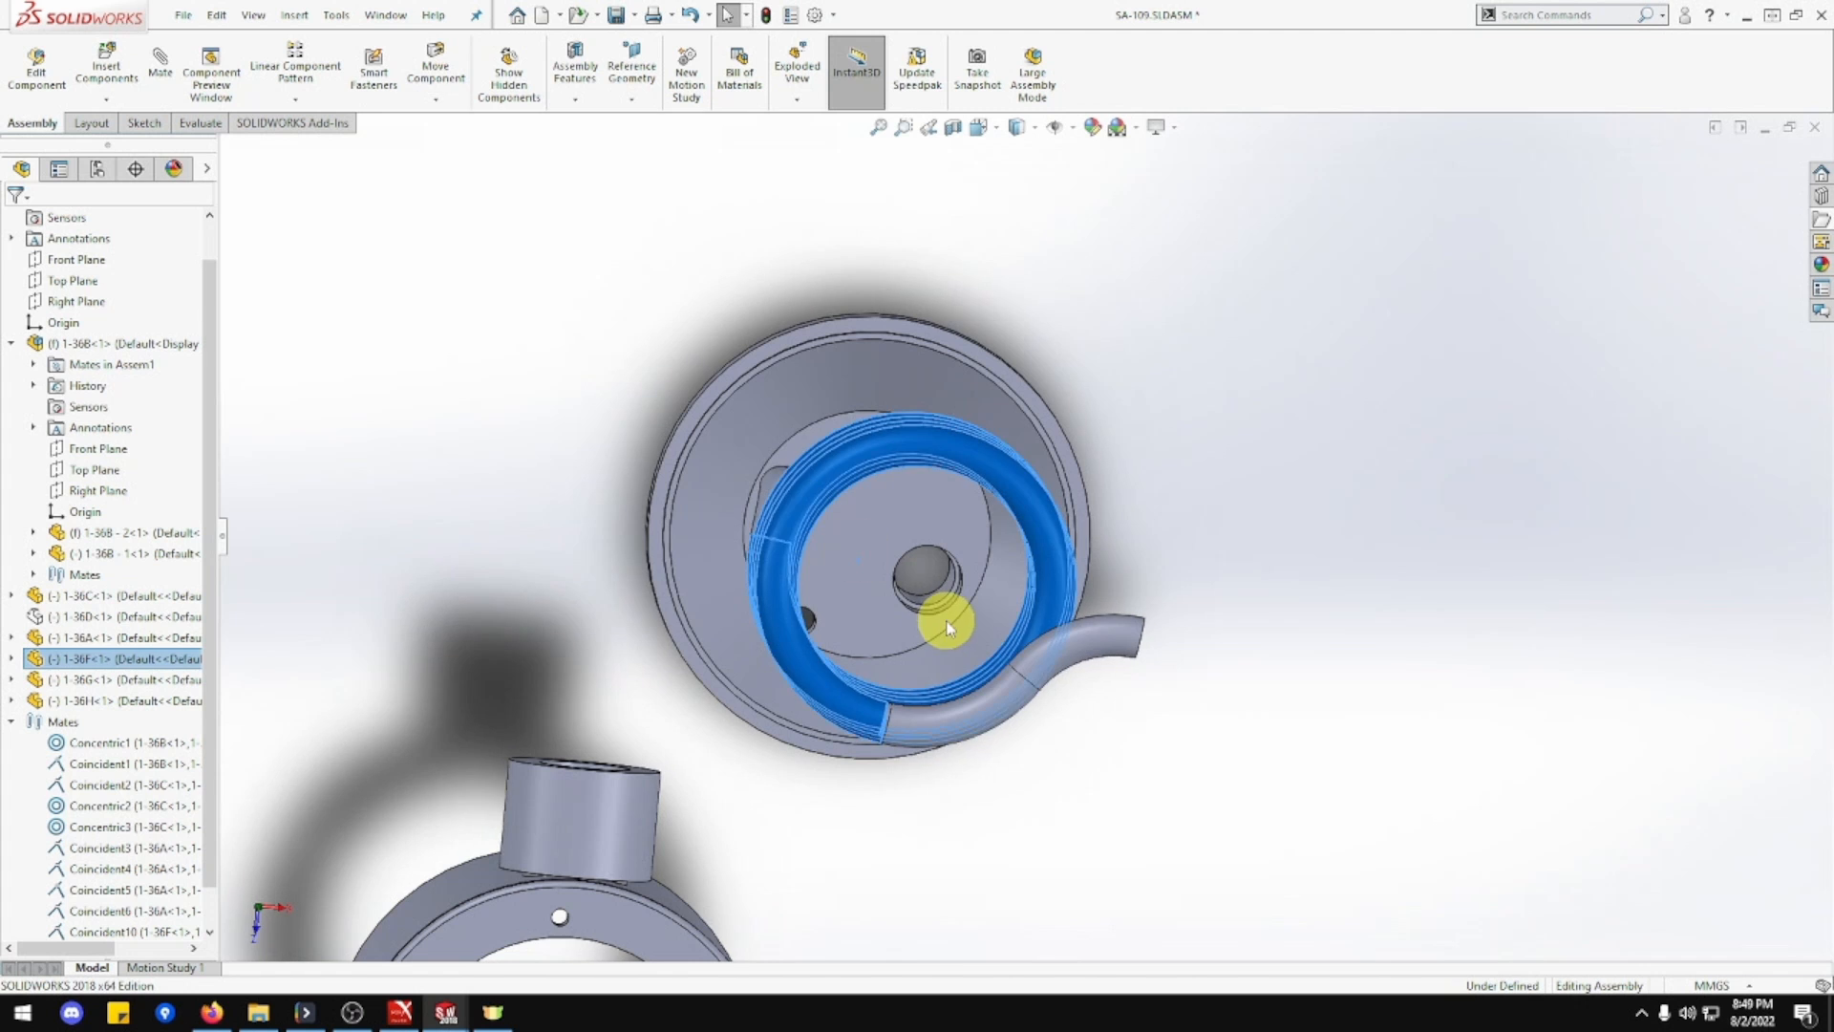
pyautogui.moveTo(942, 614); pyautogui.dragTo(828, 567, button='middle')
pyautogui.click(1136, 626)
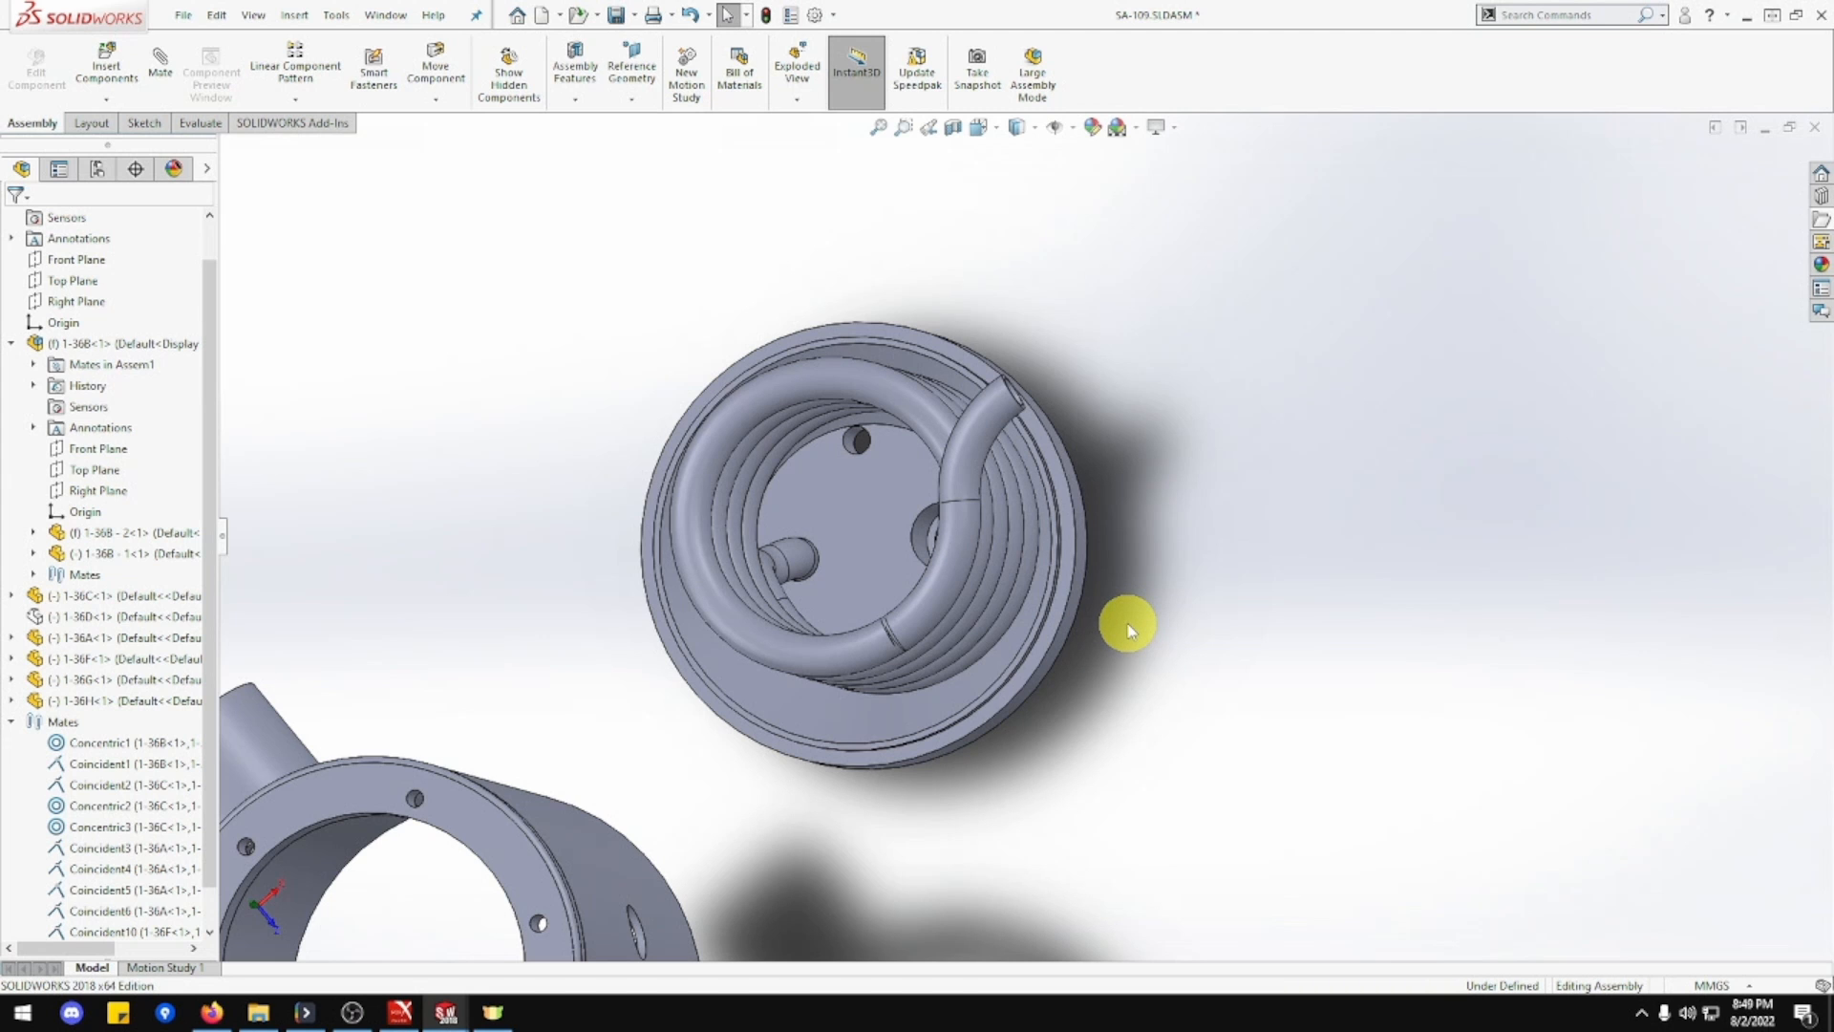
pyautogui.moveTo(1113, 640); pyautogui.dragTo(1126, 725, button='middle')
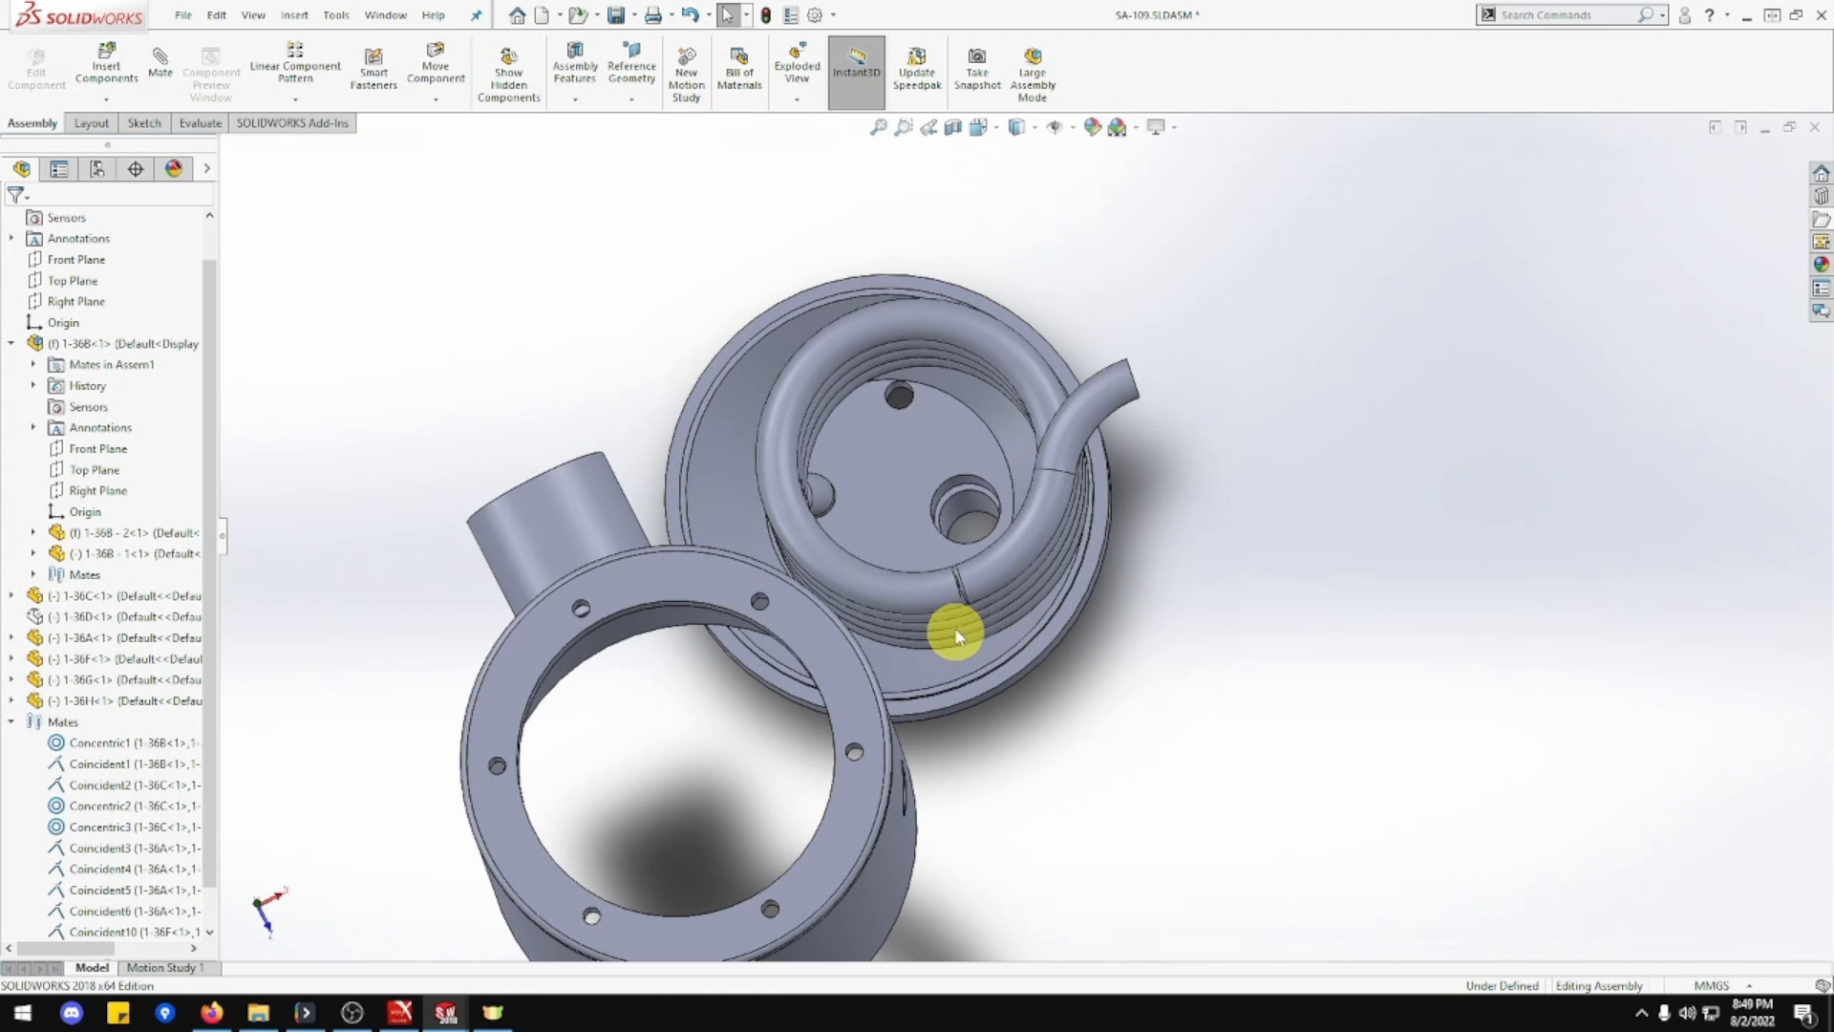
pyautogui.moveTo(964, 649); pyautogui.dragTo(934, 540, button='middle')
pyautogui.scroll(-3, 879, 615)
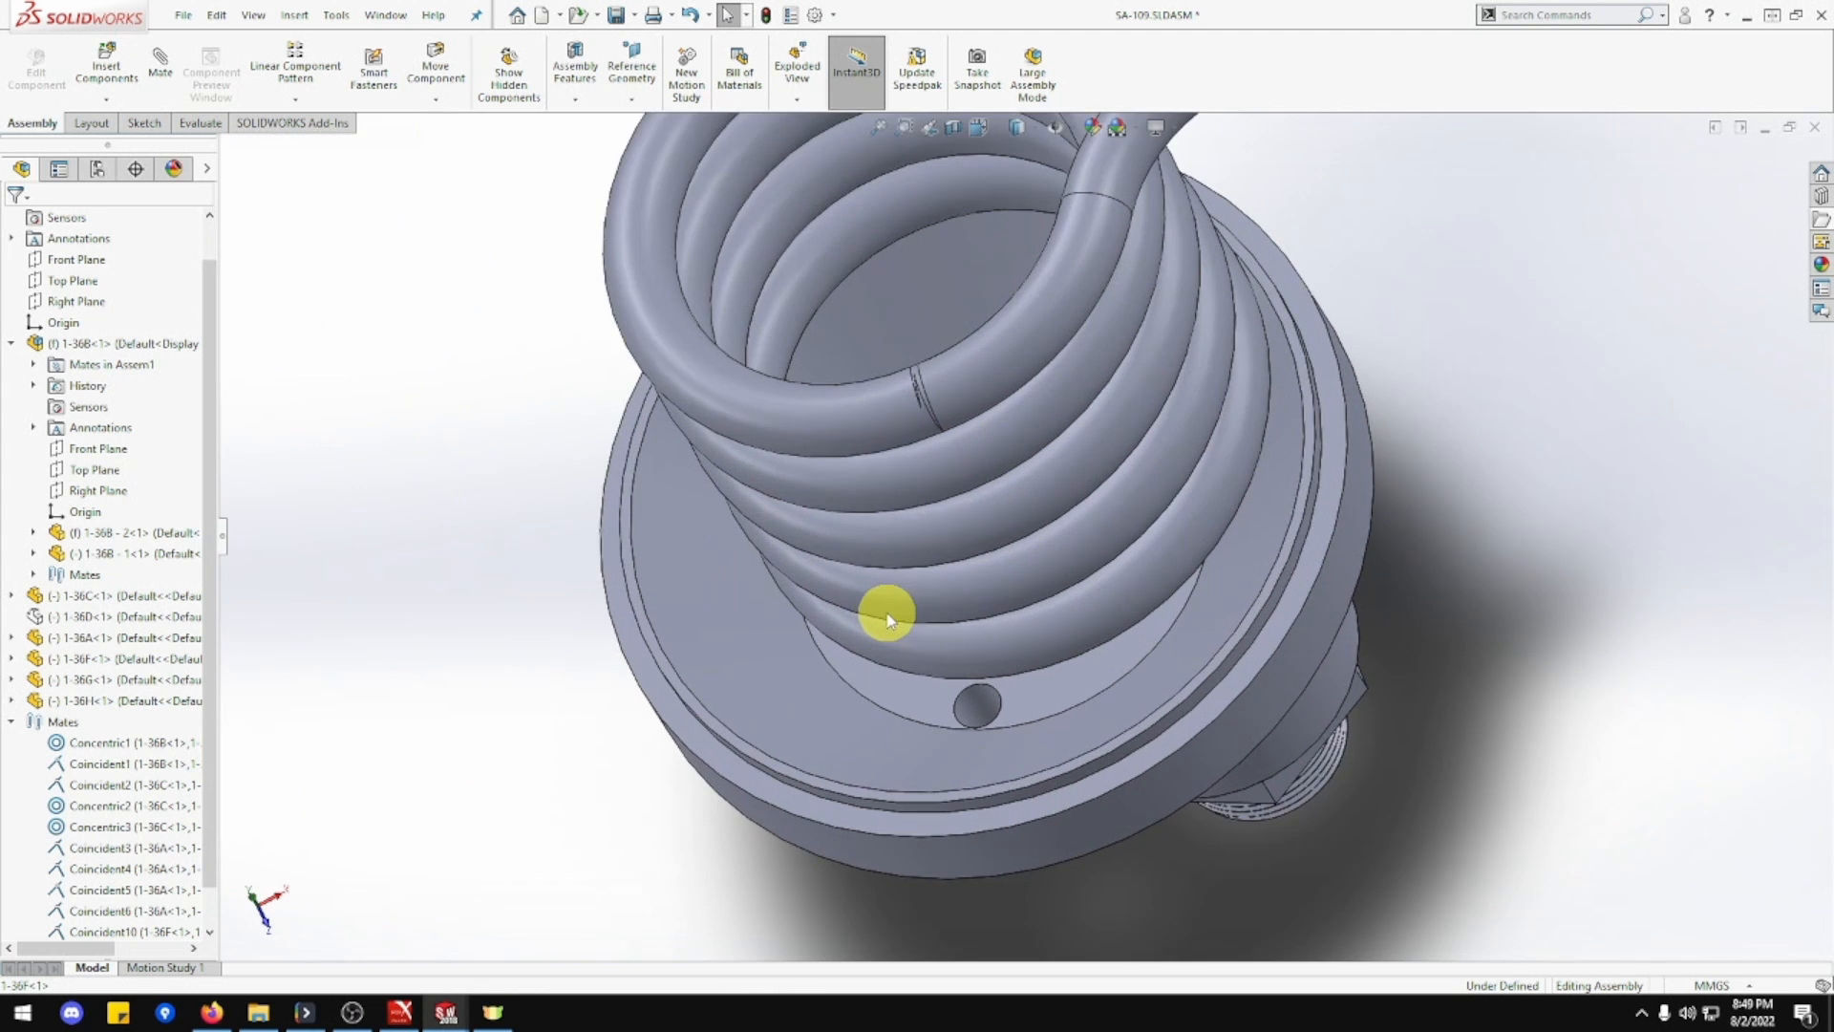
pyautogui.scroll(4, 838, 584)
pyautogui.scroll(3, 838, 581)
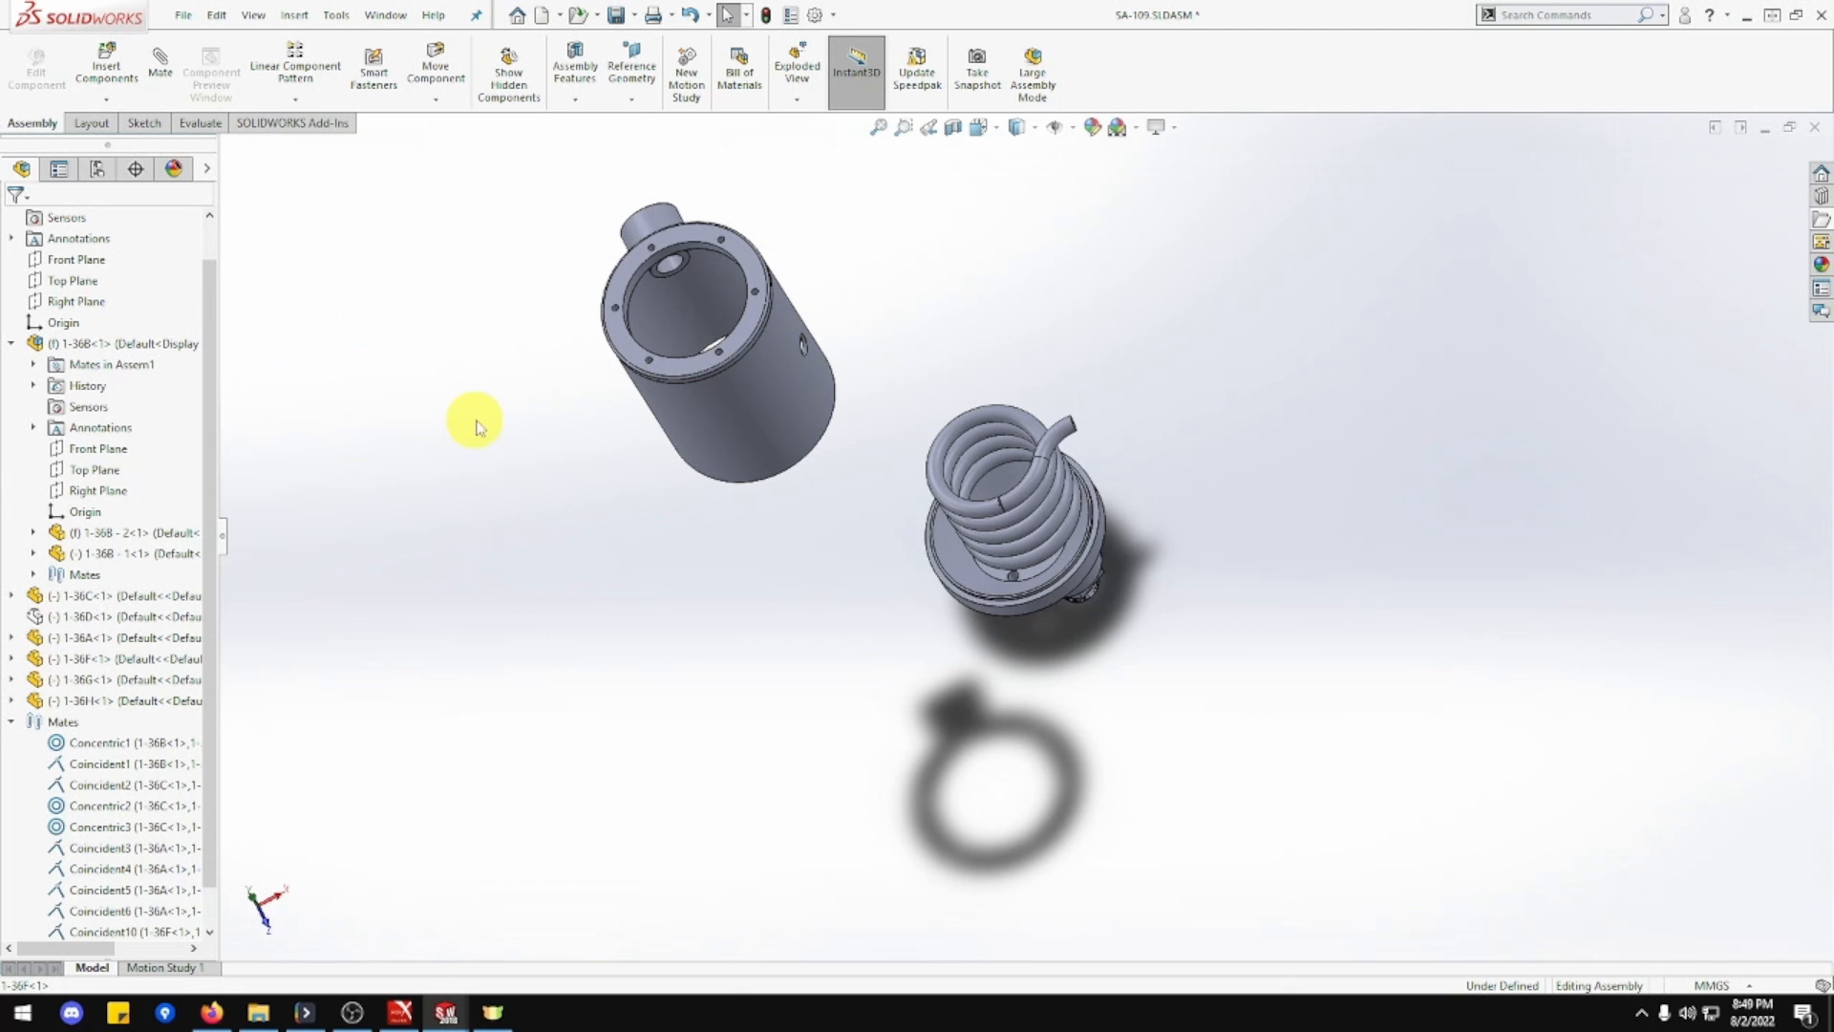
# Mate base 1-36A's rim face coincident with the open end face of vessel 1-36B.
pyautogui.click(170, 84)
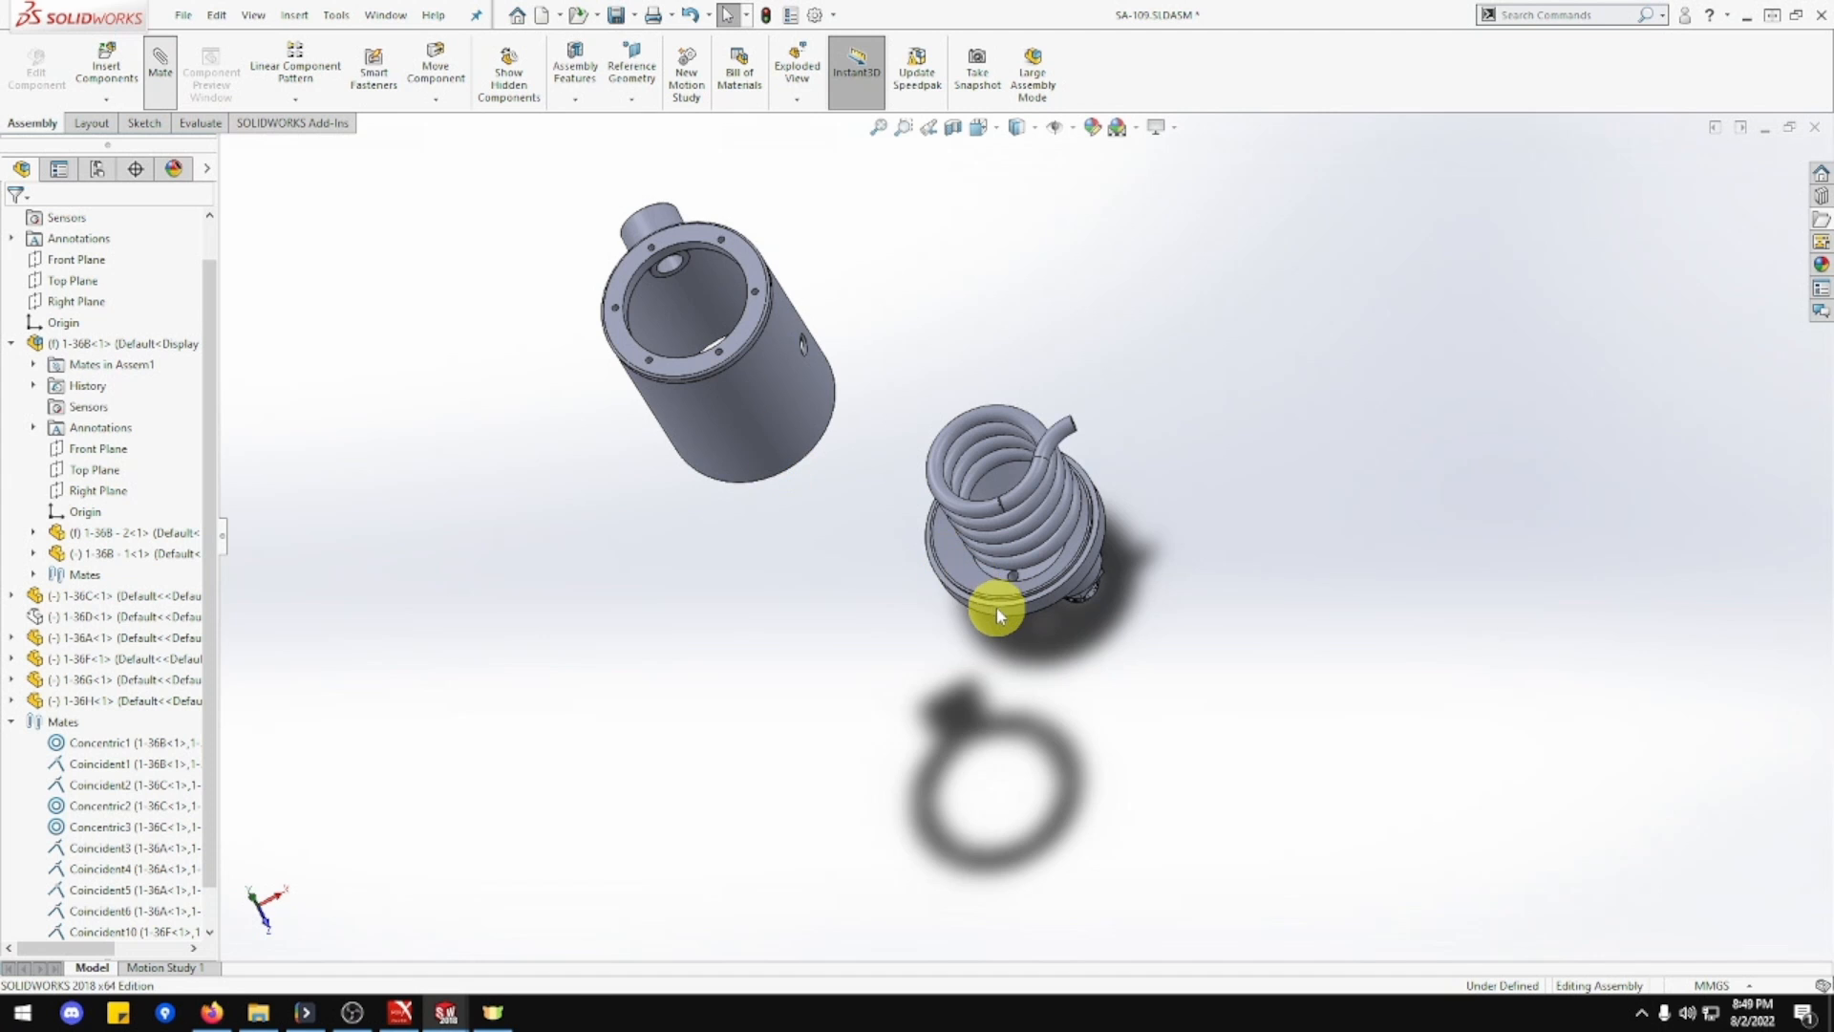
pyautogui.scroll(-5, 999, 605)
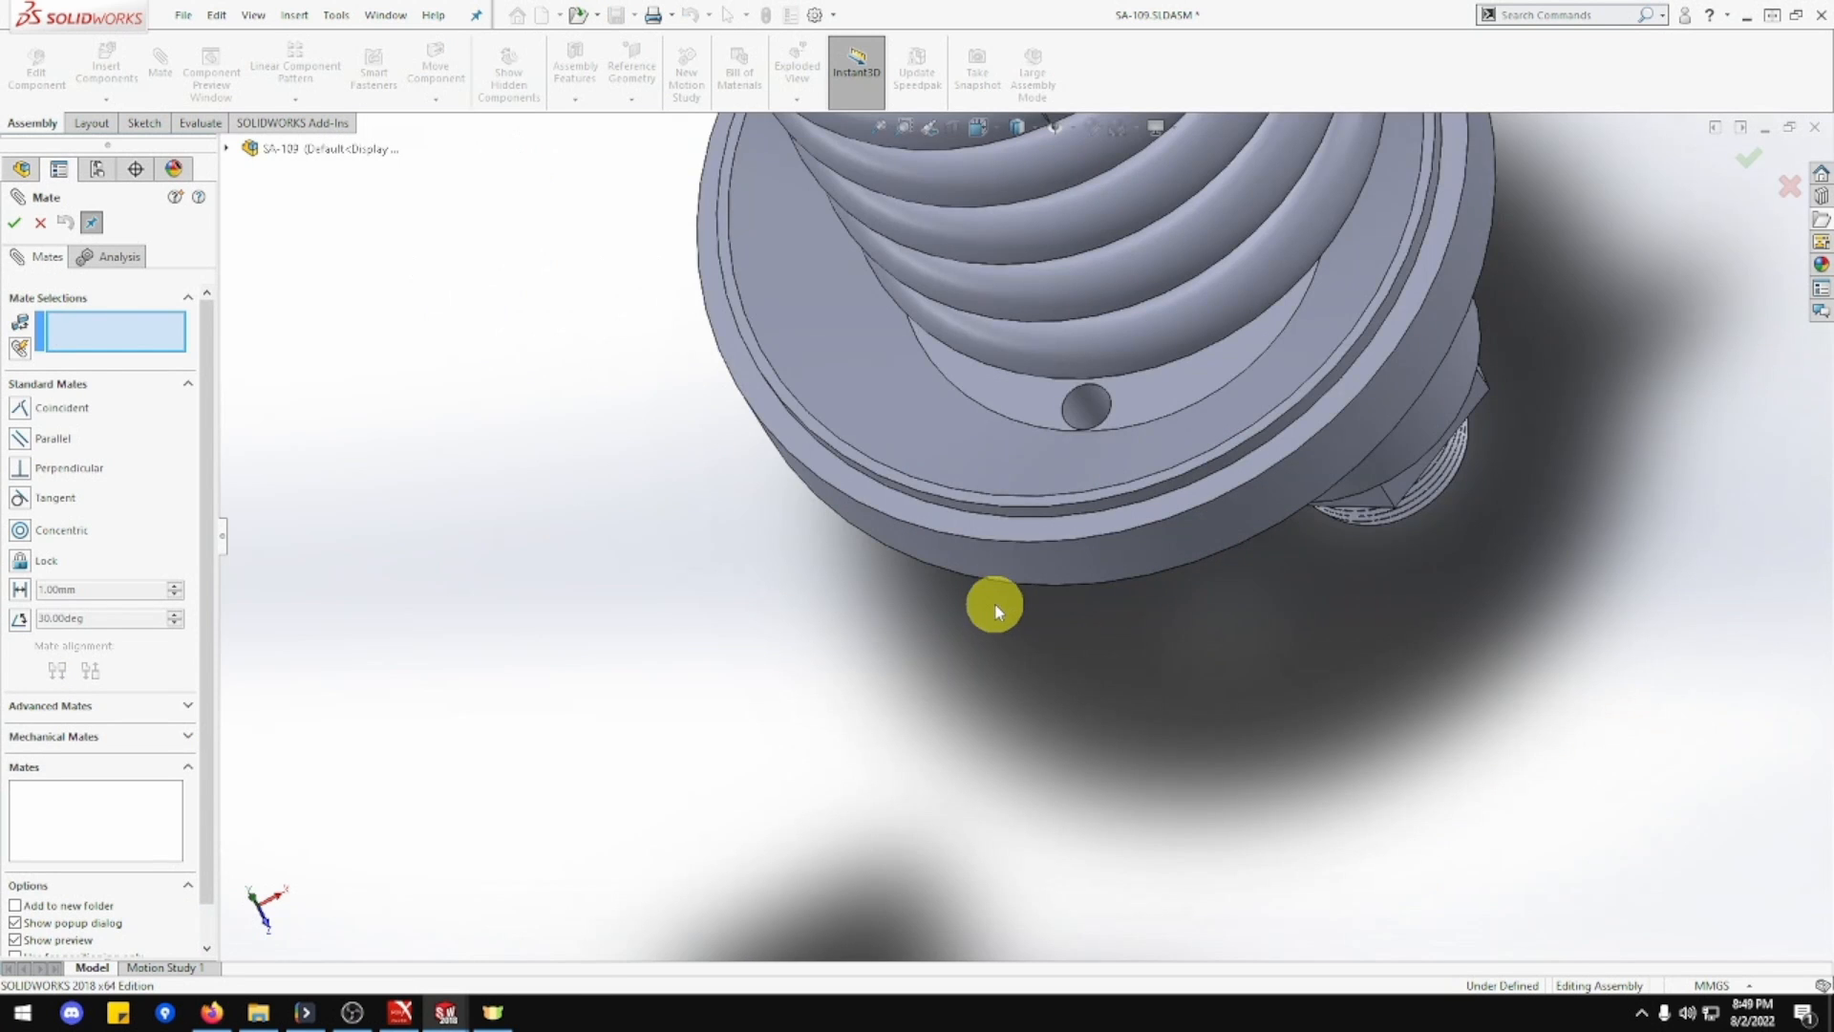
pyautogui.click(931, 567)
pyautogui.scroll(5, 925, 571)
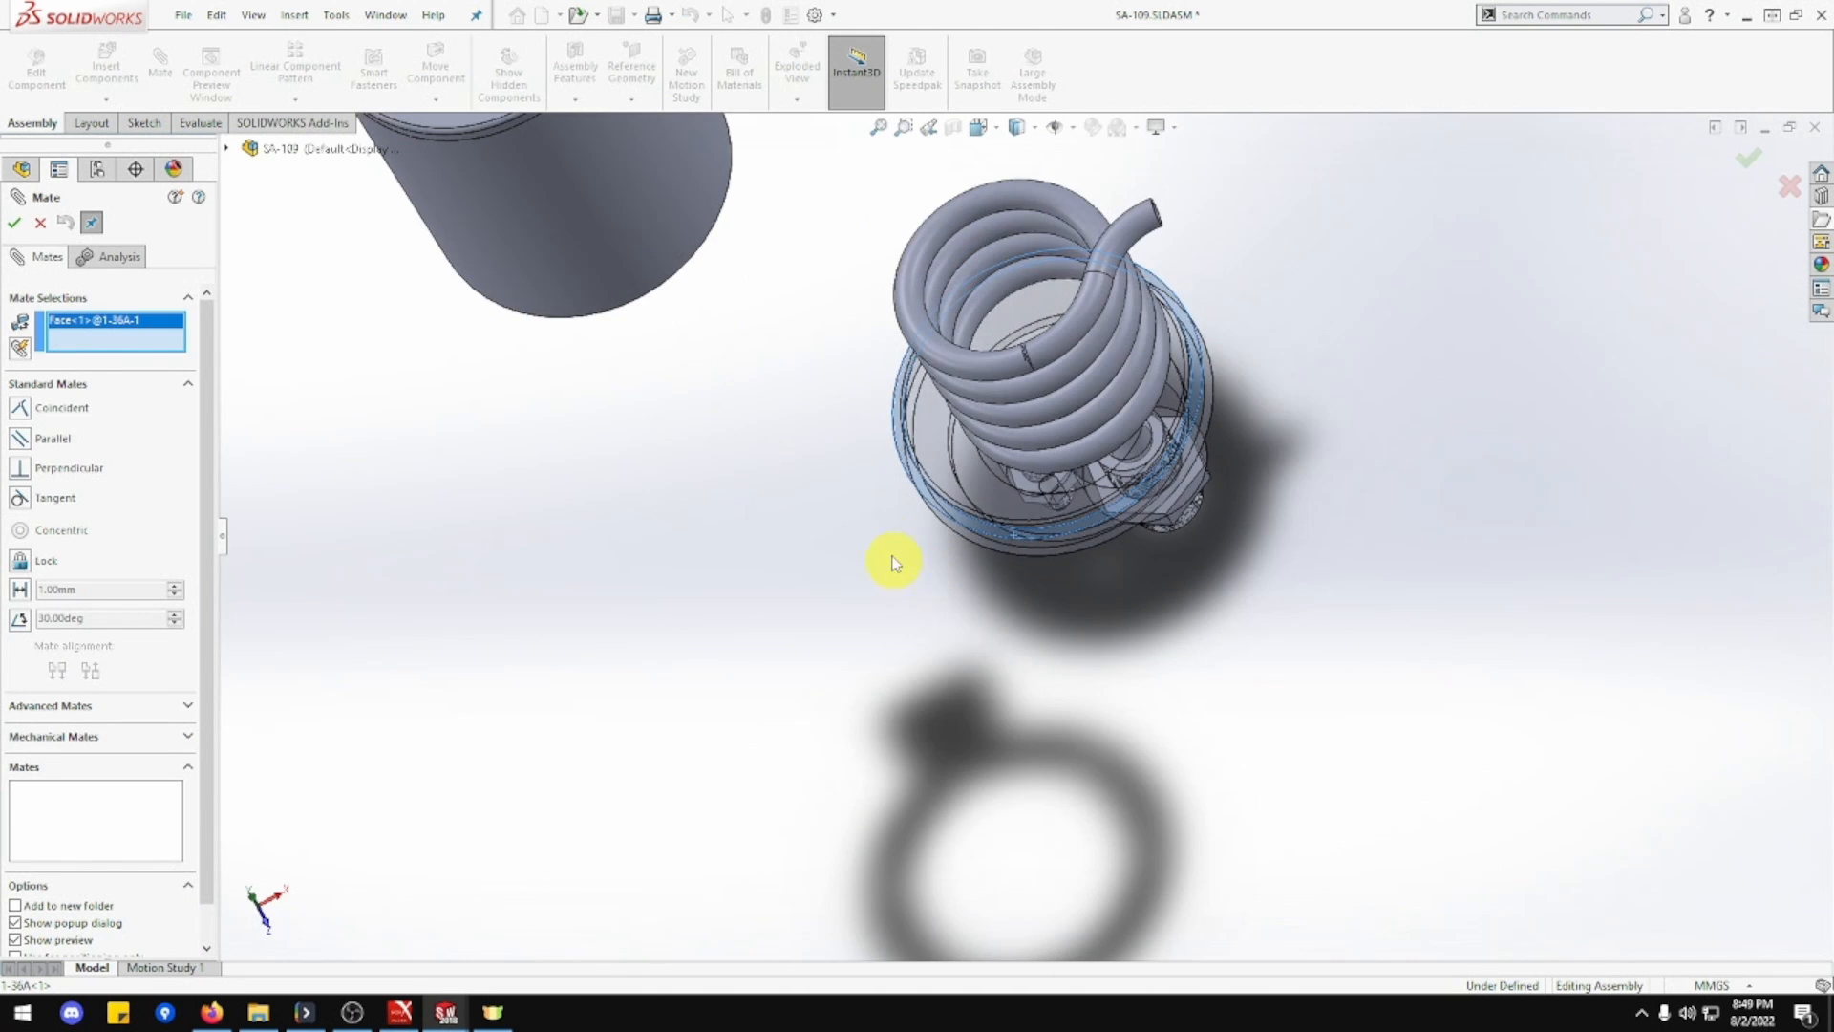
pyautogui.moveTo(892, 557); pyautogui.dragTo(688, 250, button='middle')
pyautogui.scroll(-5, 688, 251)
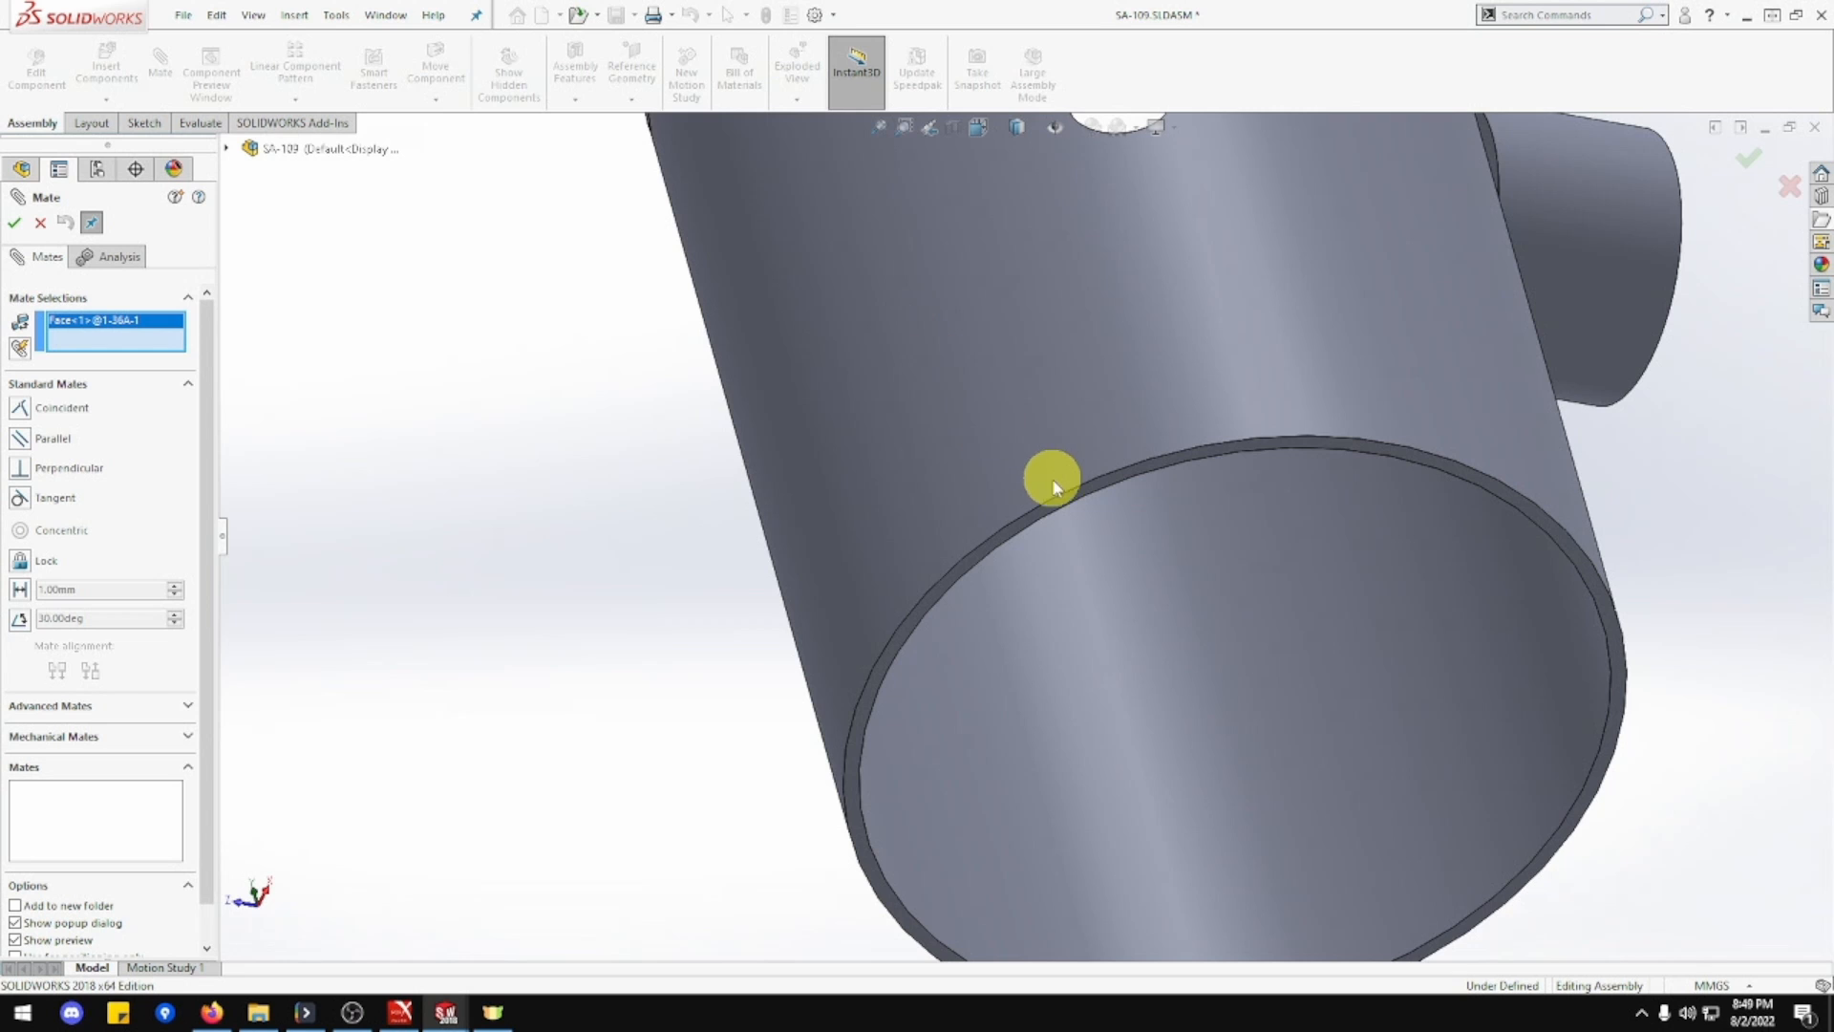
pyautogui.click(1071, 496)
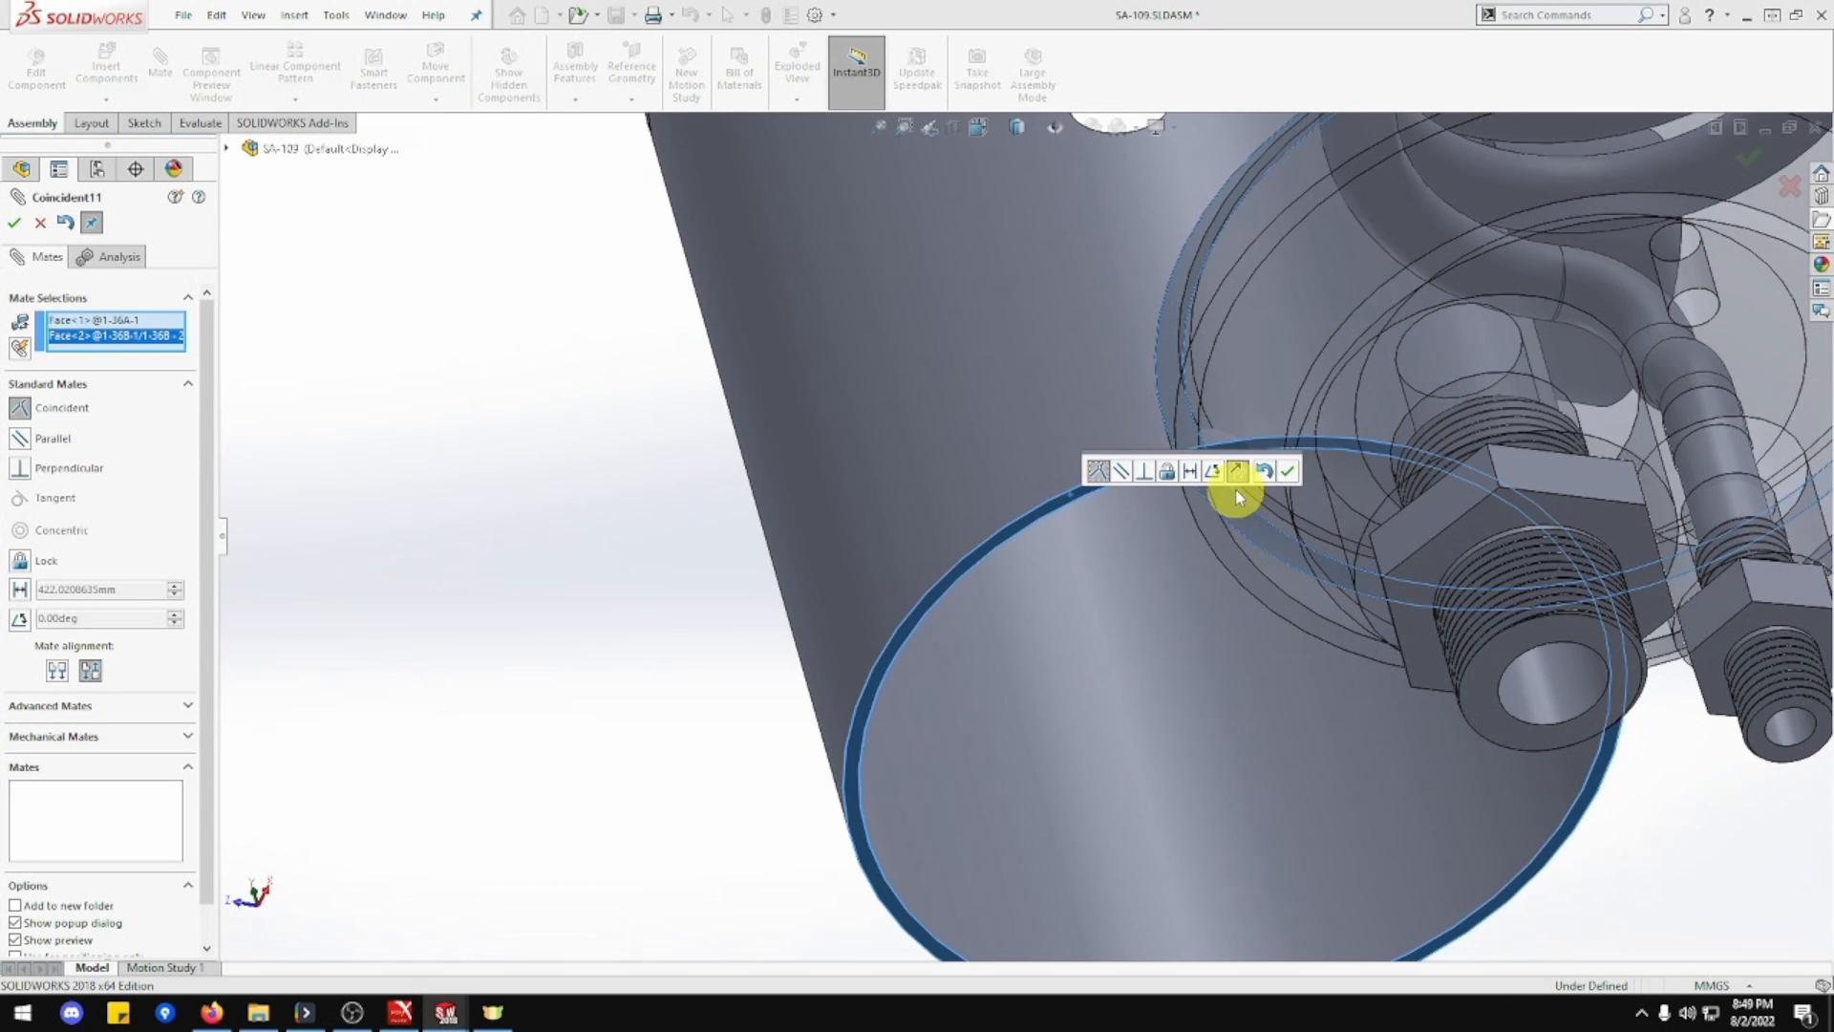
pyautogui.click(1287, 476)
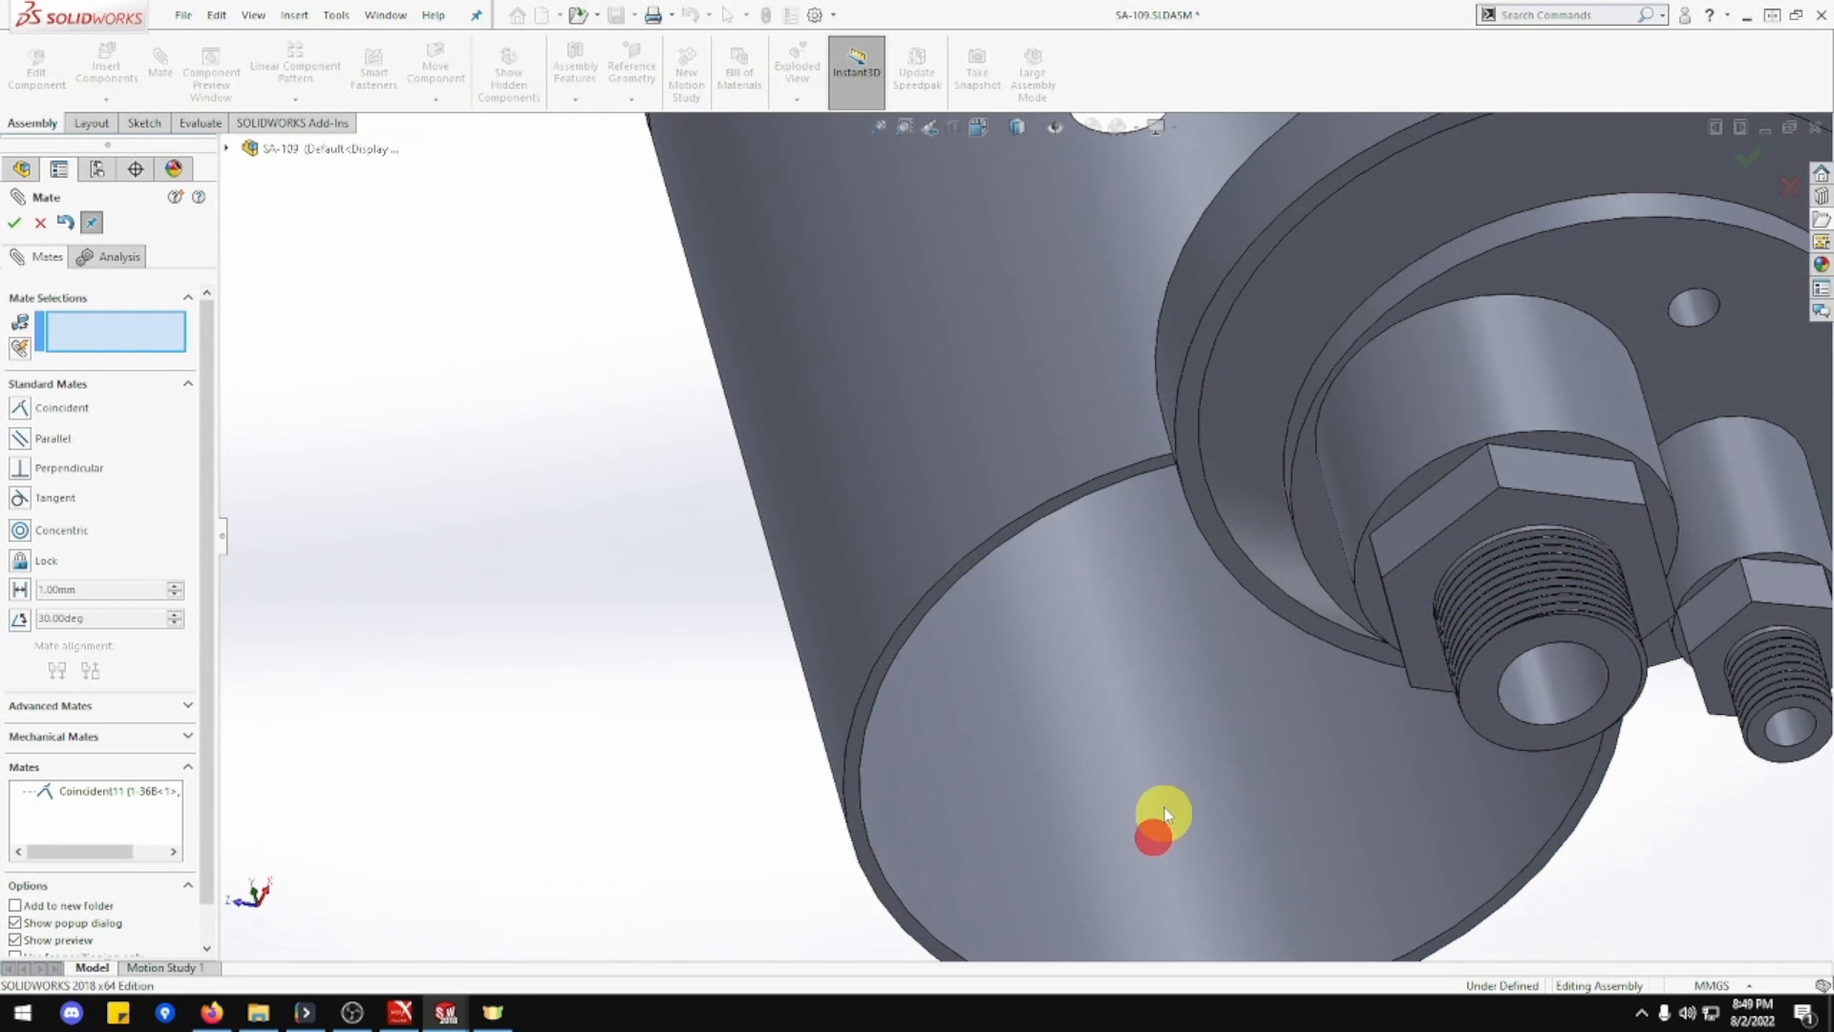
# Mate base 1-36A's raised lip concentric with vessel 1-36B's inner cylindrical wall and finish mating.
pyautogui.moveTo(1155, 833); pyautogui.dragTo(1578, 718, button='middle')
pyautogui.click(1185, 796)
pyautogui.scroll(3, 1505, 462)
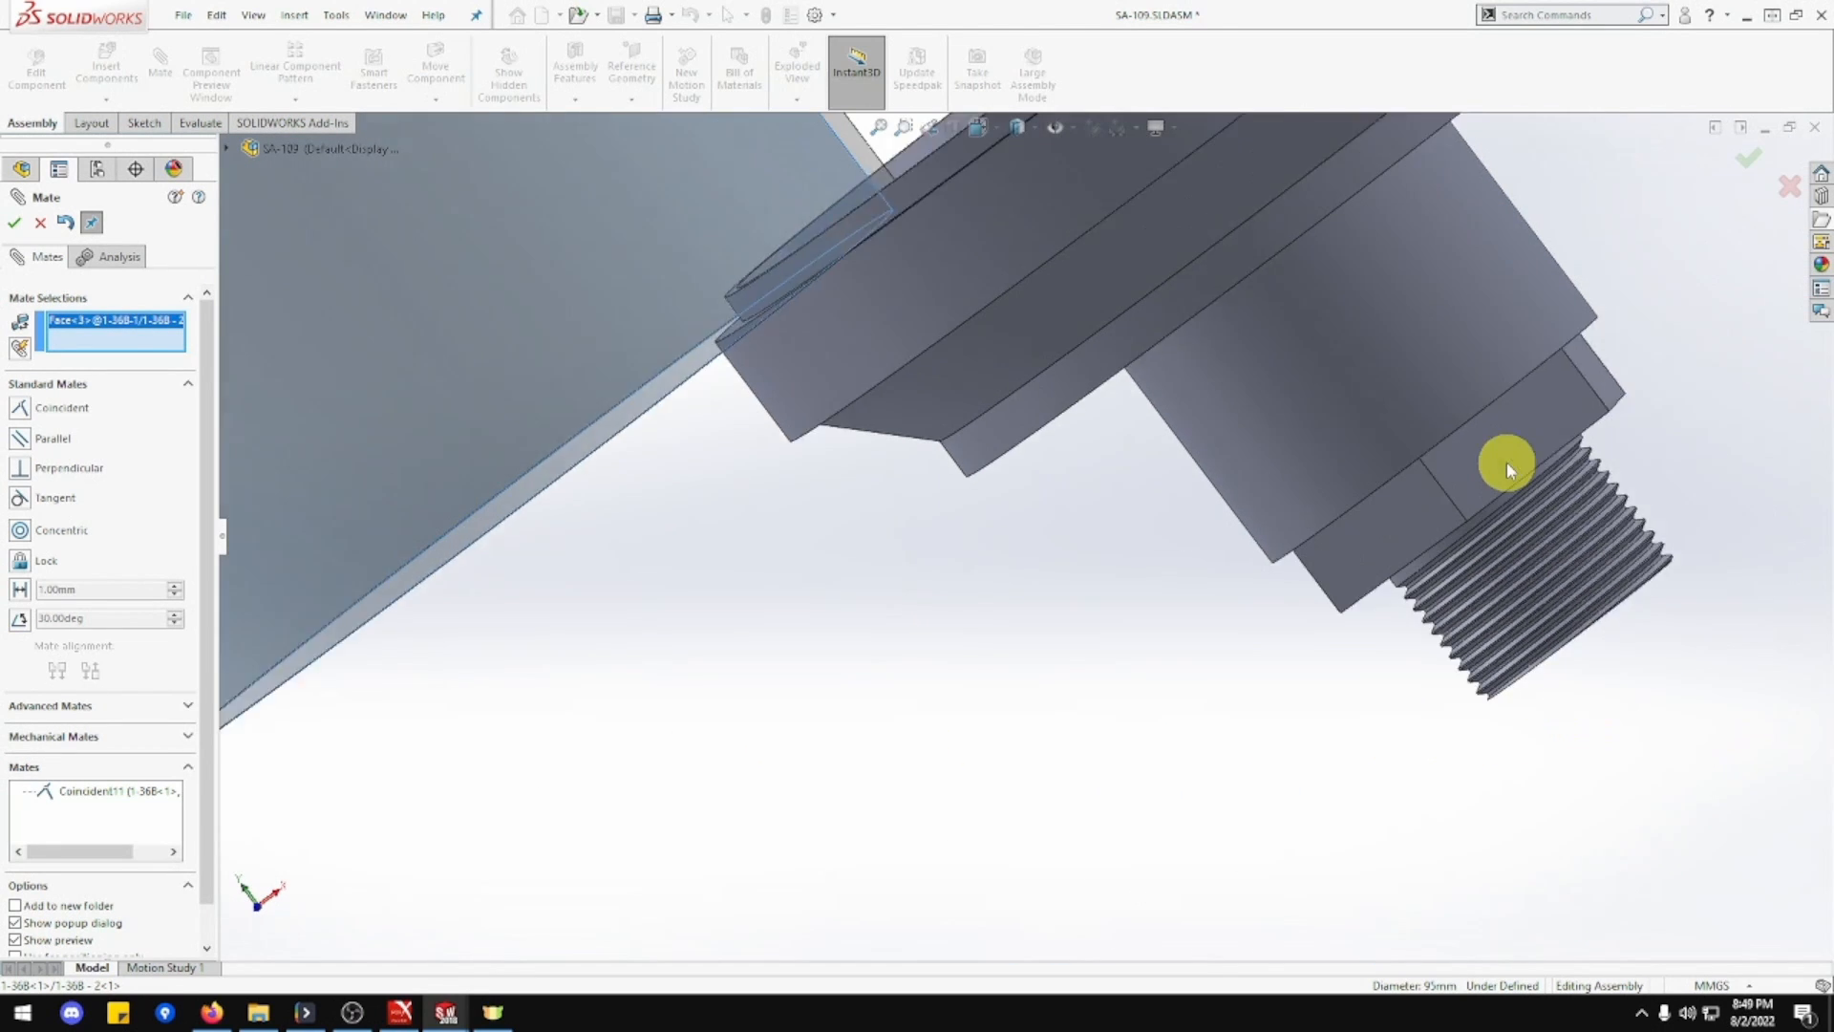
pyautogui.scroll(-4, 1043, 217)
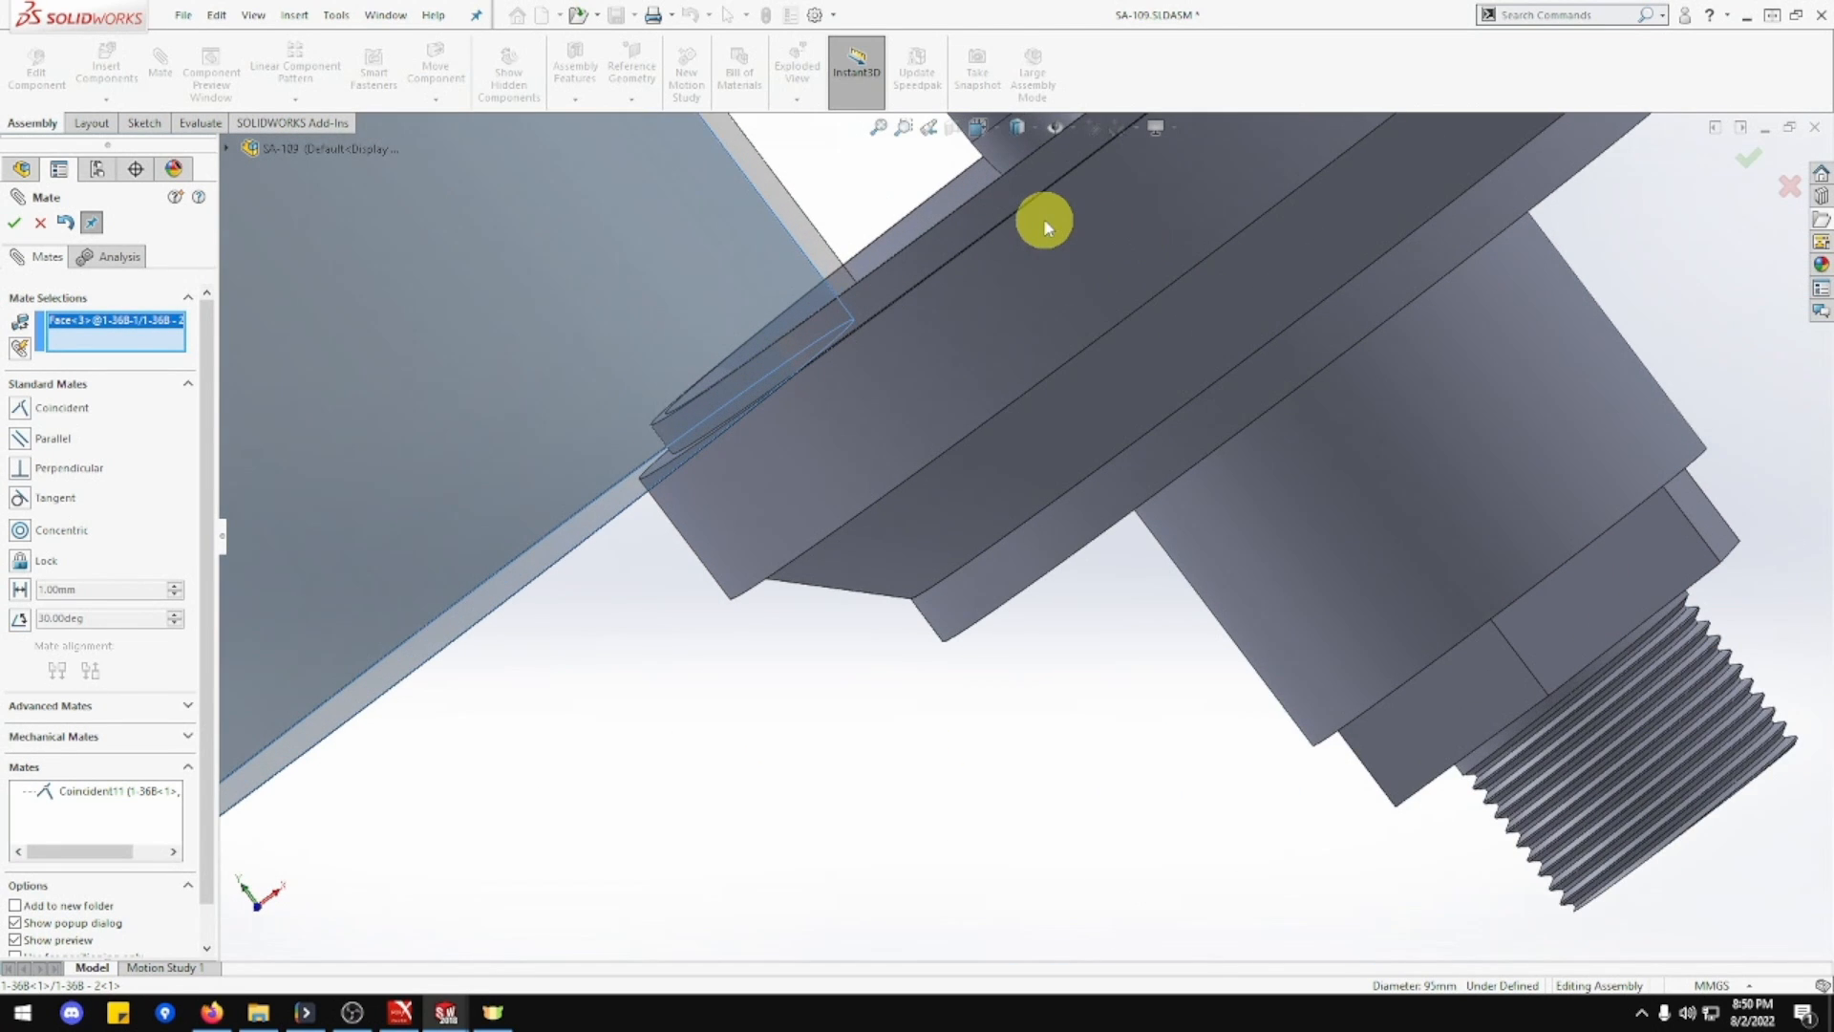
pyautogui.click(1026, 276)
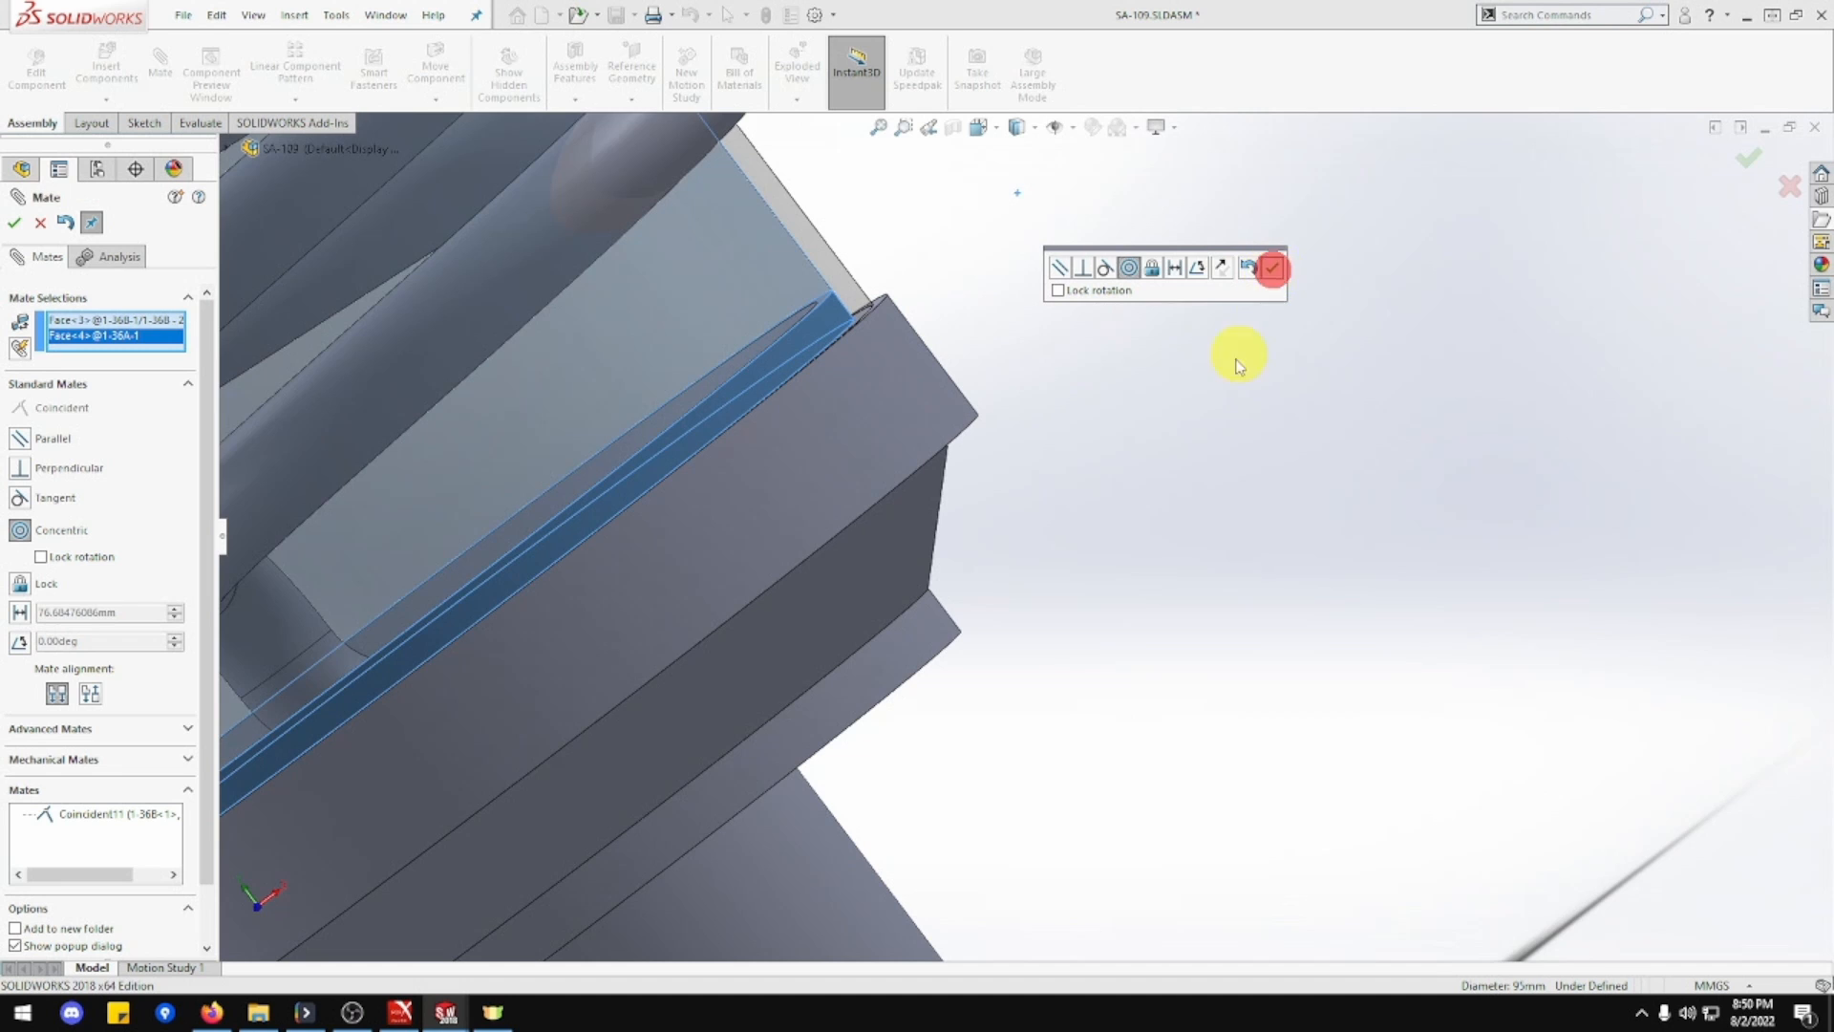
pyautogui.scroll(6, 1114, 455)
pyautogui.moveTo(1114, 455); pyautogui.dragTo(1195, 605, button='middle')
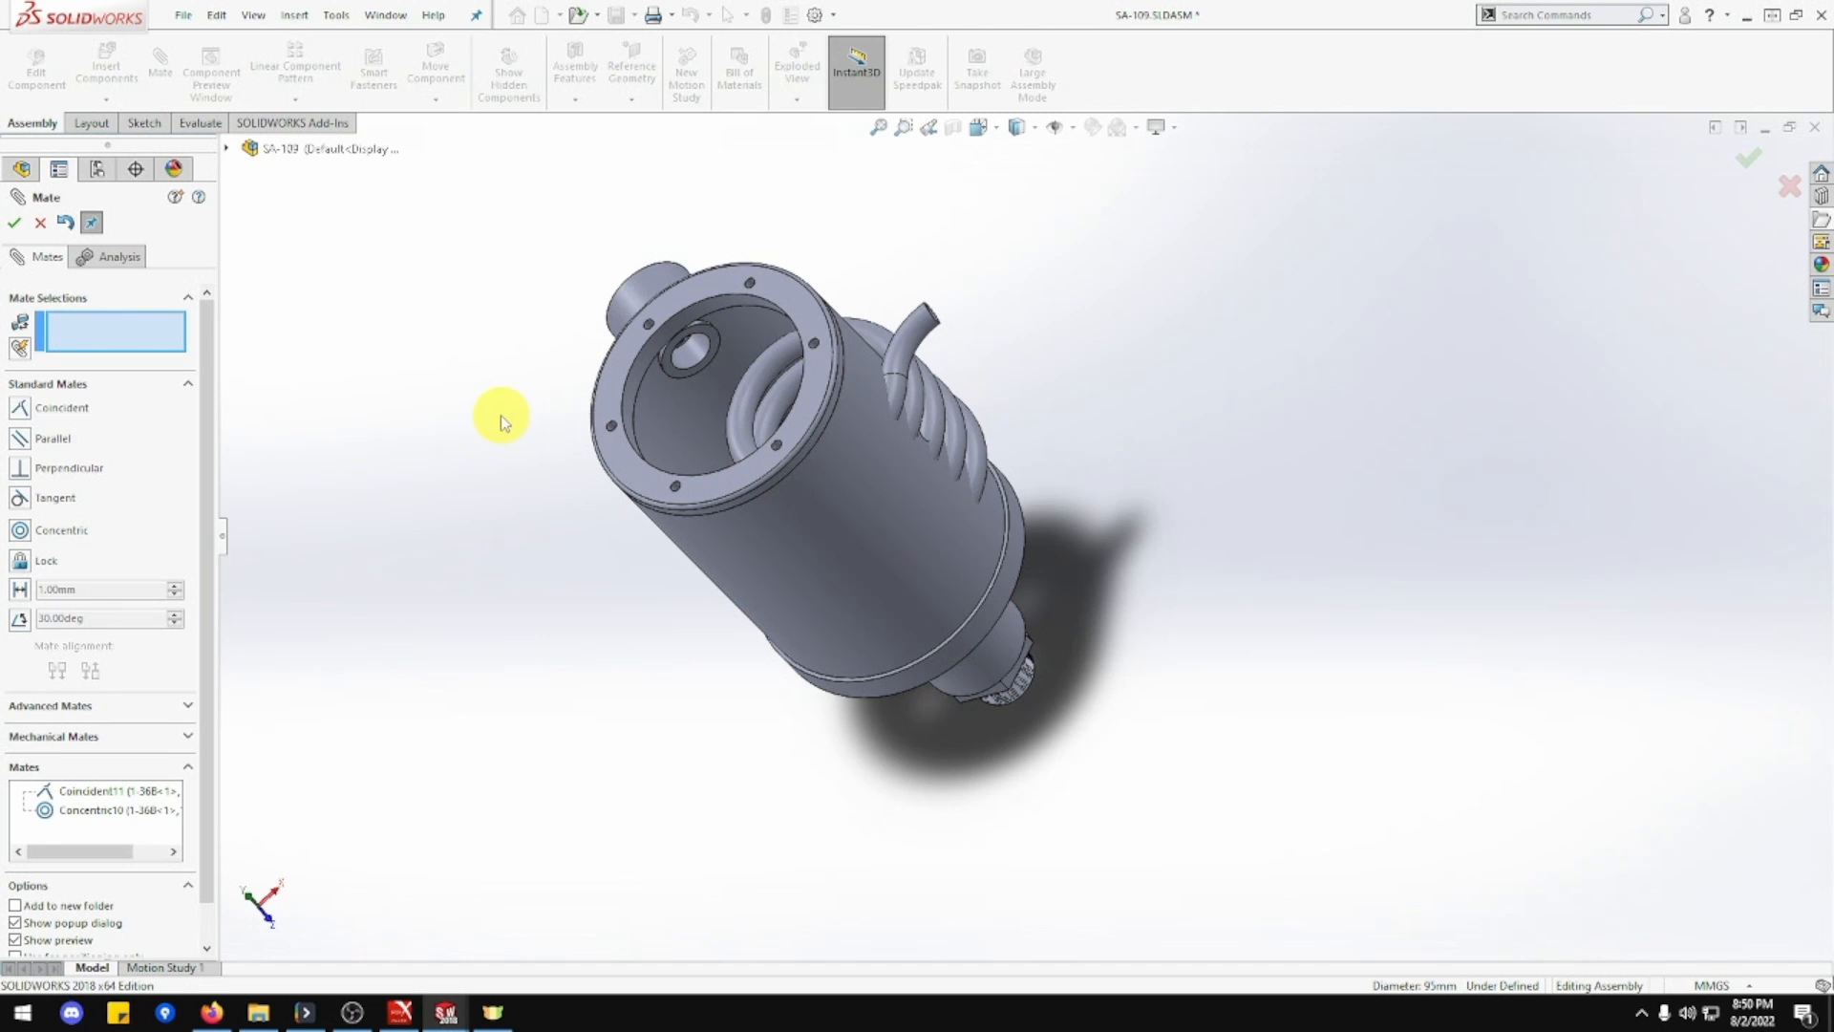
pyautogui.click(15, 225)
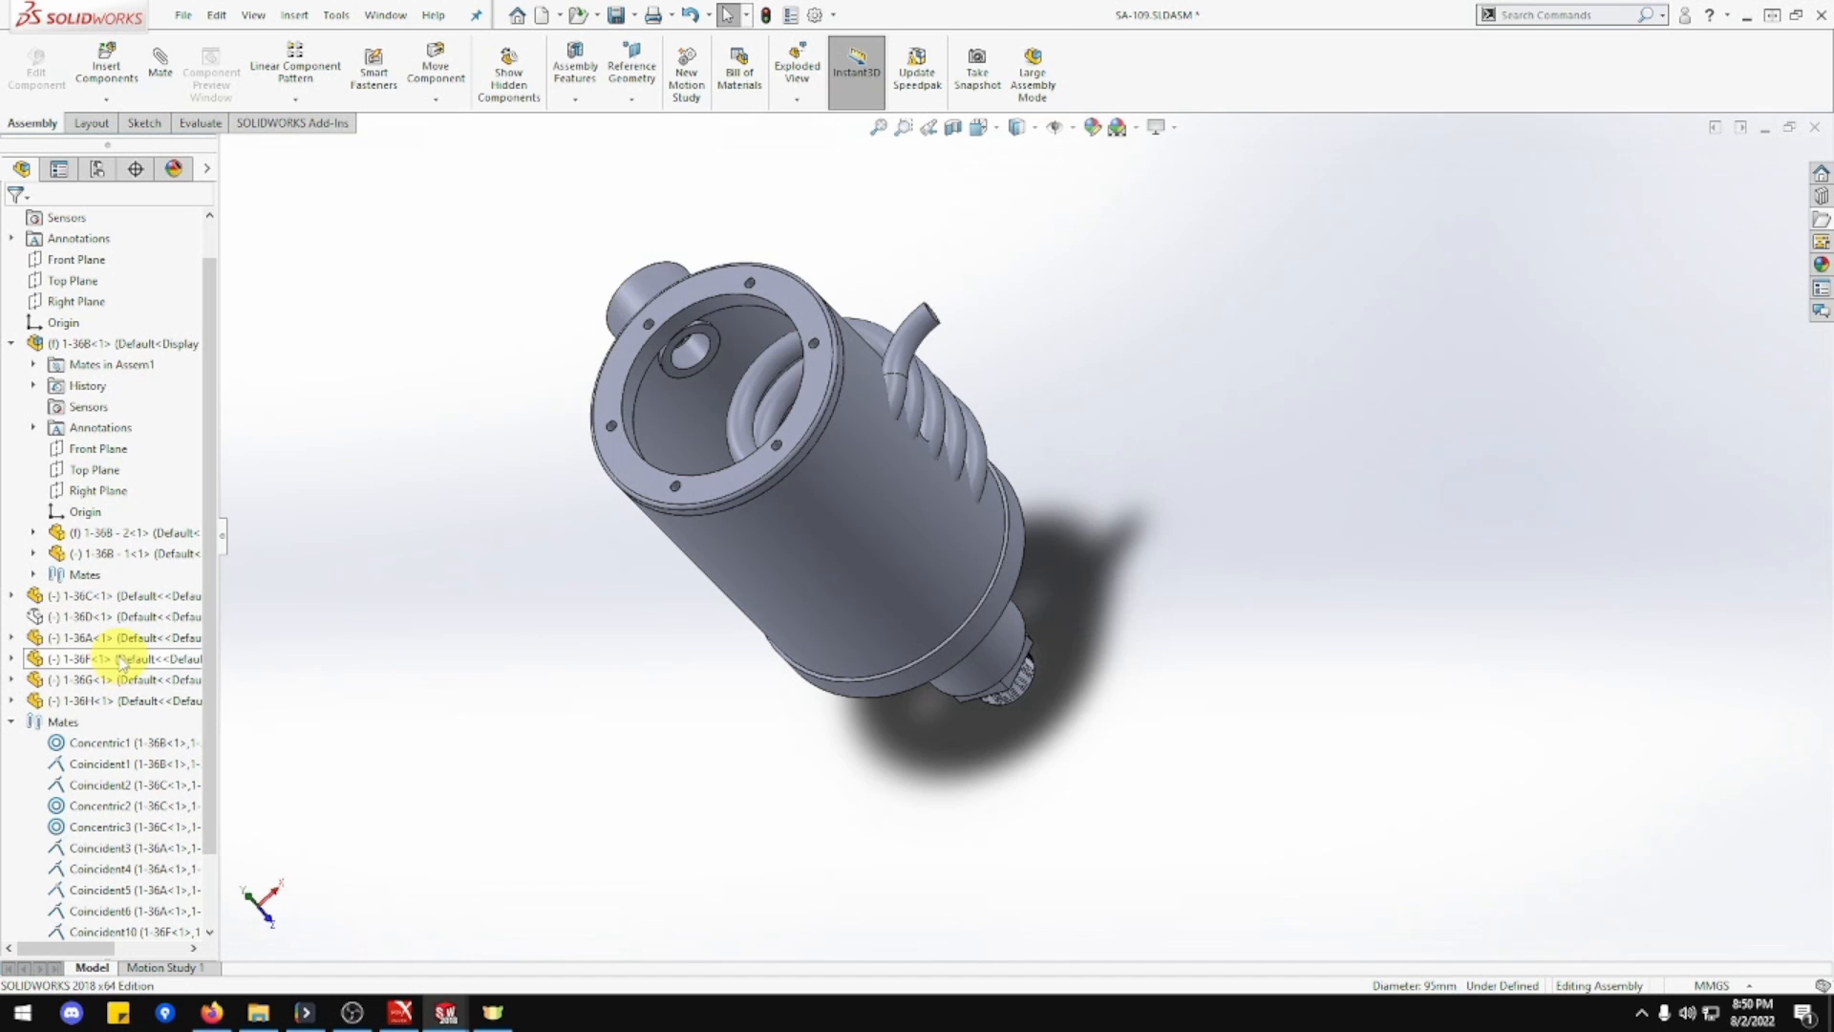
# Show the hidden cover 1-36D on the open end of the vessel, without component transparency.
pyautogui.rightClick(110, 616)
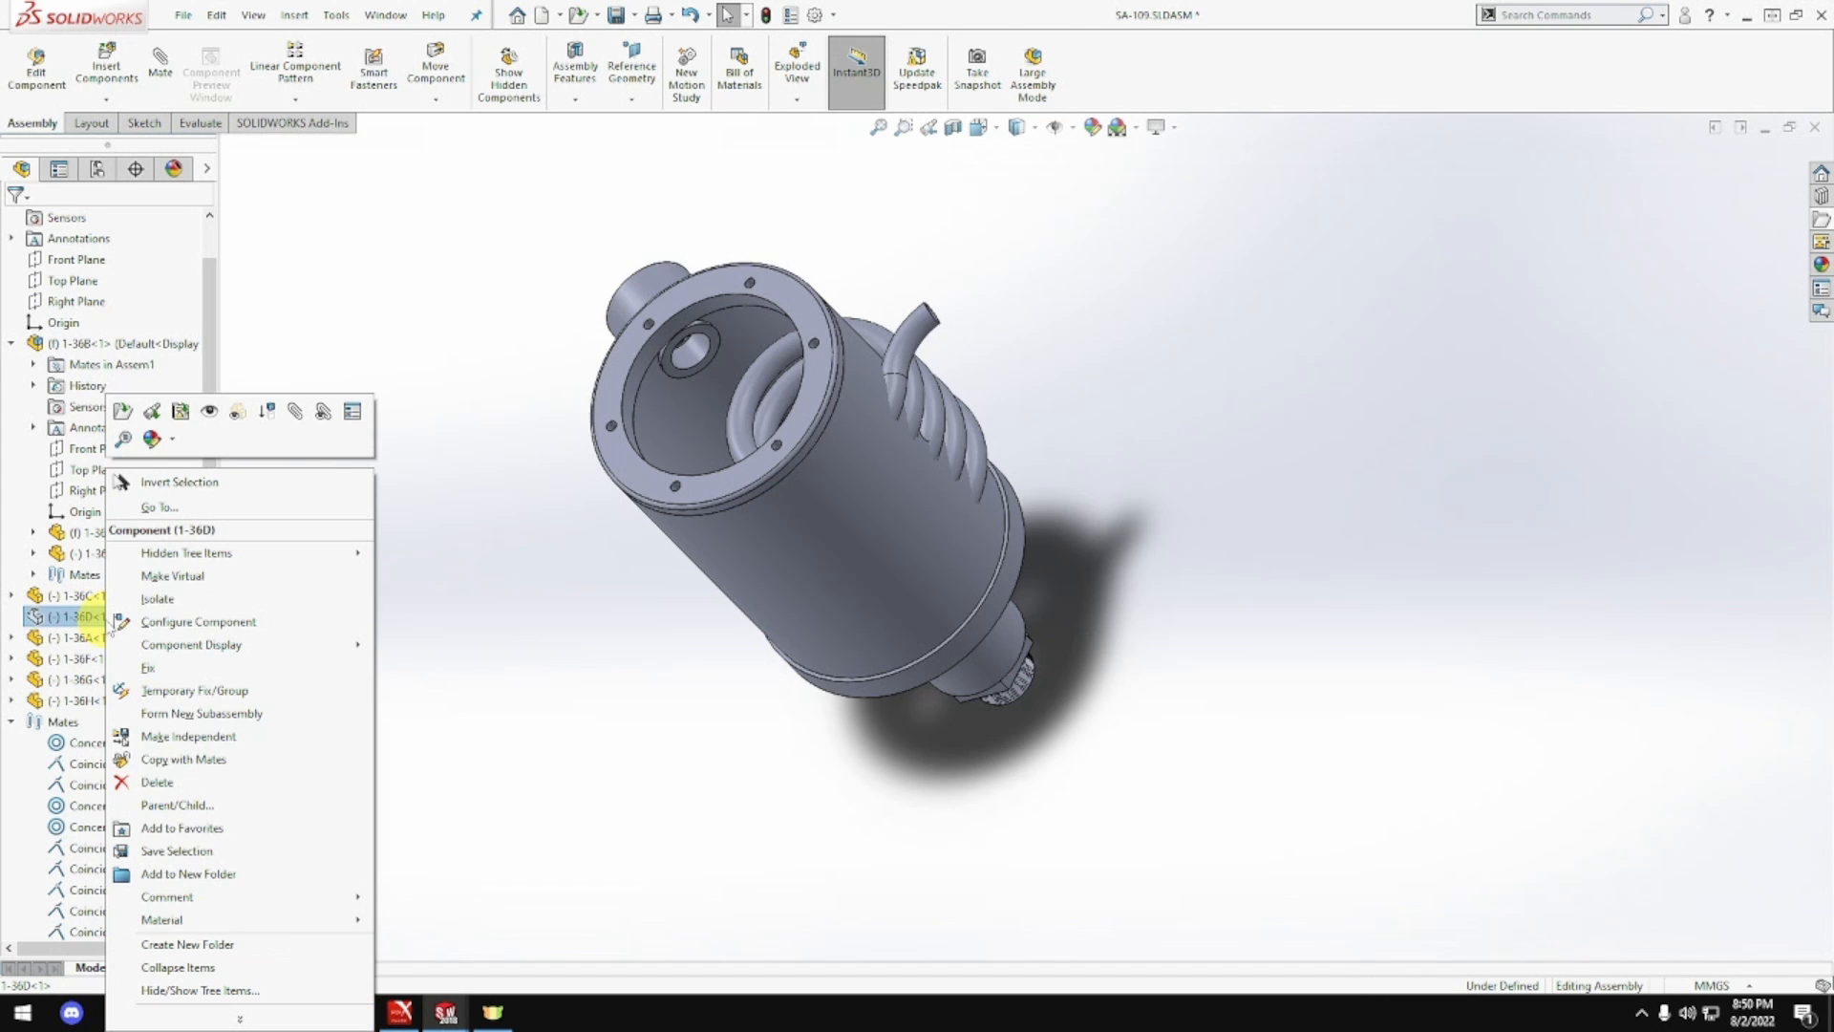
pyautogui.click(235, 414)
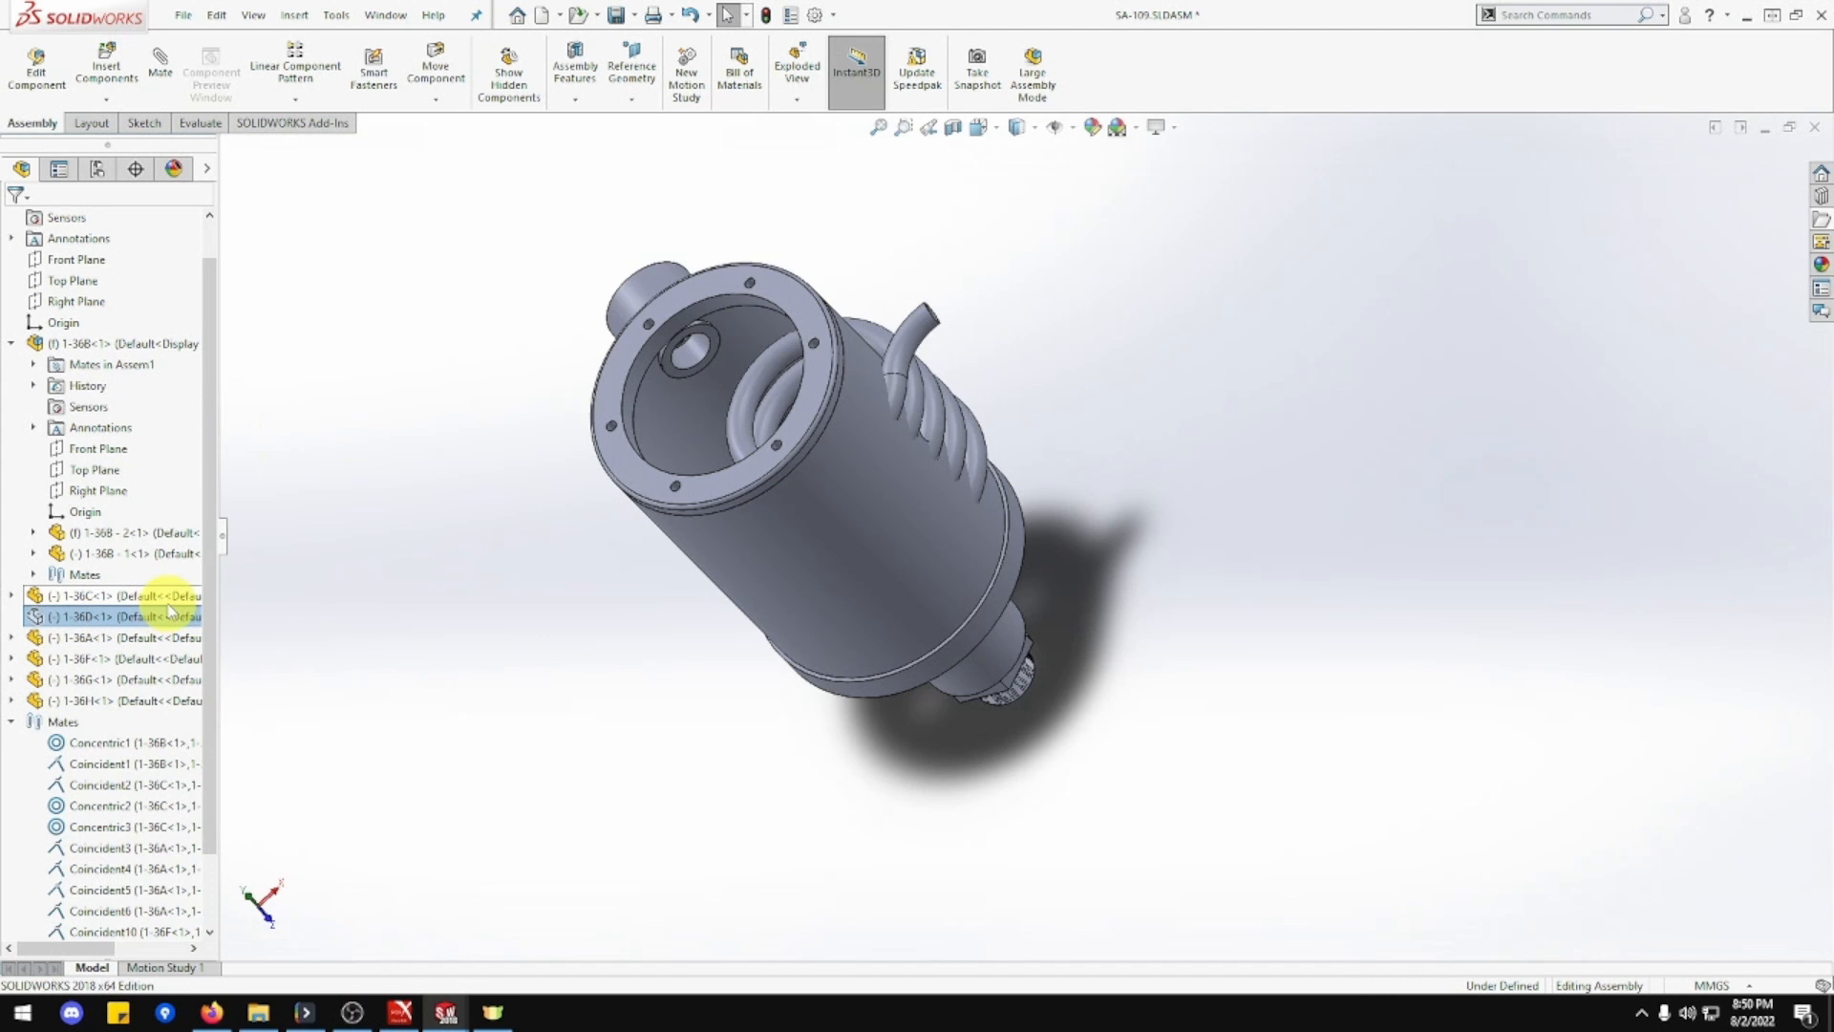
pyautogui.rightClick(93, 621)
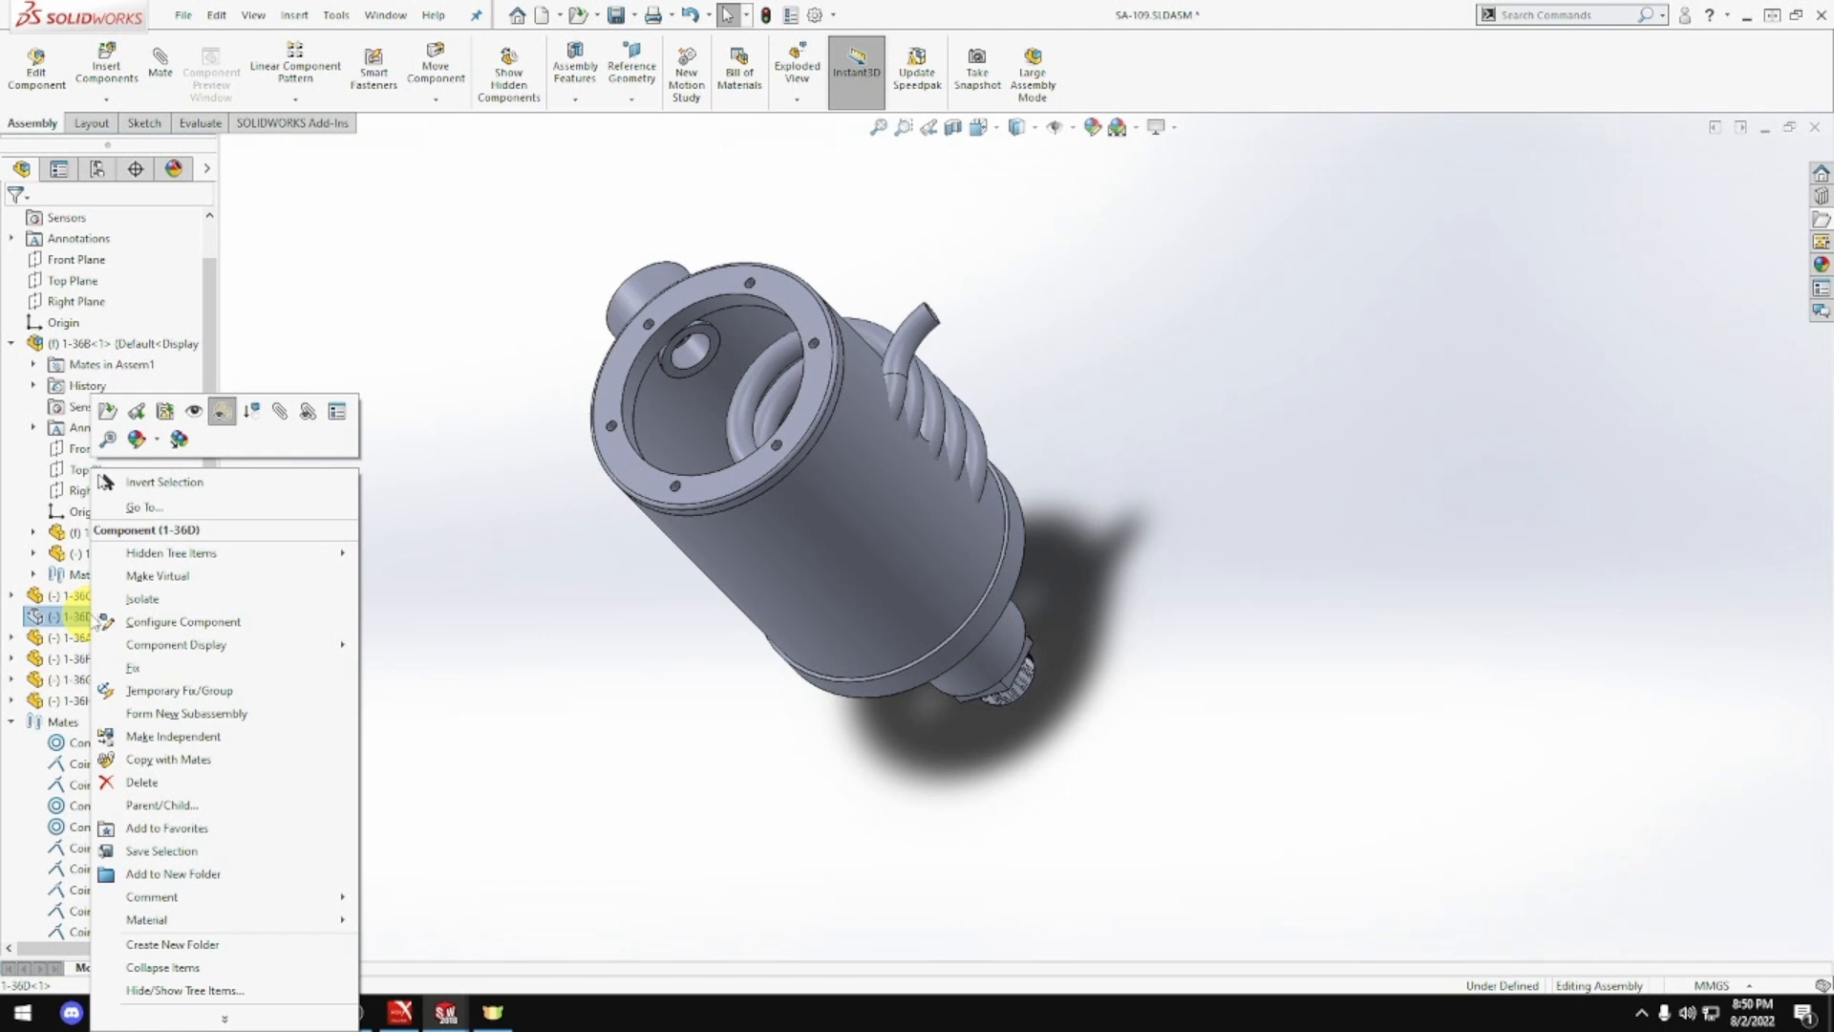
pyautogui.click(220, 414)
pyautogui.rightClick(113, 626)
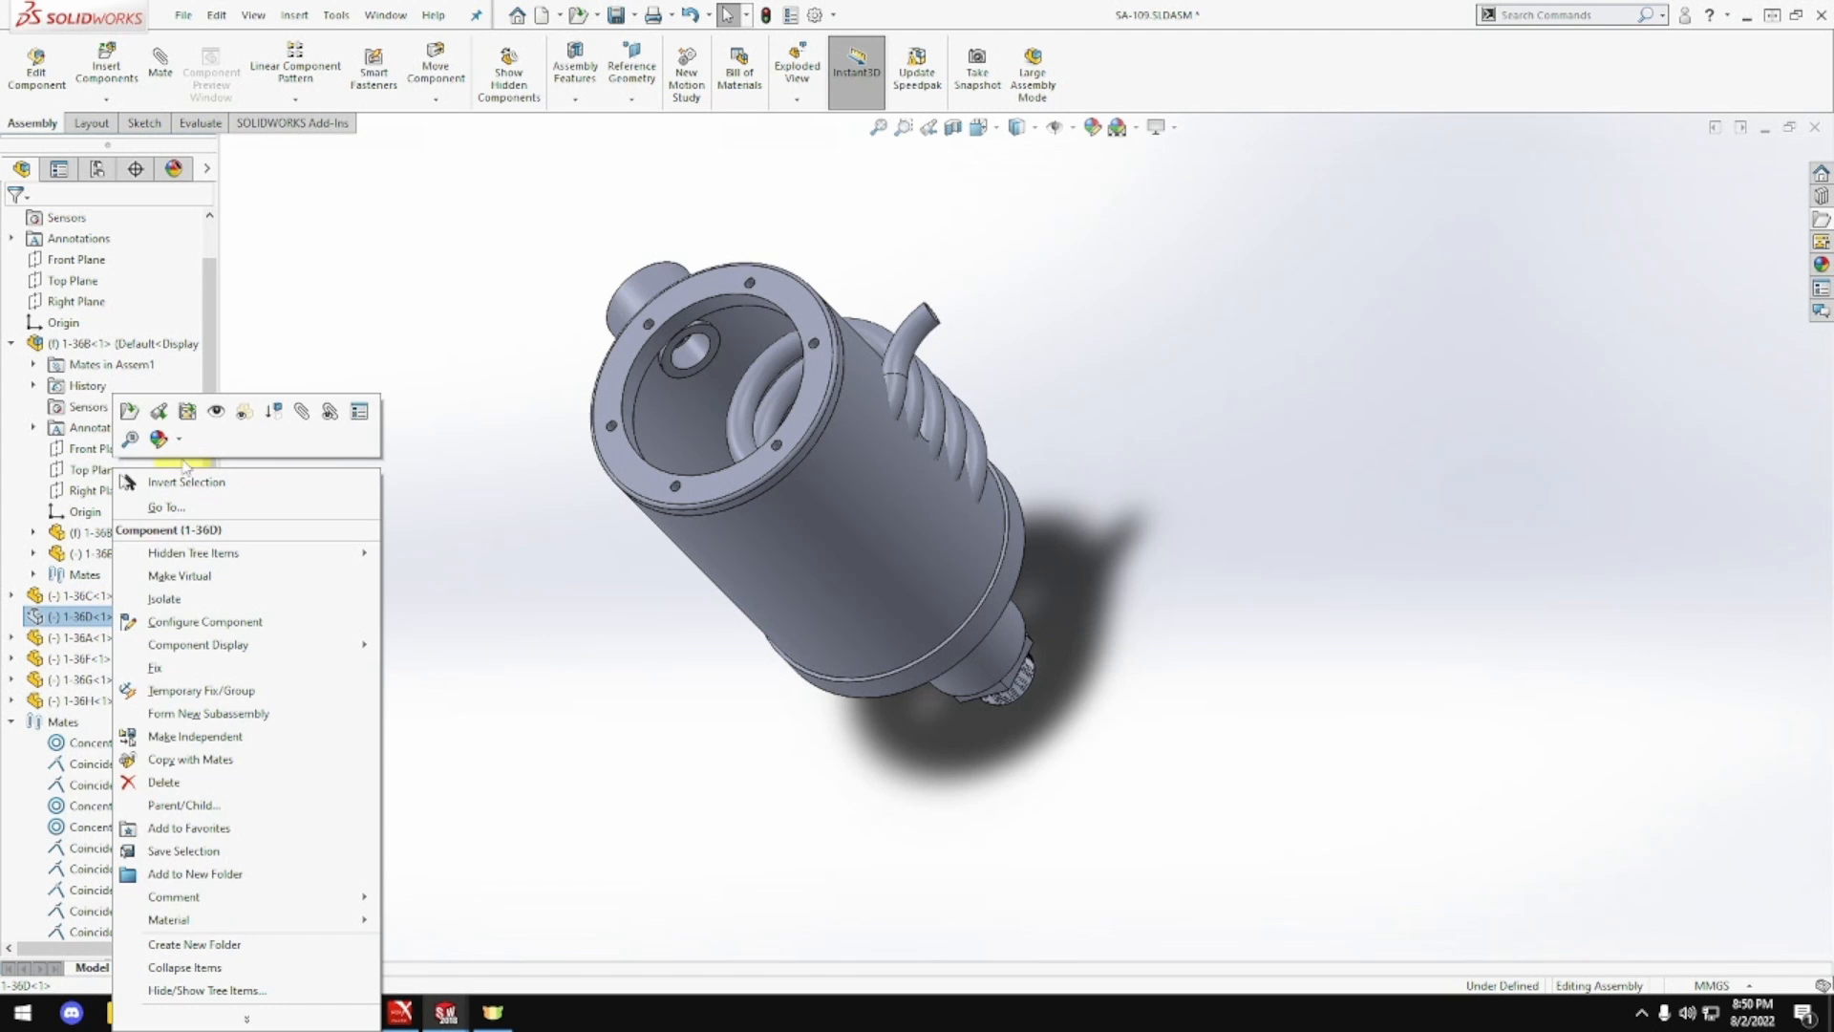
pyautogui.click(218, 413)
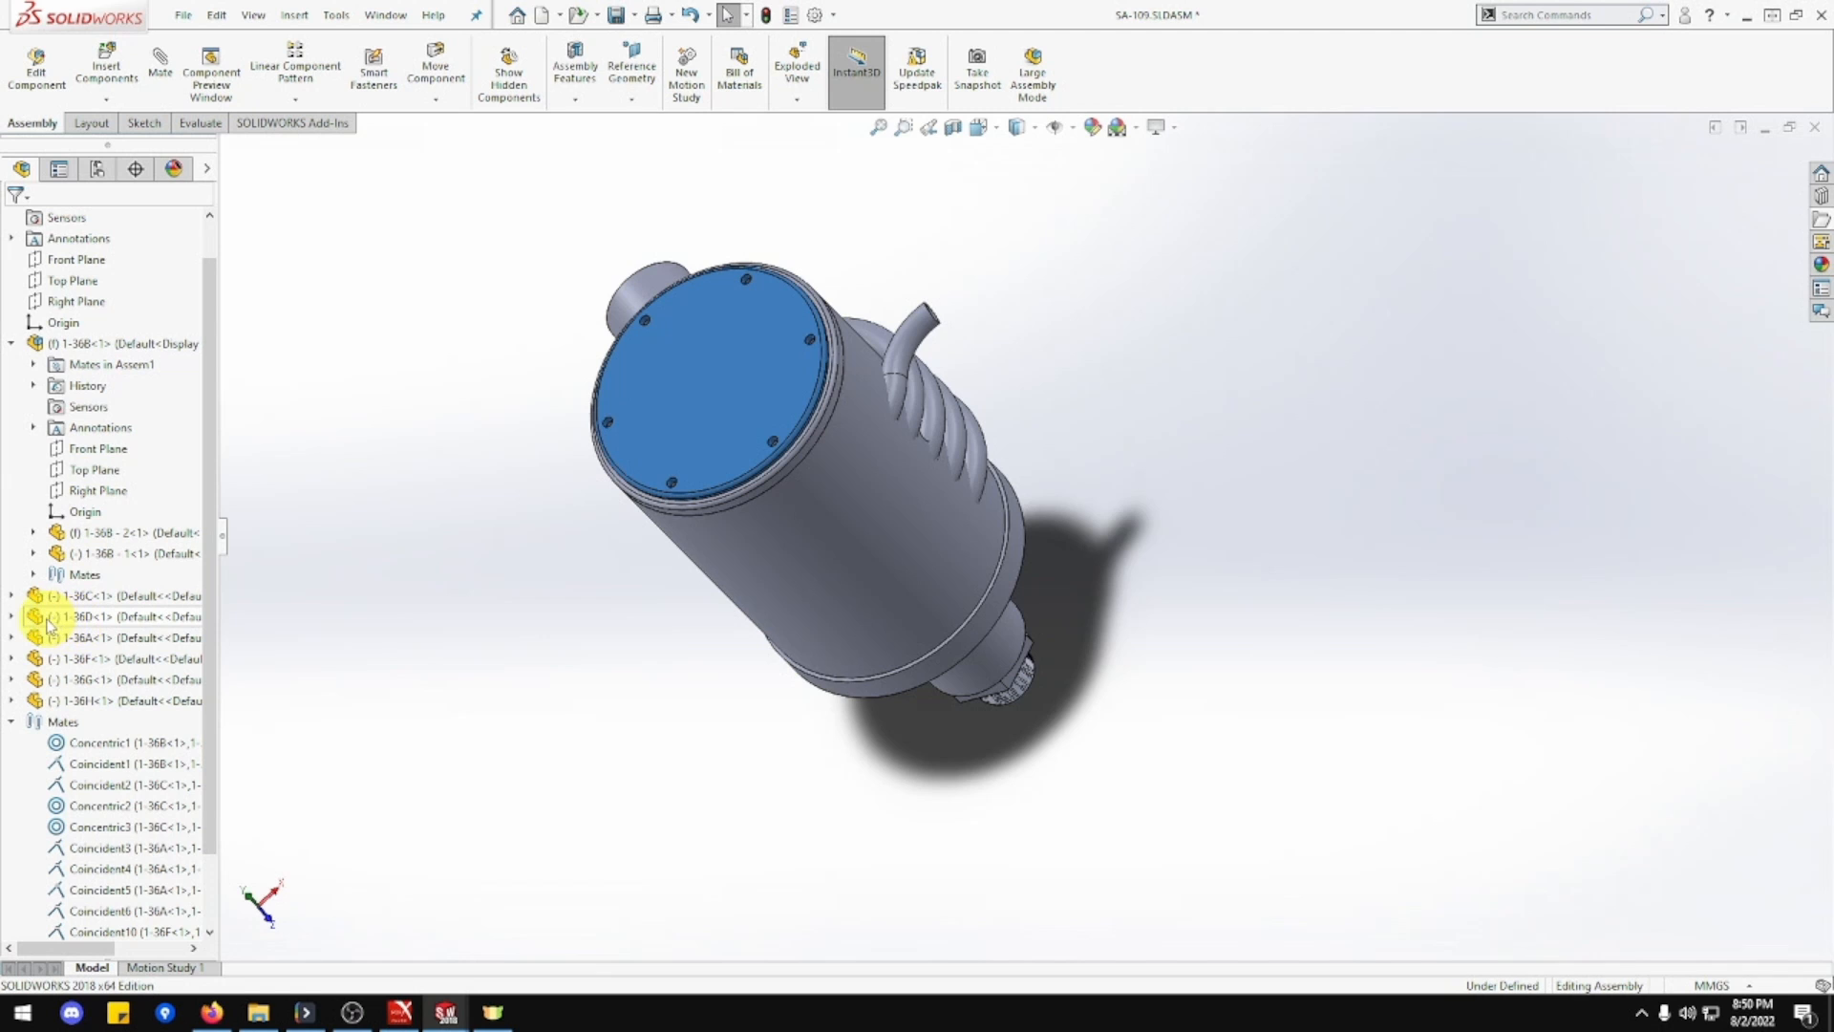
pyautogui.click(497, 554)
pyautogui.moveTo(497, 554); pyautogui.dragTo(540, 493, button='middle')
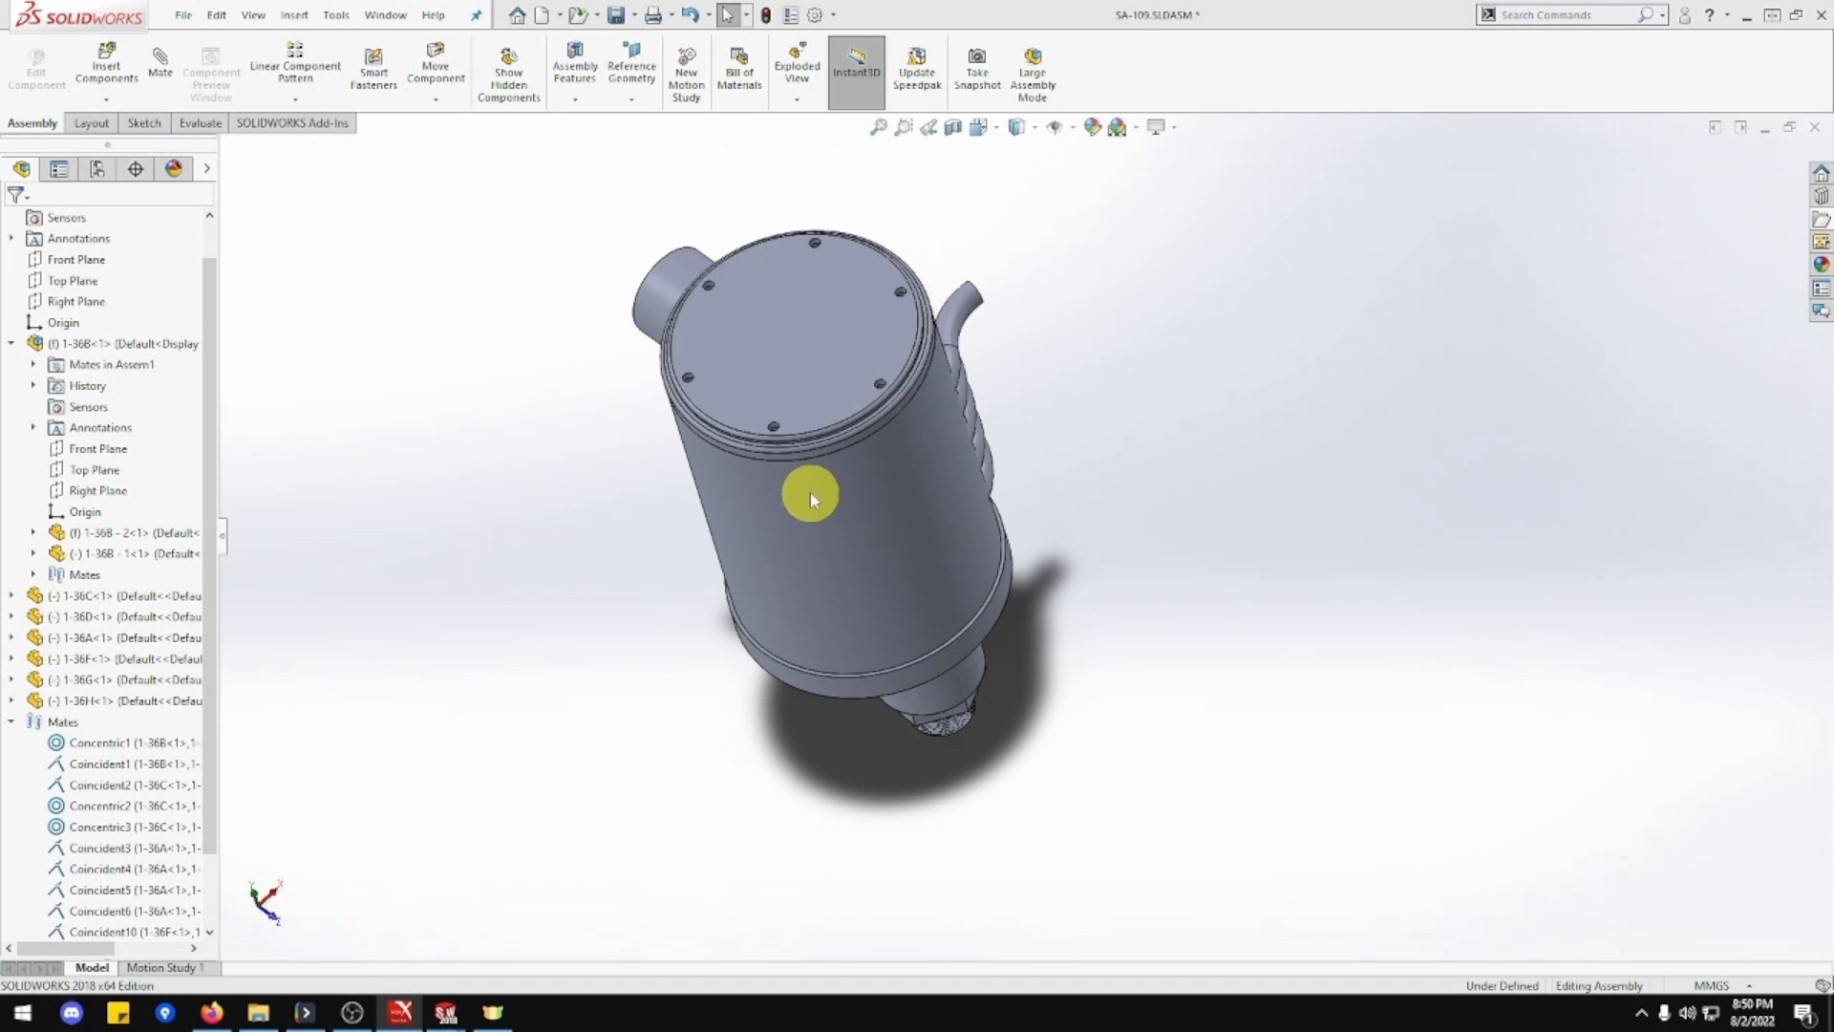
# Insert one instance of part 1-36E into the assembly, placing it just outside the vessel near the coil.
pyautogui.click(102, 72)
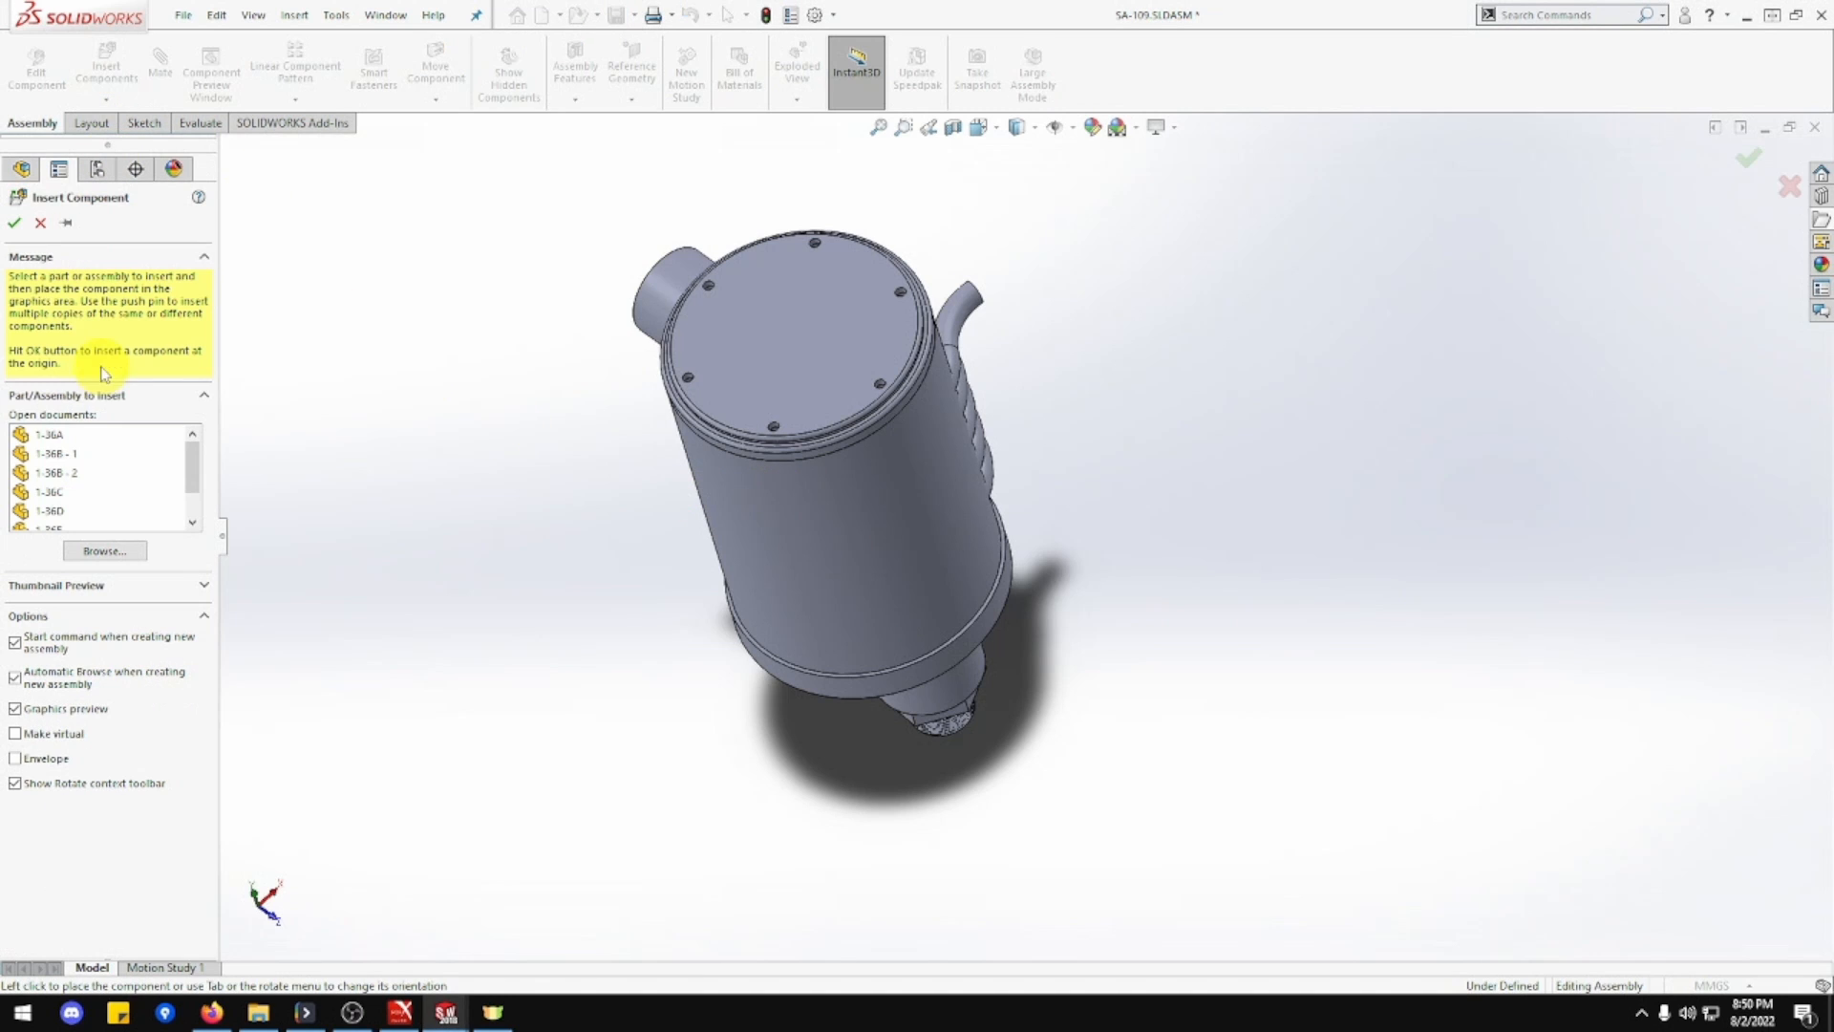
pyautogui.scroll(-2, 75, 511)
pyautogui.click(57, 496)
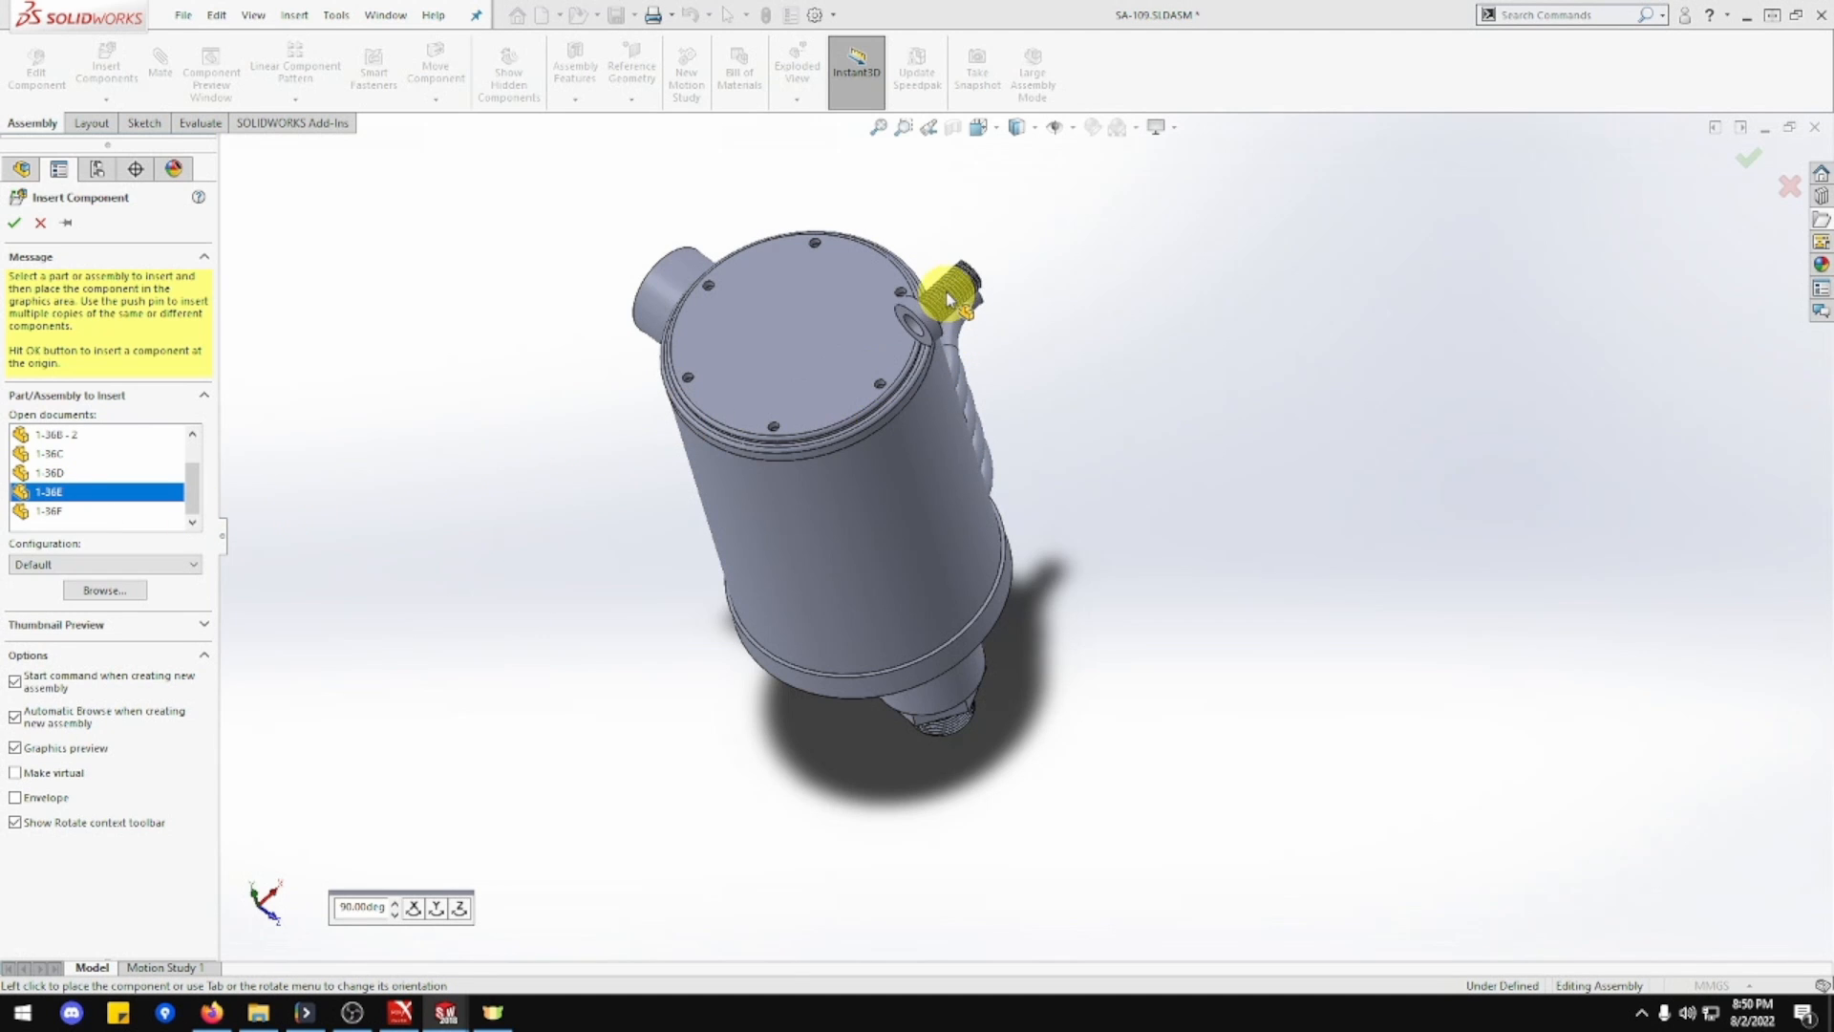
pyautogui.click(966, 229)
pyautogui.moveTo(1023, 360); pyautogui.dragTo(863, 421, button='middle')
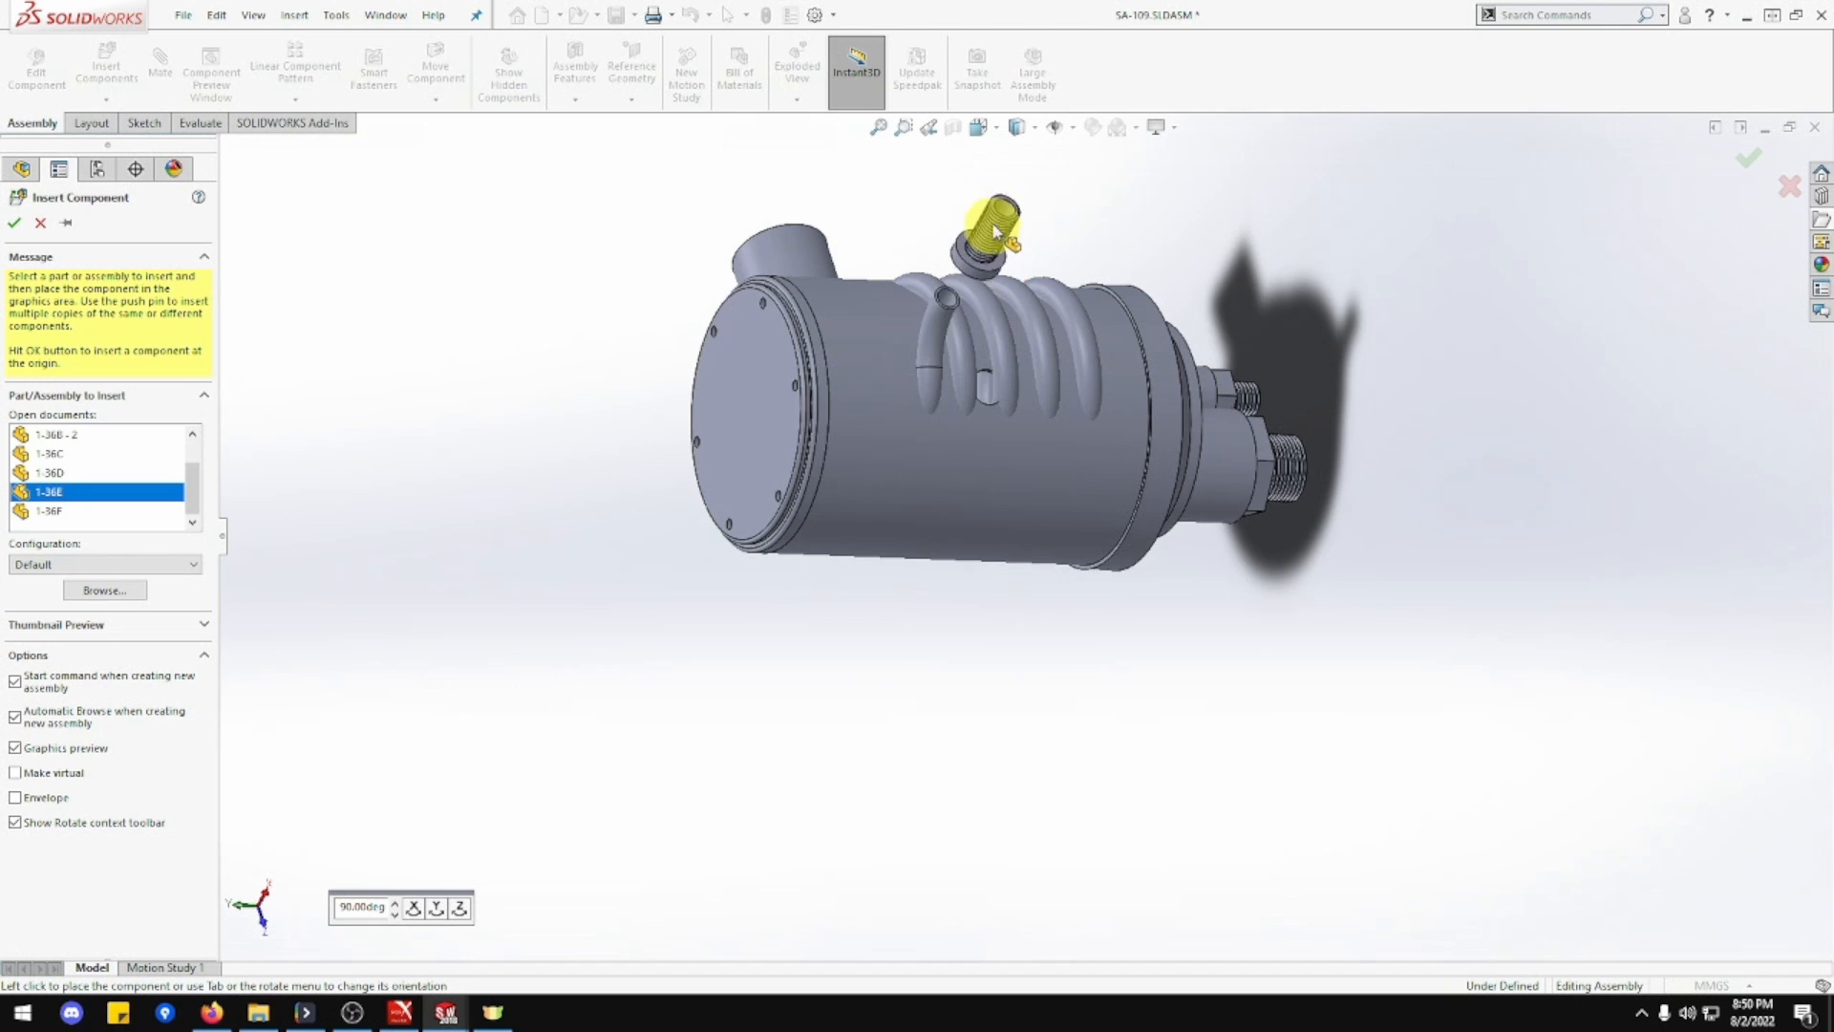
pyautogui.click(984, 191)
# Try a tangent mate between the vessel's round side-hole edge and the flange edge of fitting 1-36E.
pyautogui.moveTo(987, 410)
pyautogui.mouseDown(button='middle')
pyautogui.moveTo(1036, 369)
pyautogui.moveTo(994, 332)
pyautogui.moveTo(987, 443)
pyautogui.mouseUp(button='middle')
pyautogui.scroll(-3, 1022, 358)
pyautogui.scroll(5, 994, 340)
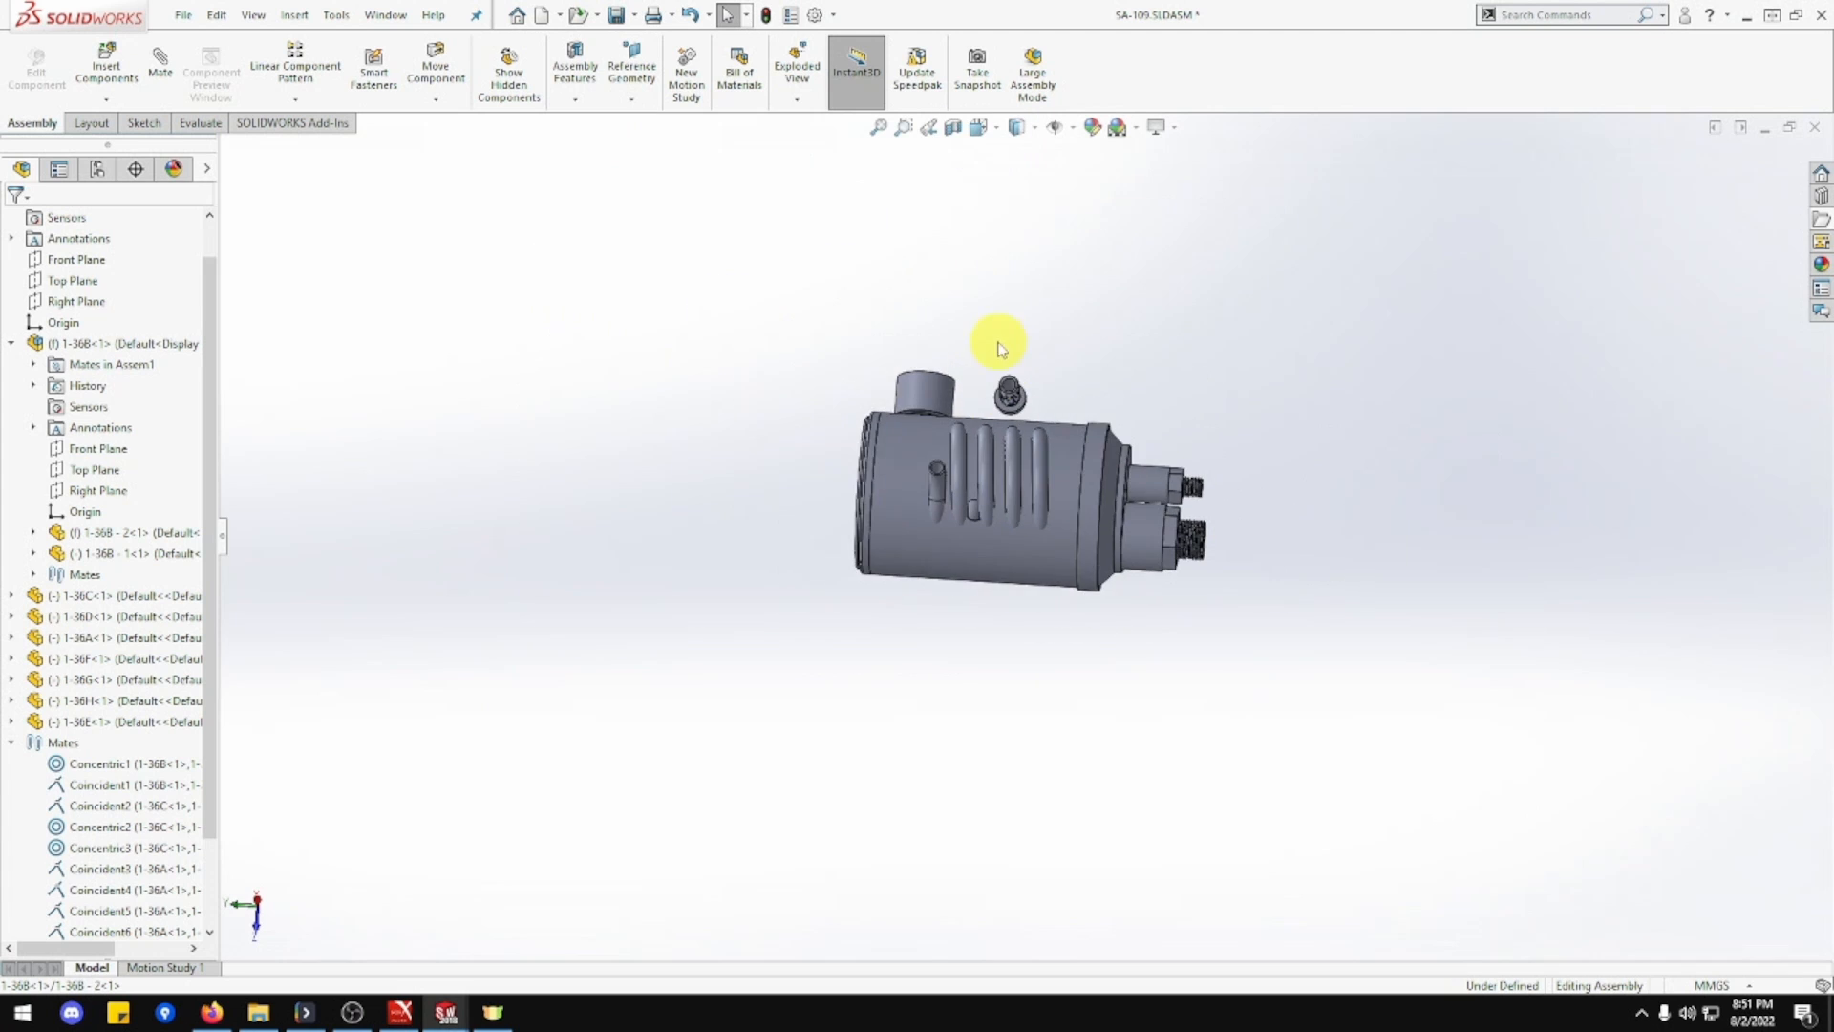
pyautogui.moveTo(994, 340); pyautogui.dragTo(1098, 430, button='middle')
pyautogui.scroll(-1, 1058, 630)
pyautogui.scroll(1, 1105, 512)
pyautogui.scroll(-3, 1108, 519)
pyautogui.scroll(-3, 1036, 471)
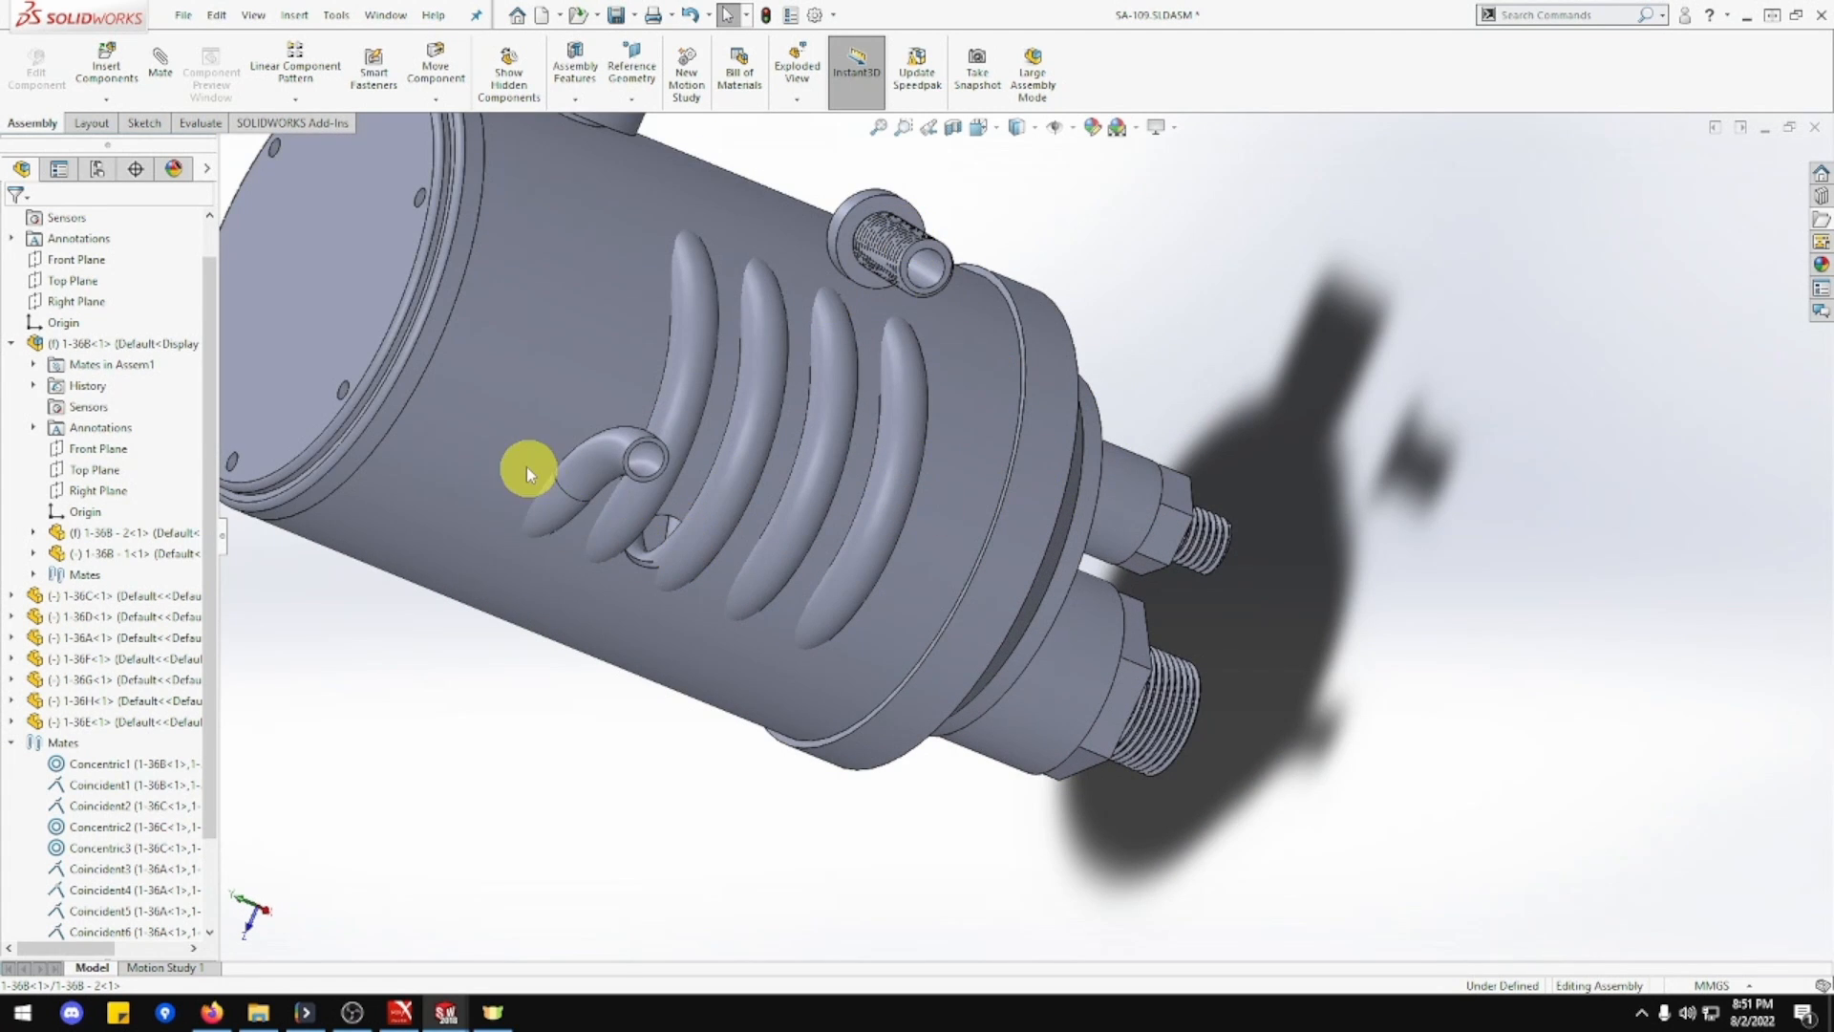
pyautogui.click(160, 69)
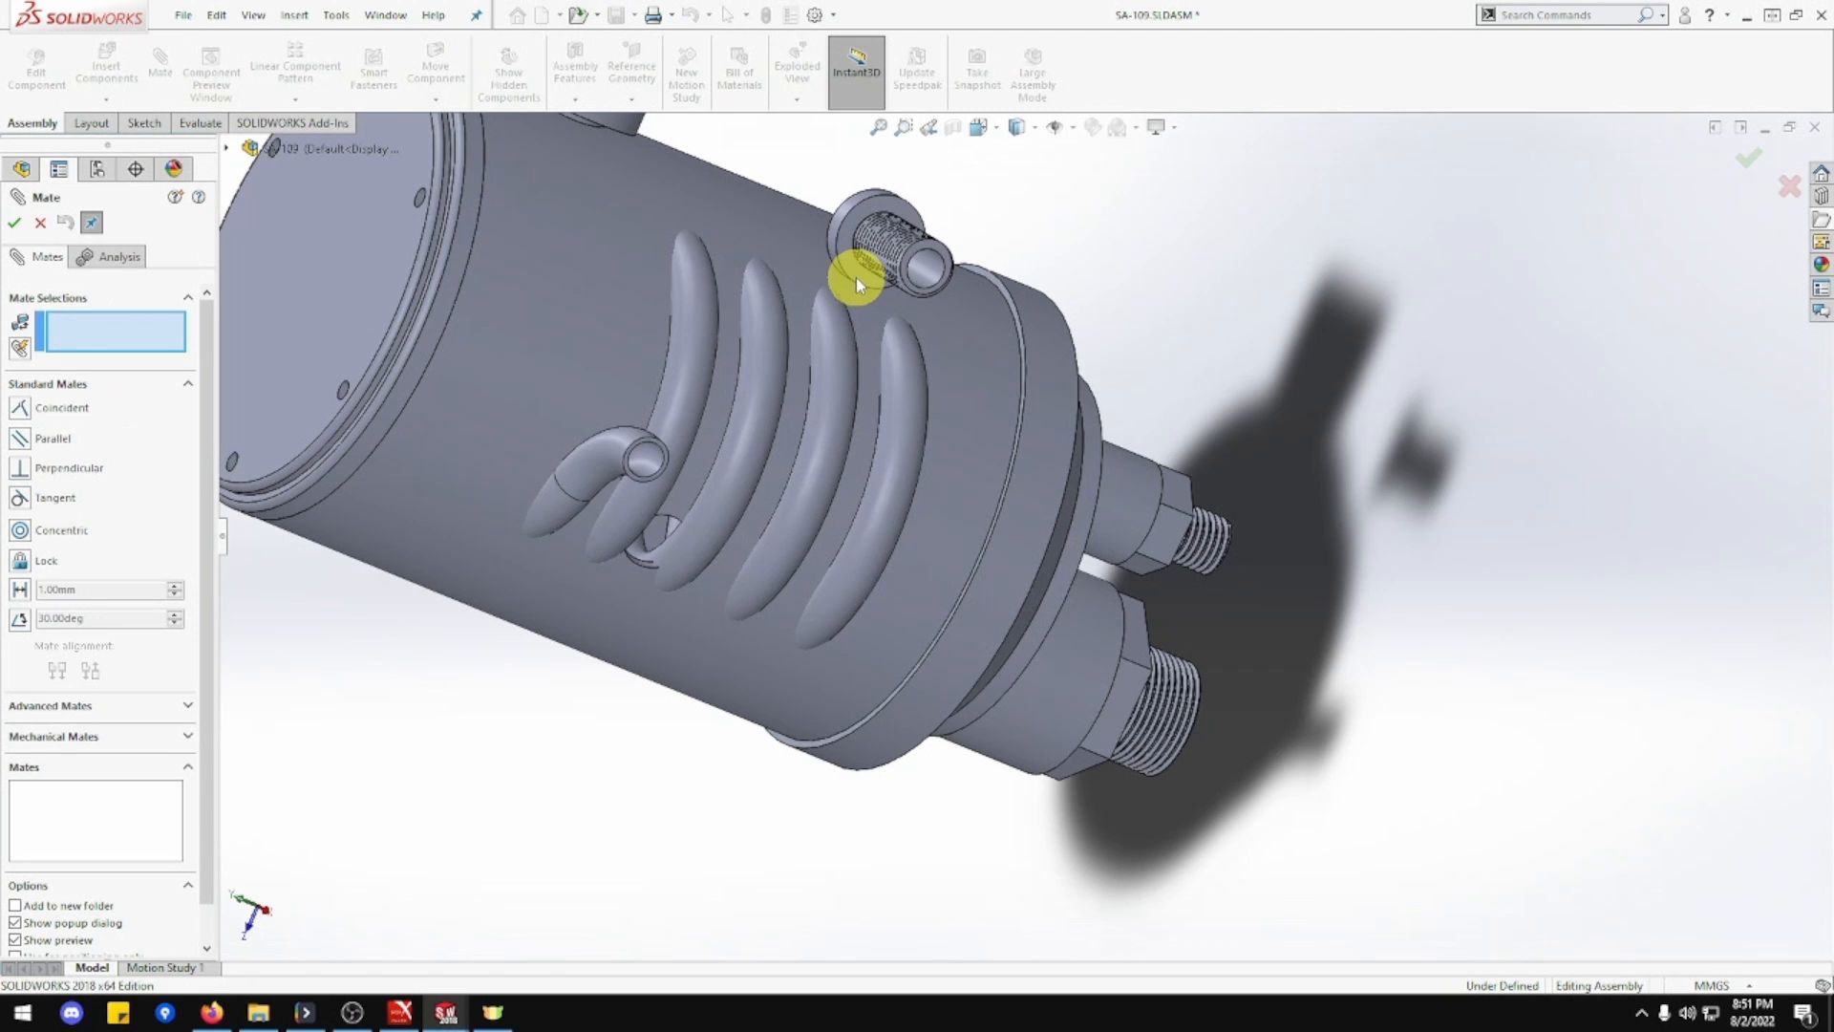
pyautogui.scroll(-3, 713, 569)
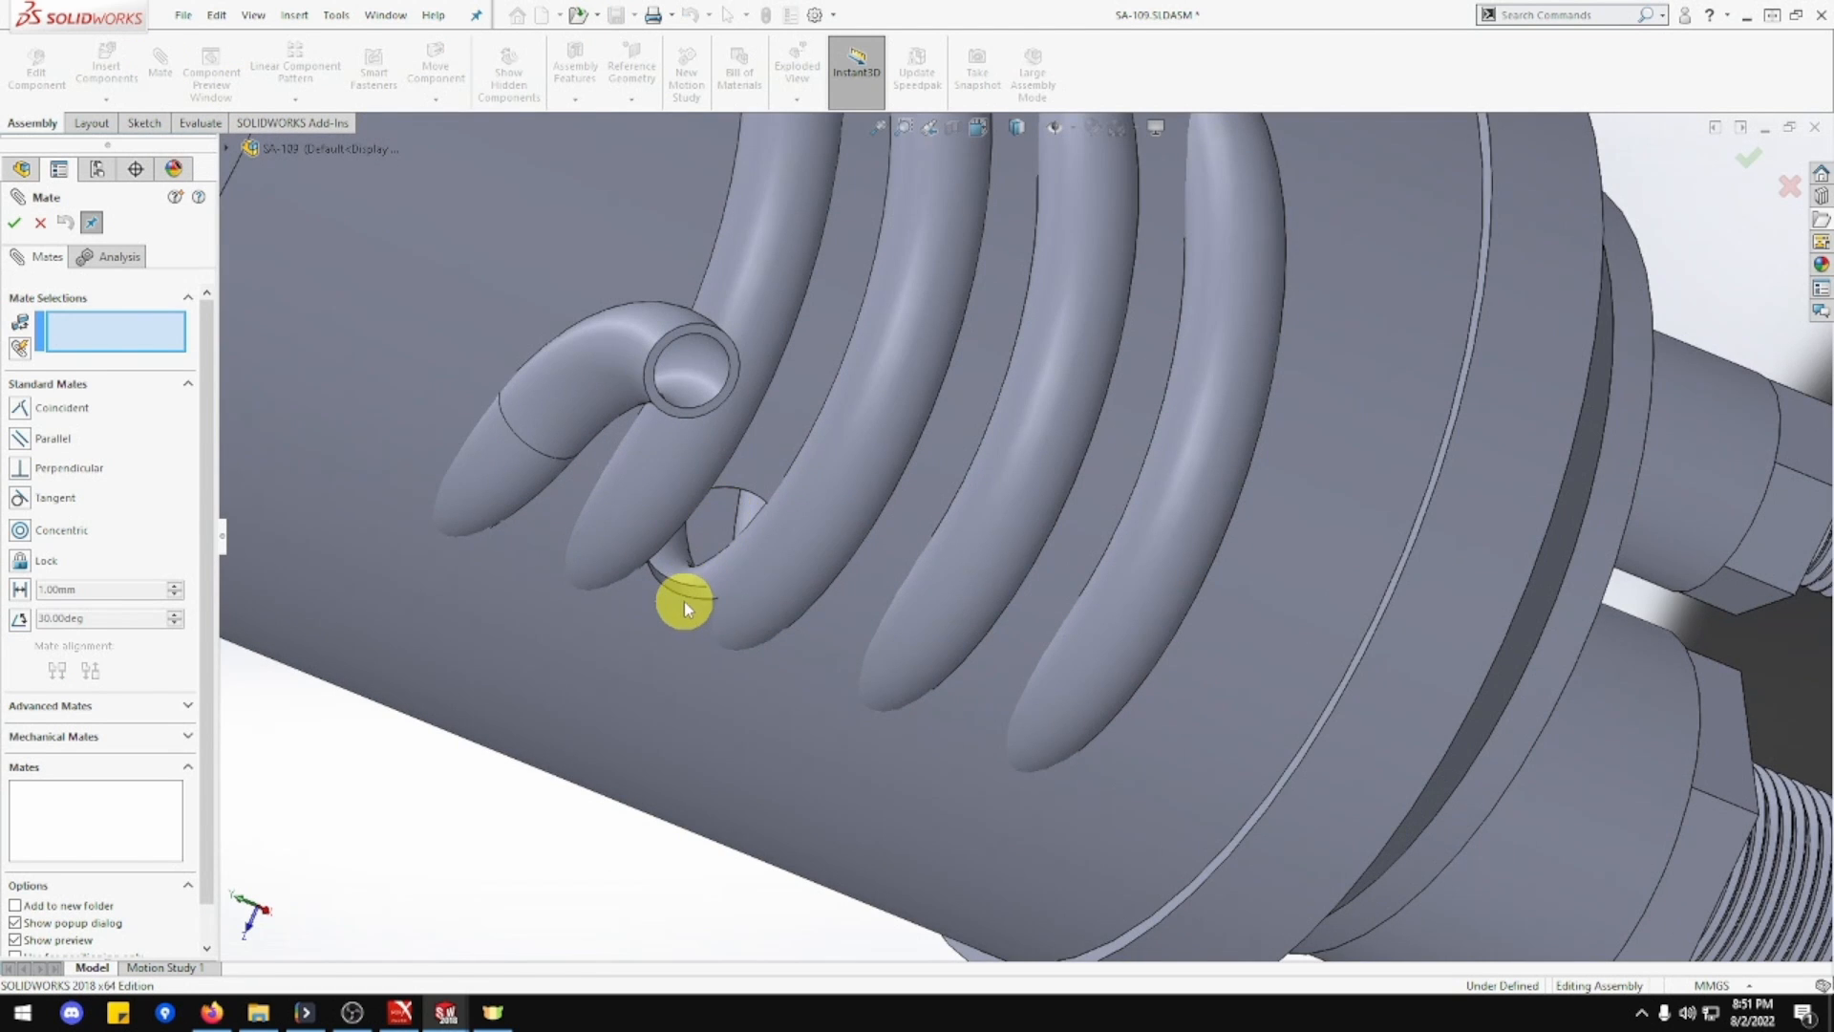
pyautogui.moveTo(689, 589); pyautogui.dragTo(776, 509, button='middle')
pyautogui.click(774, 497)
pyautogui.scroll(3, 798, 529)
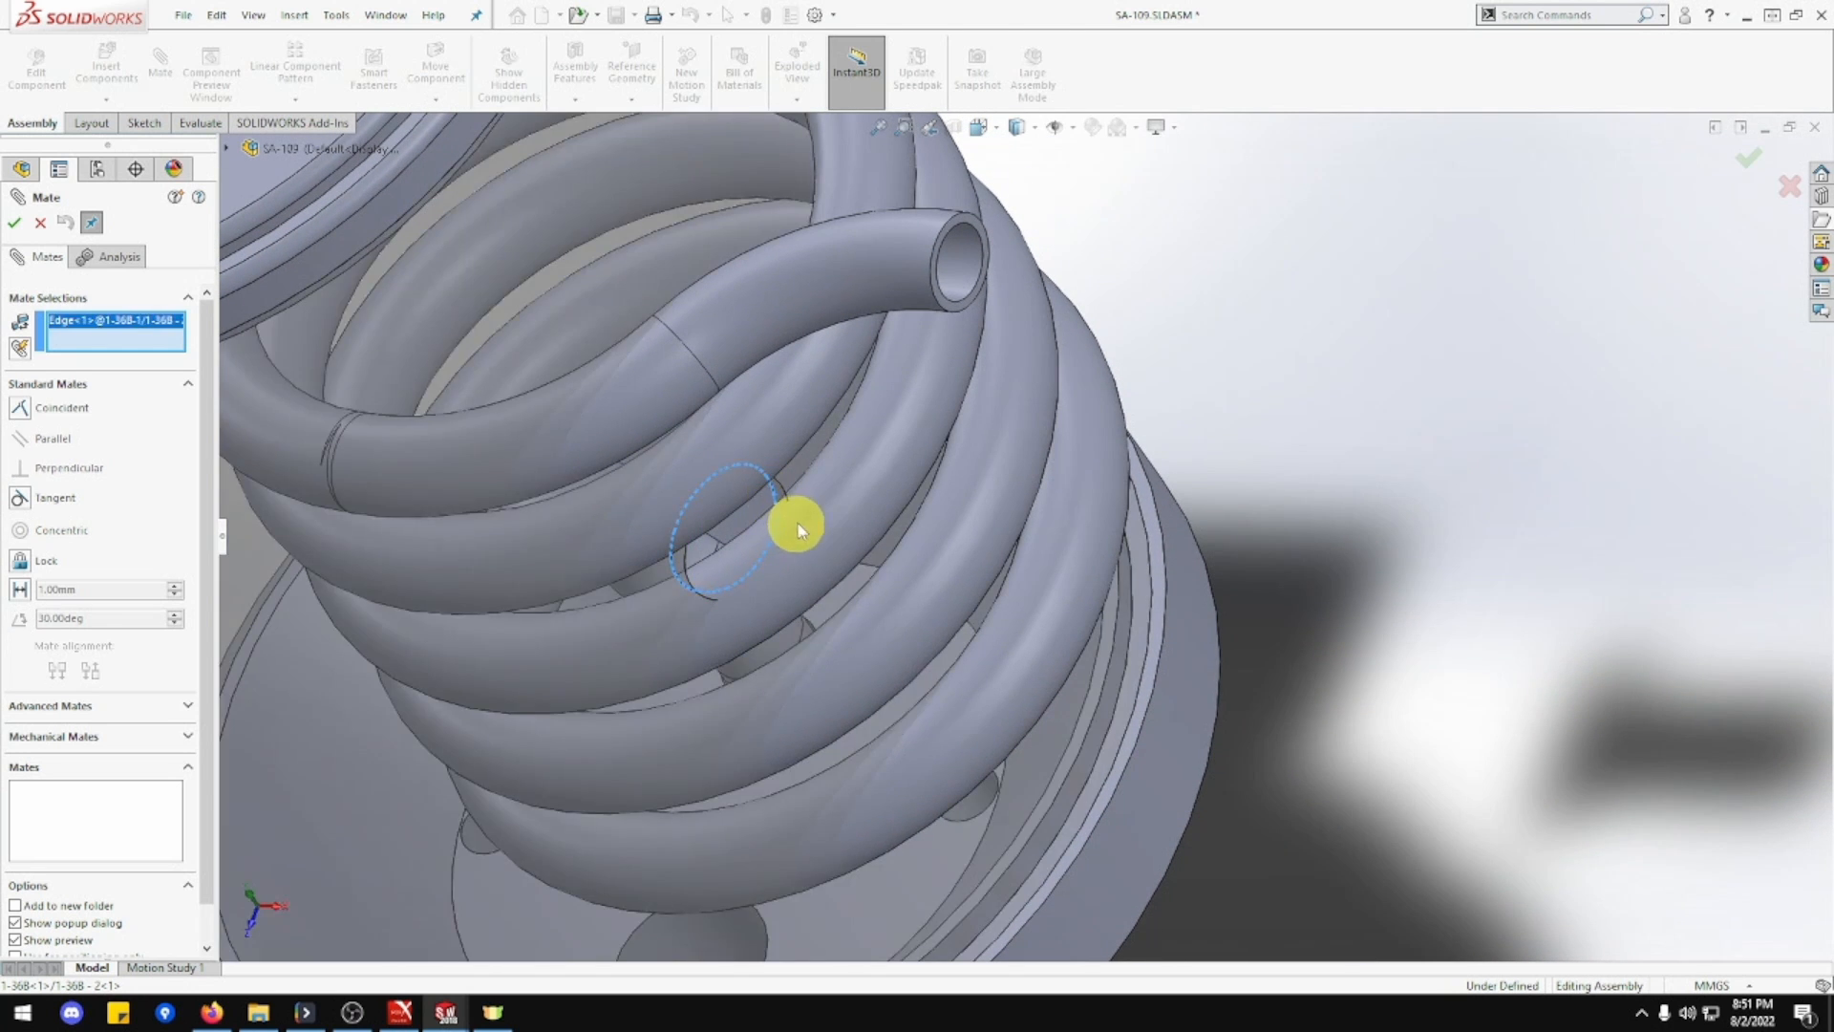
pyautogui.scroll(-5, 1024, 295)
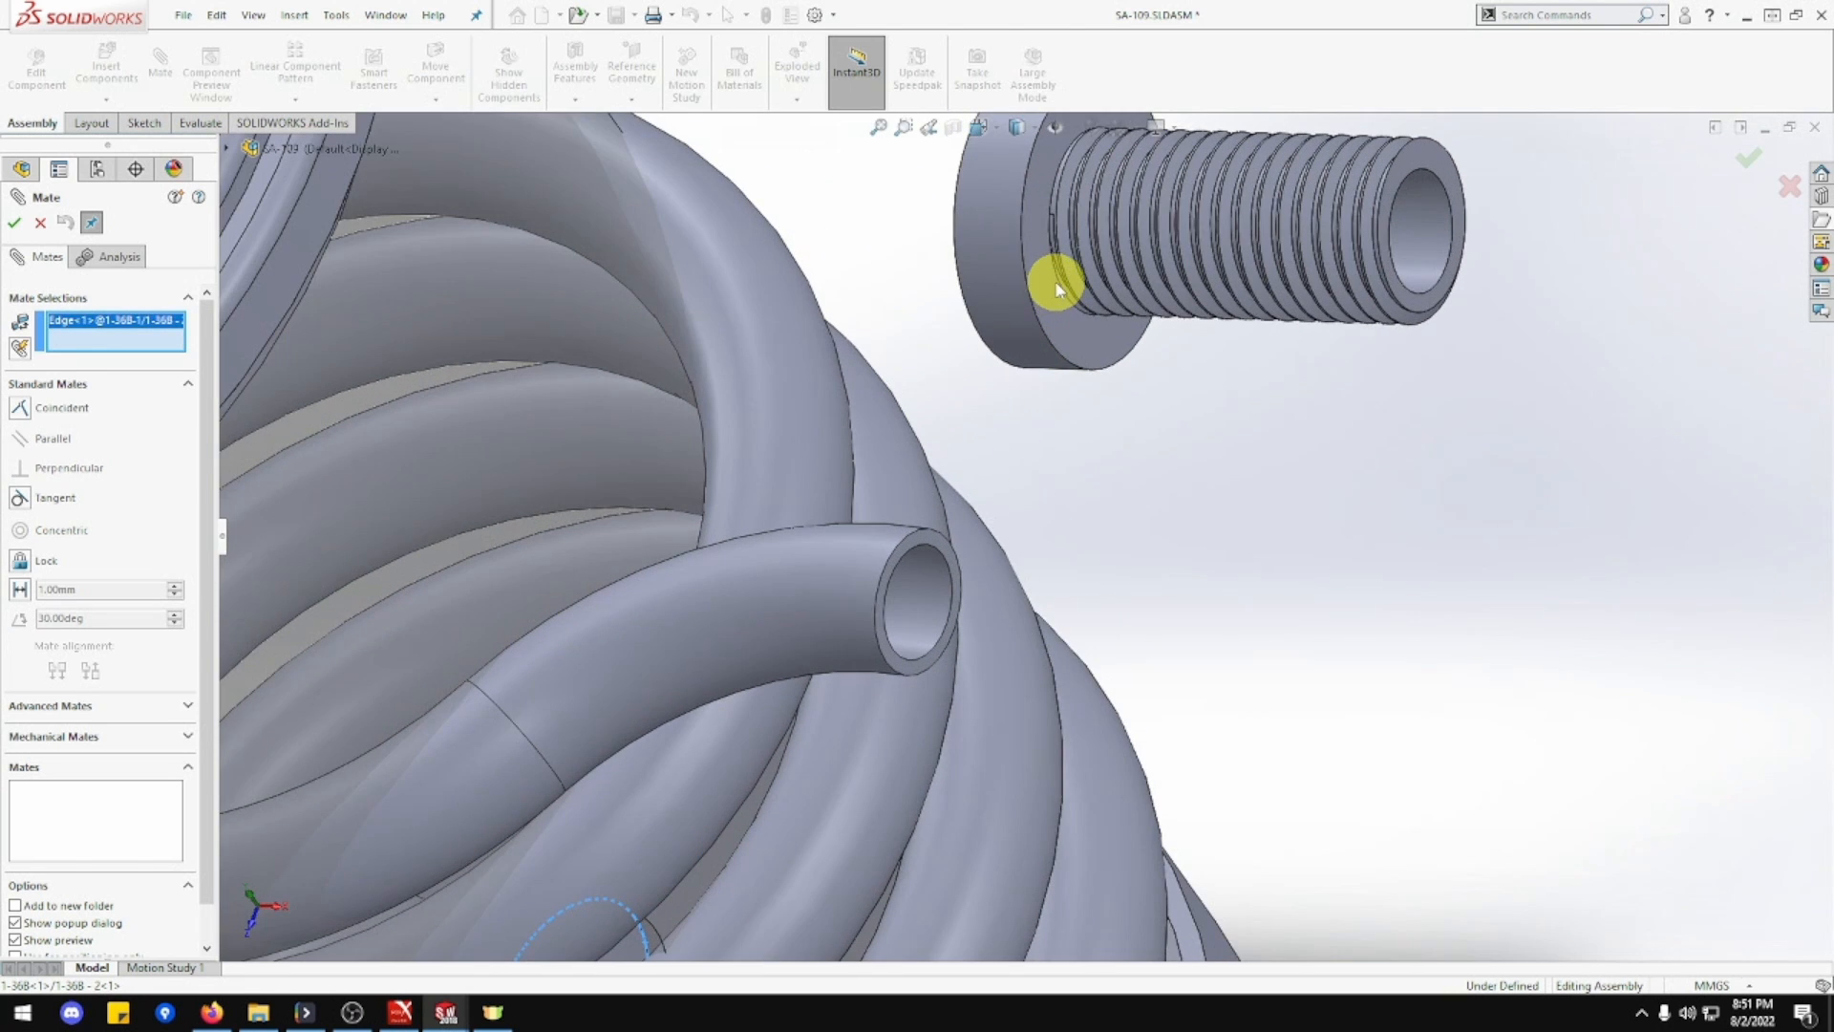
pyautogui.click(1051, 279)
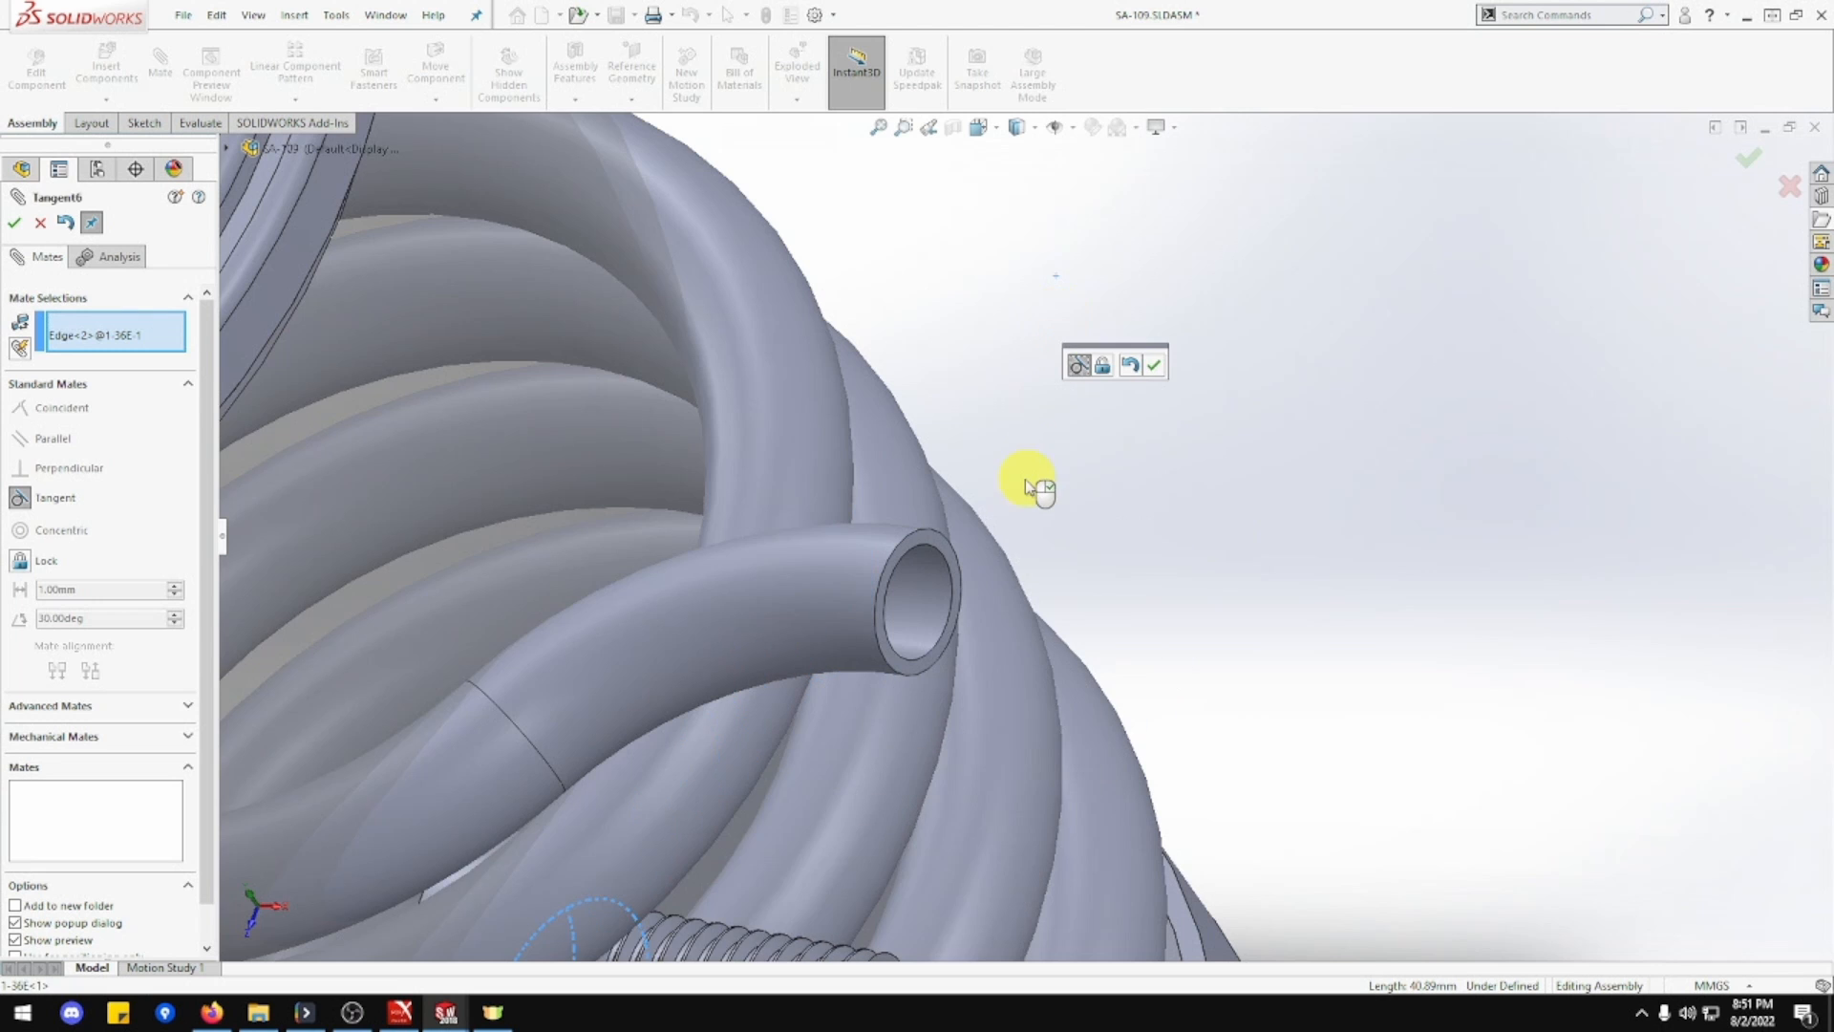
pyautogui.scroll(4, 1027, 535)
pyautogui.click(1156, 365)
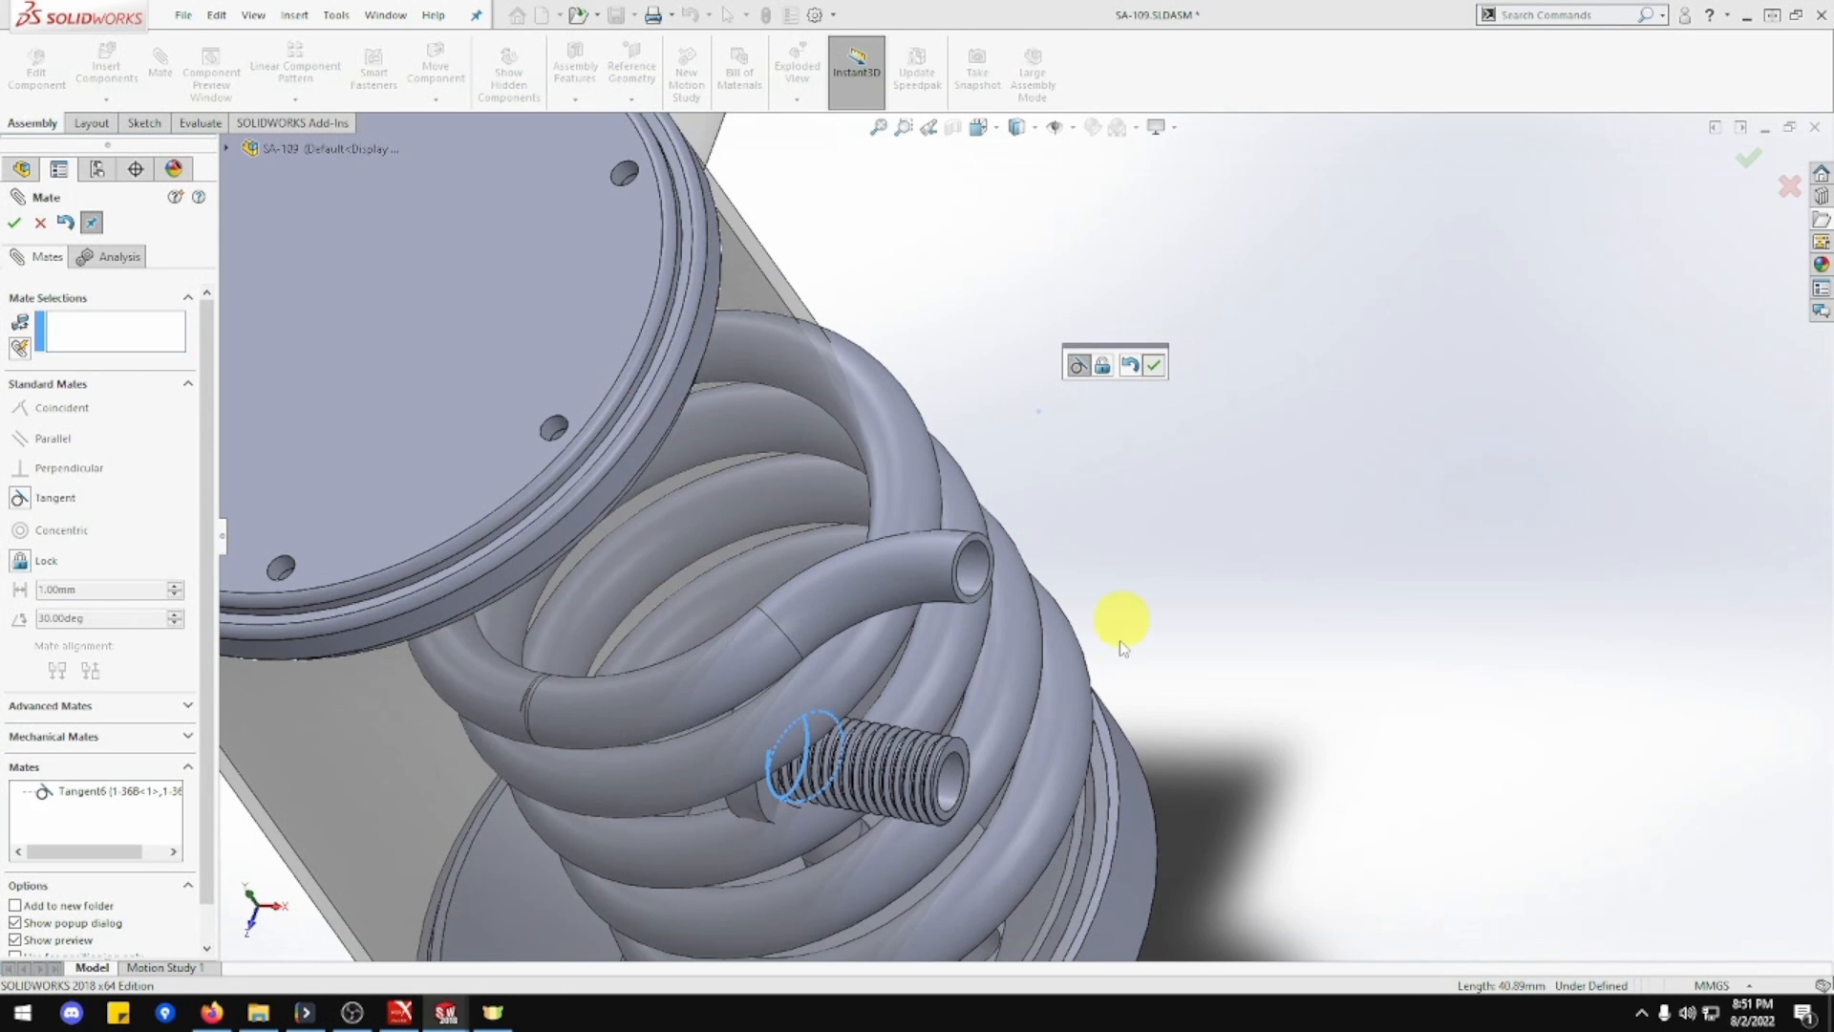
# Test the movement of fitting 1-36E at the side hole and delete its tangent mate.
pyautogui.scroll(-8, 1060, 659)
pyautogui.moveTo(975, 607); pyautogui.dragTo(1022, 597, button='middle')
pyautogui.moveTo(840, 686); pyautogui.dragTo(725, 772)
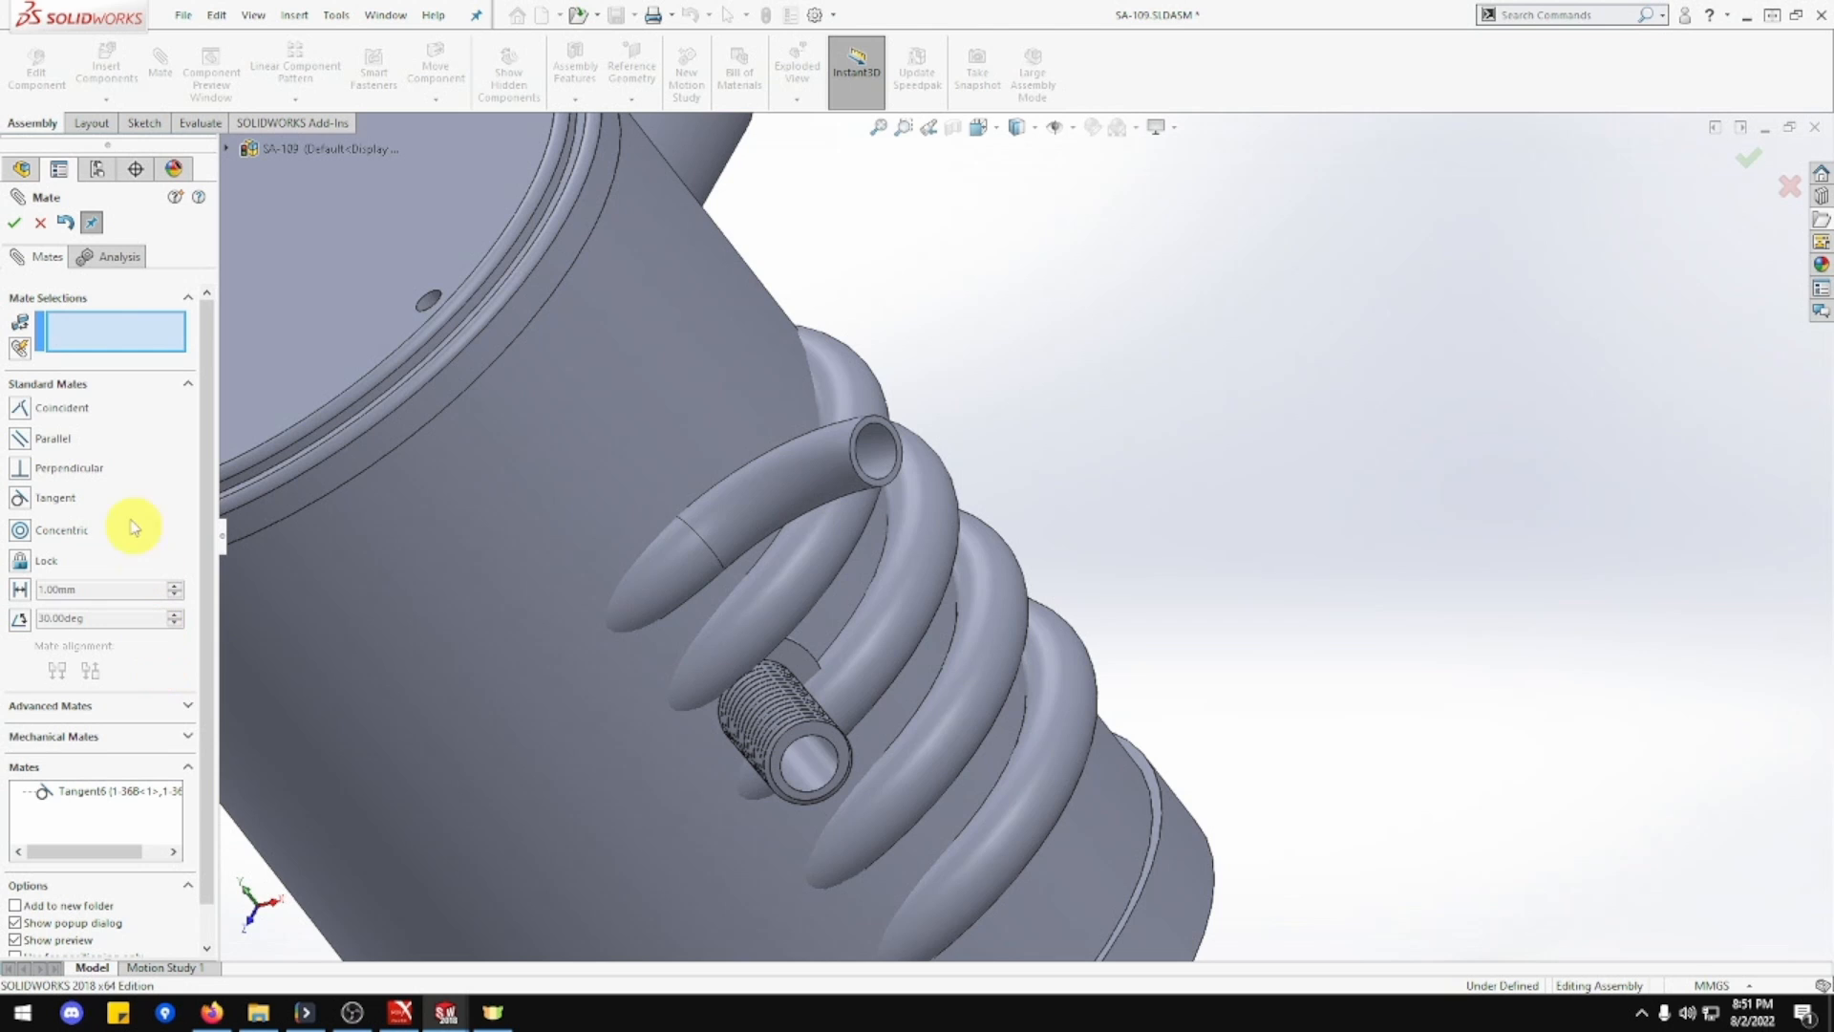
pyautogui.rightClick(111, 795)
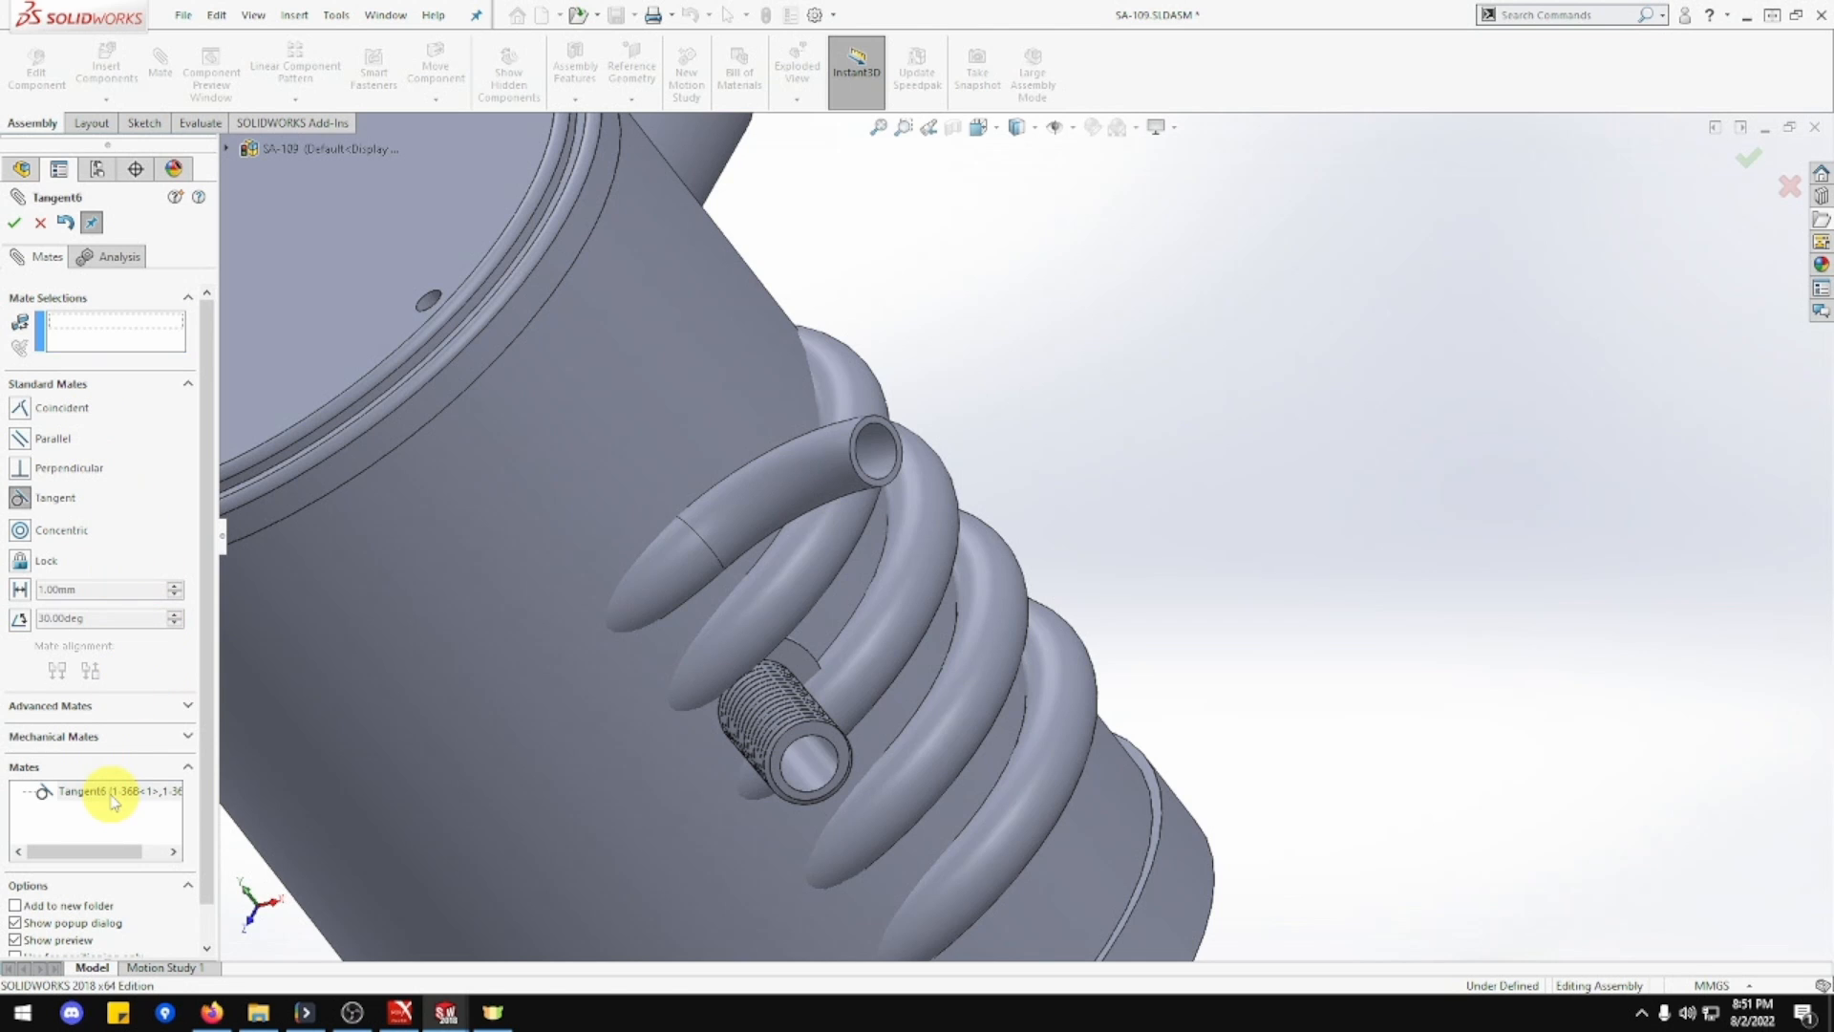
pyautogui.click(160, 807)
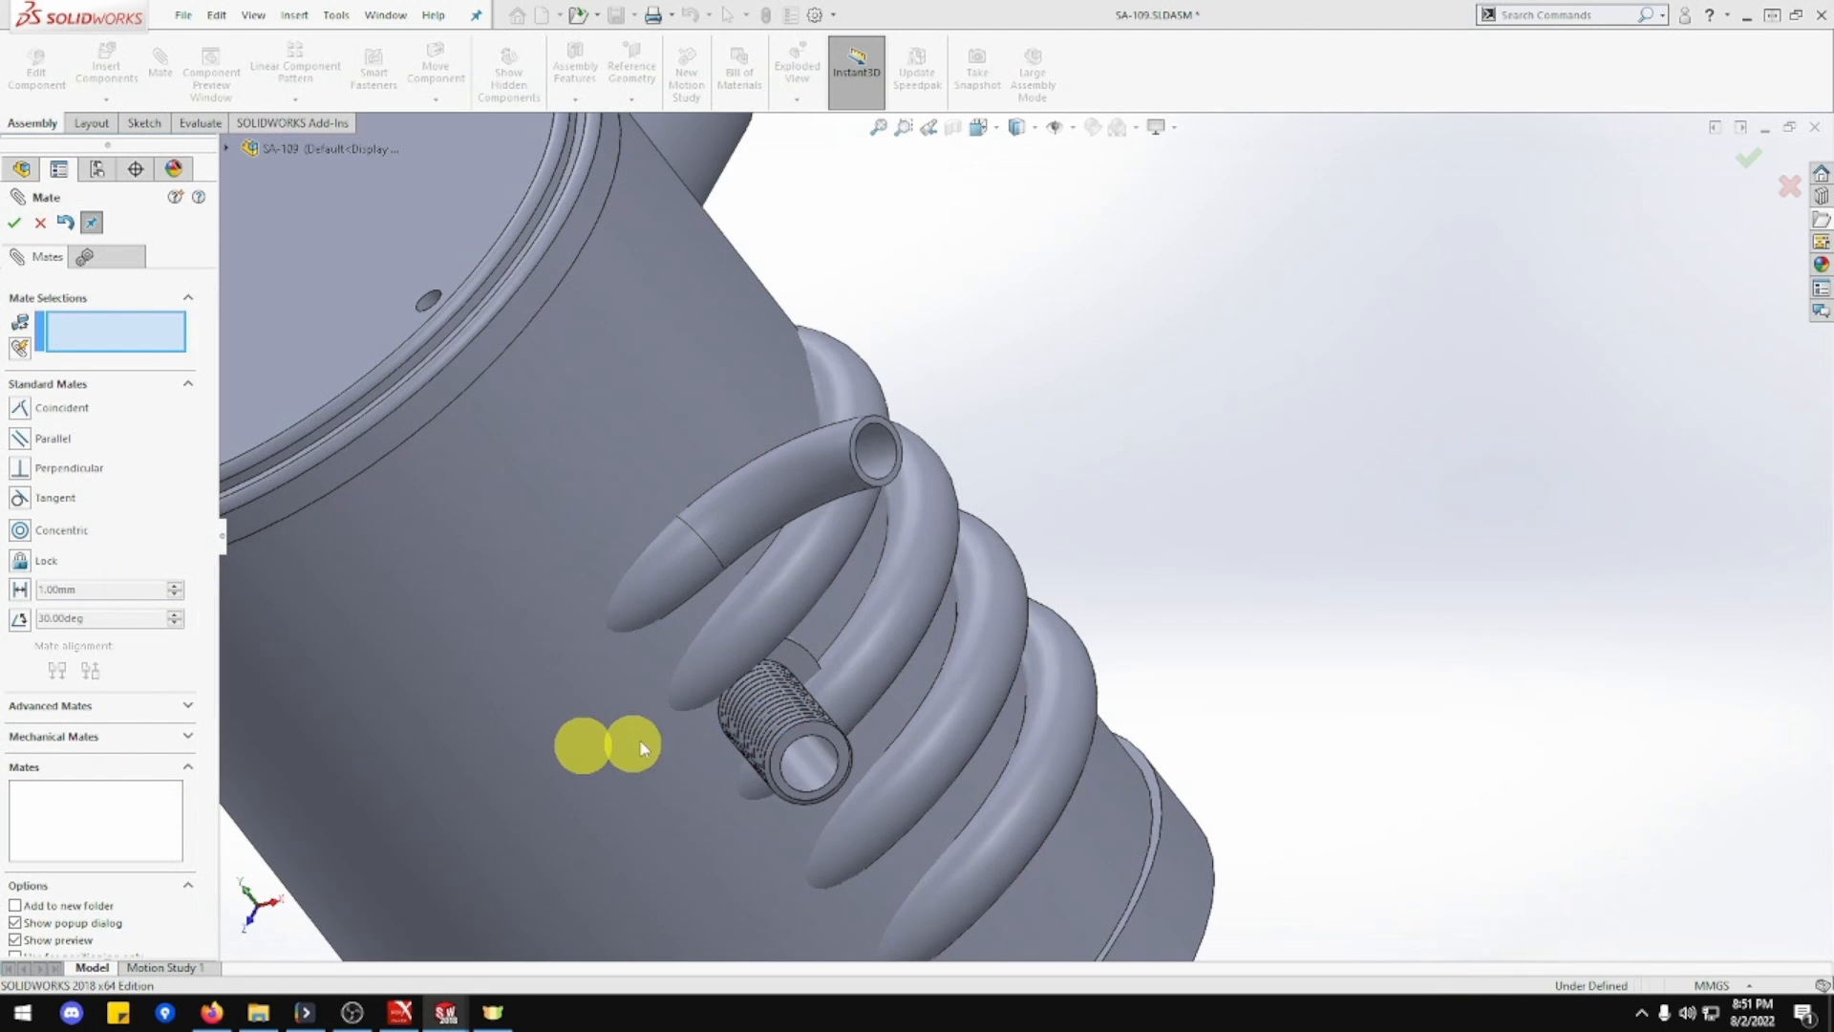
# Undo the mate deletion, the tangent mate and the insertion of fitting 1-36E.
pyautogui.hotkey('ctrl', 'z')
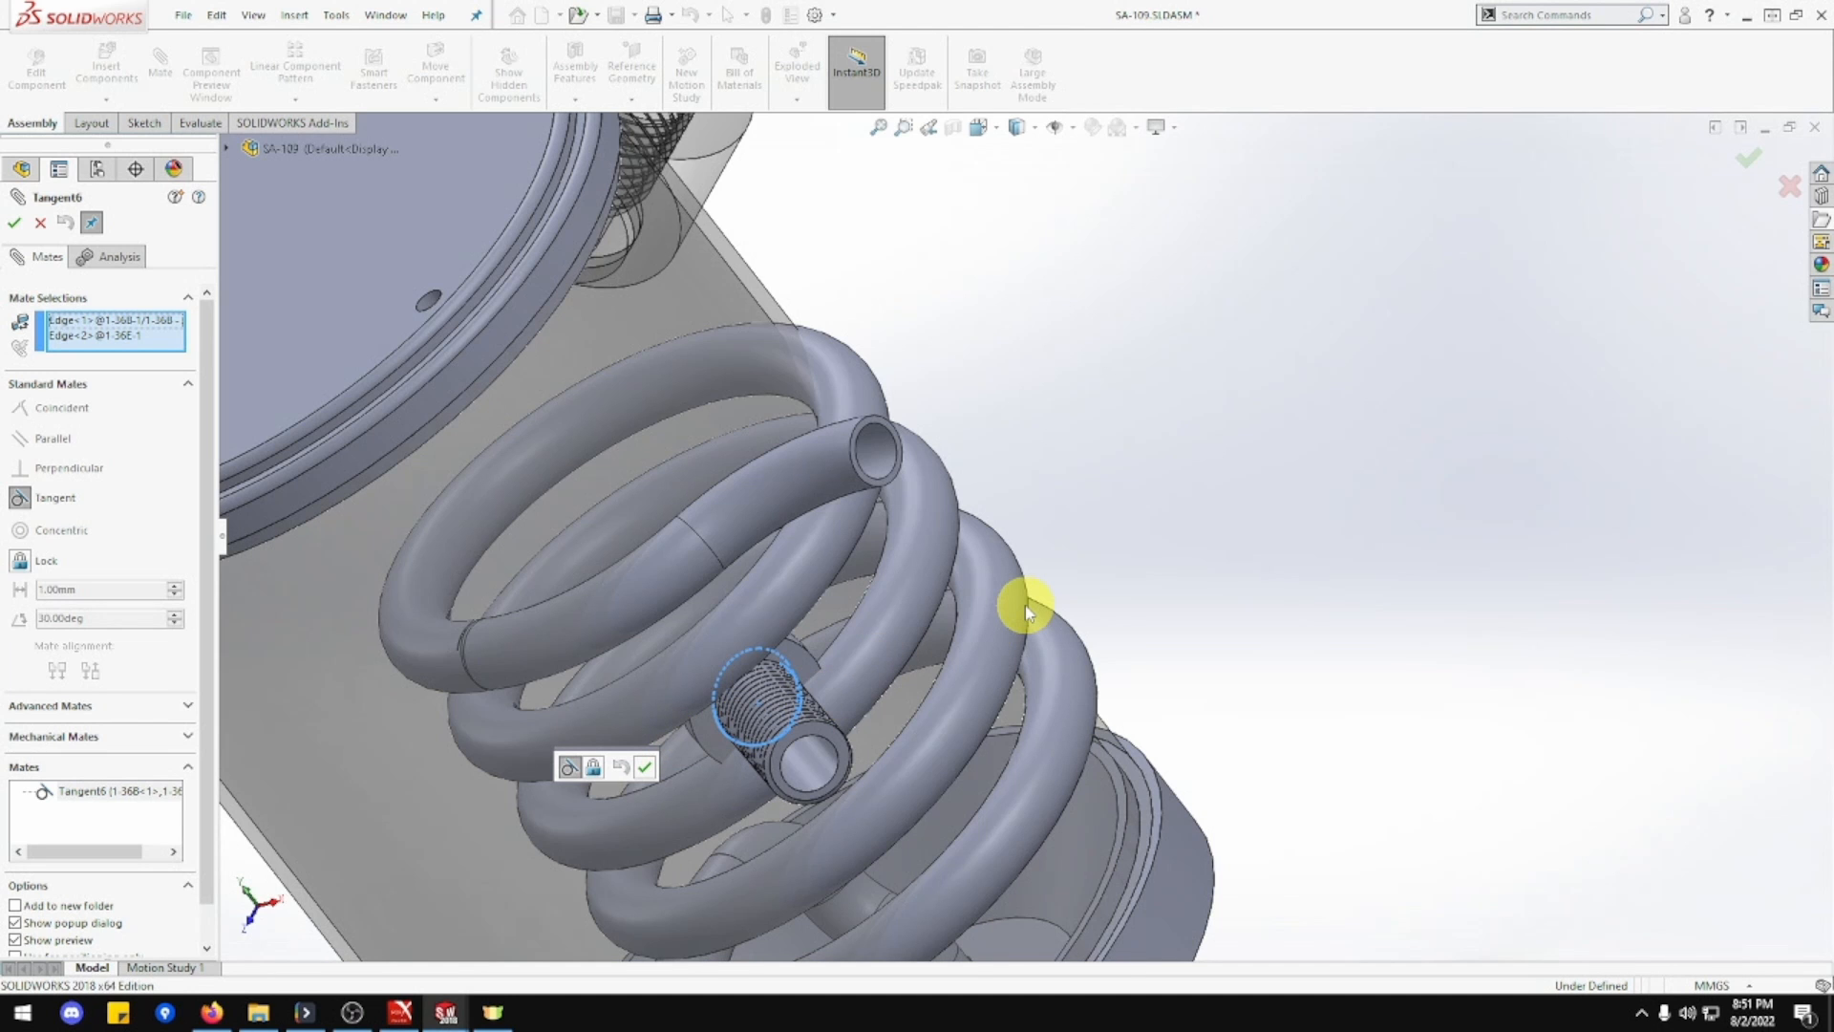
pyautogui.press('Return')
pyautogui.scroll(-5, 1025, 609)
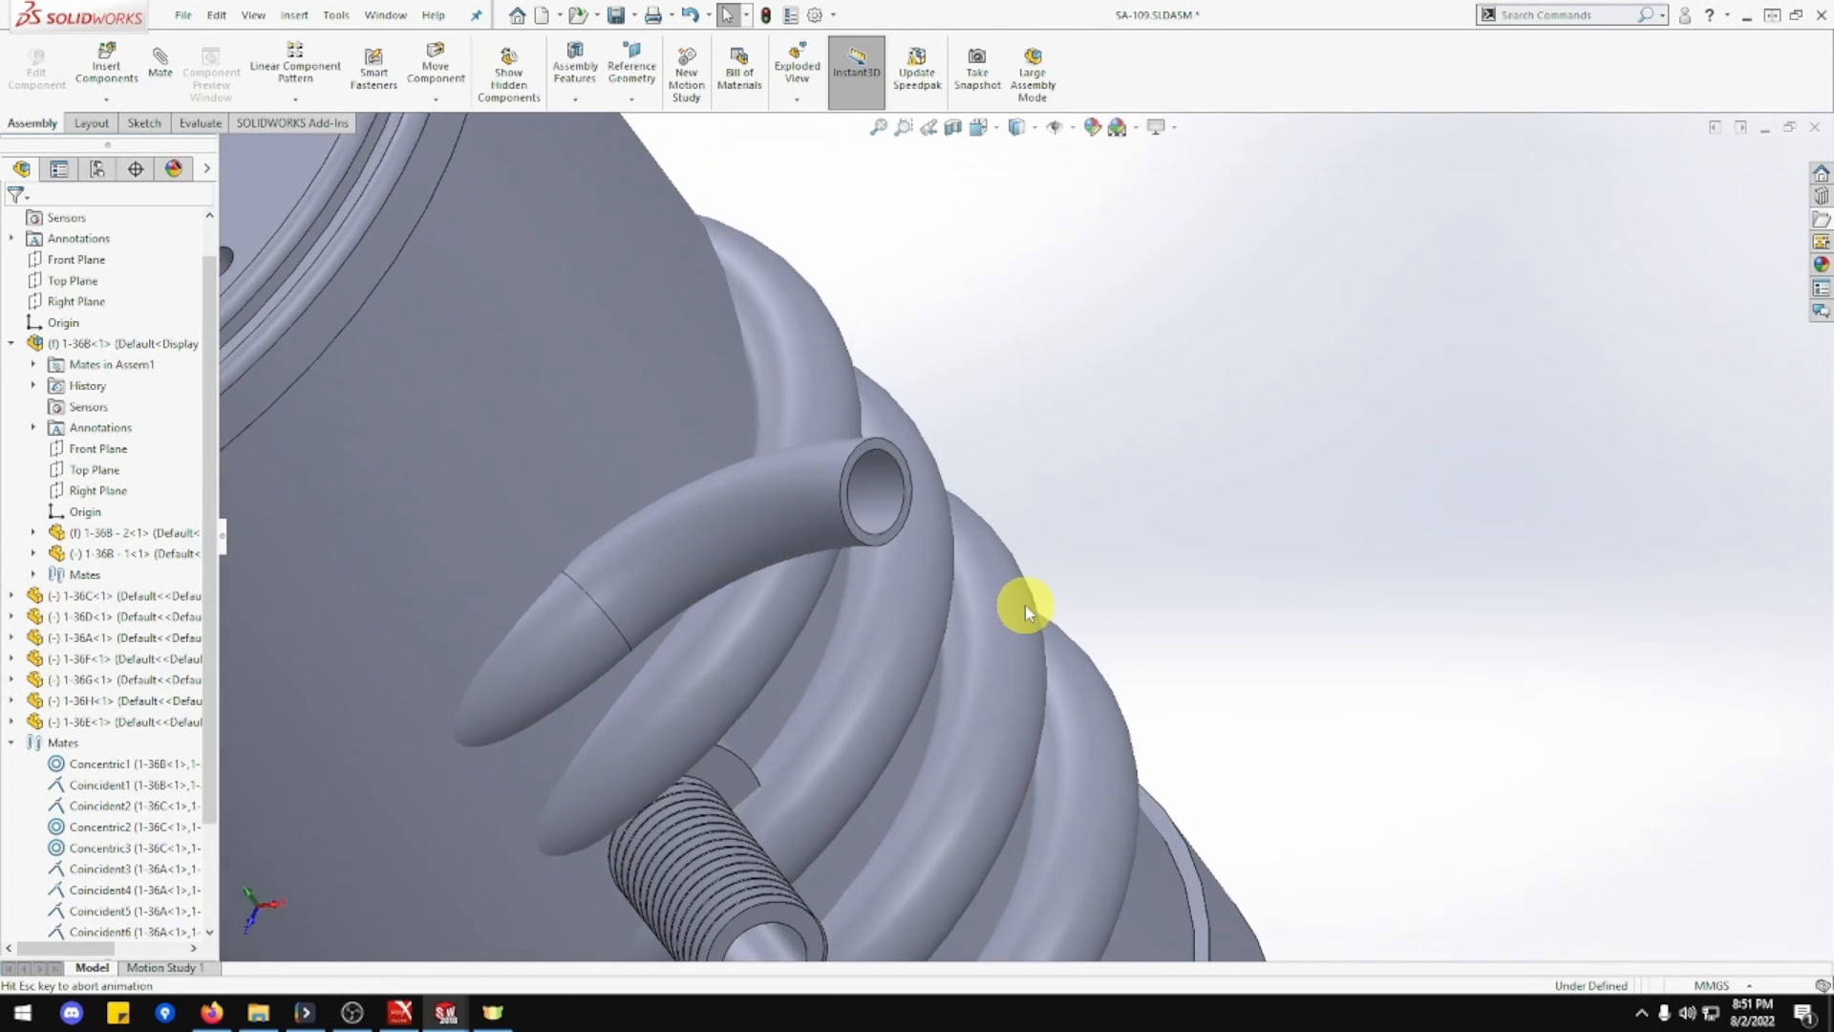
pyautogui.hotkey('ctrl', 'z')
pyautogui.hotkey('ctrl', 'z')
pyautogui.hotkey('ctrl', 'z')
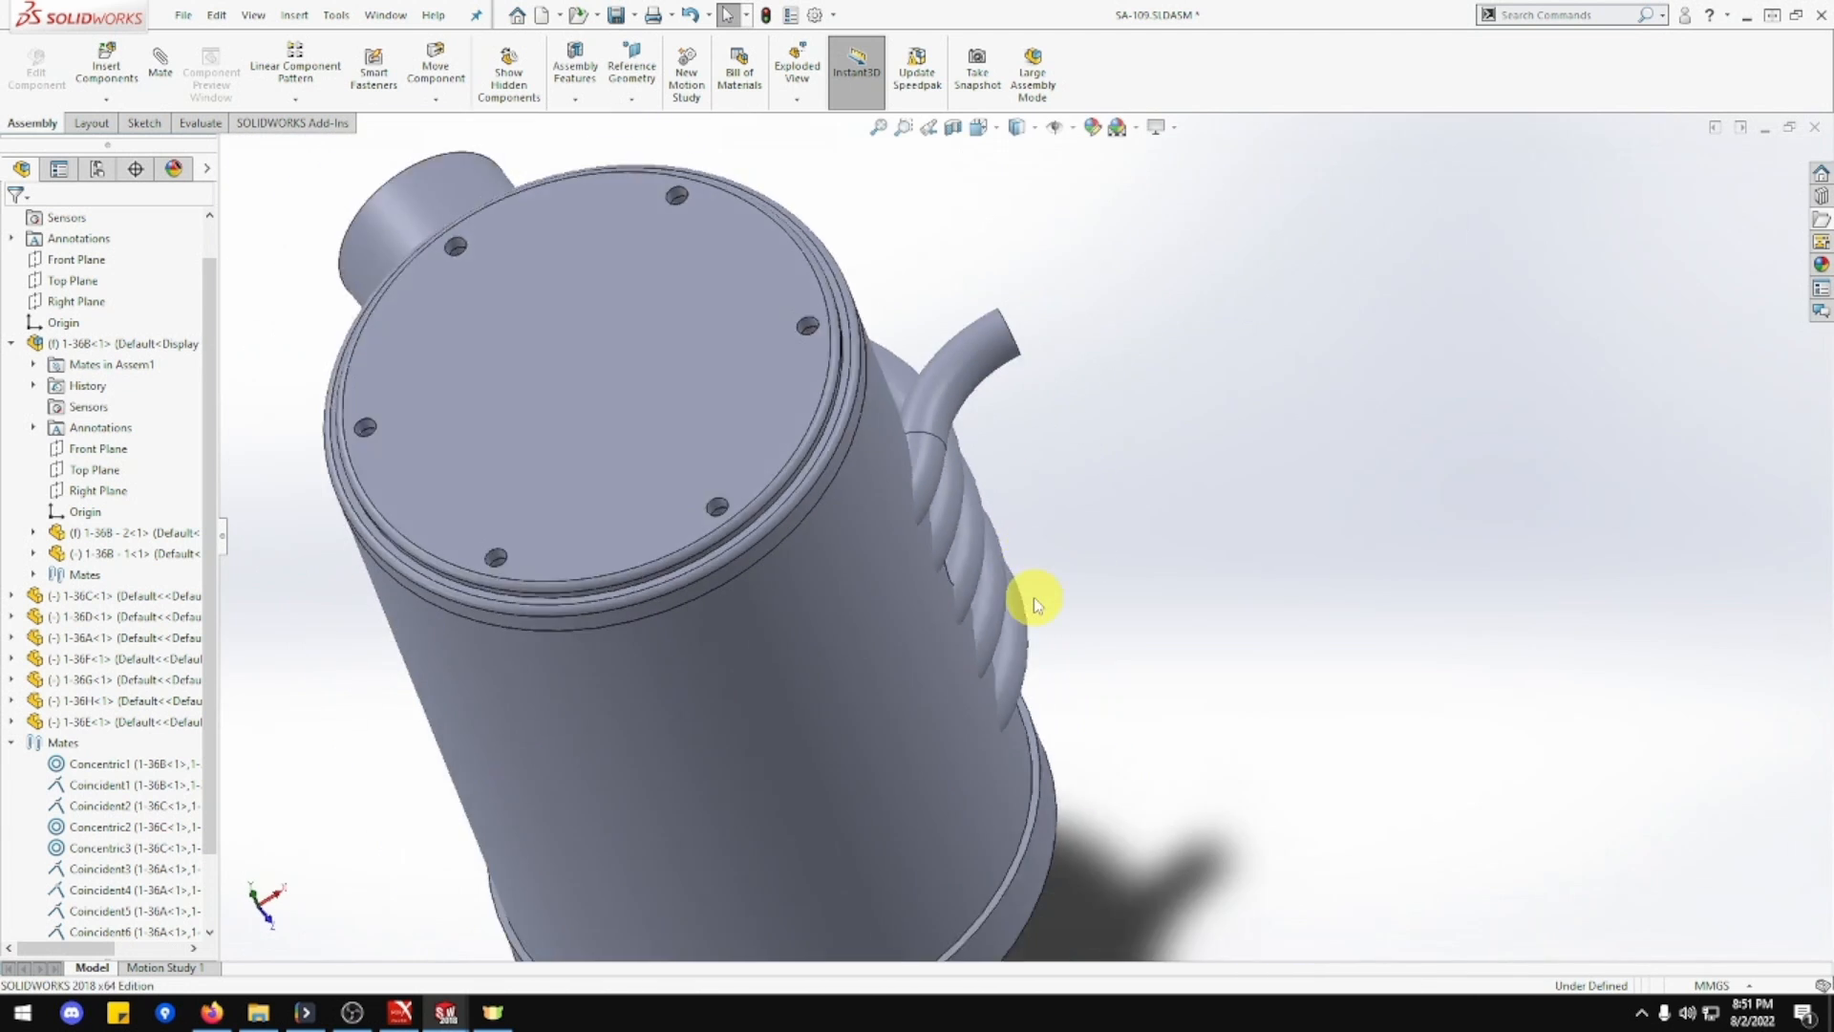
pyautogui.moveTo(1011, 588); pyautogui.dragTo(872, 646, button='middle')
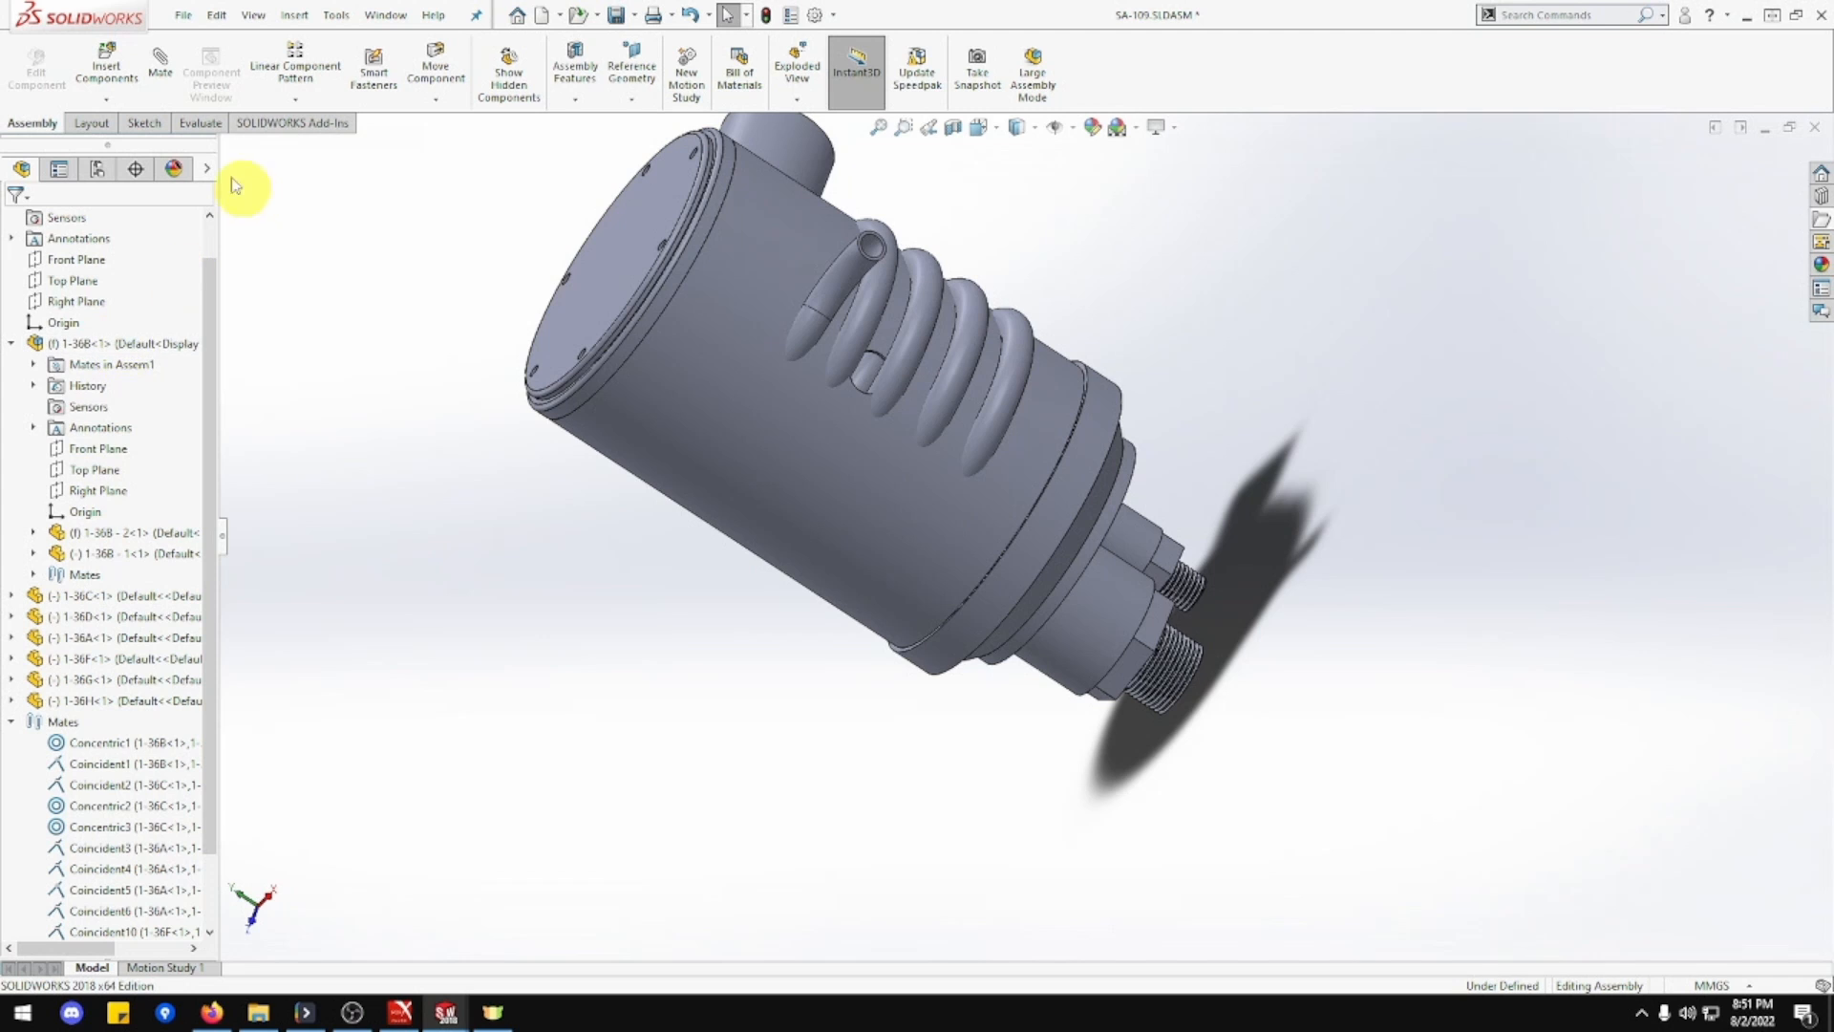
# Insert one instance of part 1-36E, placing it outside the vessel beside the coil.
pyautogui.click(127, 80)
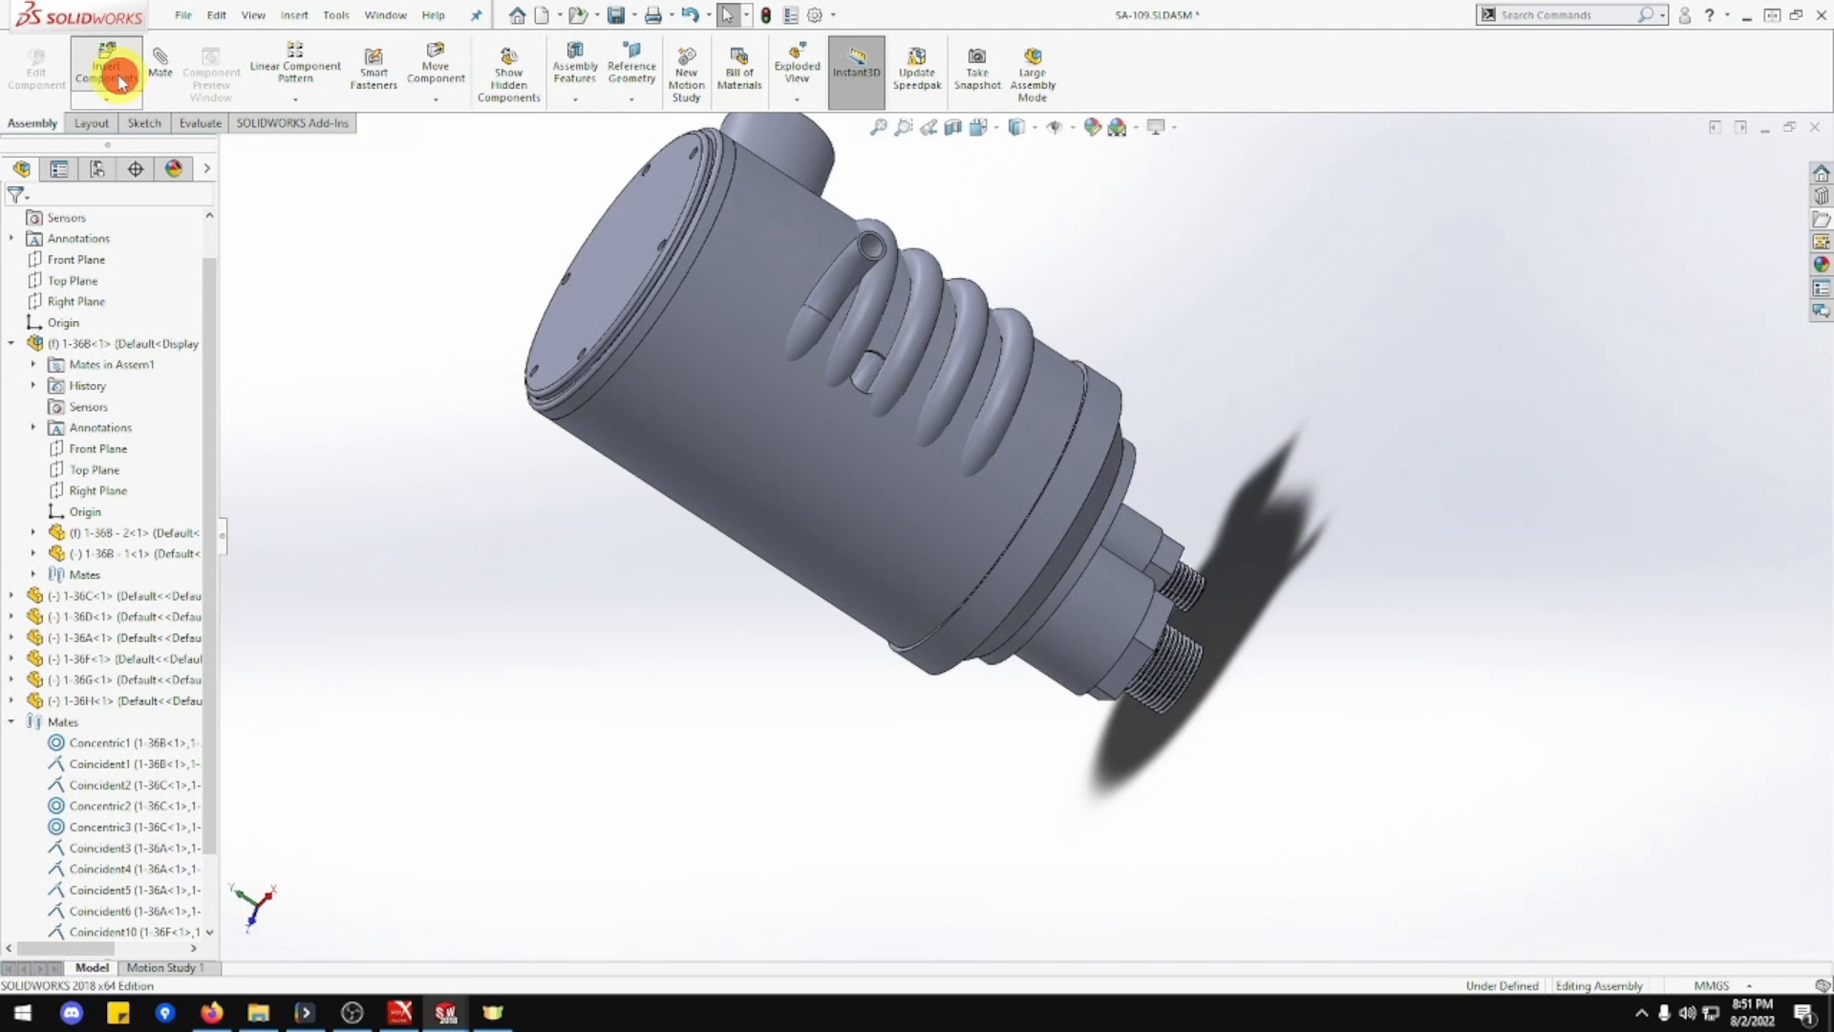
pyautogui.scroll(-1, 101, 463)
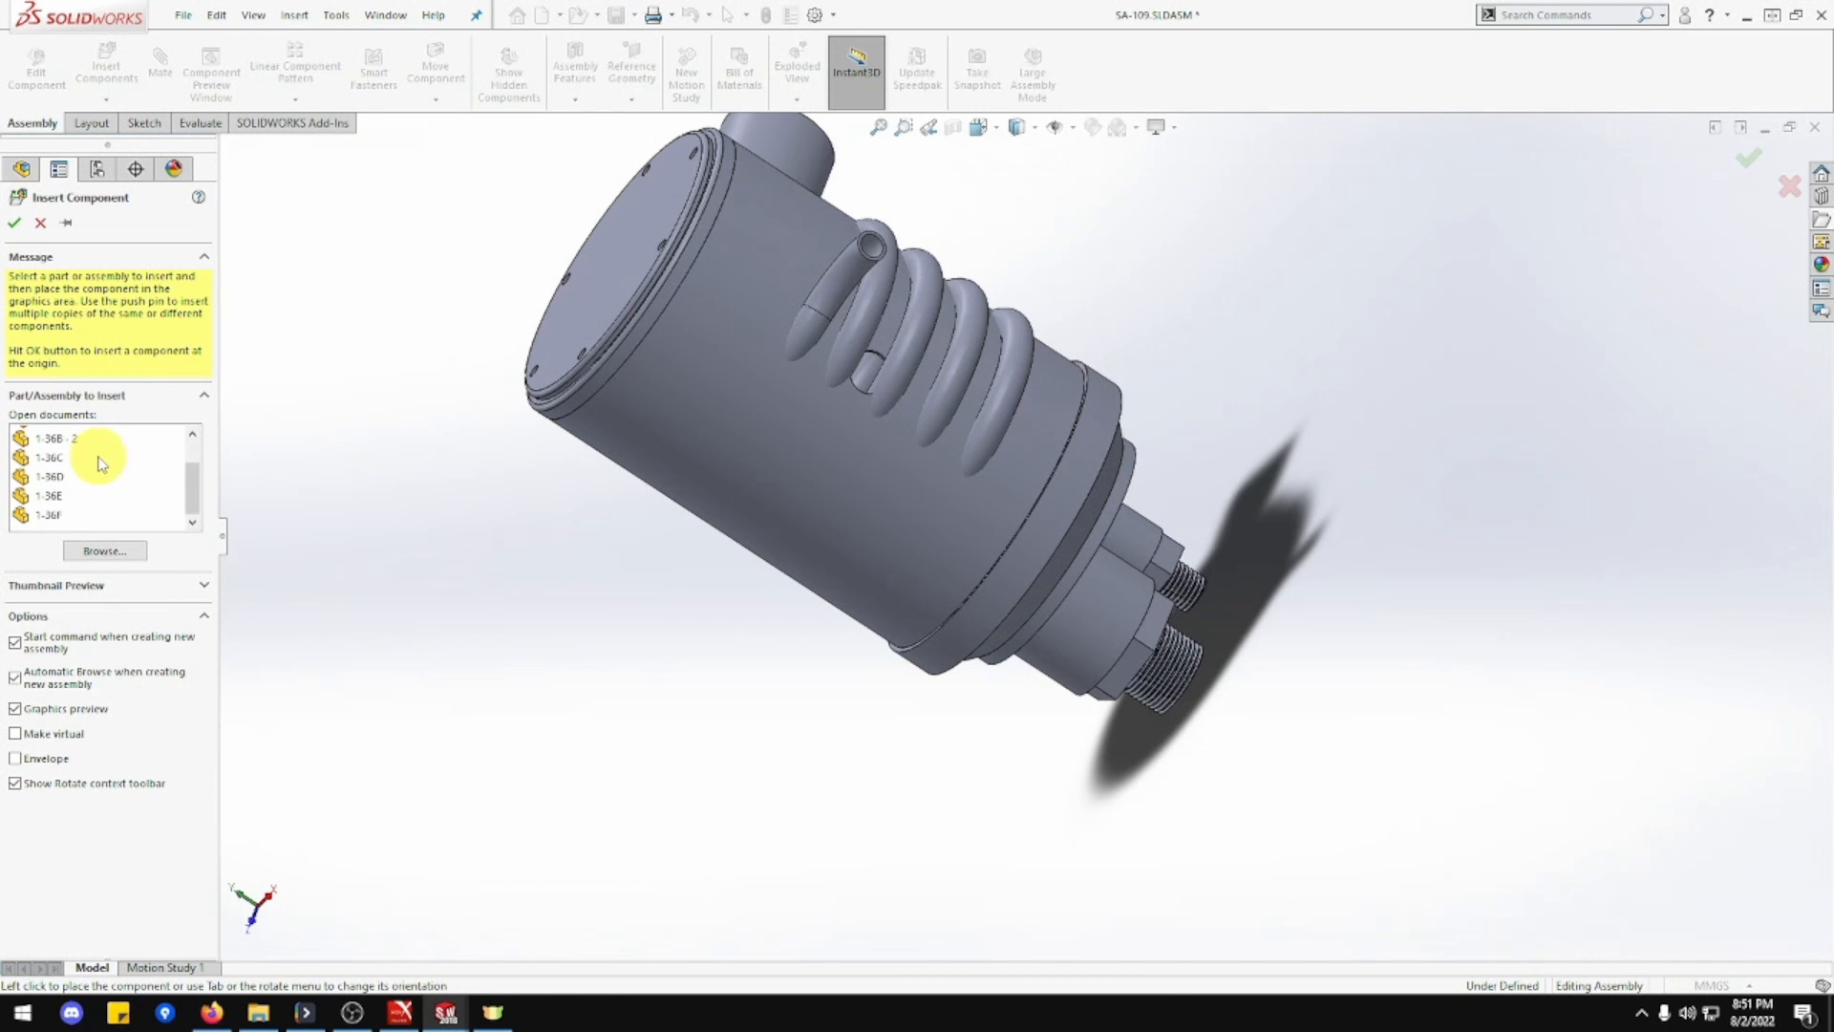
pyautogui.click(53, 491)
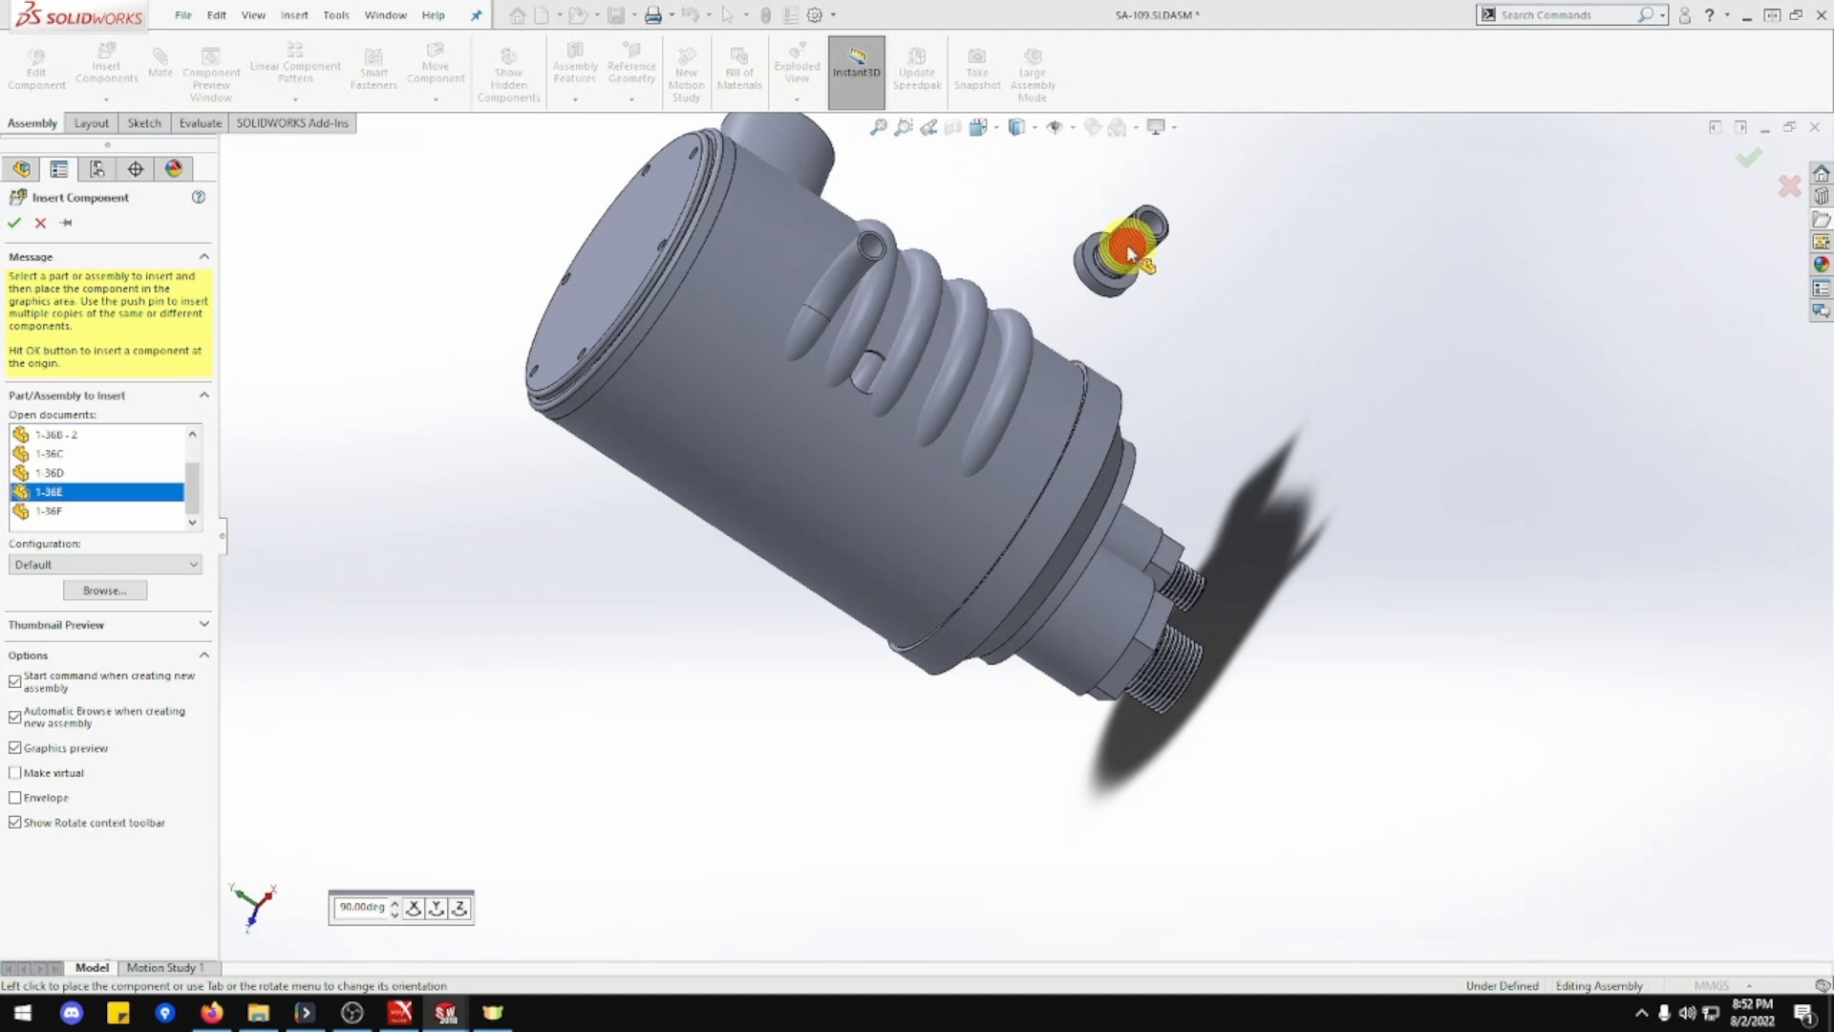
pyautogui.click(1130, 278)
# Add a tangent mate between the vessel's round side-hole edge and the flange edge of fitting 1-36E.
pyautogui.scroll(-5, 1125, 287)
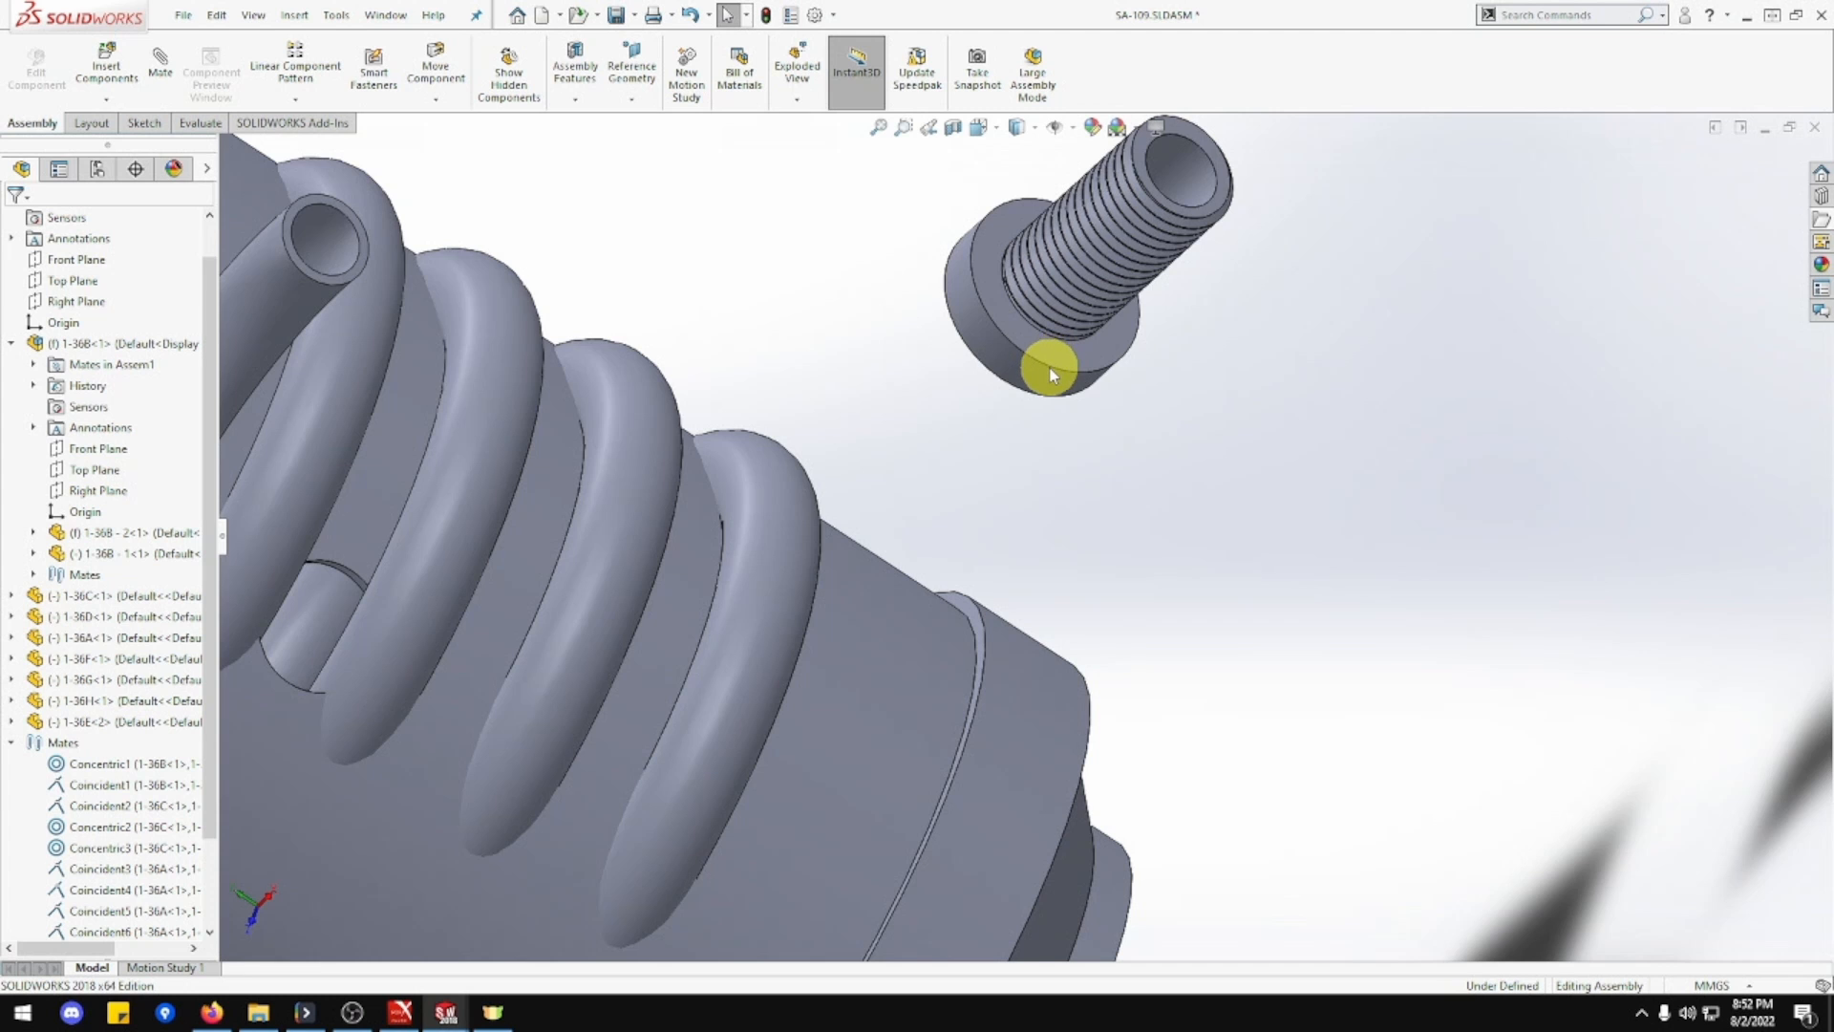
pyautogui.click(1051, 372)
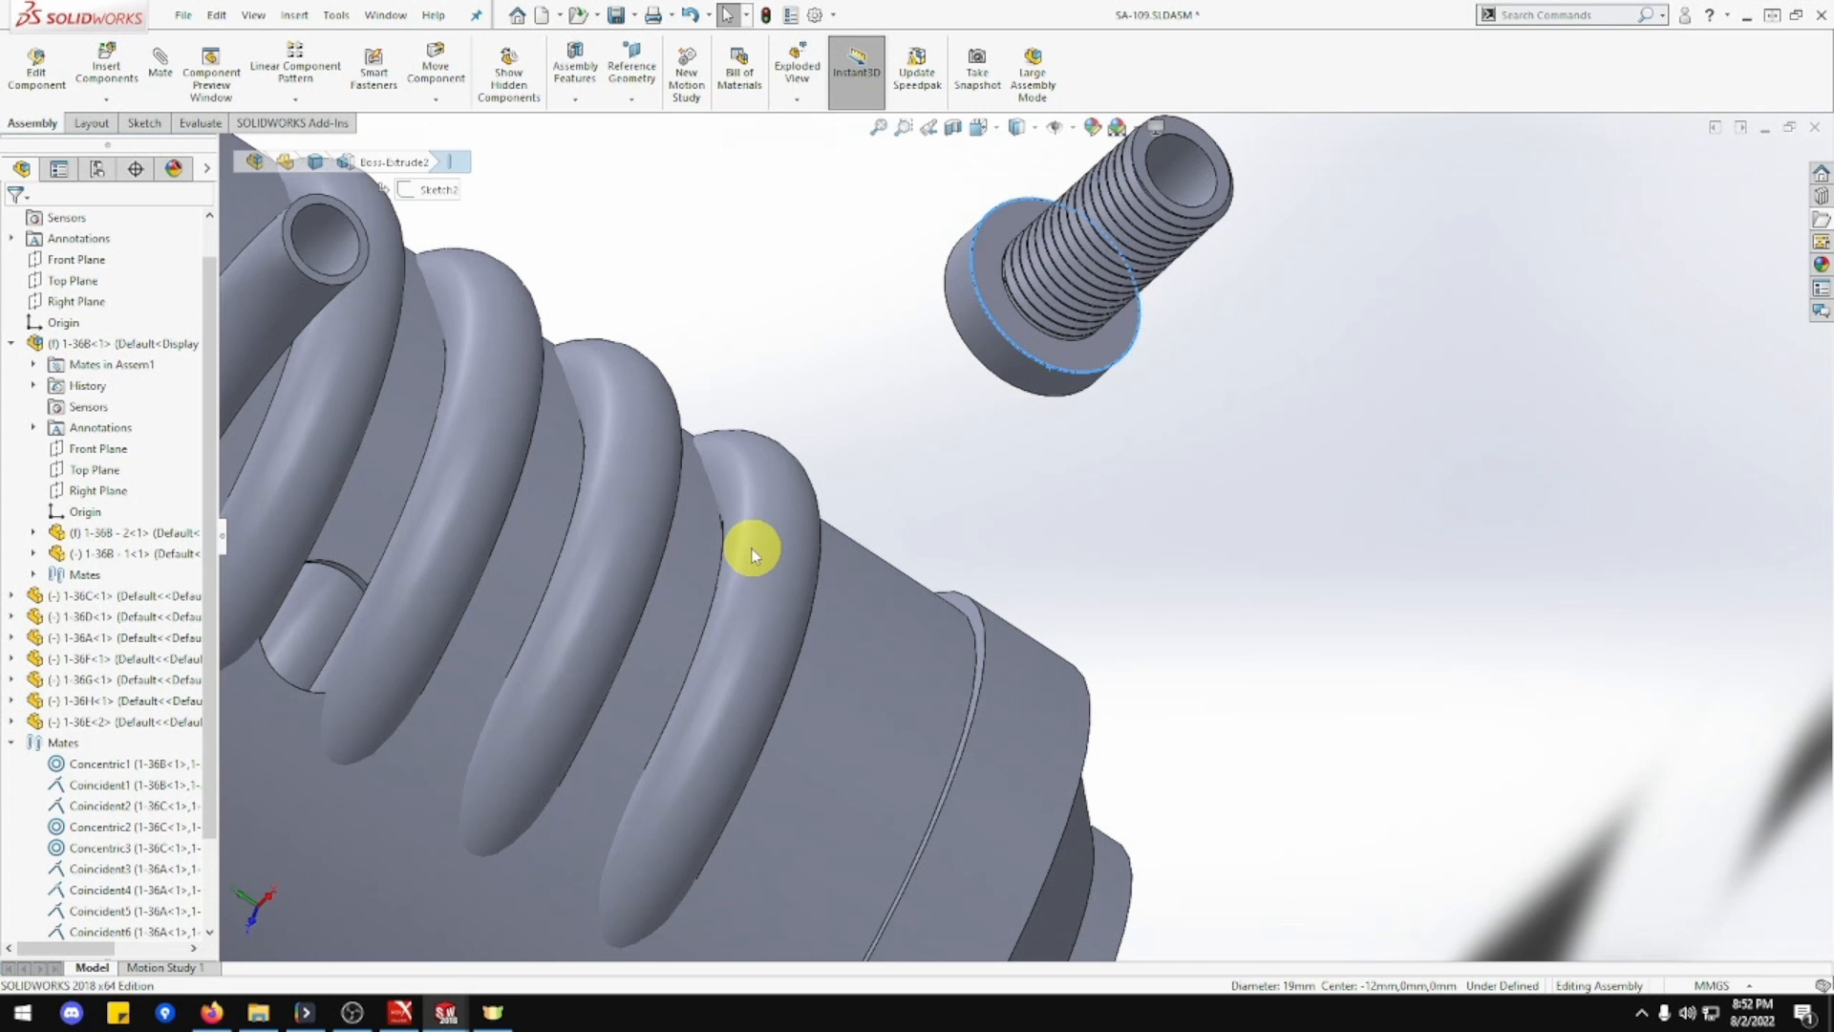
pyautogui.scroll(-5, 684, 557)
pyautogui.scroll(-6, 741, 550)
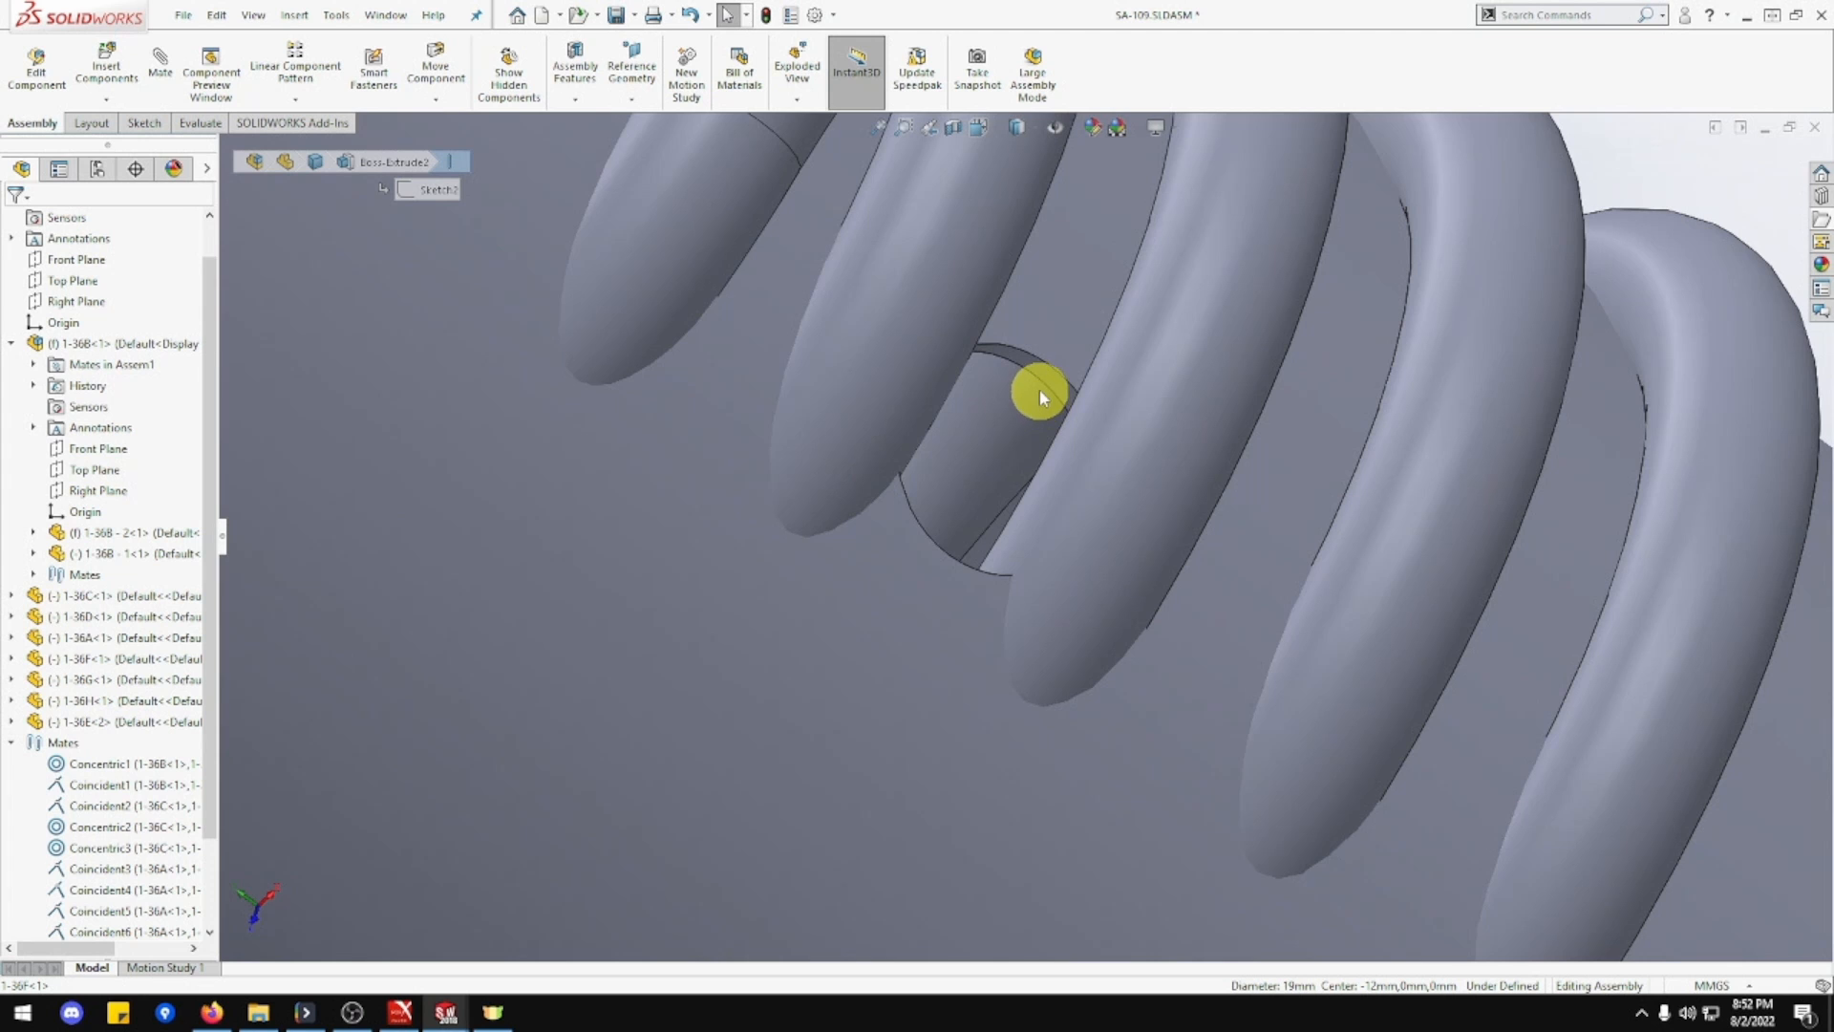
pyautogui.click(1047, 388)
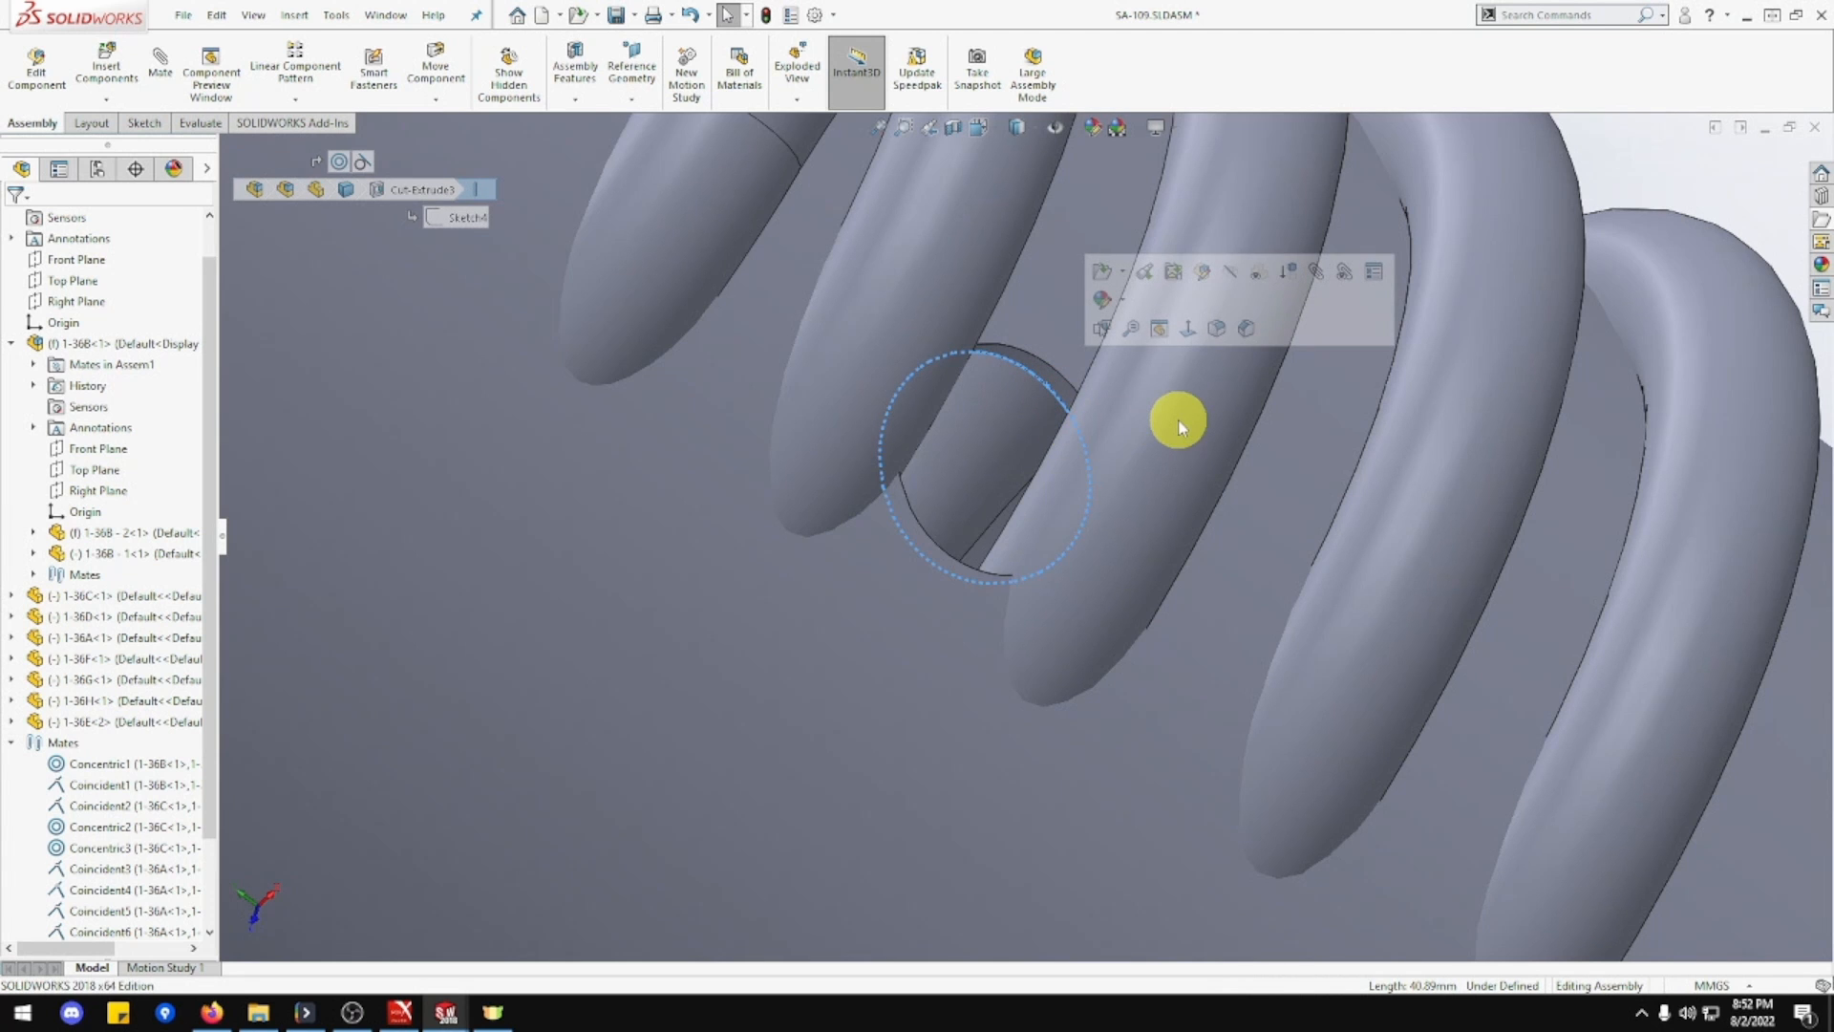
pyautogui.scroll(5, 1182, 426)
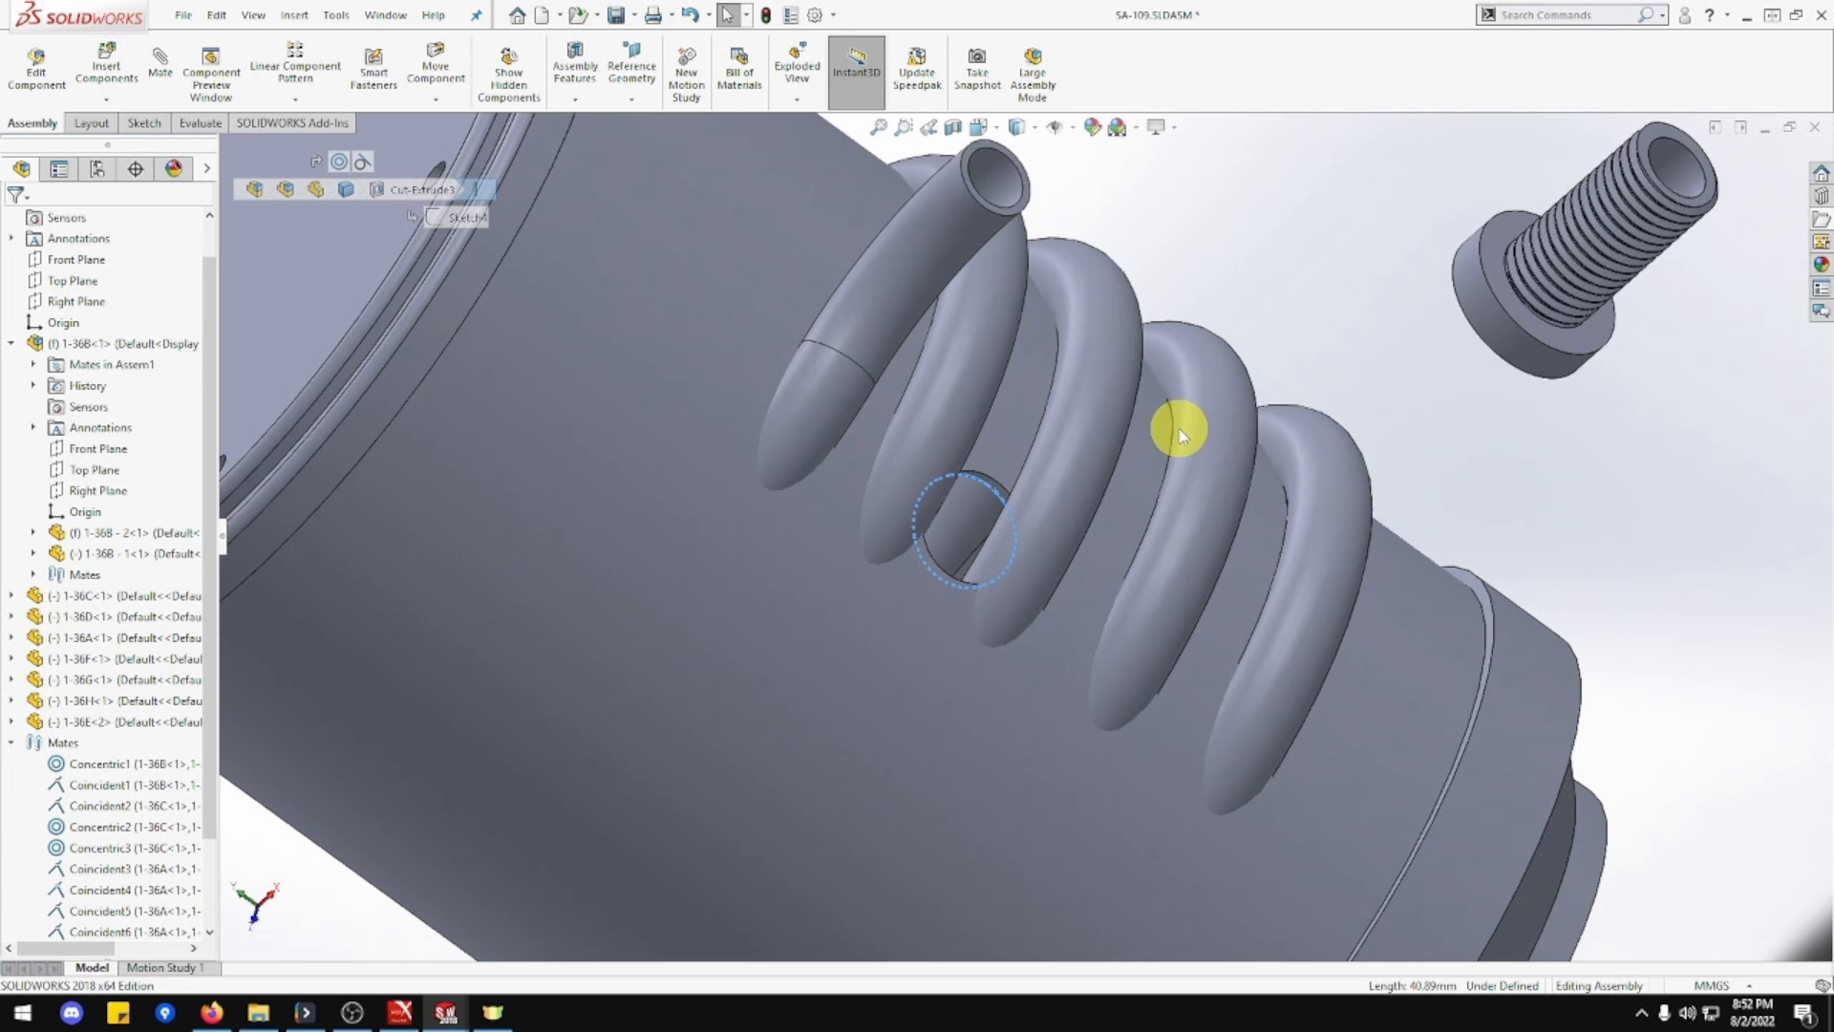
pyautogui.click(160, 62)
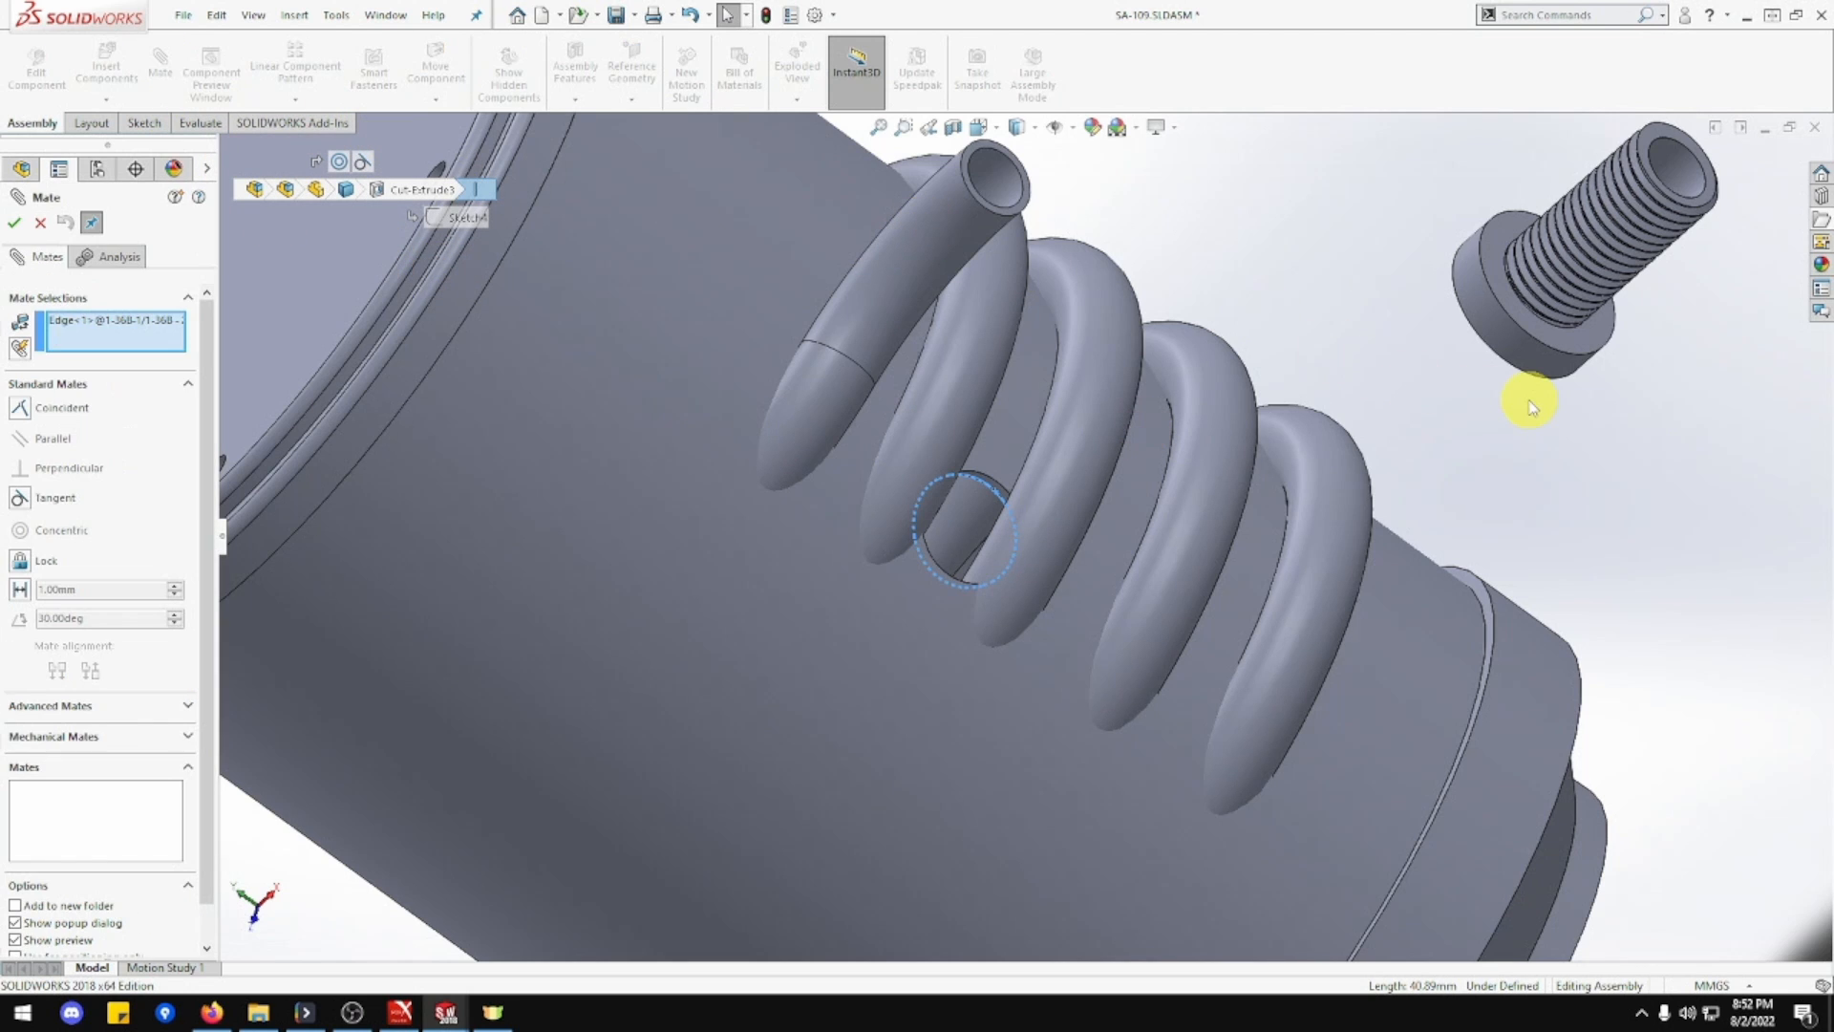
pyautogui.click(1549, 346)
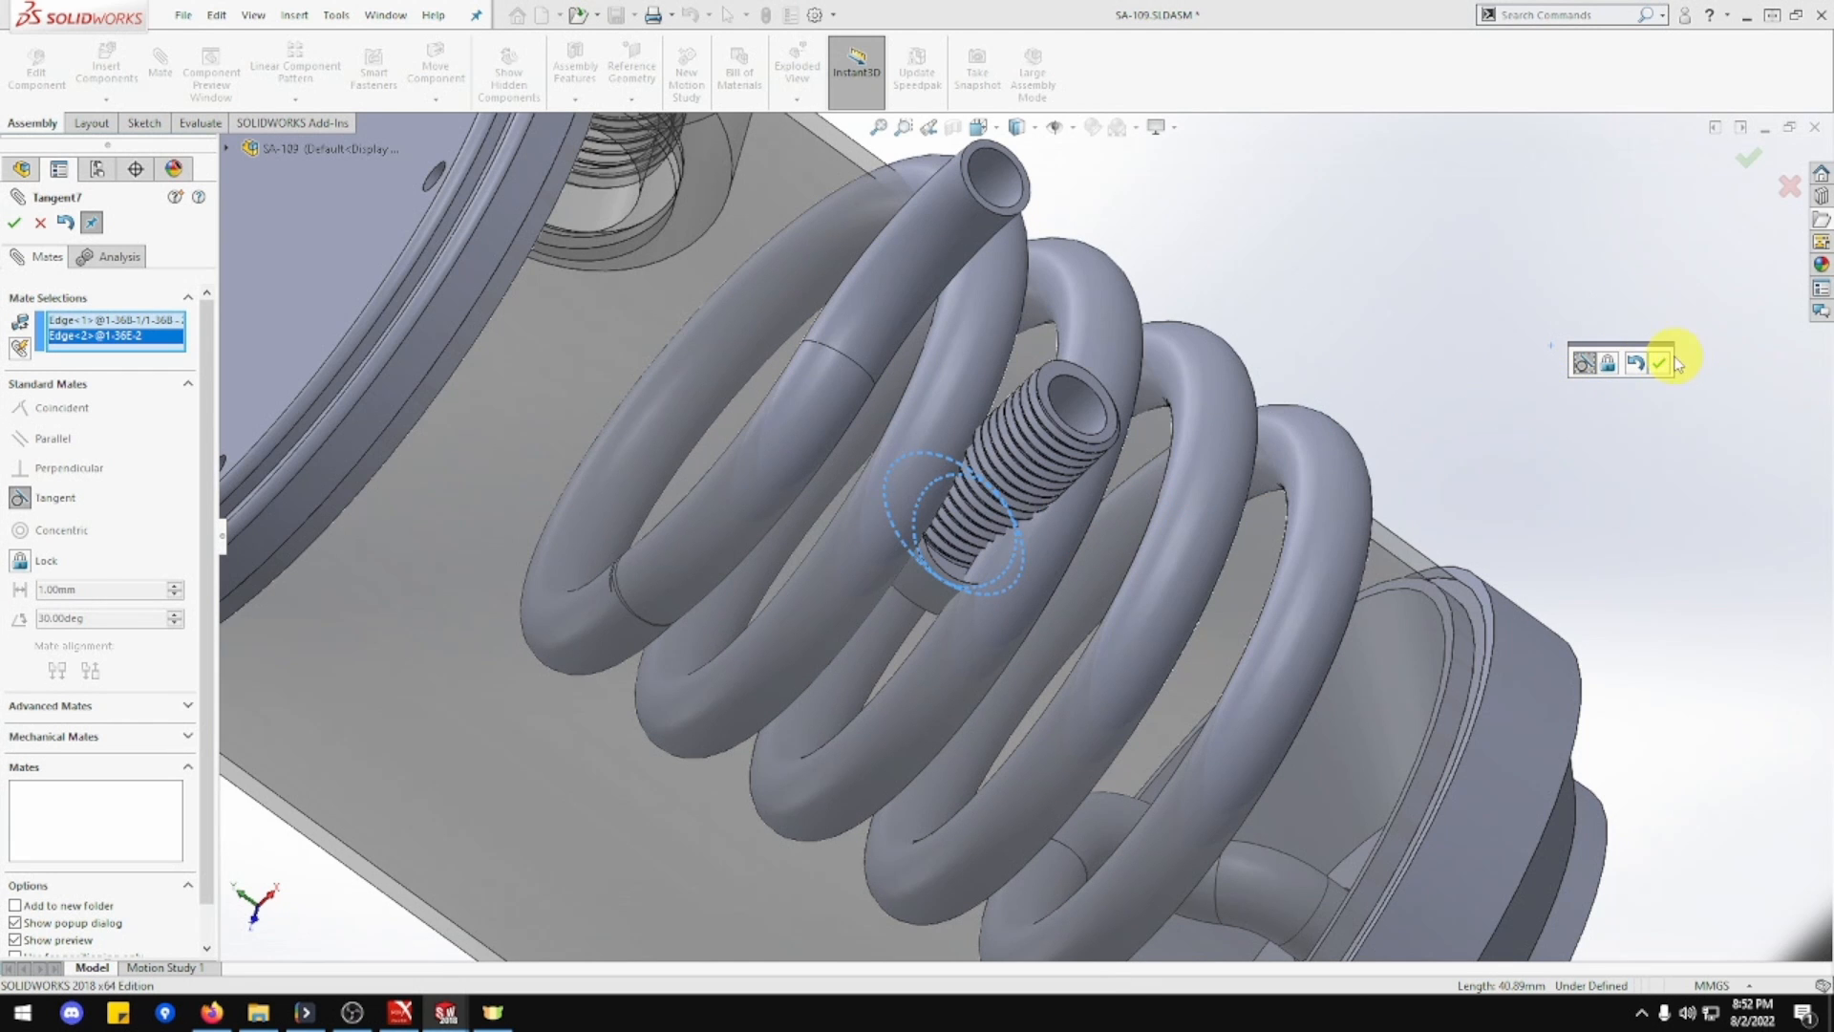
pyautogui.click(1659, 363)
pyautogui.moveTo(1624, 369); pyautogui.dragTo(1236, 582, button='middle')
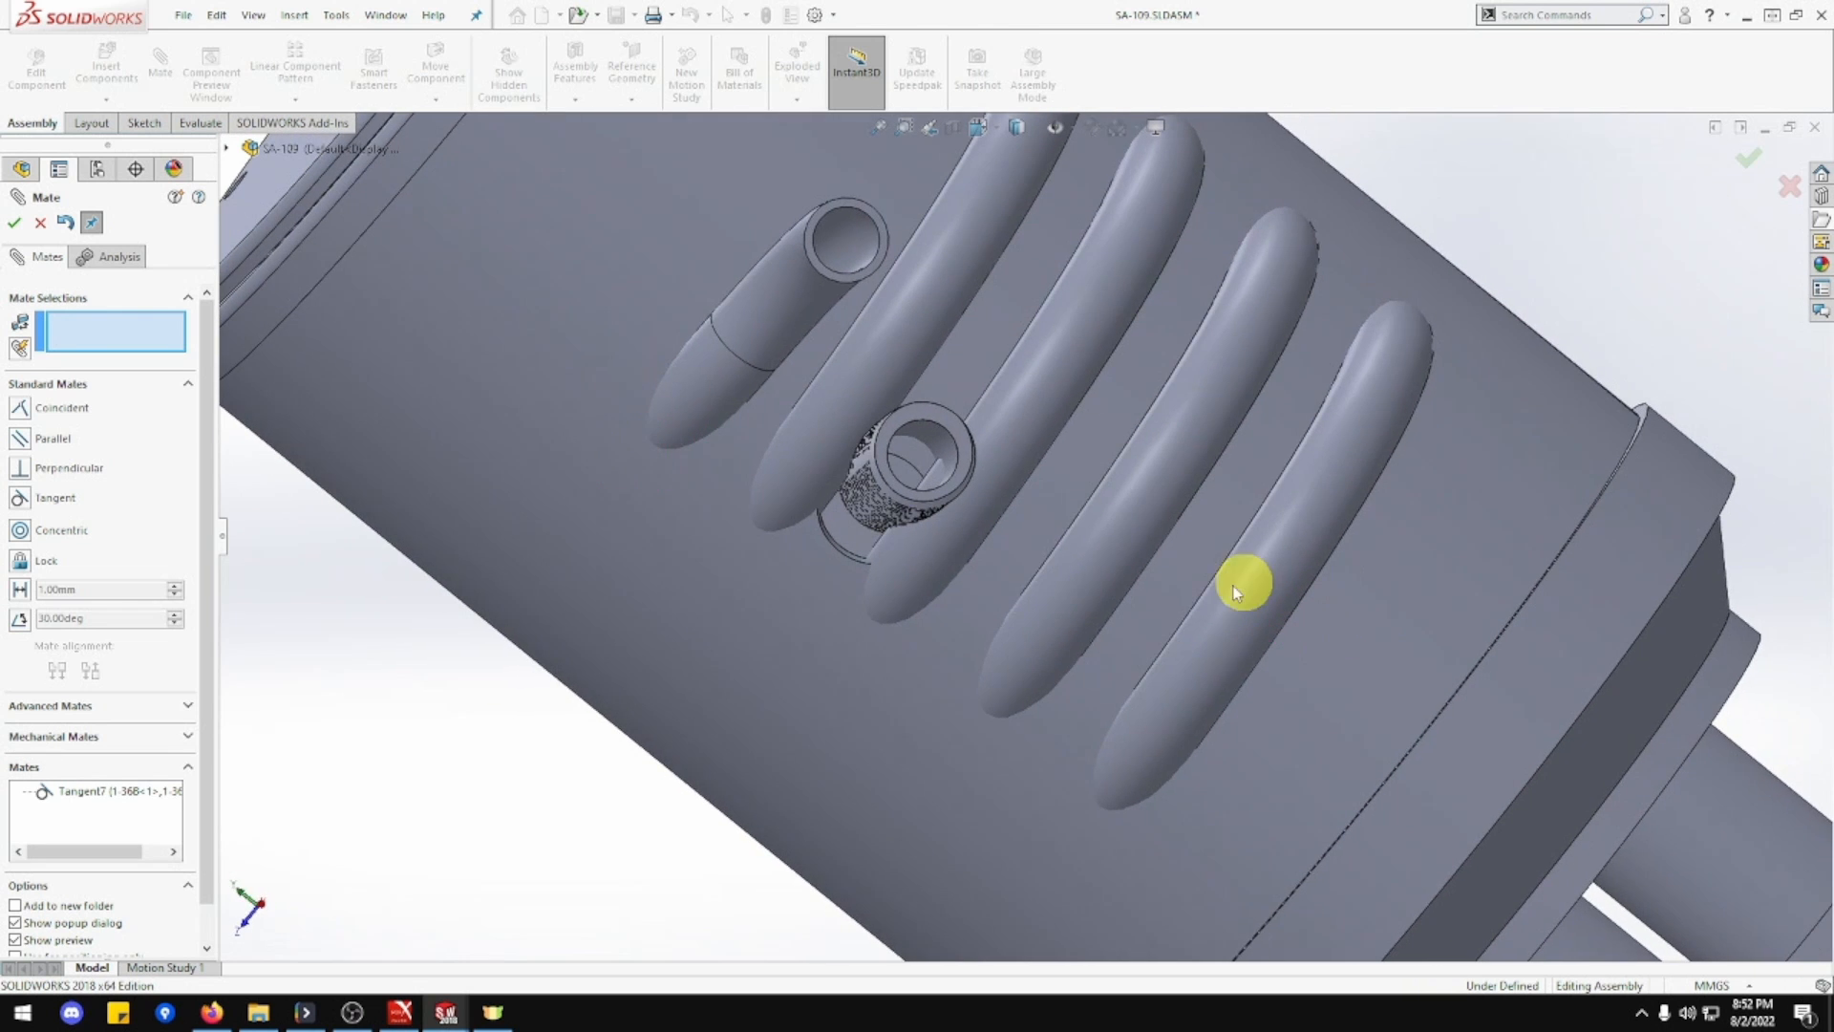
pyautogui.click(852, 538)
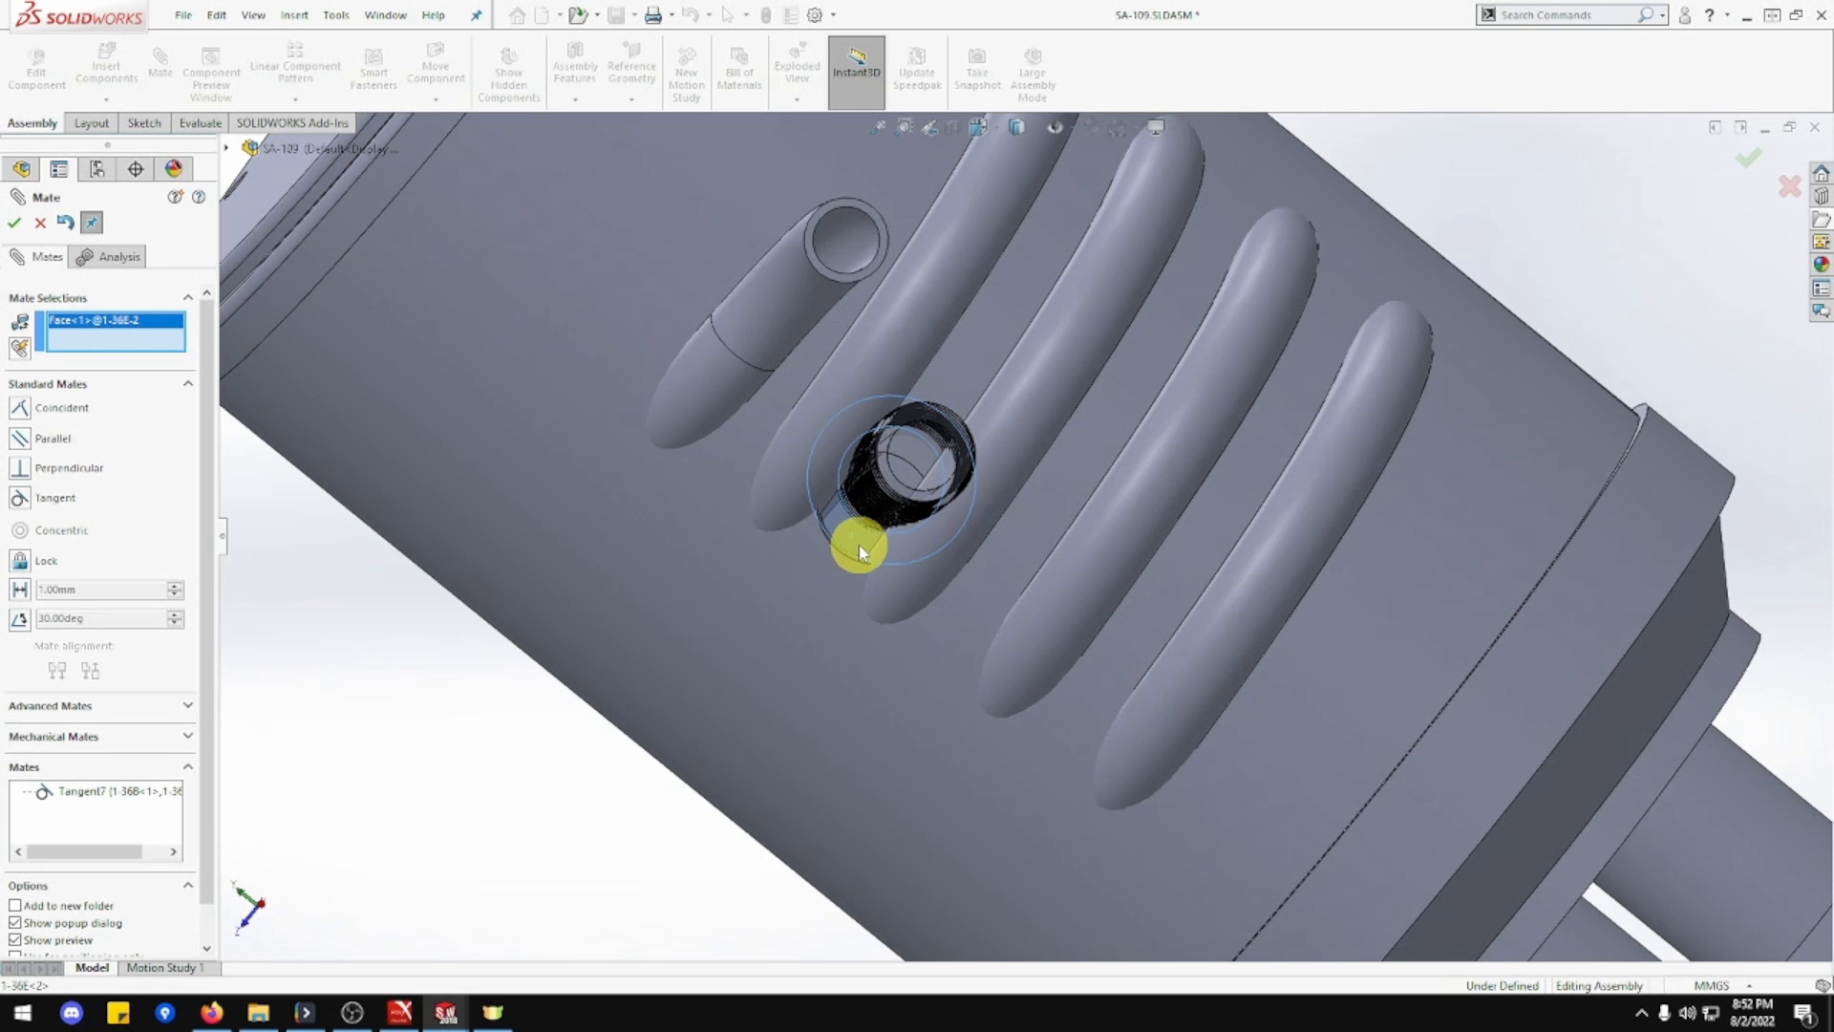
pyautogui.moveTo(860, 544); pyautogui.dragTo(922, 532, button='middle')
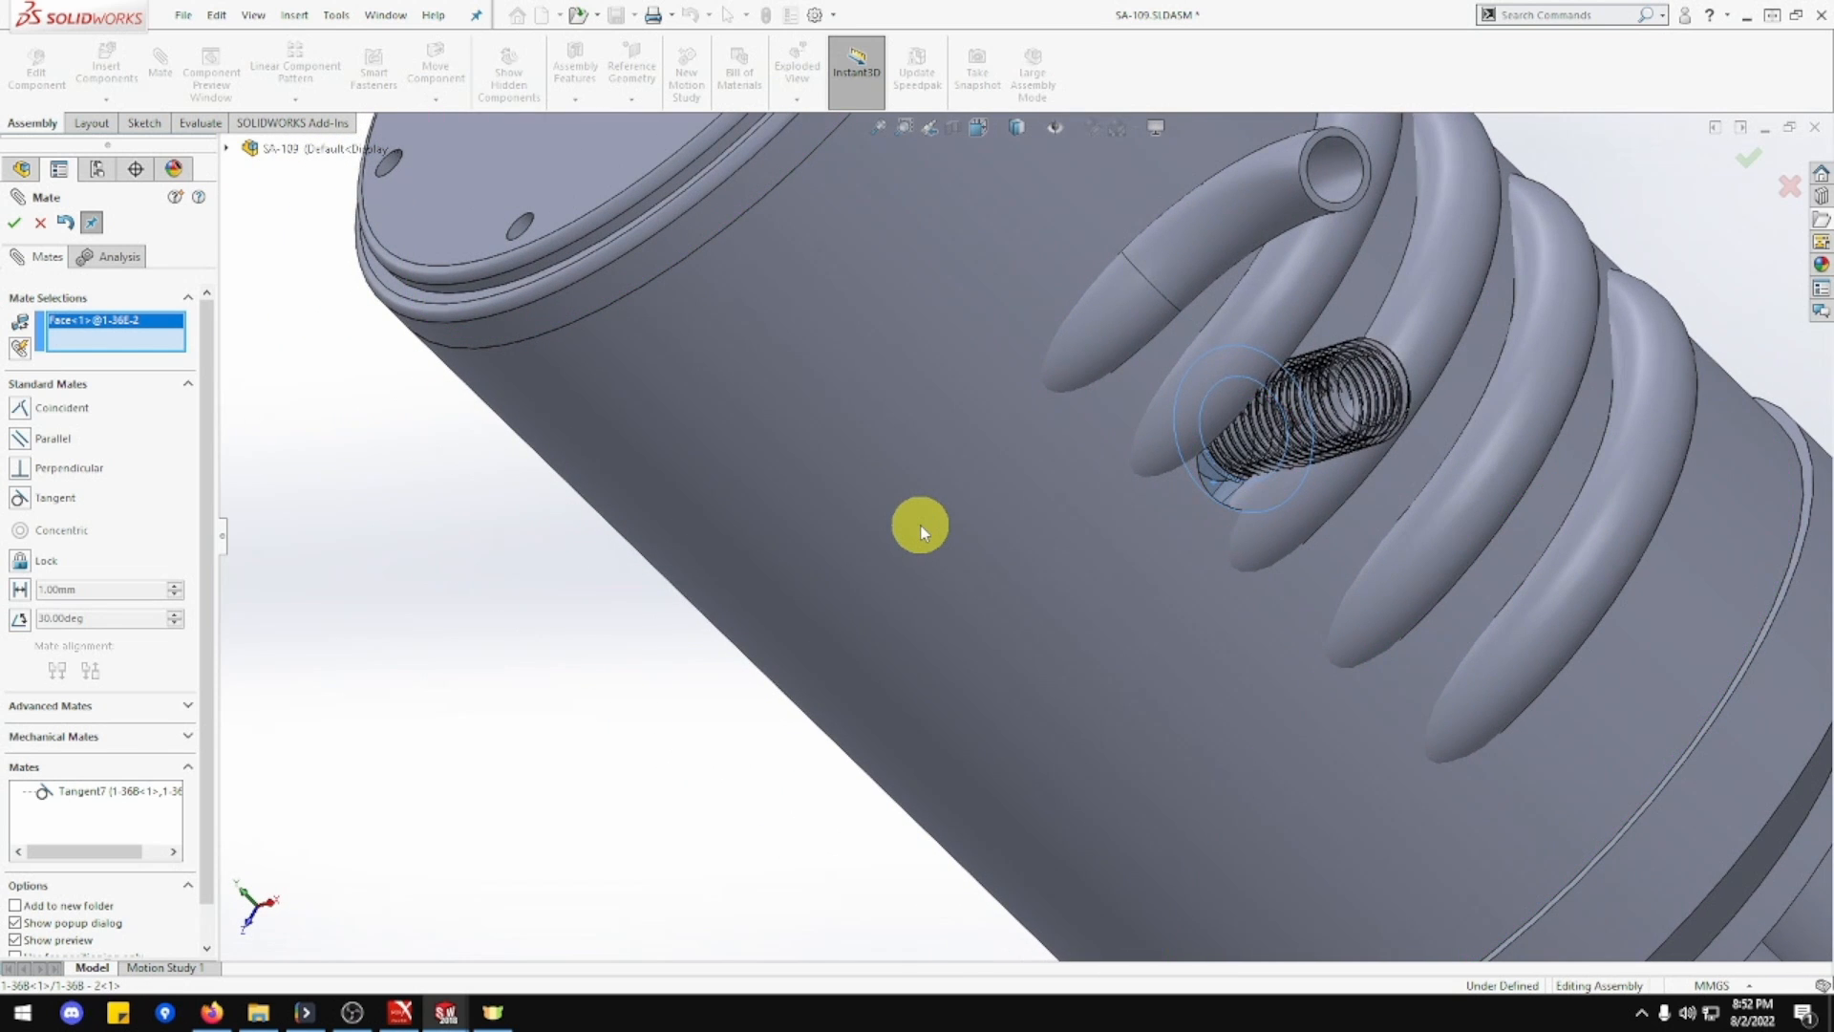
pyautogui.press('Escape')
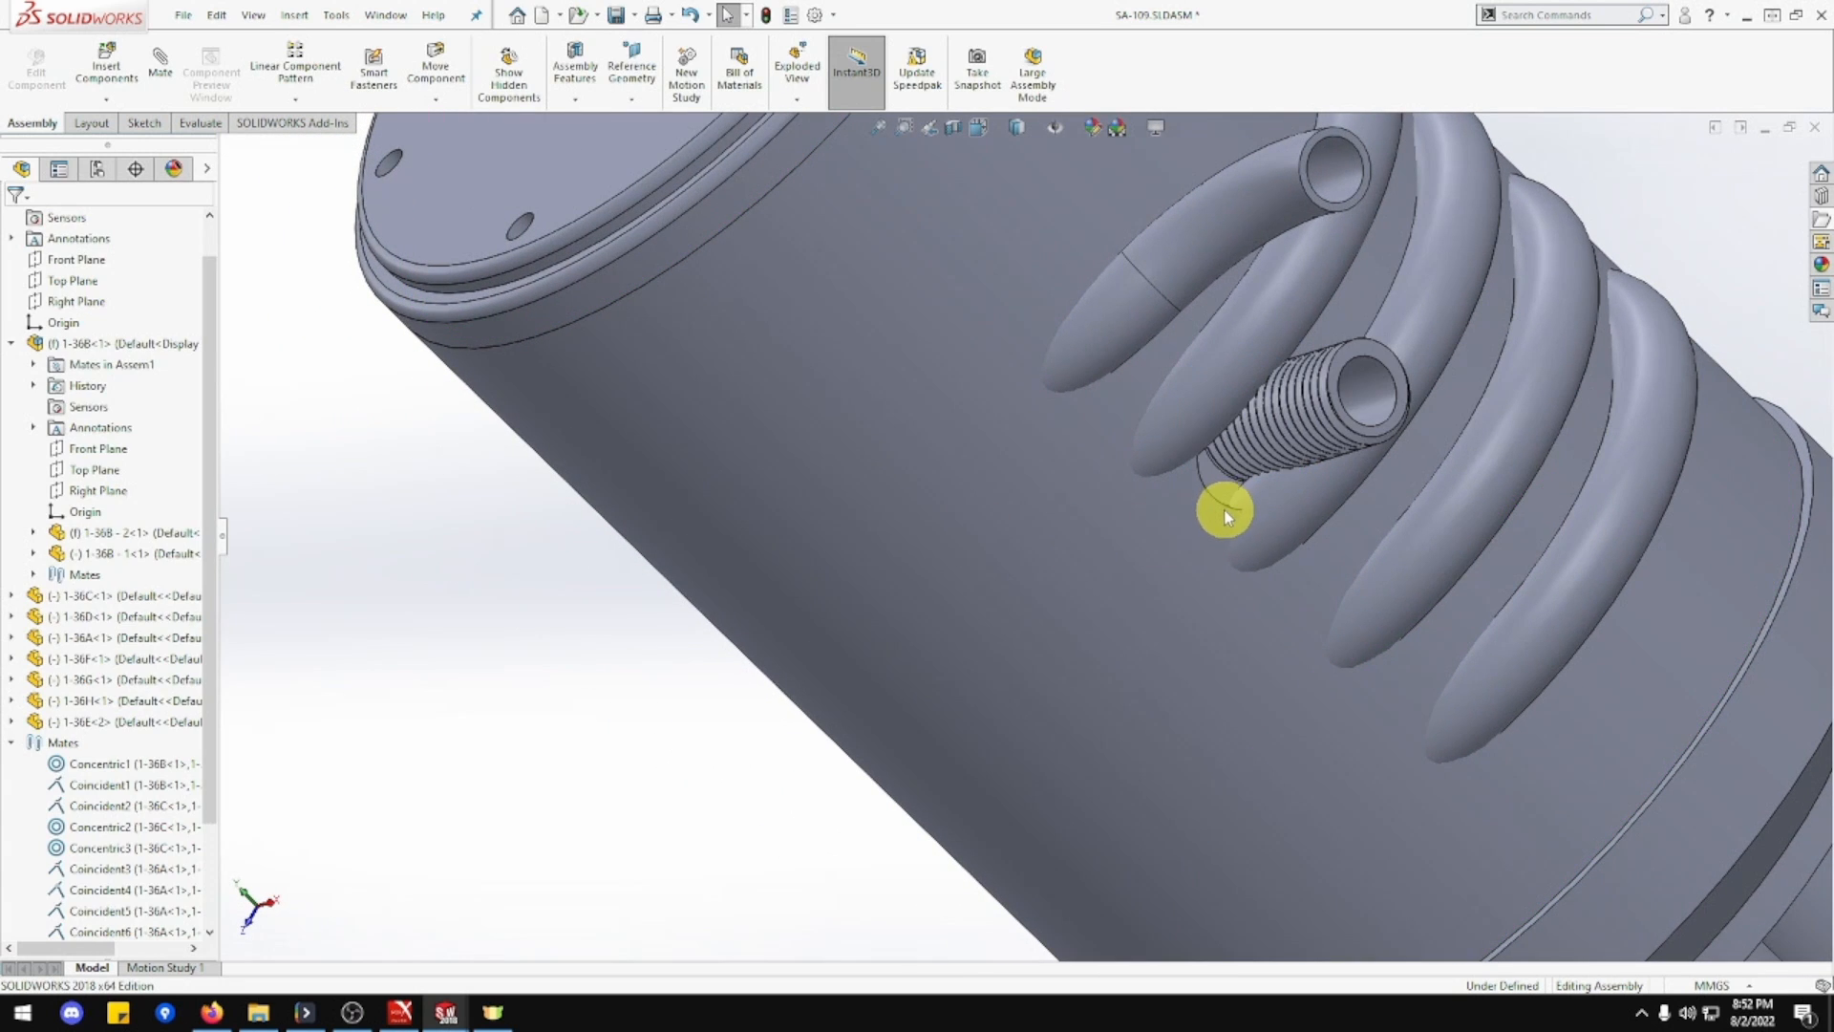
# Hide cover 1-36D to open up the inside of the vessel.
pyautogui.scroll(3, 994, 454)
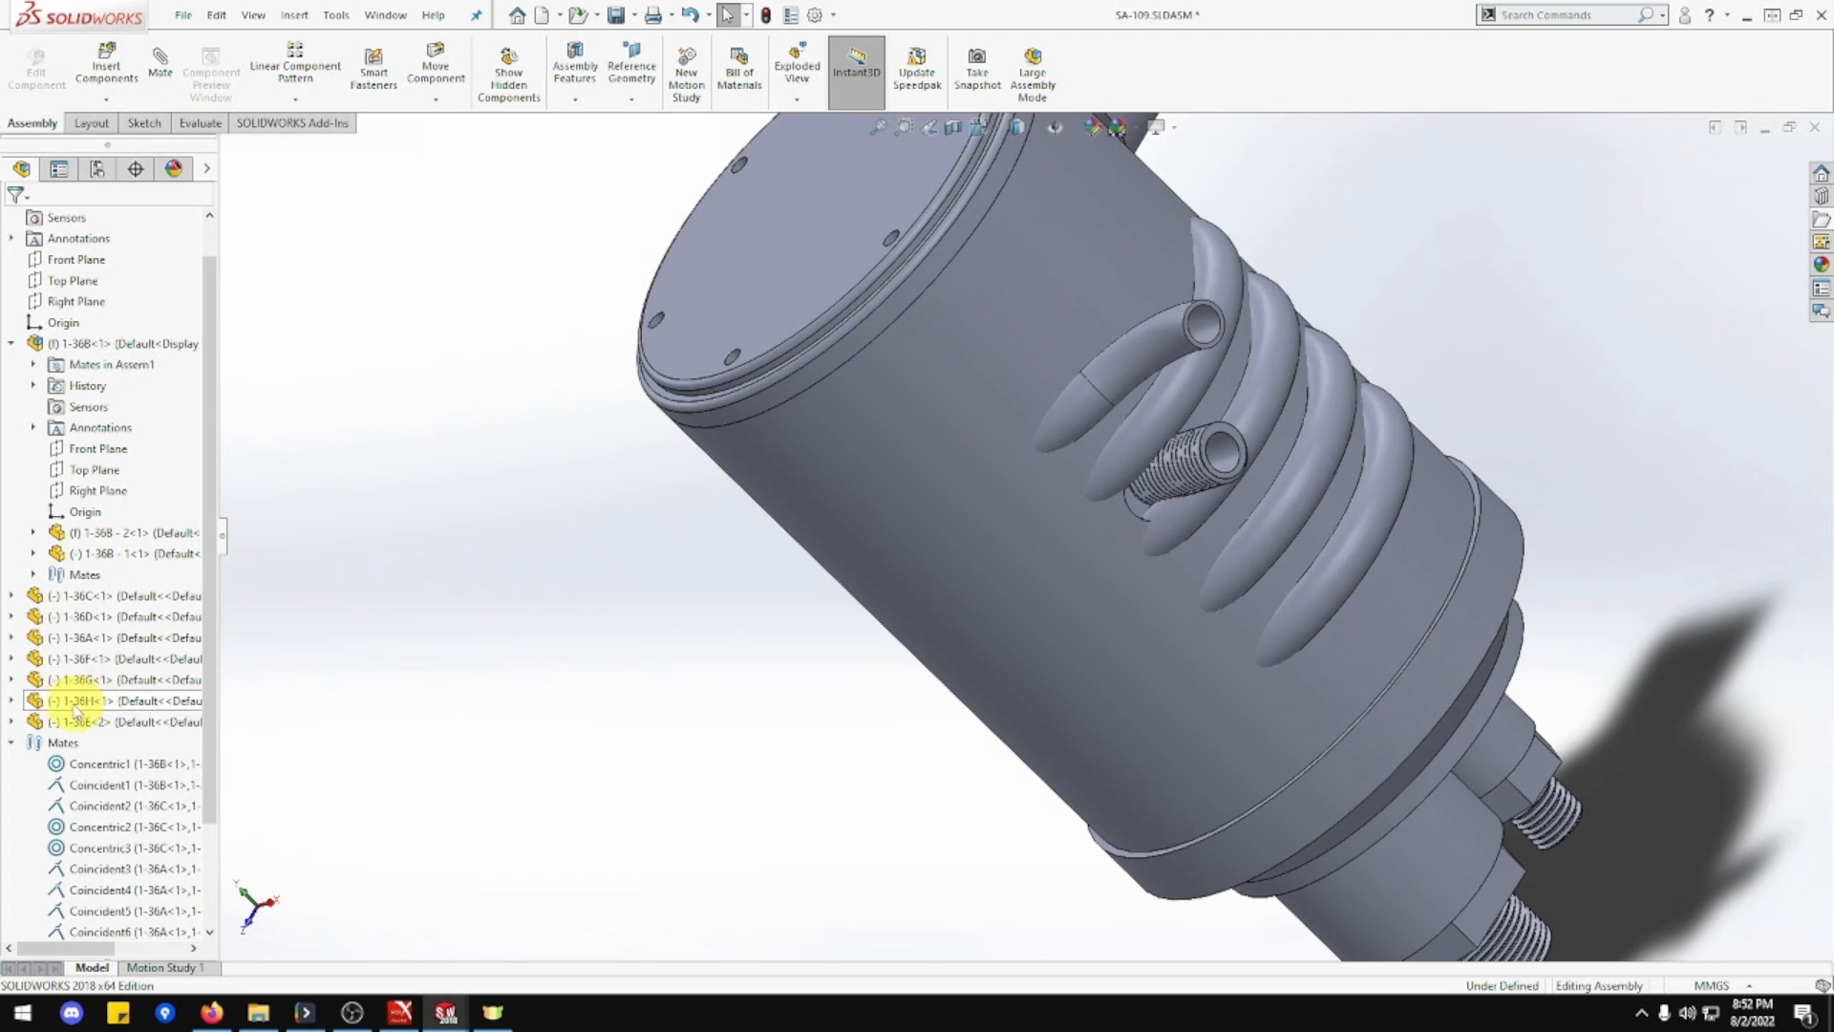
pyautogui.click(105, 638)
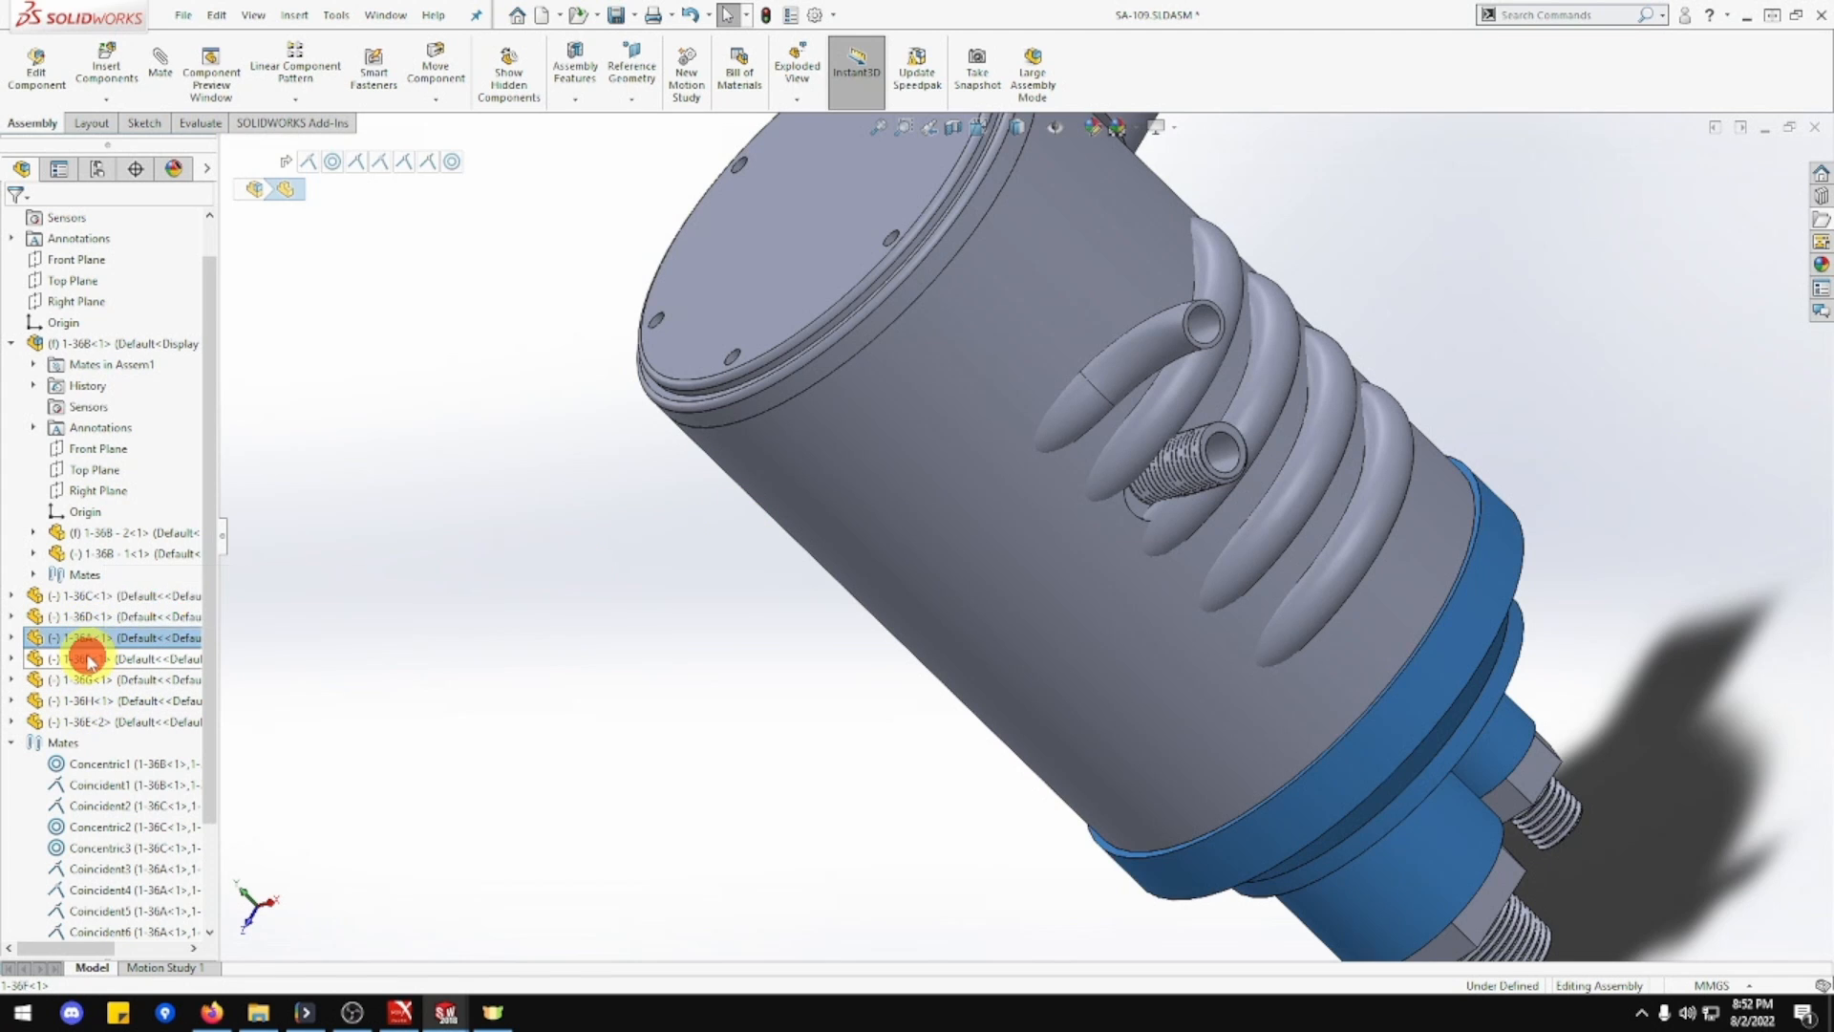
pyautogui.click(73, 616)
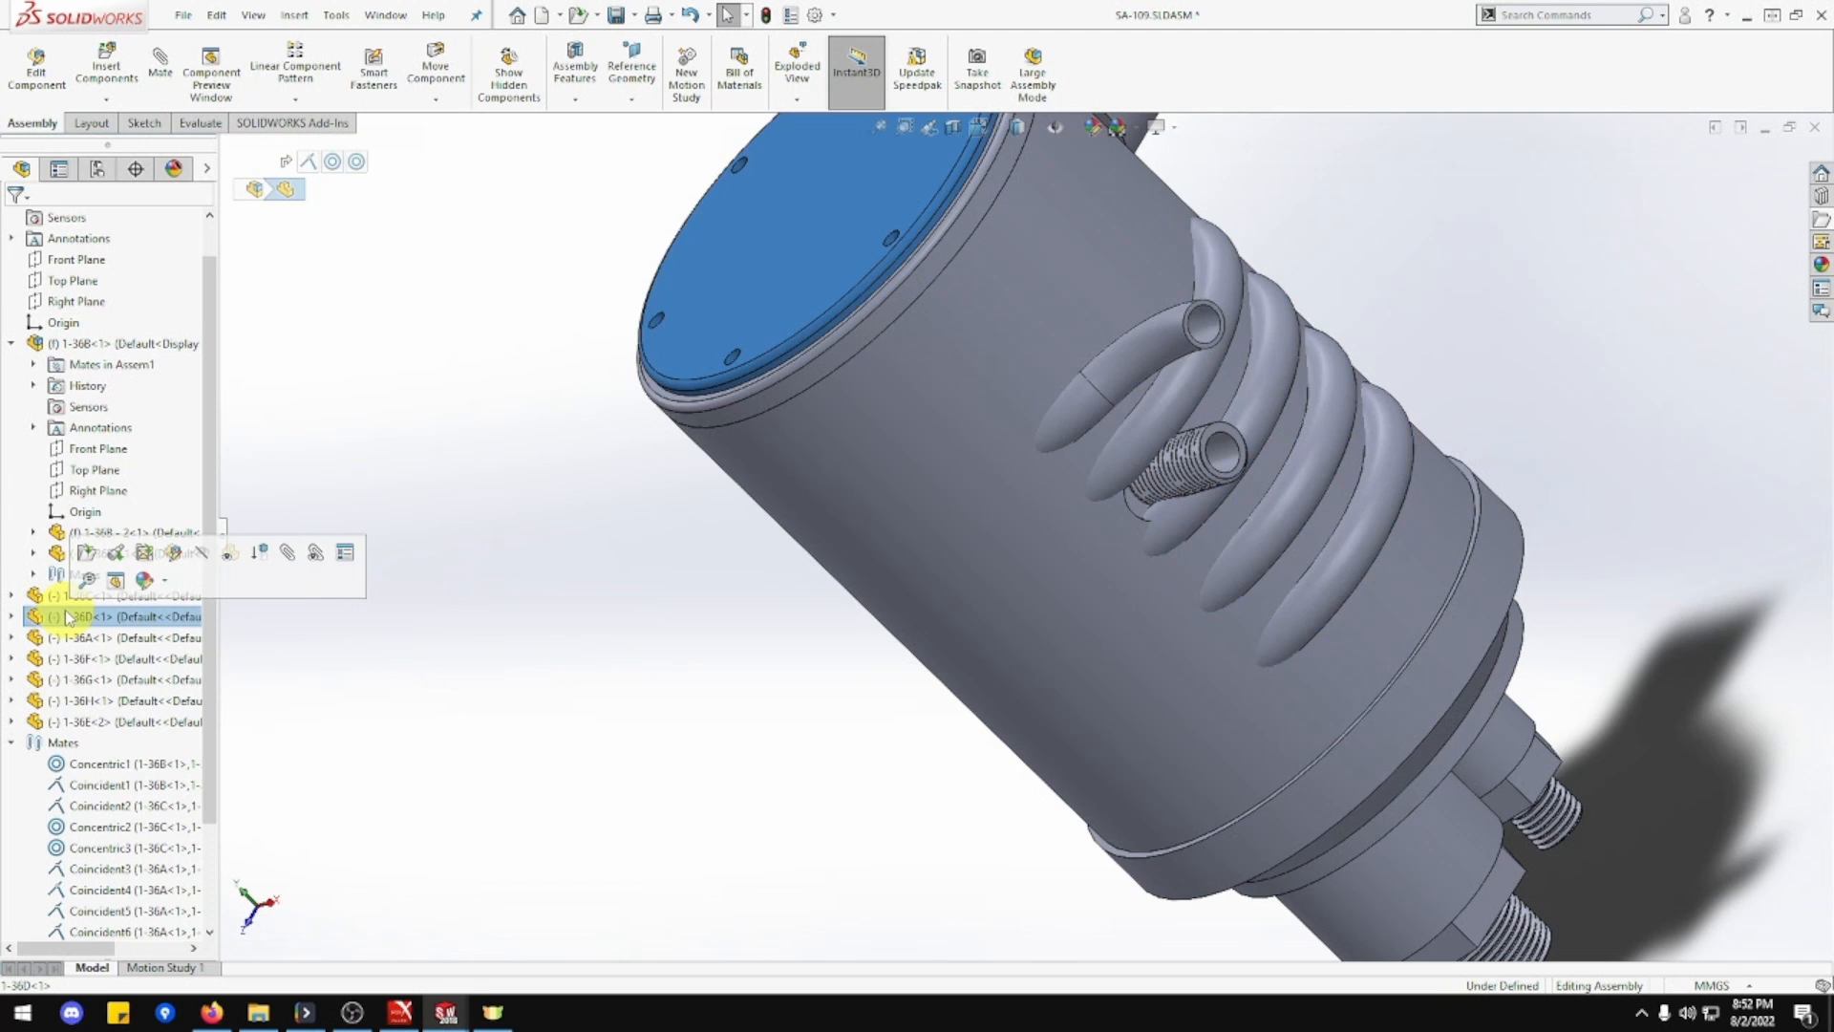
pyautogui.rightClick(69, 616)
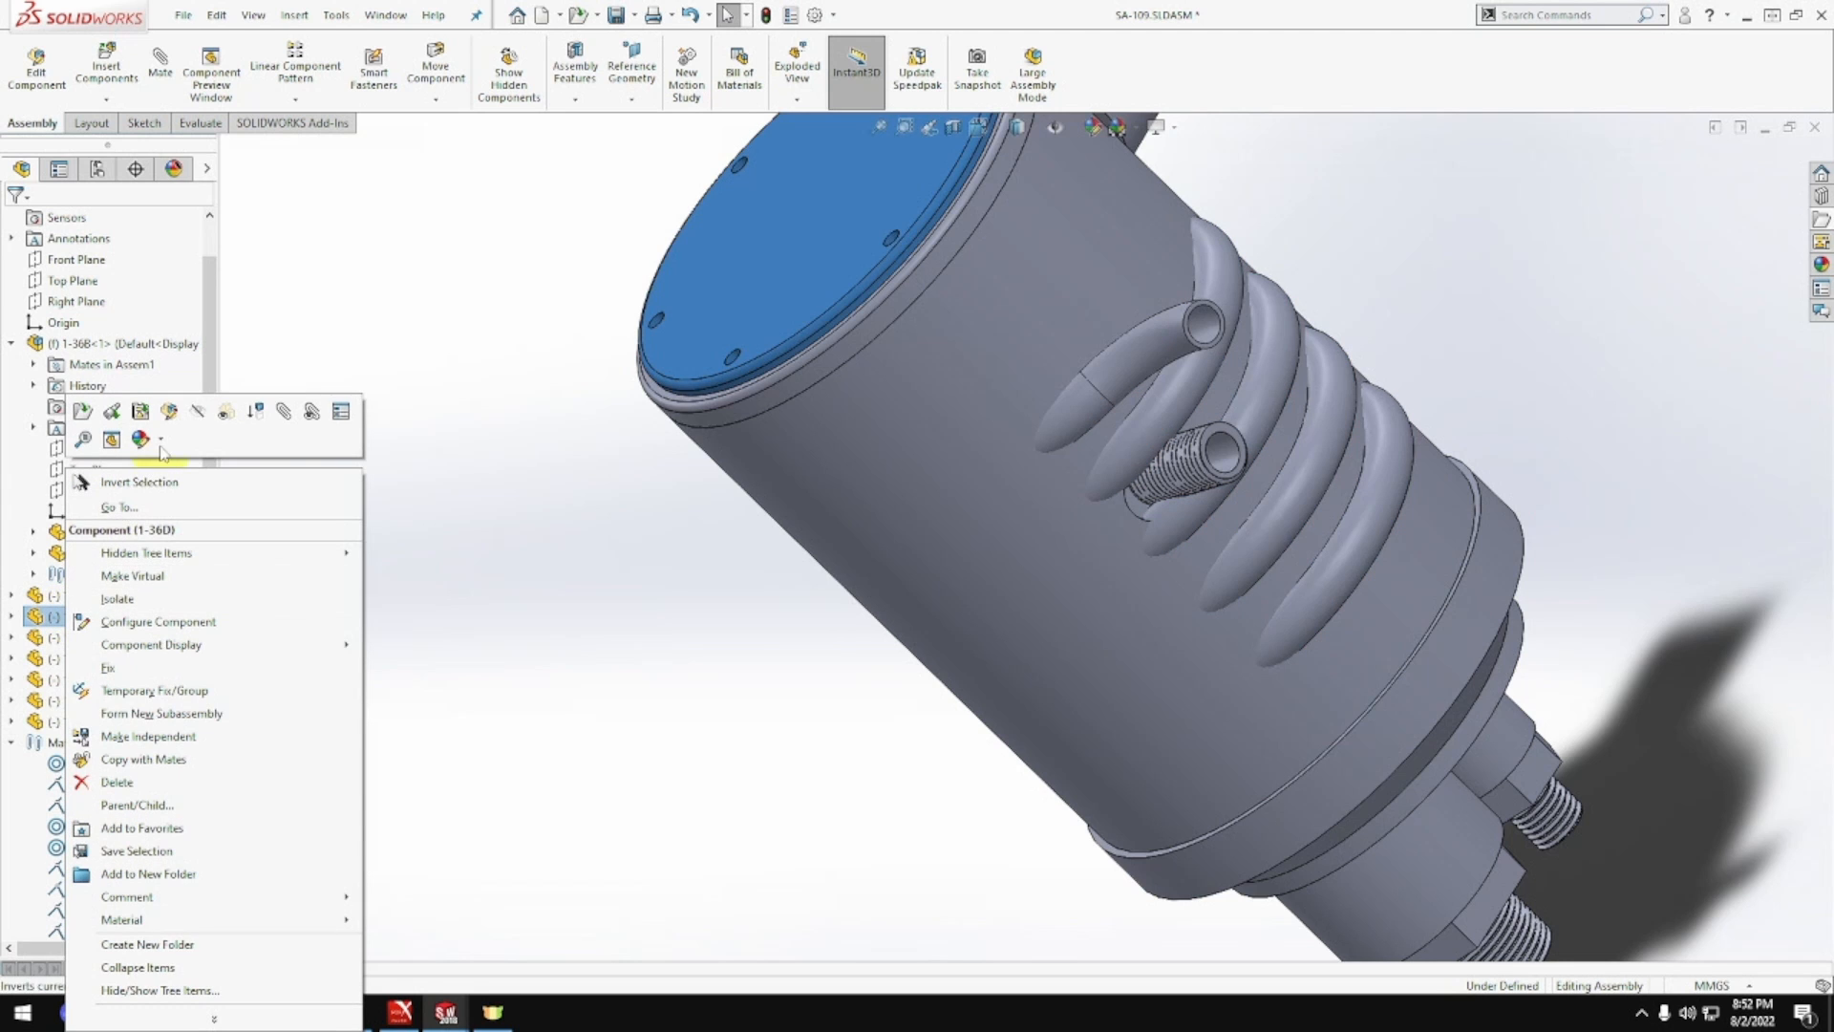
pyautogui.click(197, 411)
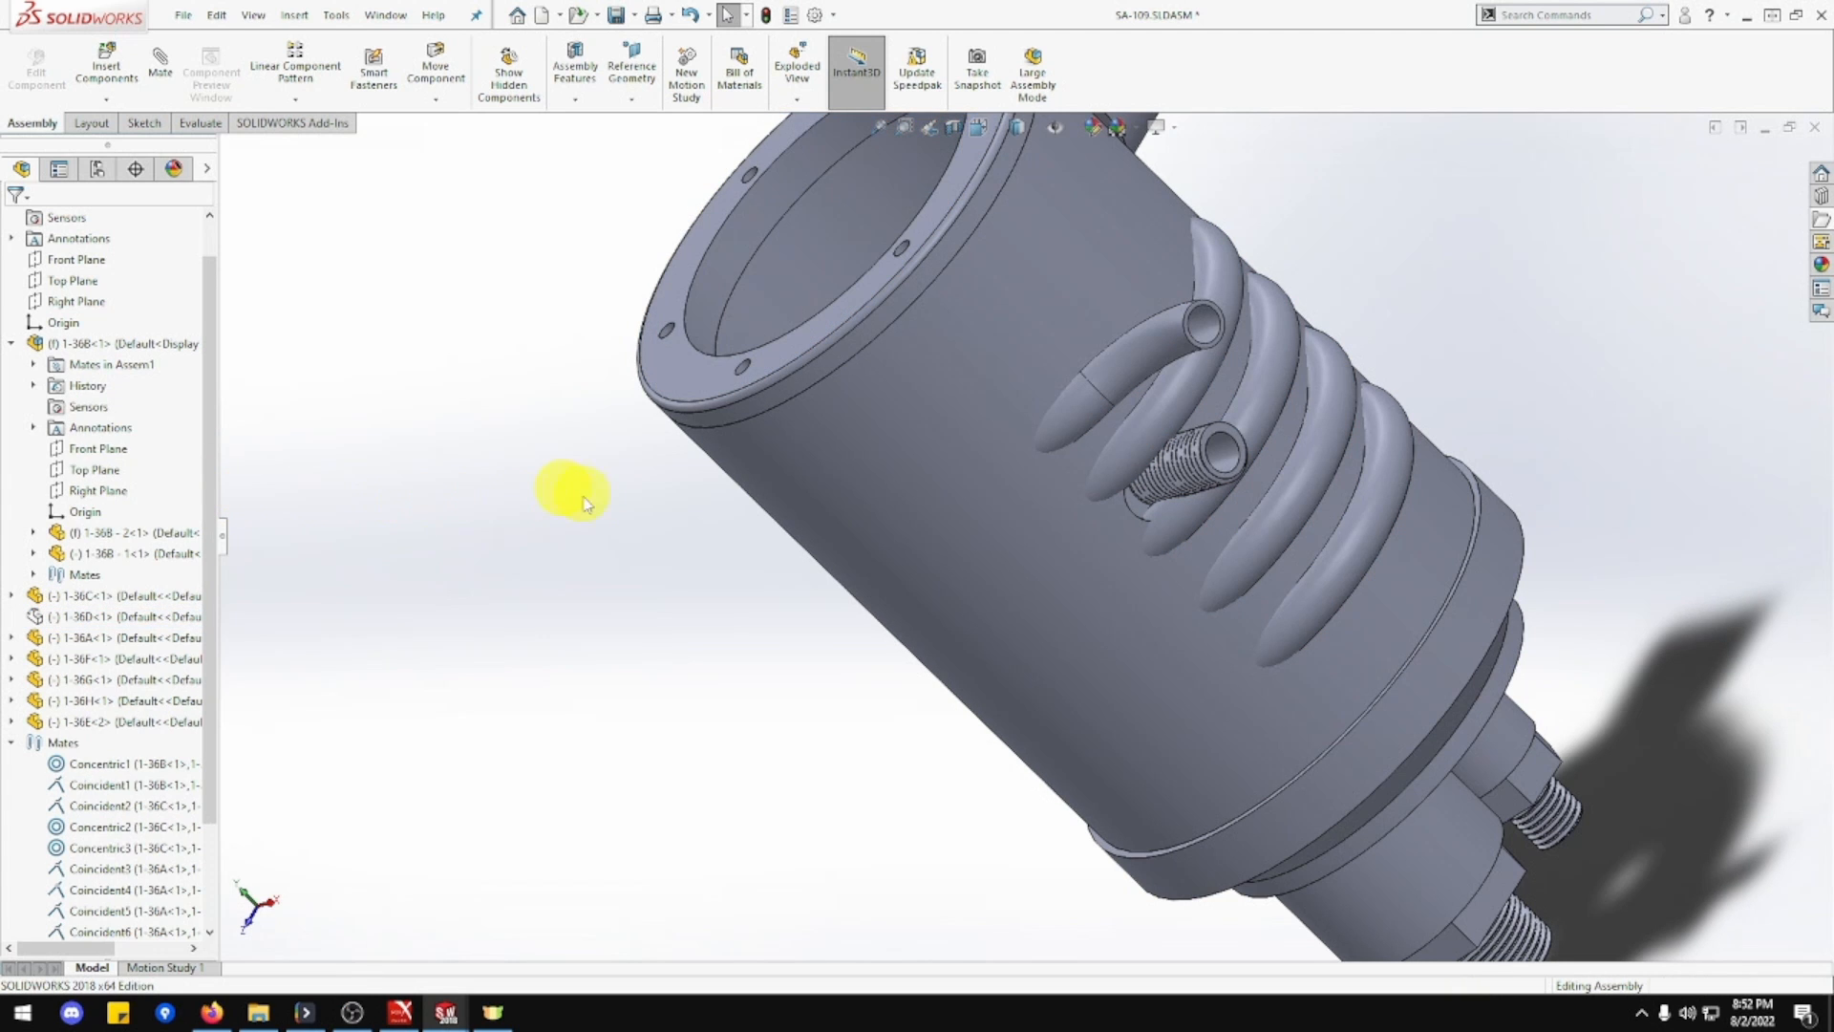
# Add a tangent mate between the vessel's cylindrical wall face and the outer flange face of fitting 1-36E.
pyautogui.moveTo(573, 491); pyautogui.dragTo(751, 669, button='middle')
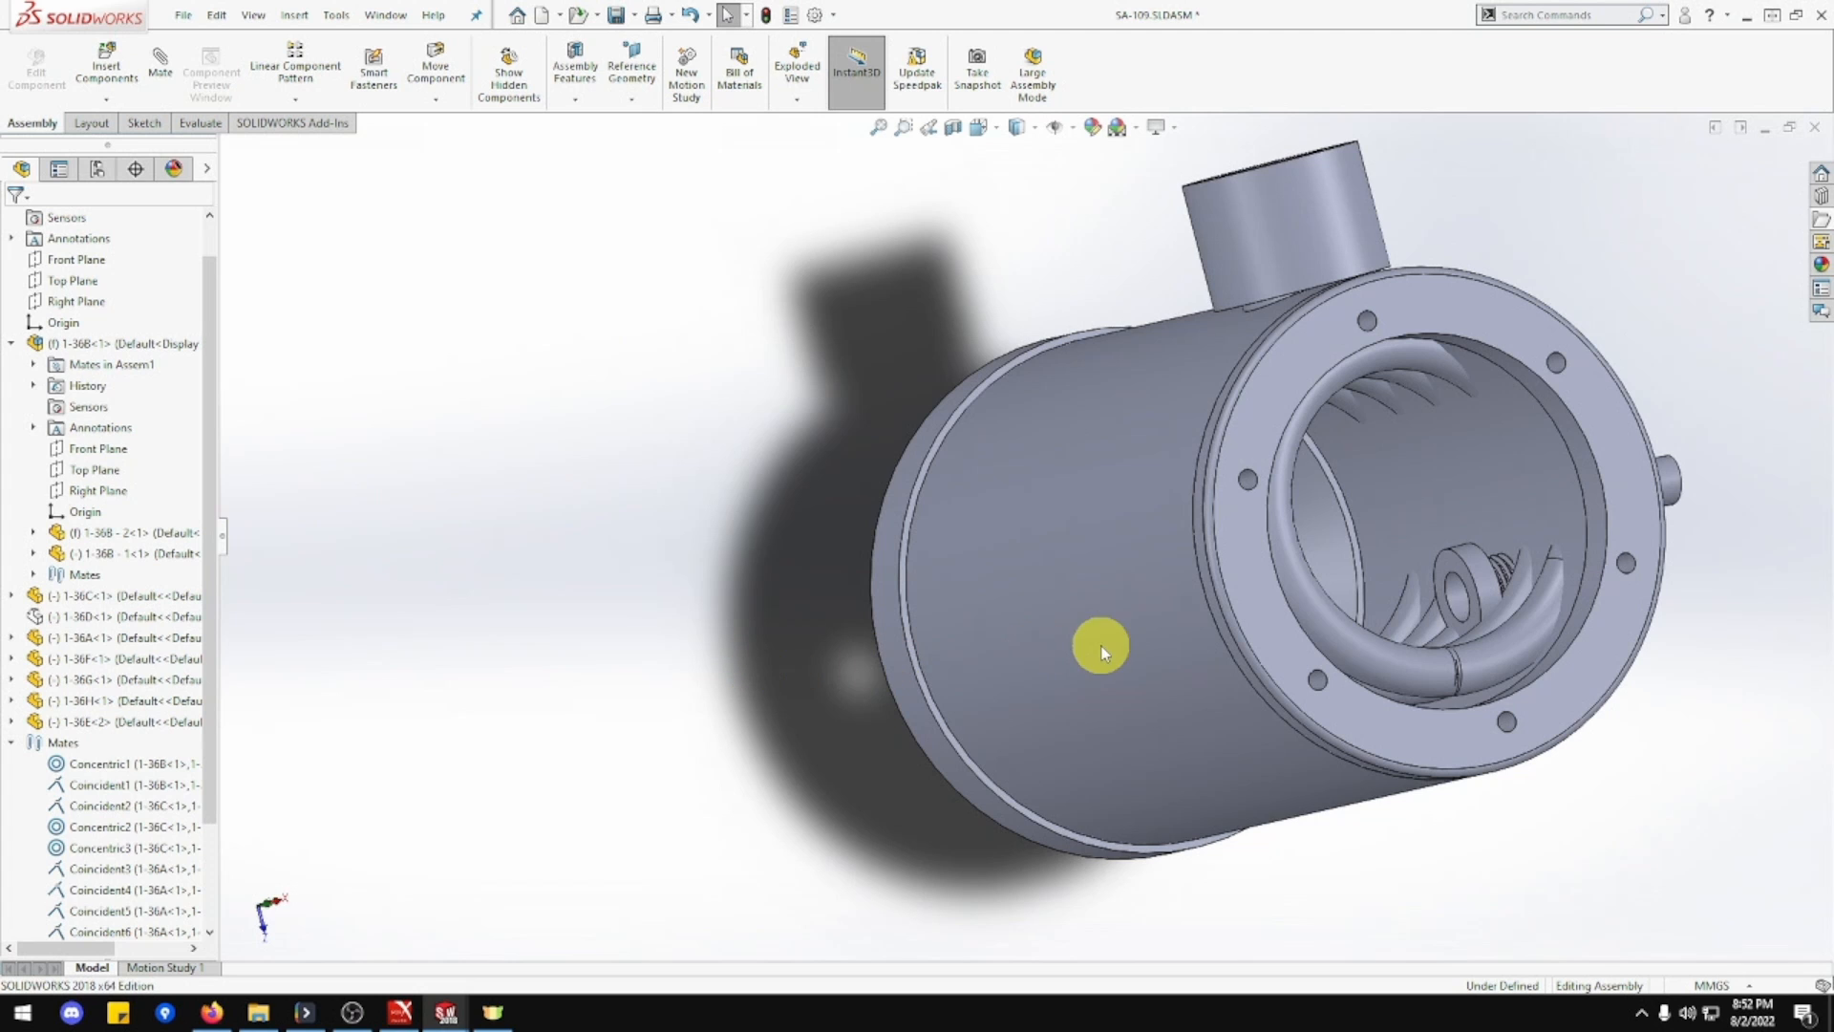
pyautogui.moveTo(1254, 639); pyautogui.dragTo(1375, 632, button='middle')
pyautogui.scroll(-3, 1490, 620)
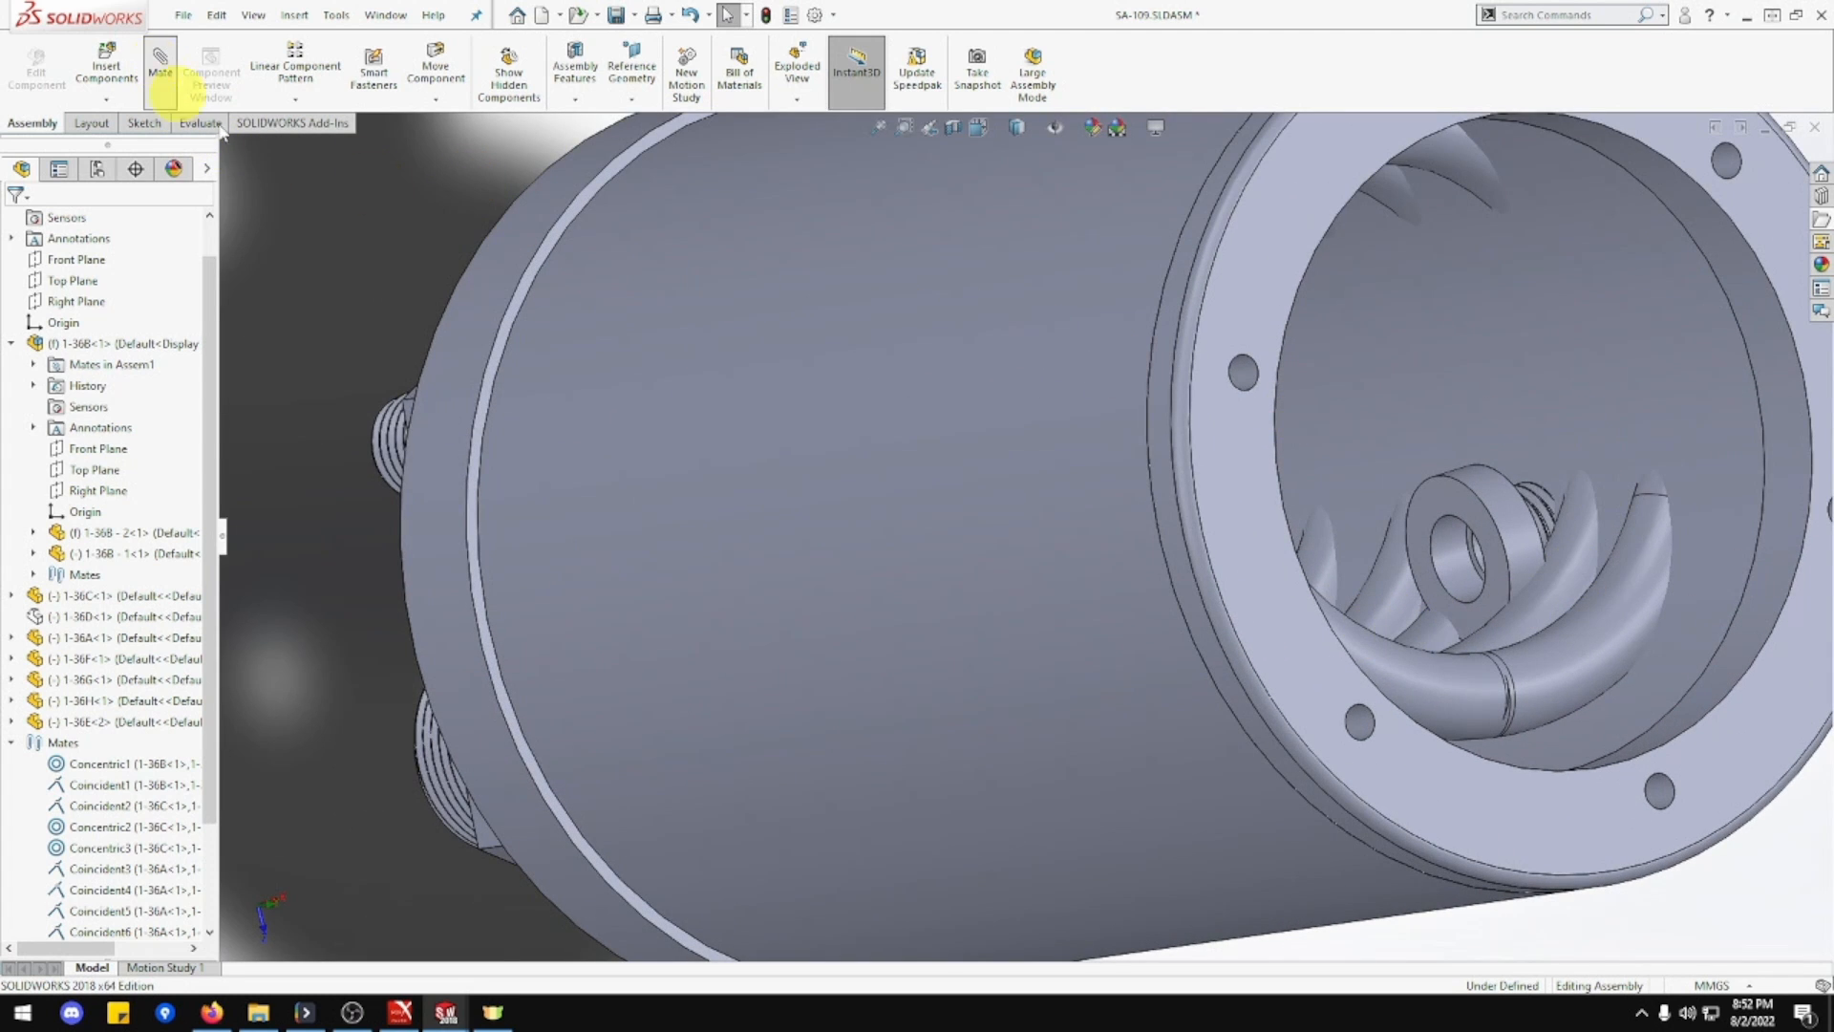
pyautogui.click(160, 72)
pyautogui.click(1567, 562)
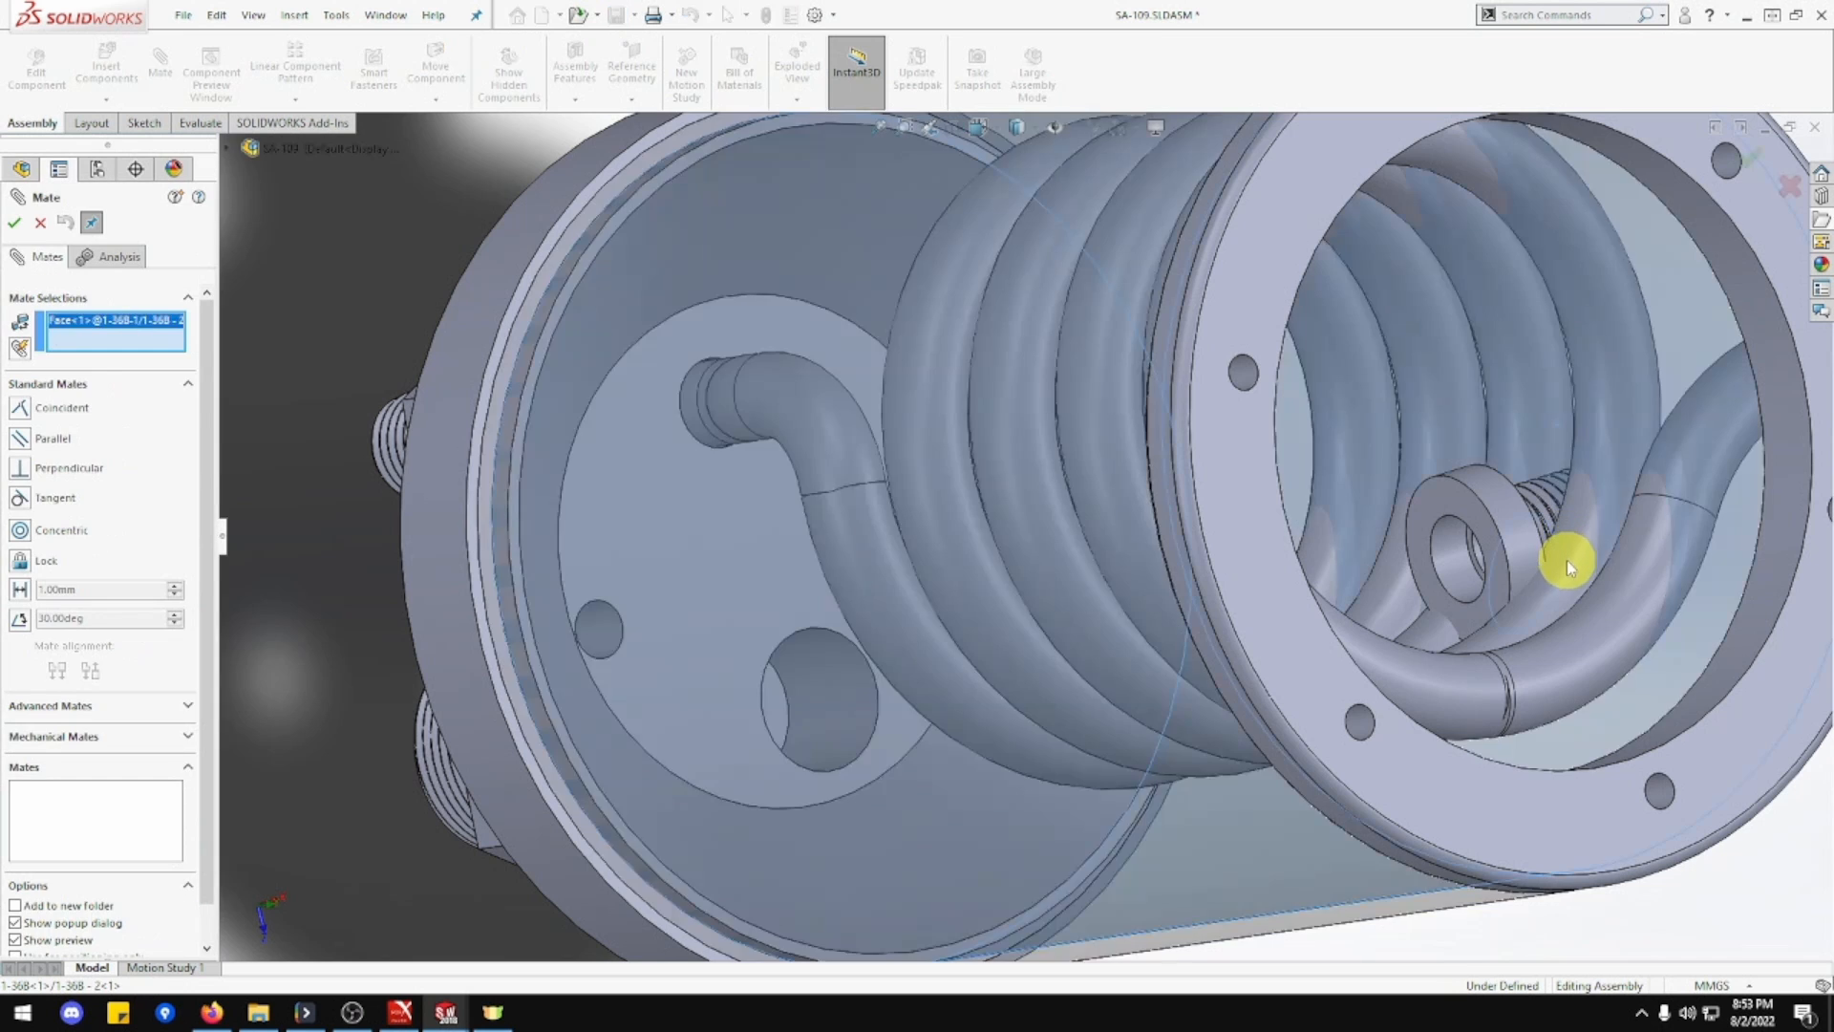
pyautogui.moveTo(1566, 561); pyautogui.dragTo(1323, 528, button='middle')
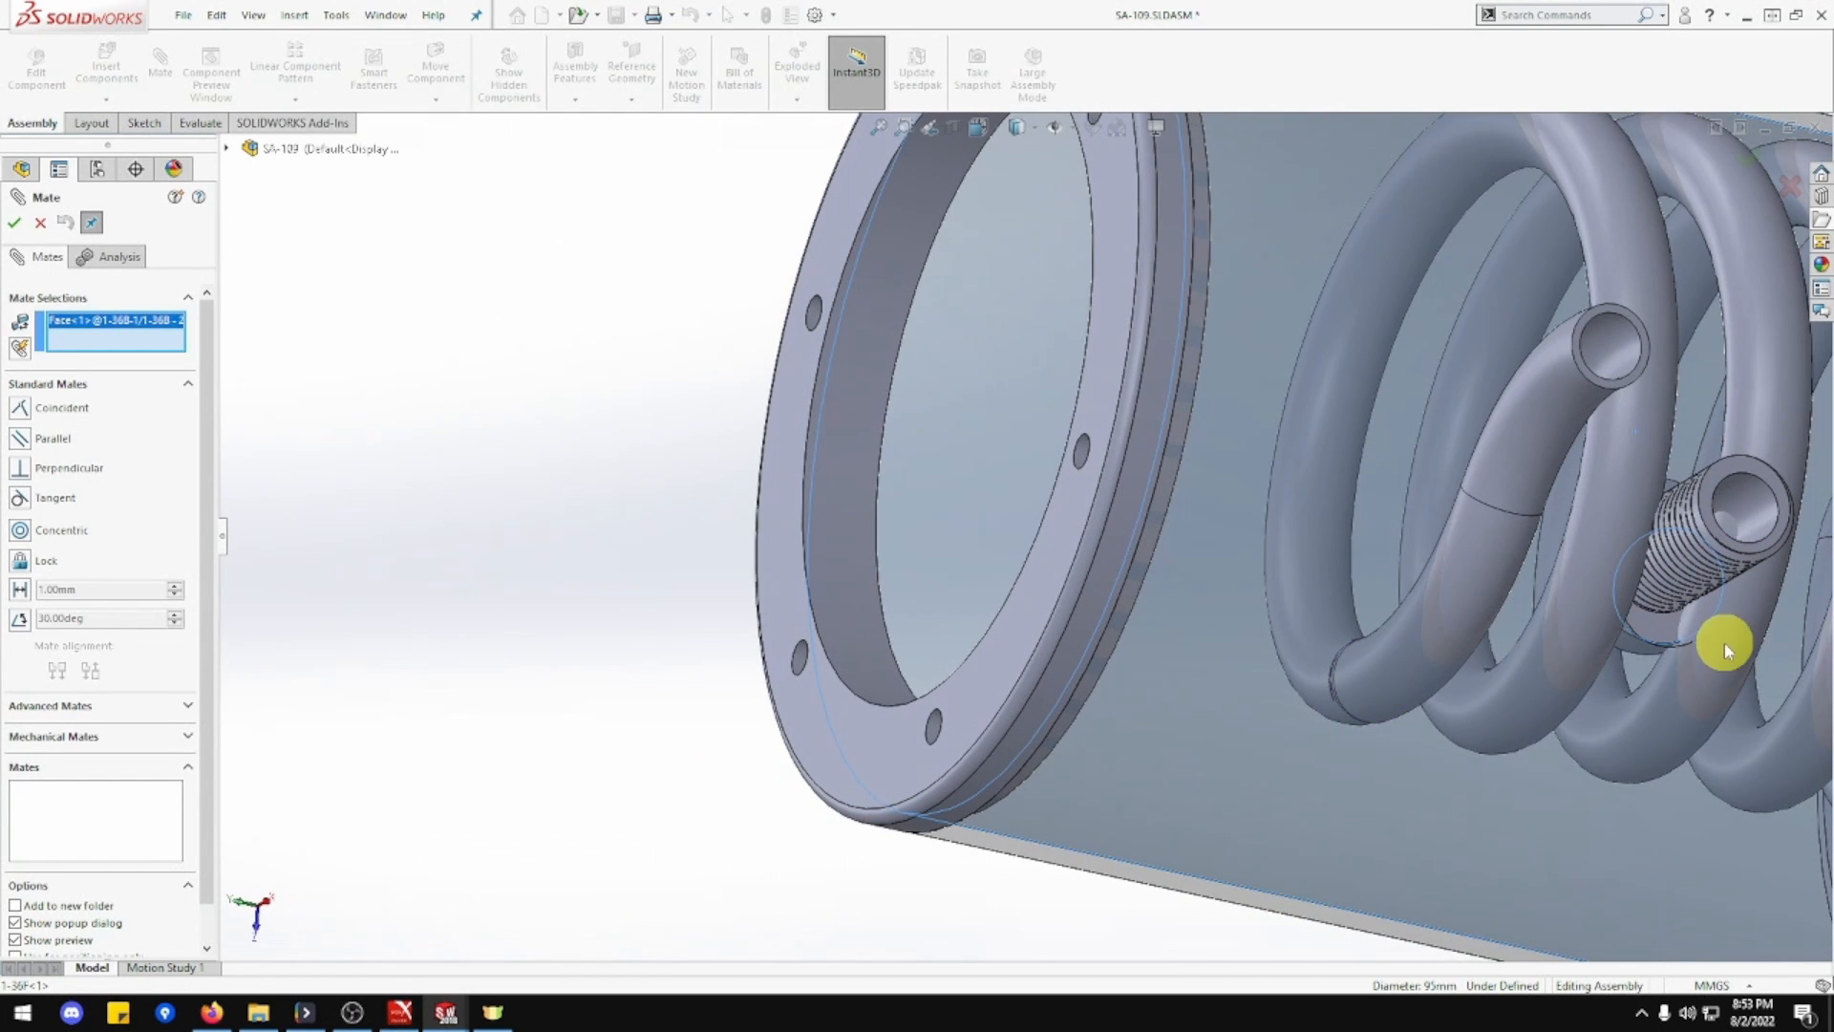
pyautogui.click(1662, 640)
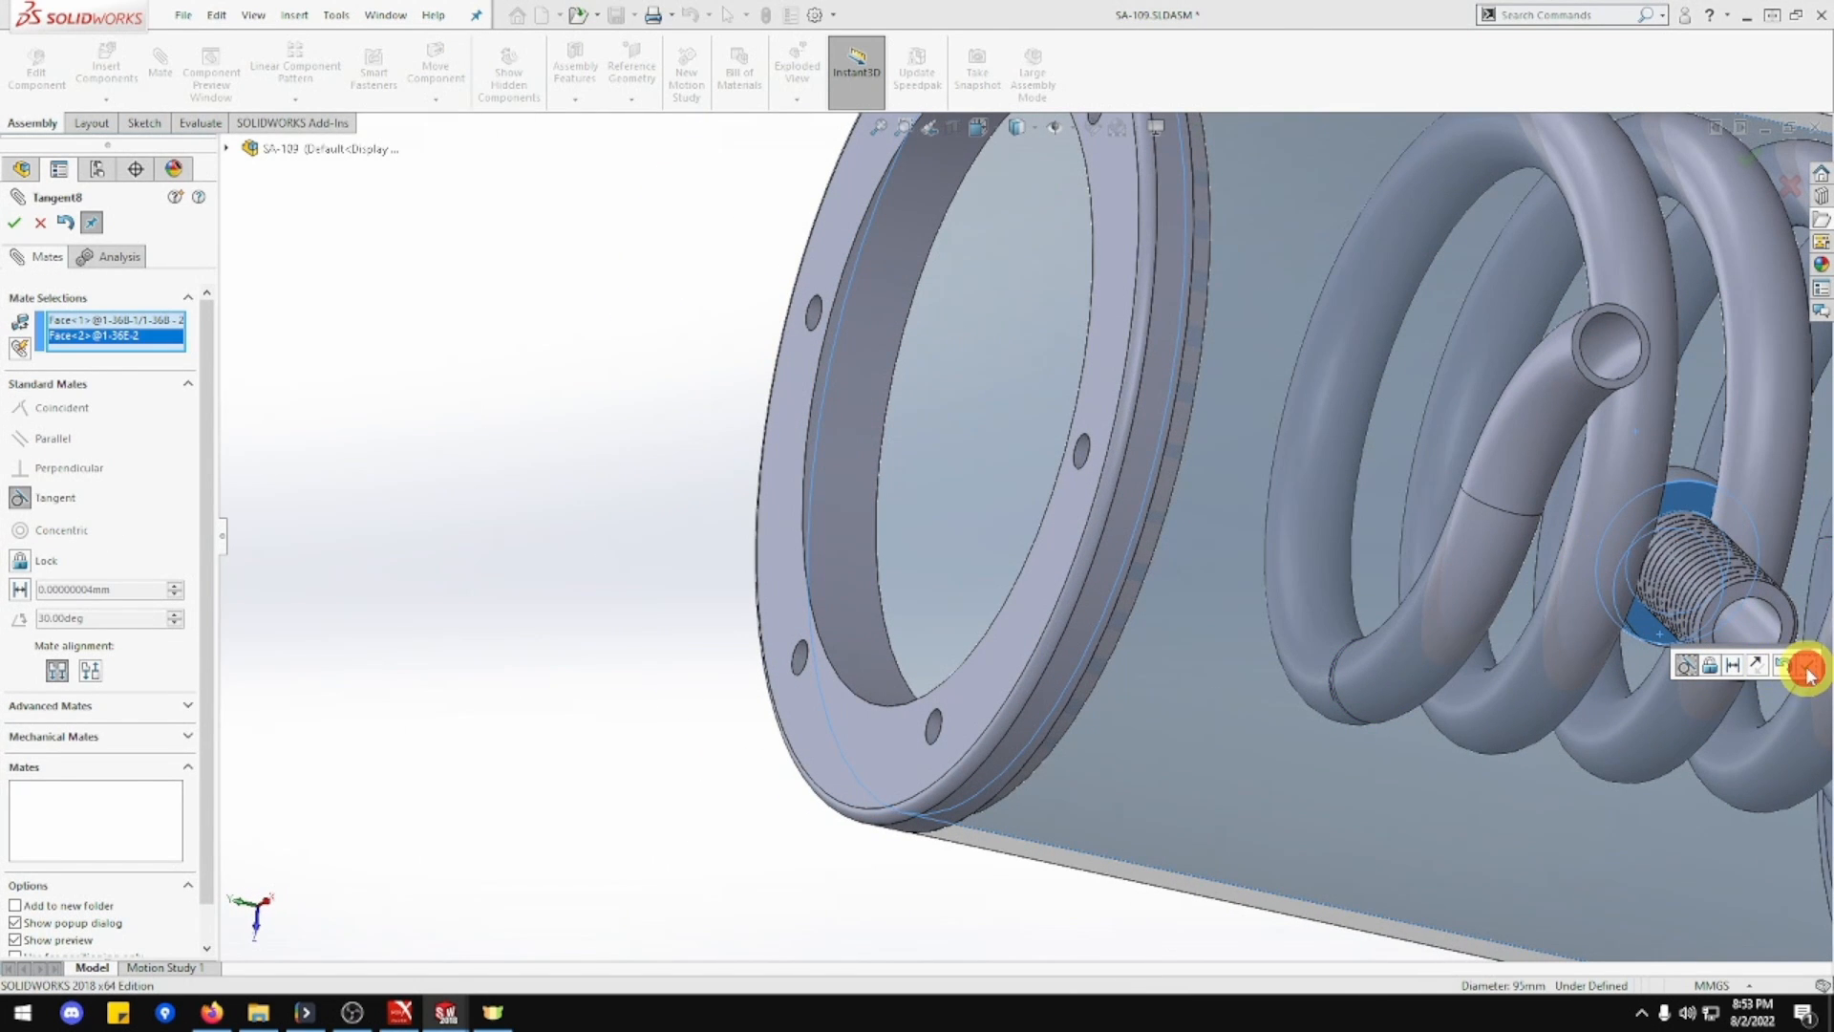
pyautogui.click(1808, 672)
# Examine how fitting 1-36E sits against the vessel wall from inside and at the outer side hole.
pyautogui.scroll(1, 1737, 736)
pyautogui.moveTo(1712, 725); pyautogui.dragTo(1817, 716, button='middle')
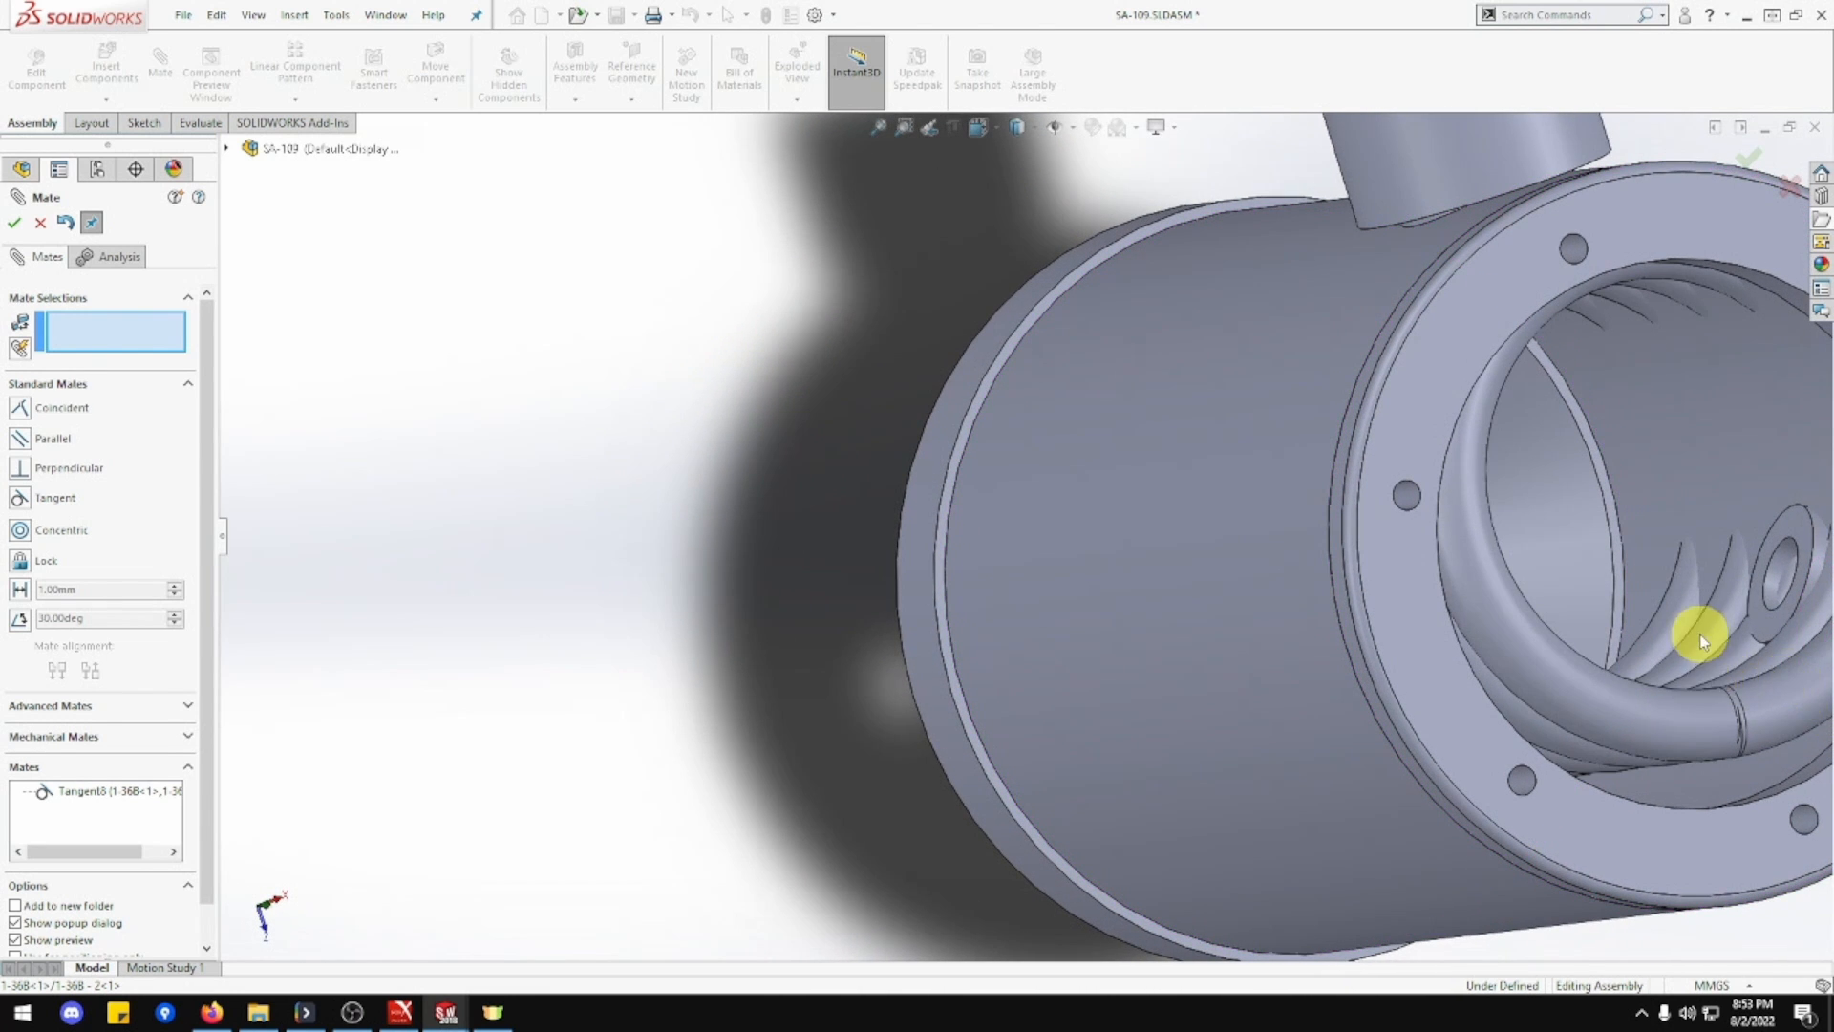
pyautogui.scroll(3, 1700, 642)
pyautogui.scroll(-3, 1705, 637)
pyautogui.moveTo(1581, 611); pyautogui.dragTo(1608, 621, button='middle')
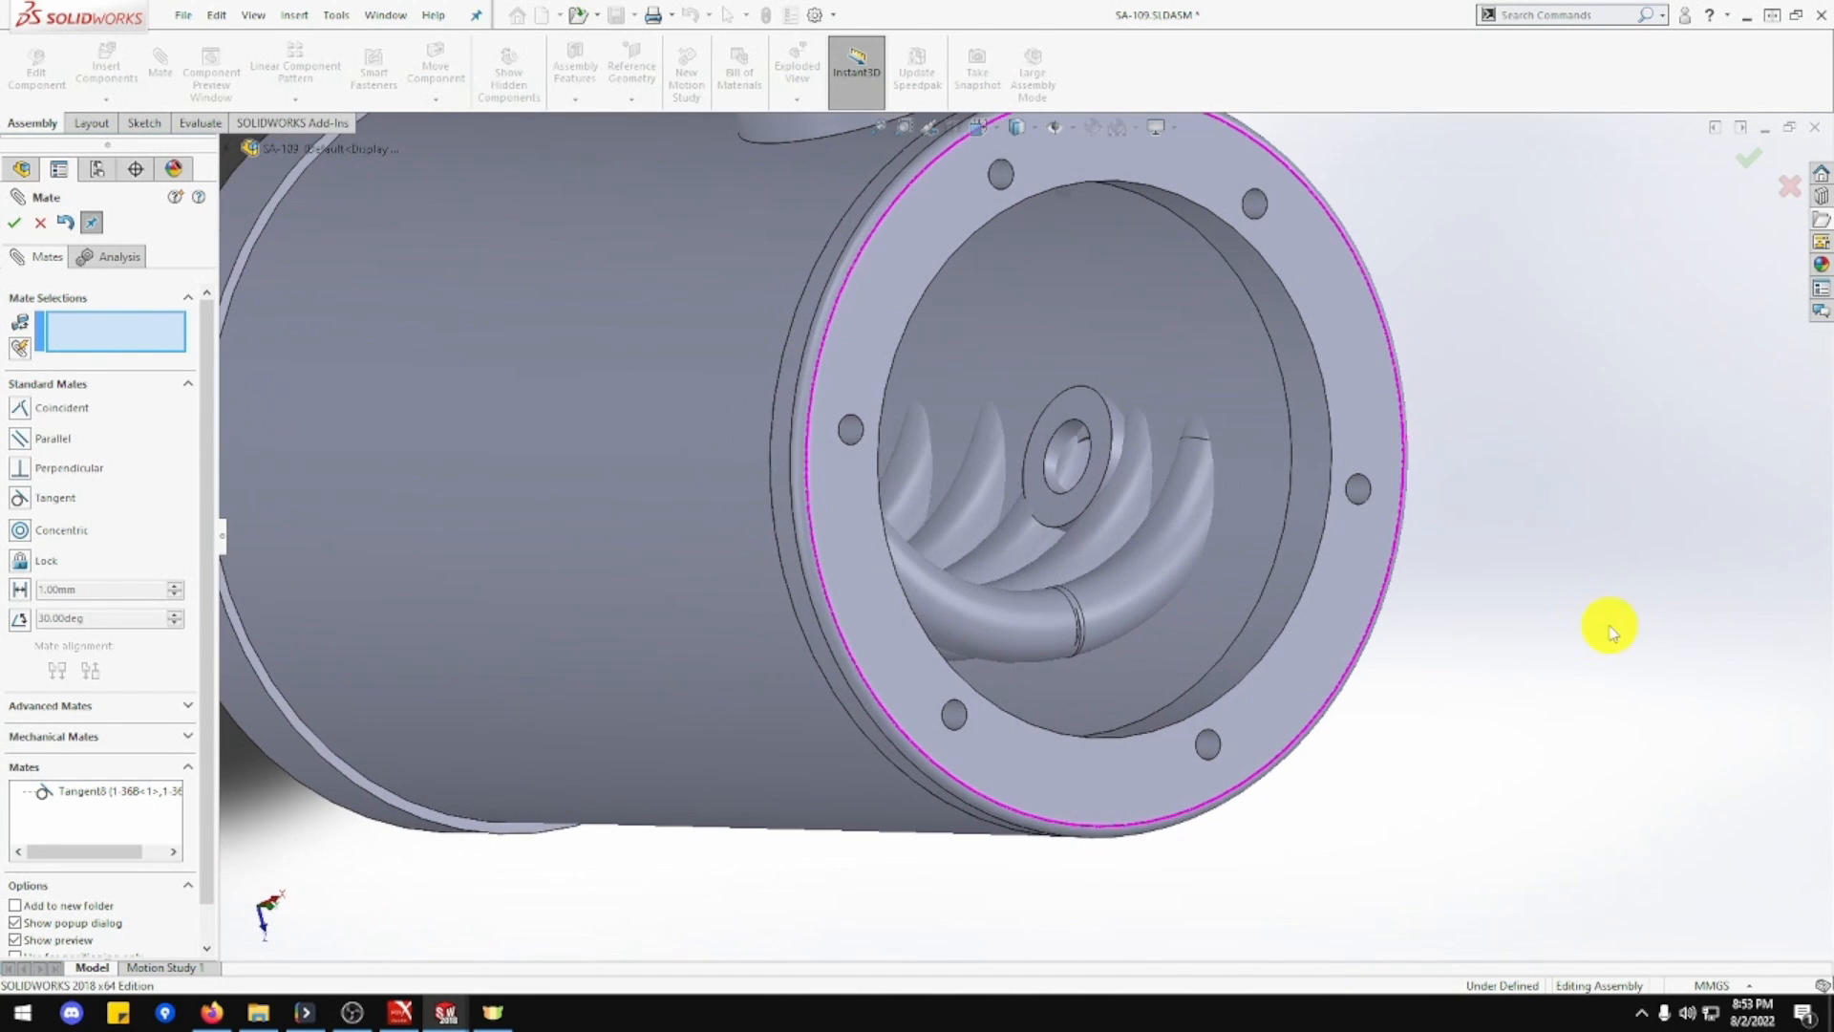
pyautogui.scroll(-5, 1482, 601)
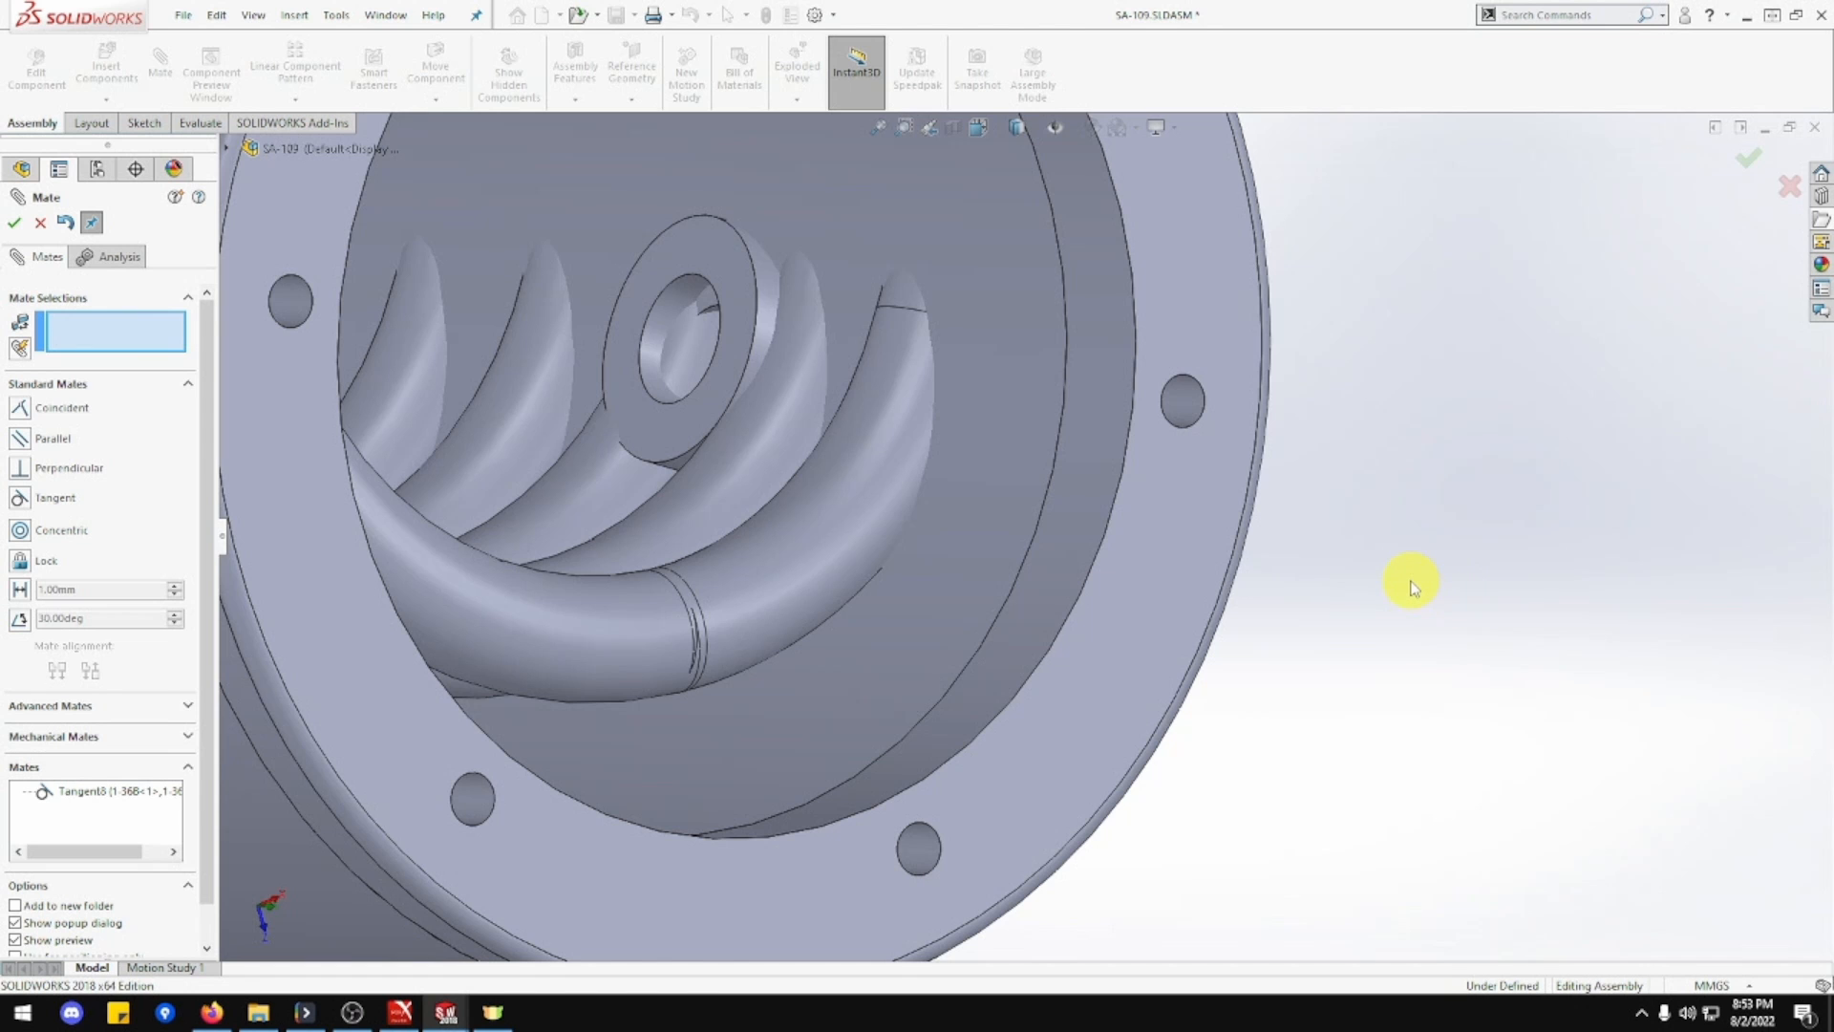
pyautogui.moveTo(1411, 581); pyautogui.dragTo(1162, 484, button='middle')
pyautogui.scroll(4, 1248, 539)
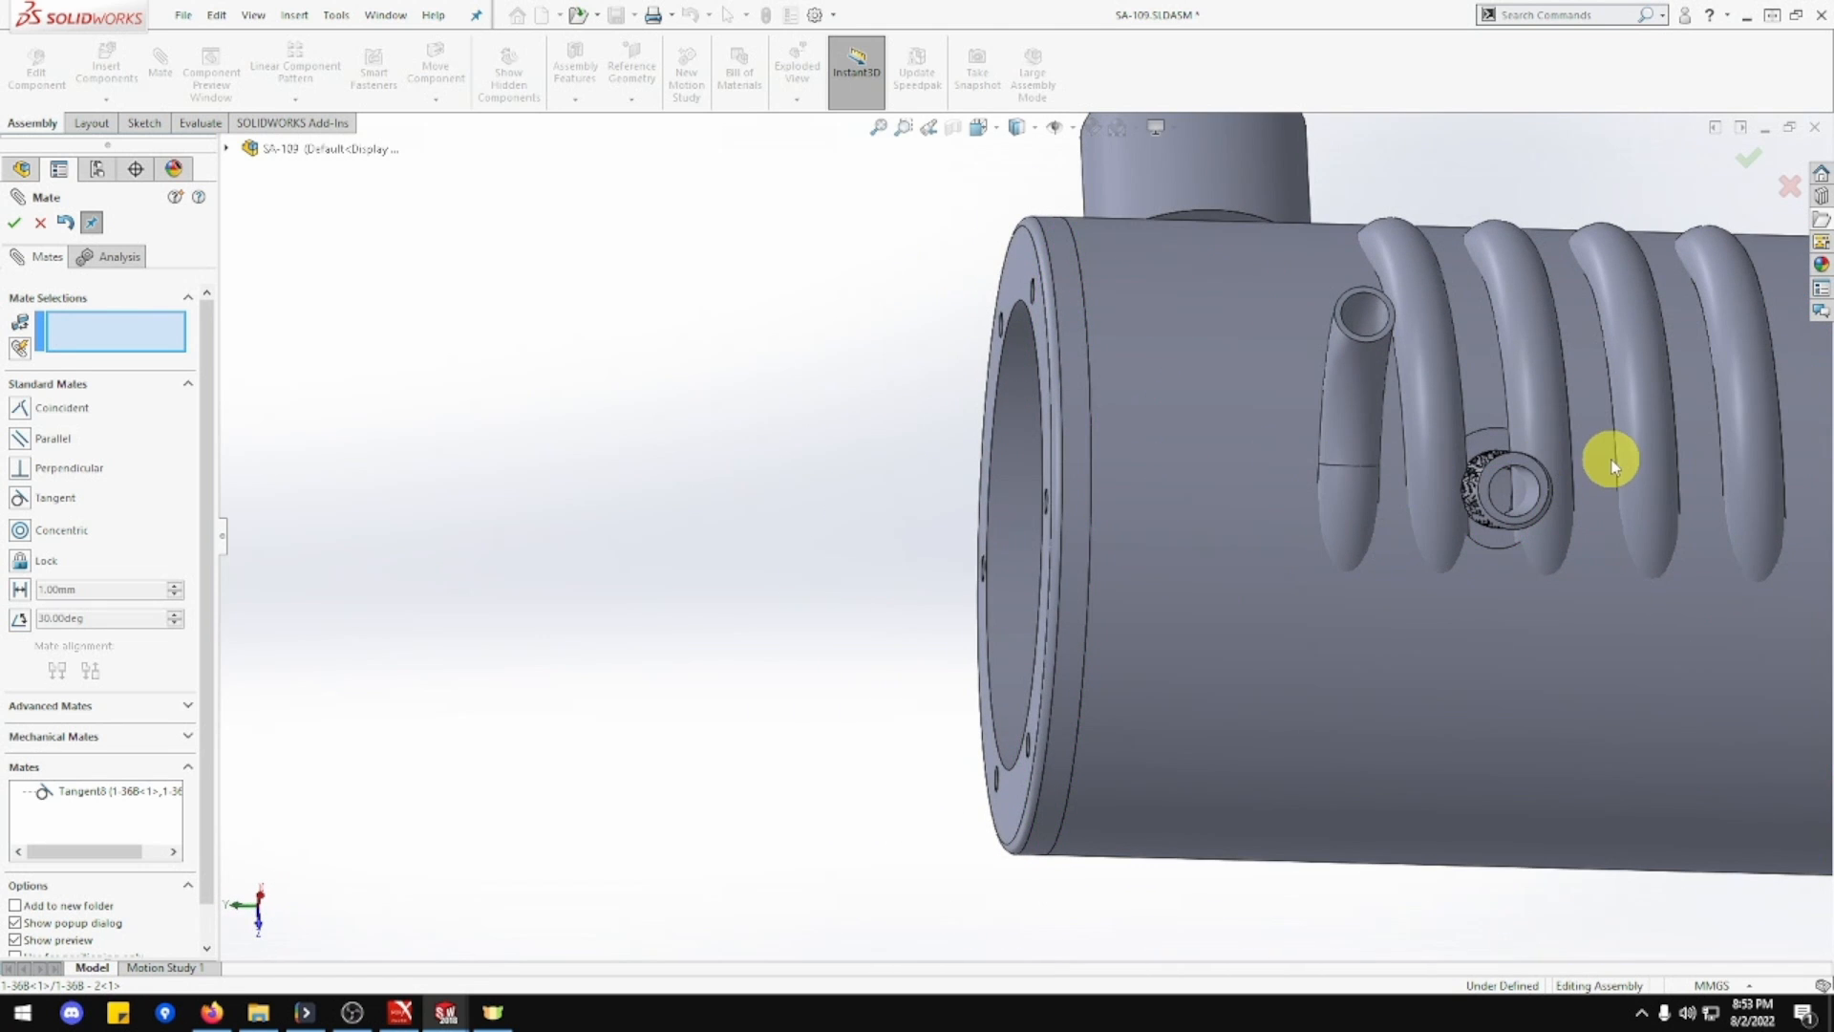
pyautogui.press('Escape')
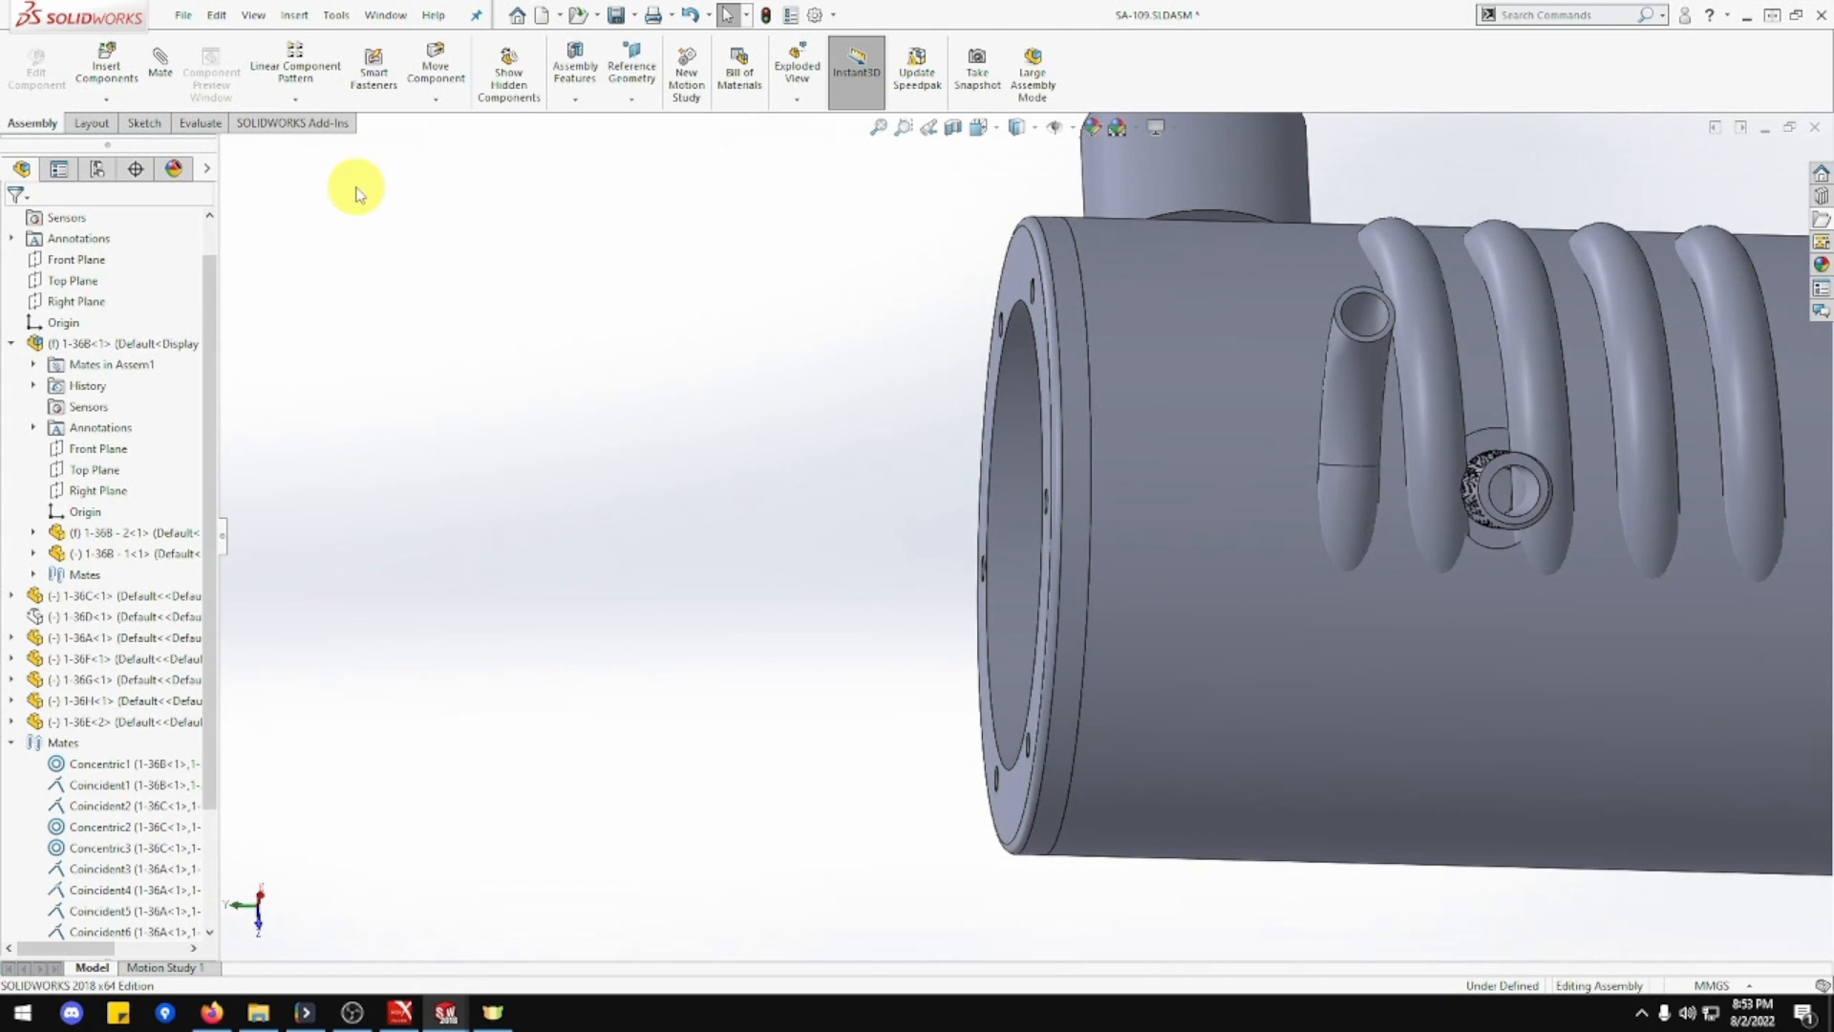
# Delete fitting 1-36E from the assembly along with its mates.
pyautogui.click(1486, 473)
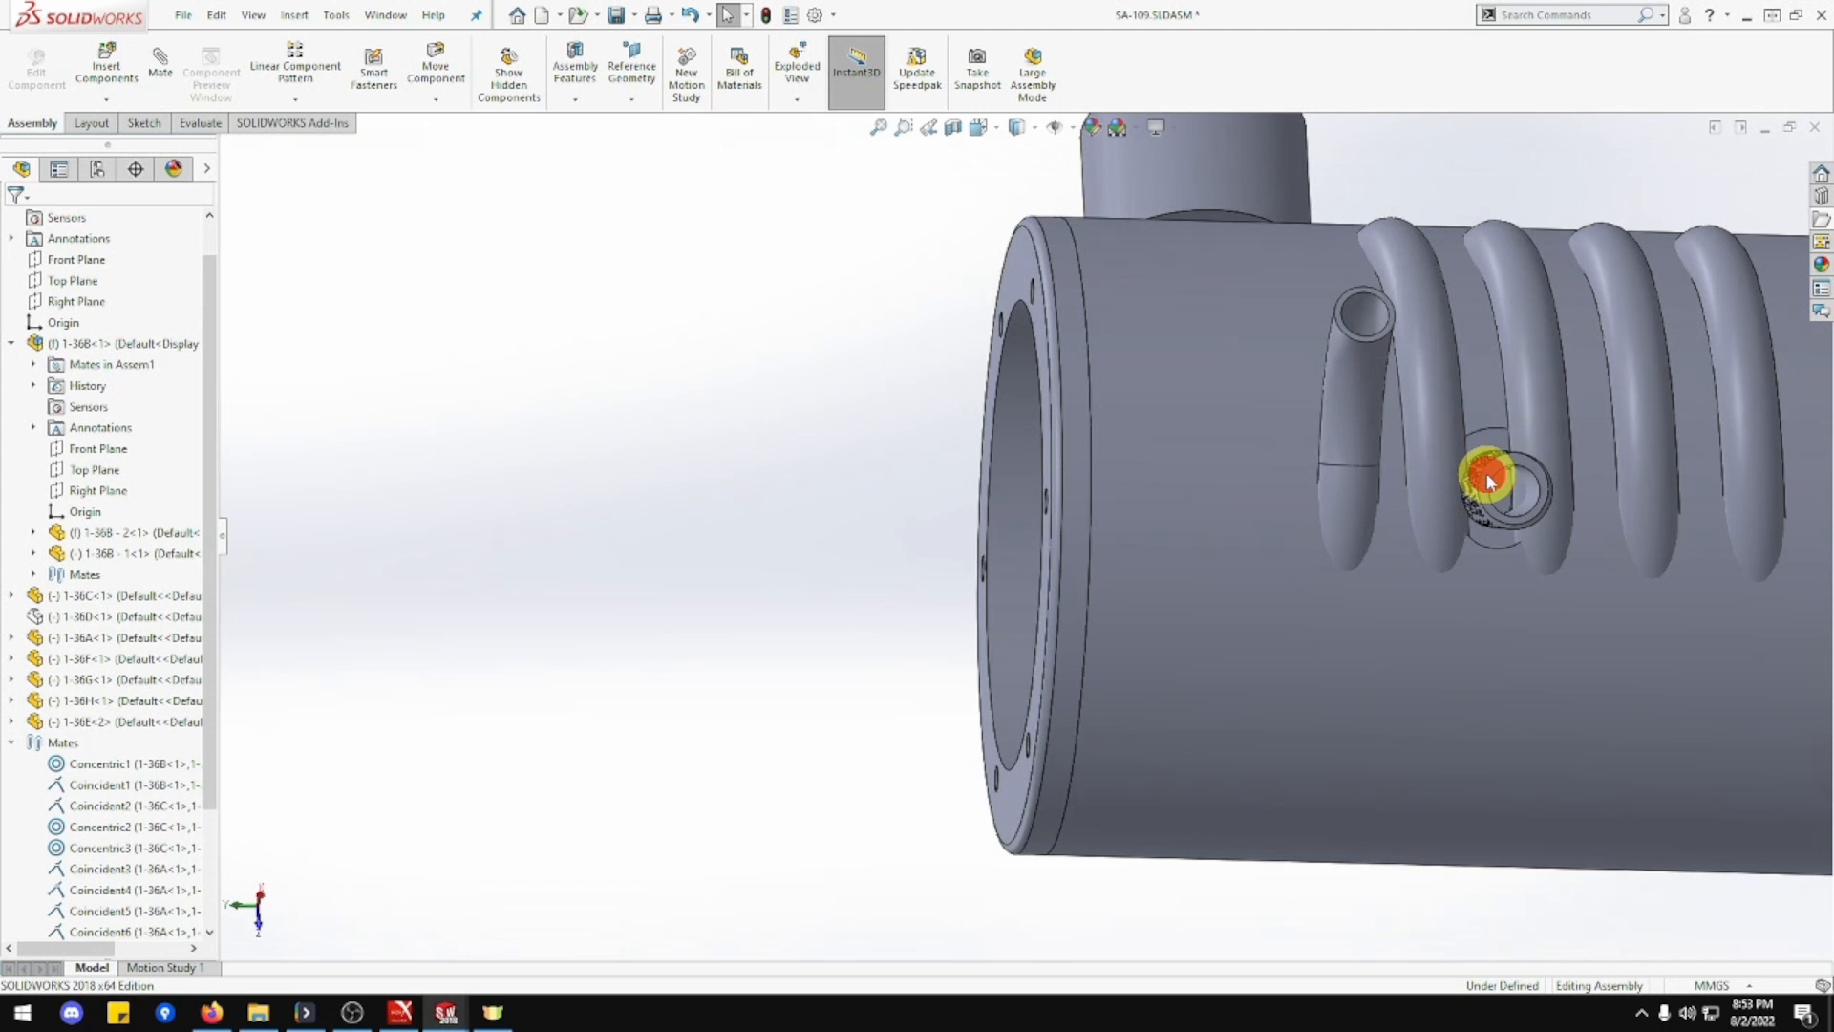
pyautogui.press('Delete')
pyautogui.press('Return')
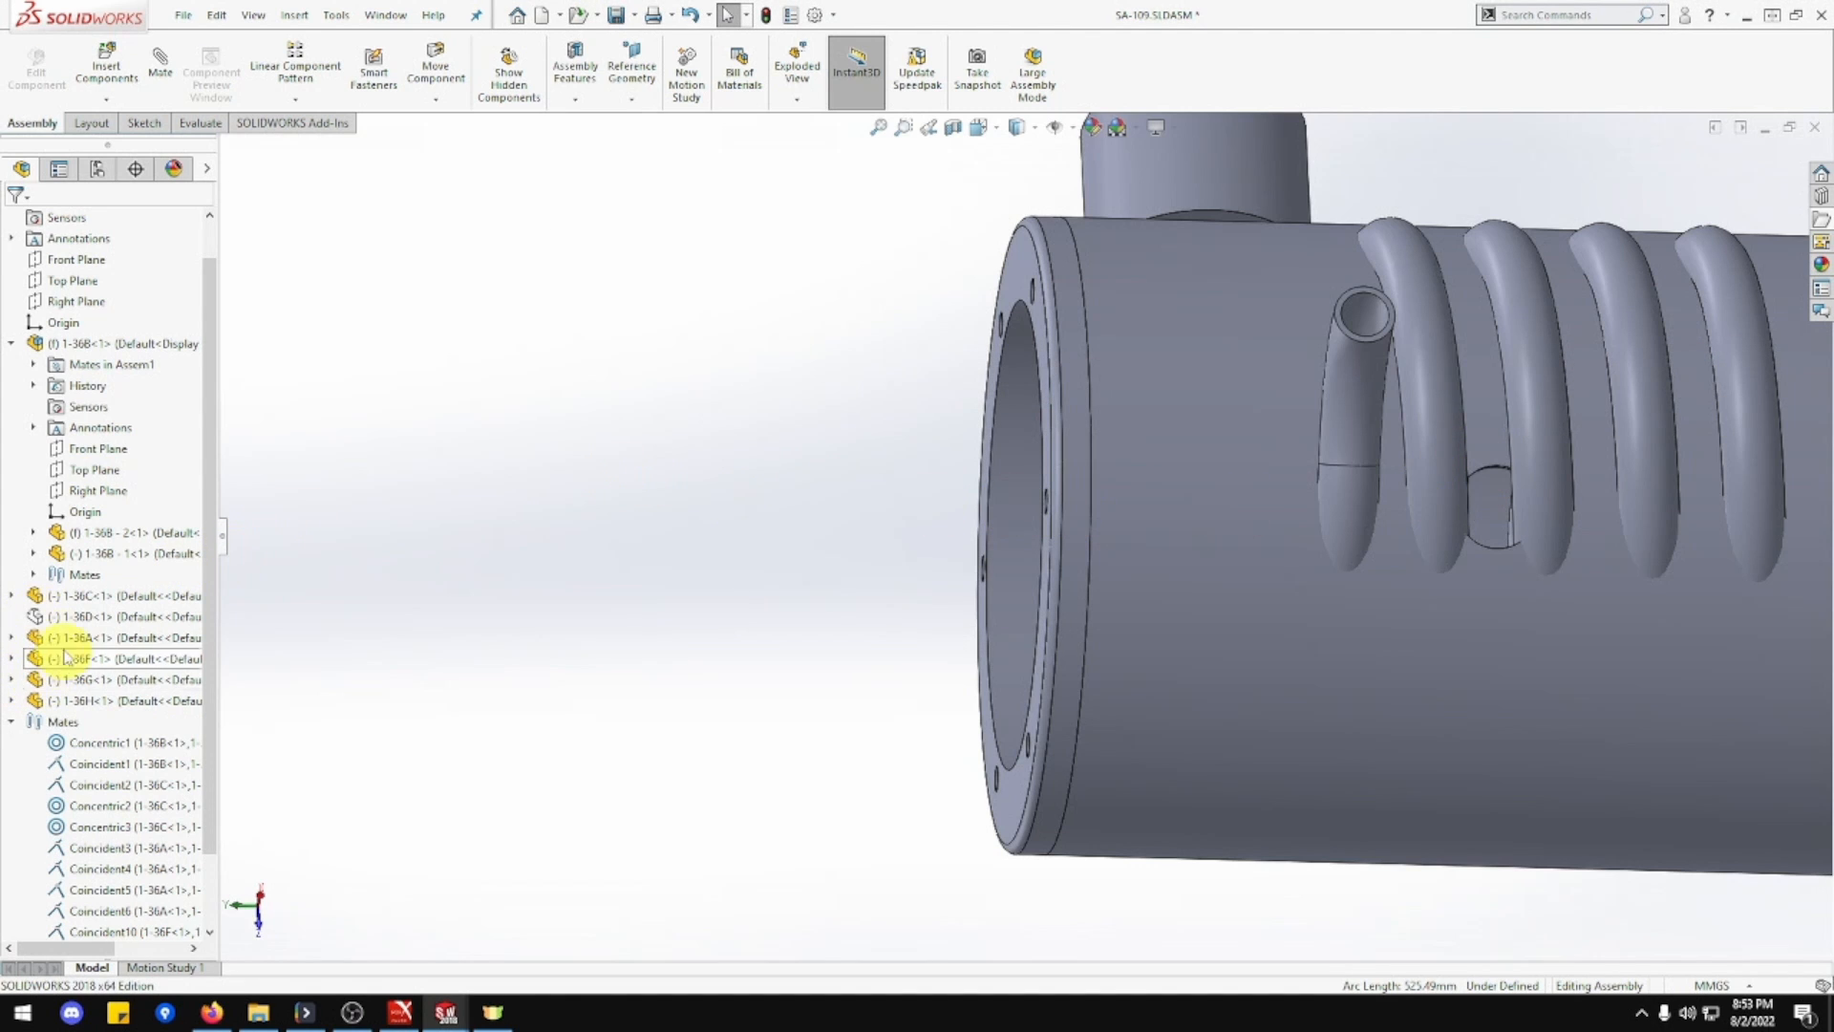
# Show the hidden cover 1-36D on the vessel again.
pyautogui.click(67, 616)
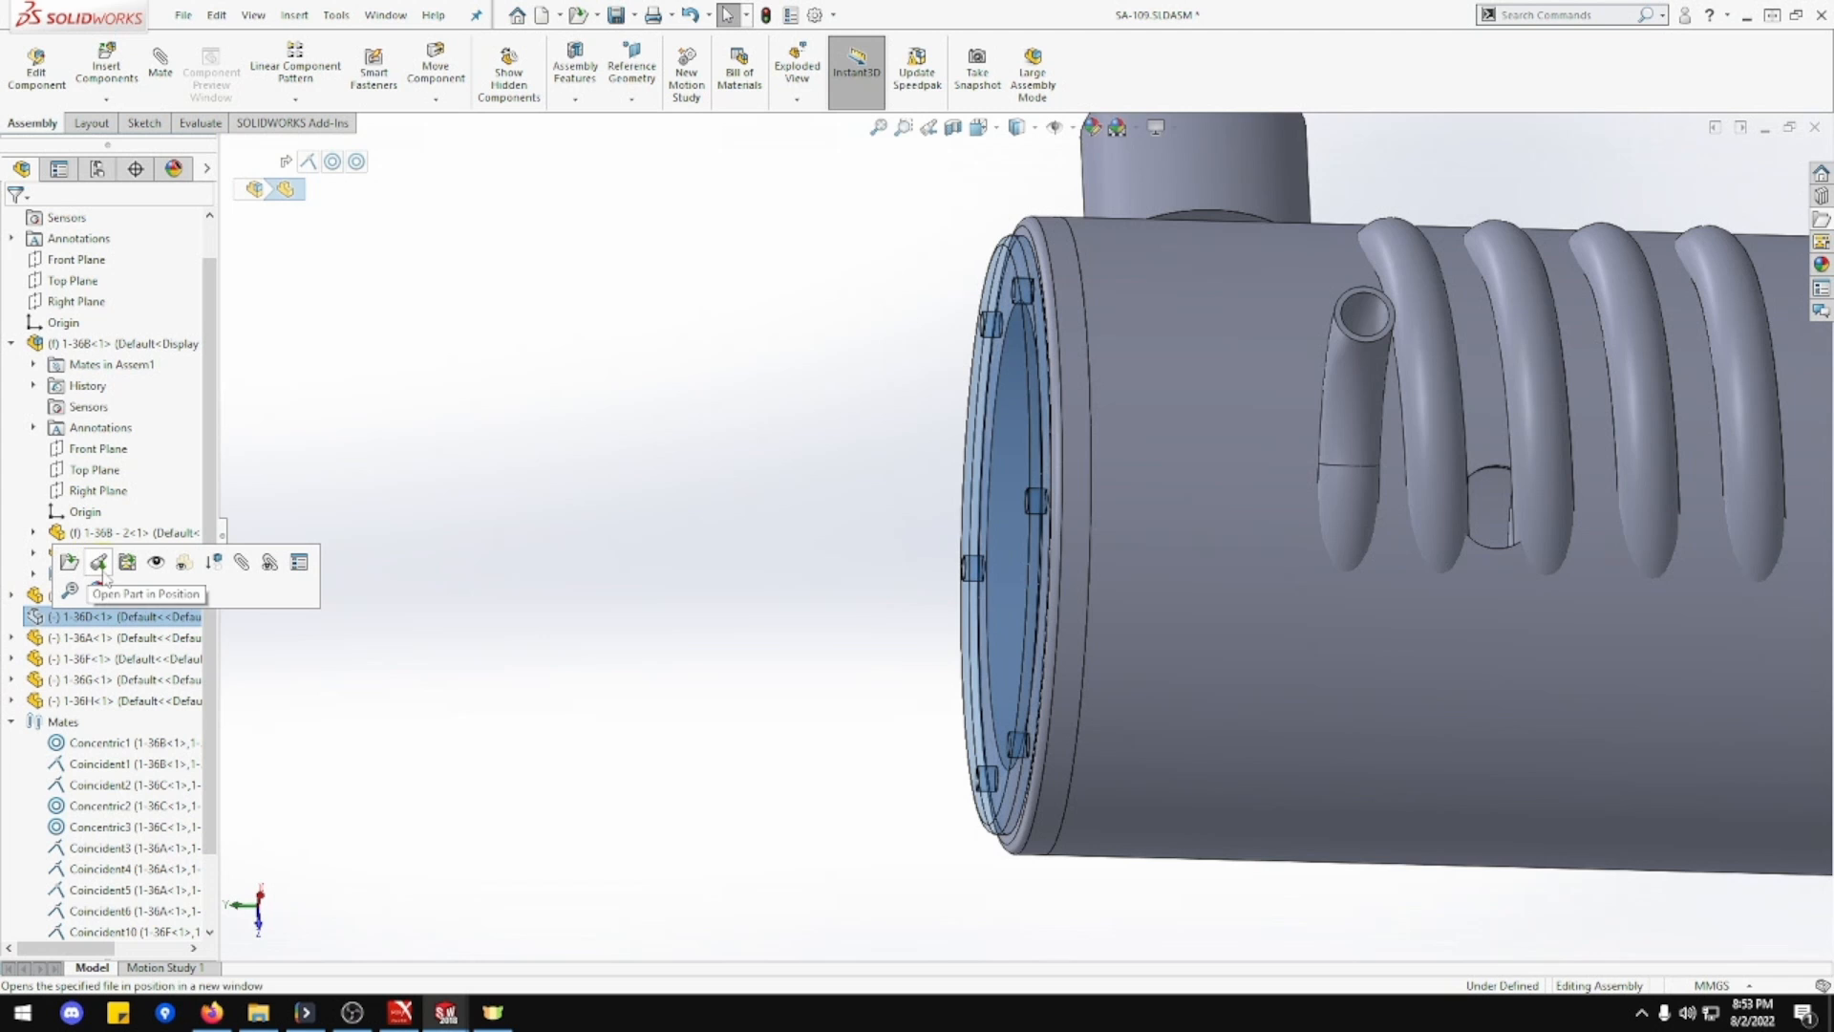
pyautogui.click(153, 561)
pyautogui.click(417, 599)
pyautogui.scroll(3, 573, 581)
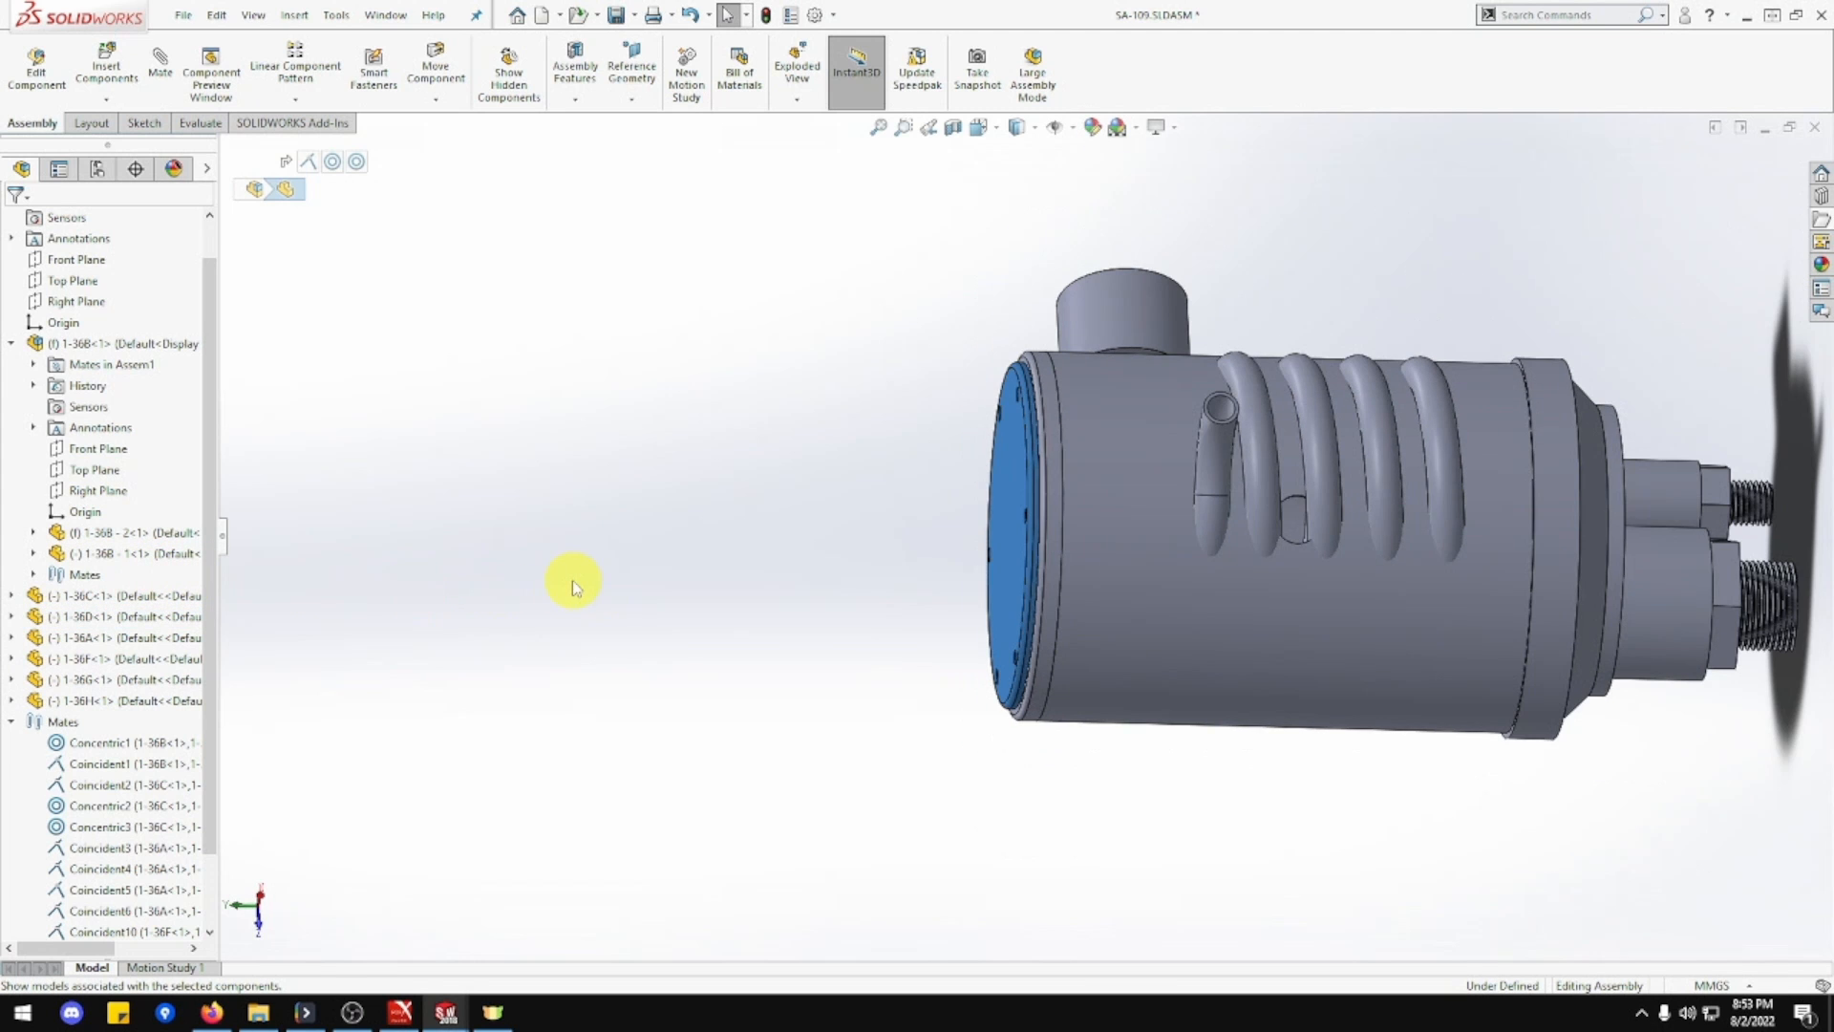
# Orient the assembly to an upright isometric view with the cover and threaded side port facing forward.
pyautogui.moveTo(573, 581); pyautogui.dragTo(1177, 666, button='middle')
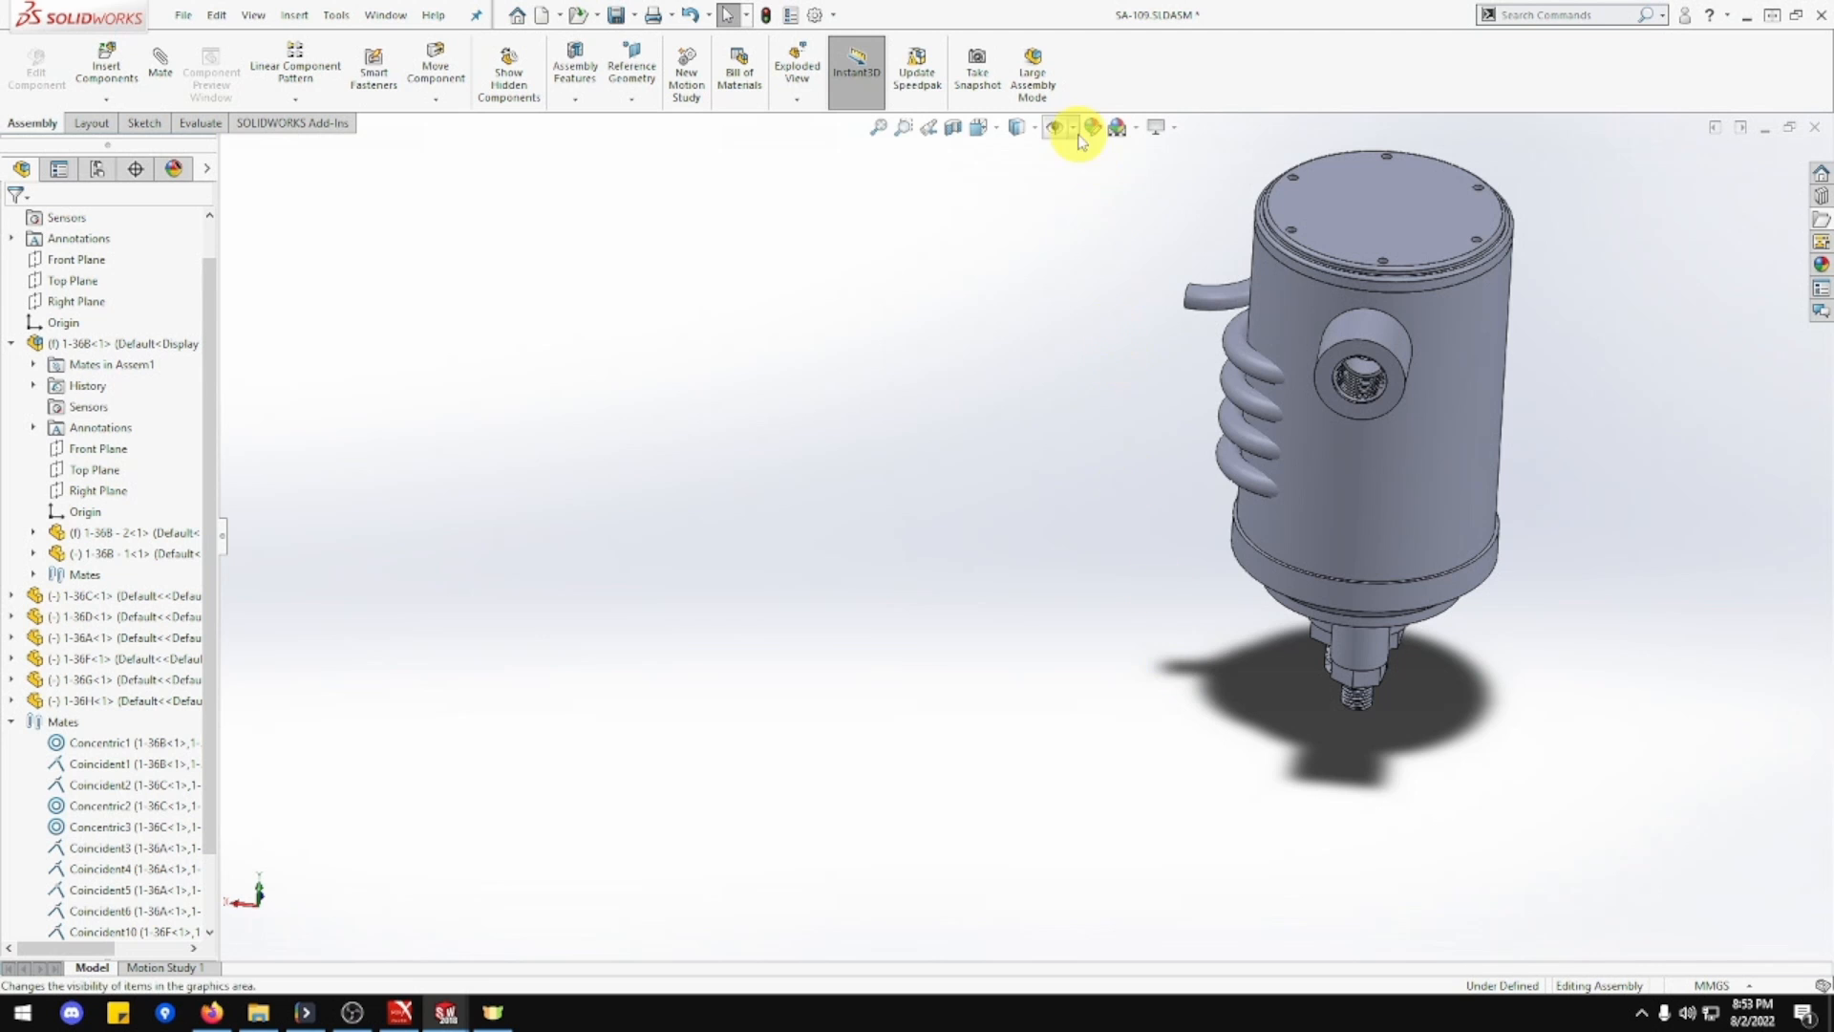
pyautogui.click(994, 130)
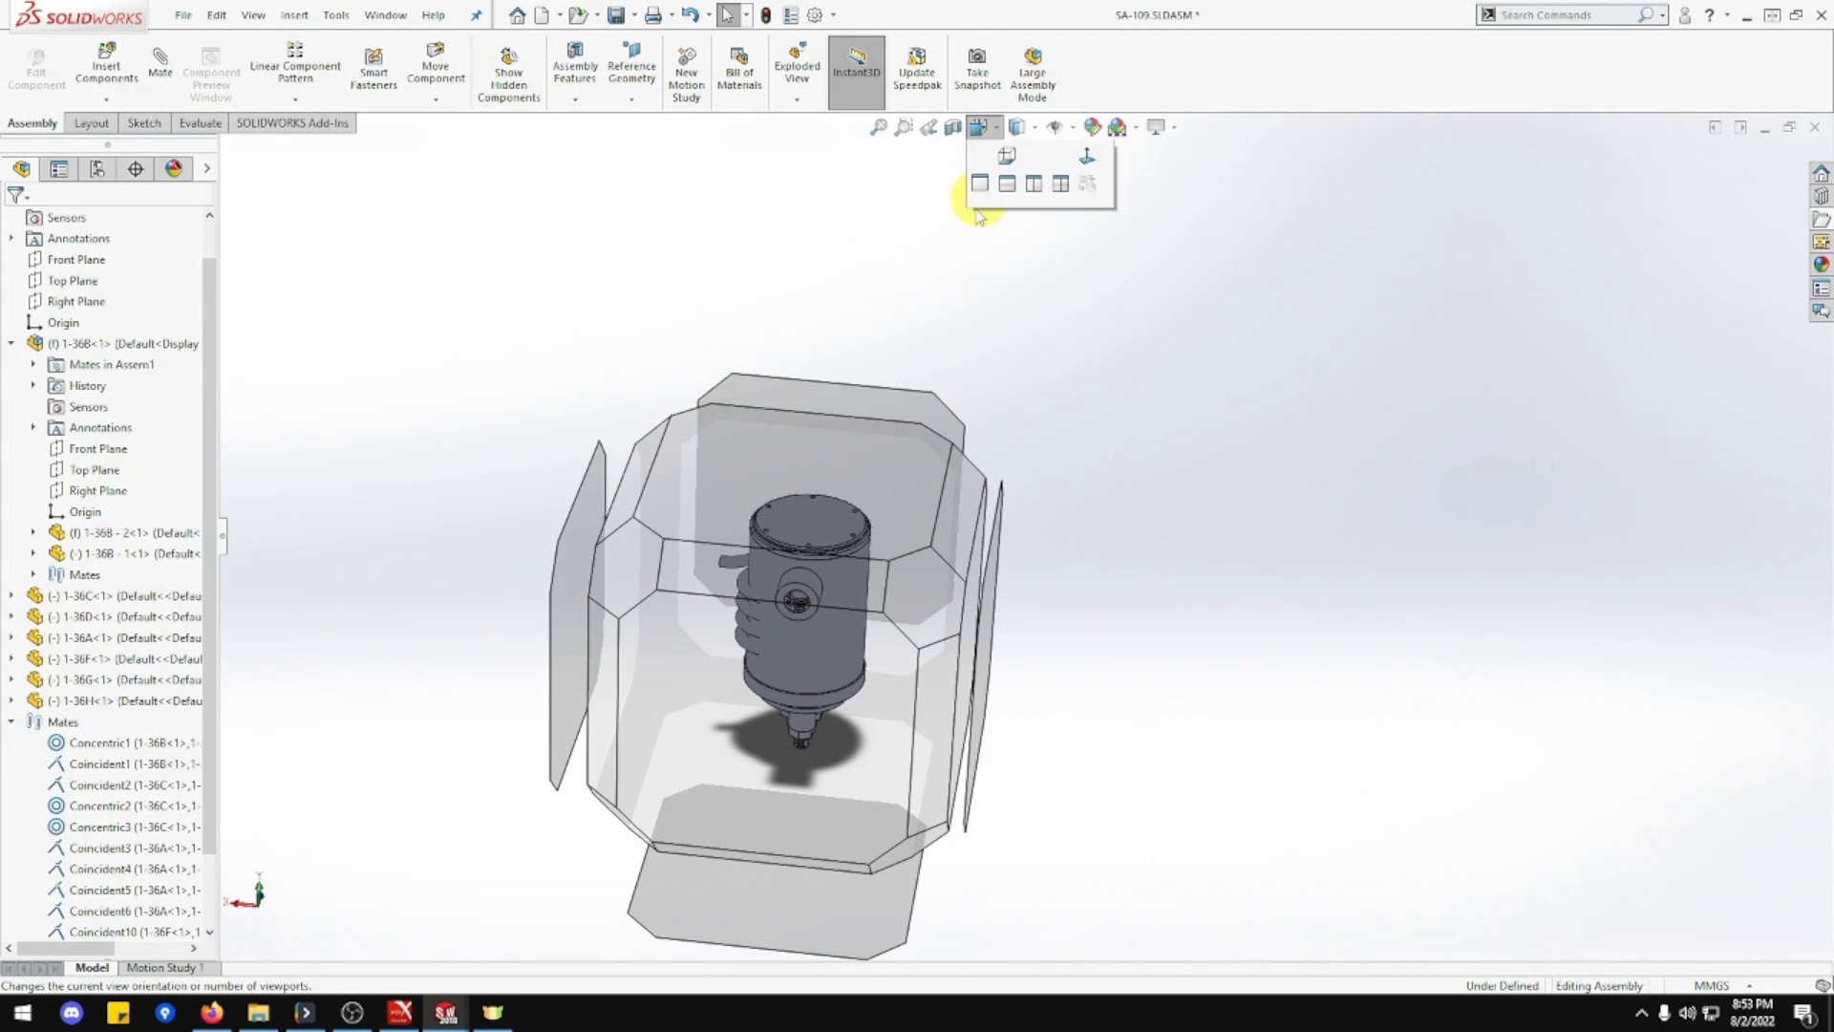
pyautogui.click(912, 593)
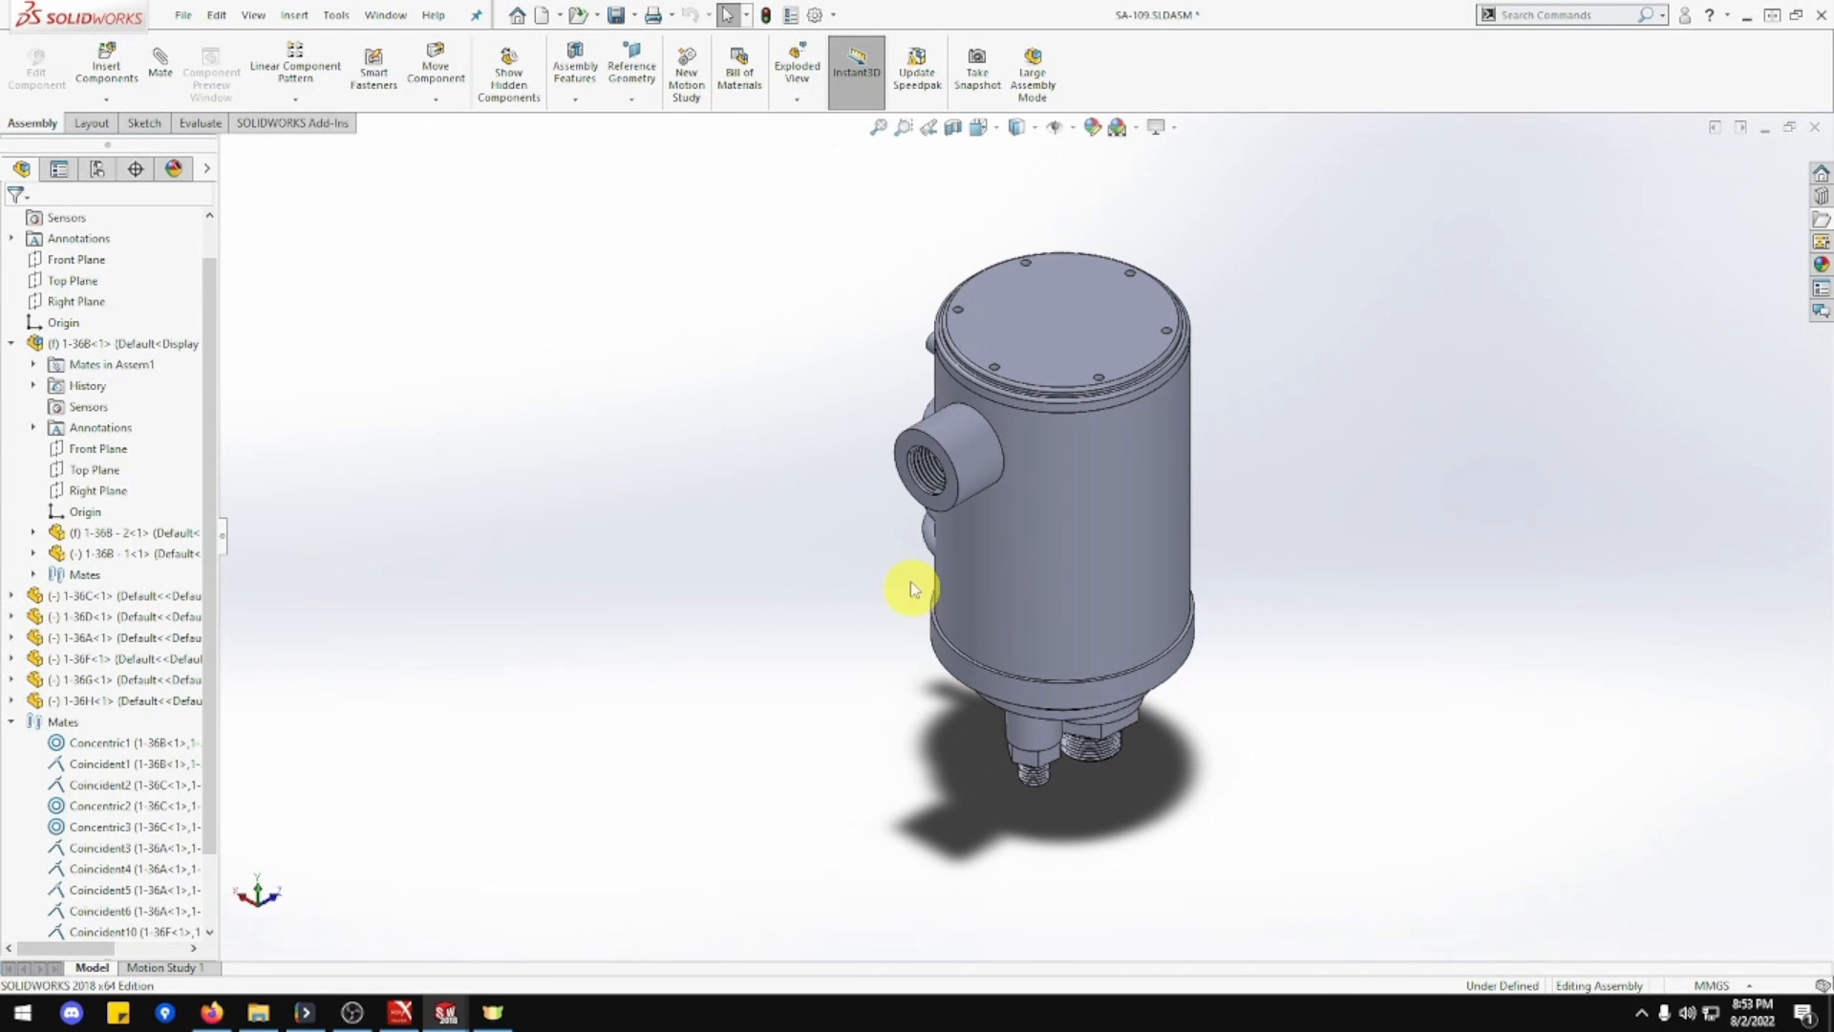
pyautogui.click(995, 131)
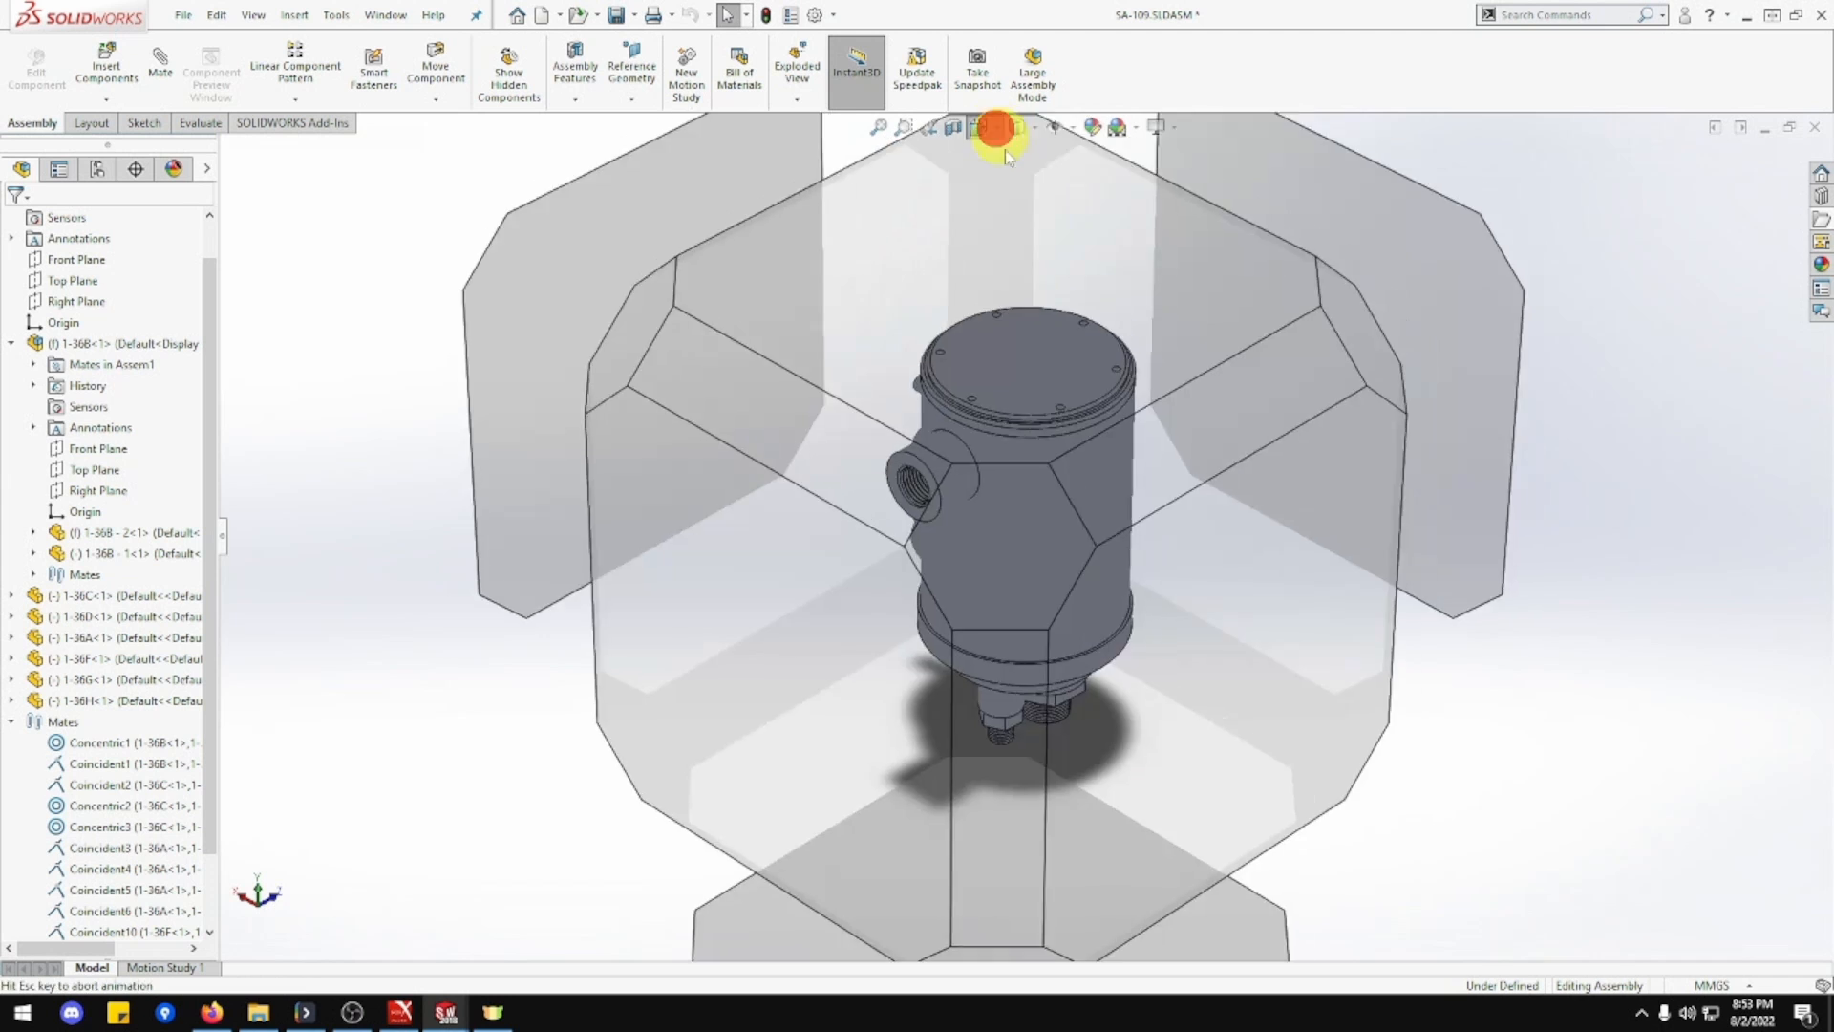
pyautogui.click(594, 512)
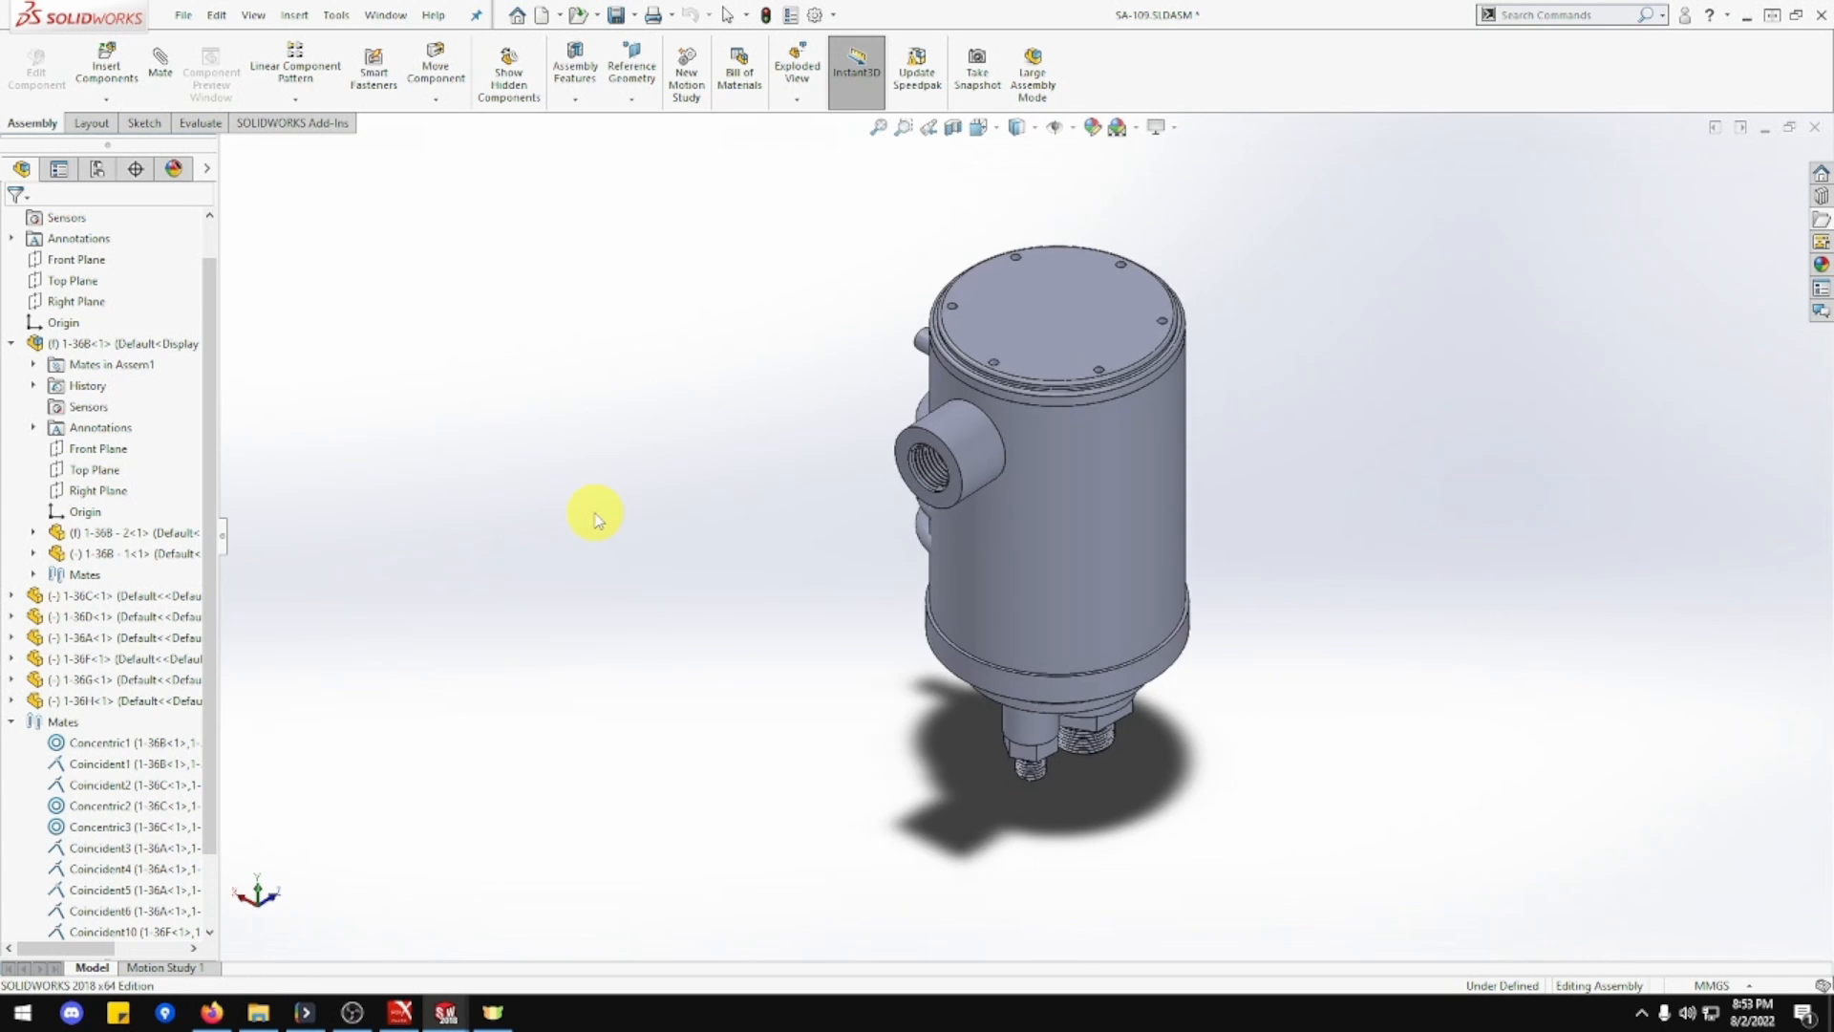